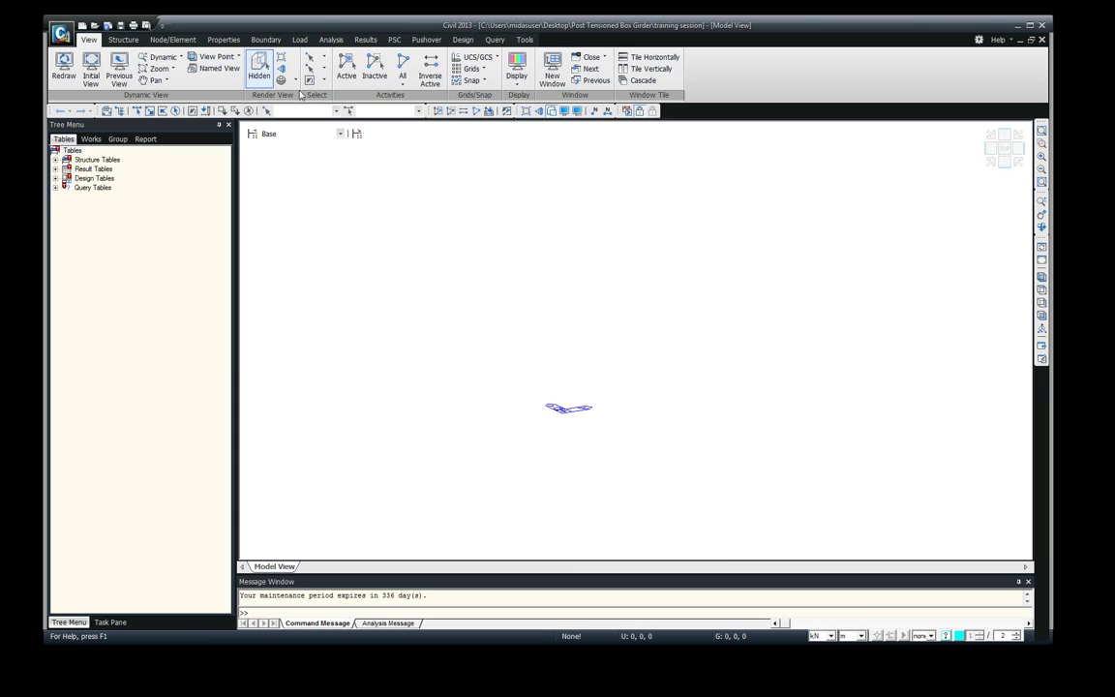
- Create a node at 0, 0, 0 and copy it 14 times at distances of 5, 0, 0 m
{"action": "left_click", "coordinate": [90, 140]}
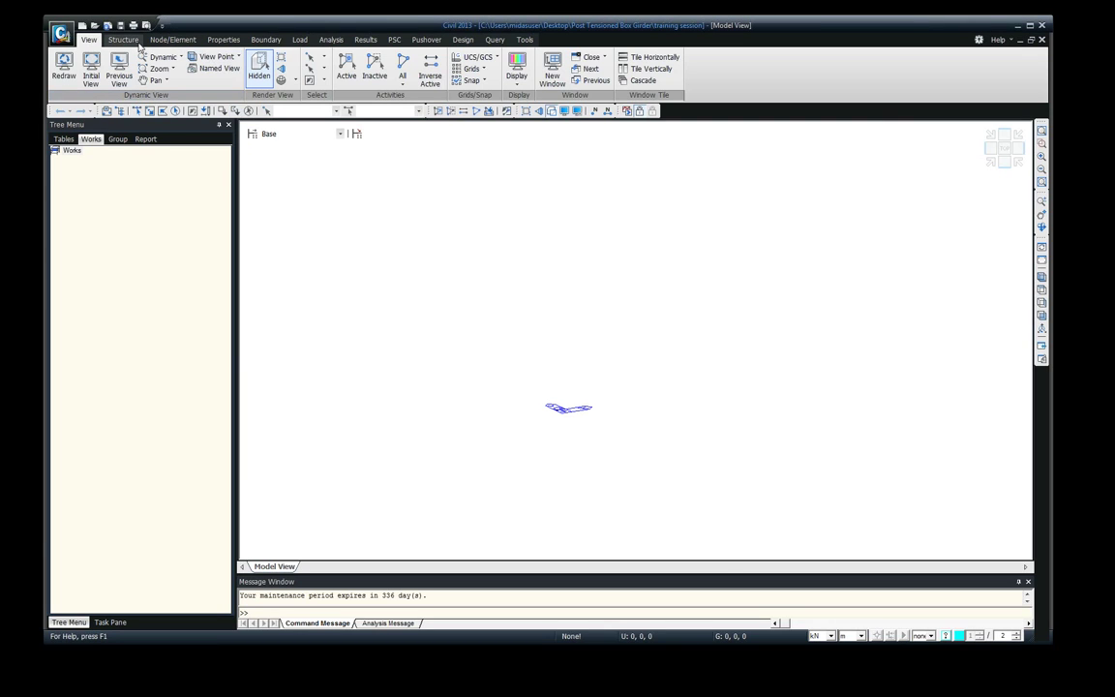
{"action": "left_click", "coordinate": [169, 40]}
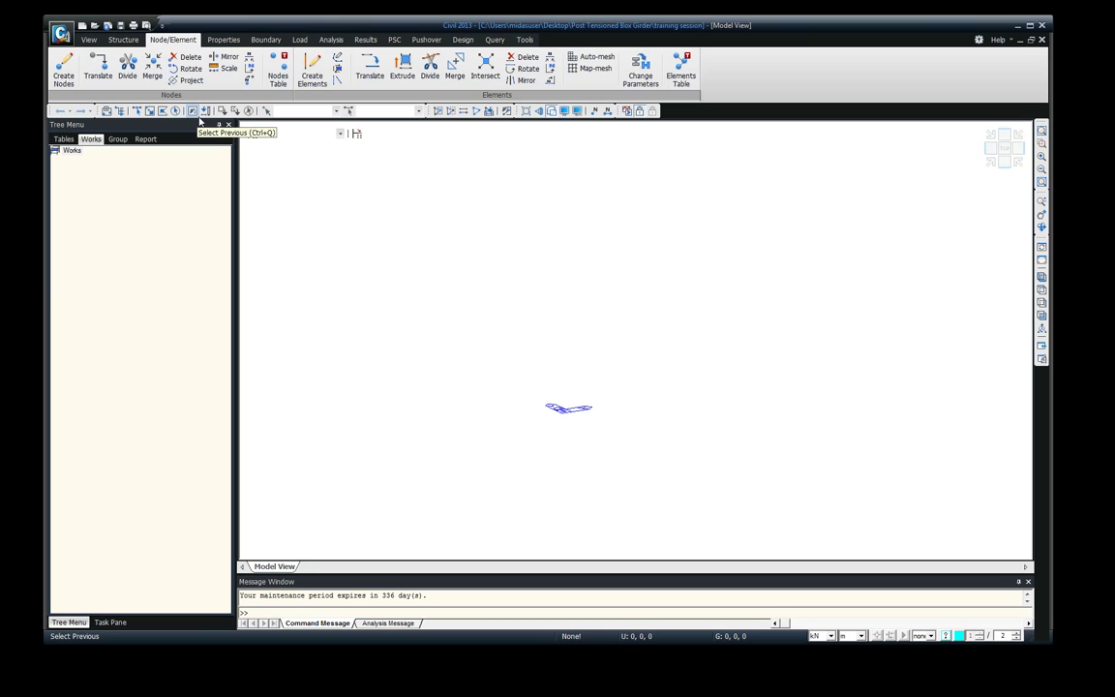
{"action": "left_click", "coordinate": [63, 71]}
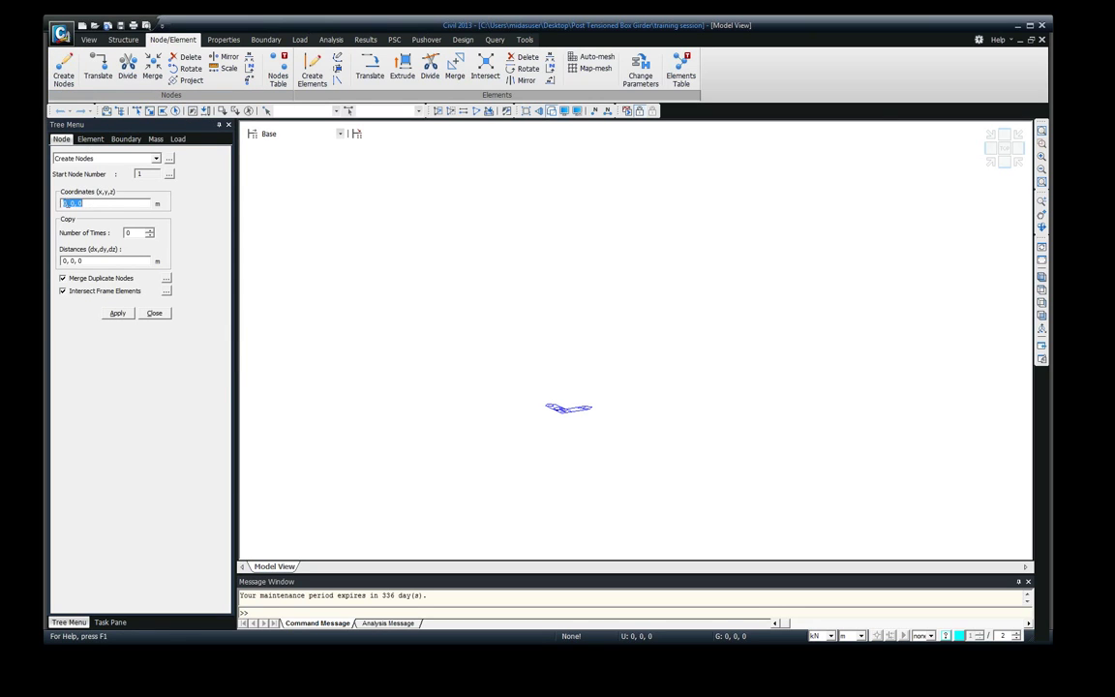
{"action": "key", "text": "Tab"}
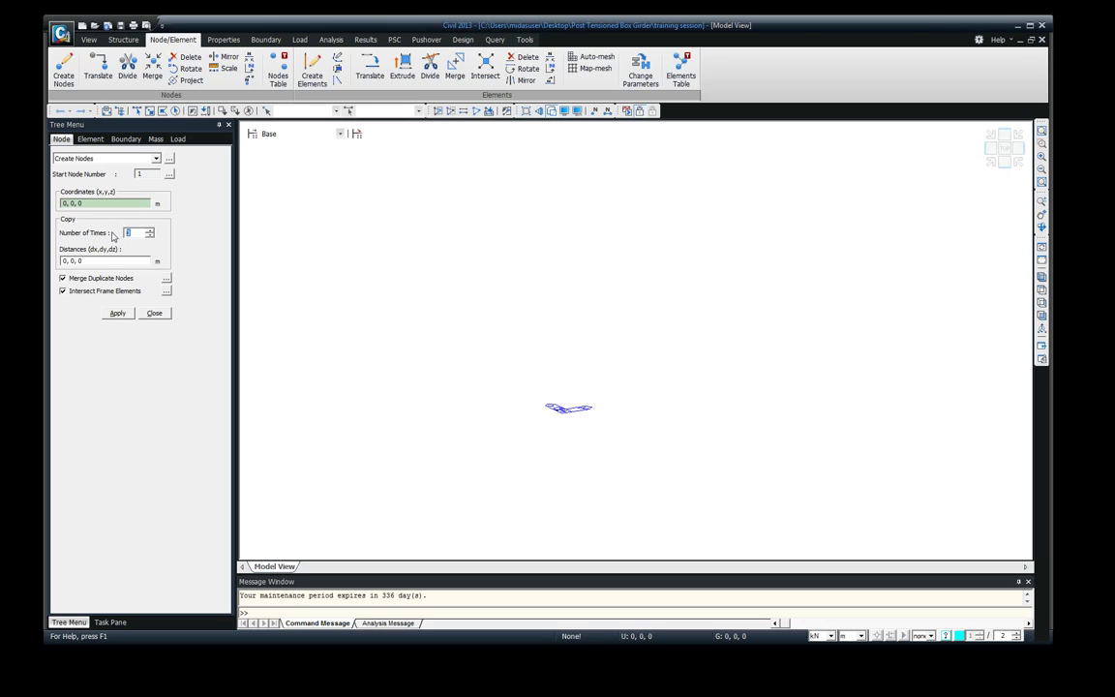
{"action": "type", "text": "14"}
{"action": "left_click", "coordinate": [64, 260]}
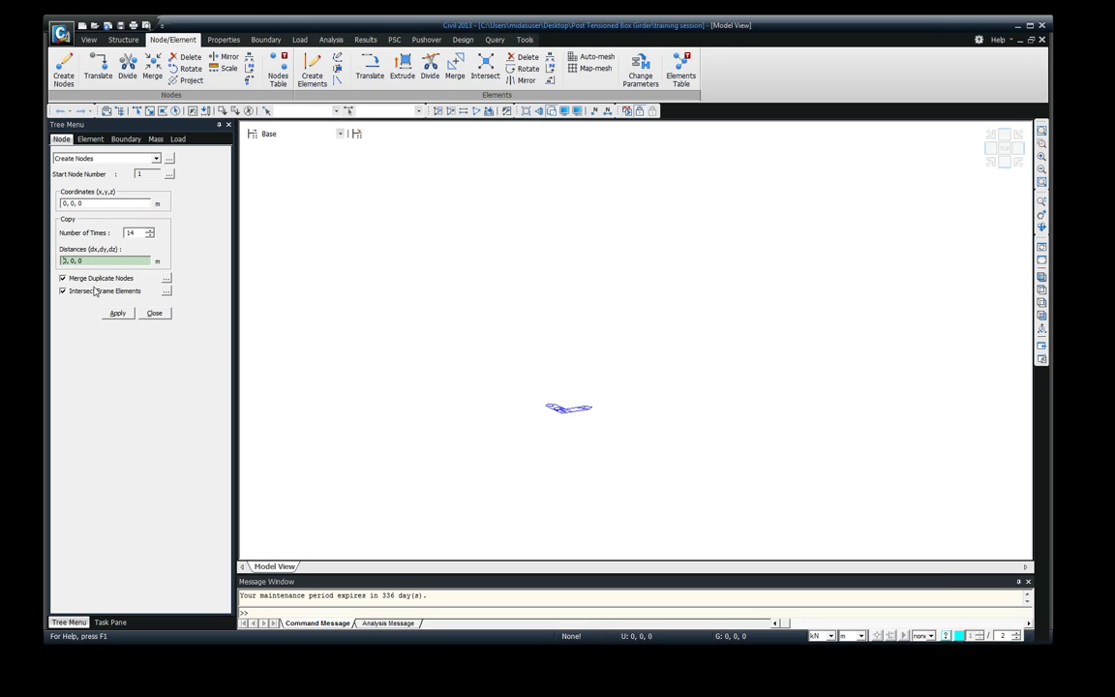
{"action": "key", "text": "Return"}
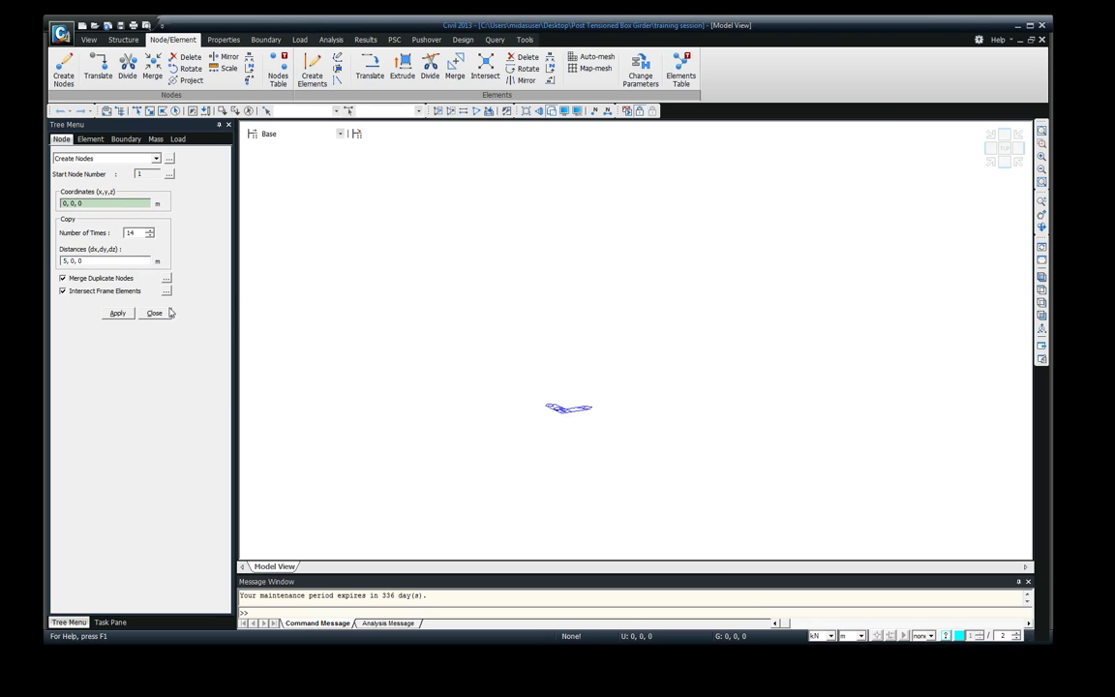
{"action": "left_click", "coordinate": [117, 314]}
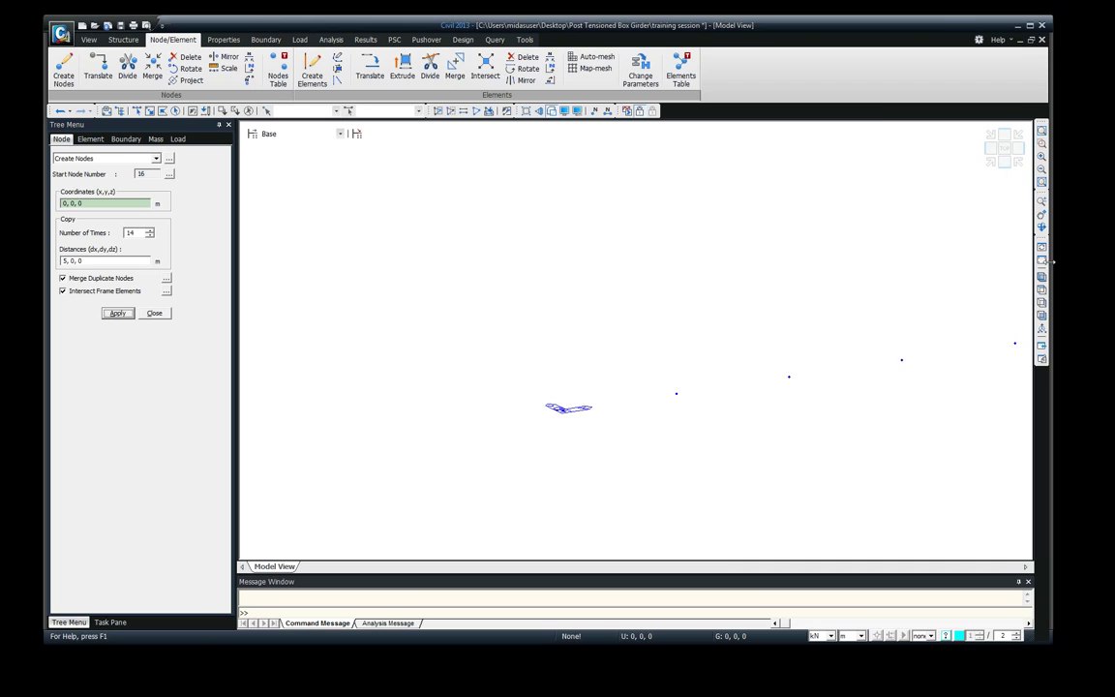
{"action": "left_click", "coordinate": [984, 289]}
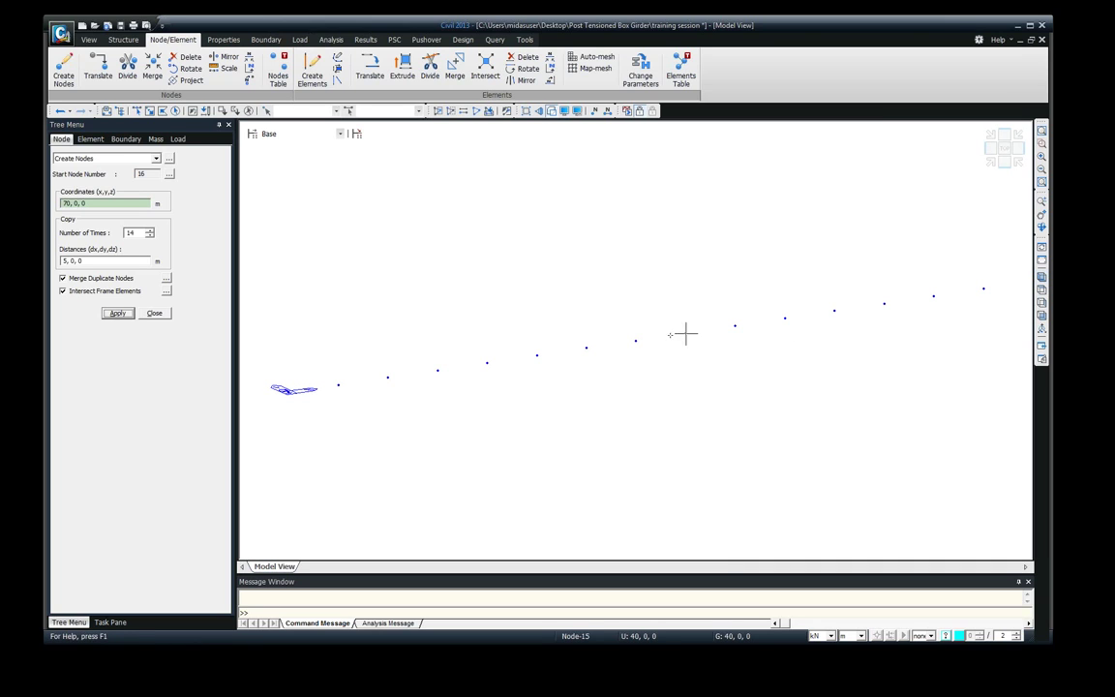
{"action": "left_click", "coordinate": [338, 385]}
- Create general beam elements from the first node to the last node of the row, and display the element numbers
{"action": "left_click", "coordinate": [312, 76]}
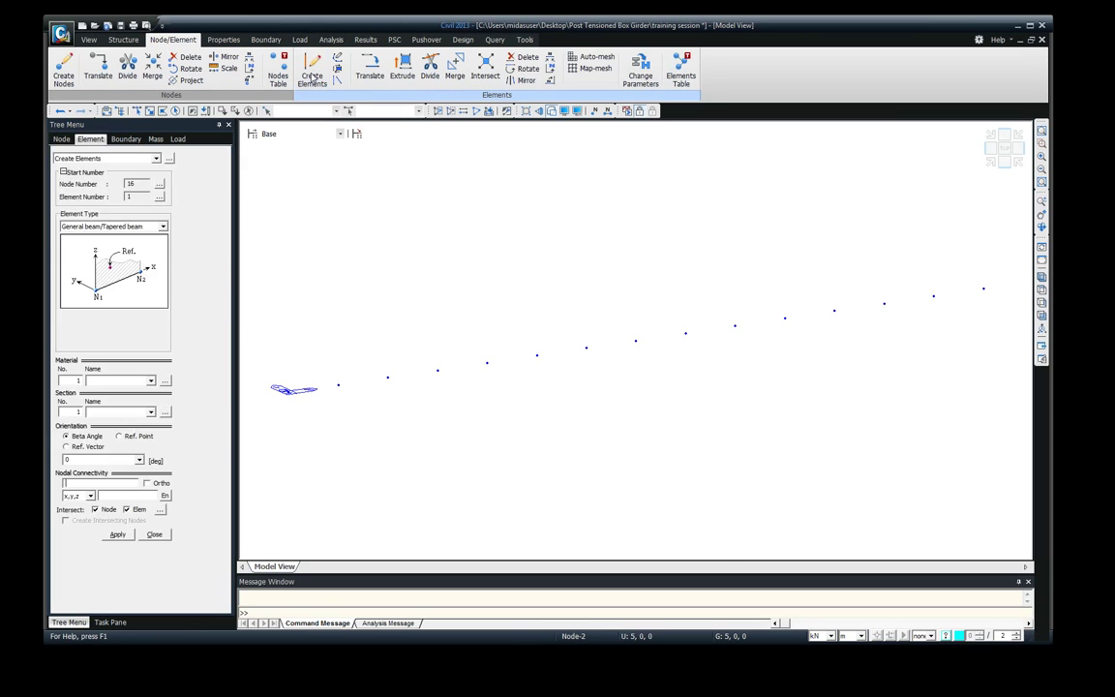
{"action": "left_click", "coordinate": [84, 482]}
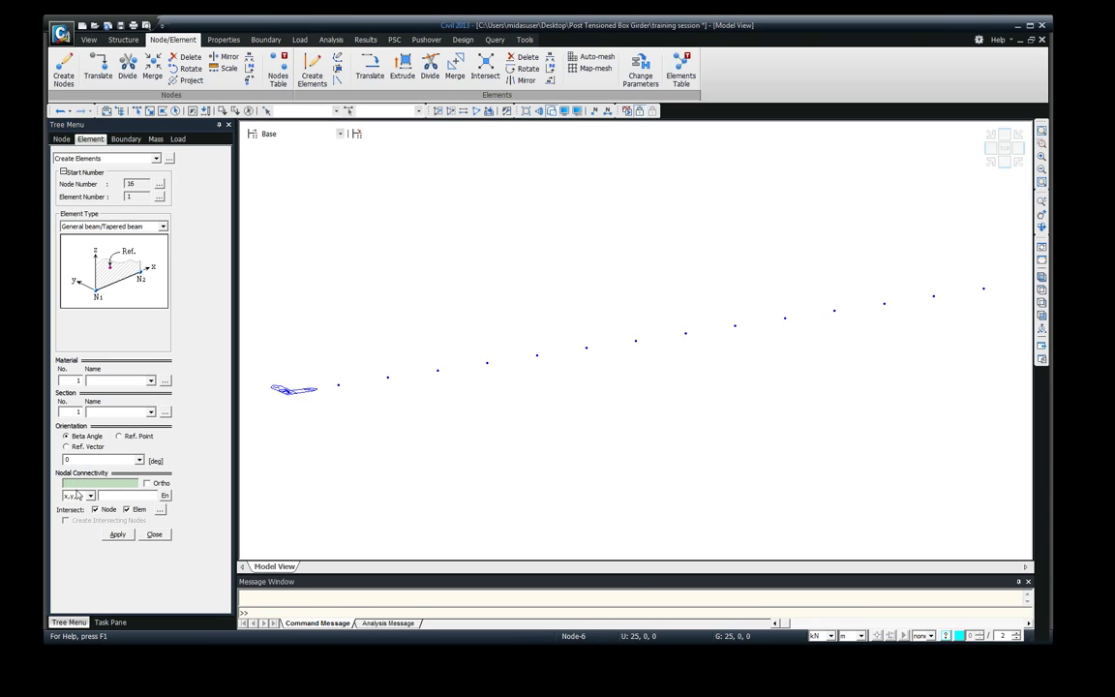
{"action": "left_click", "coordinate": [289, 389]}
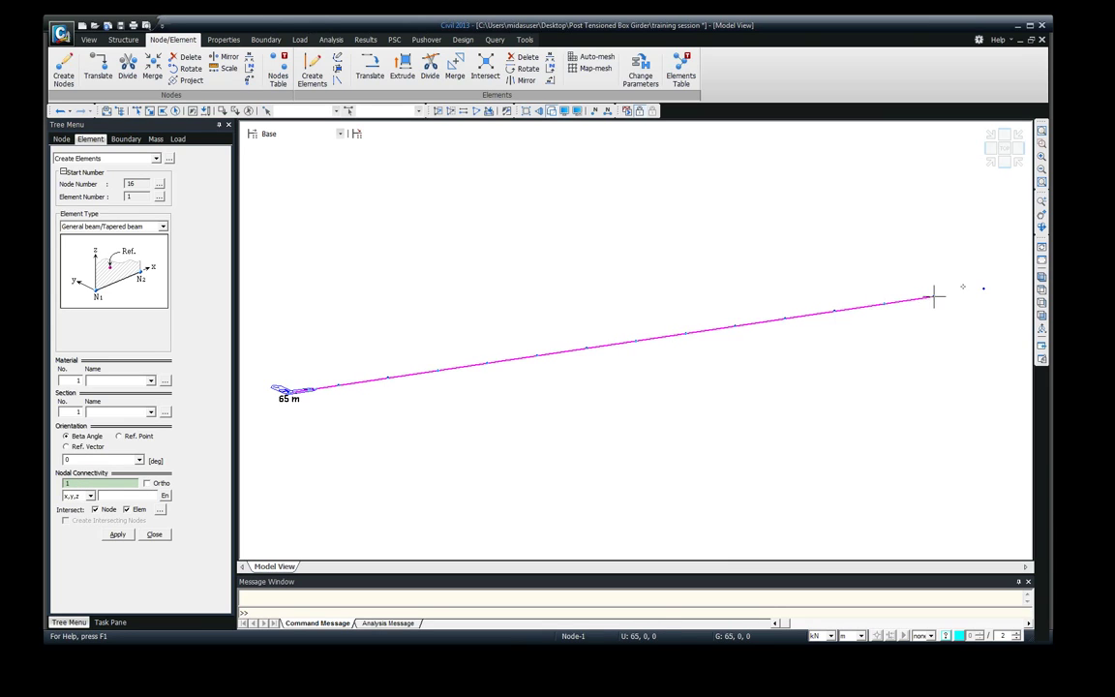
{"action": "left_click", "coordinate": [982, 288]}
{"action": "left_click", "coordinate": [981, 289]}
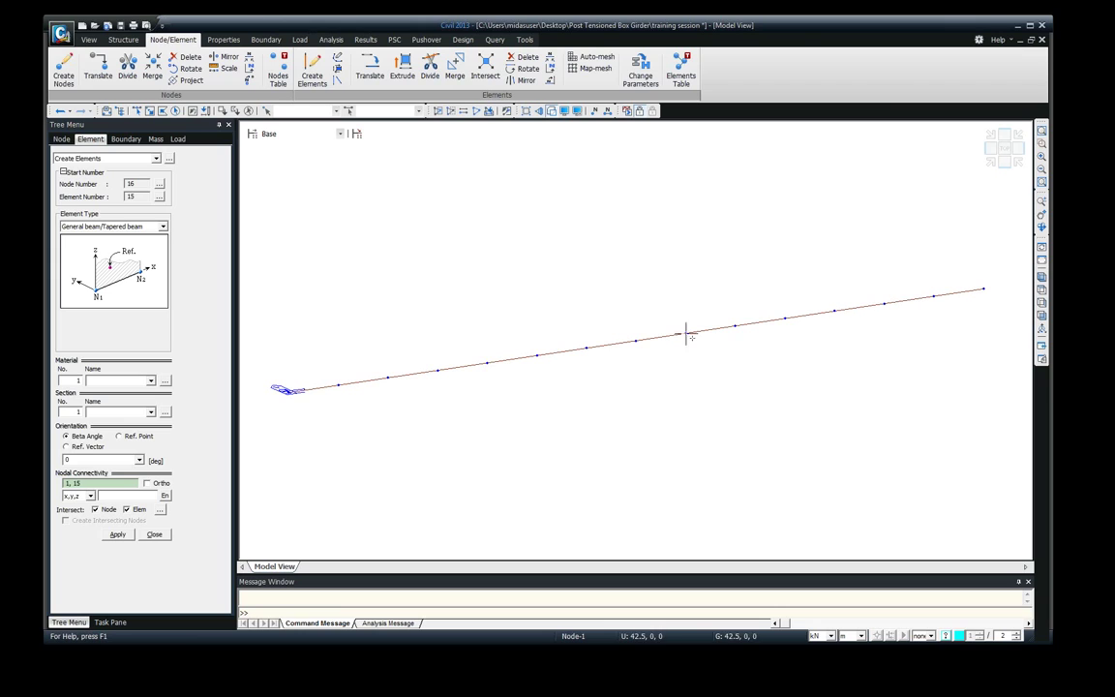
{"action": "left_click", "coordinate": [607, 111]}
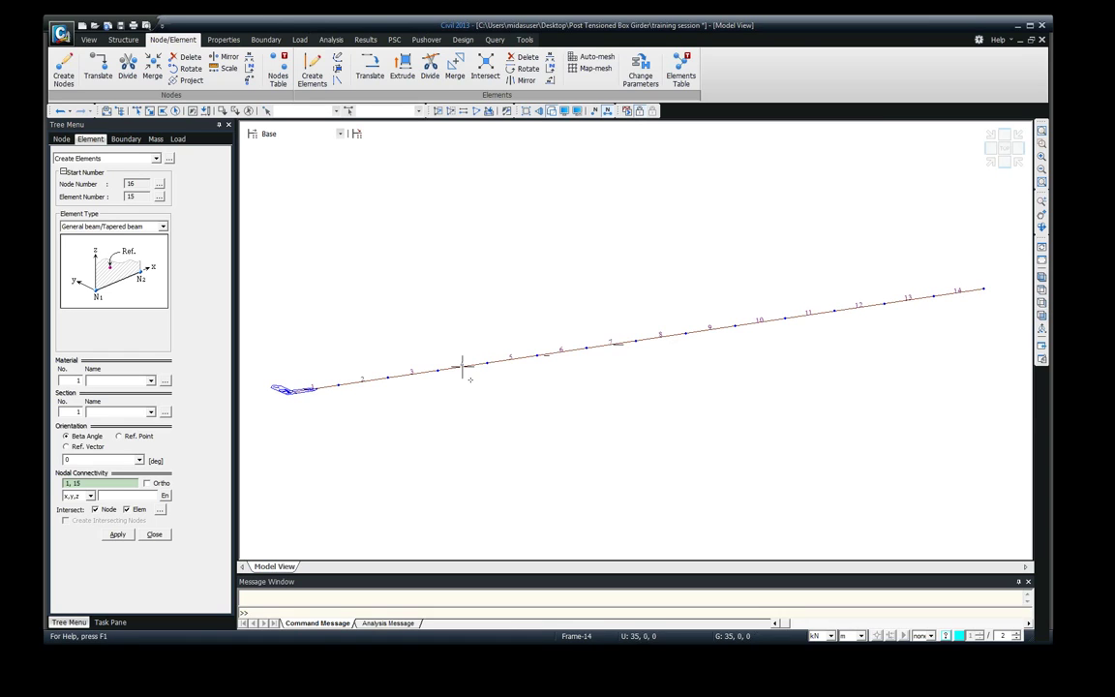
{"action": "left_click", "coordinate": [156, 535]}
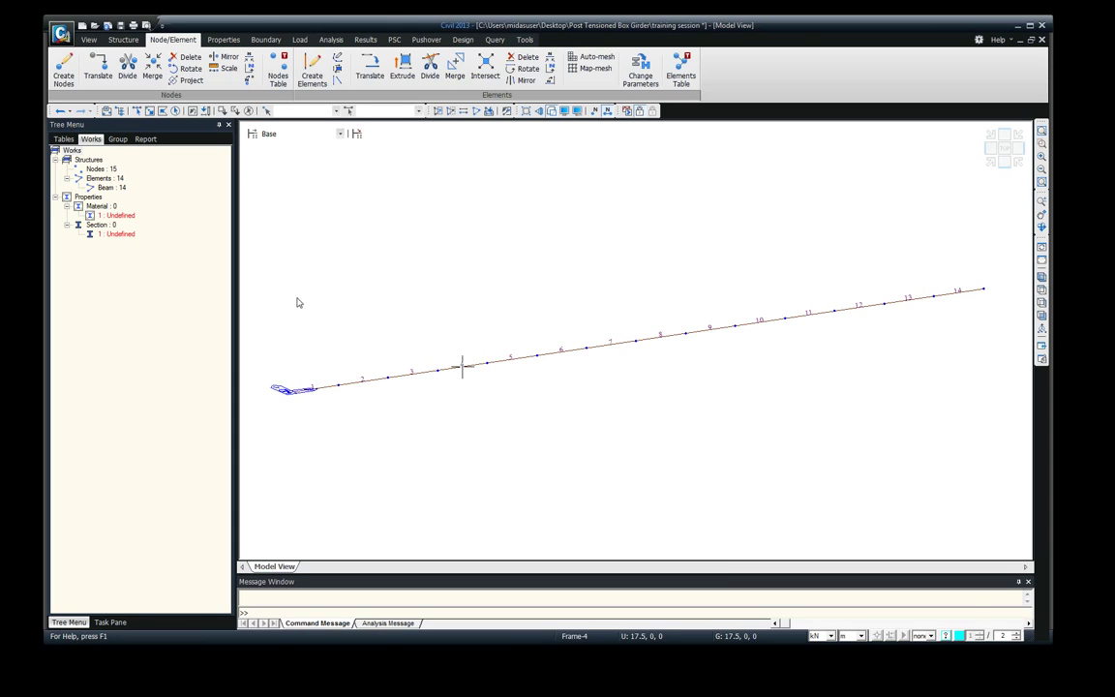
- Start a new material definition with ID 1 and set its type of design to Concrete
{"action": "left_click", "coordinate": [231, 43]}
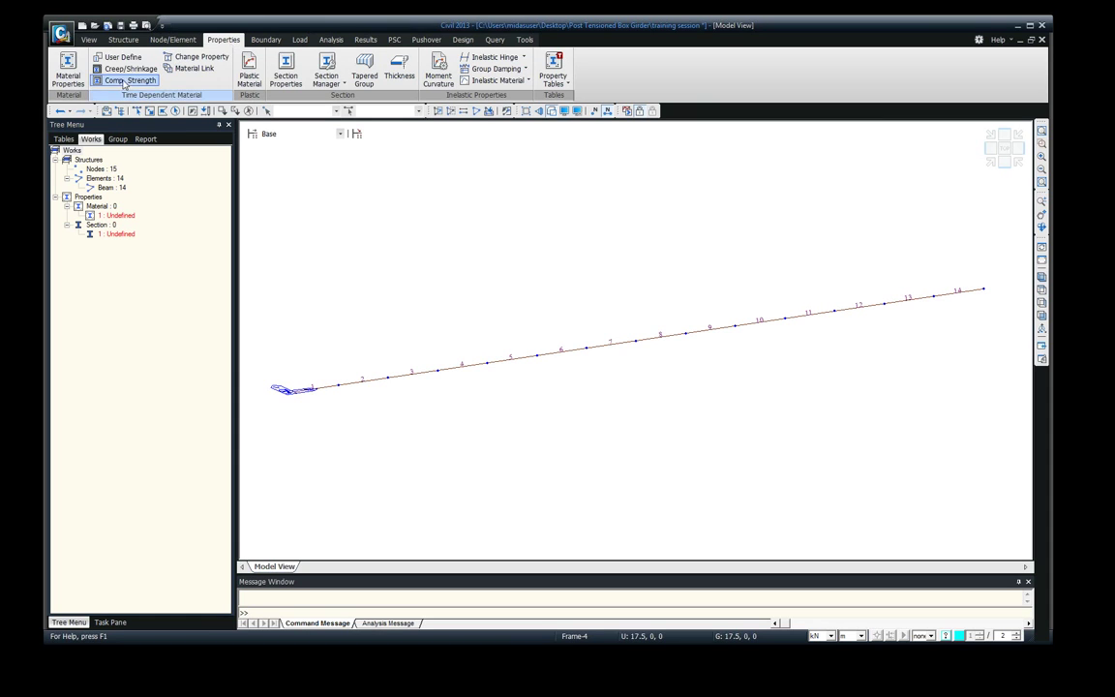
{"action": "left_click", "coordinate": [66, 72]}
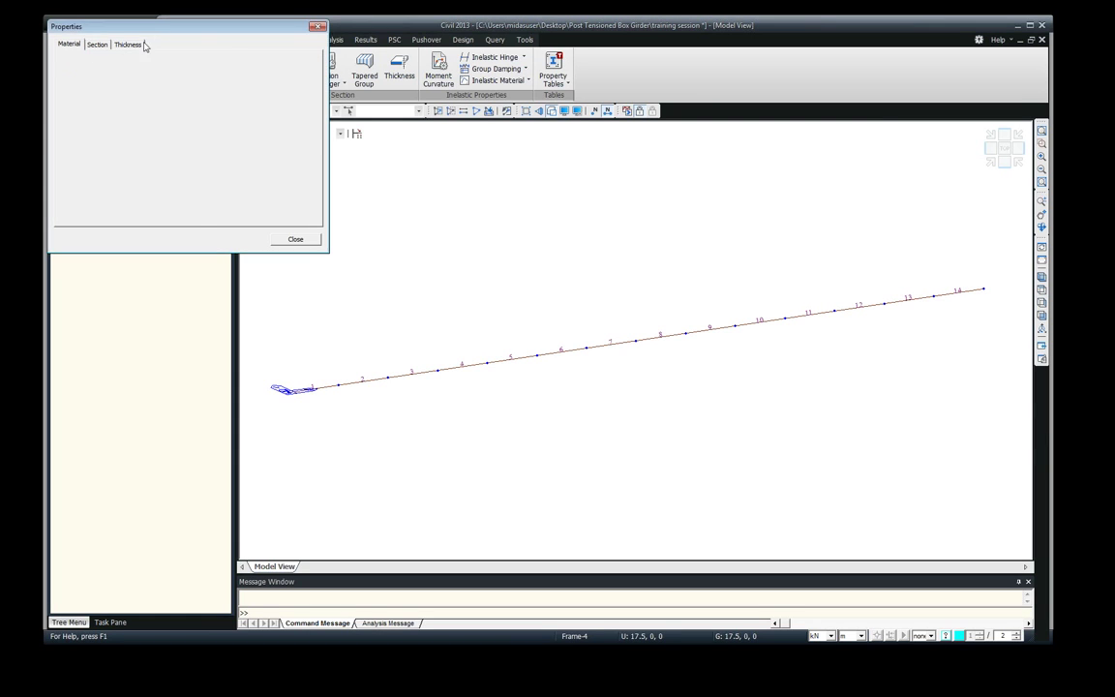
{"action": "left_click_drag", "start_coordinate": [162, 31], "coordinate": [279, 137]}
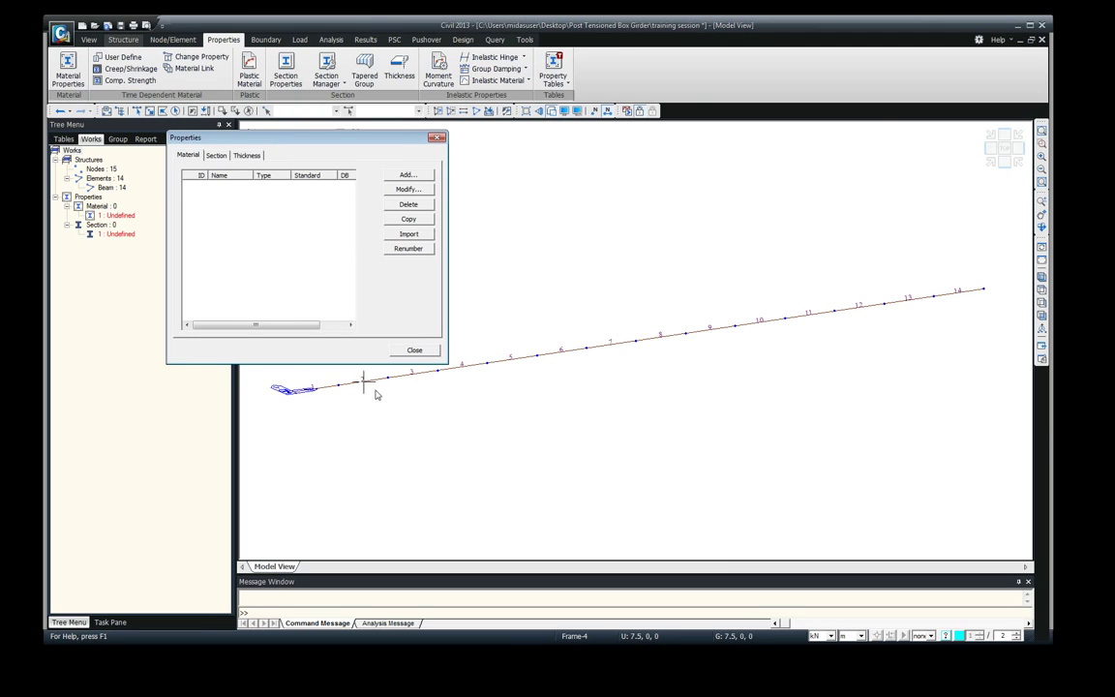
{"action": "mouse_move", "coordinate": [865, 326]}
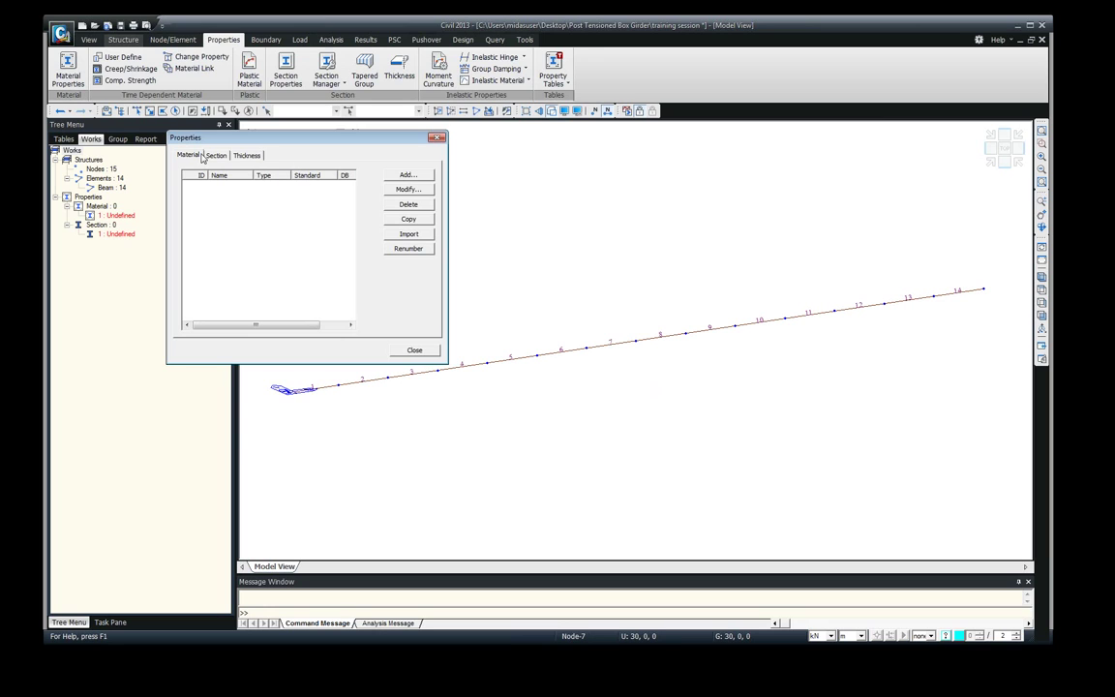
{"action": "left_click", "coordinate": [422, 174]}
{"action": "left_click_drag", "start_coordinate": [271, 40], "coordinate": [271, 91]}
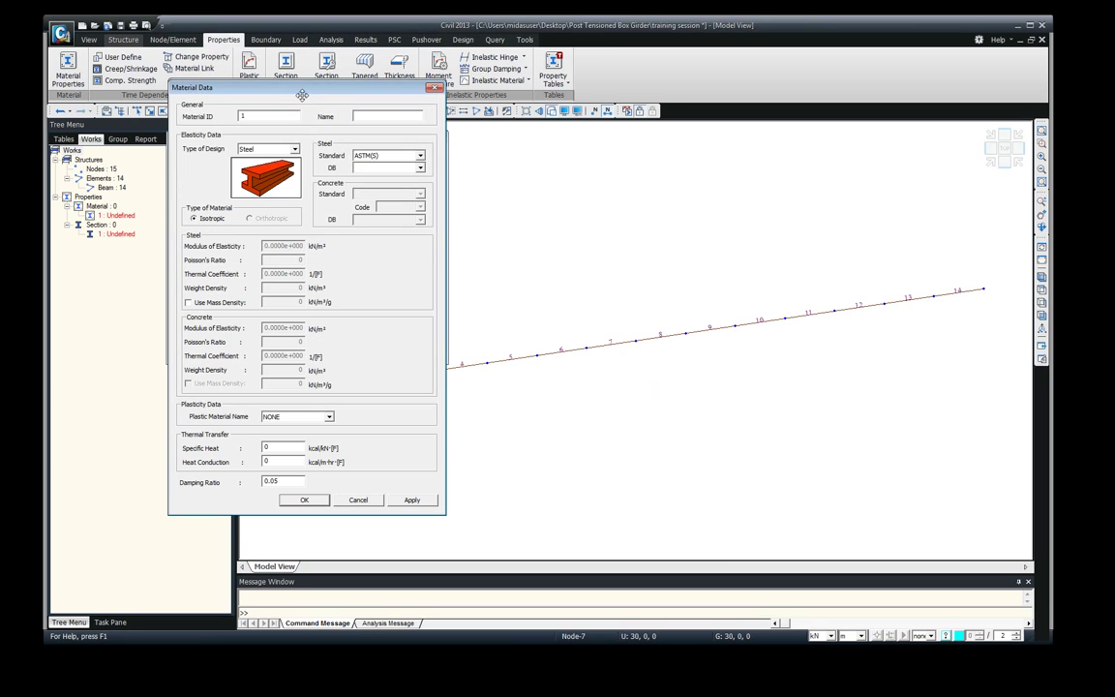
{"action": "left_click", "coordinate": [294, 150]}
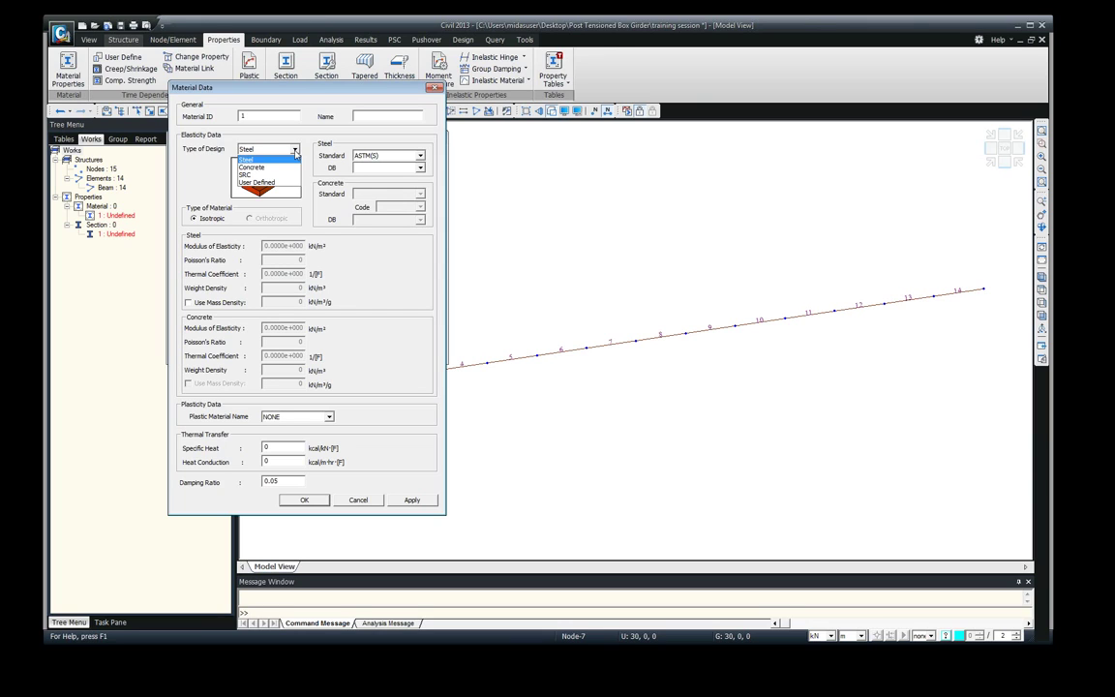
{"action": "left_click", "coordinate": [278, 159]}
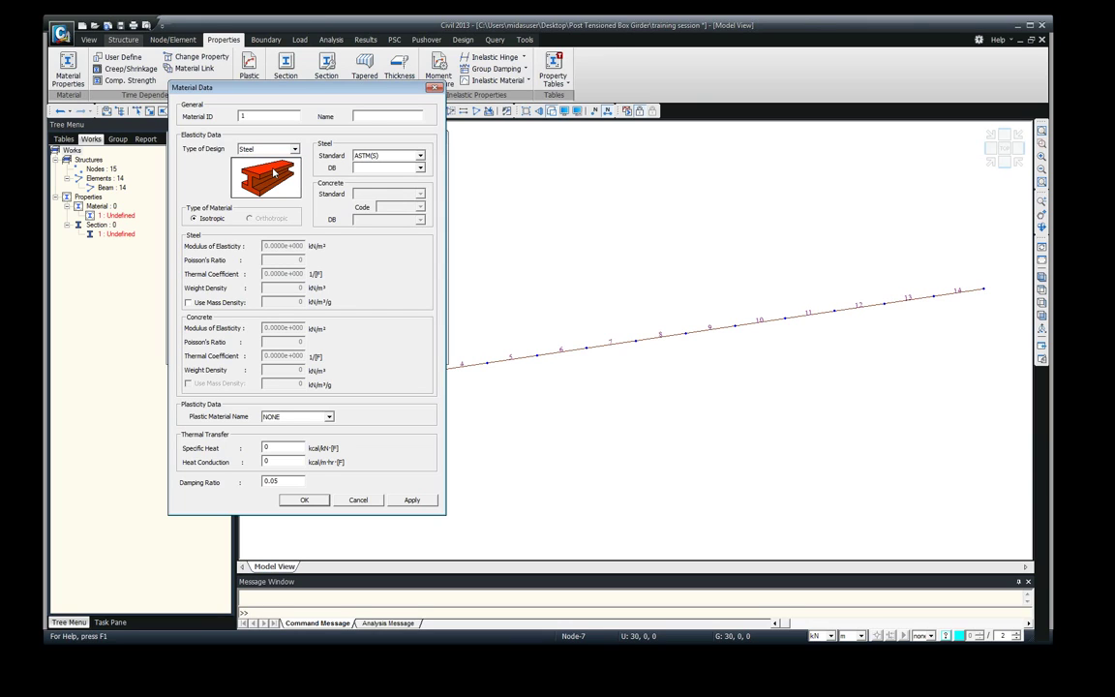
{"action": "key", "text": "Down"}
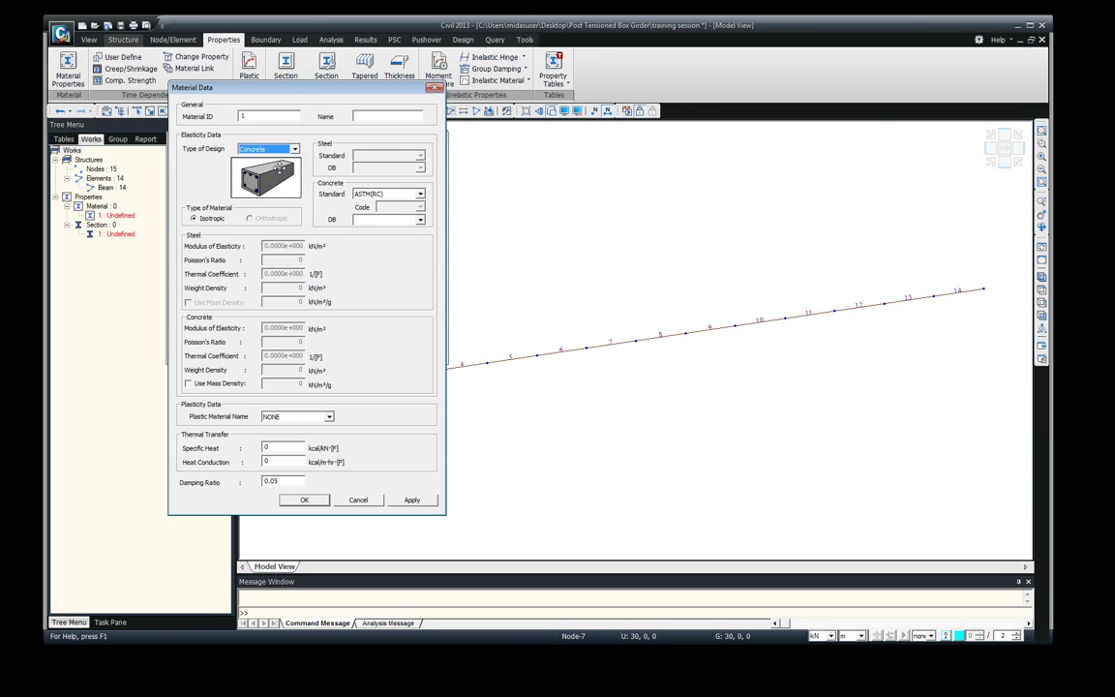
- Assign Grade C6000 from the ASTM(RC) standard to the concrete material and save it
{"action": "left_click", "coordinate": [419, 194]}
{"action": "left_click", "coordinate": [419, 195]}
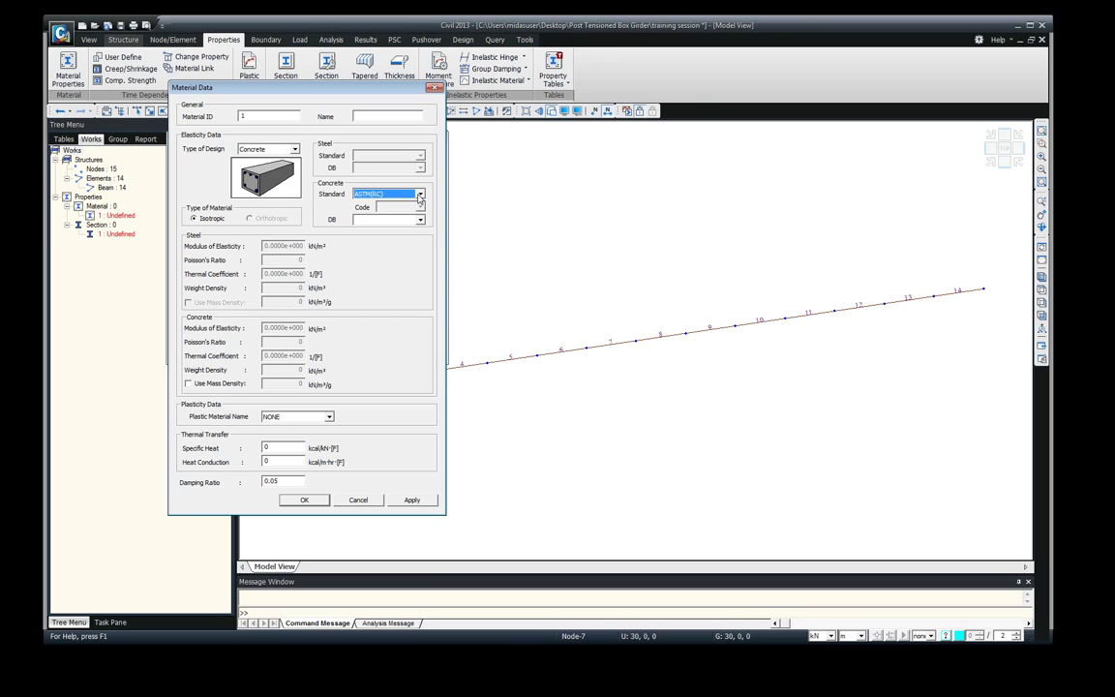
{"action": "left_click", "coordinate": [419, 219]}
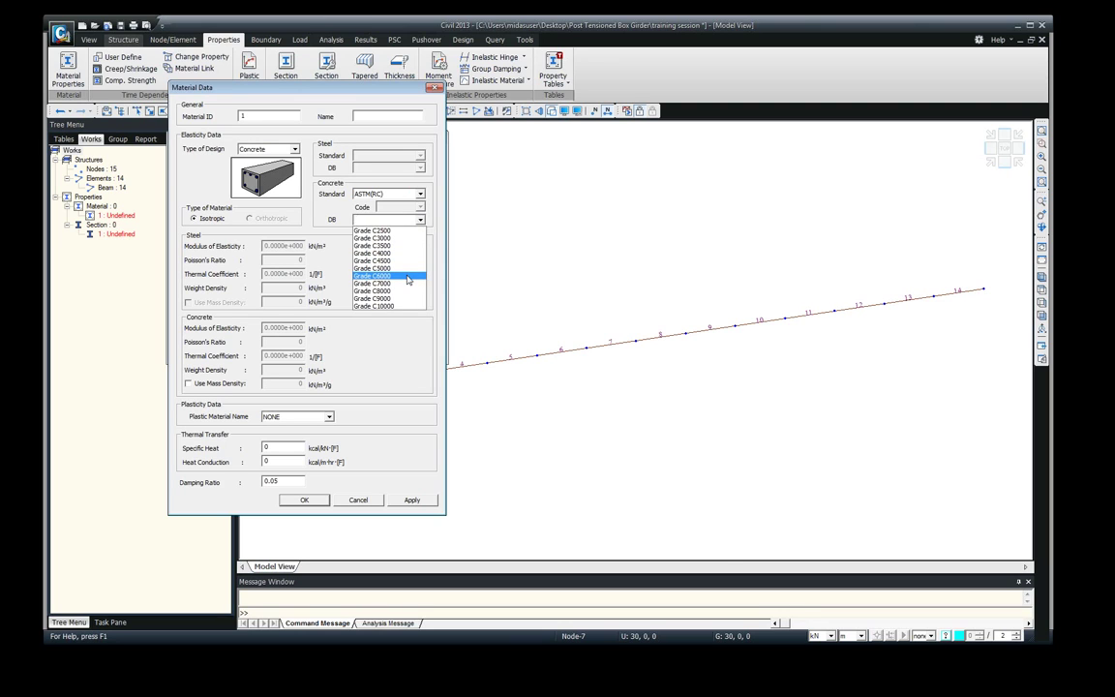
{"action": "left_click", "coordinate": [408, 278]}
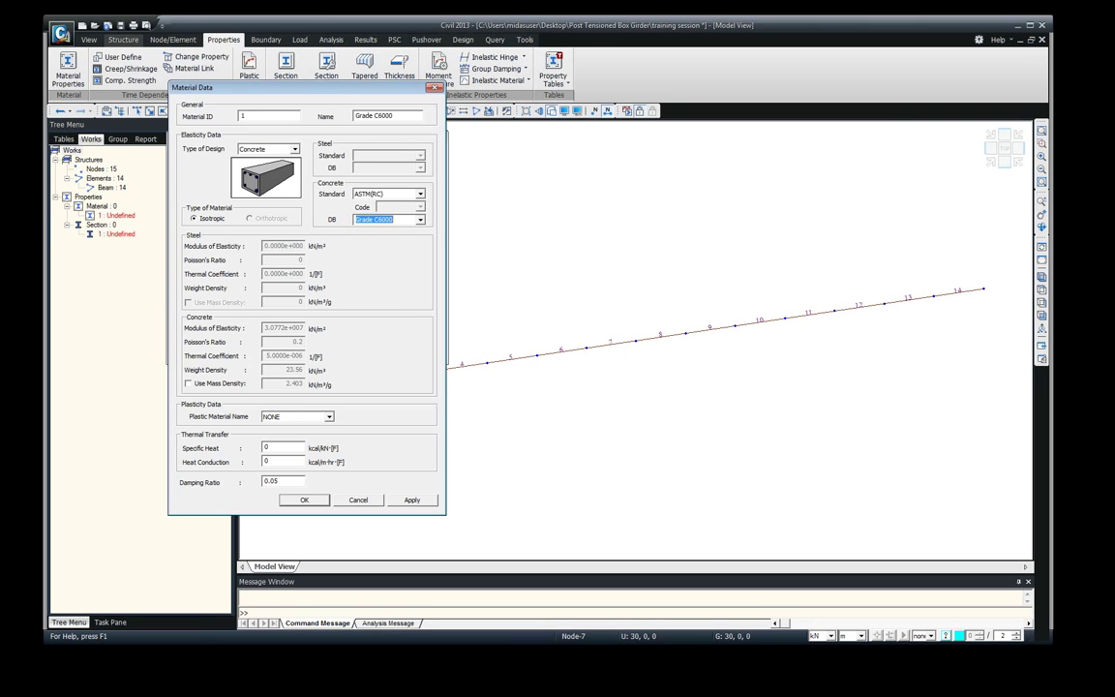
{"action": "left_click", "coordinate": [23, 166]}
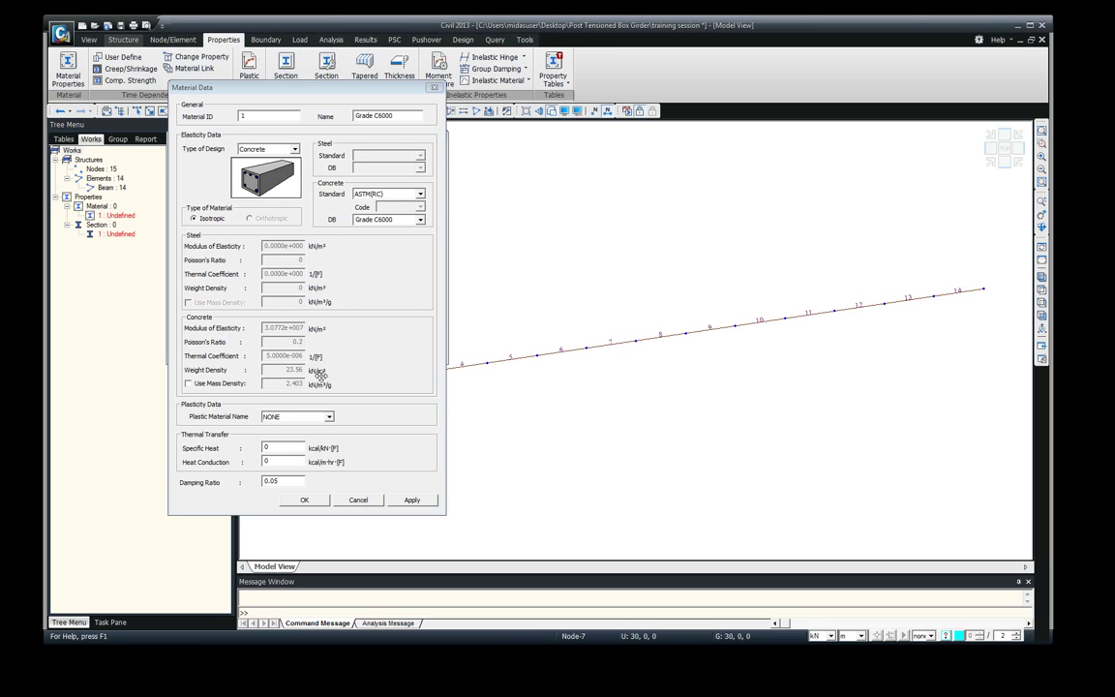
{"action": "left_click", "coordinate": [304, 500]}
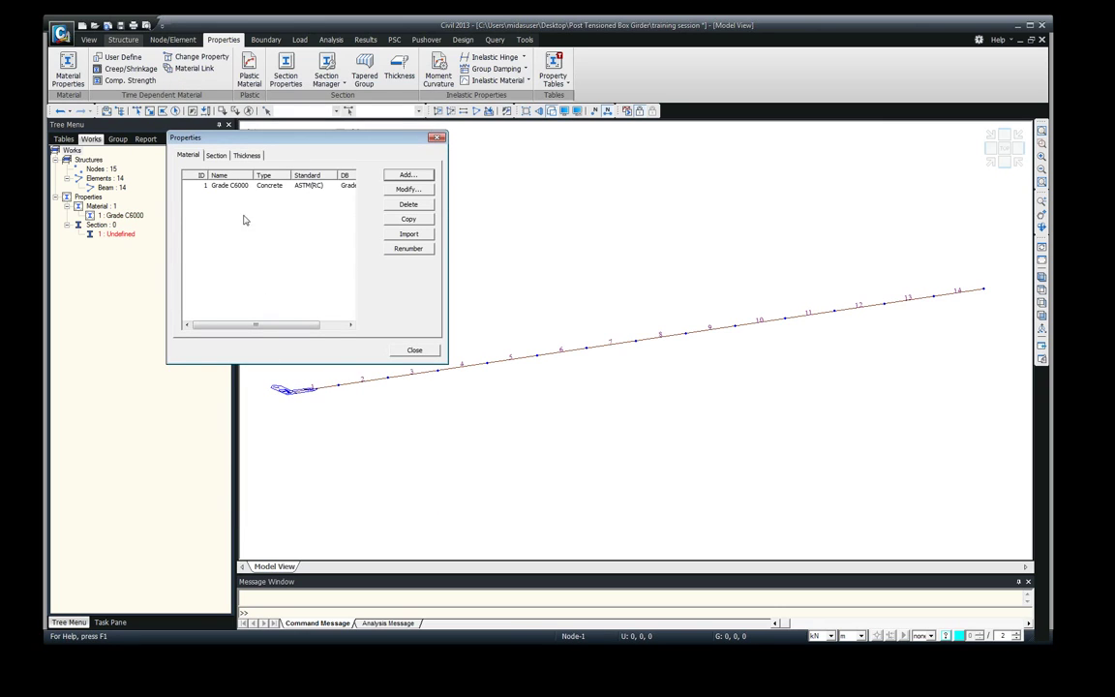
- Start a second material definition and set its type of design to User Defined
{"action": "left_click", "coordinate": [407, 174]}
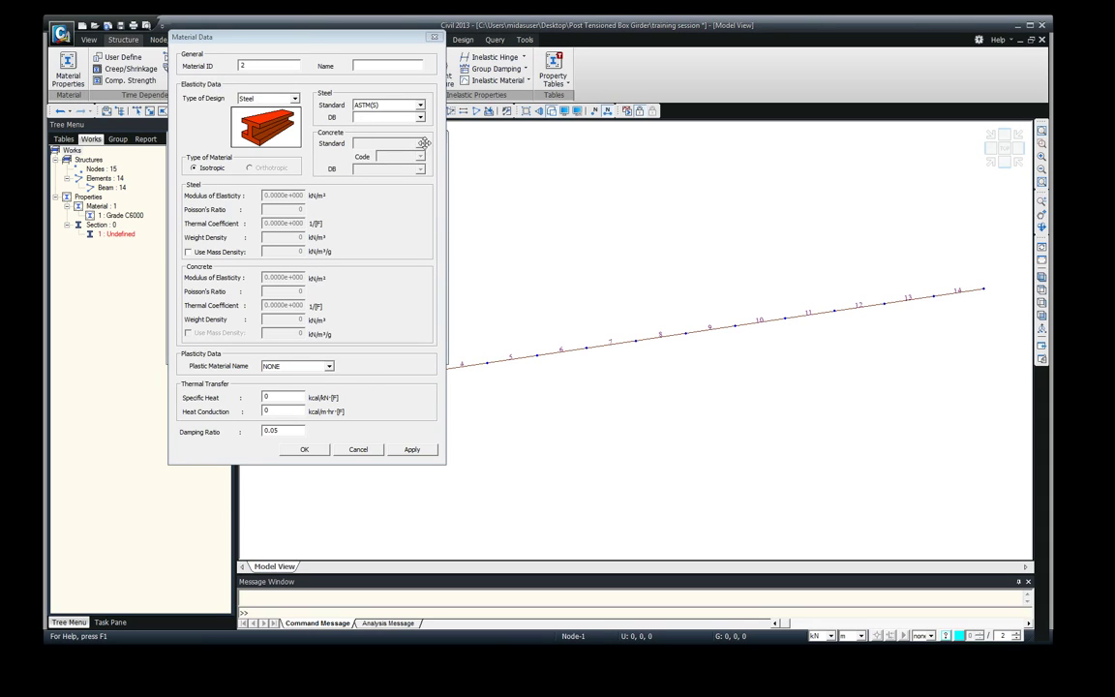
{"action": "left_click", "coordinate": [280, 97]}
{"action": "left_click", "coordinate": [272, 114]}
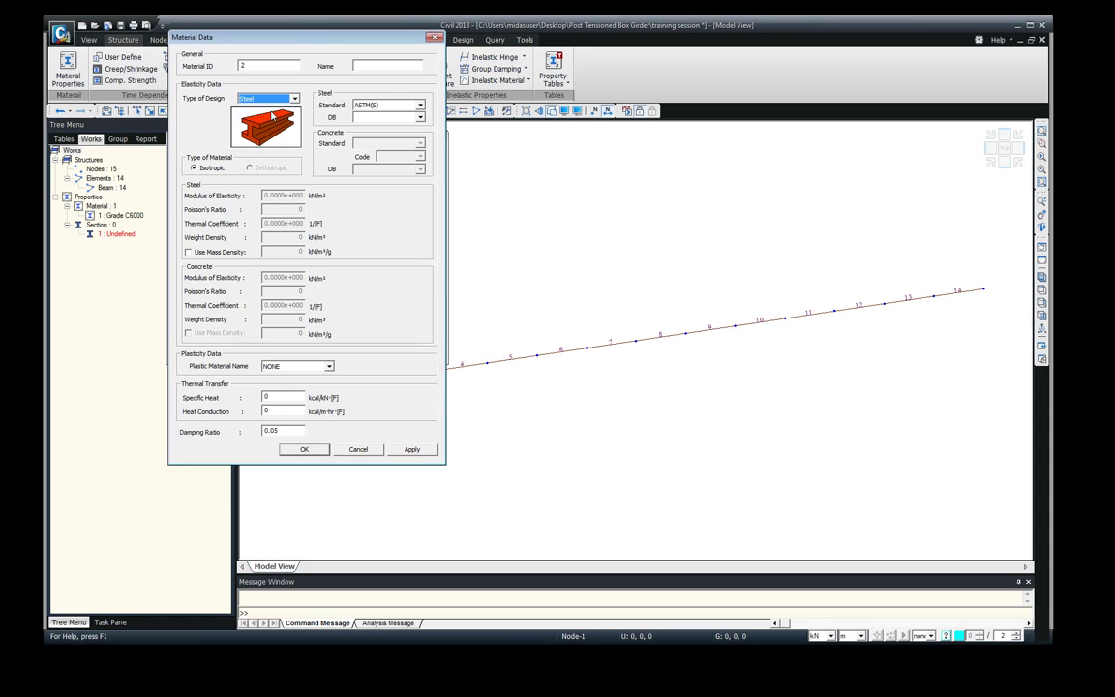
{"action": "left_click", "coordinate": [421, 117]}
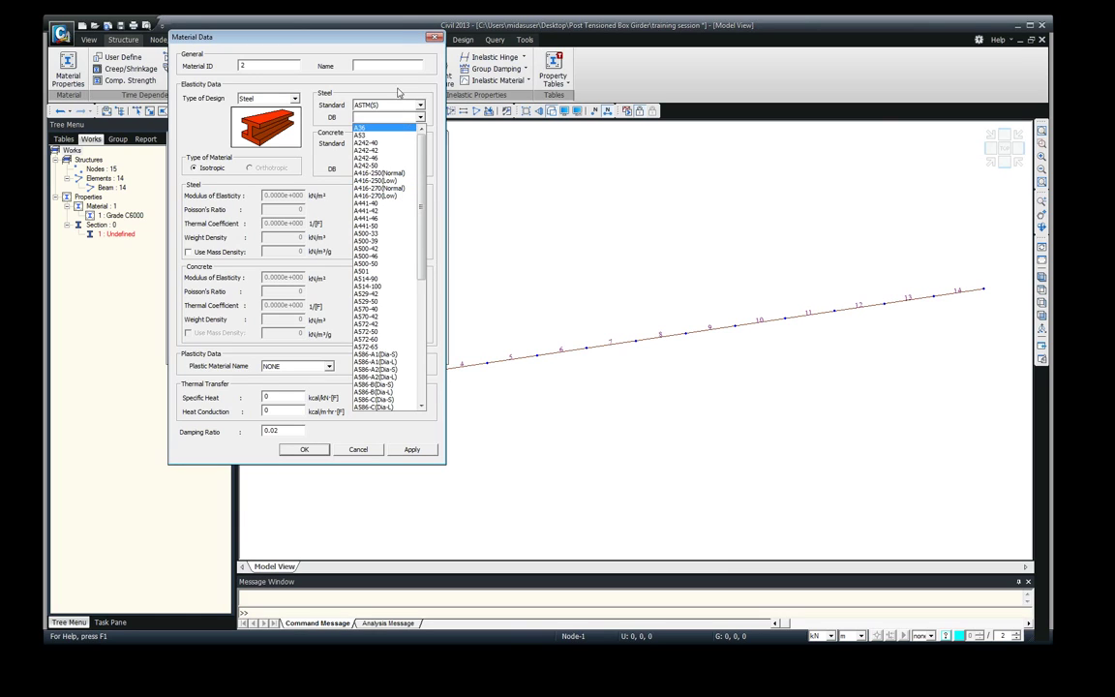
{"action": "left_click", "coordinate": [354, 80]}
{"action": "left_click", "coordinate": [294, 99]}
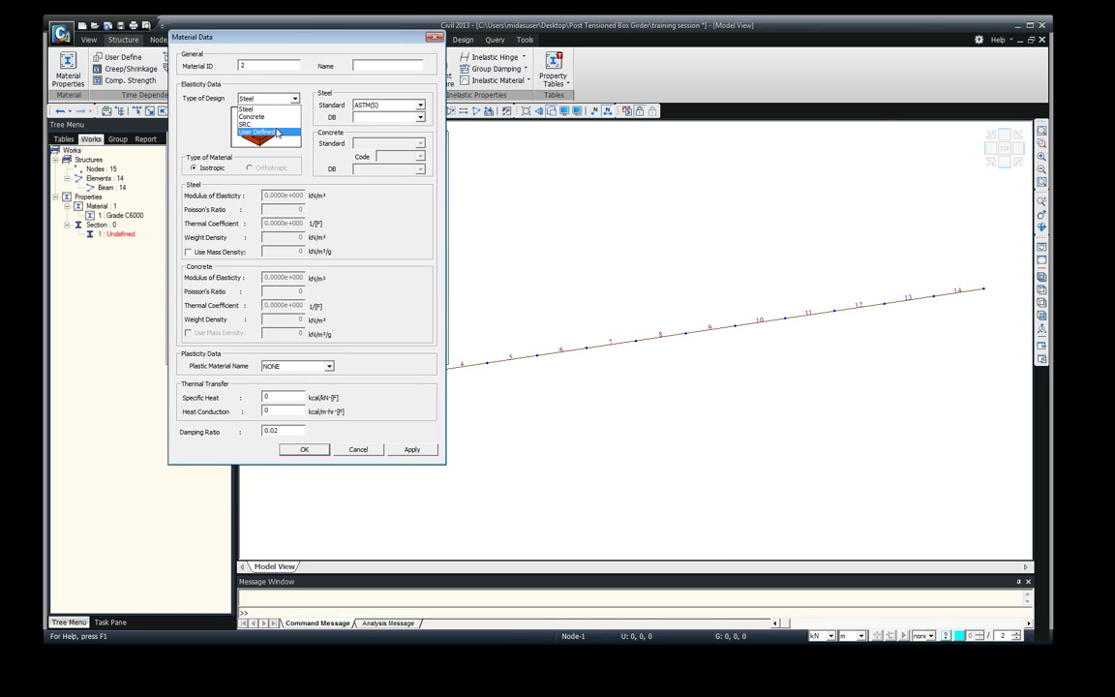
{"action": "left_click", "coordinate": [254, 123]}
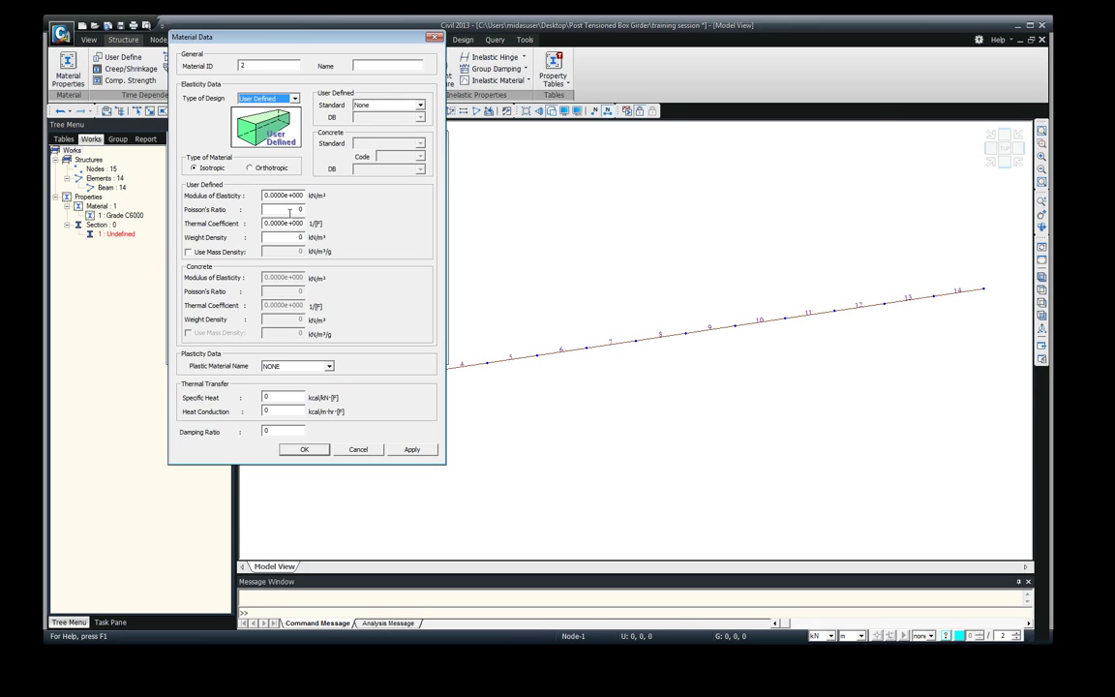
- Set the user-defined material's modulus of elasticity to 2e8 and its Poisson's ratio to 0.2
{"action": "key", "text": "Tab"}
{"action": "key", "text": "Tab"}
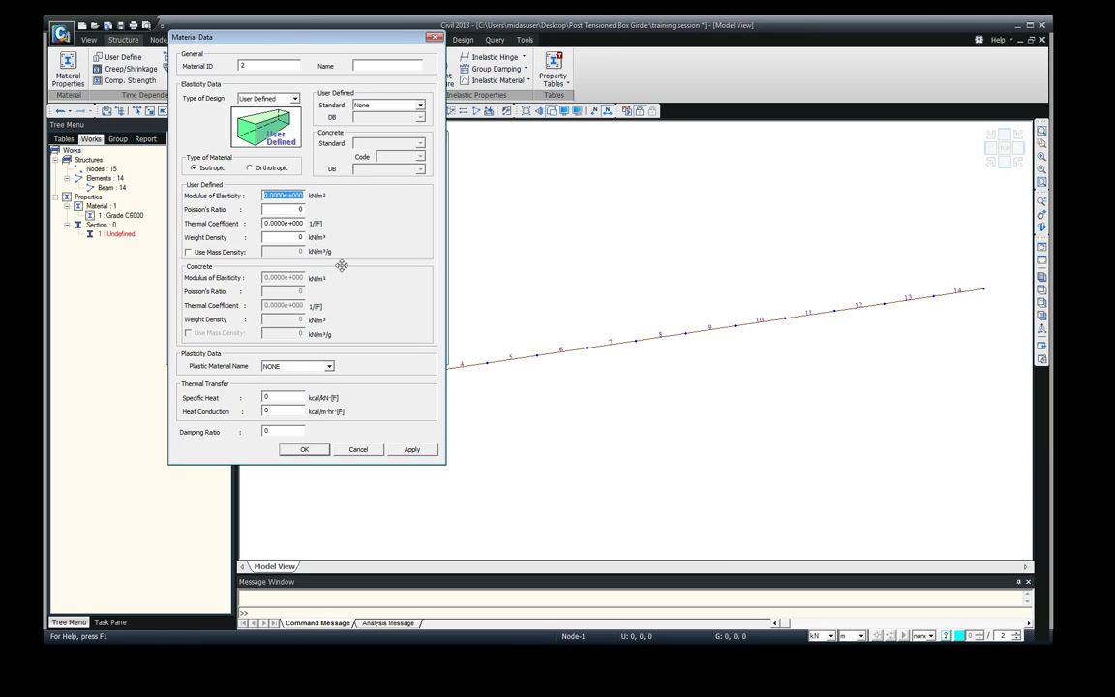
{"action": "type", "text": "2e8"}
{"action": "key", "text": "Tab"}
{"action": "type", "text": "0"}
{"action": "type", "text": ".2"}
{"action": "key", "text": "BackSpace"}
{"action": "type", "text": "4"}
{"action": "key", "text": "BackSpace"}
{"action": "type", "text": "4"}
{"action": "key", "text": "BackSpace"}
{"action": "type", "text": "2"}
{"action": "key", "text": "BackSpace"}
{"action": "type", "text": "4"}
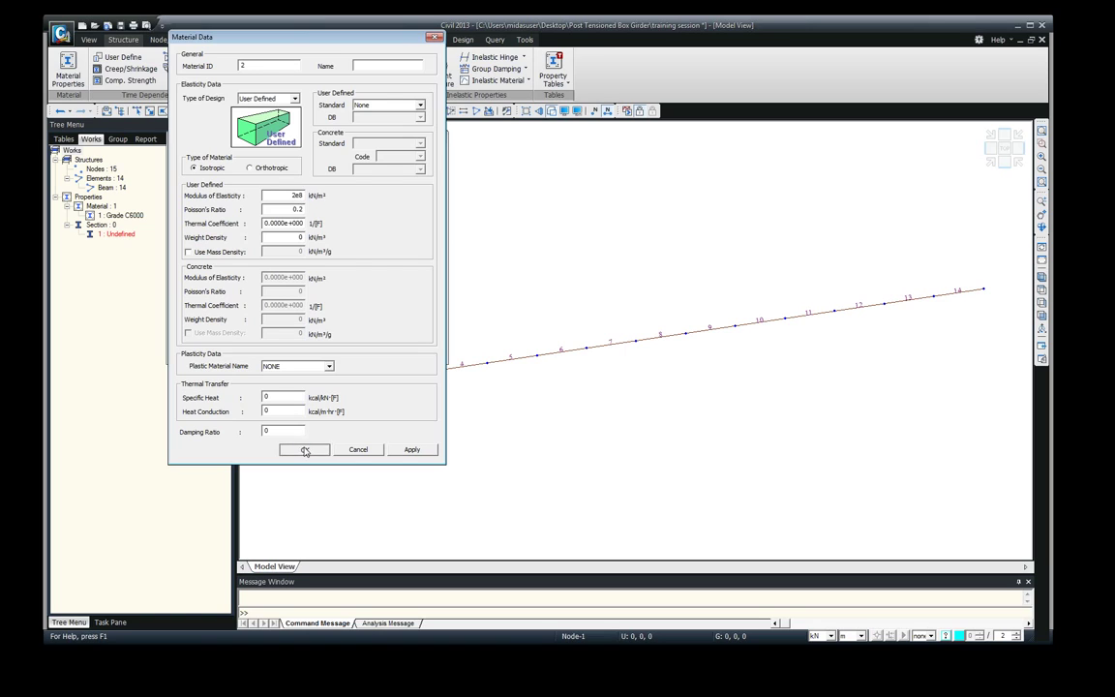
- Name the user-defined material Tendon and save it to the material list
{"action": "left_click", "coordinate": [304, 451]}
{"action": "left_click", "coordinate": [354, 279]}
{"action": "type", "text": "P"}
{"action": "left_click", "coordinate": [304, 451]}
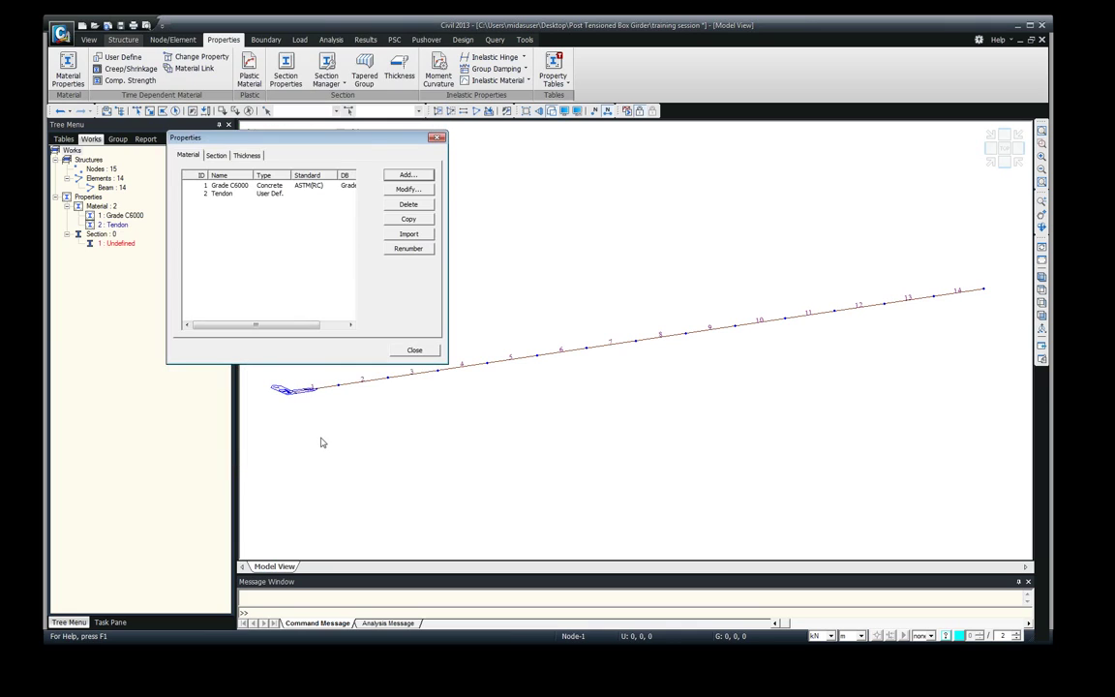
- Open the section properties and start a new section definition
{"action": "left_click", "coordinate": [216, 157]}
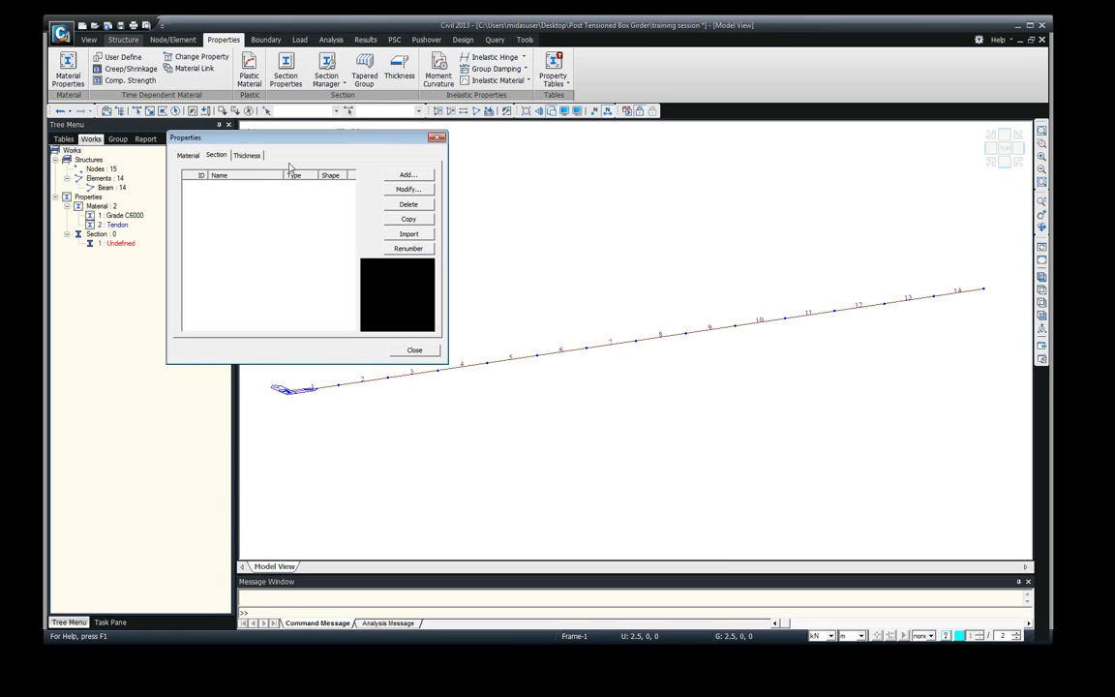
{"action": "key", "text": "Escape"}
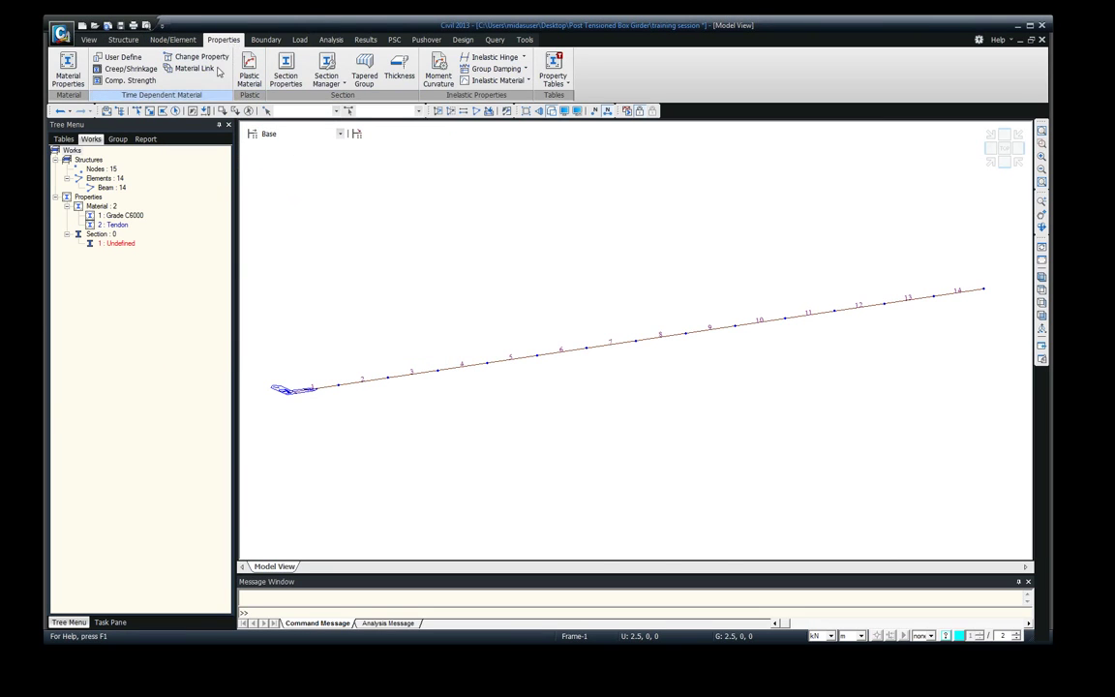
{"action": "left_click", "coordinate": [286, 73]}
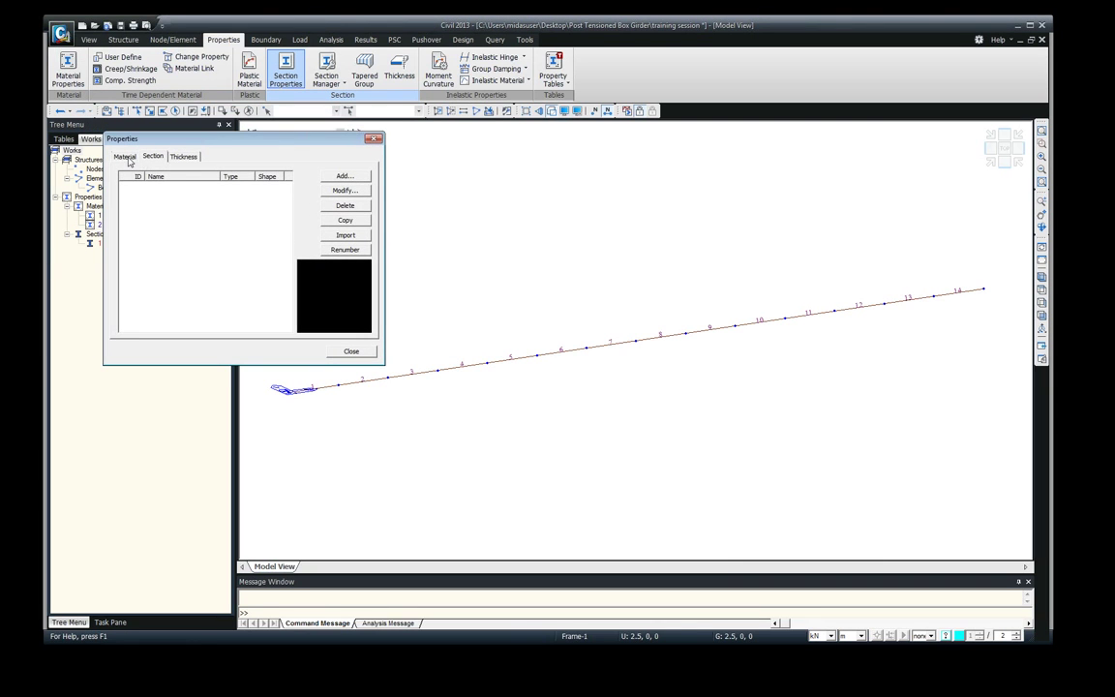
{"action": "left_click", "coordinate": [126, 156]}
{"action": "left_click", "coordinate": [153, 155]}
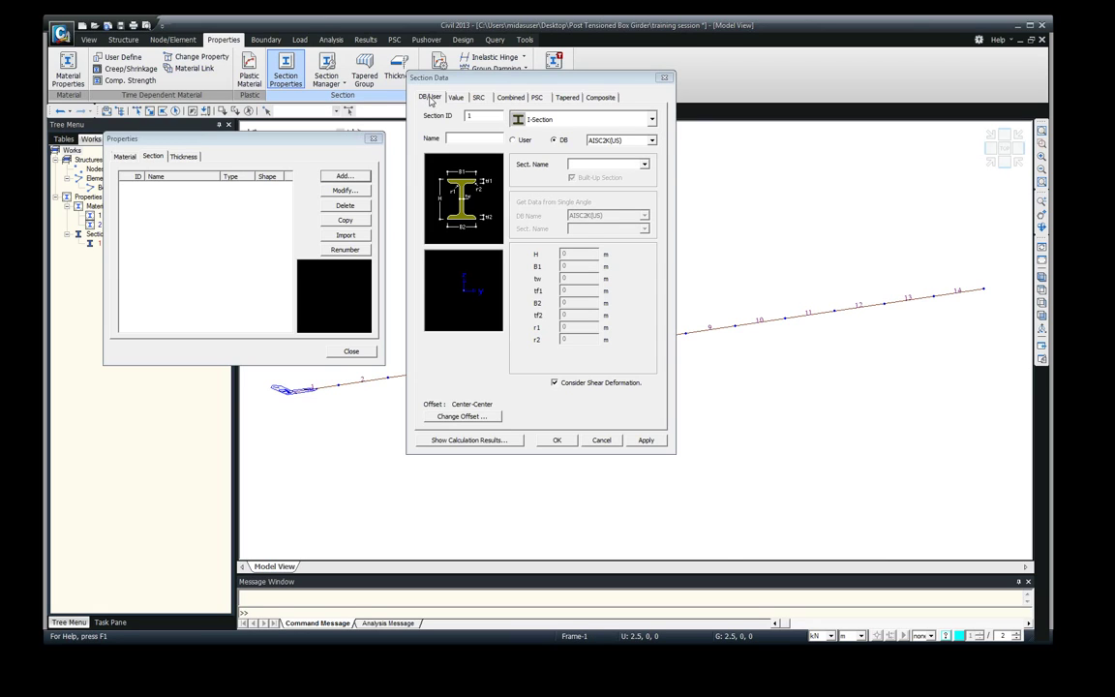
- Examine the available section shapes and the DB/User, Value, SRC, Combined, PSC, Tapered and Composite section categories
{"action": "left_click", "coordinate": [606, 122]}
{"action": "scroll", "coordinate": [606, 127], "scroll_direction": "up", "scroll_amount": 1}
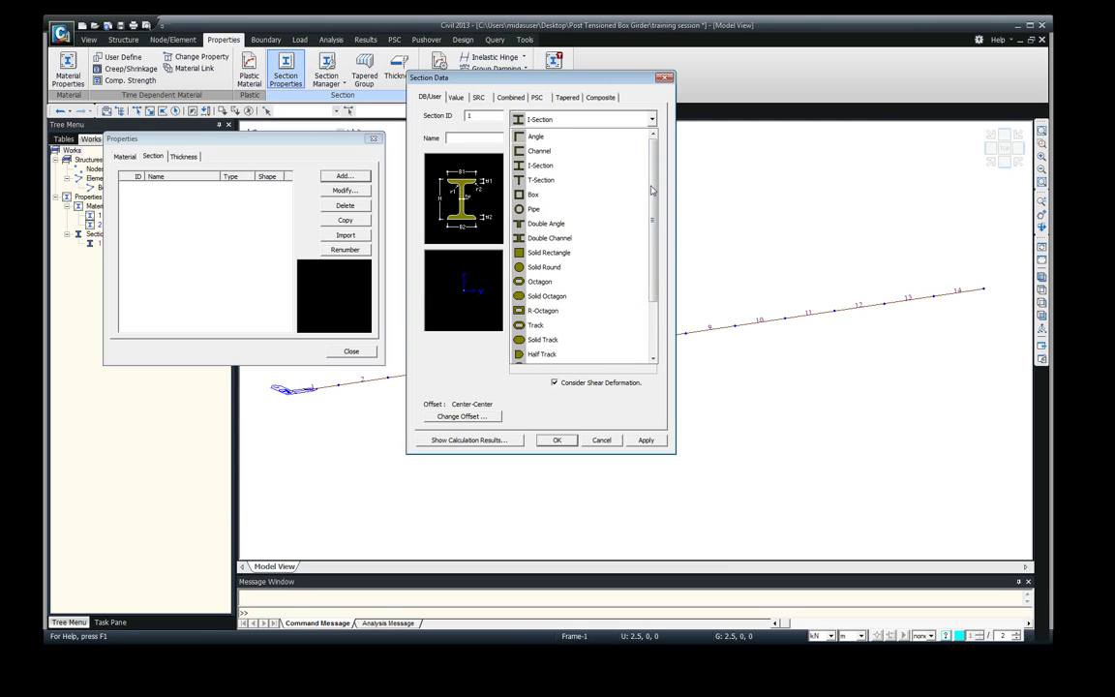
{"action": "scroll", "coordinate": [651, 197], "scroll_direction": "down", "scroll_amount": 1}
{"action": "scroll", "coordinate": [650, 197], "scroll_direction": "down", "scroll_amount": 3}
{"action": "scroll", "coordinate": [651, 198], "scroll_direction": "up", "scroll_amount": 3}
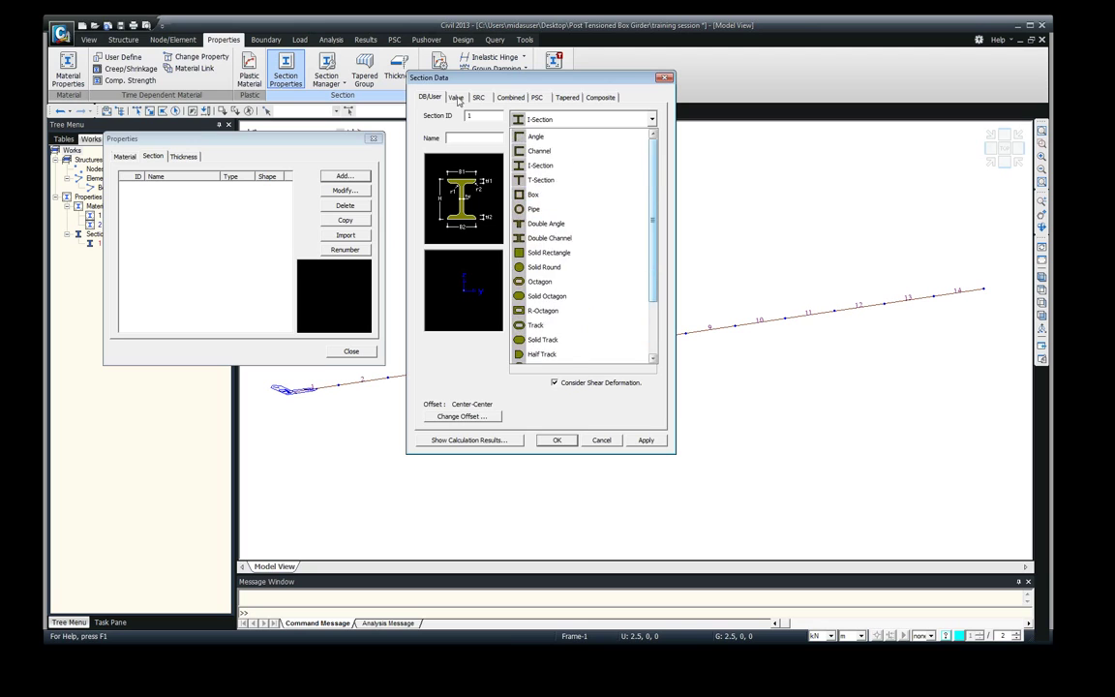
{"action": "left_click", "coordinate": [456, 97]}
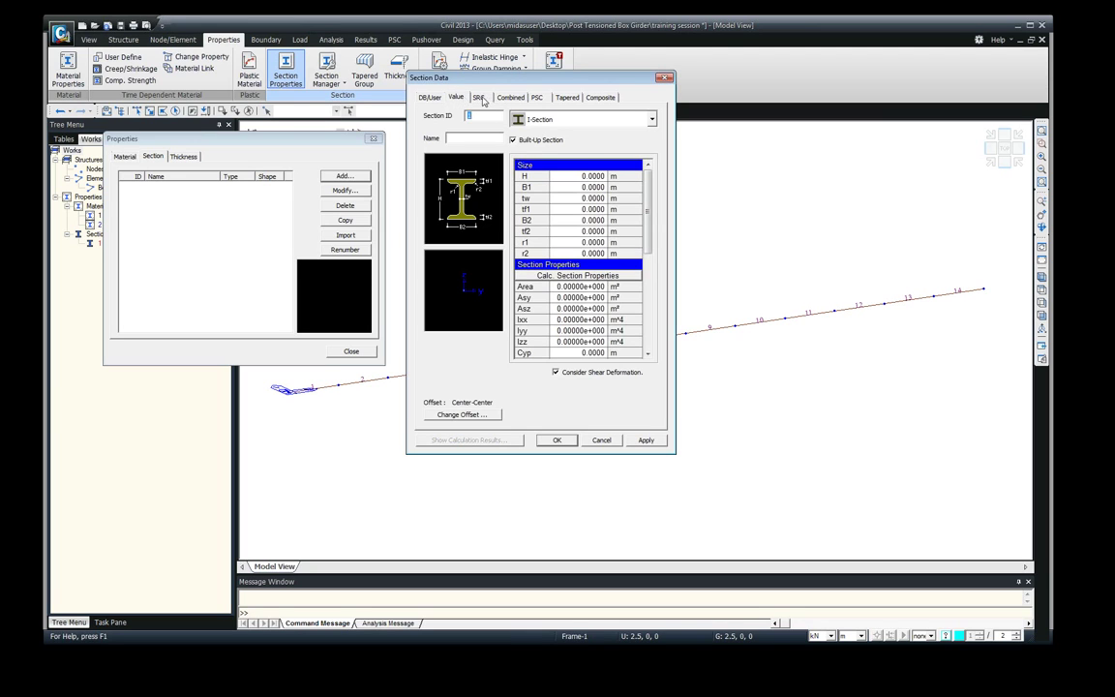
{"action": "left_click", "coordinate": [478, 97]}
{"action": "left_click", "coordinate": [510, 99]}
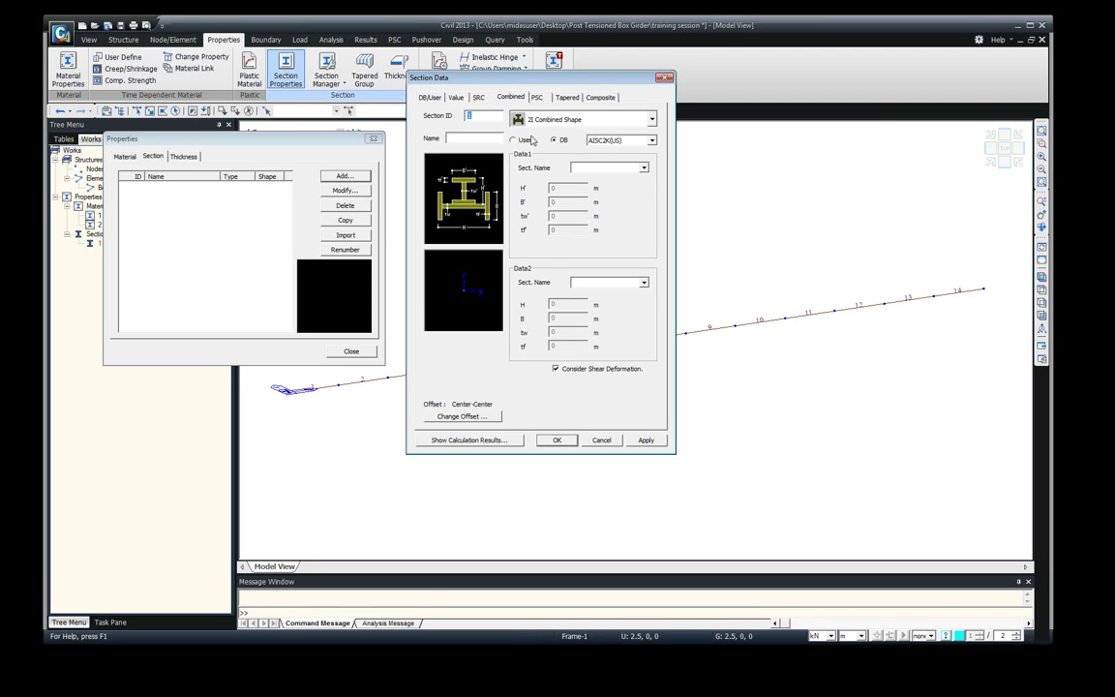
{"action": "left_click", "coordinate": [538, 98]}
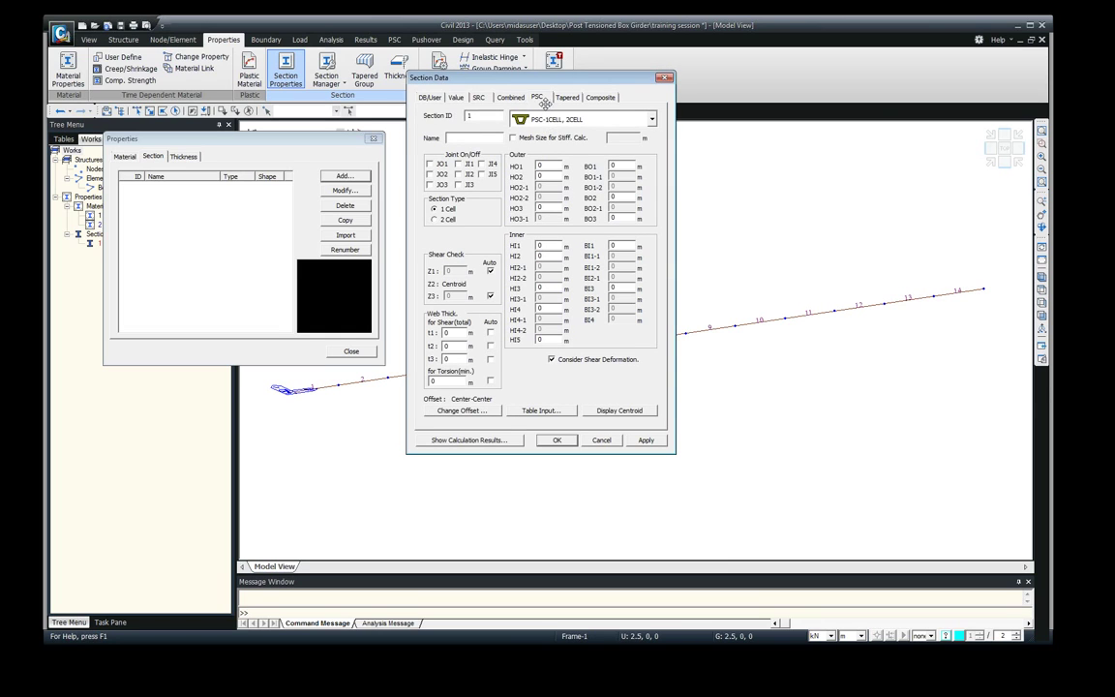
{"action": "left_click", "coordinate": [567, 98]}
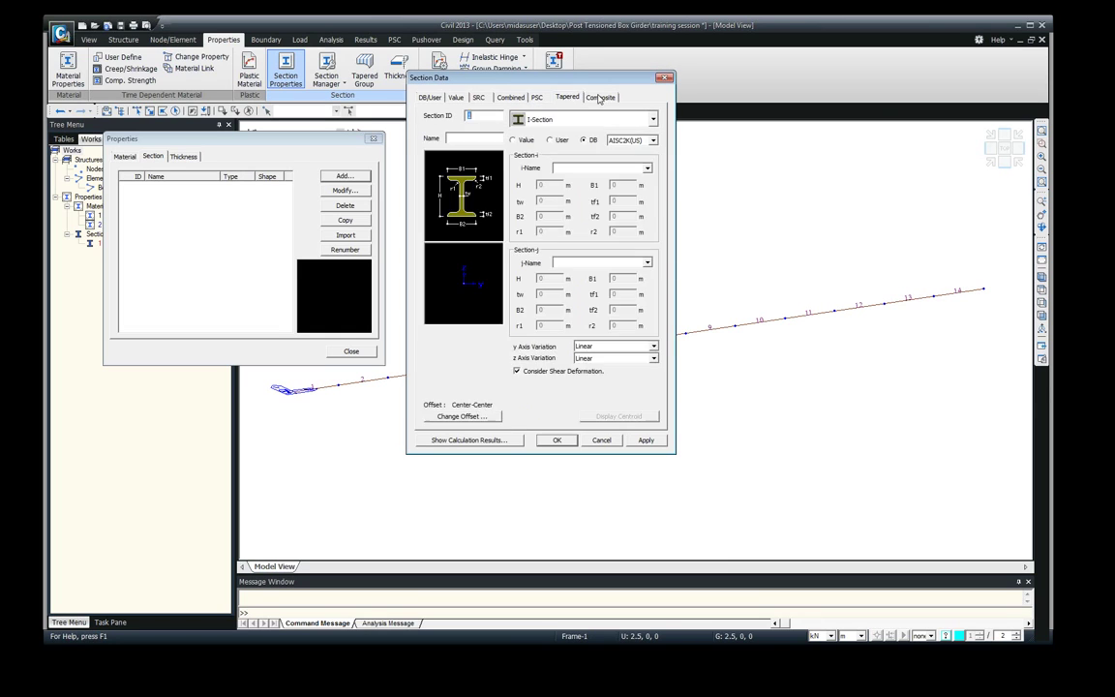
{"action": "left_click", "coordinate": [599, 97]}
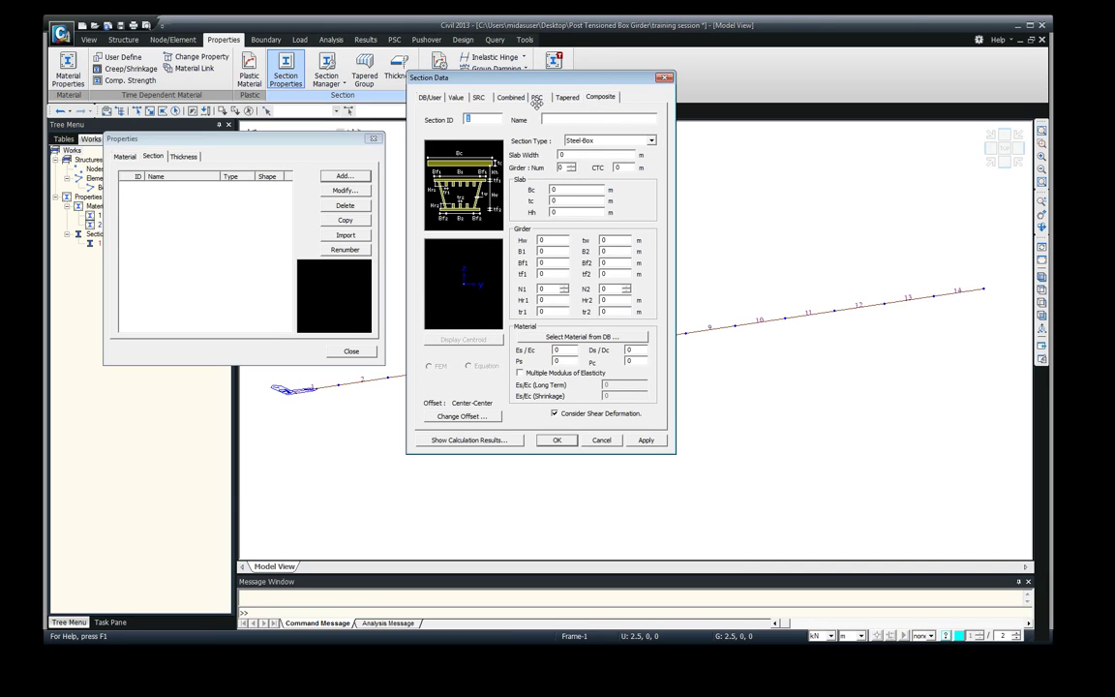
- Choose the PSC-1CELL, 2CELL section type and place the PSC Viewer beside the section data
{"action": "left_click", "coordinate": [537, 97]}
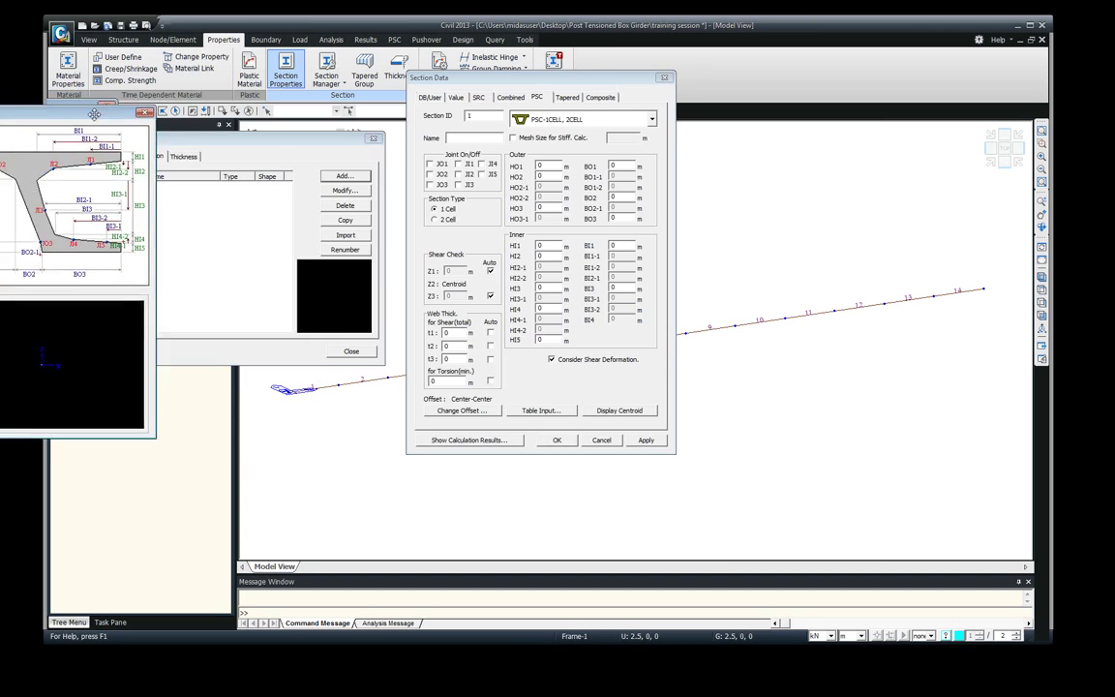
{"action": "mouse_move", "coordinate": [58, 89]}
{"action": "left_mouse_down"}
{"action": "mouse_move", "coordinate": [641, 120]}
{"action": "mouse_move", "coordinate": [815, 184]}
{"action": "mouse_move", "coordinate": [826, 183]}
{"action": "mouse_move", "coordinate": [818, 96]}
{"action": "left_mouse_up"}
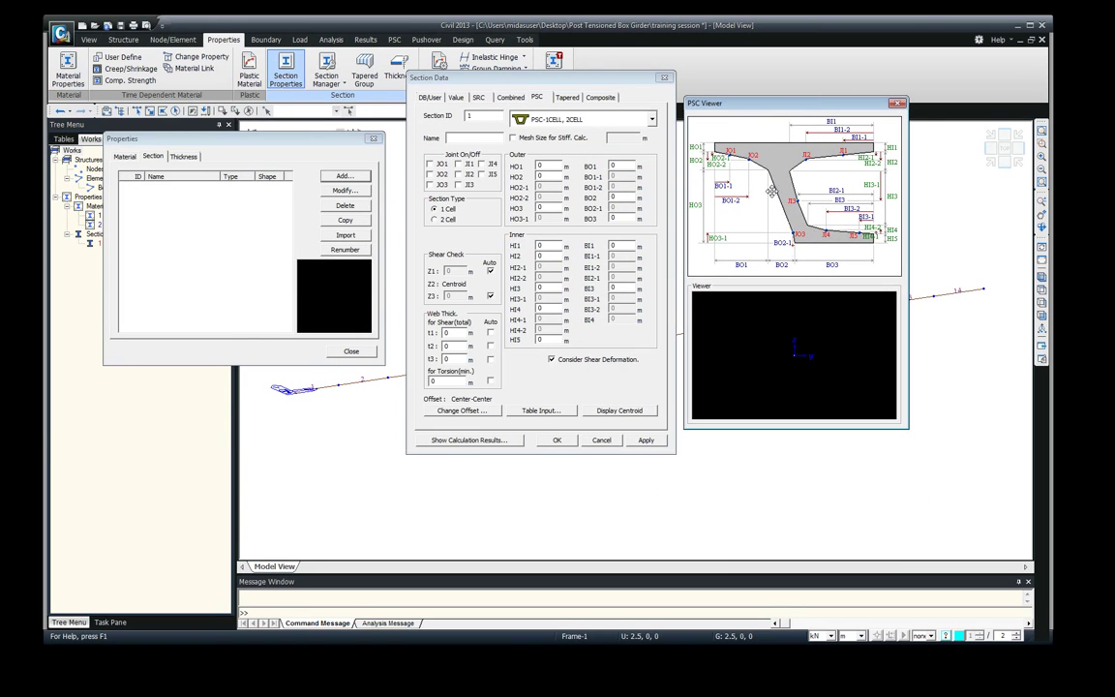
{"action": "left_click", "coordinate": [653, 119]}
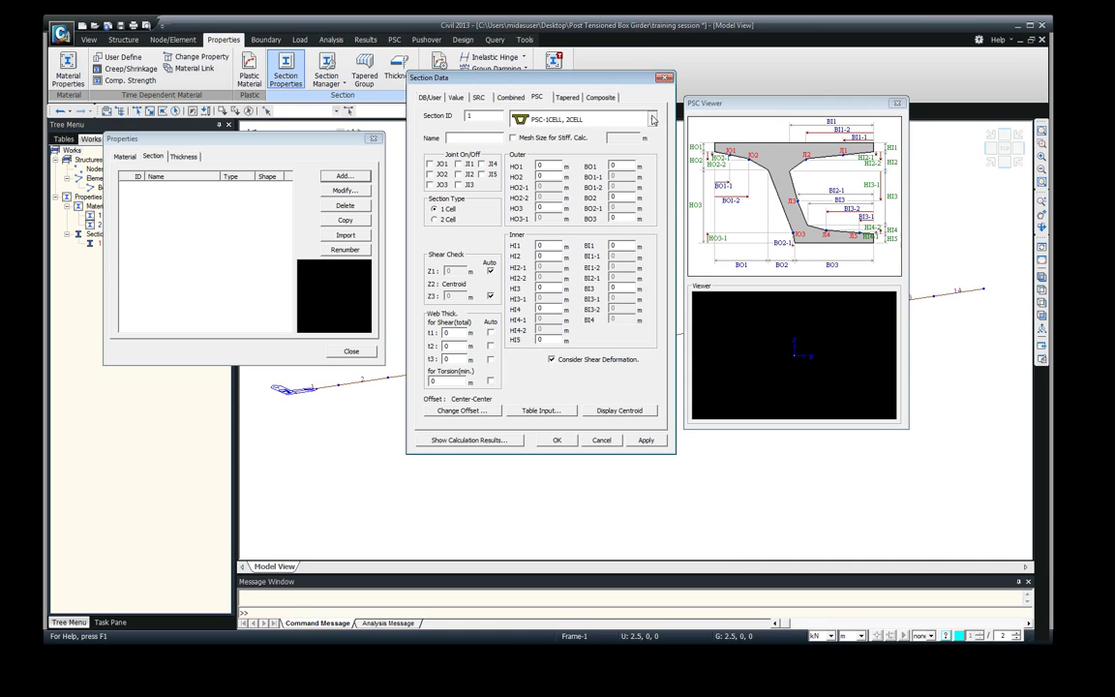
{"action": "left_click", "coordinate": [653, 119]}
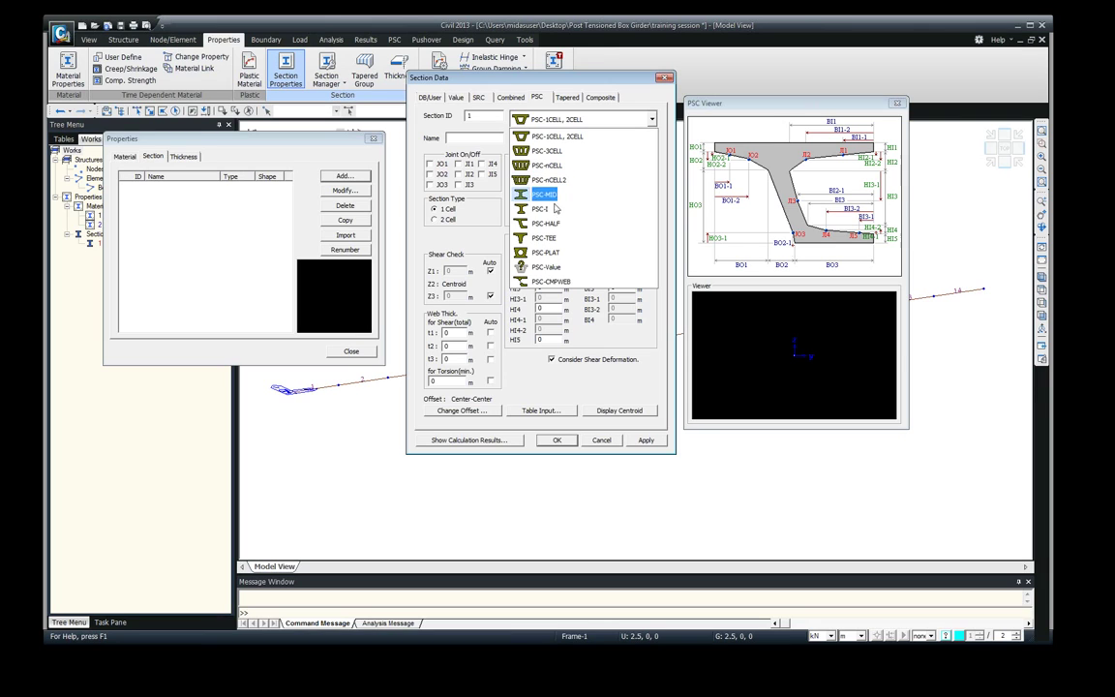
{"action": "left_click", "coordinate": [561, 137]}
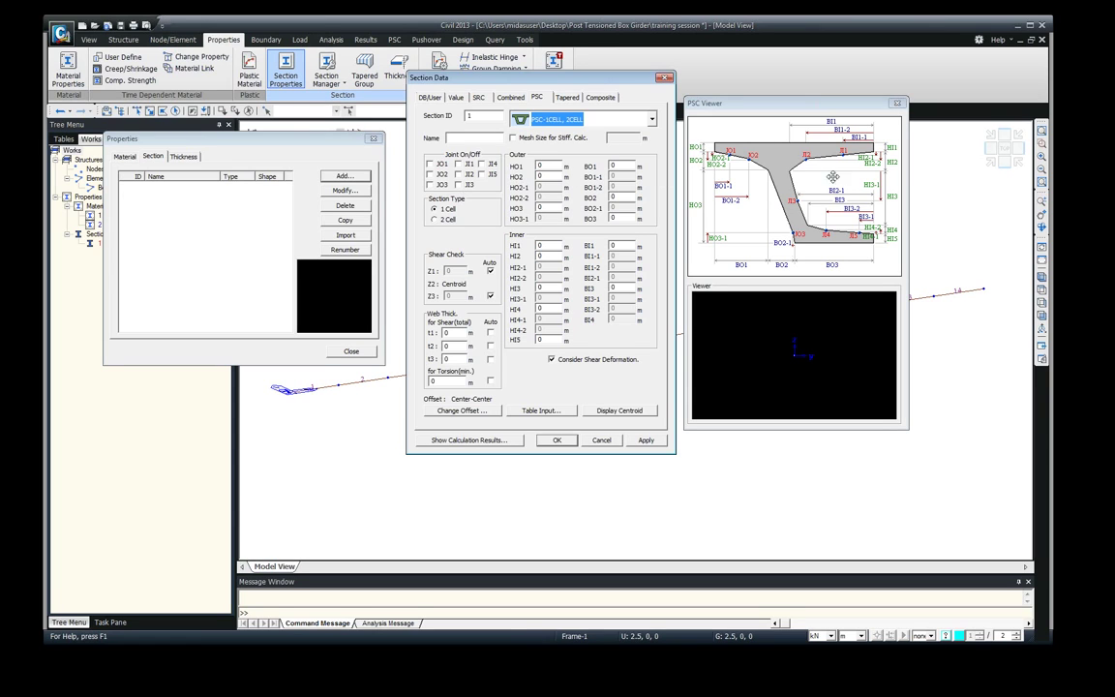
- Enable joints JO2, JI2, JI3 and JI4 for the one-cell box section
{"action": "left_click", "coordinate": [481, 166]}
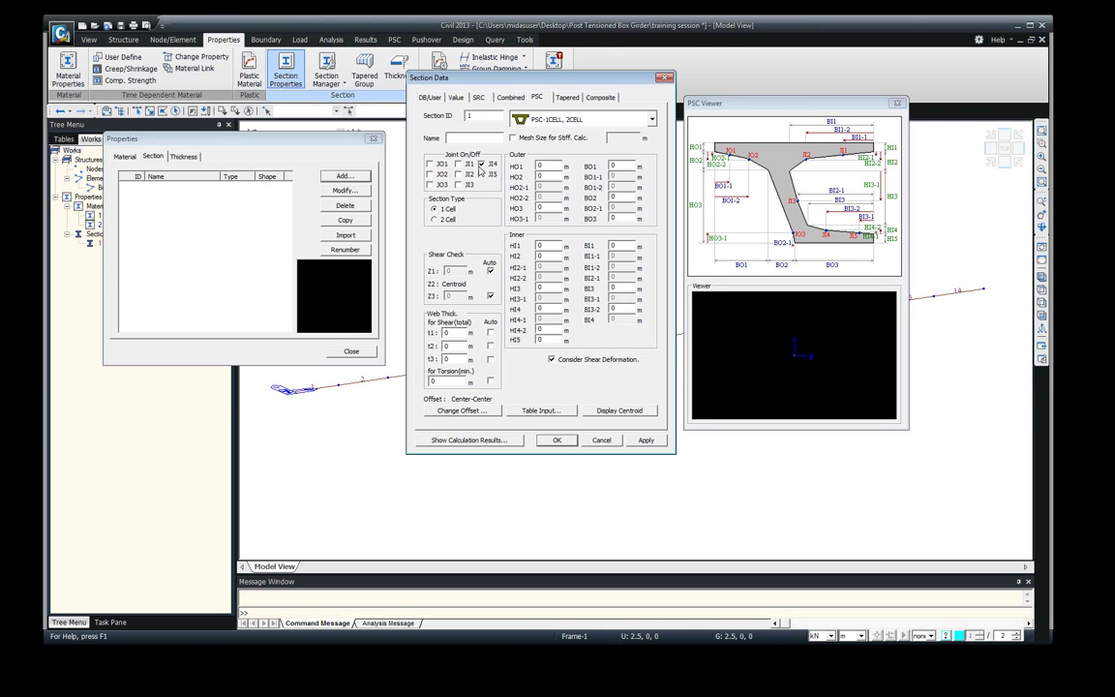
{"action": "left_click", "coordinate": [429, 174]}
{"action": "left_click", "coordinate": [458, 175]}
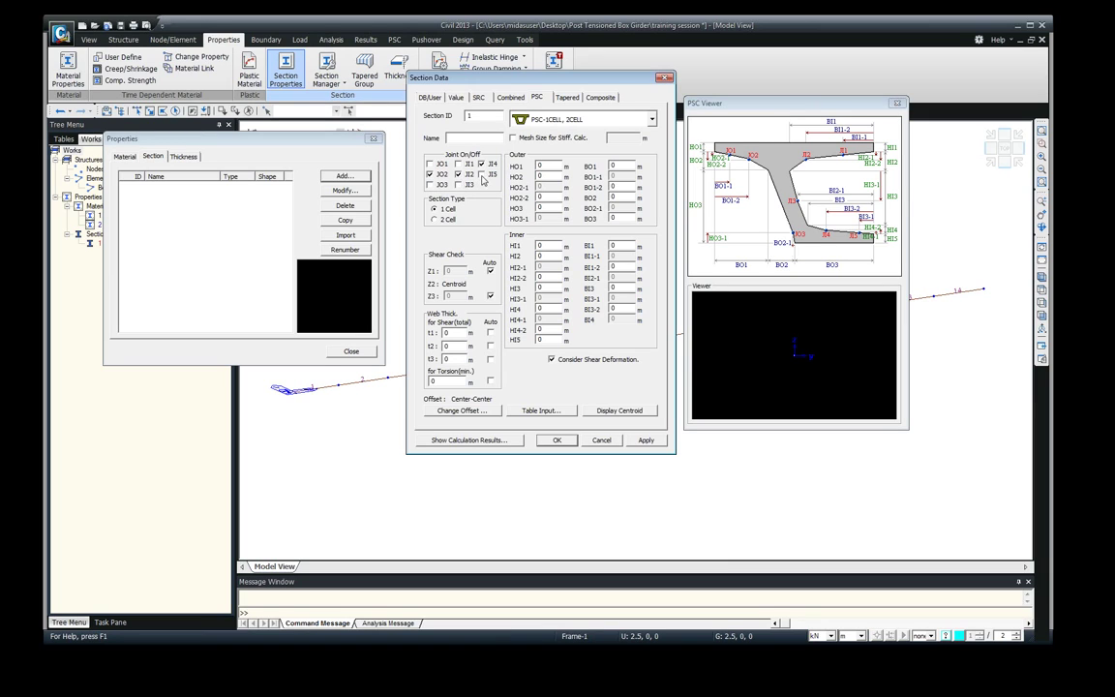
{"action": "left_click", "coordinate": [458, 184]}
- Set the outer heights HO1 to 0.2 m, HO2 to 0.35 m and HO3 to 2.45 m
{"action": "double_click", "coordinate": [545, 166]}
{"action": "type", "text": "0.2"}
{"action": "key", "text": "Tab"}
{"action": "type", "text": "0.35"}
{"action": "key", "text": "Tab"}
{"action": "key", "text": "Tab"}
{"action": "type", "text": "2.45"}
- Set the outer widths BO1 to 2.75 m, BO1-2 to 1 m, BO2 to 0.75 m and BO3 to 2.8 m
{"action": "key", "text": "Tab"}
{"action": "type", "text": "2.7"}
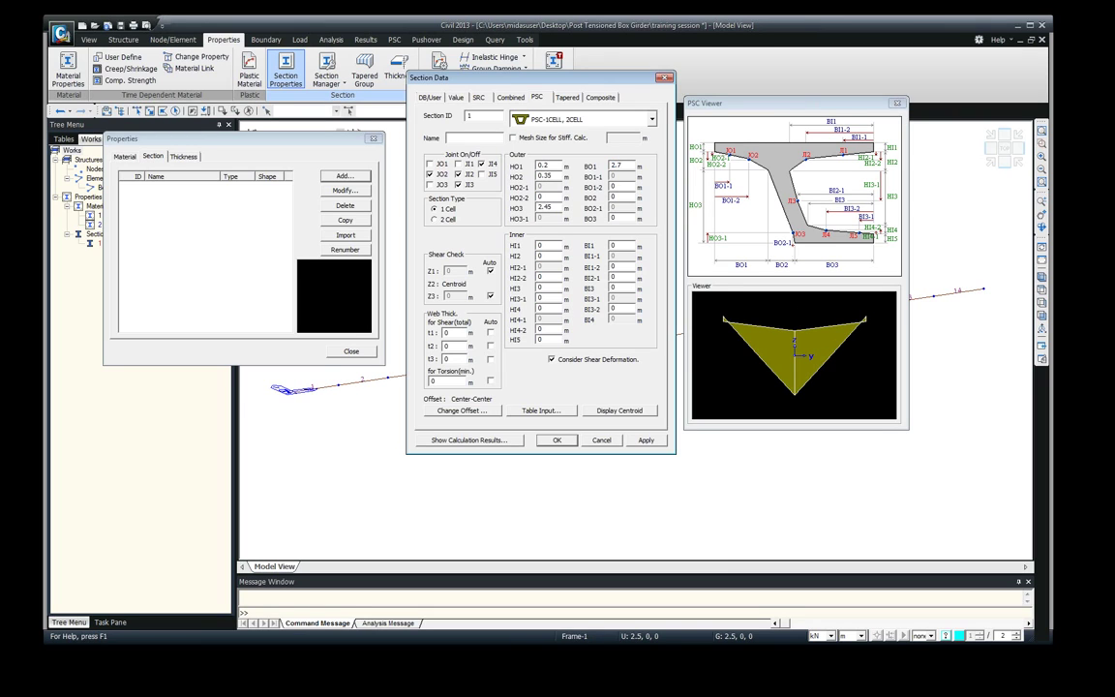
{"action": "type", "text": "5"}
{"action": "key", "text": "Tab"}
{"action": "type", "text": "1"}
{"action": "key", "text": "Tab"}
{"action": "type", "text": "0.7"}
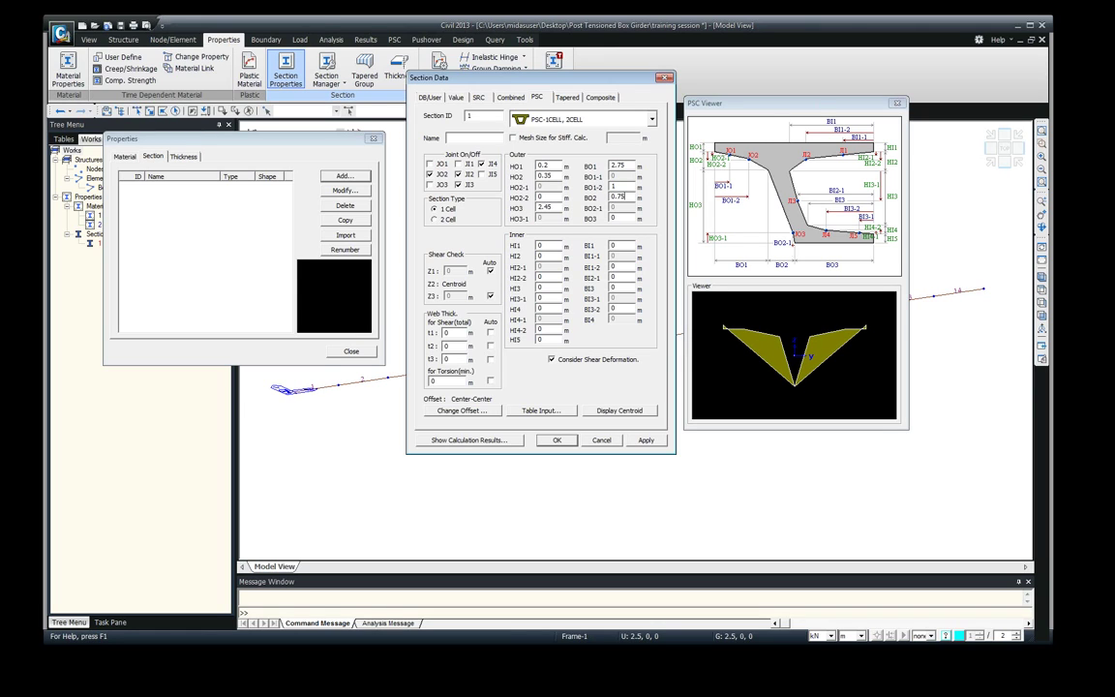
{"action": "key", "text": "Tab"}
{"action": "type", "text": "2.8"}
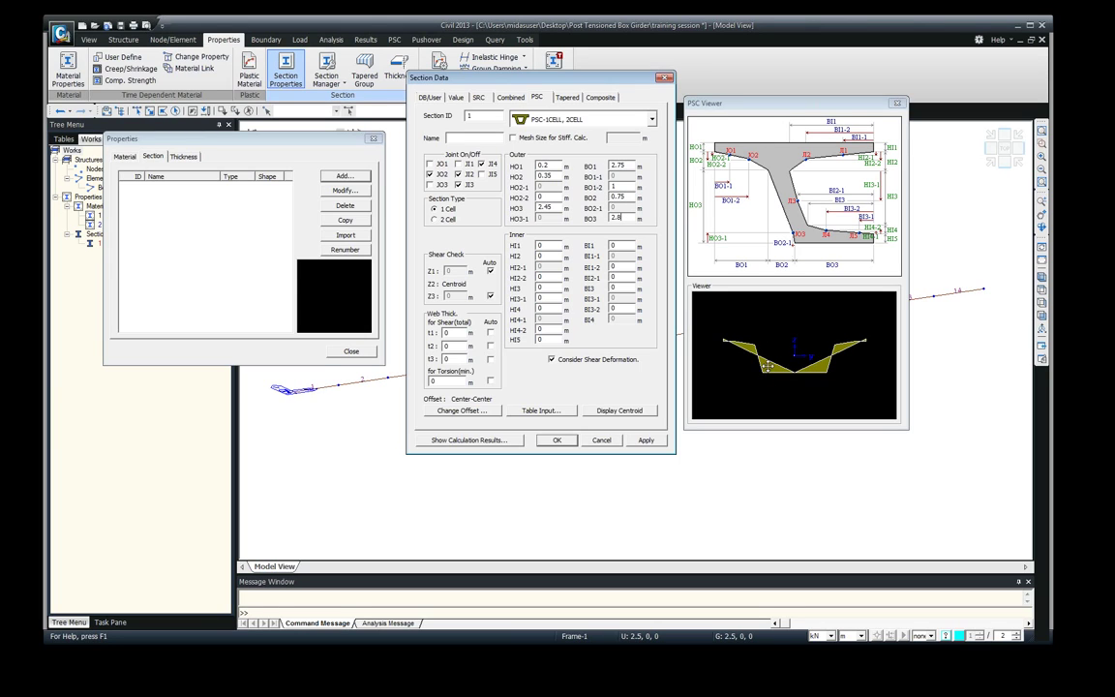
- Set the inner heights HI1 to 0.35 m, HI2 to 0.2 m and HI3 to 2 m
{"action": "left_click", "coordinate": [542, 245]}
{"action": "type", "text": "0.35"}
{"action": "key", "text": "Tab"}
{"action": "type", "text": "0.2"}
{"action": "key", "text": "Tab"}
{"action": "key", "text": "Tab"}
{"action": "type", "text": "2"}
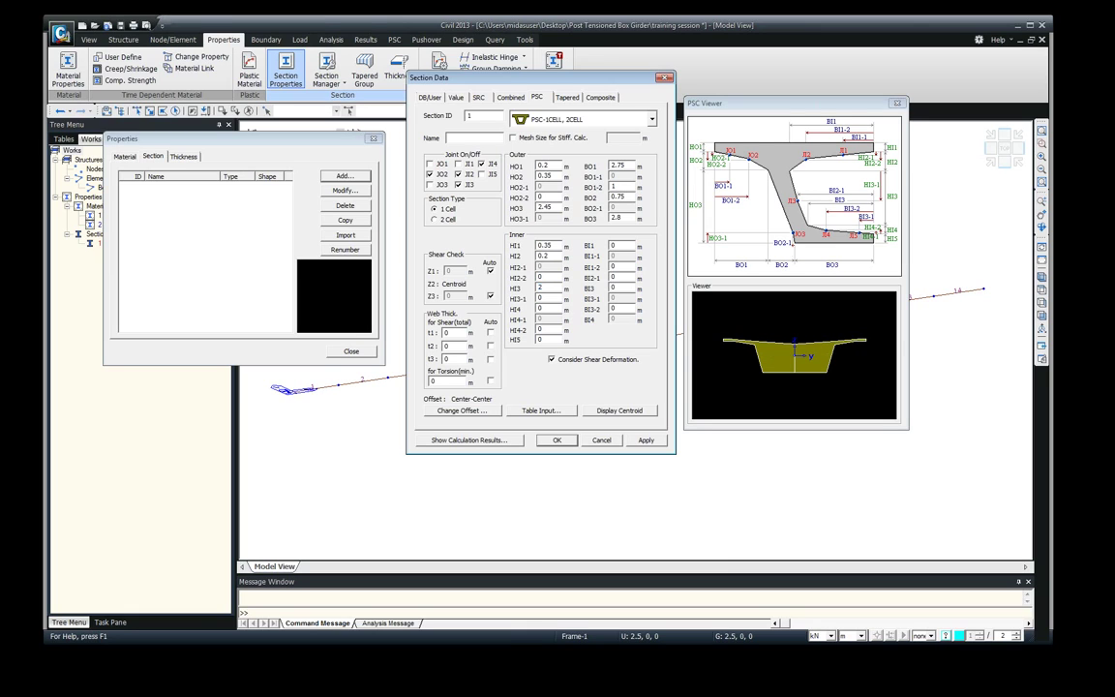
- Set the inner heights HI3-1 to 0.54 m, HI4 to 0.2 m and HI5 to 0.25 m
{"action": "key", "text": "Tab"}
{"action": "type", "text": "0.54"}
{"action": "key", "text": "Tab"}
{"action": "type", "text": ".2"}
{"action": "key", "text": "Tab"}
{"action": "key", "text": "Tab"}
{"action": "type", "text": ".25"}
- Set the inner widths BI1 to 2.9 m, BI1-2 to 1.2 m, BI2-1 to 2.9 m, BI3 to 2.45 m and BI3-2 to 1.45 m
{"action": "key", "text": "Tab"}
{"action": "type", "text": "2.9"}
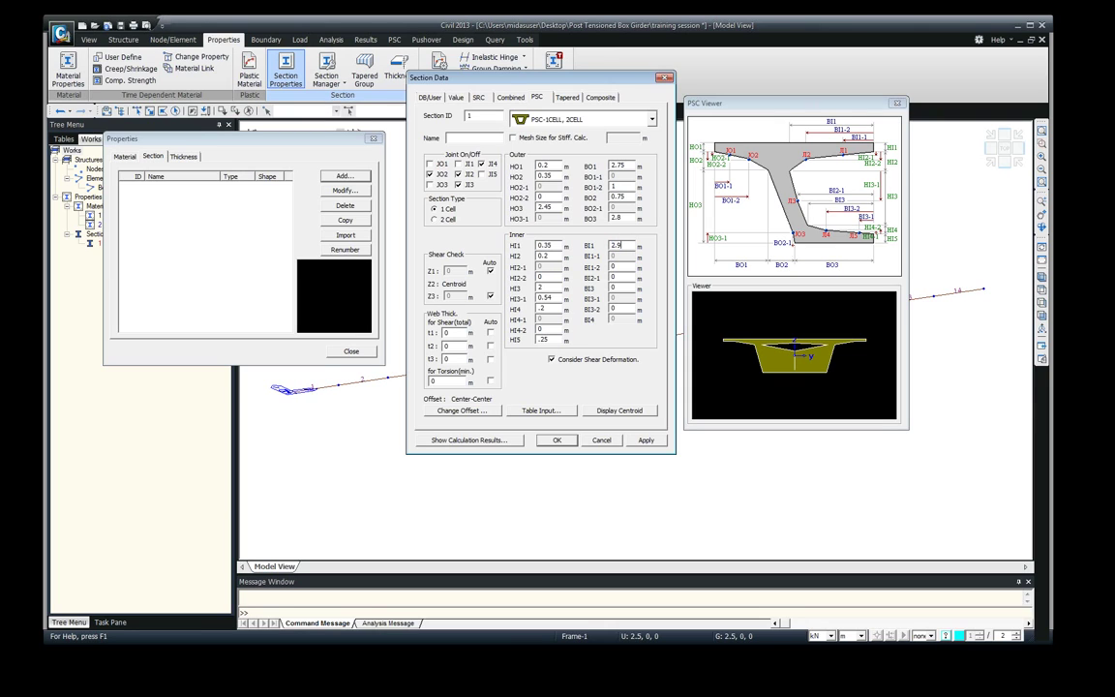
{"action": "key", "text": "Tab"}
{"action": "type", "text": "1."}
{"action": "key", "text": "Tab"}
{"action": "type", "text": "2.9"}
{"action": "key", "text": "Tab"}
{"action": "type", "text": "2."}
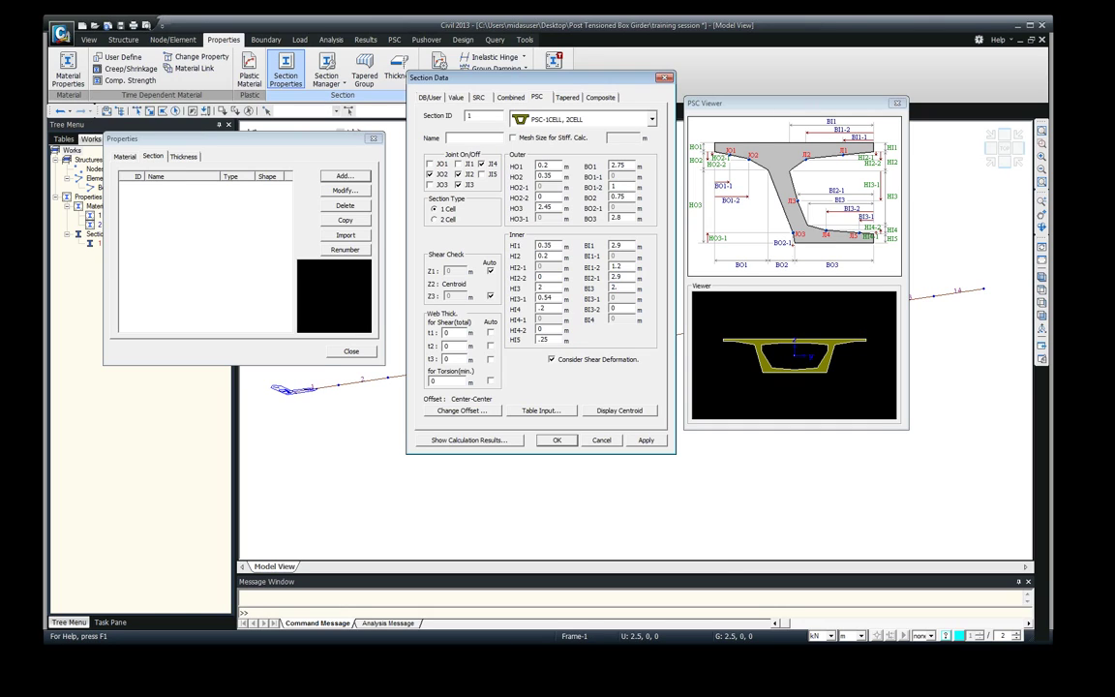
{"action": "type", "text": "44"}
{"action": "key", "text": "Tab"}
{"action": "type", "text": "1.45"}
- Set the web thicknesses t1, t2, t3 and the torsion thickness to automatic, and display the section centroid
{"action": "double_click", "coordinate": [448, 345]}
{"action": "left_click", "coordinate": [490, 333]}
{"action": "left_click", "coordinate": [490, 345]}
{"action": "left_click", "coordinate": [490, 359]}
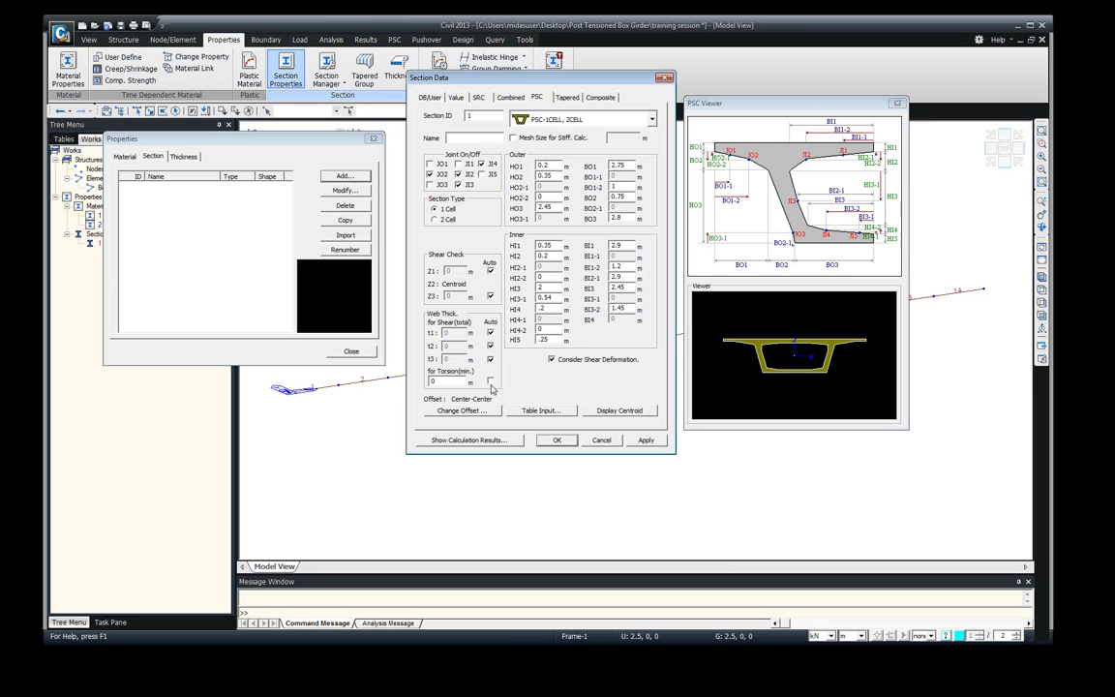
{"action": "left_click", "coordinate": [490, 382]}
{"action": "left_click", "coordinate": [611, 411]}
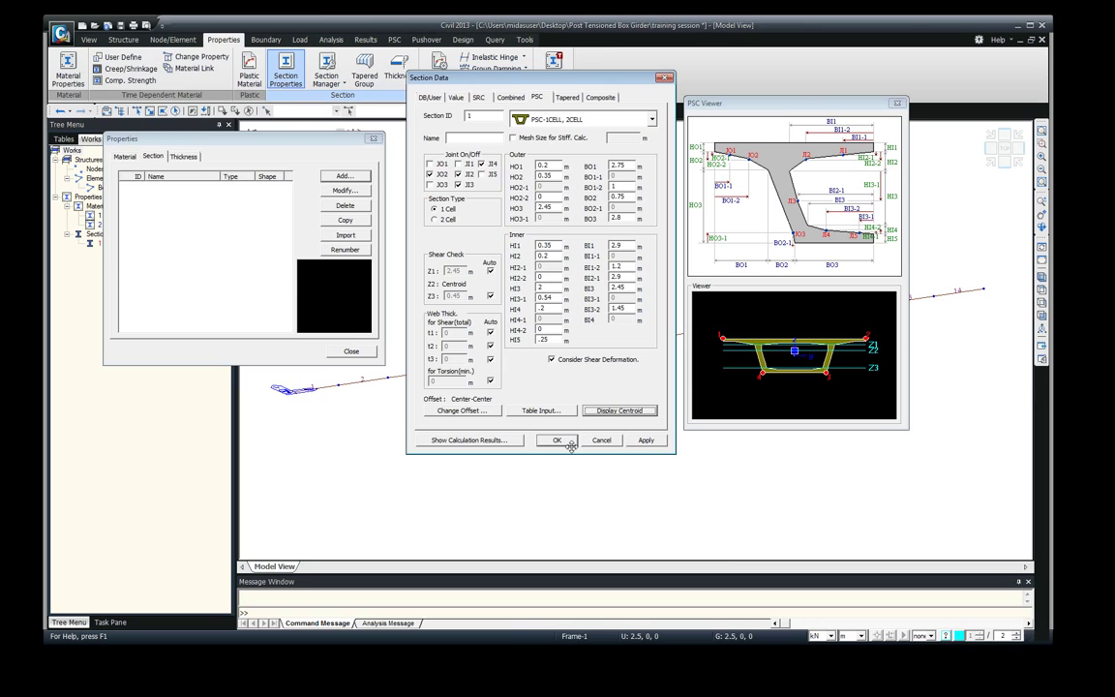
- Name the section Box Section and review its calculated section properties
{"action": "left_click", "coordinate": [467, 137]}
{"action": "type", "text": "Box Section"}
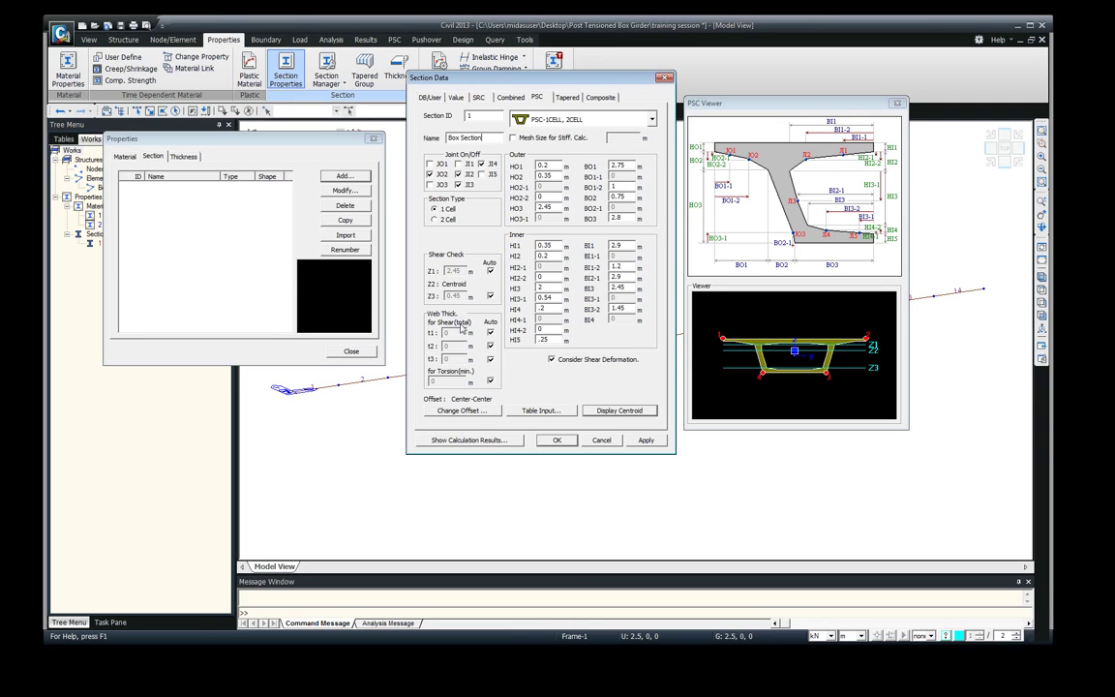
{"action": "left_click", "coordinate": [455, 440]}
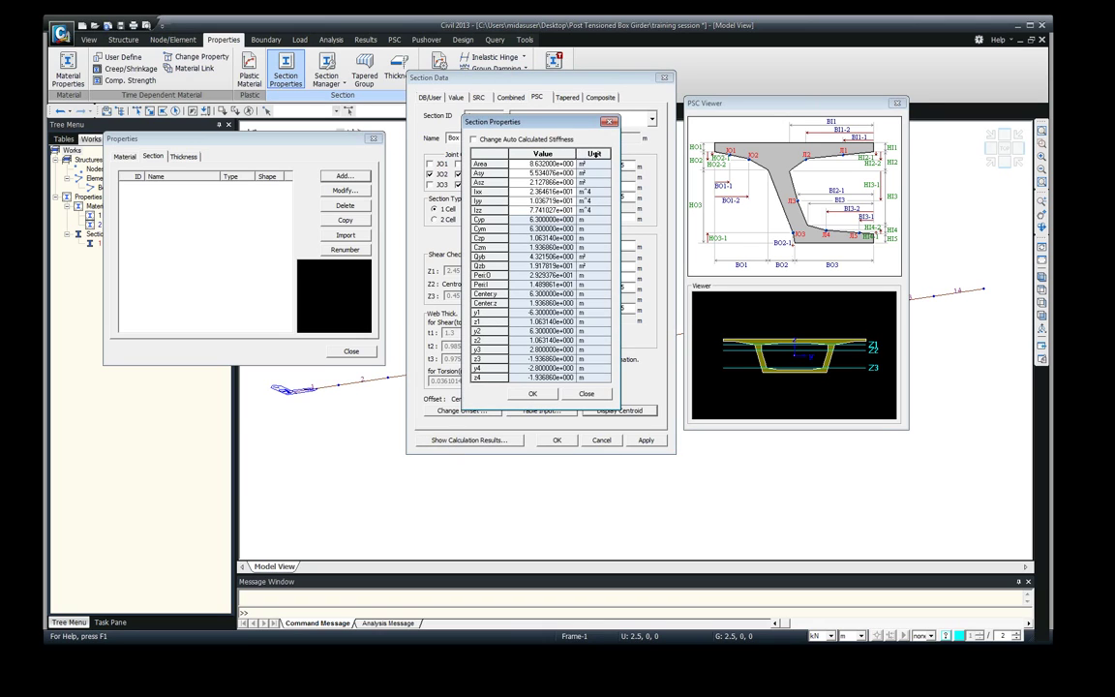
{"action": "left_click", "coordinate": [565, 151]}
{"action": "left_click", "coordinate": [520, 283]}
{"action": "left_click", "coordinate": [585, 393]}
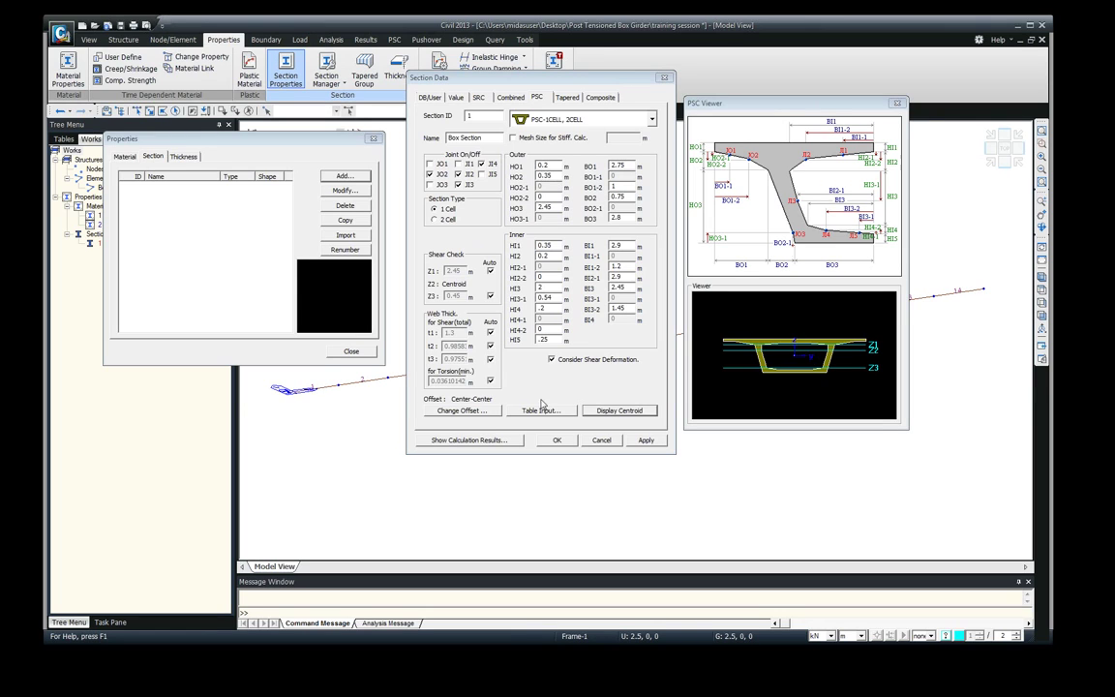
- Change the box section's offset to Center-Top and display its centroid and offset point
{"action": "left_click", "coordinate": [461, 411]}
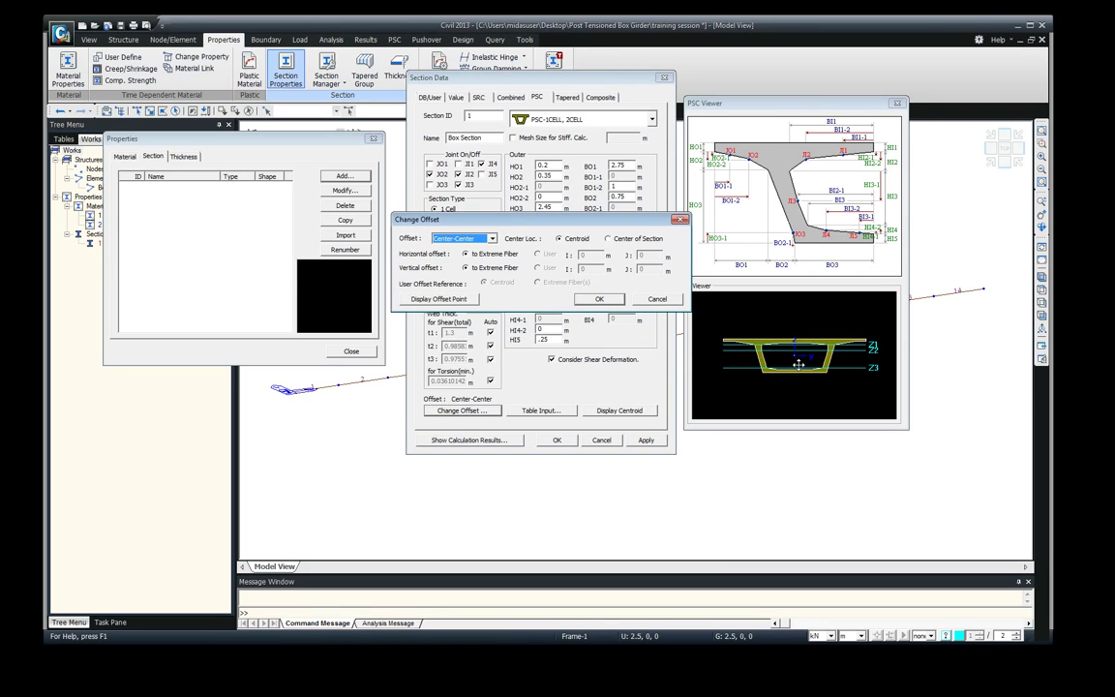
{"action": "left_click", "coordinate": [680, 219]}
{"action": "left_click", "coordinate": [622, 414]}
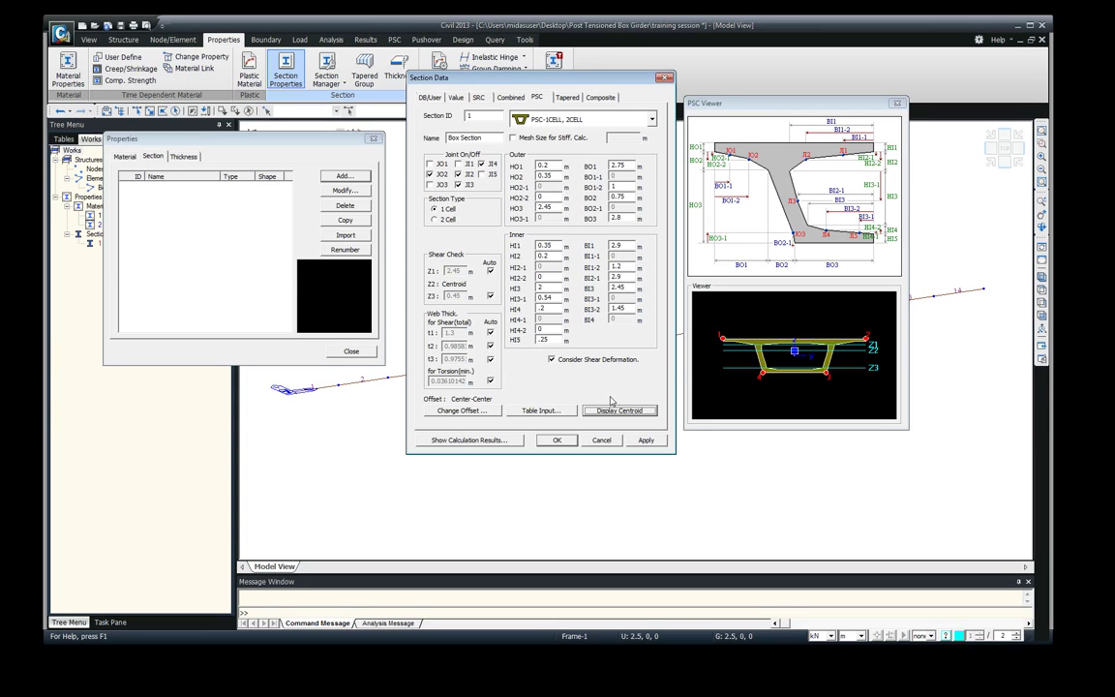
{"action": "left_click", "coordinate": [463, 410]}
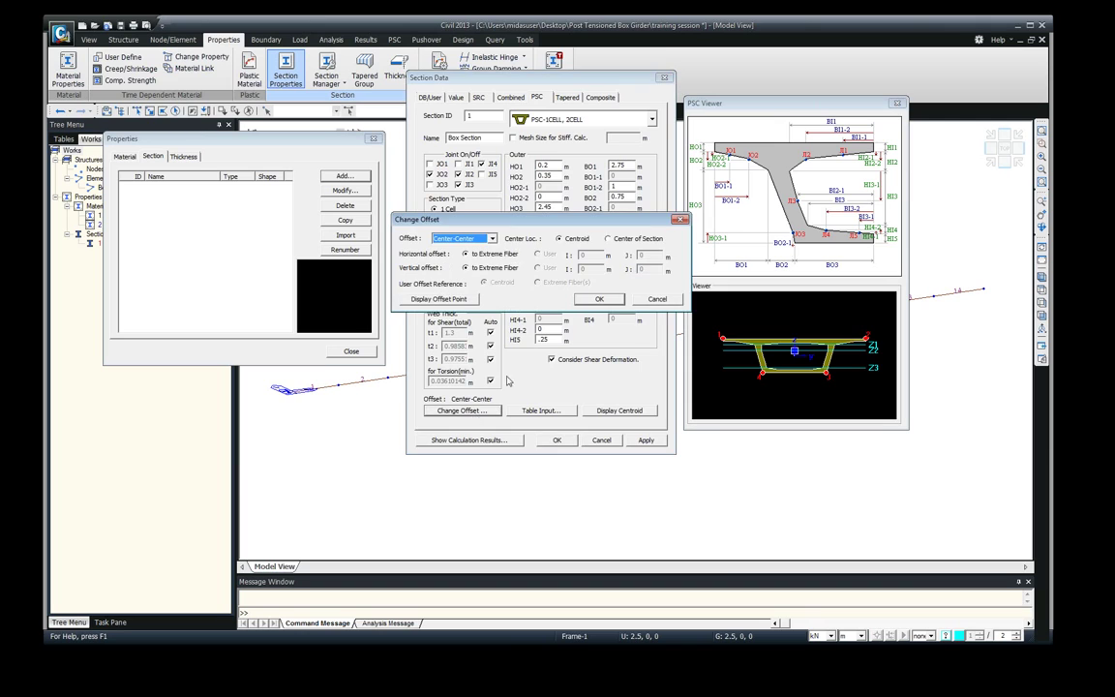
{"action": "left_click", "coordinate": [492, 239]}
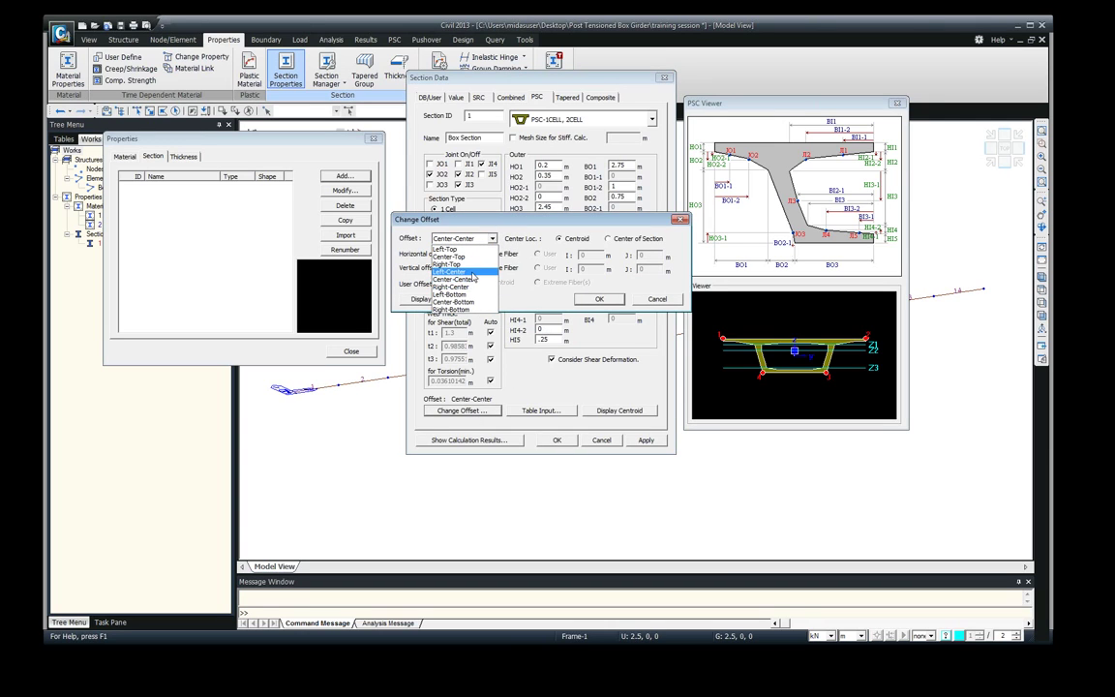
{"action": "left_click", "coordinate": [462, 238]}
{"action": "left_click", "coordinate": [463, 238]}
{"action": "left_click", "coordinate": [473, 260]}
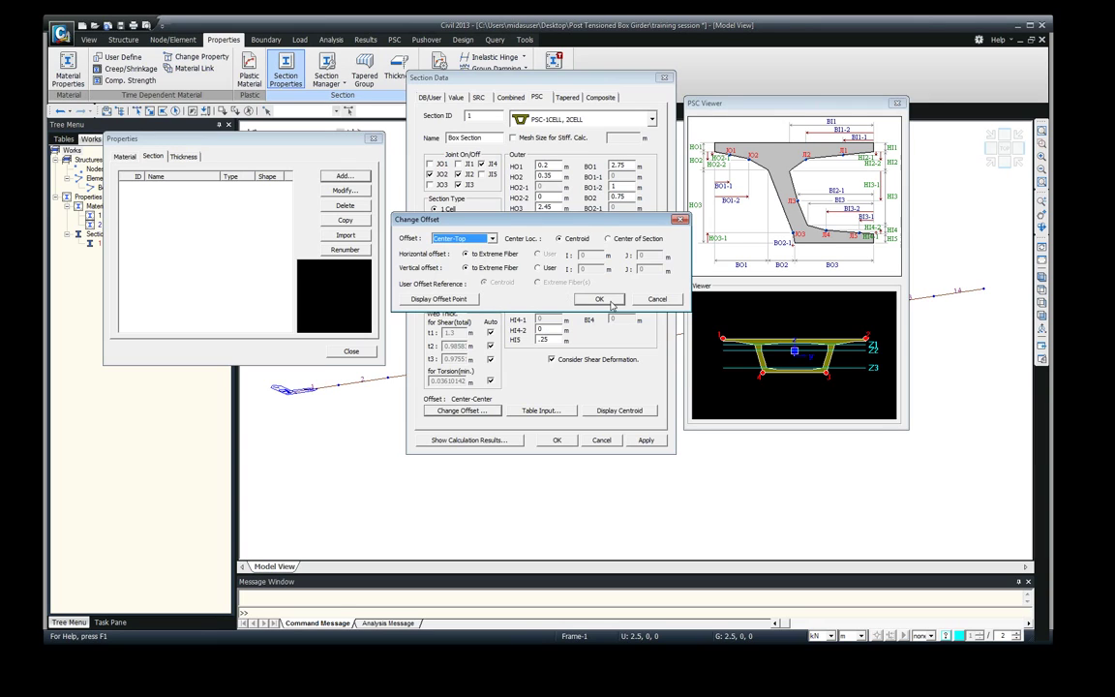
{"action": "left_click", "coordinate": [599, 298]}
{"action": "left_click", "coordinate": [620, 411]}
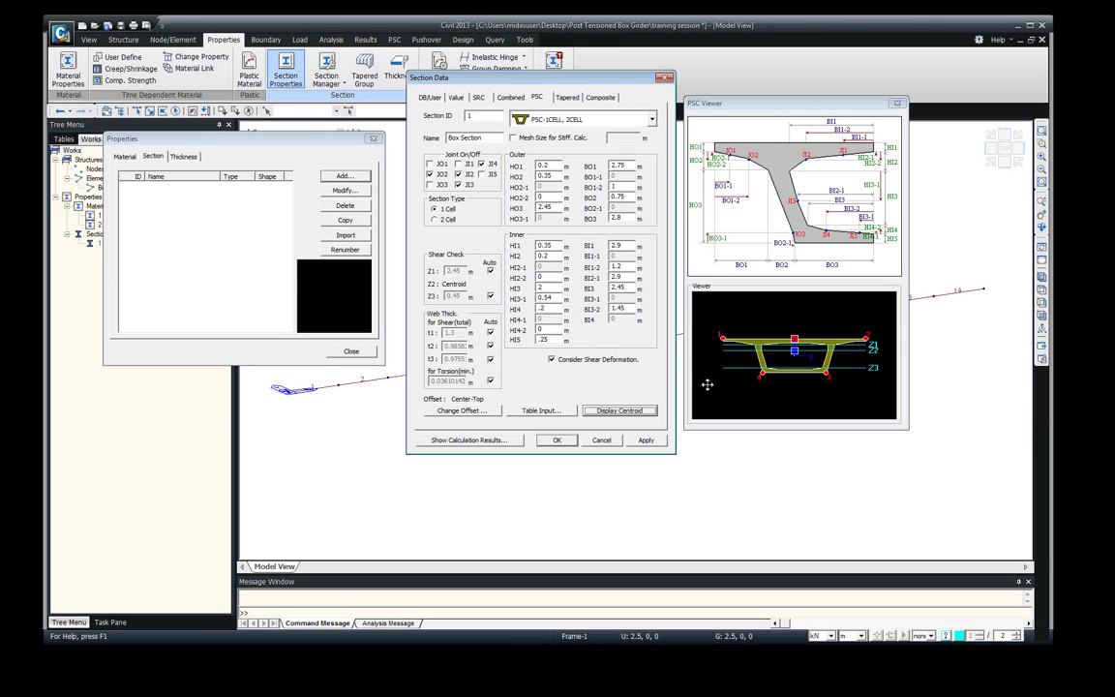
- Add the finished Box Section to the model, close the section list and select the section's entry in the works tree
{"action": "left_click", "coordinate": [557, 440]}
{"action": "left_click", "coordinate": [153, 188]}
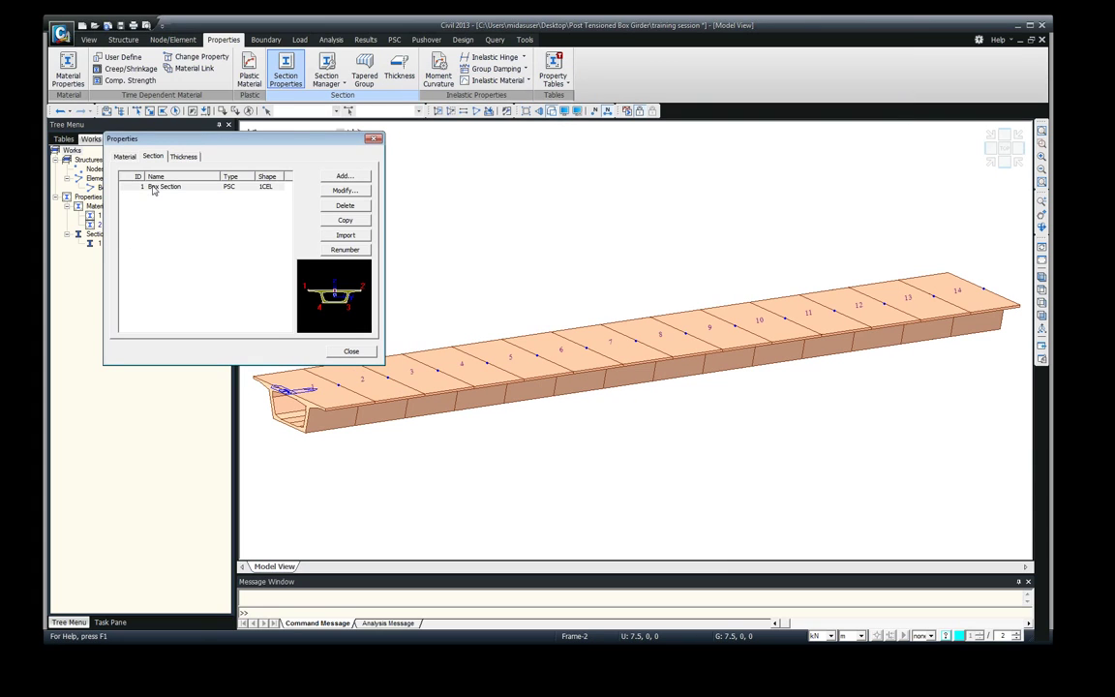
{"action": "left_click", "coordinate": [153, 188]}
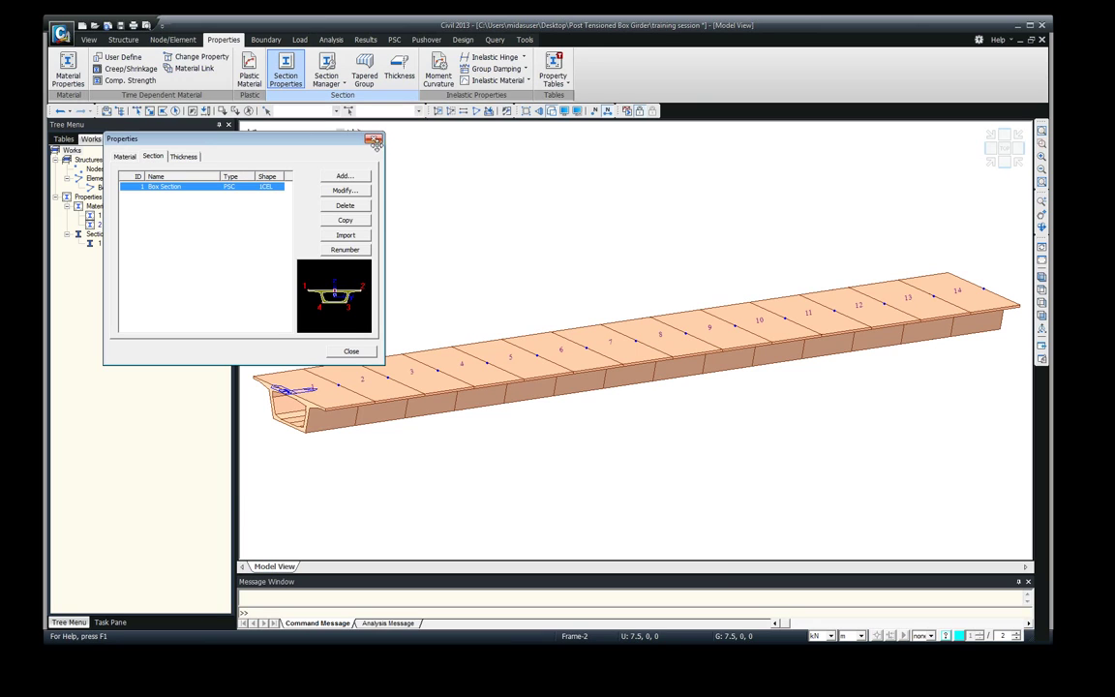
{"action": "left_click", "coordinate": [349, 350]}
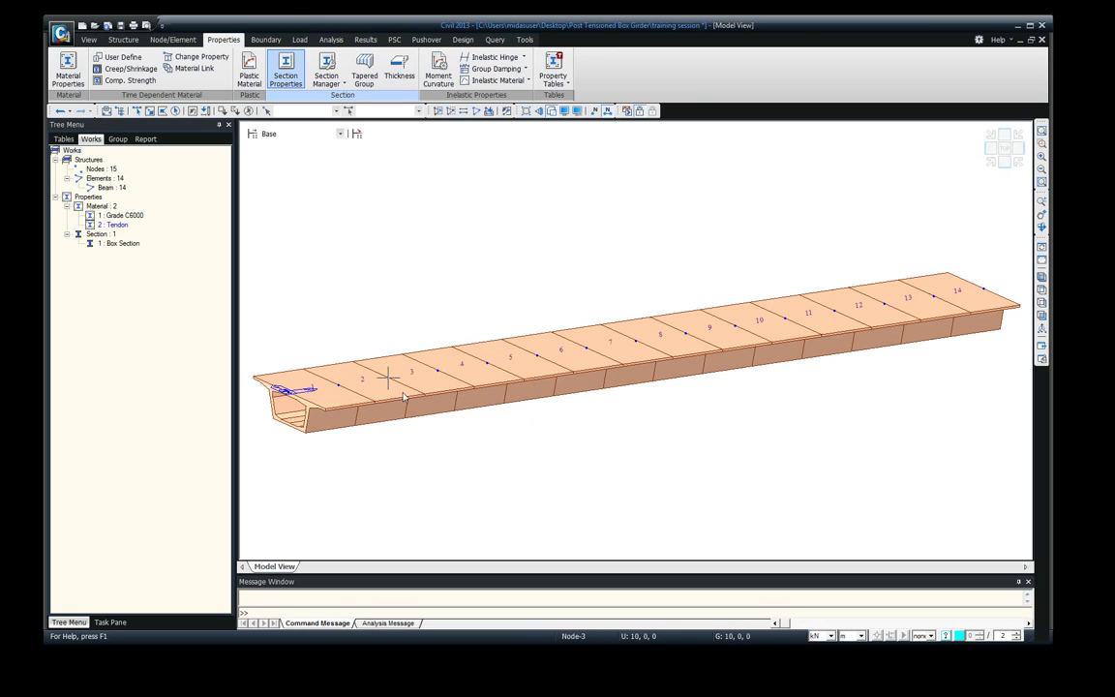
{"action": "left_click", "coordinate": [111, 215]}
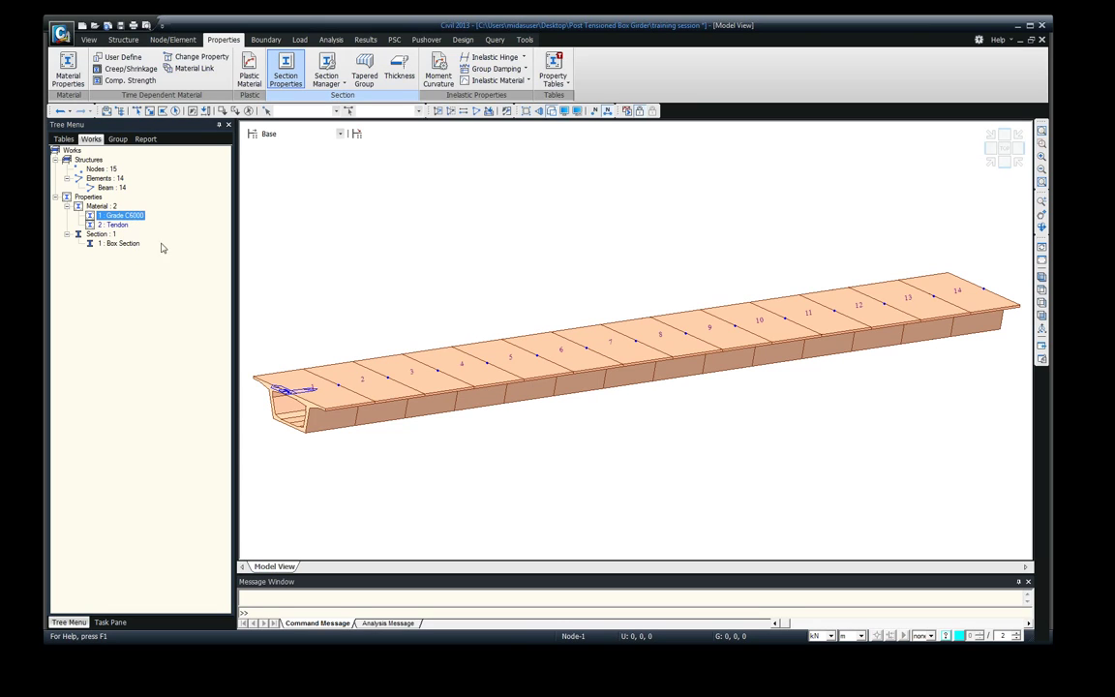
{"action": "left_click", "coordinate": [116, 243]}
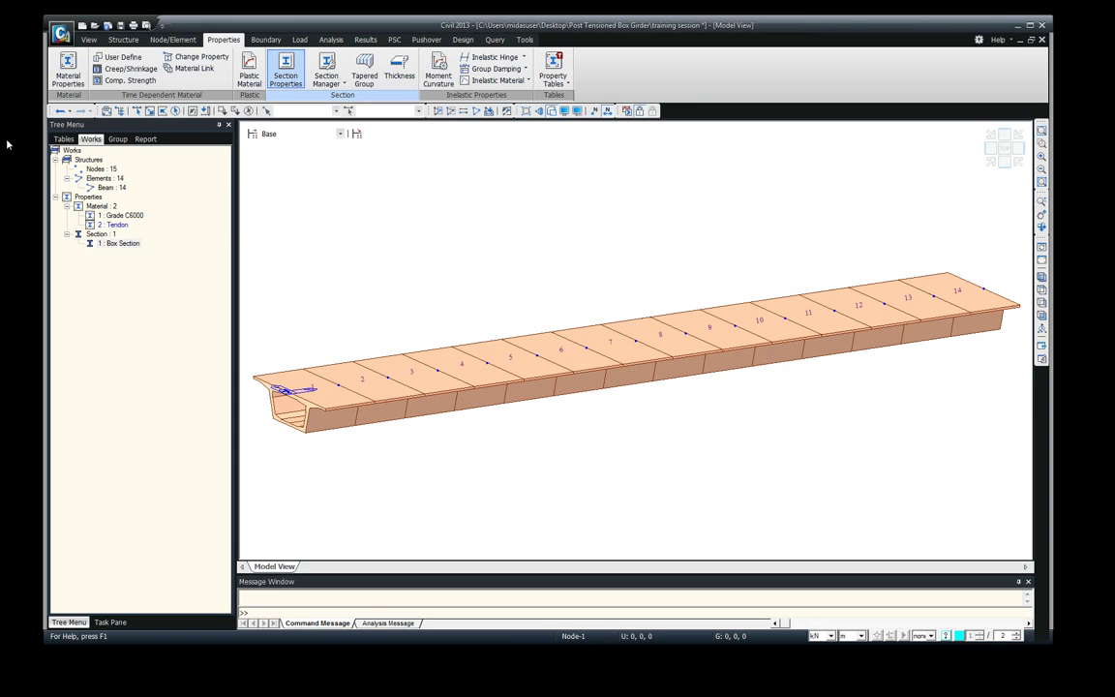
- Start a new section with ID 2 as a user-defined Solid Round shape
{"action": "left_click", "coordinate": [286, 69]}
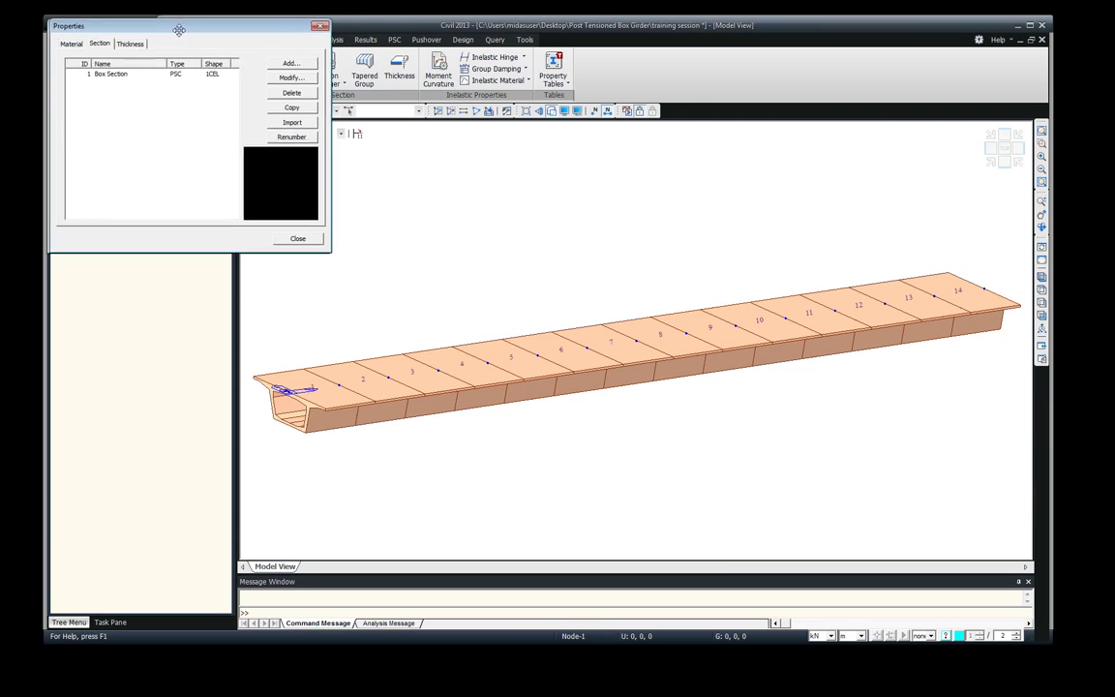
{"action": "left_click_drag", "start_coordinate": [179, 30], "coordinate": [361, 127]}
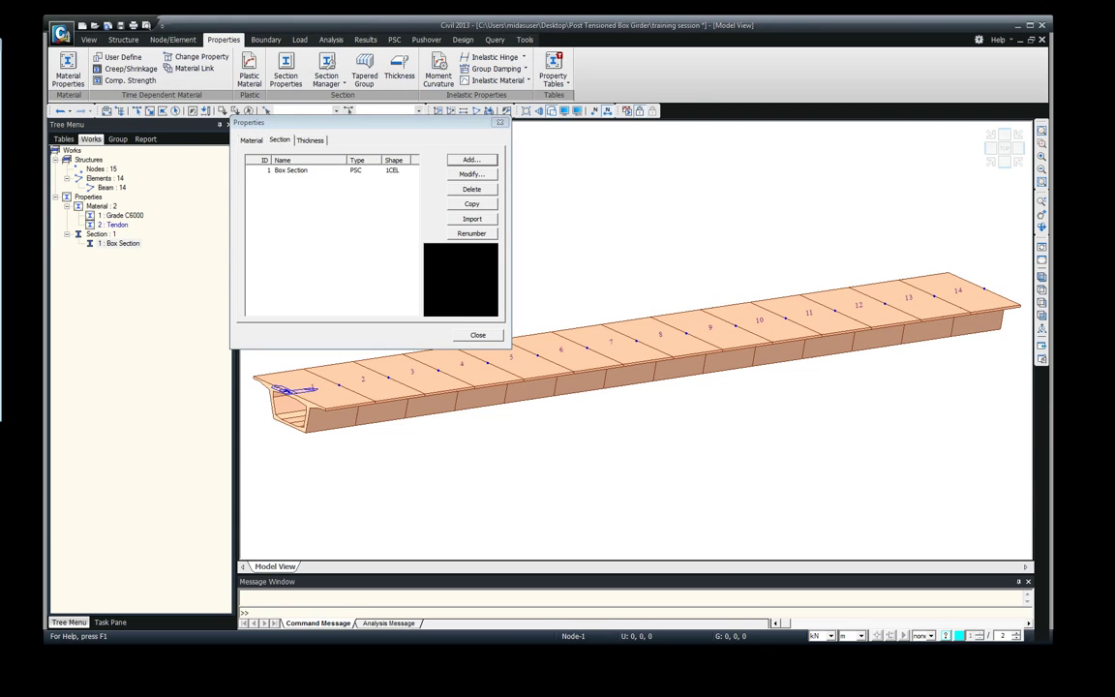
{"action": "left_click", "coordinate": [471, 159]}
{"action": "left_click_drag", "start_coordinate": [145, 79], "coordinate": [360, 84]}
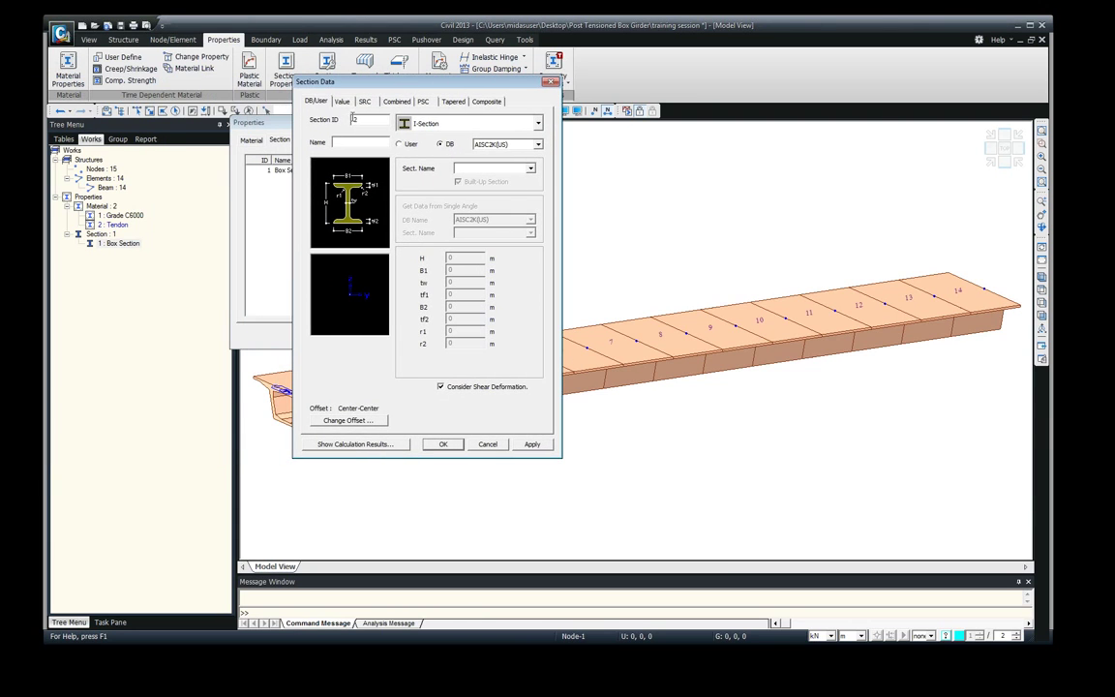
{"action": "left_click", "coordinate": [489, 122]}
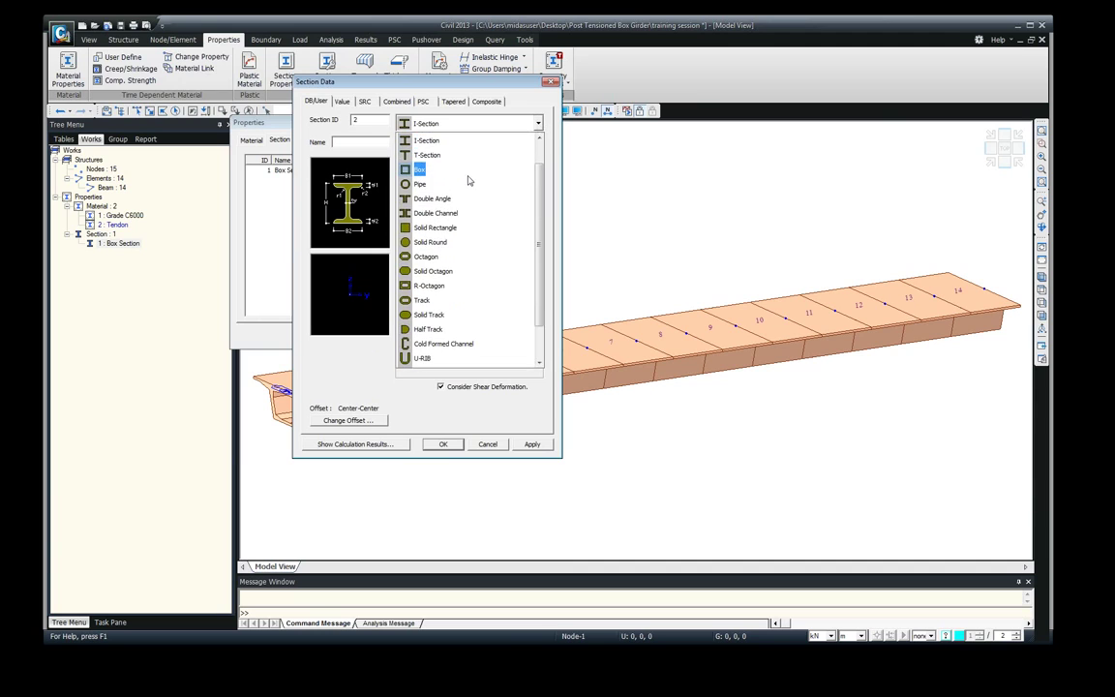
{"action": "left_click", "coordinate": [432, 242]}
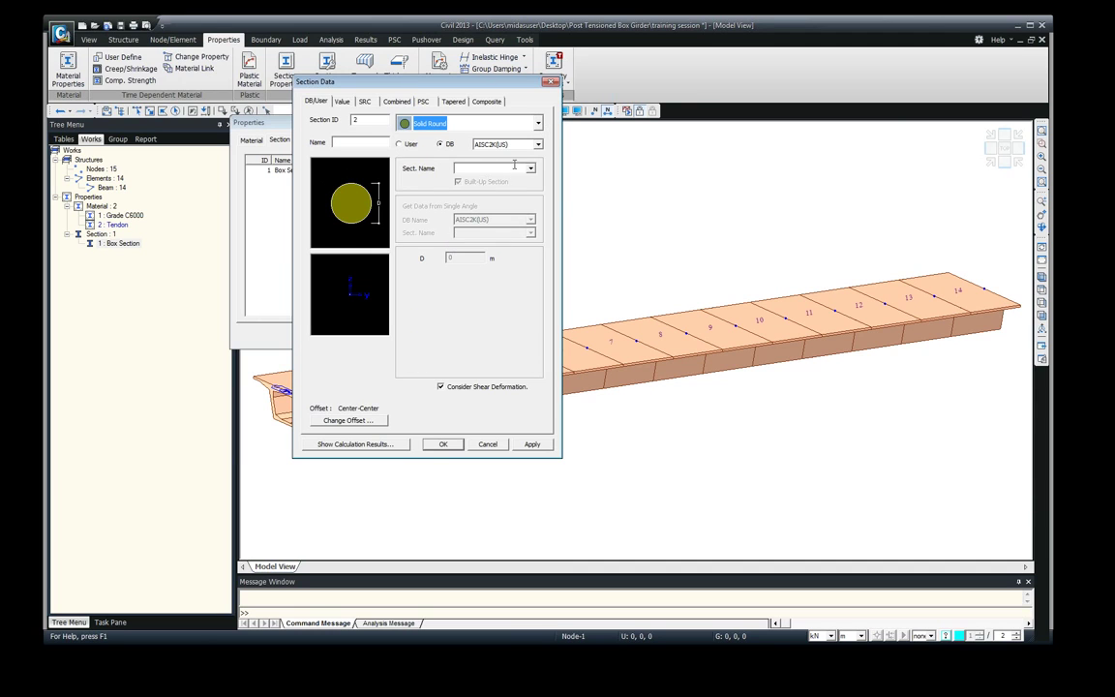
{"action": "left_click", "coordinate": [410, 145]}
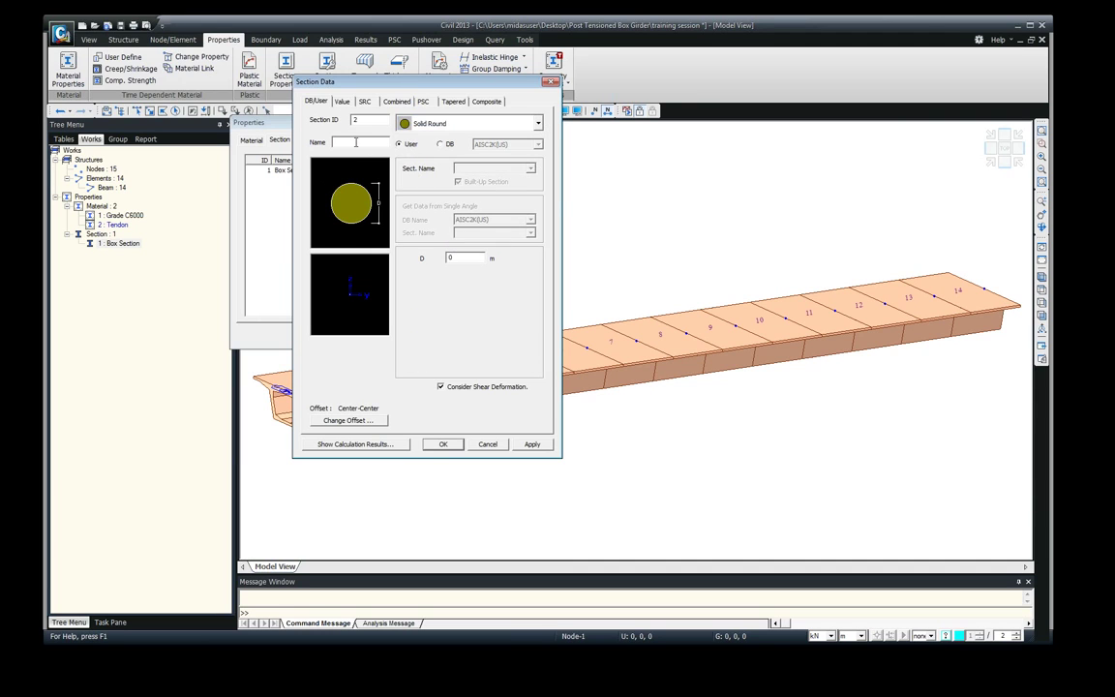
- Name the section Pier, set its diameter D to 3 m, add it and close the section list
{"action": "type", "text": "Pier"}
{"action": "key", "text": "Tab"}
{"action": "type", "text": "3"}
{"action": "left_click", "coordinate": [442, 443]}
{"action": "left_click", "coordinate": [322, 178]}
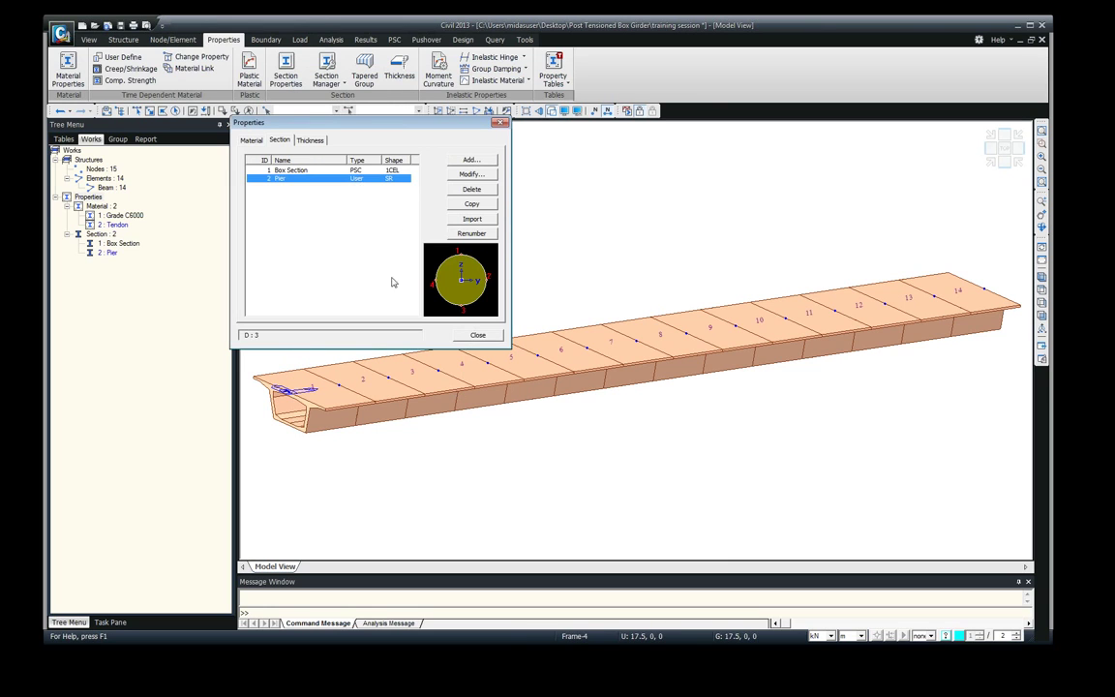
{"action": "left_click", "coordinate": [478, 336]}
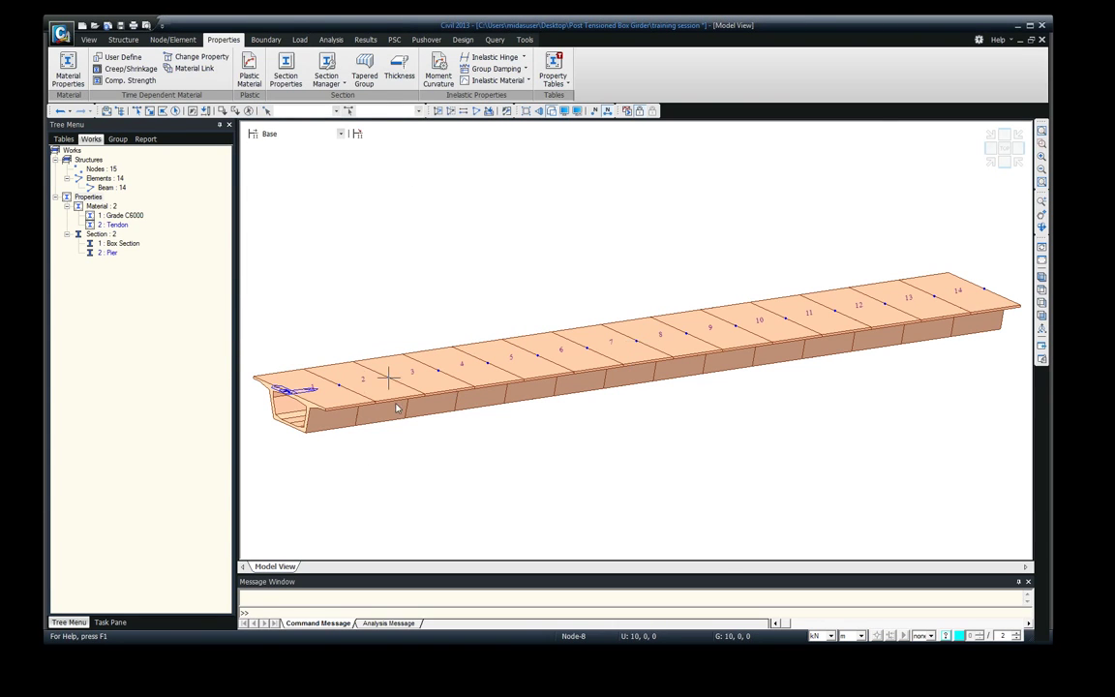
- Switch the model from solid rendering to wireframe lines and show node numbers instead of element numbers
{"action": "middle_click_drag", "start_coordinate": [349, 340], "coordinate": [432, 386]}
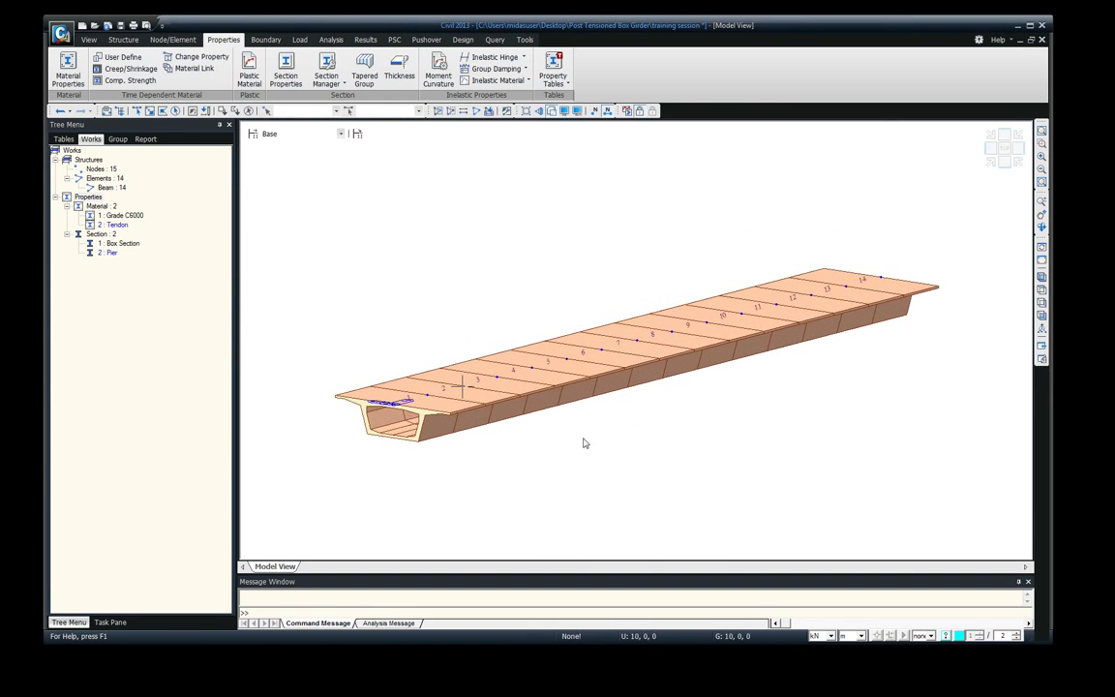
{"action": "middle_click_drag", "start_coordinate": [585, 443], "coordinate": [600, 405]}
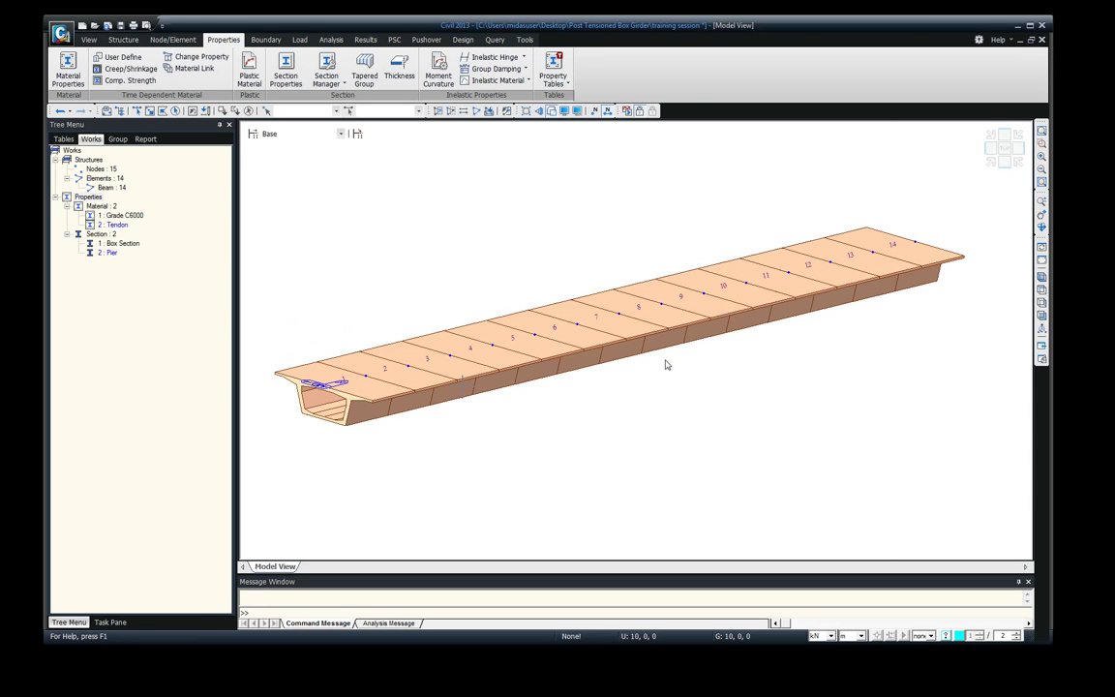
{"action": "mouse_move", "coordinate": [665, 365]}
{"action": "middle_mouse_down"}
{"action": "mouse_move", "coordinate": [689, 354]}
{"action": "mouse_move", "coordinate": [674, 372]}
{"action": "middle_mouse_up"}
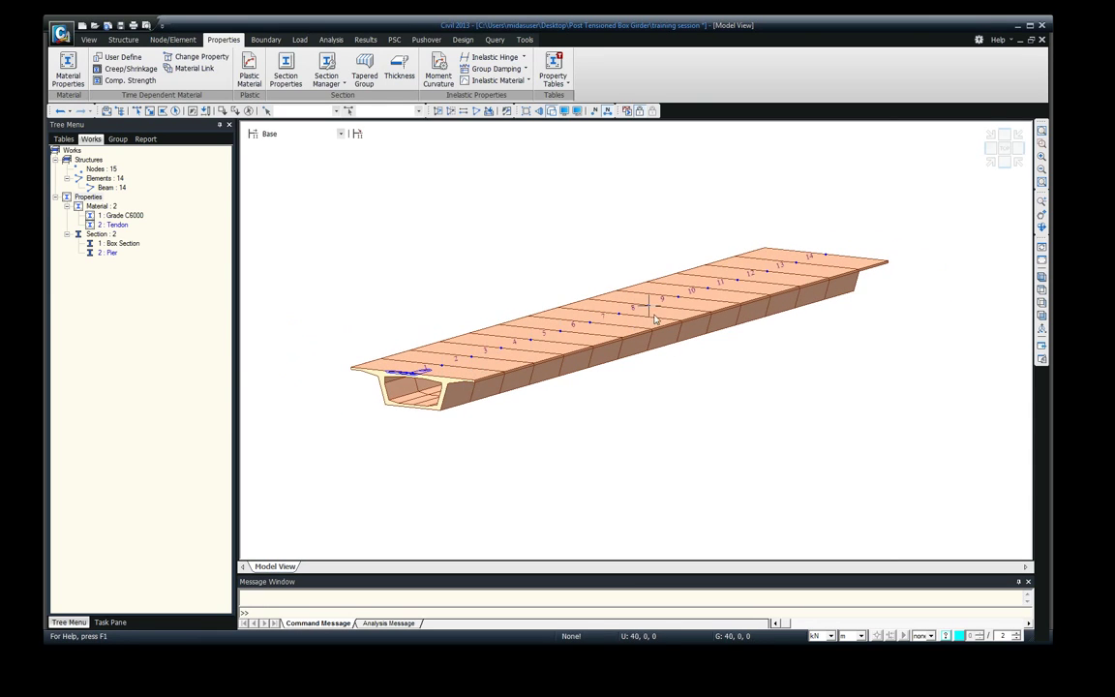
{"action": "left_click", "coordinate": [94, 41]}
{"action": "left_click", "coordinate": [259, 68]}
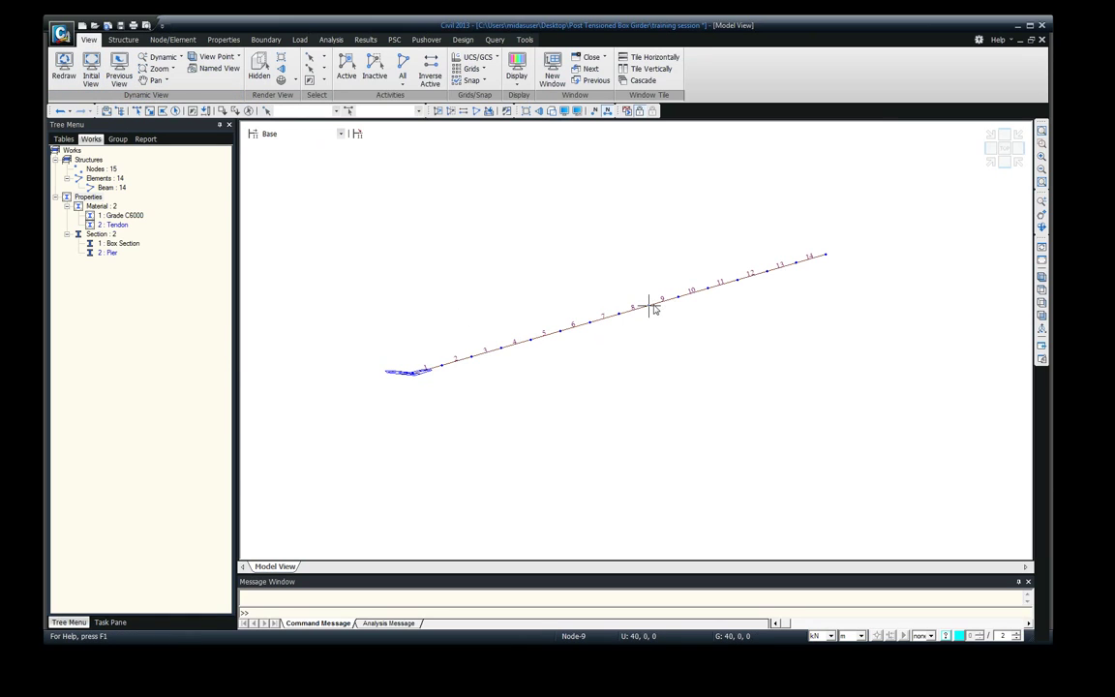
{"action": "mouse_move", "coordinate": [651, 306]}
{"action": "left_click", "coordinate": [606, 111]}
{"action": "left_click", "coordinate": [594, 111]}
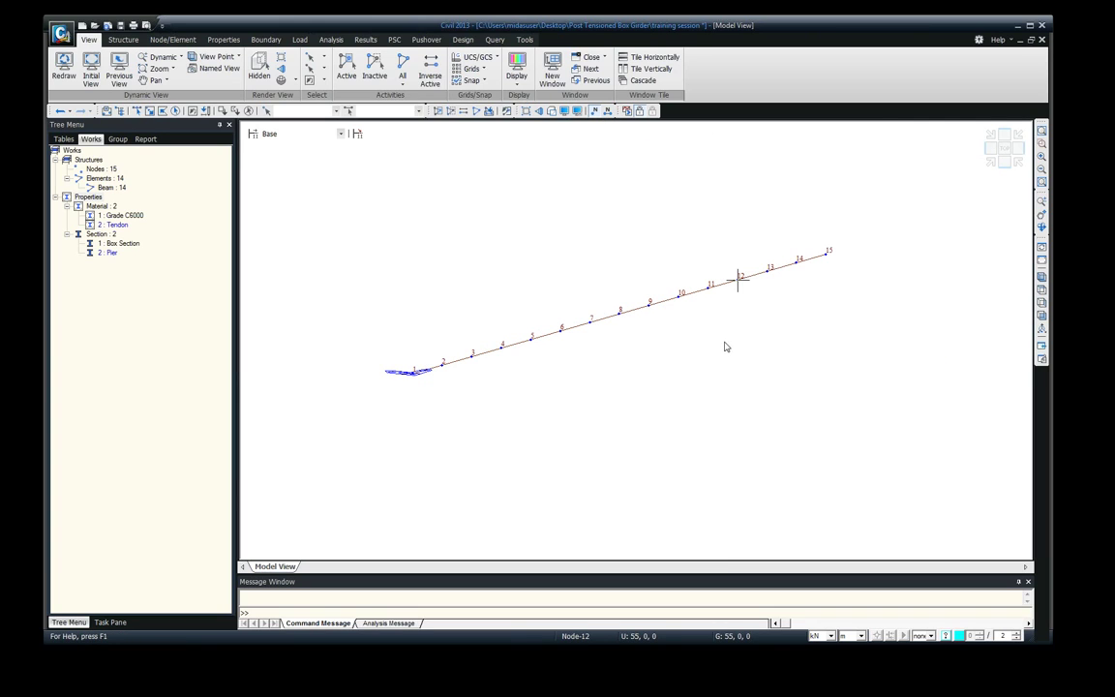
- Select node 8 at the middle of the girder in a plan view
{"action": "left_click", "coordinate": [1041, 289]}
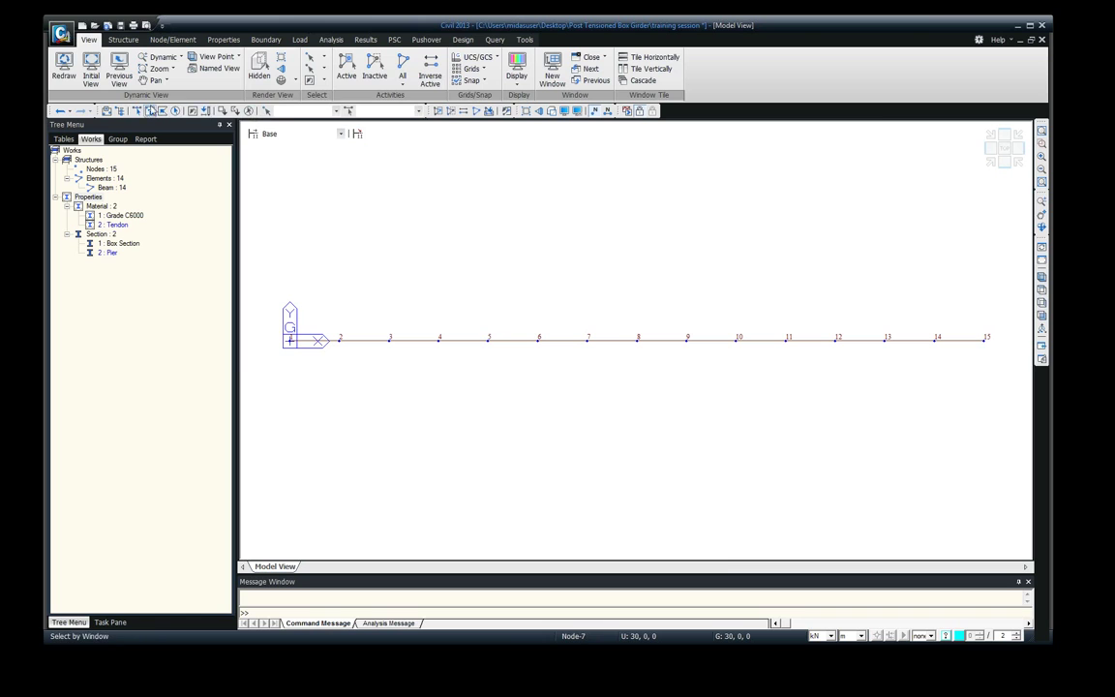
{"action": "left_click", "coordinate": [151, 110]}
{"action": "left_click", "coordinate": [638, 338]}
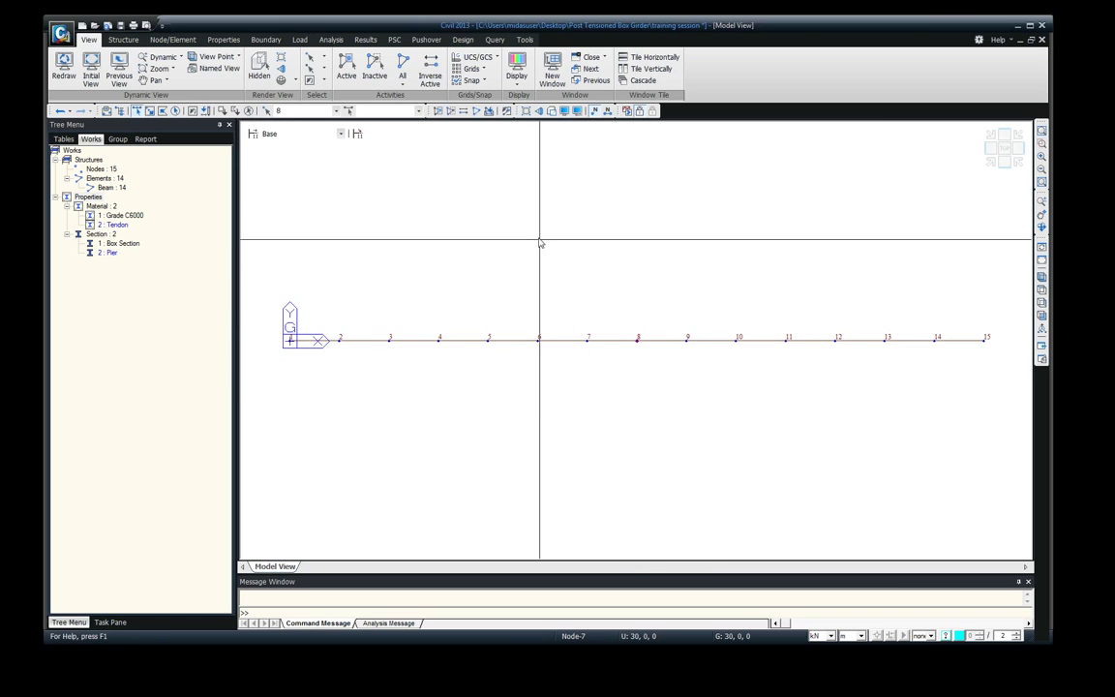
{"action": "right_click", "coordinate": [540, 242]}
{"action": "mouse_move", "coordinate": [585, 259]}
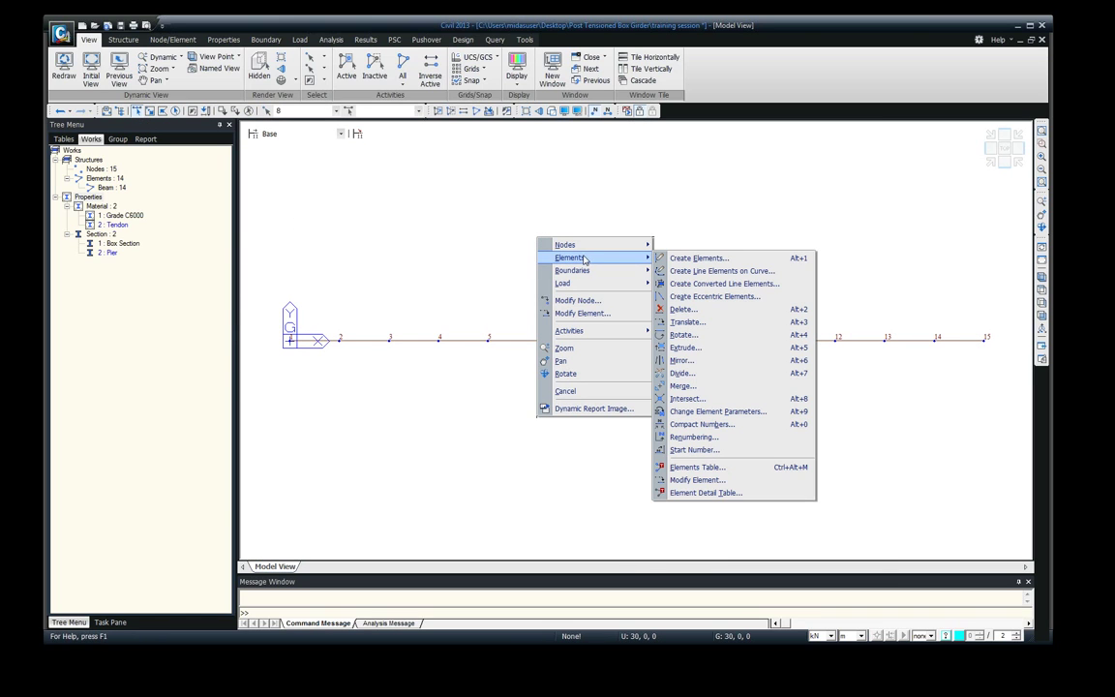
{"action": "left_click", "coordinate": [309, 157]}
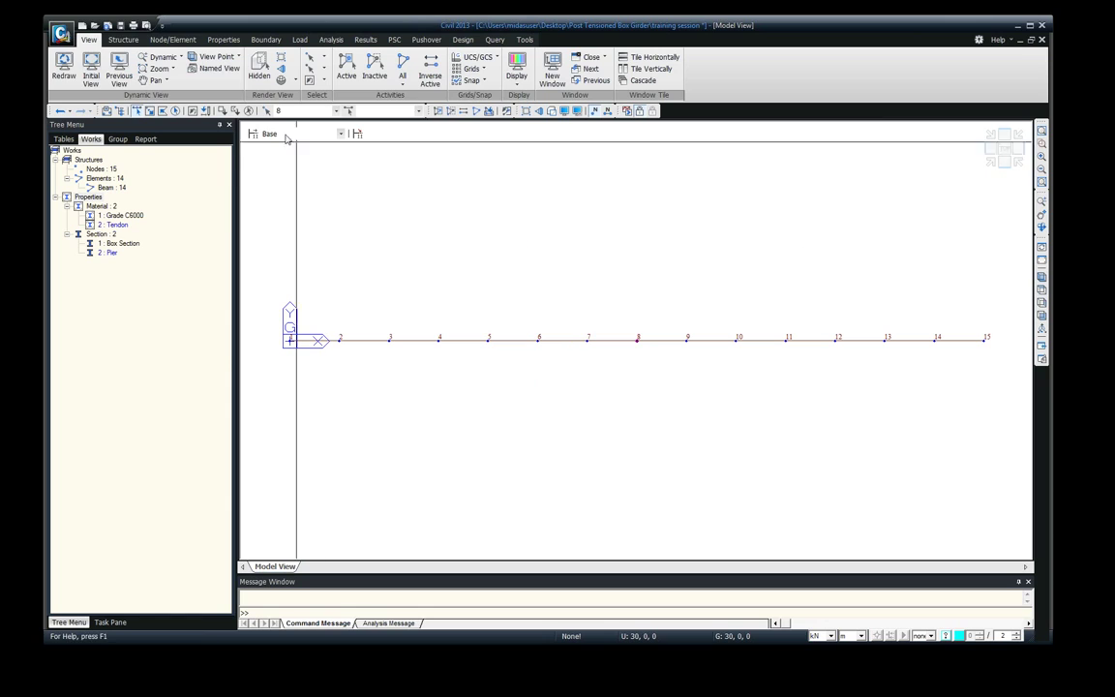
- Set up a node-to-line-element extrusion of the selected node as a beam with material Grade C6000 and section Pier
{"action": "left_click", "coordinate": [173, 40]}
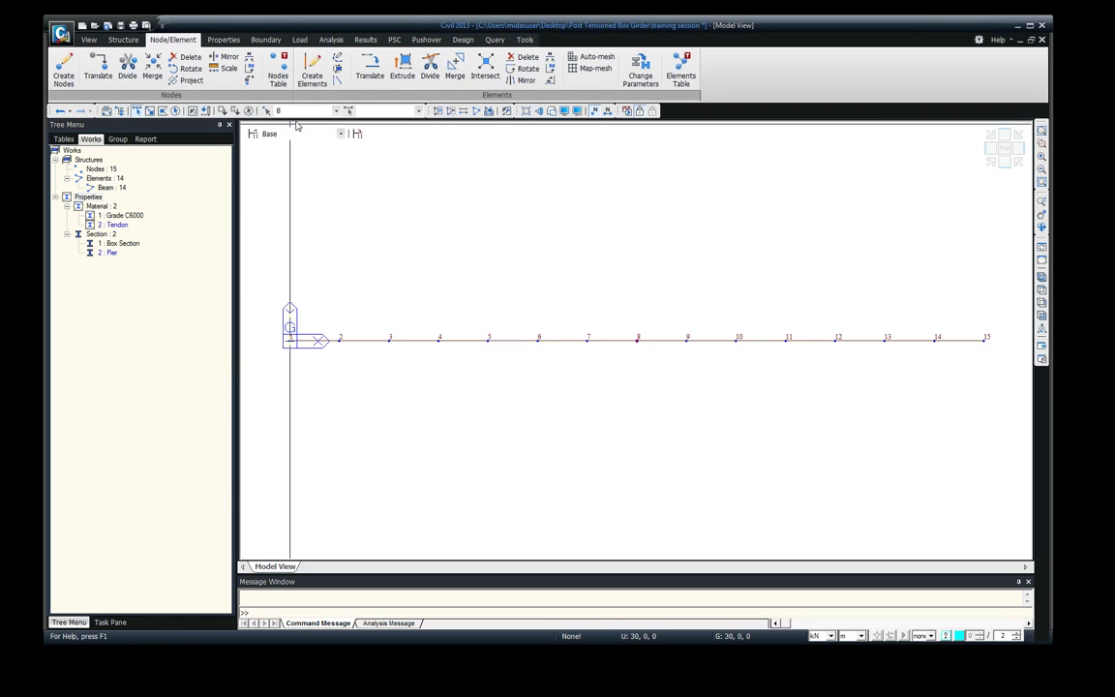
{"action": "left_click", "coordinate": [400, 74]}
{"action": "left_click", "coordinate": [1042, 276]}
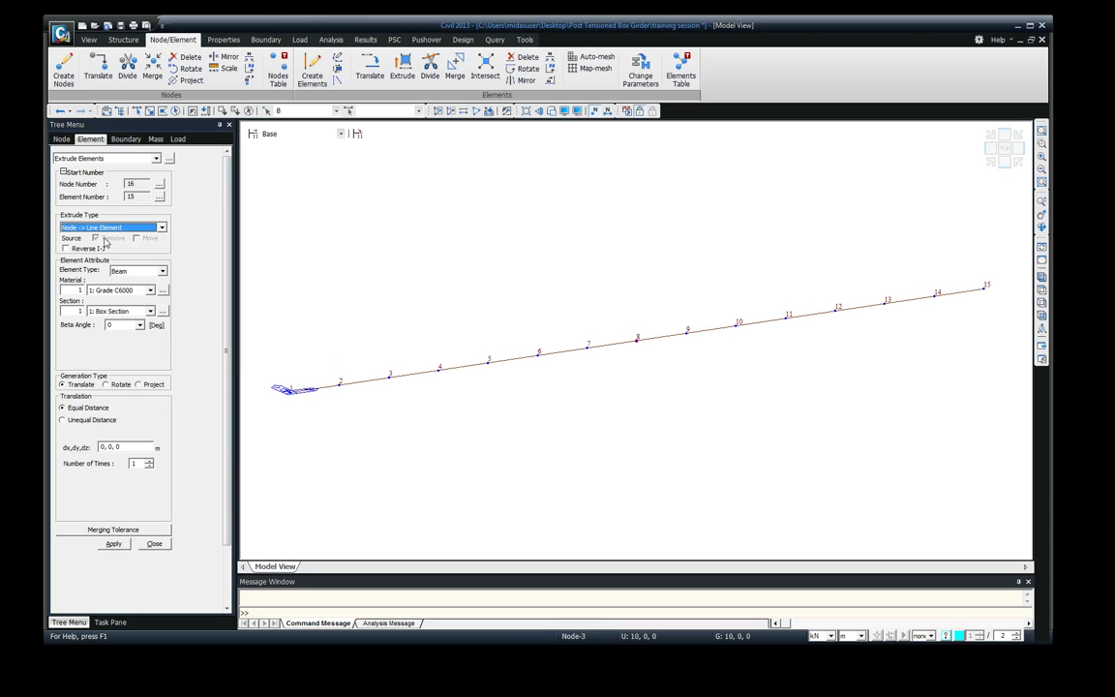
{"action": "left_click", "coordinate": [144, 292]}
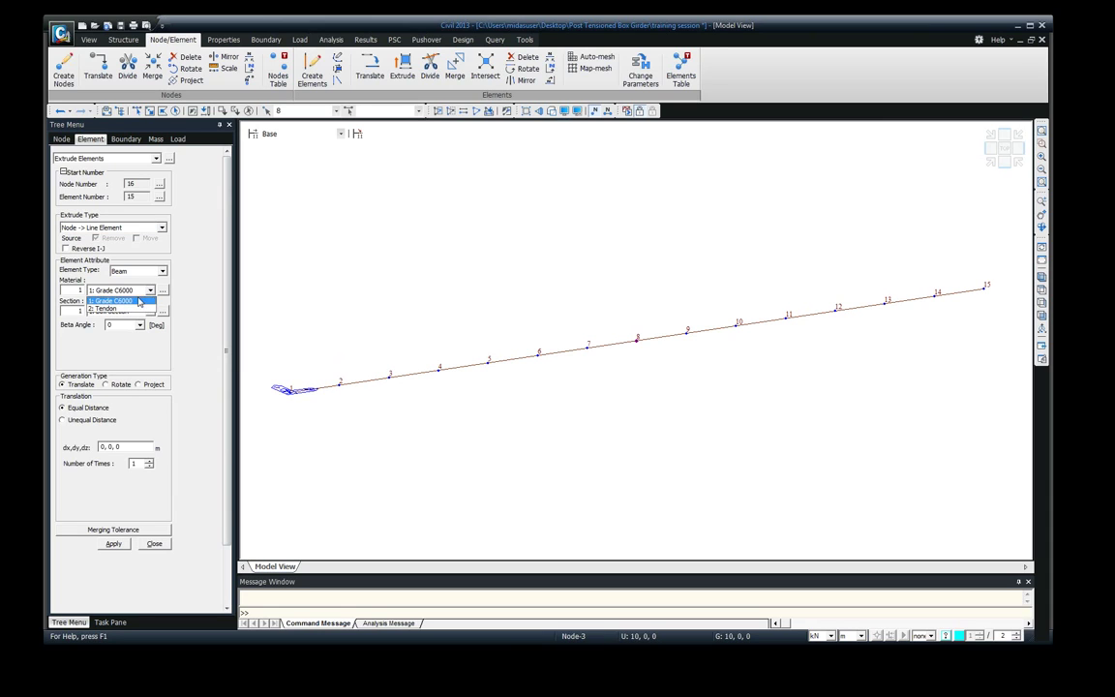
{"action": "left_click", "coordinate": [126, 307]}
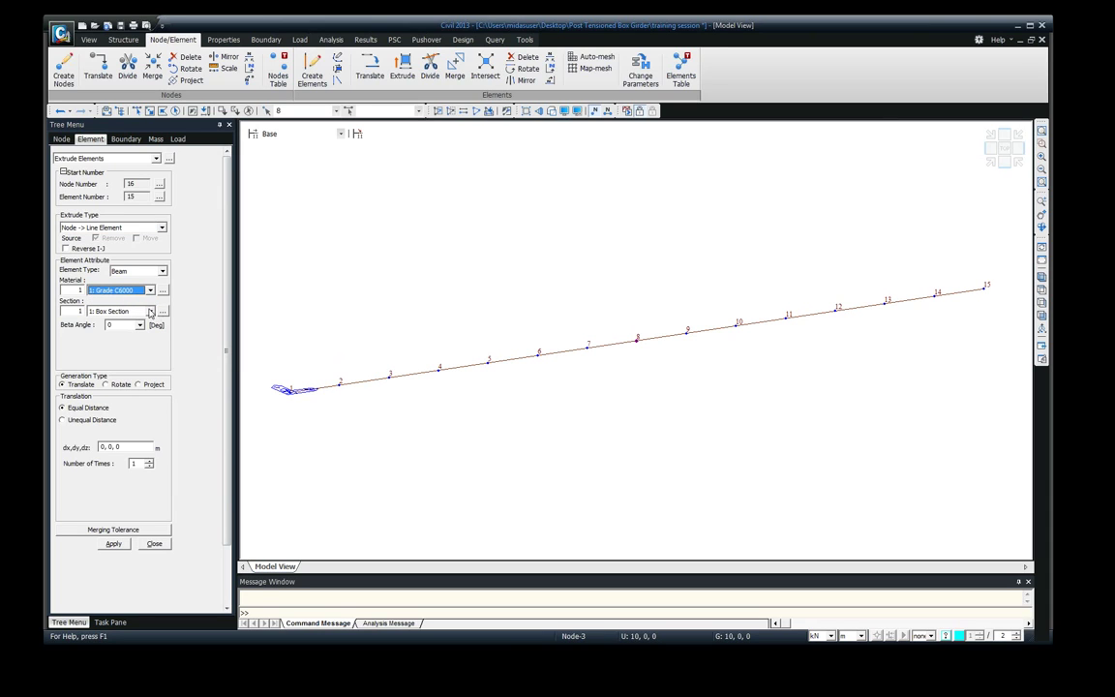
{"action": "left_click", "coordinate": [151, 311]}
{"action": "left_click", "coordinate": [115, 327]}
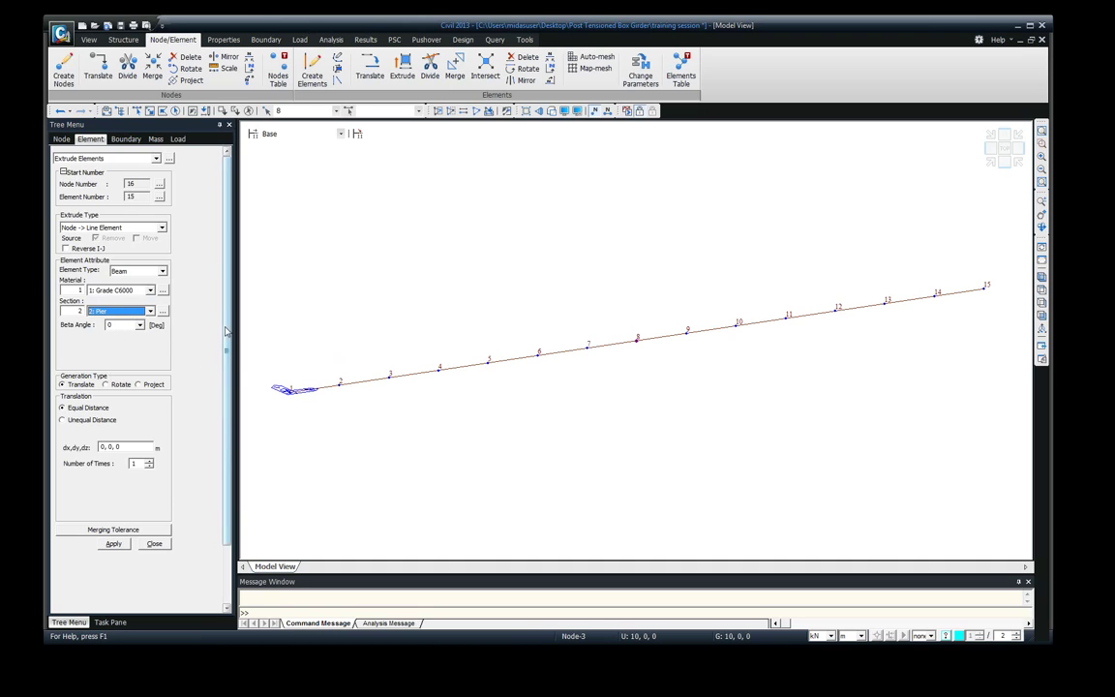
- Extrude the pier once by 0, 0, -10 m from the selected node and display the model with hidden-surface rendering
{"action": "scroll", "coordinate": [146, 407], "scroll_direction": "down", "scroll_amount": 2}
{"action": "left_click", "coordinate": [108, 385]}
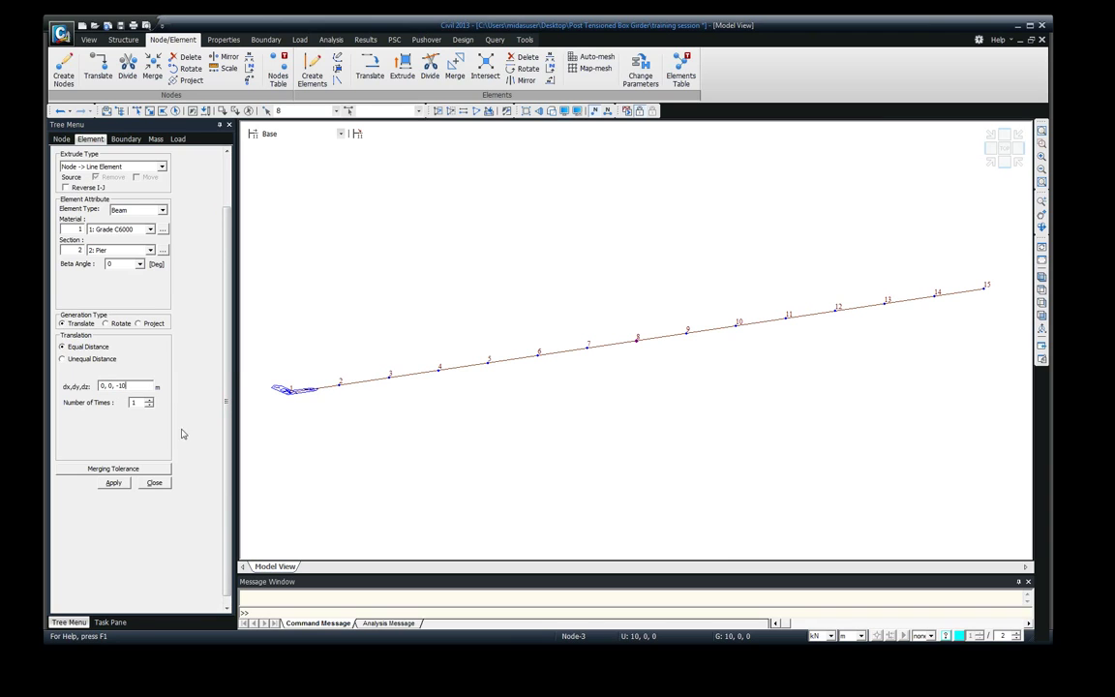
{"action": "left_click", "coordinate": [111, 483]}
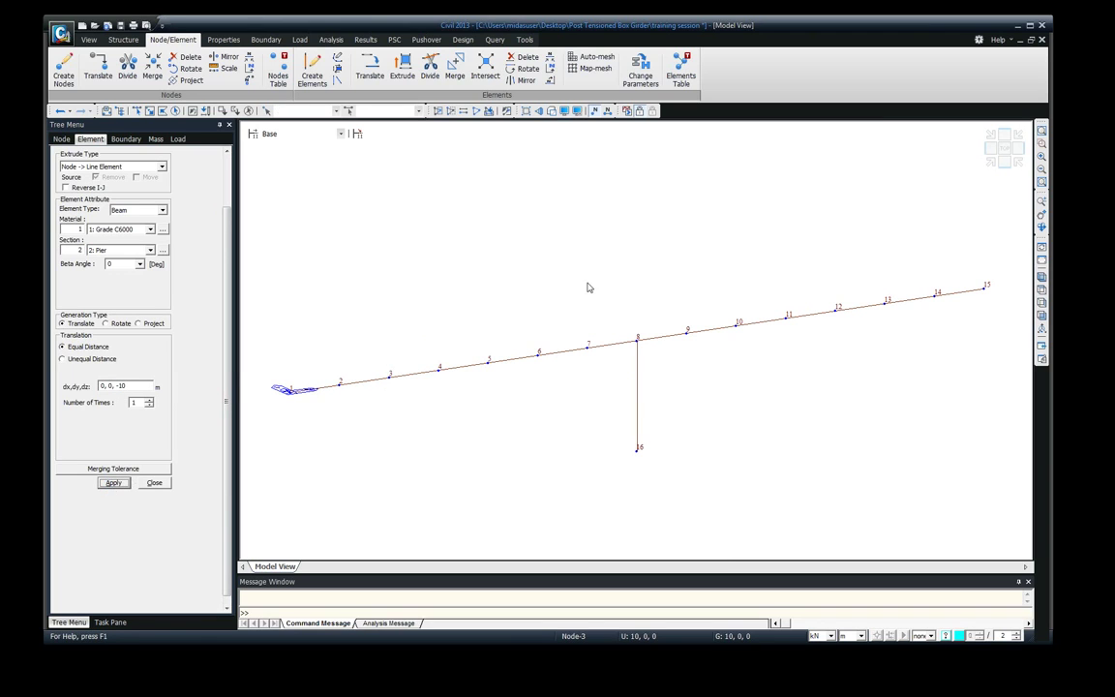
{"action": "left_click", "coordinate": [88, 39]}
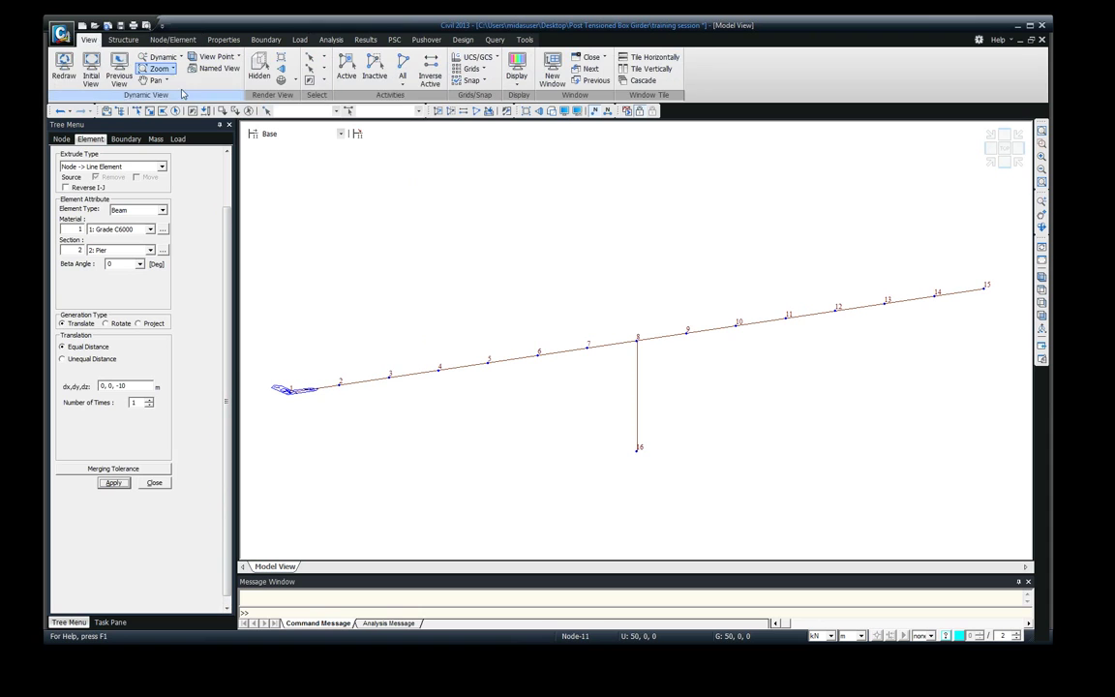
{"action": "left_click", "coordinate": [259, 68]}
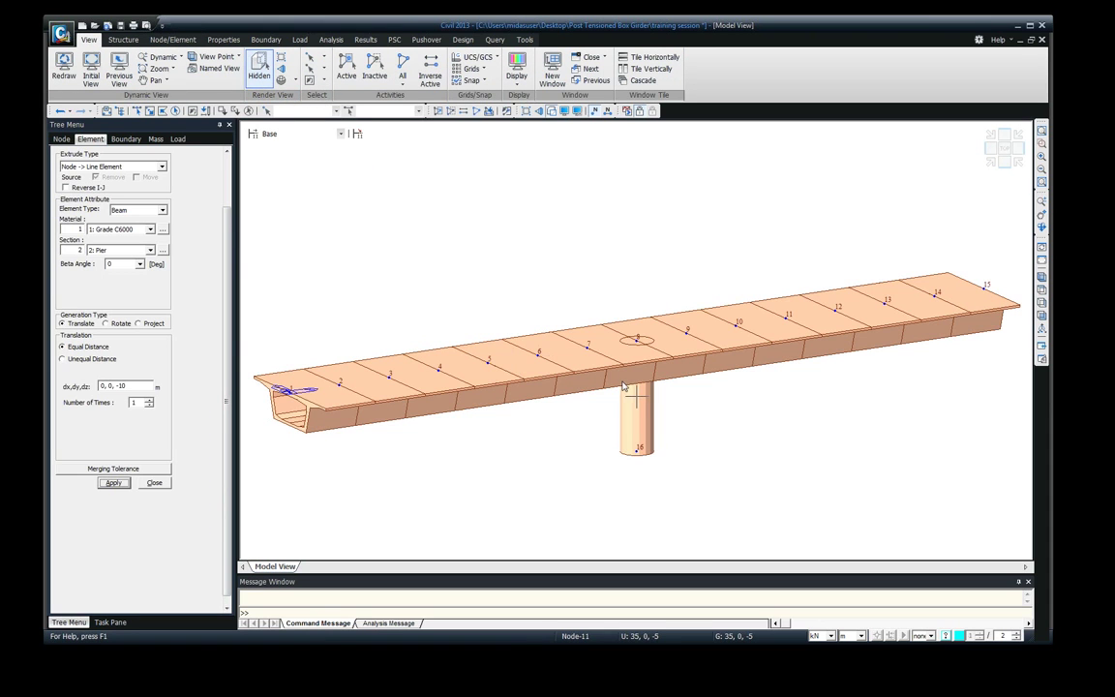
- Inactivate girder nodes and elements 1 to 7 and inspect where the pier meets the box girder
{"action": "middle_click_drag", "start_coordinate": [629, 423], "coordinate": [802, 366], "text": "ctrl"}
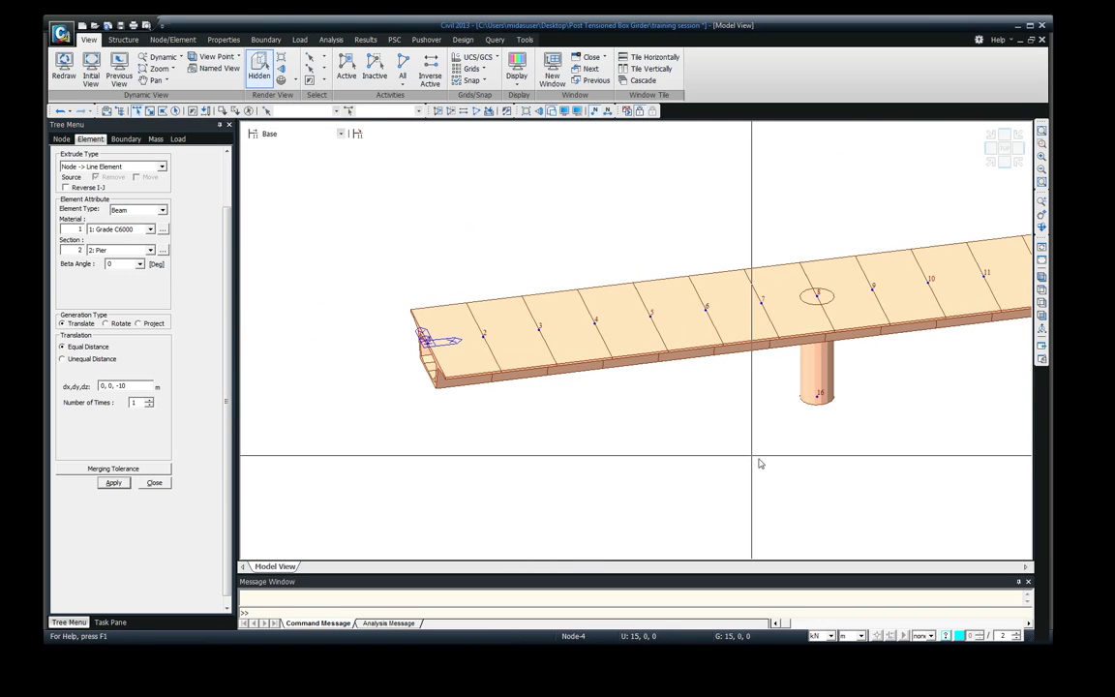
{"action": "left_click_drag", "start_coordinate": [779, 438], "coordinate": [375, 241]}
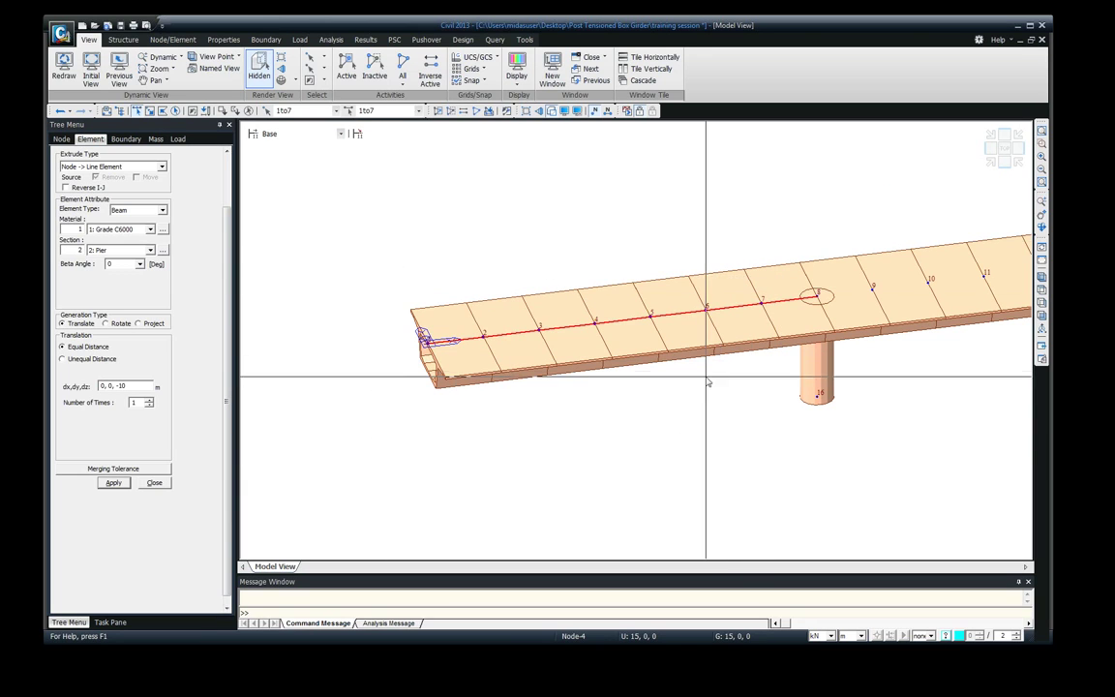
{"action": "left_click", "coordinate": [451, 110]}
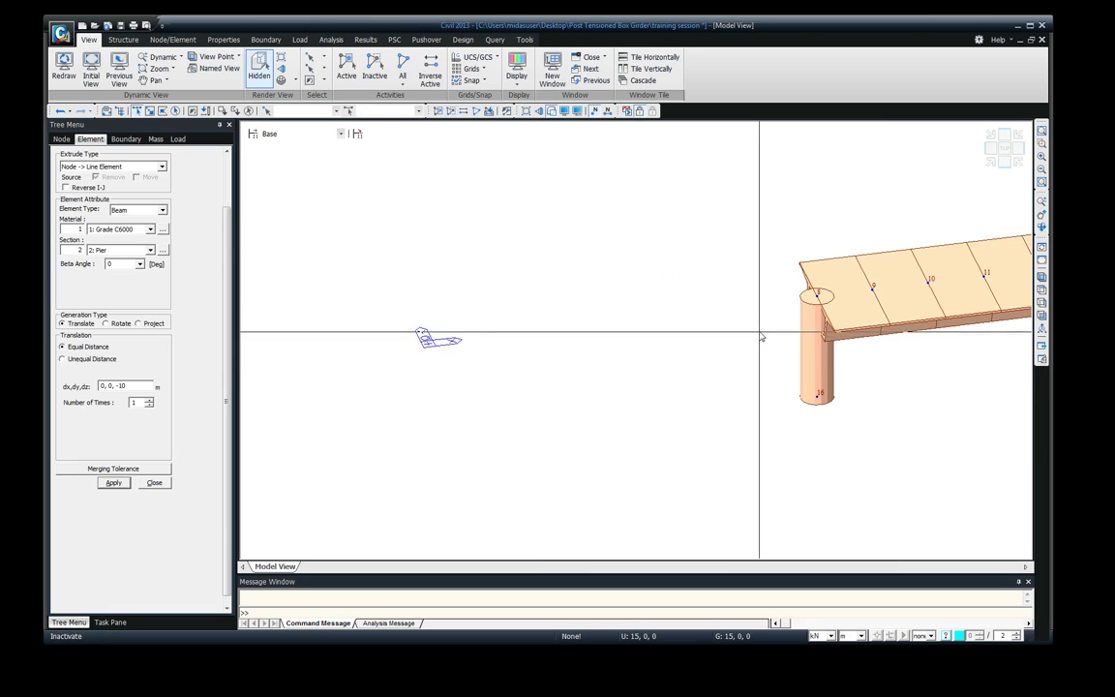
{"action": "middle_click_drag", "start_coordinate": [760, 336], "coordinate": [602, 241], "text": "ctrl"}
{"action": "scroll", "coordinate": [602, 241], "scroll_direction": "up", "scroll_amount": 5}
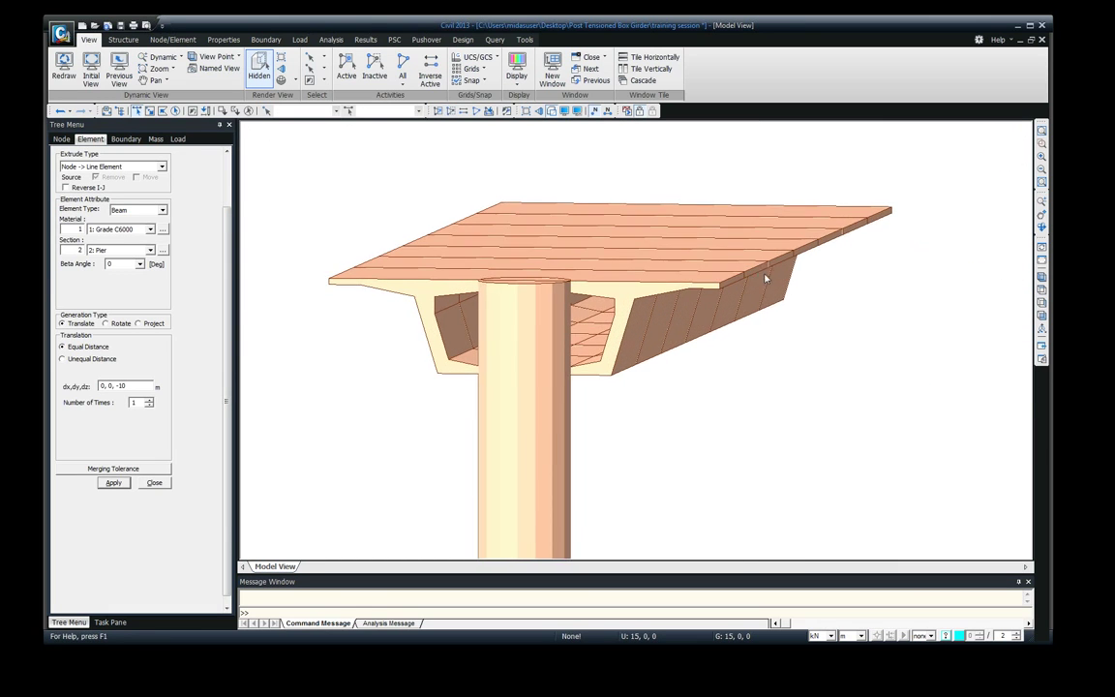
- Select the pier element and set up an element translation with an equal distance of 0, 0, -3 m
{"action": "middle_click_drag", "start_coordinate": [765, 279], "coordinate": [624, 412], "text": "ctrl"}
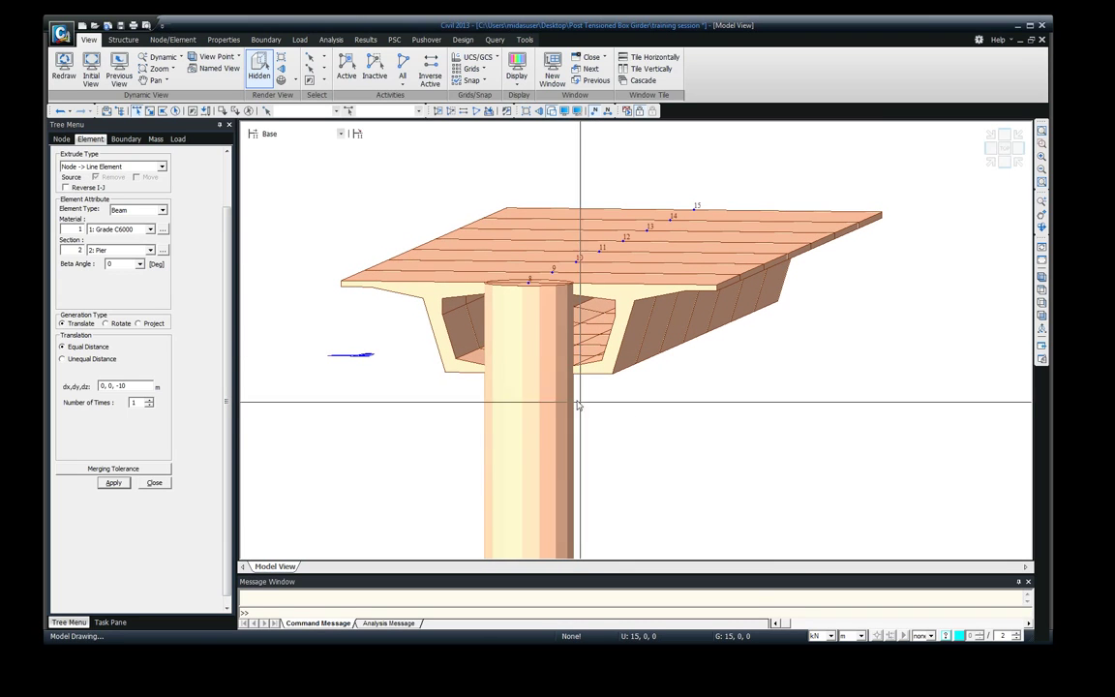
{"action": "middle_click_drag", "start_coordinate": [610, 468], "coordinate": [628, 419]}
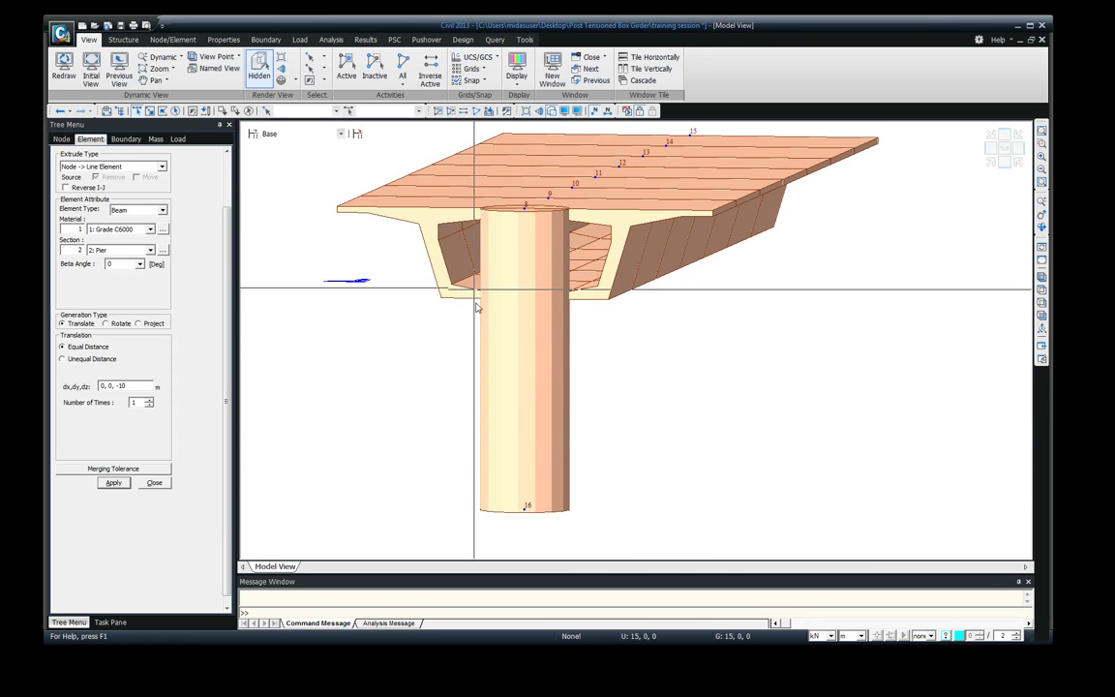
{"action": "left_click", "coordinate": [523, 407]}
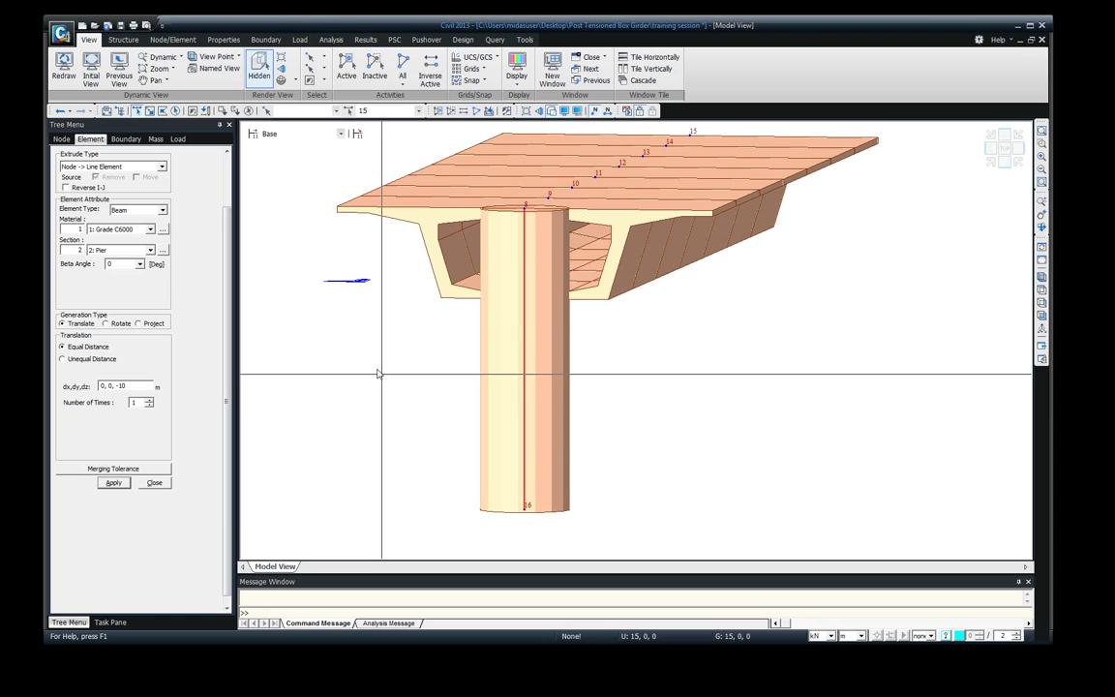
{"action": "left_click", "coordinate": [174, 39]}
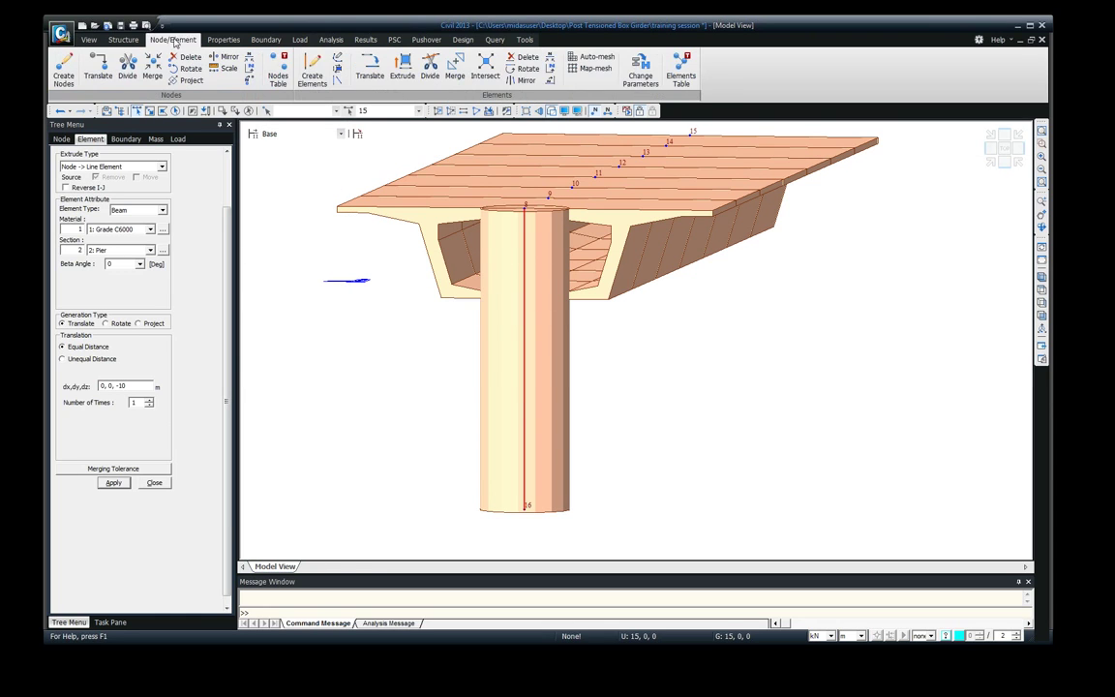
{"action": "left_click", "coordinate": [222, 41]}
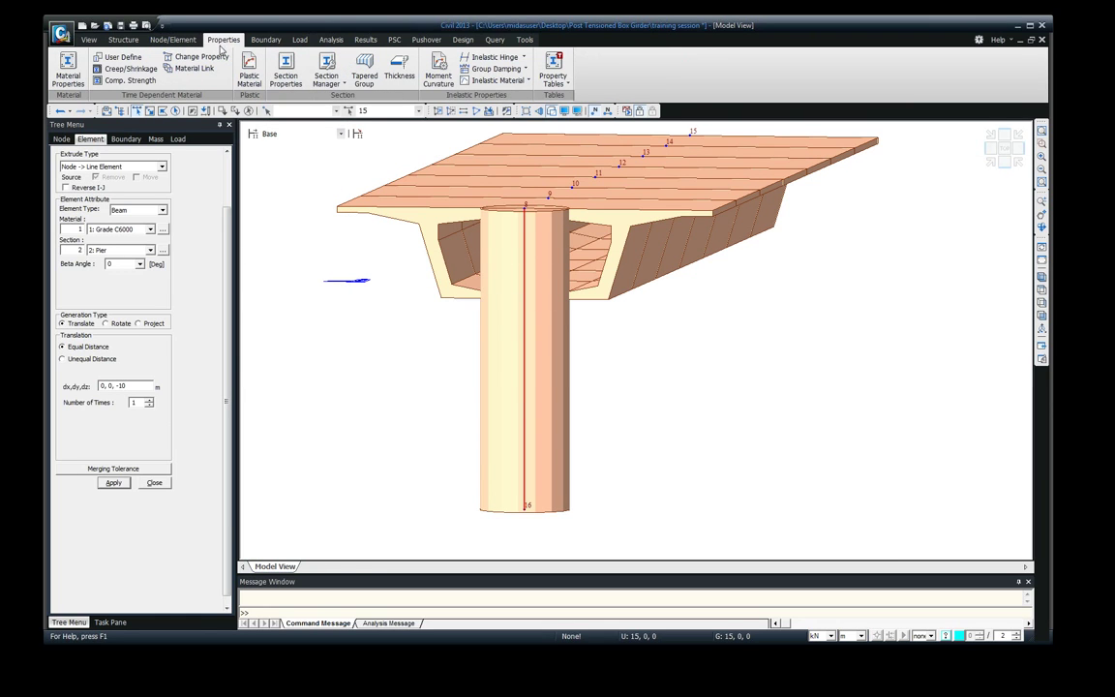
{"action": "left_click", "coordinate": [174, 39]}
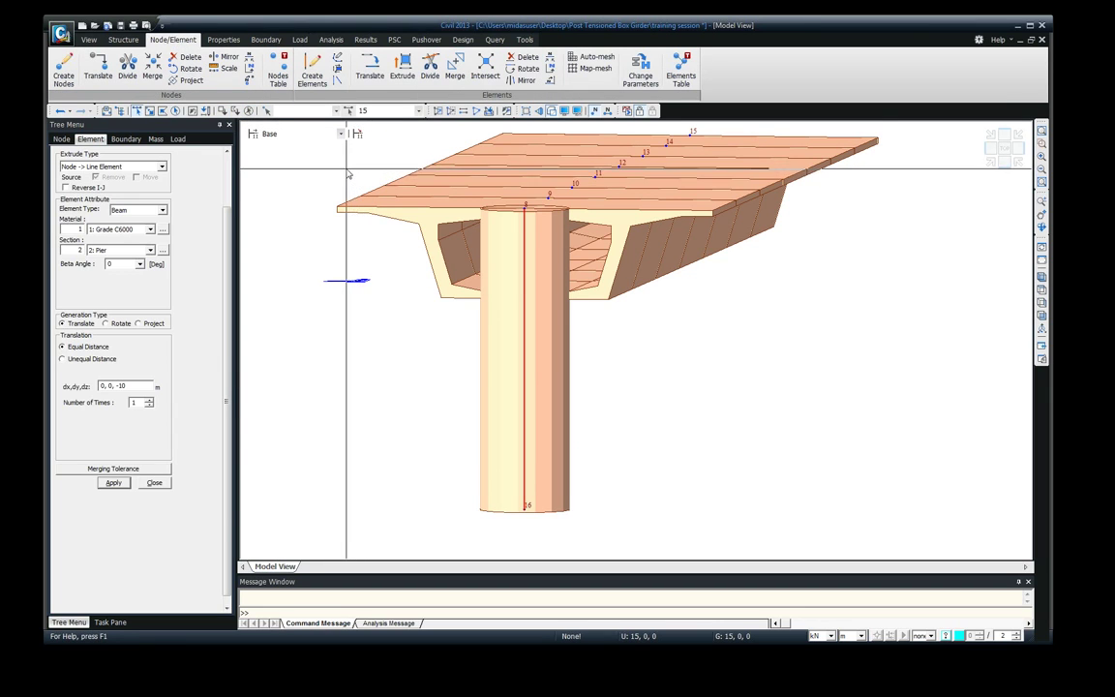
{"action": "left_click_drag", "start_coordinate": [426, 366], "coordinate": [311, 175]}
{"action": "right_click", "coordinate": [312, 175]}
{"action": "left_click", "coordinate": [375, 79]}
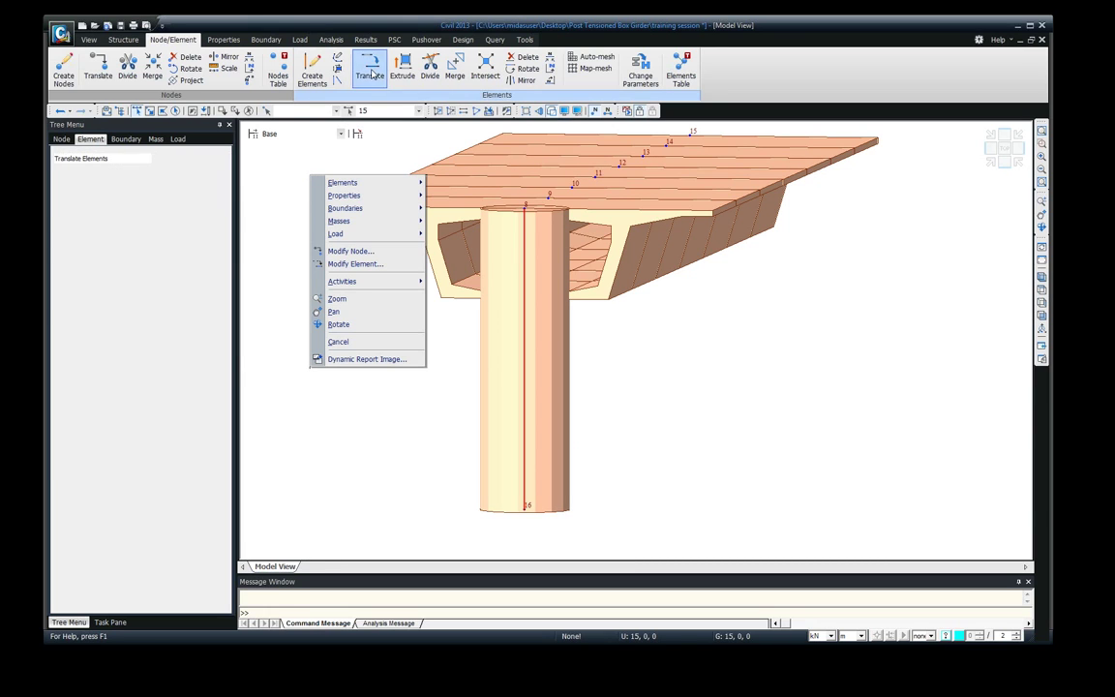
{"action": "left_click", "coordinate": [114, 286]}
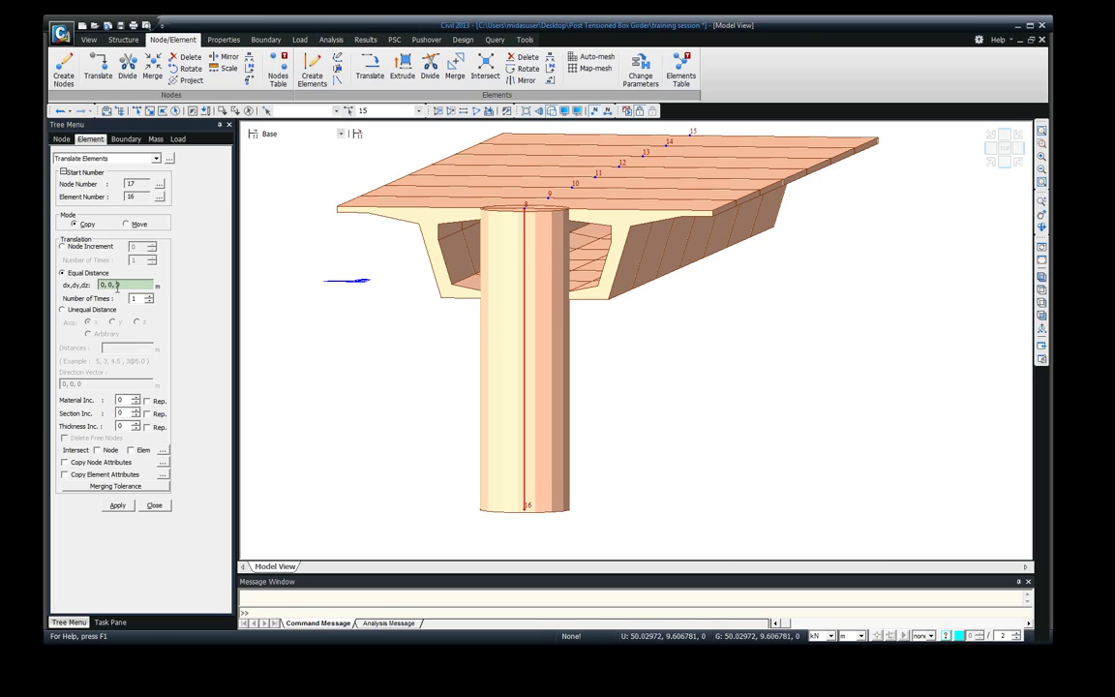
{"action": "type", "text": "-3"}
{"action": "left_click", "coordinate": [116, 506]}
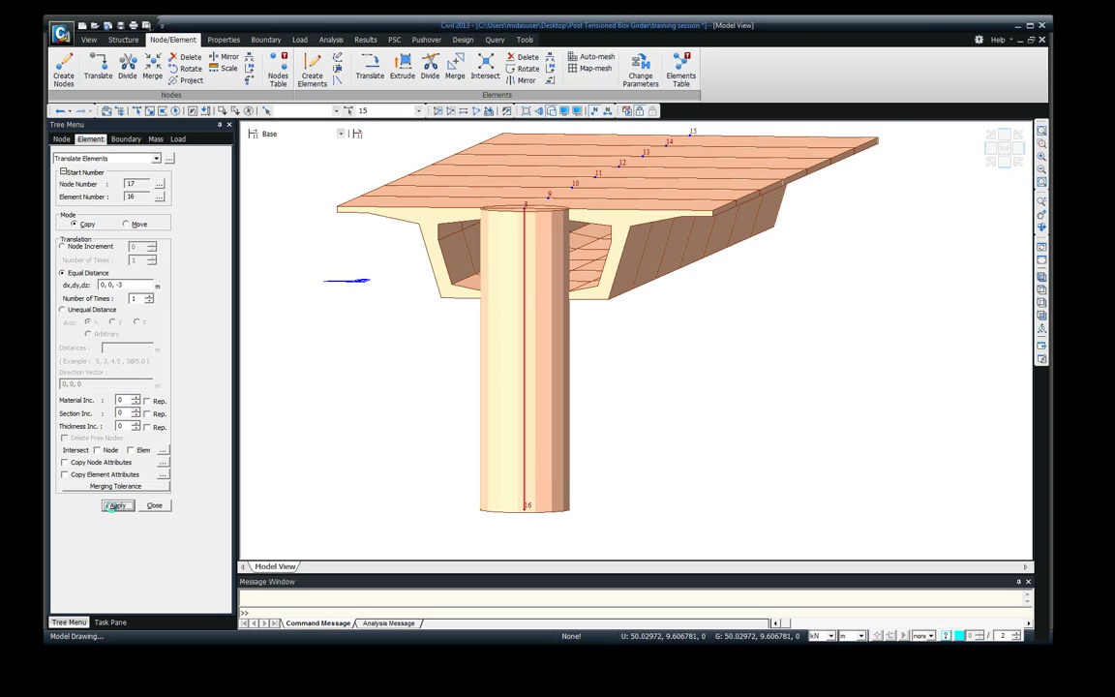
{"action": "left_click", "coordinate": [115, 506]}
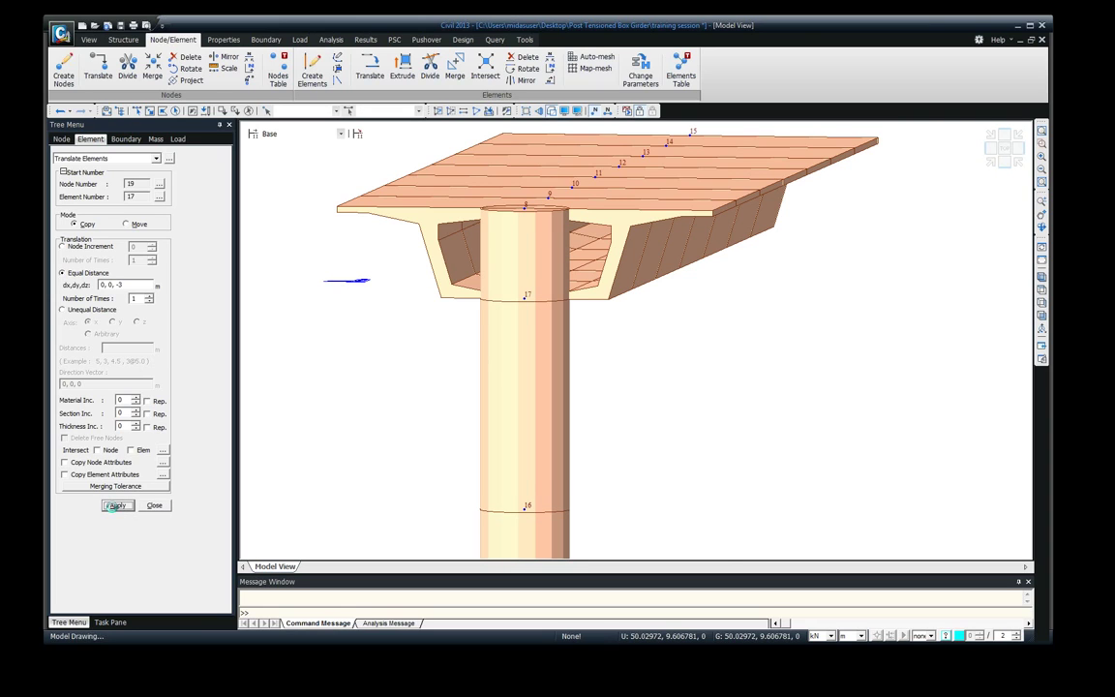
{"action": "key", "text": "ctrl+z"}
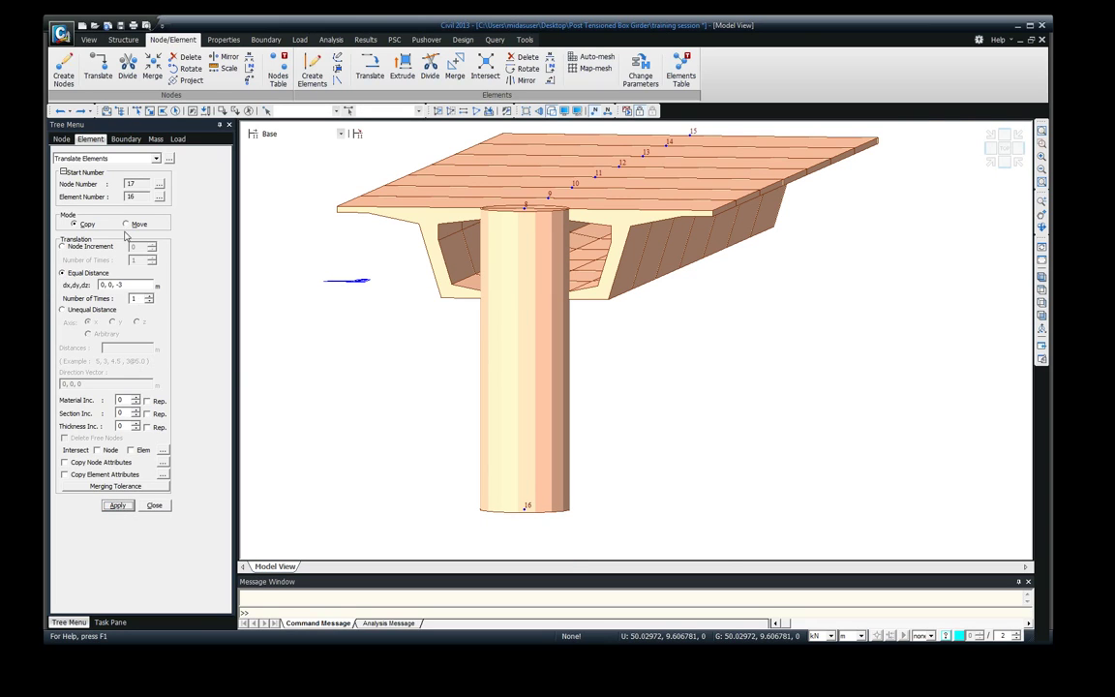
- Reselect the pier element and translate it by 0, 0, -3 m in Move mode
{"action": "left_click", "coordinate": [126, 225]}
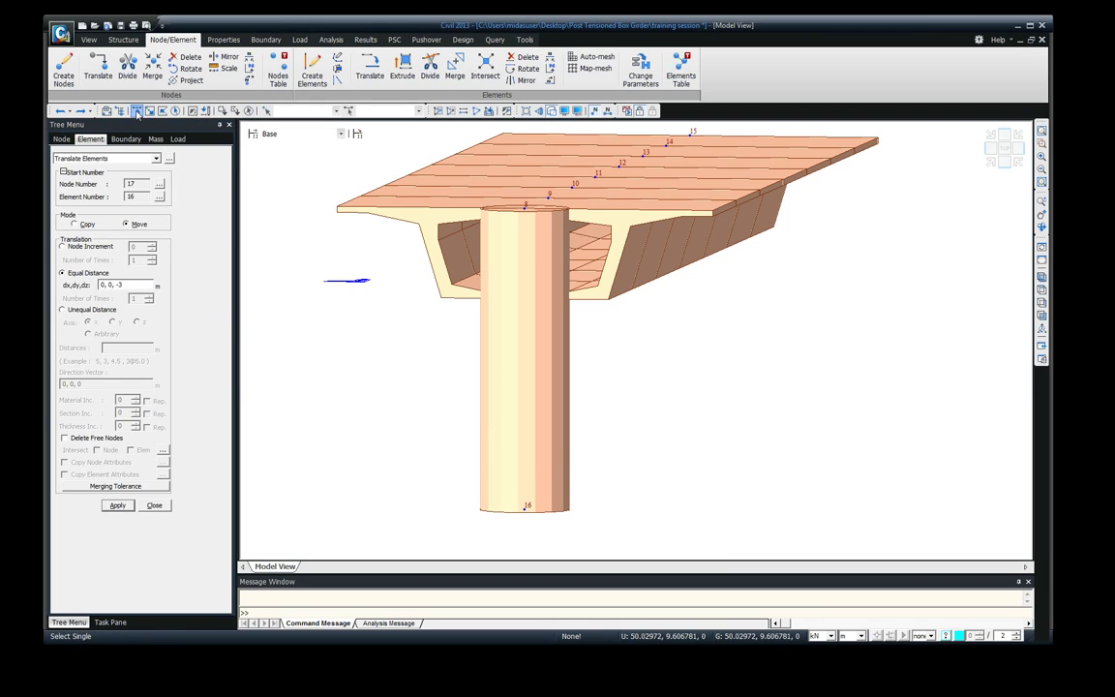
{"action": "left_click", "coordinate": [522, 377]}
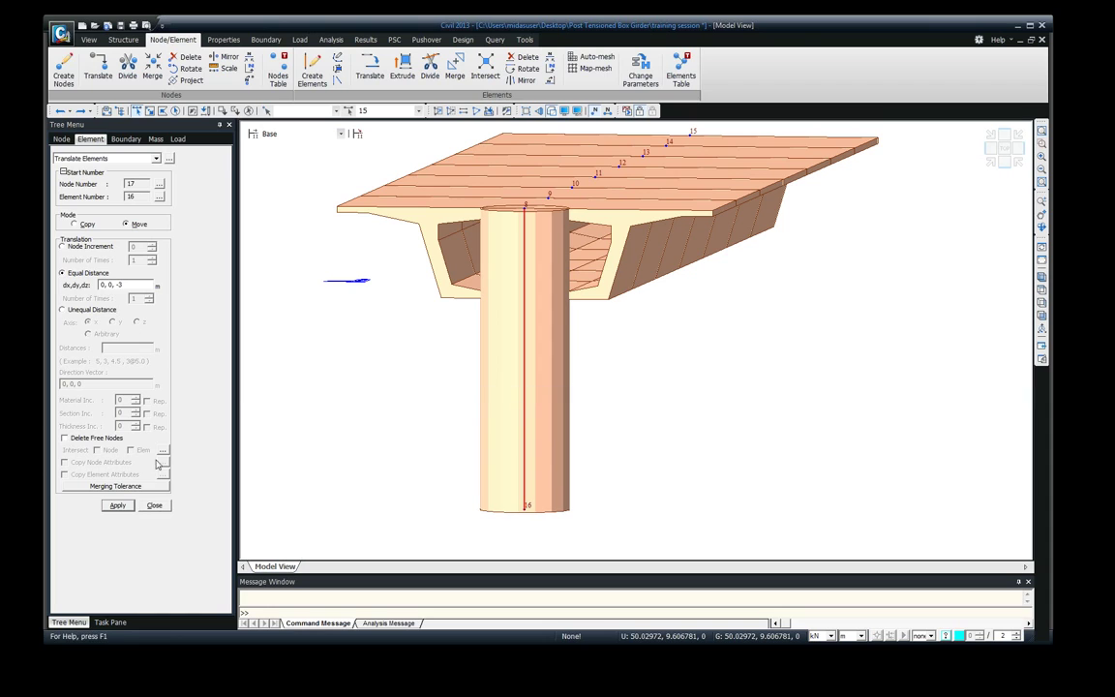
{"action": "left_click", "coordinate": [116, 505]}
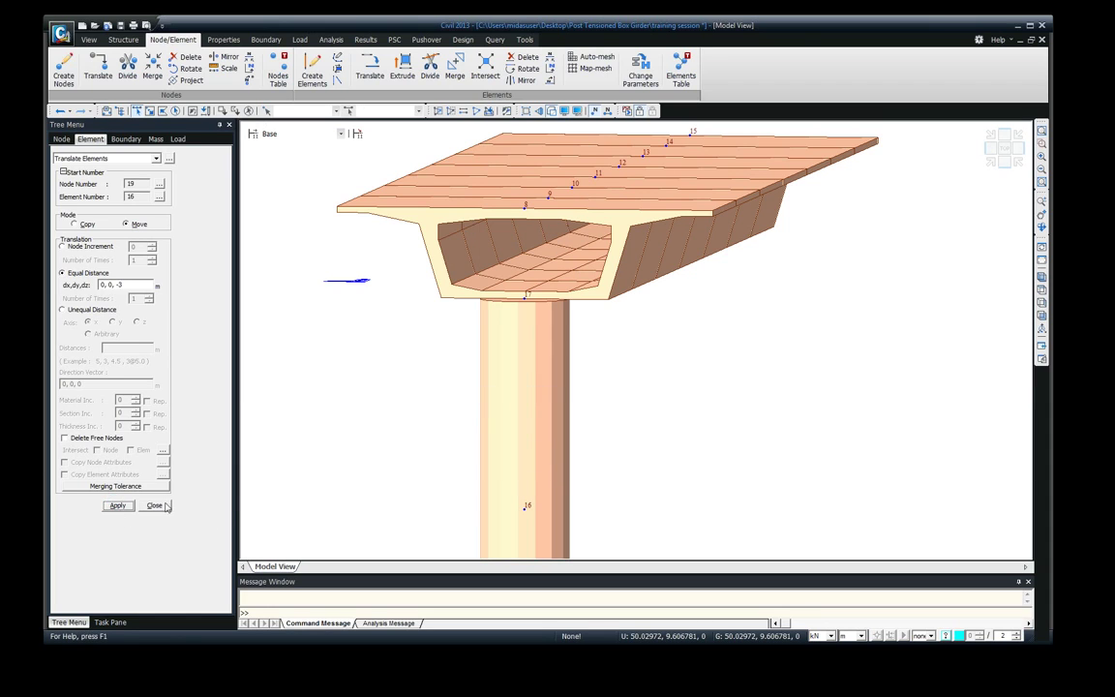
{"action": "left_click", "coordinate": [154, 505]}
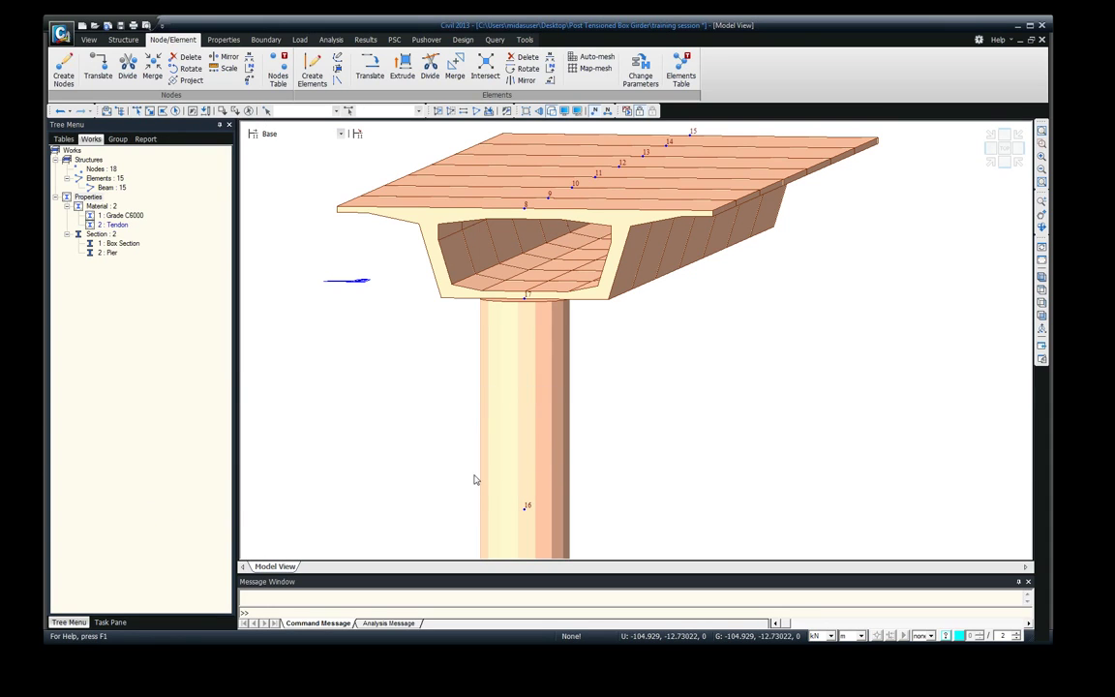
- Display the model without hidden-surface rendering, viewing the gap between girder node 8 and pier-top node 17
{"action": "middle_click_drag", "start_coordinate": [641, 354], "coordinate": [706, 405]}
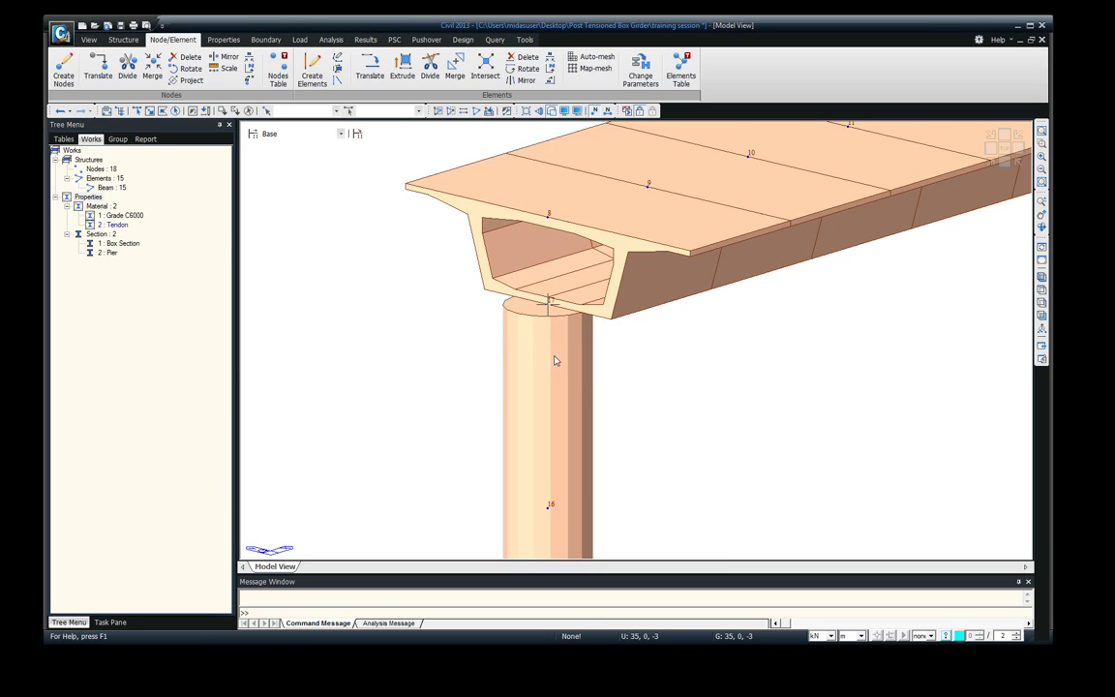
{"action": "left_click", "coordinate": [88, 40]}
{"action": "left_click", "coordinate": [260, 68]}
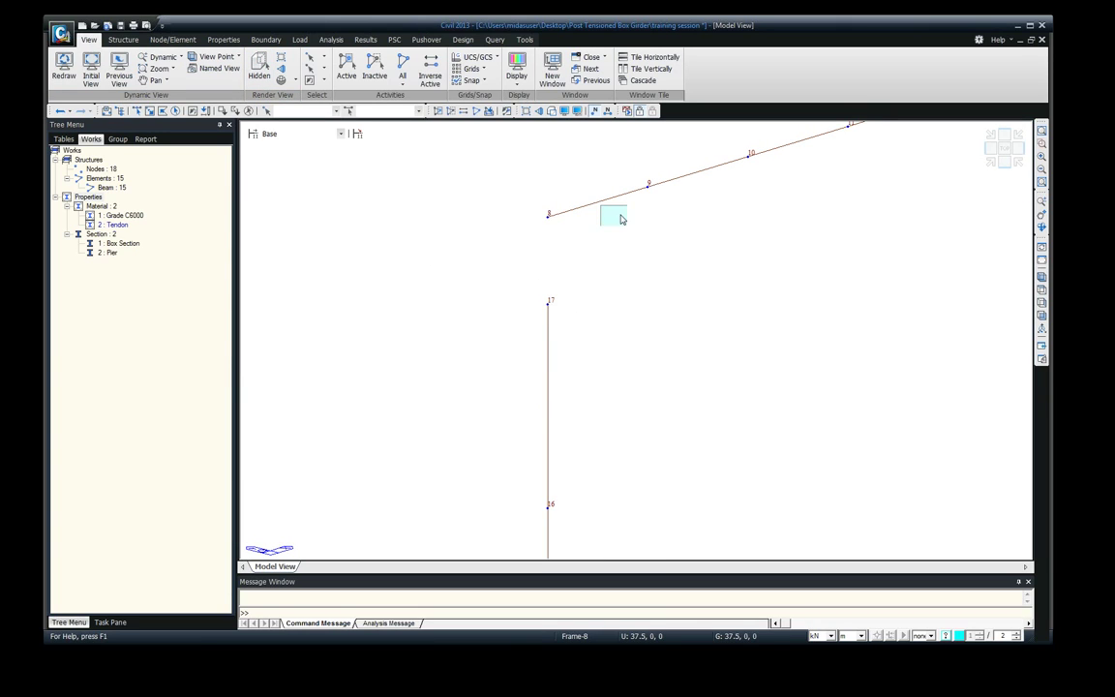
{"action": "mouse_move", "coordinate": [619, 219]}
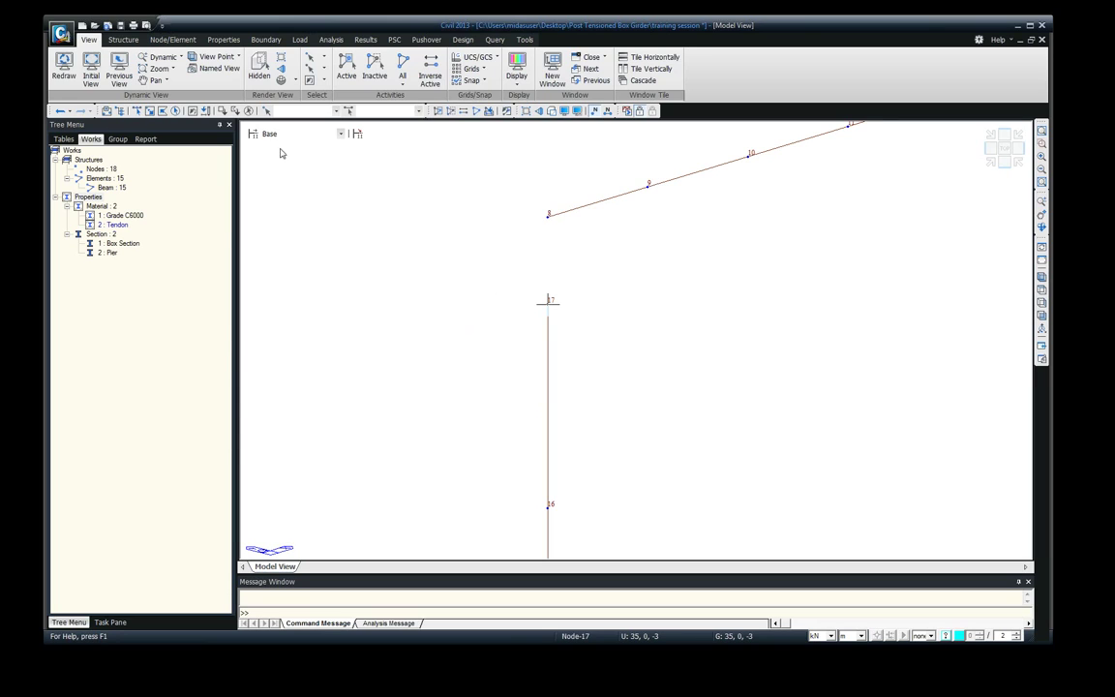
- Connect girder node 8 to pier-top node 17 with a Rigid type elastic link in the Default boundary group
{"action": "left_click", "coordinate": [228, 41]}
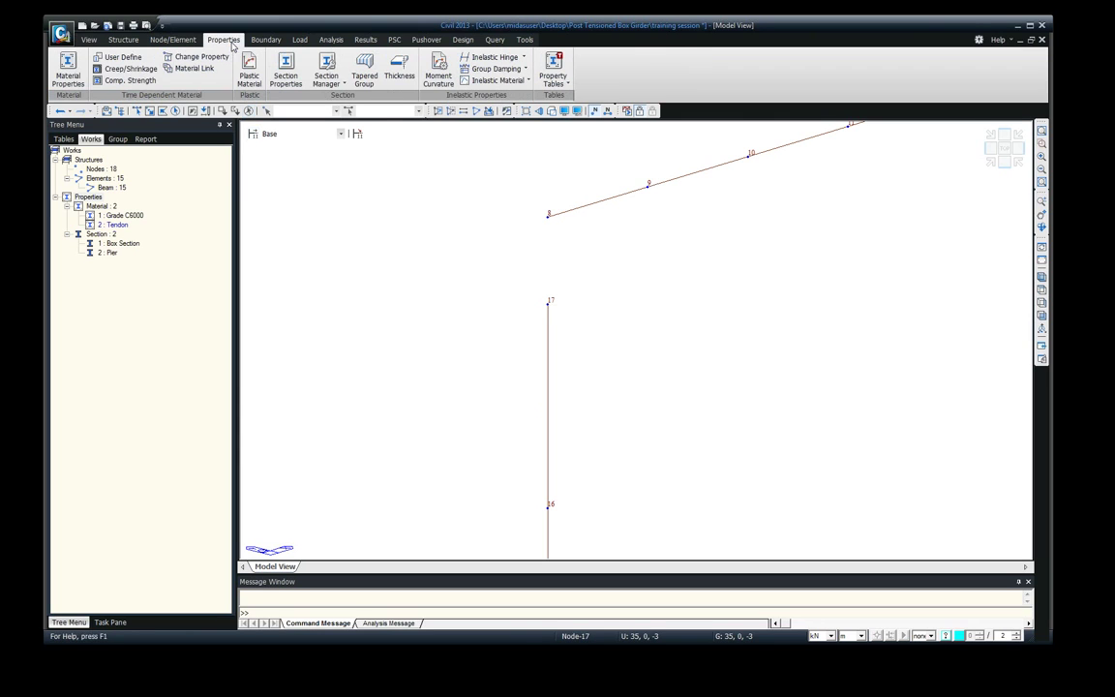
{"action": "left_click", "coordinate": [267, 40]}
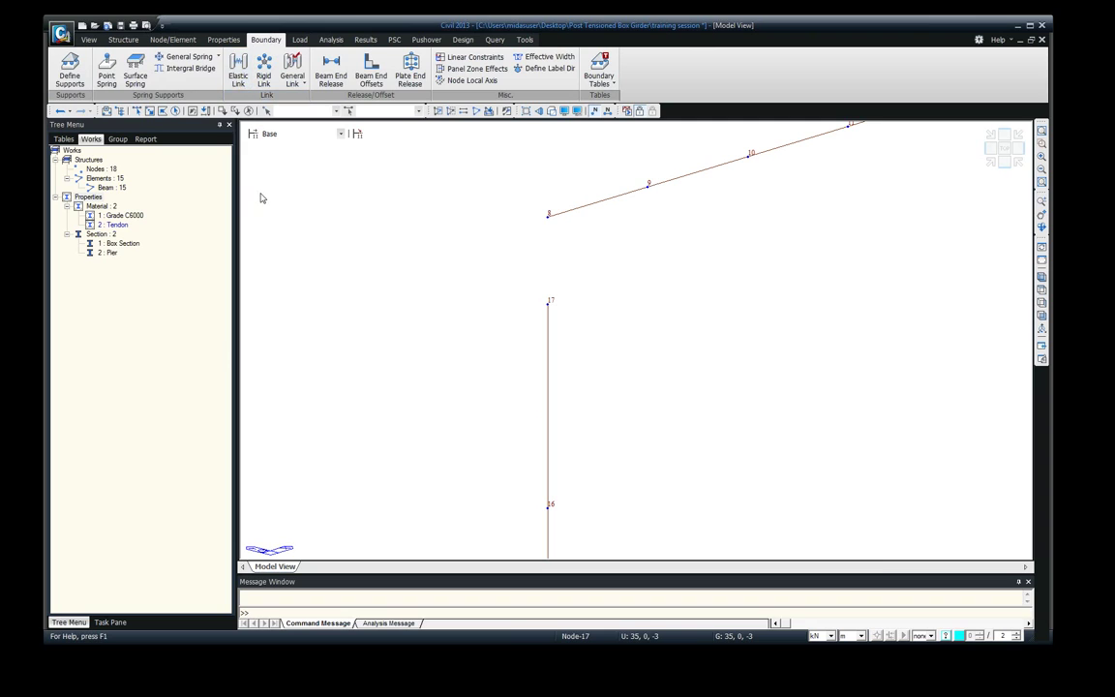
{"action": "left_click", "coordinate": [239, 69]}
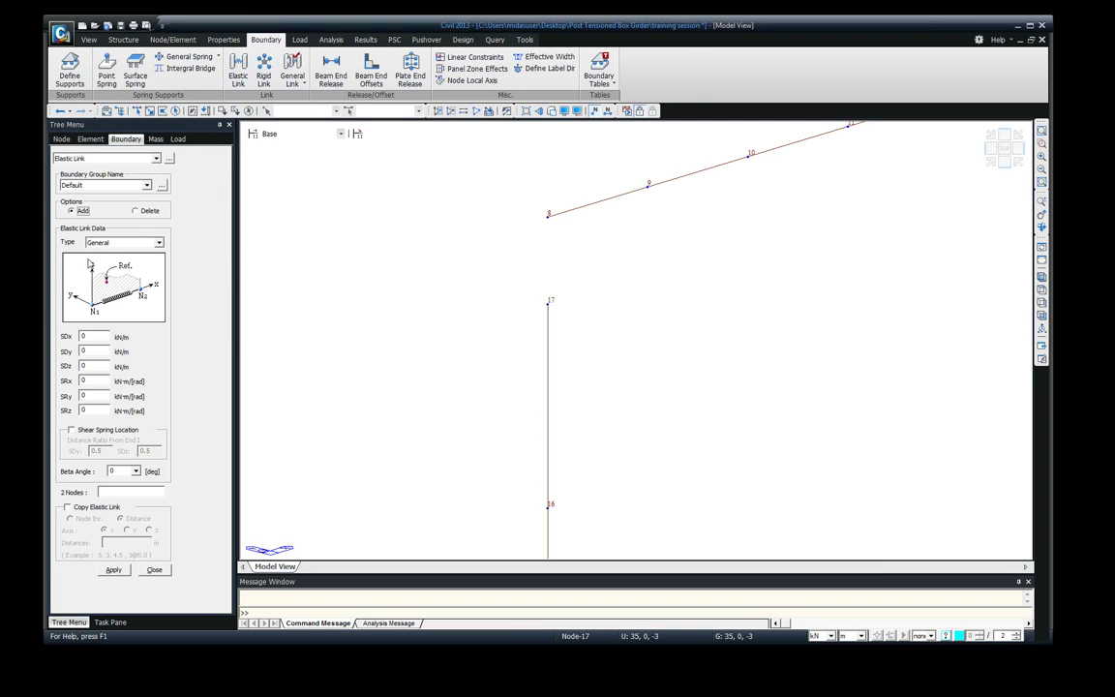
{"action": "left_click", "coordinate": [159, 242]}
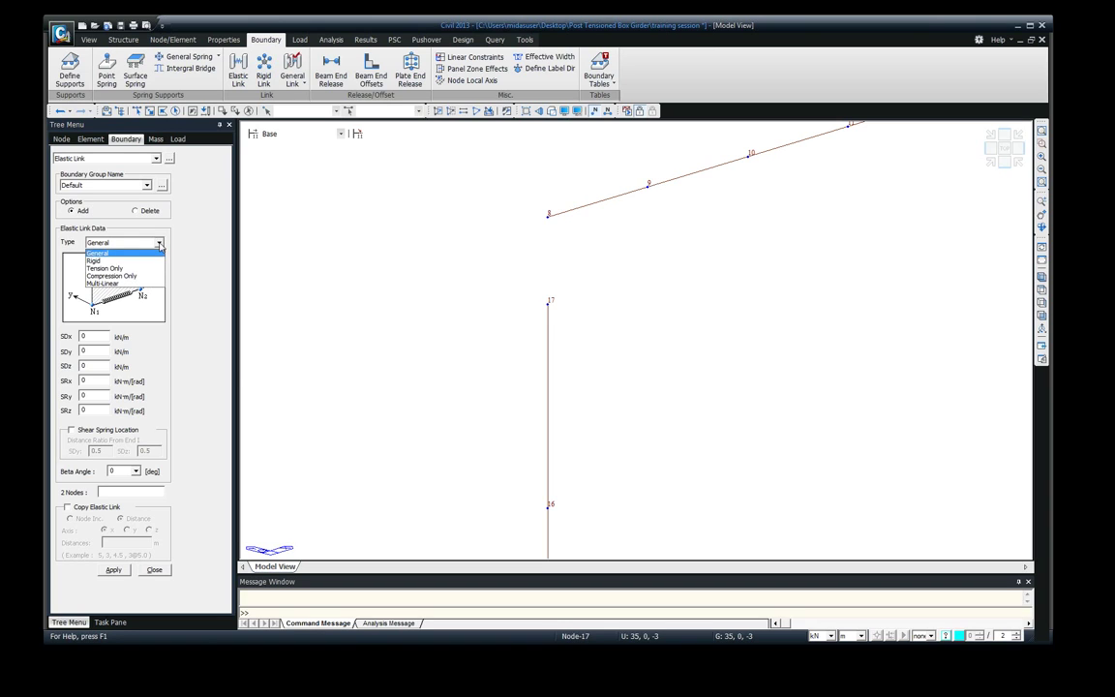
{"action": "left_click", "coordinate": [139, 263]}
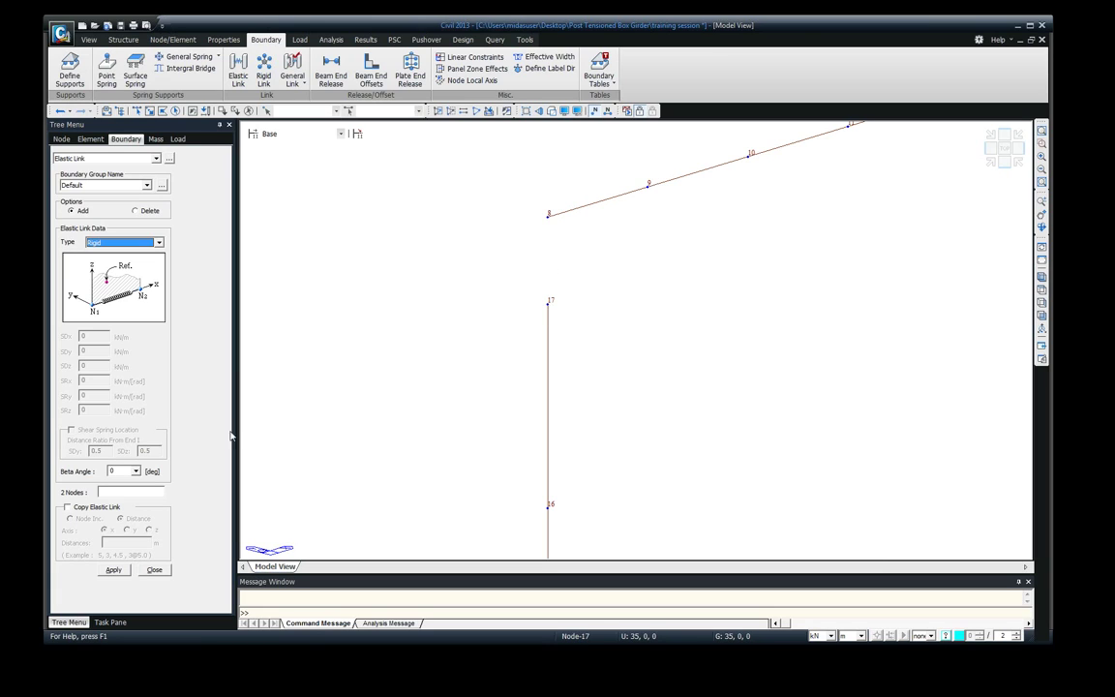
{"action": "left_click", "coordinate": [548, 215]}
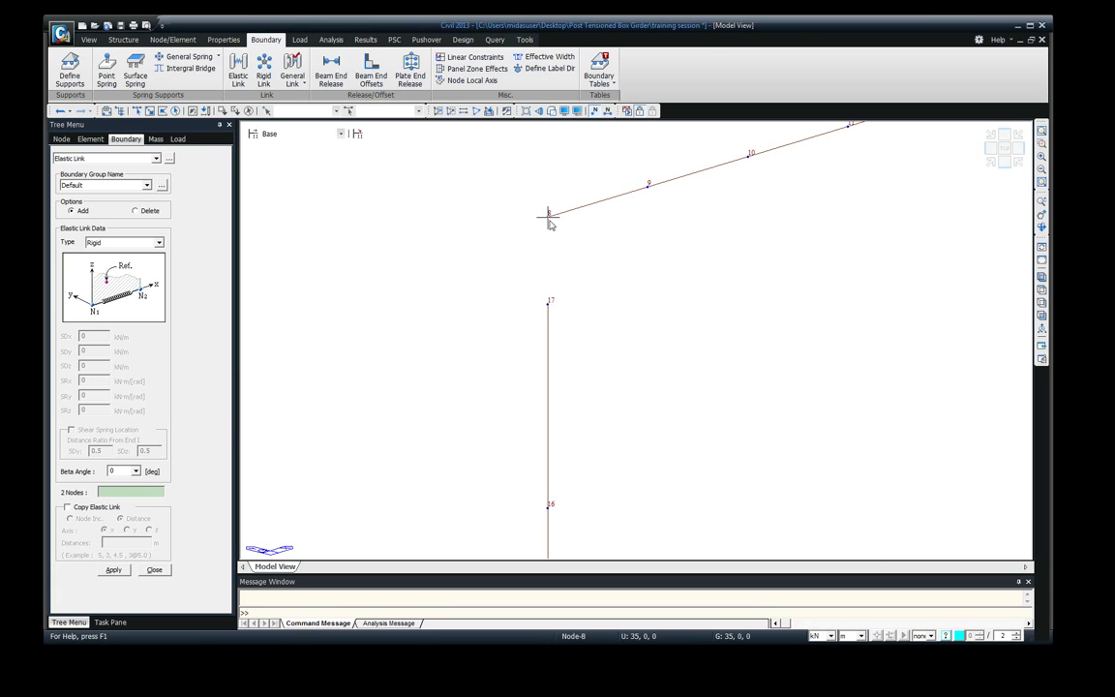
{"action": "left_click", "coordinate": [548, 300]}
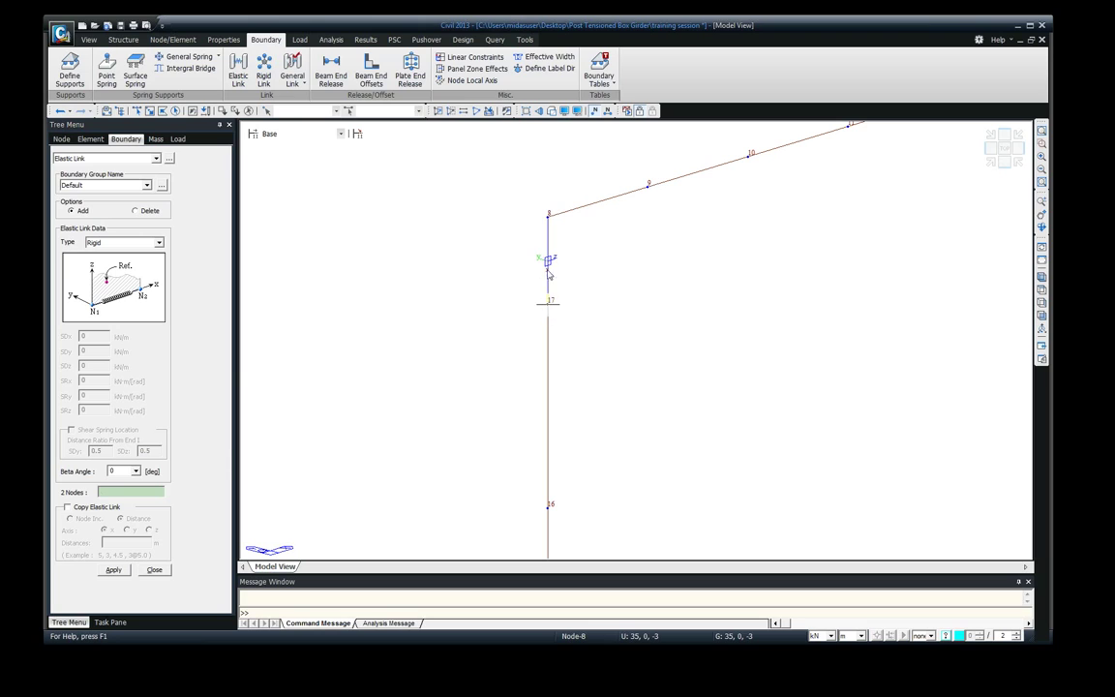
{"action": "left_click", "coordinate": [154, 570]}
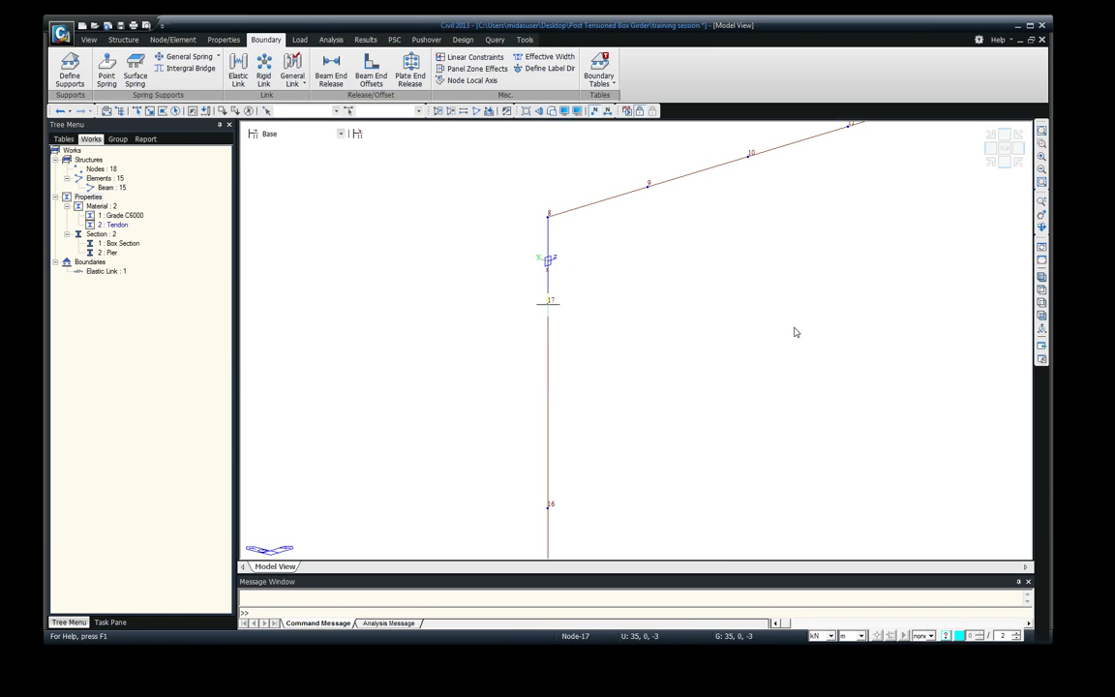
- Switch hidden-surface rendering back on and activate all nodes and elements of the bridge
{"action": "scroll", "coordinate": [706, 358], "scroll_direction": "down", "scroll_amount": 3}
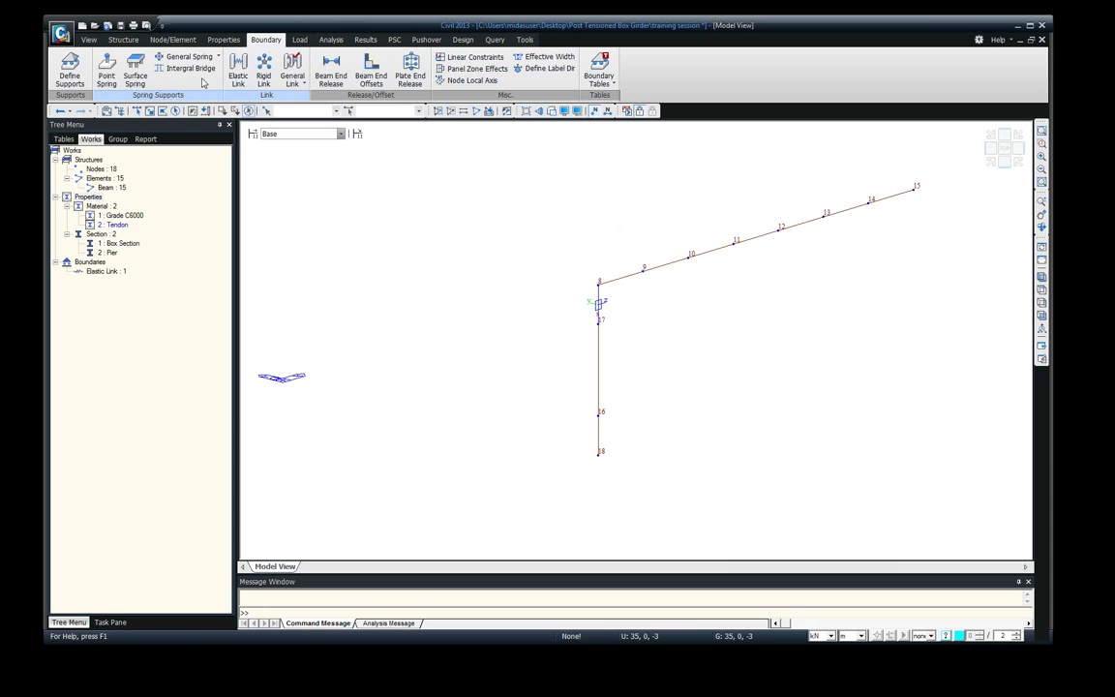
{"action": "left_click", "coordinate": [89, 39]}
{"action": "left_click", "coordinate": [261, 66]}
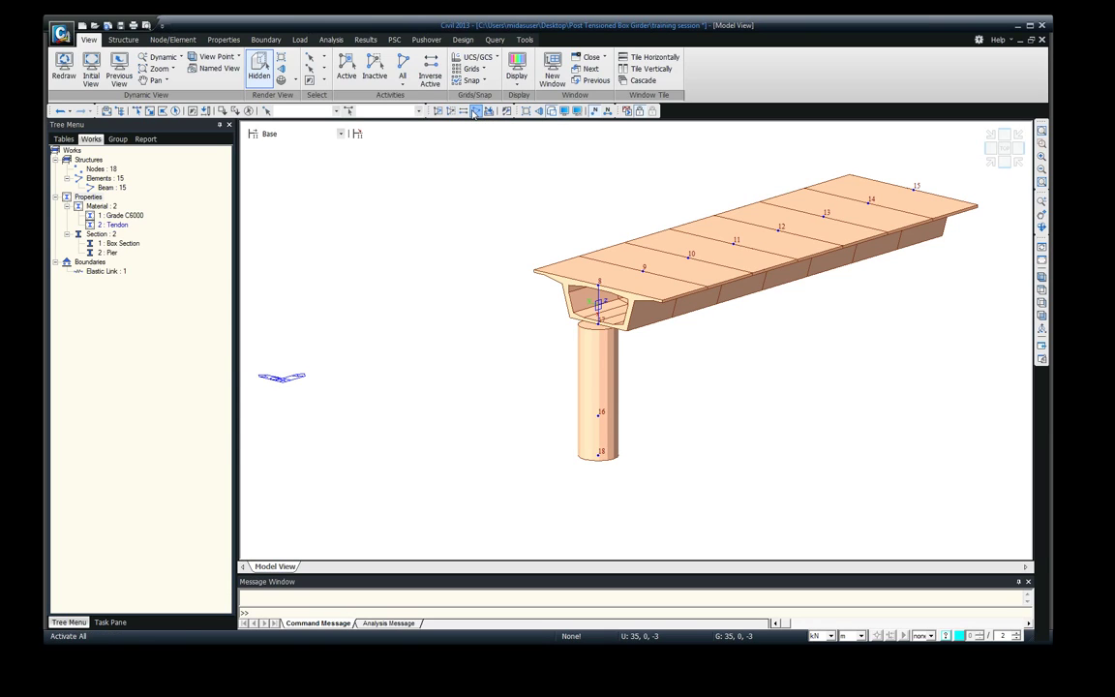
{"action": "left_click", "coordinate": [474, 112]}
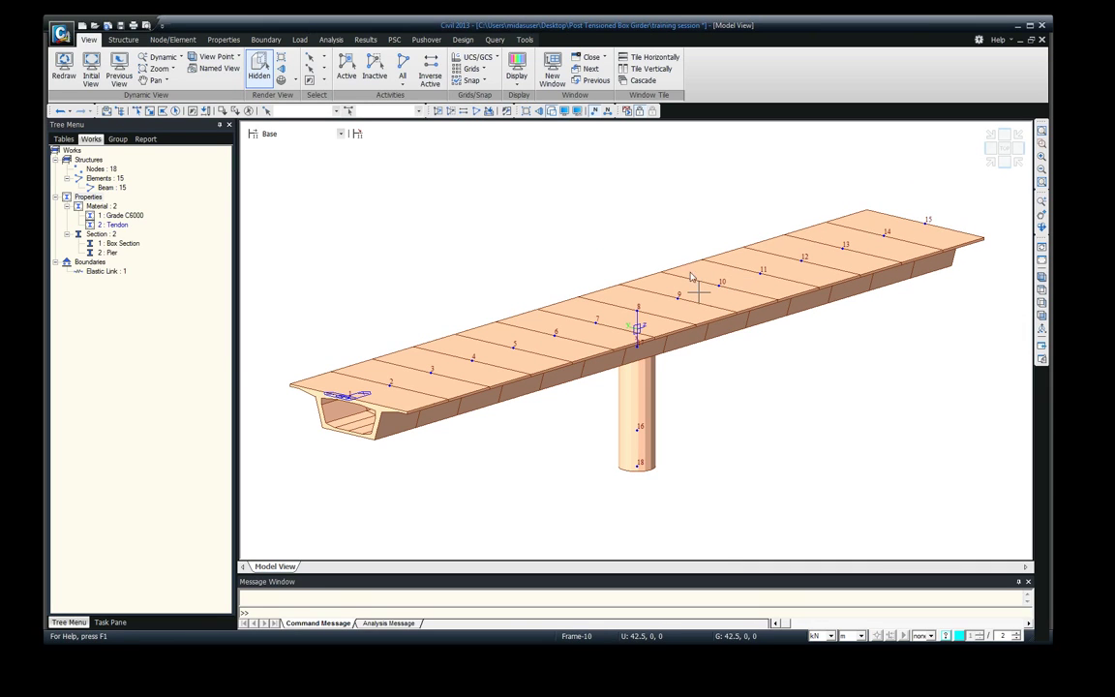
- Copy girder end nodes 1 and 15 once by 0, 0, -3 m to create the support nodes below the girder
{"action": "middle_click_drag", "start_coordinate": [621, 369], "coordinate": [634, 355]}
{"action": "scroll", "coordinate": [363, 387], "scroll_direction": "up", "scroll_amount": 2}
{"action": "scroll", "coordinate": [364, 387], "scroll_direction": "up", "scroll_amount": 2}
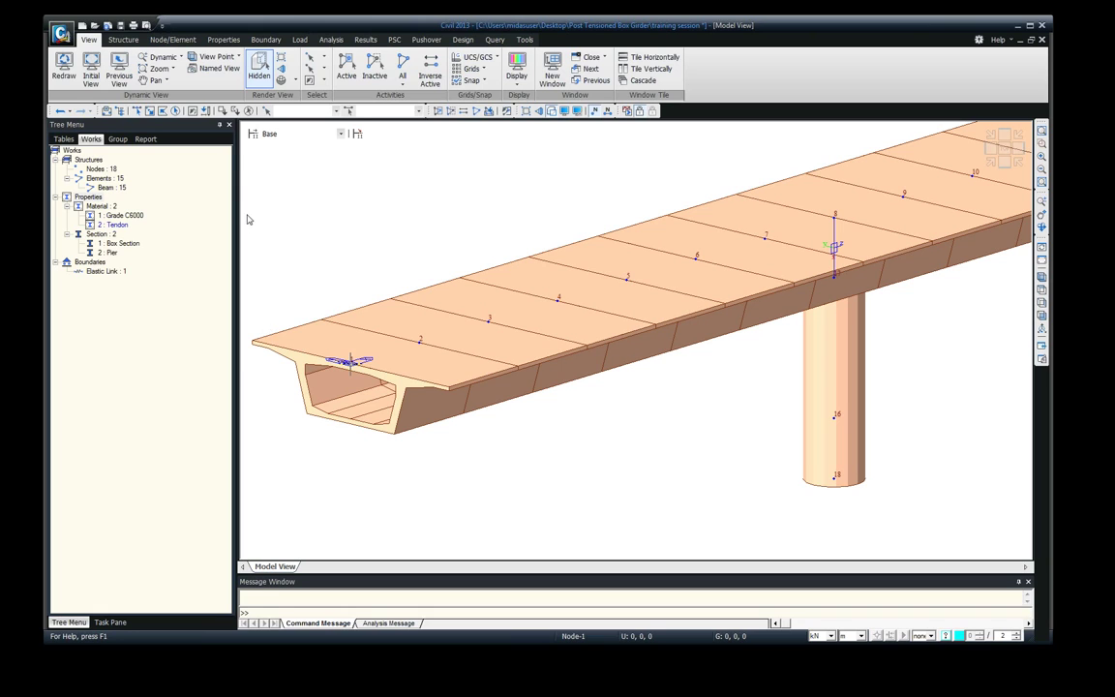
{"action": "left_click", "coordinate": [172, 39]}
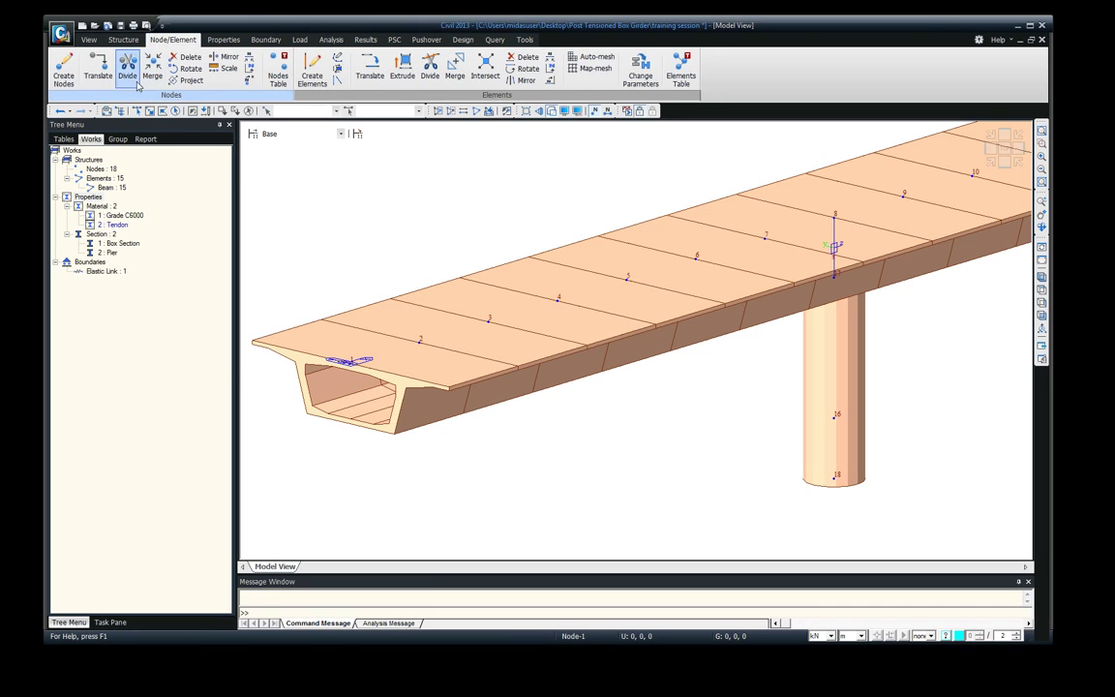
{"action": "left_click", "coordinate": [137, 110]}
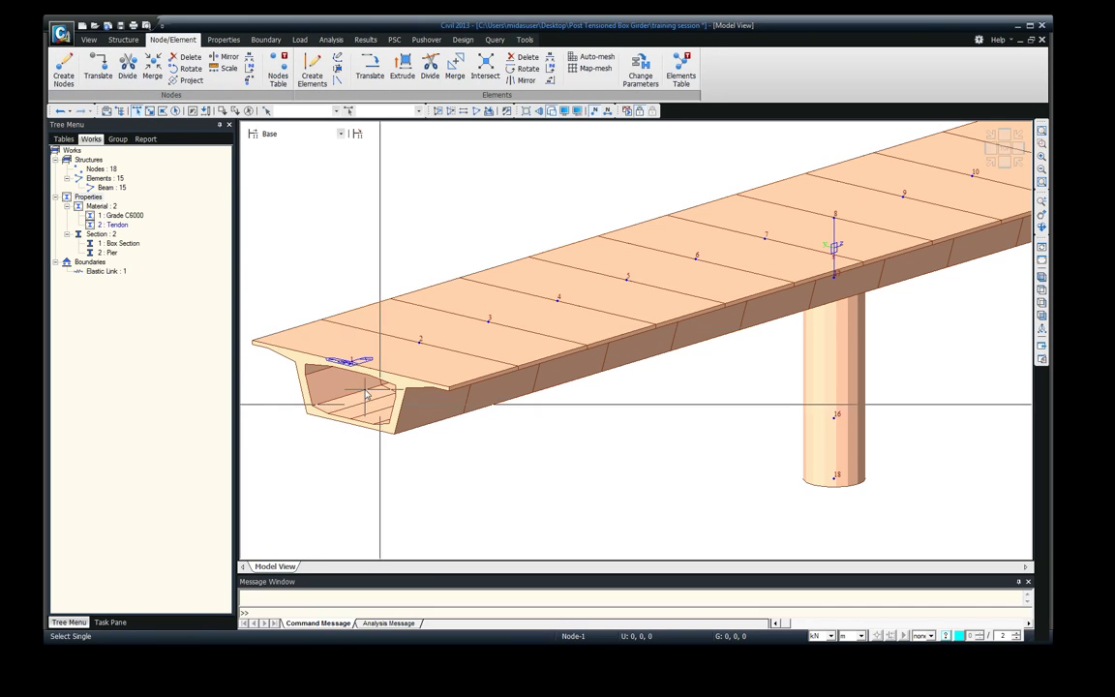
{"action": "scroll", "coordinate": [719, 462], "scroll_direction": "down", "scroll_amount": 3}
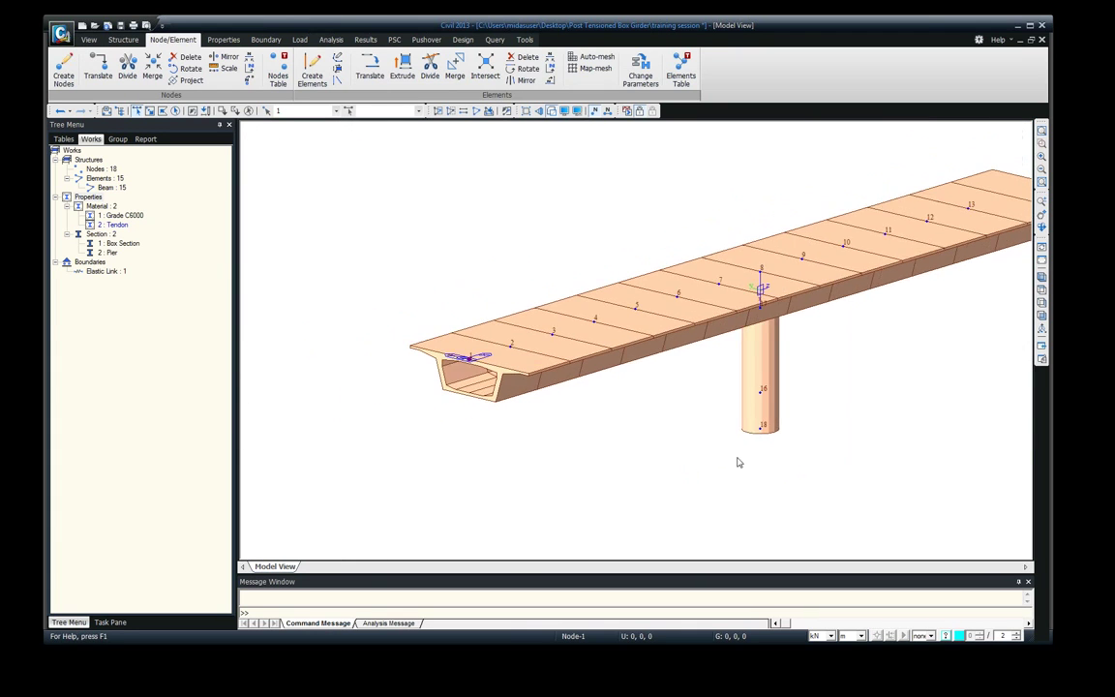
{"action": "middle_click_drag", "start_coordinate": [738, 462], "coordinate": [692, 446], "text": "ctrl"}
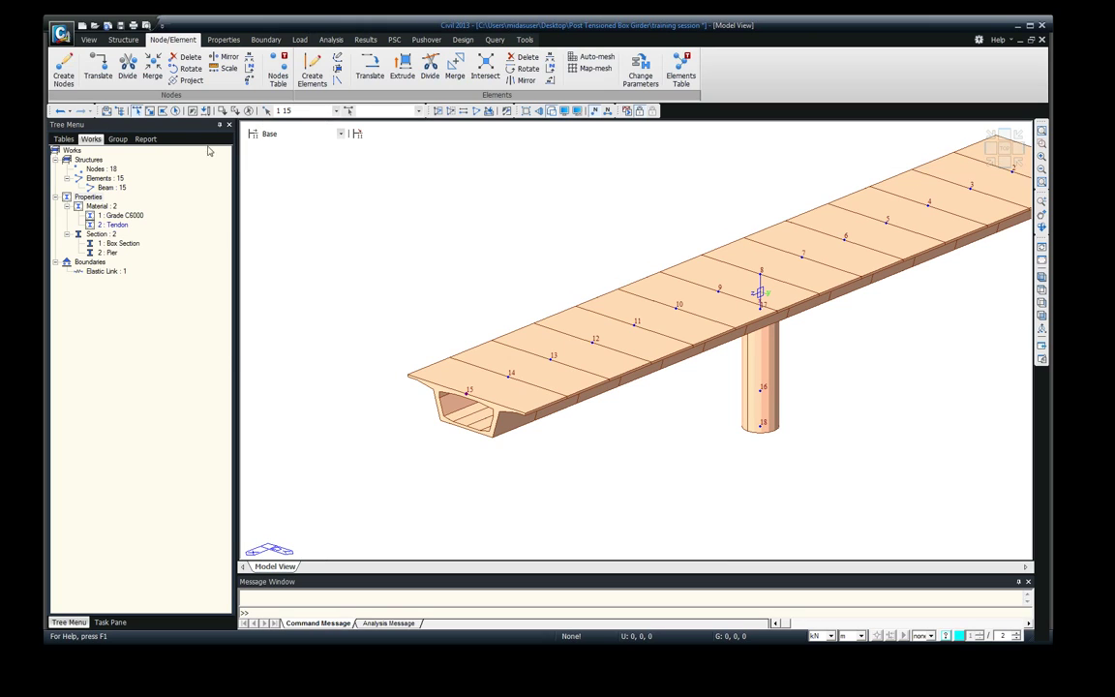
{"action": "left_click", "coordinate": [98, 68]}
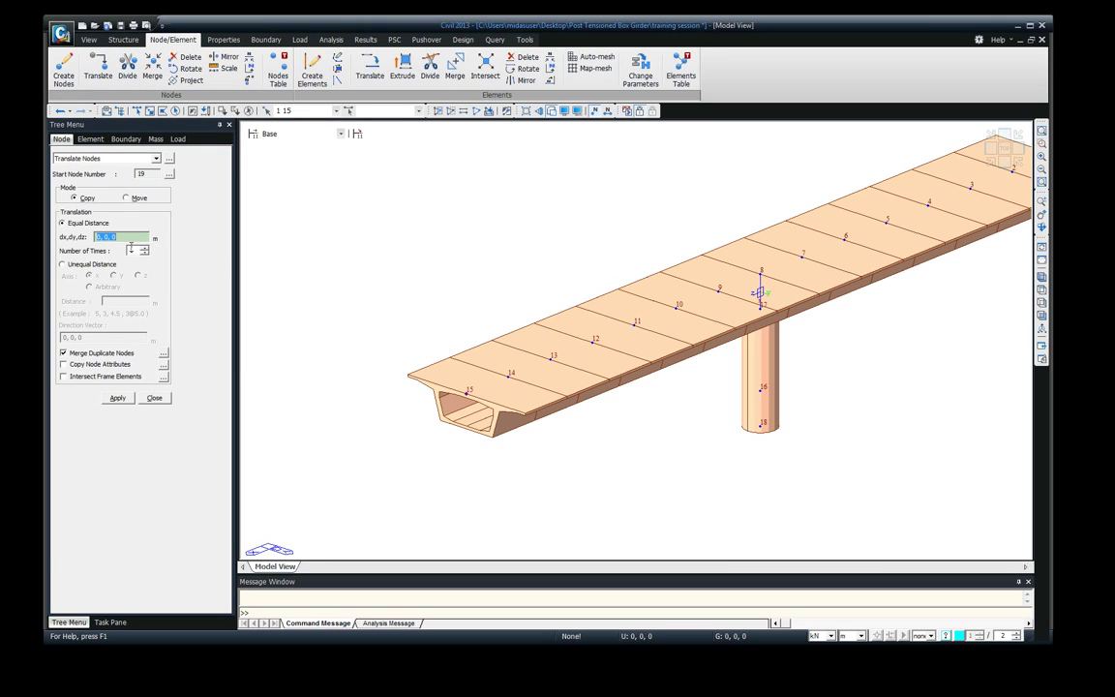
{"action": "left_click", "coordinate": [114, 236]}
{"action": "key", "text": "shift+Left"}
{"action": "left_click", "coordinate": [117, 399]}
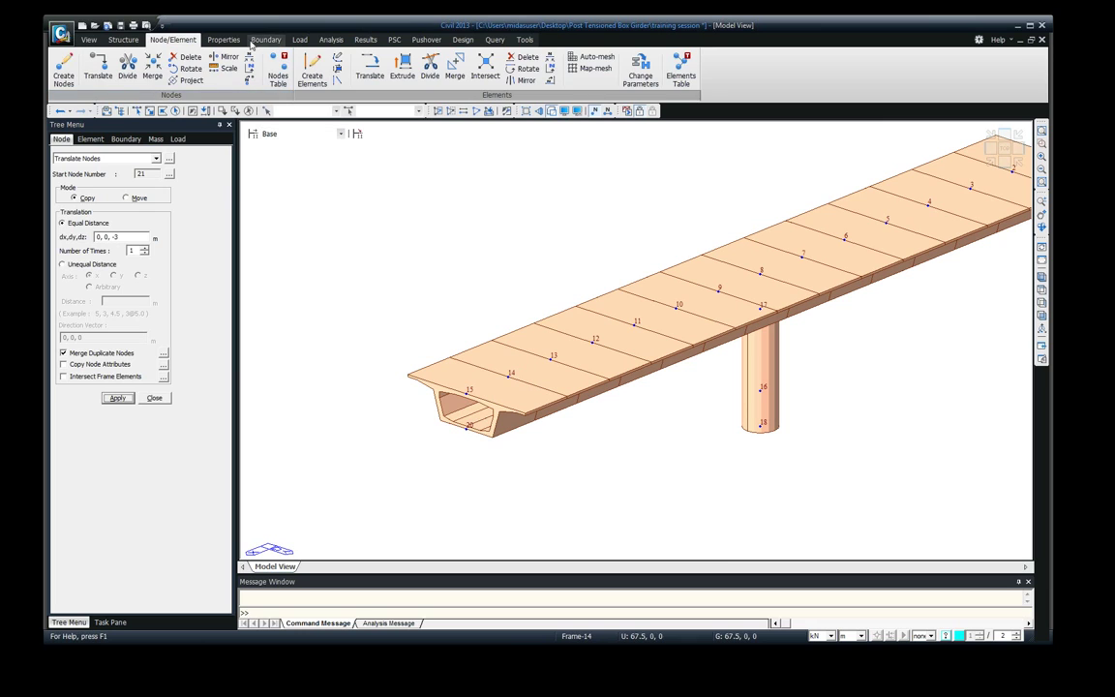
- Connect girder end nodes 15 and 1 to the support nodes beneath them with Rigid type elastic links in the Default boundary group
{"action": "left_click", "coordinate": [221, 40]}
{"action": "left_click", "coordinate": [266, 39]}
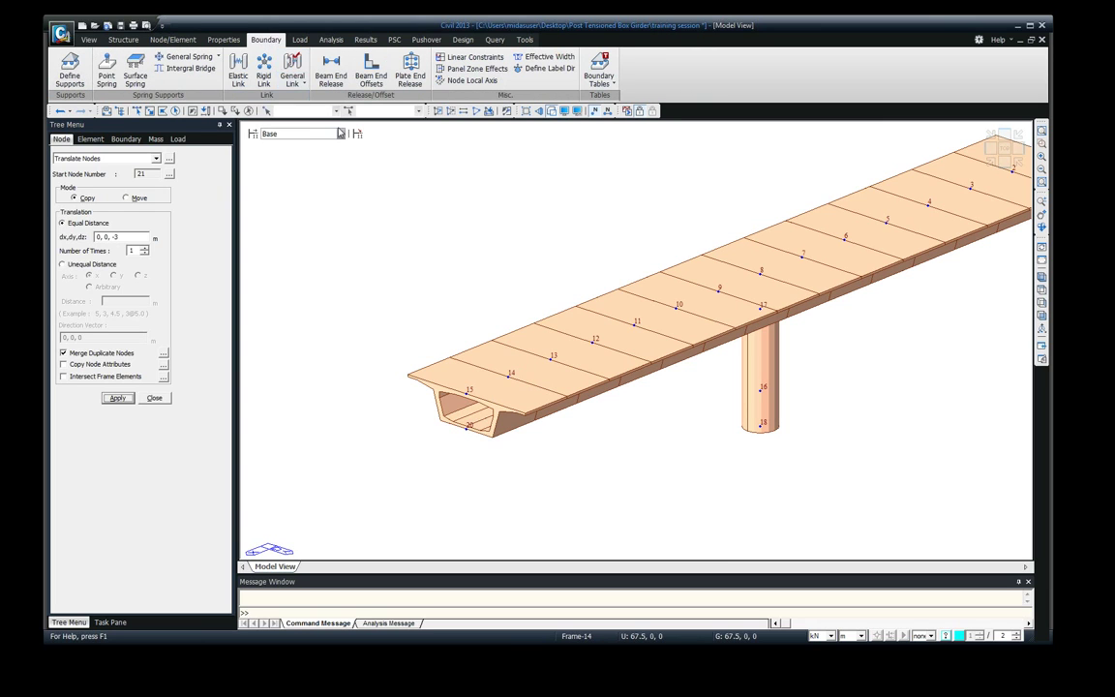
{"action": "left_click", "coordinate": [237, 72]}
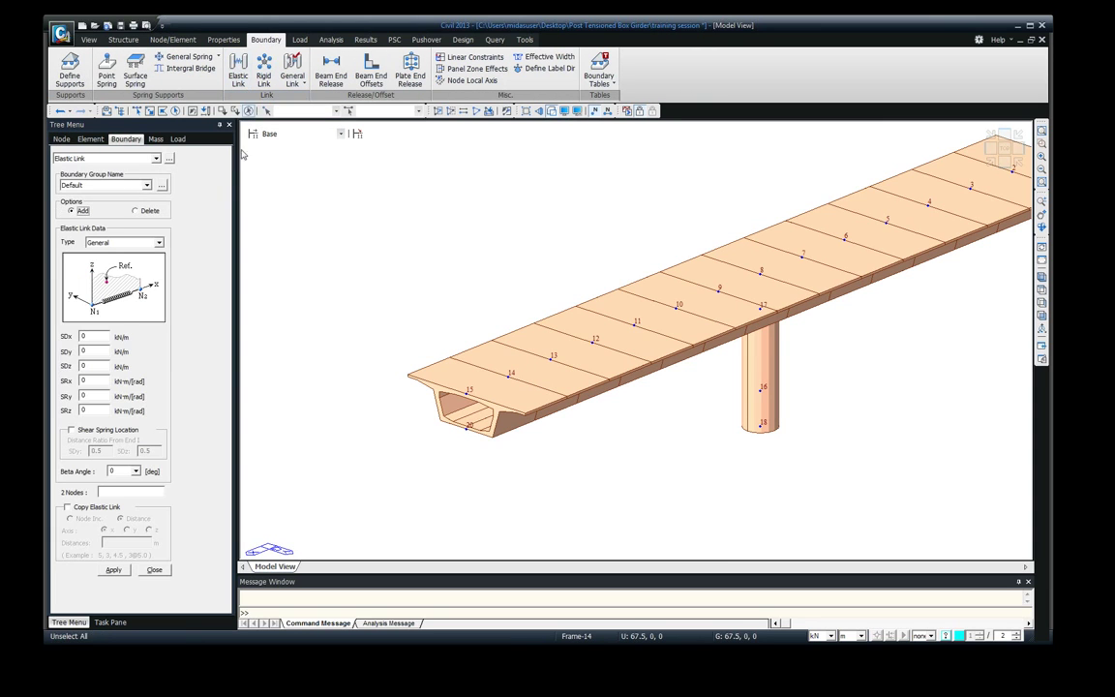
{"action": "left_click", "coordinate": [155, 241]}
{"action": "left_click", "coordinate": [118, 261]}
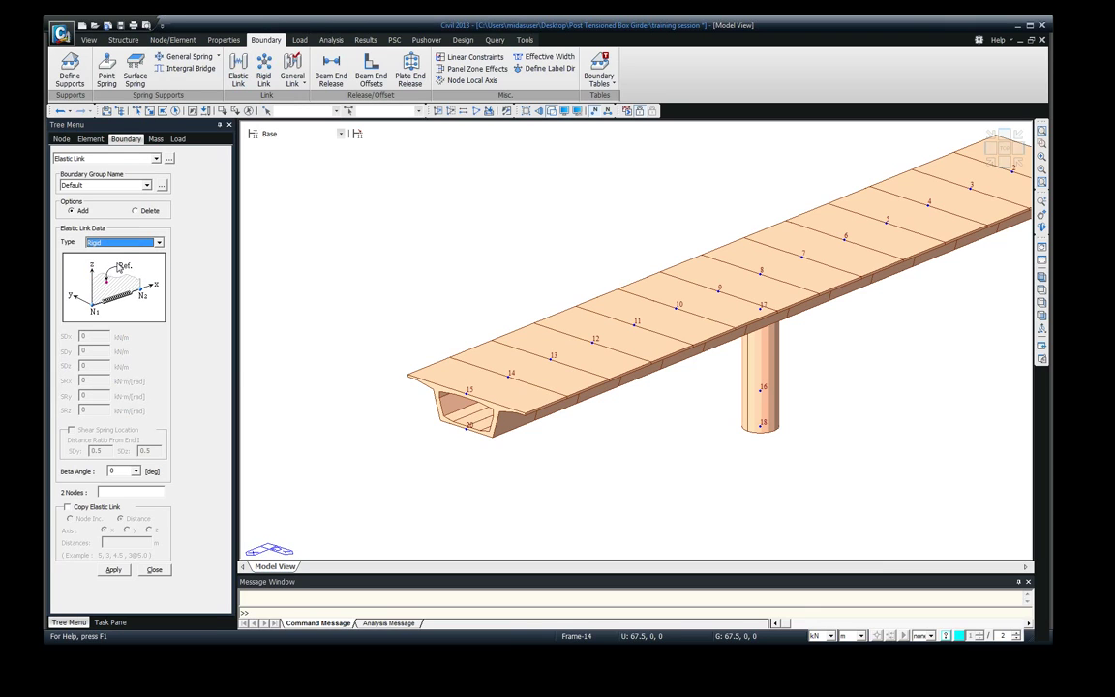
{"action": "left_click", "coordinate": [117, 493]}
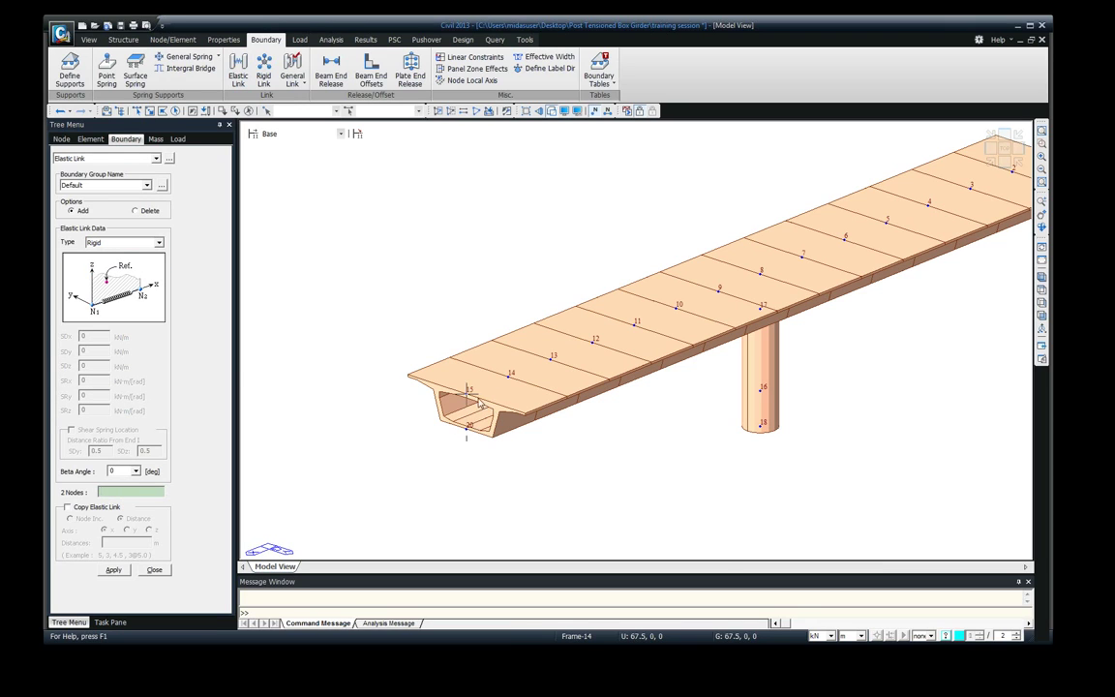
{"action": "middle_click_drag", "start_coordinate": [575, 440], "coordinate": [455, 454]}
{"action": "middle_click_drag", "start_coordinate": [629, 423], "coordinate": [587, 353], "text": "ctrl"}
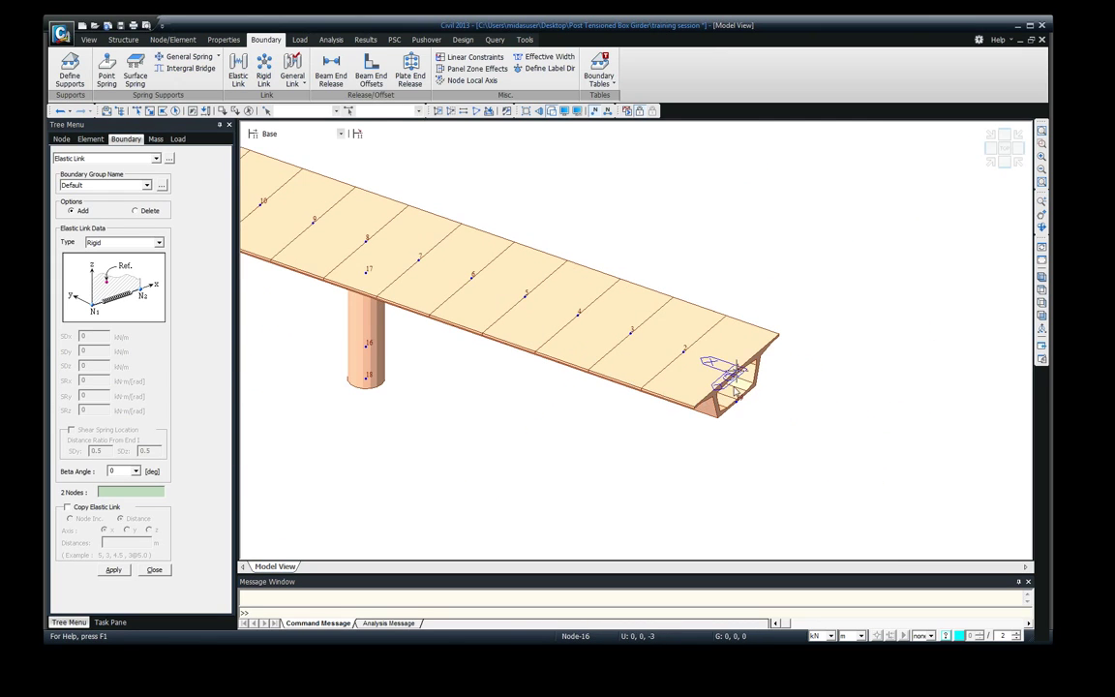
{"action": "left_click", "coordinate": [734, 397]}
{"action": "left_click", "coordinate": [154, 569]}
- Delete the free node 16 at the pier's mid-height and hide the node numbers
{"action": "left_click", "coordinate": [1041, 276]}
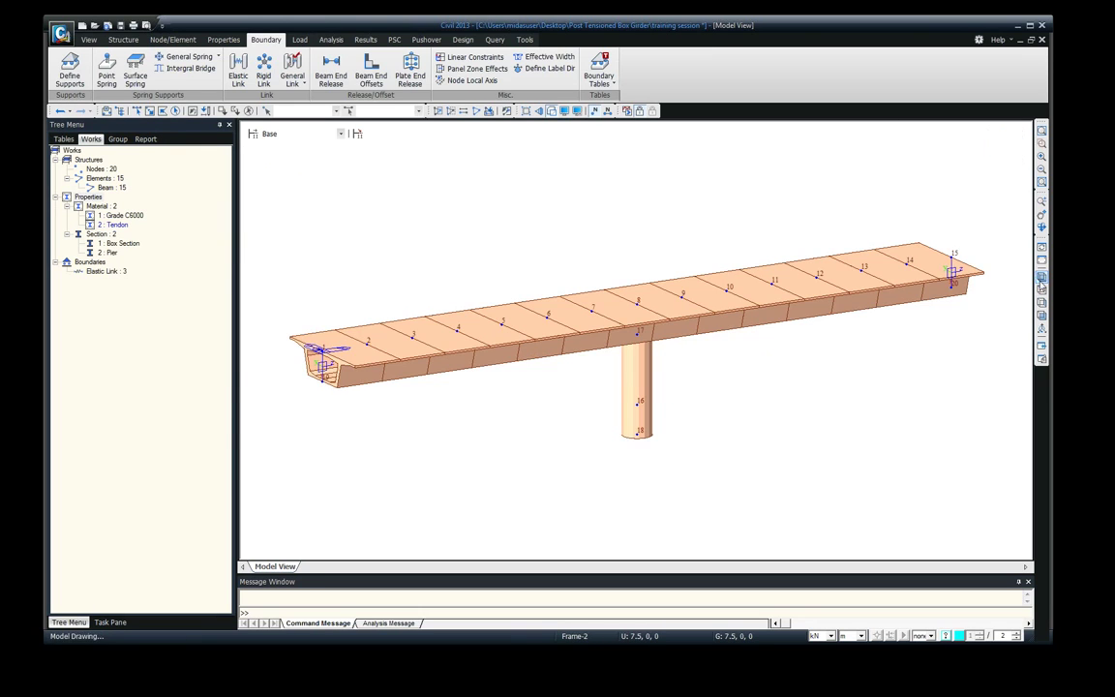
{"action": "middle_click_drag", "start_coordinate": [490, 420], "coordinate": [526, 396]}
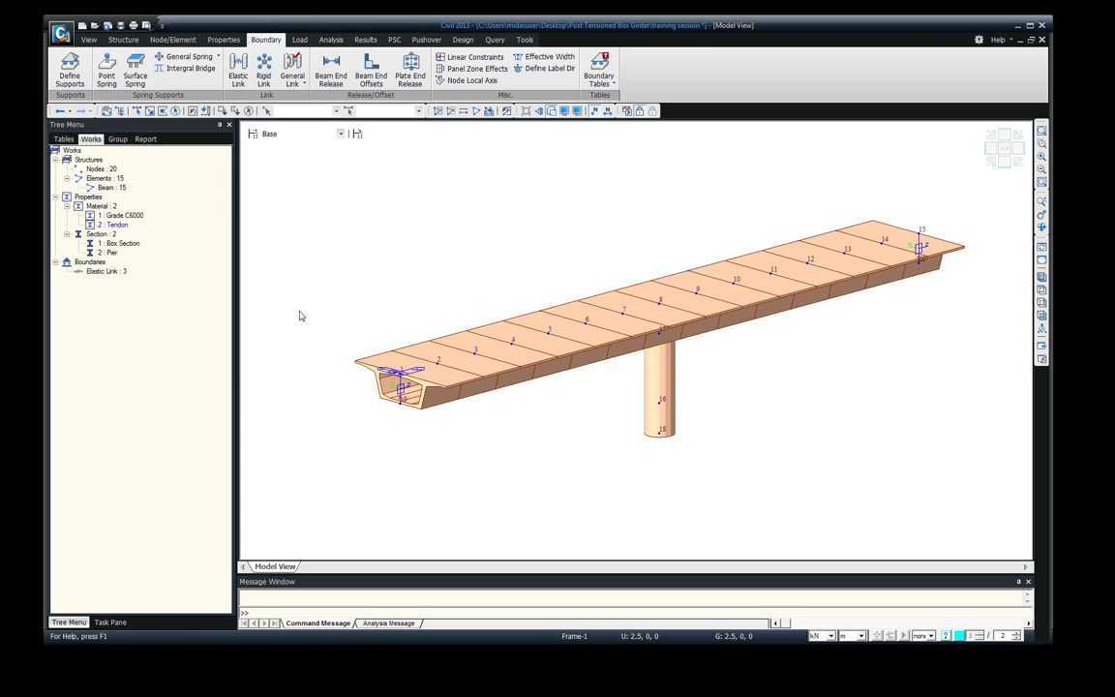
{"action": "mouse_move", "coordinate": [689, 426]}
{"action": "middle_mouse_down"}
{"action": "mouse_move", "coordinate": [672, 402]}
{"action": "mouse_move", "coordinate": [677, 426]}
{"action": "middle_mouse_up"}
{"action": "scroll", "coordinate": [677, 426], "scroll_direction": "up", "scroll_amount": 5}
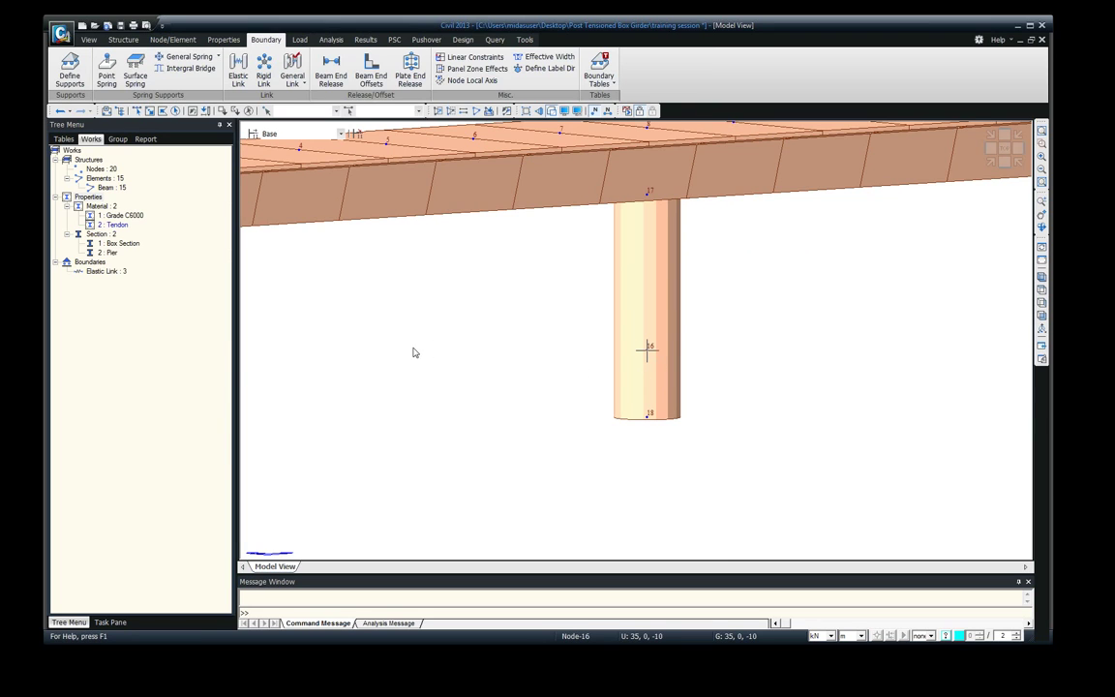
{"action": "middle_click_drag", "start_coordinate": [566, 335], "coordinate": [507, 443]}
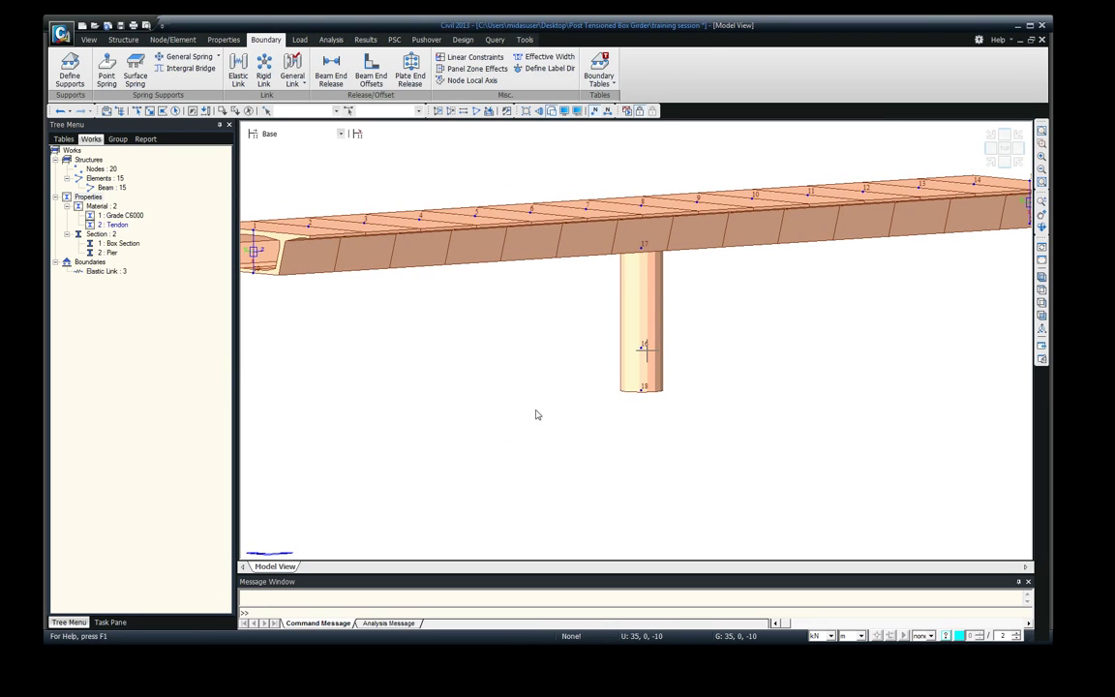
{"action": "middle_click_drag", "start_coordinate": [588, 410], "coordinate": [496, 388]}
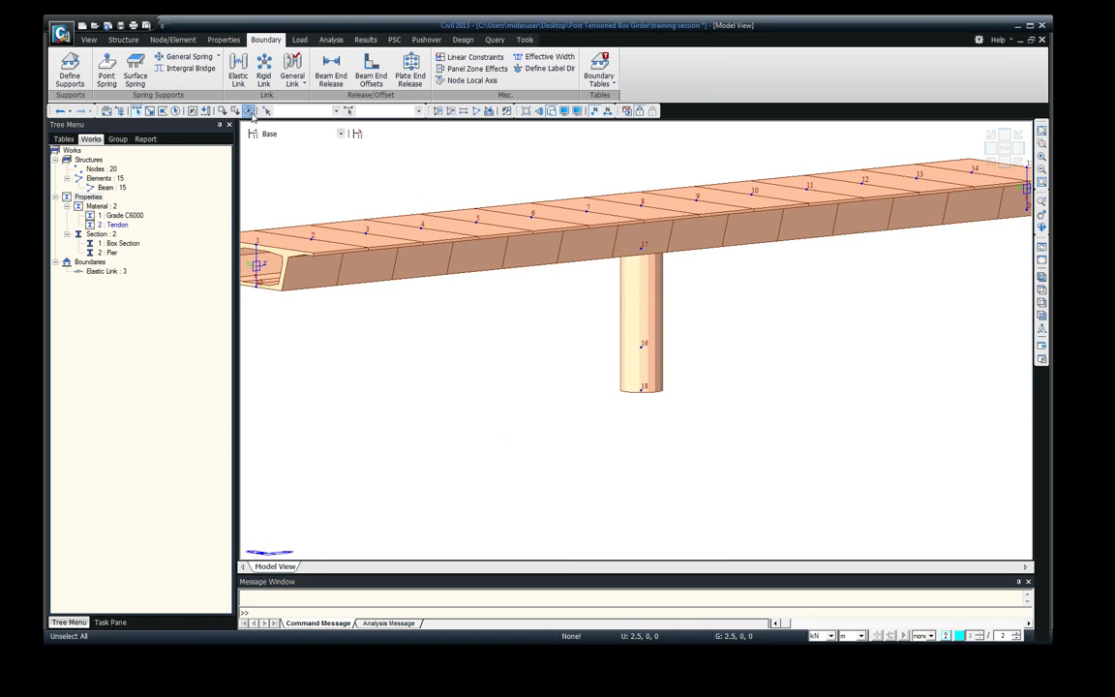
{"action": "left_click", "coordinate": [642, 344]}
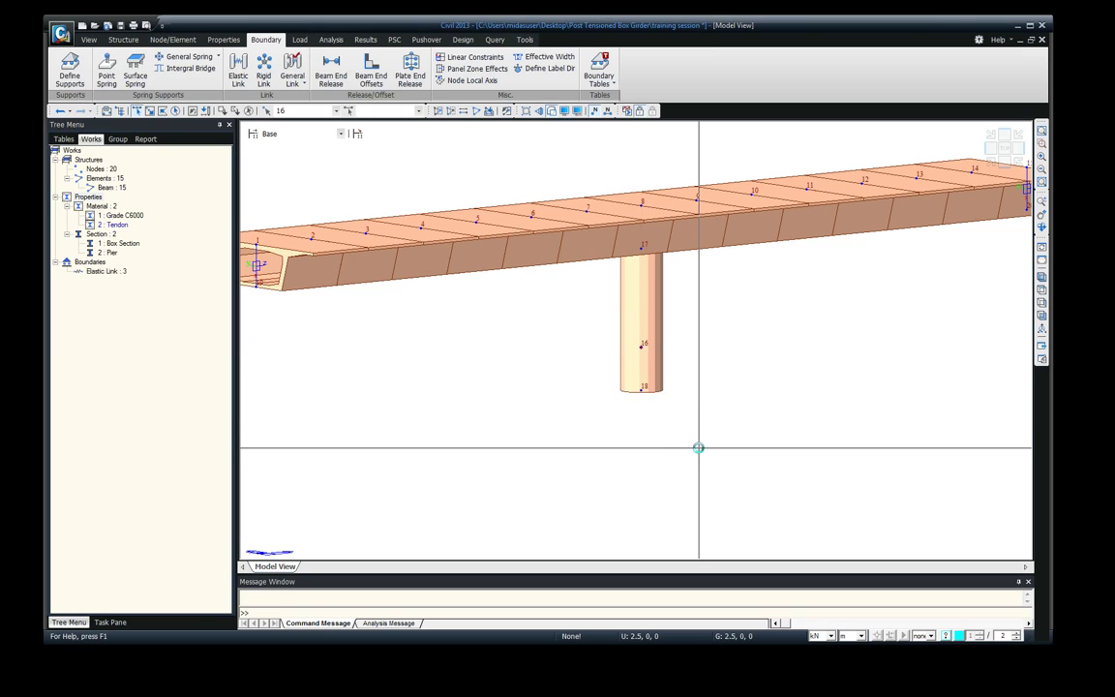
{"action": "key", "text": "Delete"}
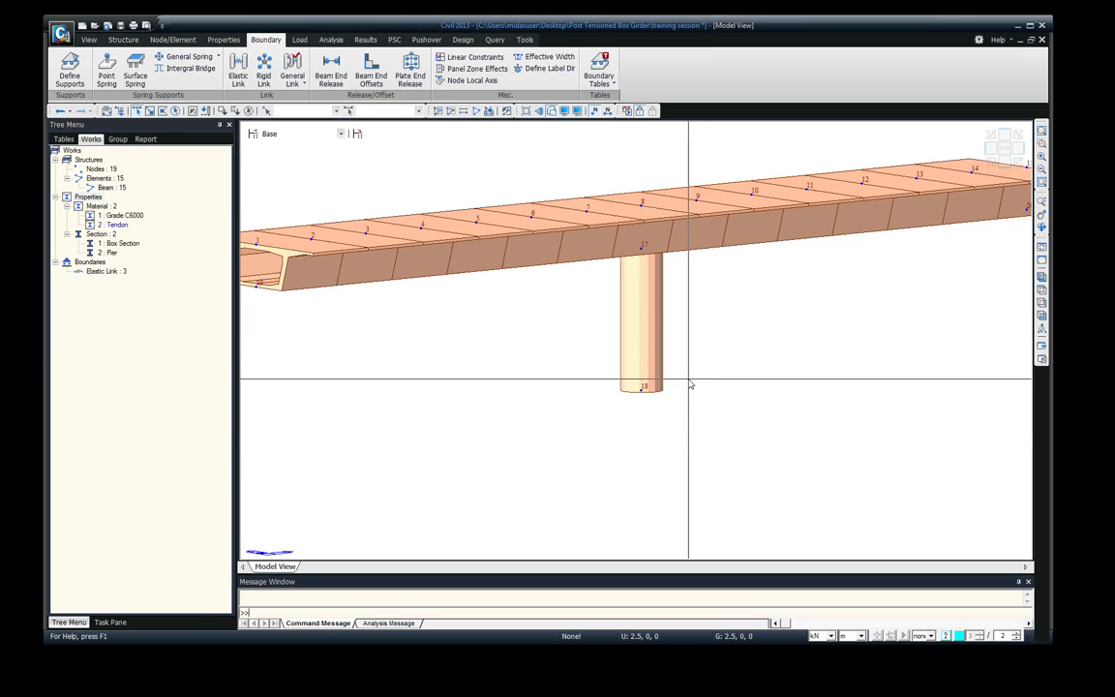
{"action": "middle_click_drag", "start_coordinate": [560, 437], "coordinate": [513, 453], "text": "ctrl"}
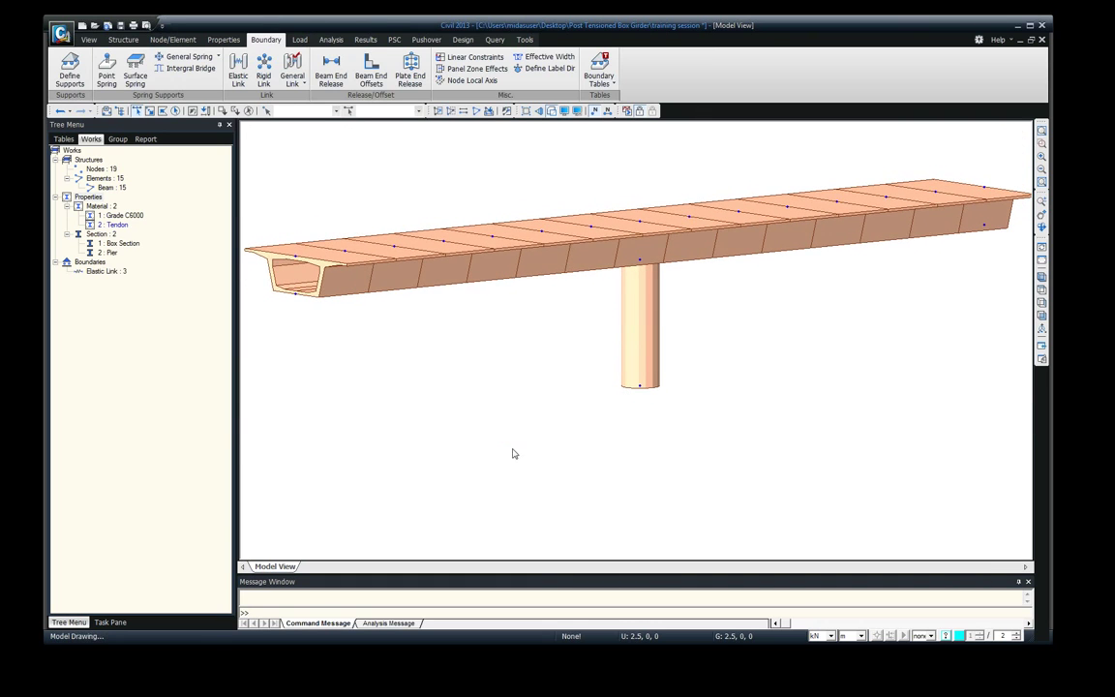
{"action": "left_click", "coordinate": [598, 112]}
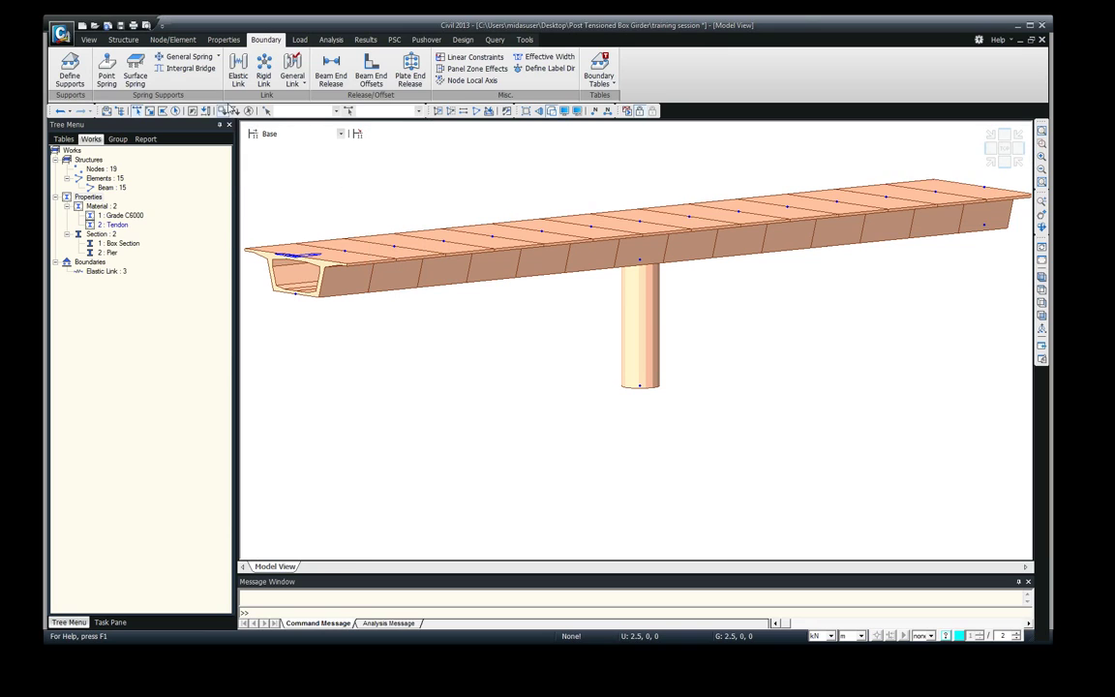
- Add supports restraining Dy and Dz at nodes 19 and 20 below the girder ends, in the Default boundary group
{"action": "left_click", "coordinate": [68, 71]}
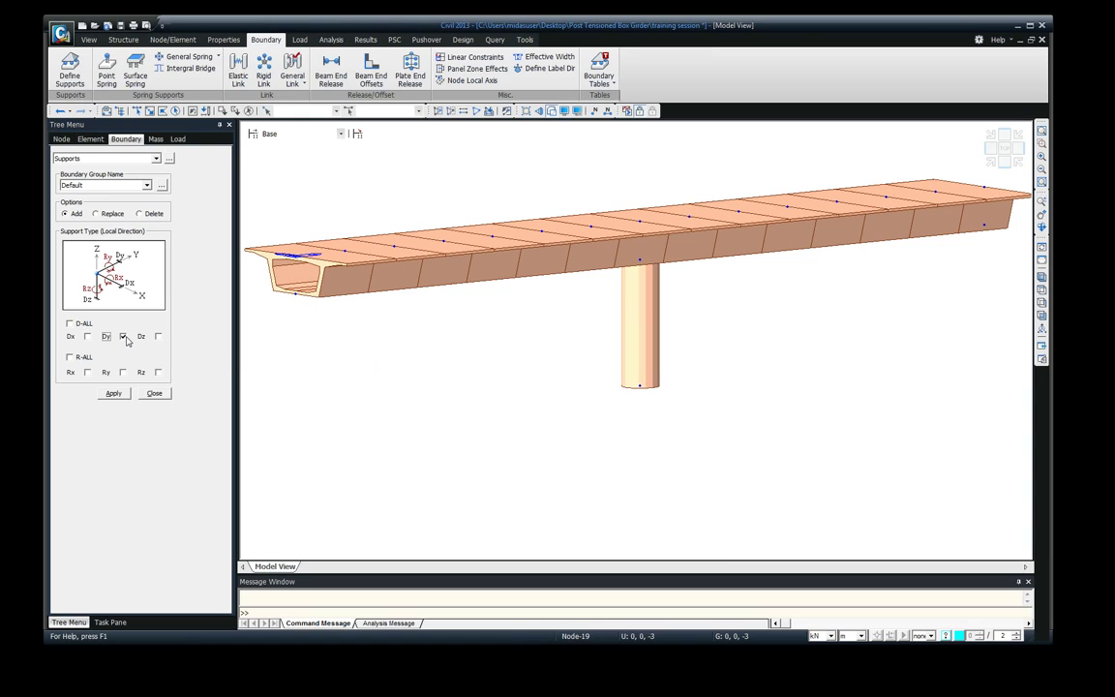
{"action": "left_click", "coordinate": [159, 337]}
{"action": "left_click", "coordinate": [145, 113]}
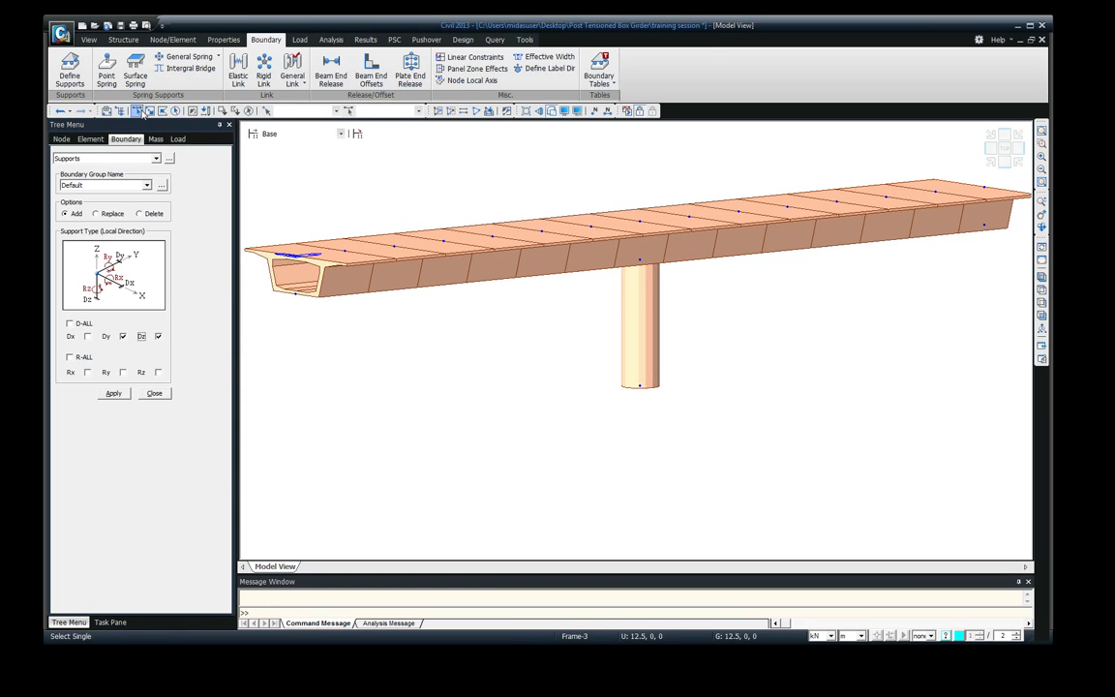
{"action": "left_click", "coordinate": [983, 225]}
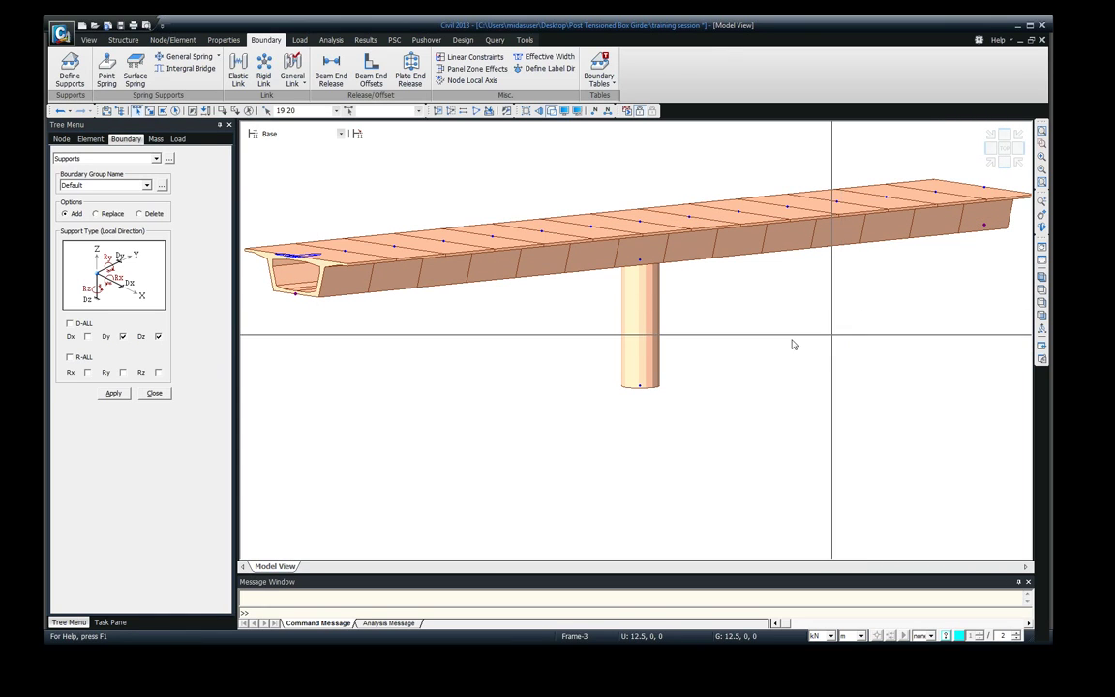
{"action": "left_click", "coordinate": [114, 394]}
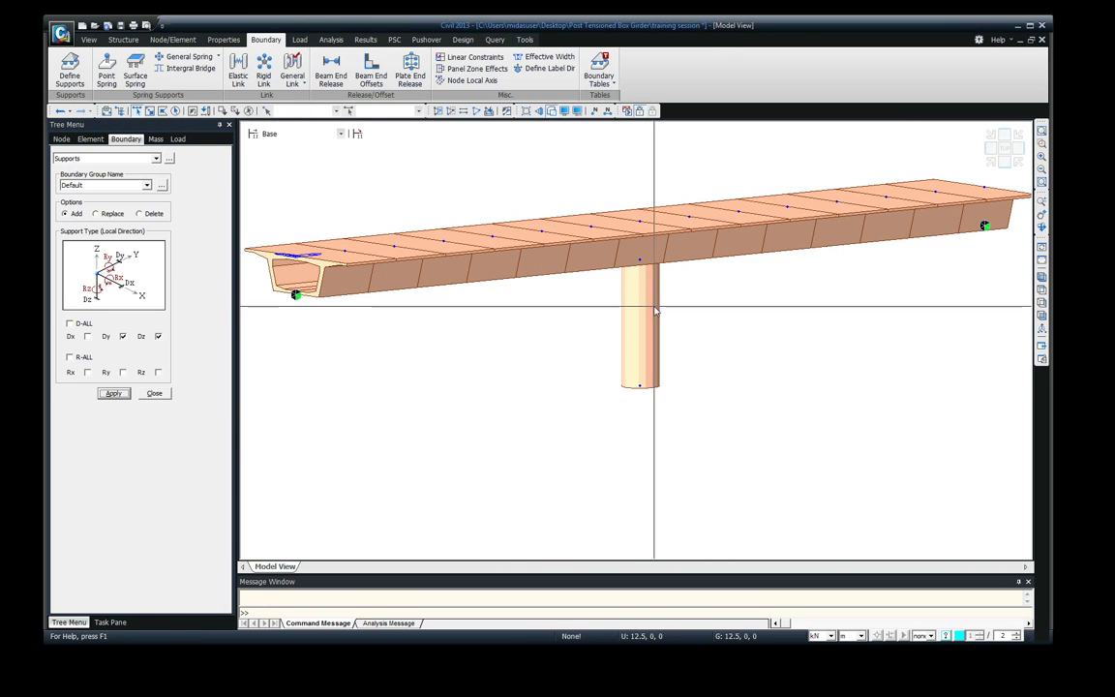
- Add a fully fixed support with D-ALL and R-ALL at pier-base node 18
{"action": "left_click", "coordinate": [641, 387]}
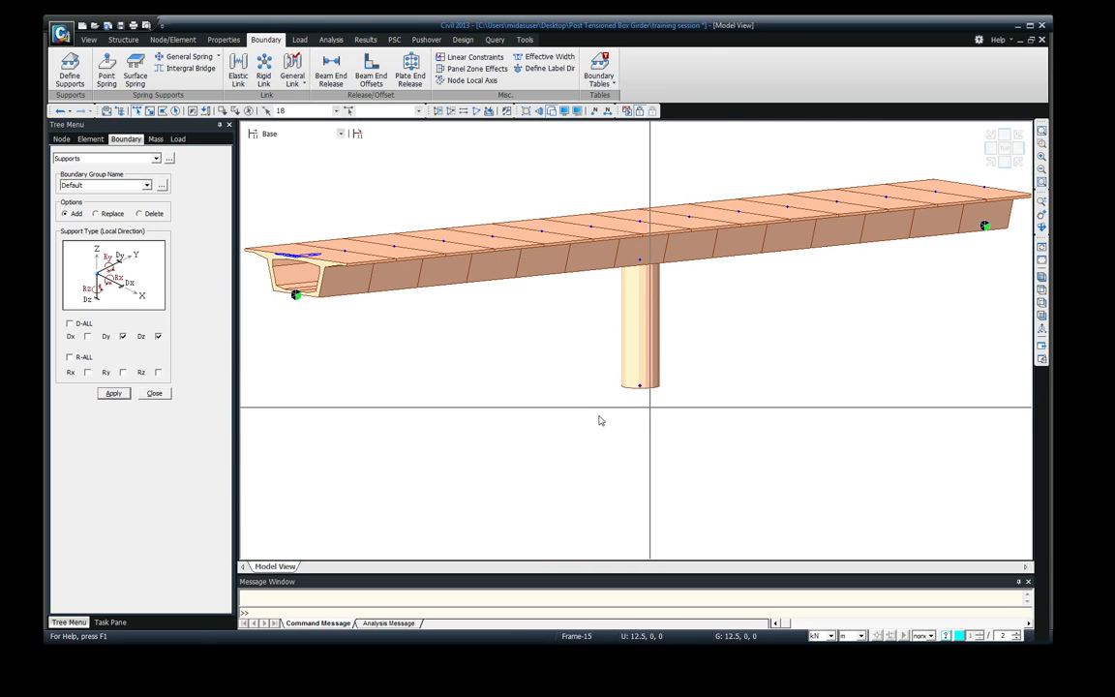
{"action": "left_click", "coordinate": [70, 325]}
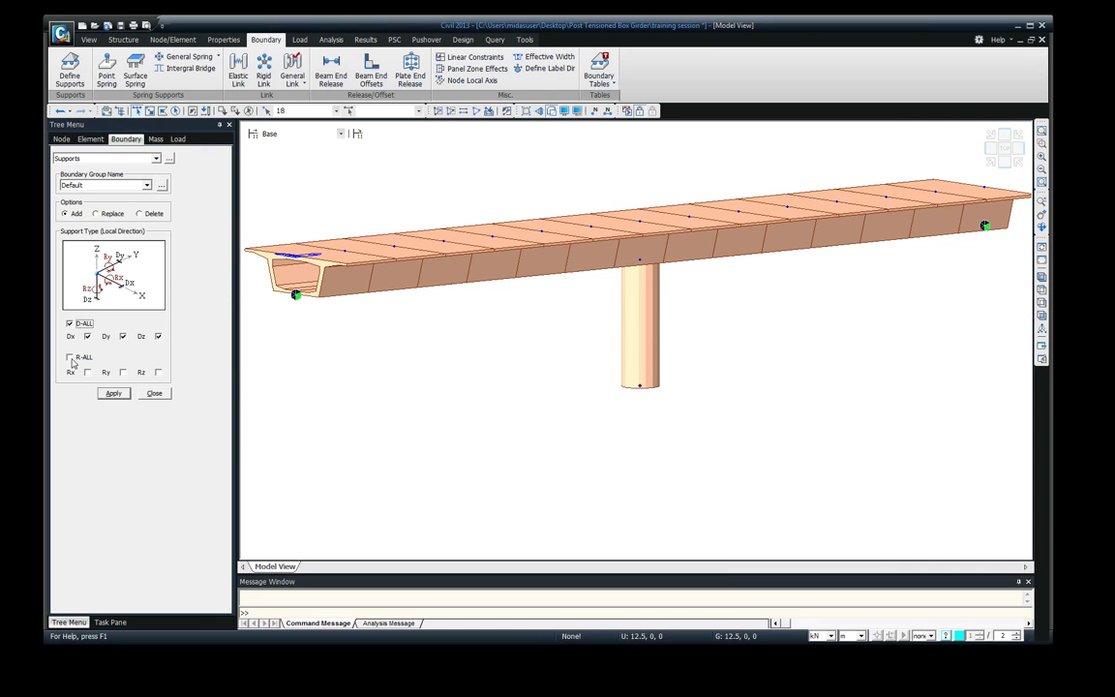
{"action": "left_click", "coordinate": [70, 358]}
{"action": "left_click", "coordinate": [113, 393]}
{"action": "left_click", "coordinate": [155, 393]}
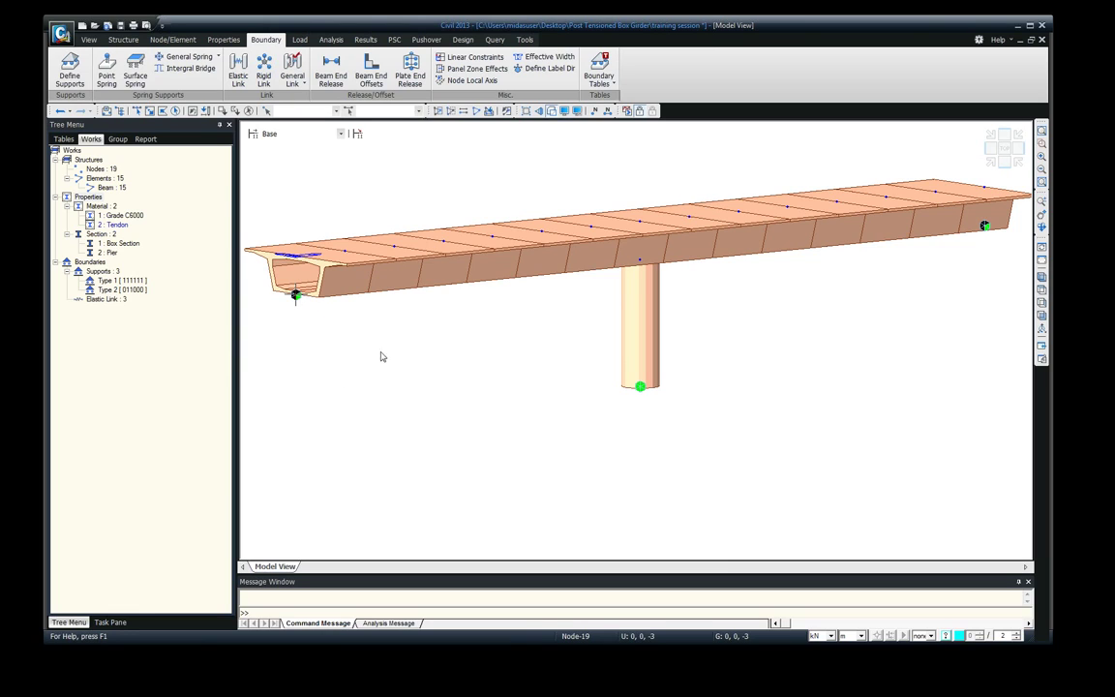
- Start a time-dependent compressive strength material named C 6000, using the CEB-FIP code for strength development
{"action": "mouse_move", "coordinate": [368, 345]}
{"action": "mouse_move", "coordinate": [276, 312]}
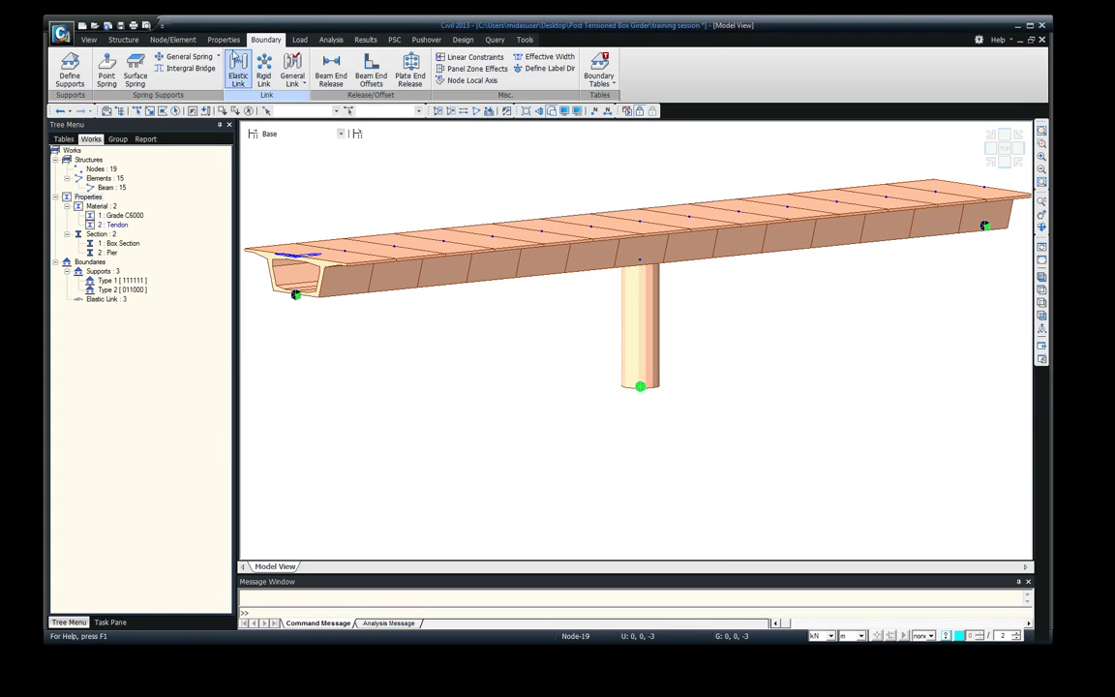
{"action": "left_click", "coordinate": [224, 41]}
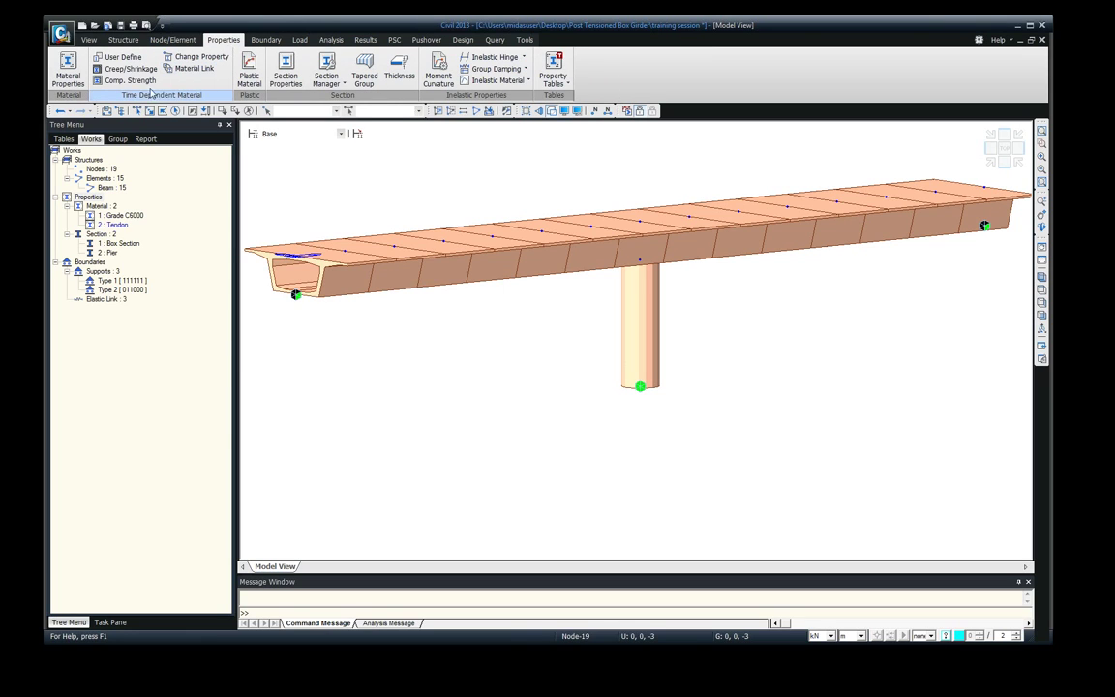
{"action": "left_click", "coordinate": [116, 81]}
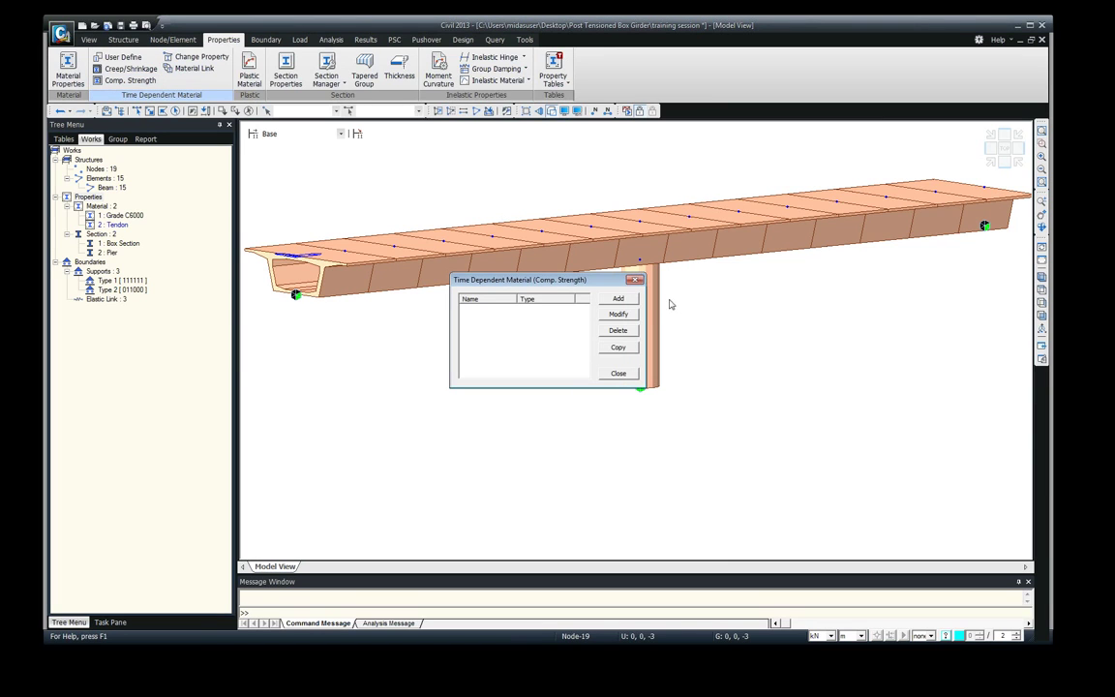
{"action": "left_click", "coordinate": [620, 299]}
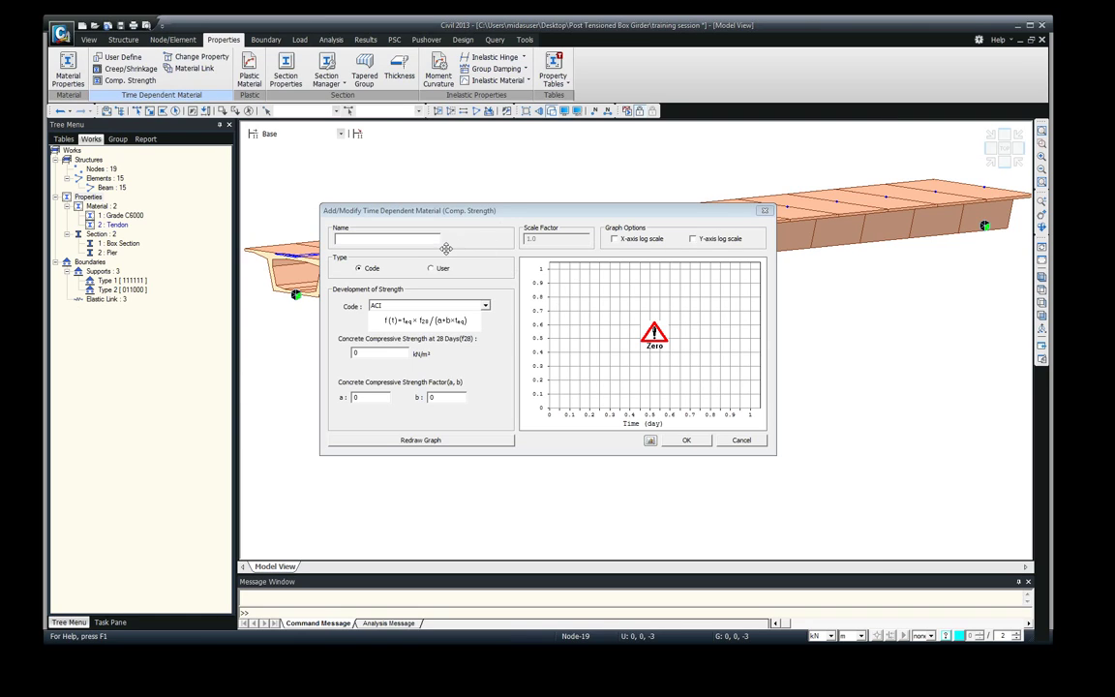
{"action": "left_click", "coordinate": [415, 249]}
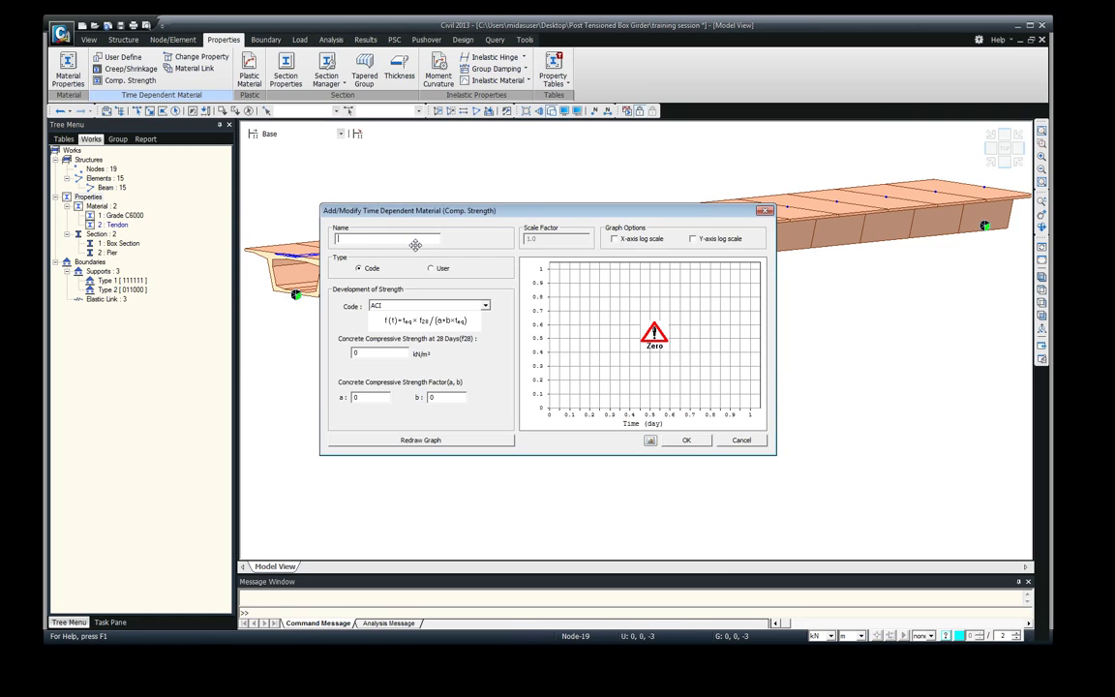
{"action": "type", "text": "C 6000"}
{"action": "left_click", "coordinate": [485, 307]}
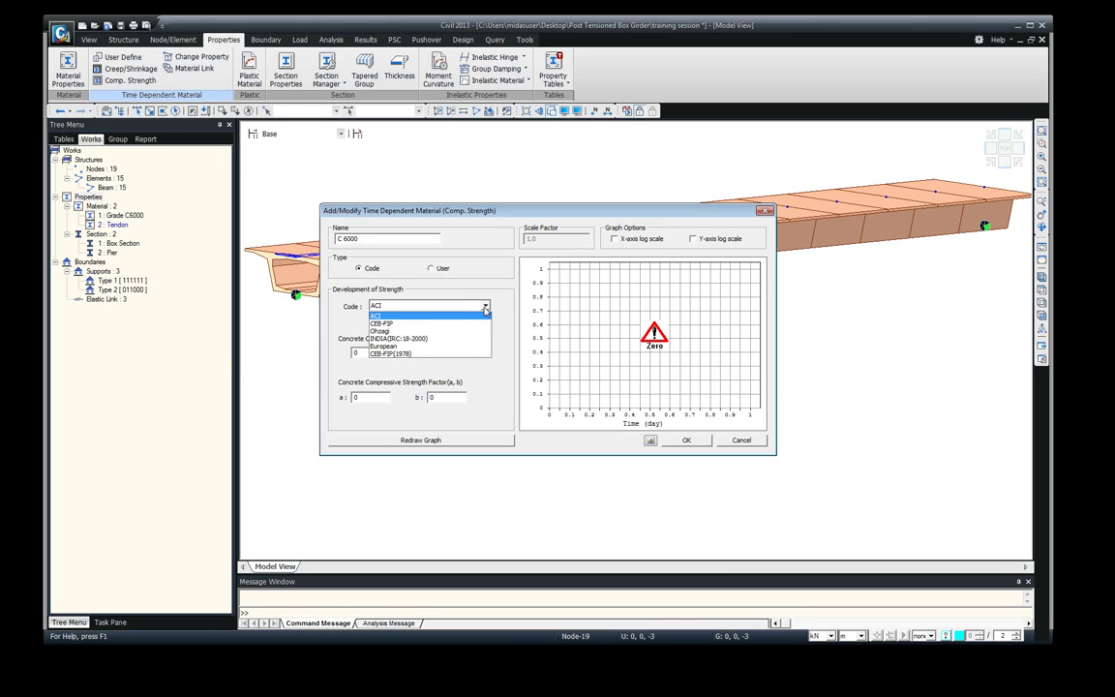
{"action": "left_click", "coordinate": [456, 325]}
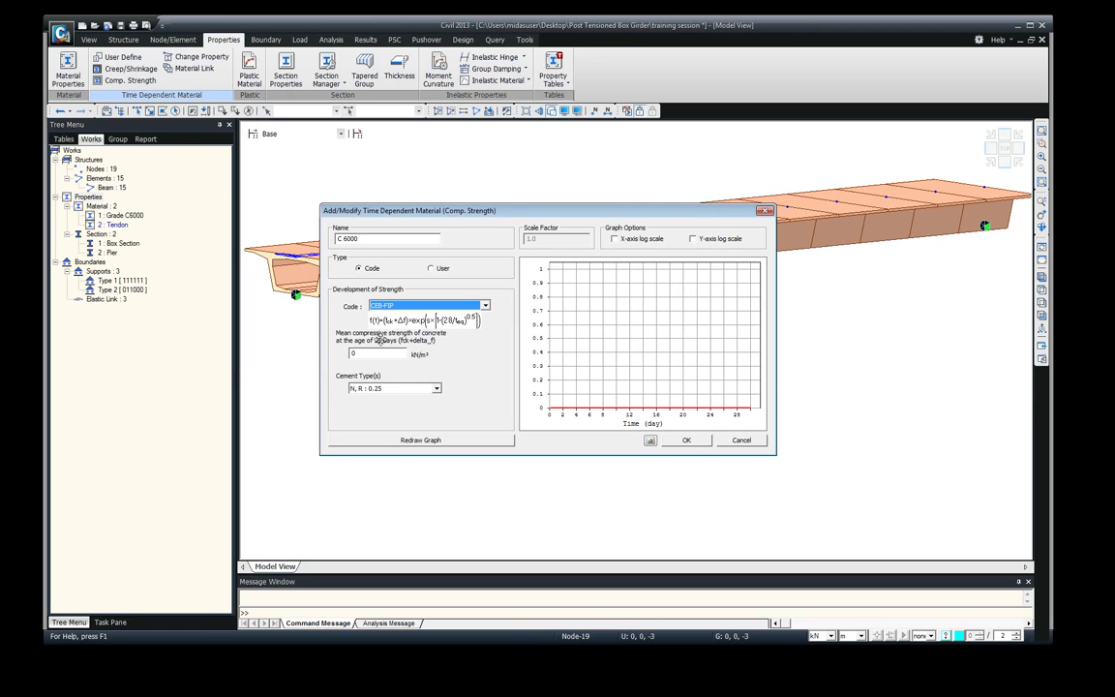
- Set the mean 28-day compressive strength to 49368 kN/m², redraw the strength curve and save the material
{"action": "key", "text": "Tab"}
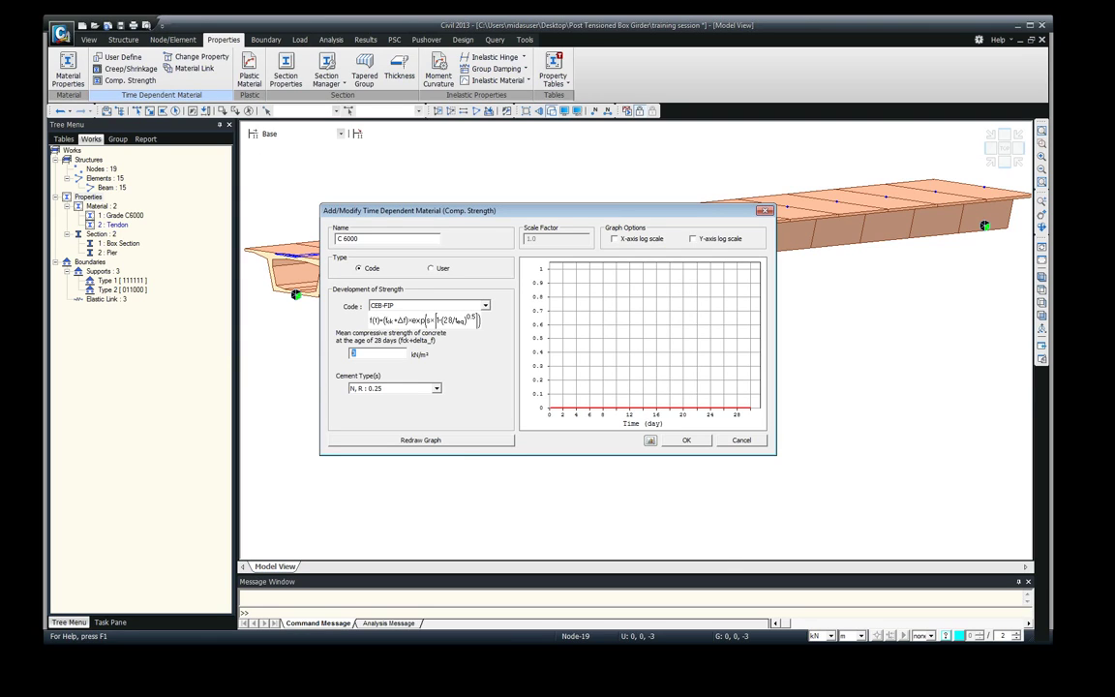
{"action": "type", "text": "49368"}
{"action": "left_click", "coordinate": [435, 443]}
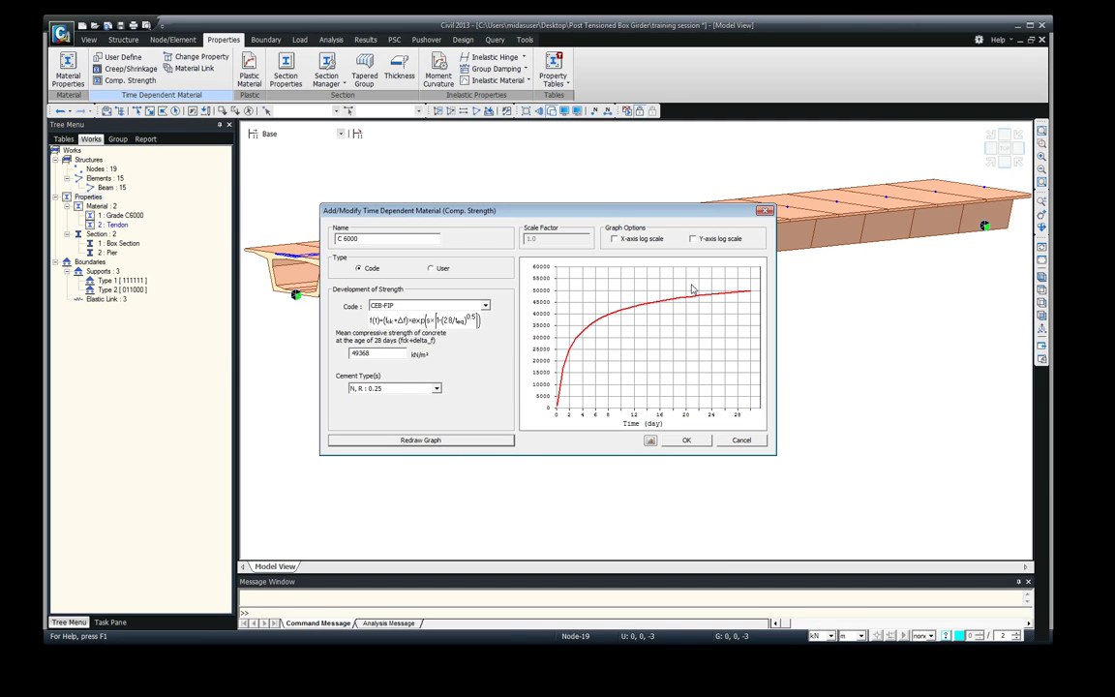
{"action": "left_click", "coordinate": [686, 441]}
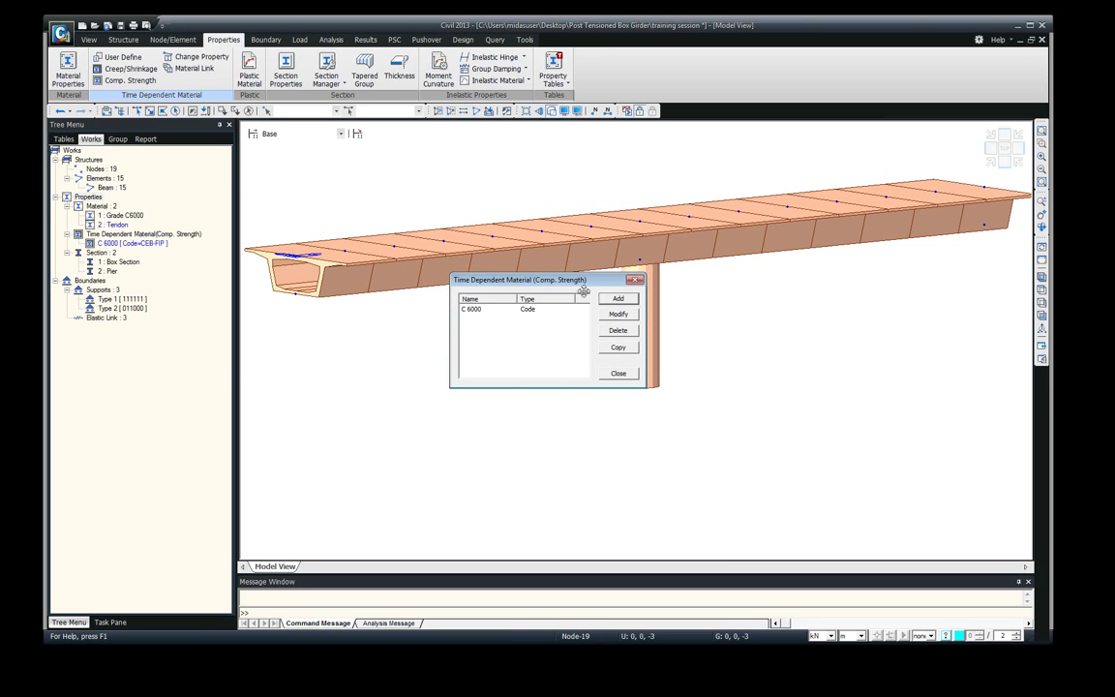
{"action": "left_click", "coordinate": [620, 370]}
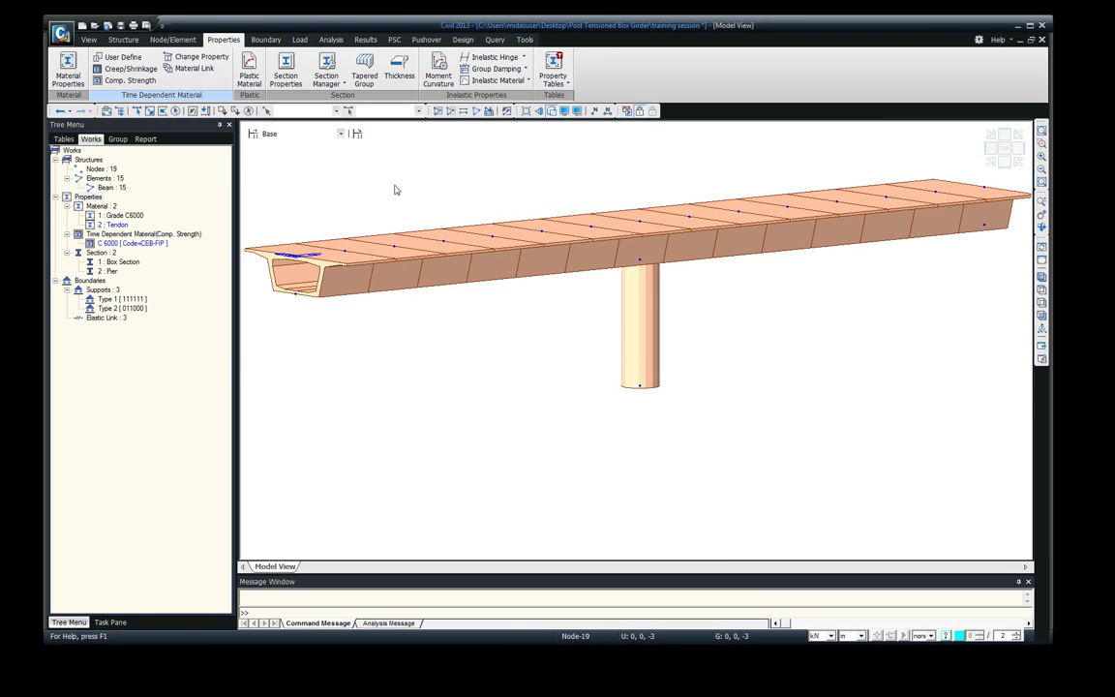
- Start a creep/shrinkage time-dependent material named C 6000 with the CEB-FIP(1990) code
{"action": "left_click", "coordinate": [141, 70]}
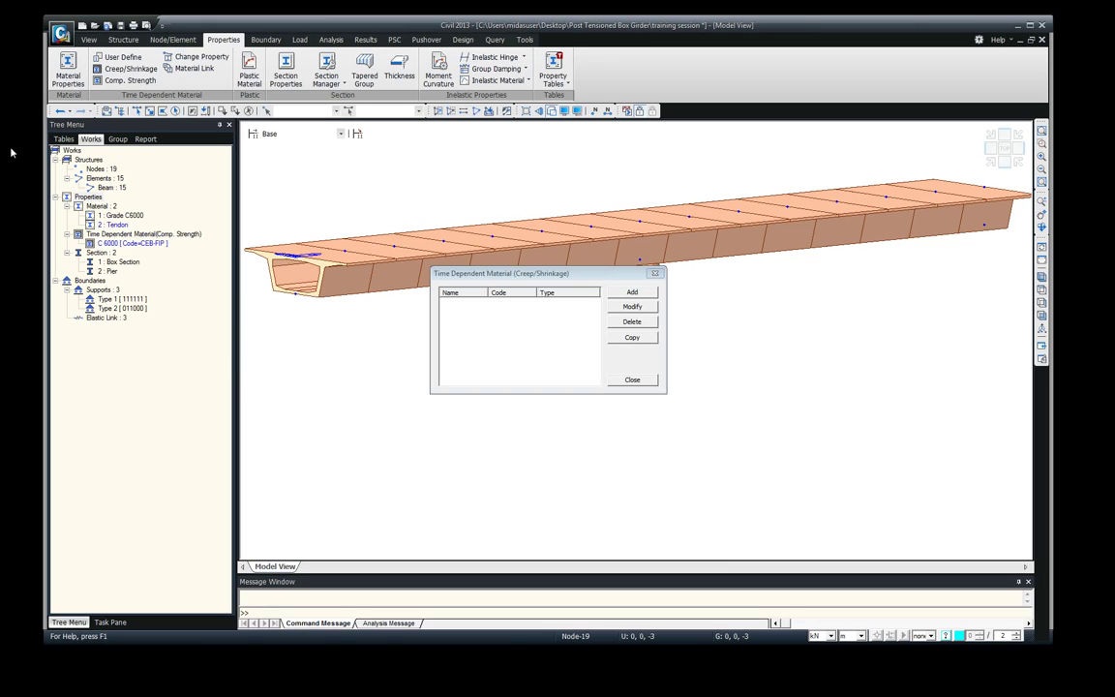
{"action": "left_click", "coordinate": [632, 292]}
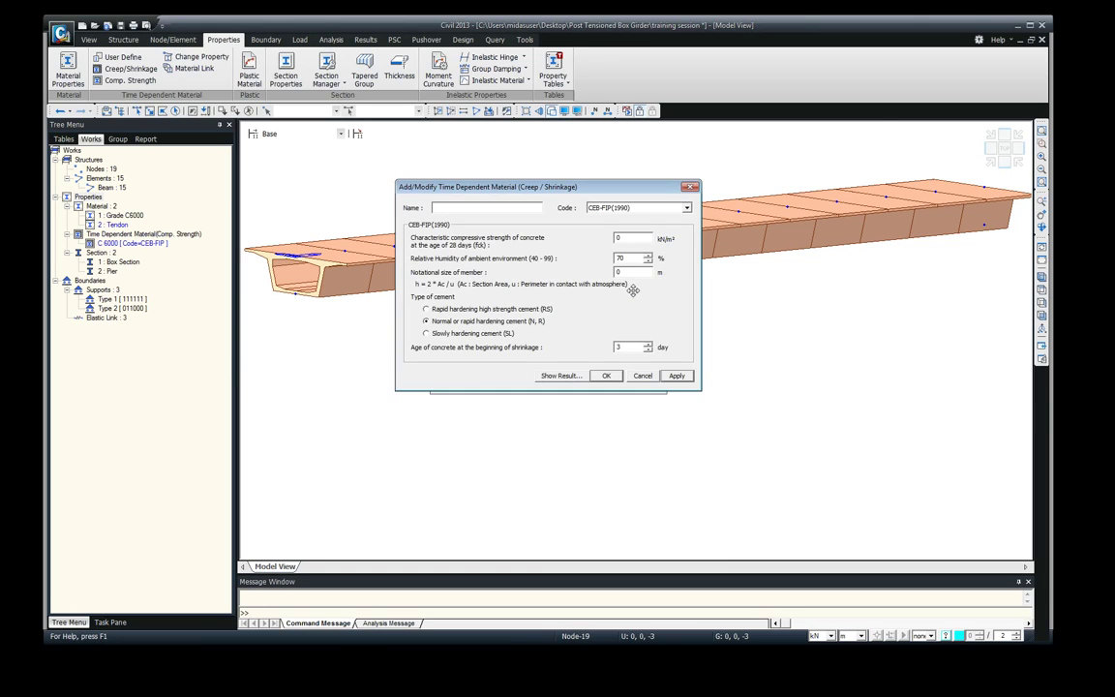
{"action": "left_click", "coordinate": [686, 209]}
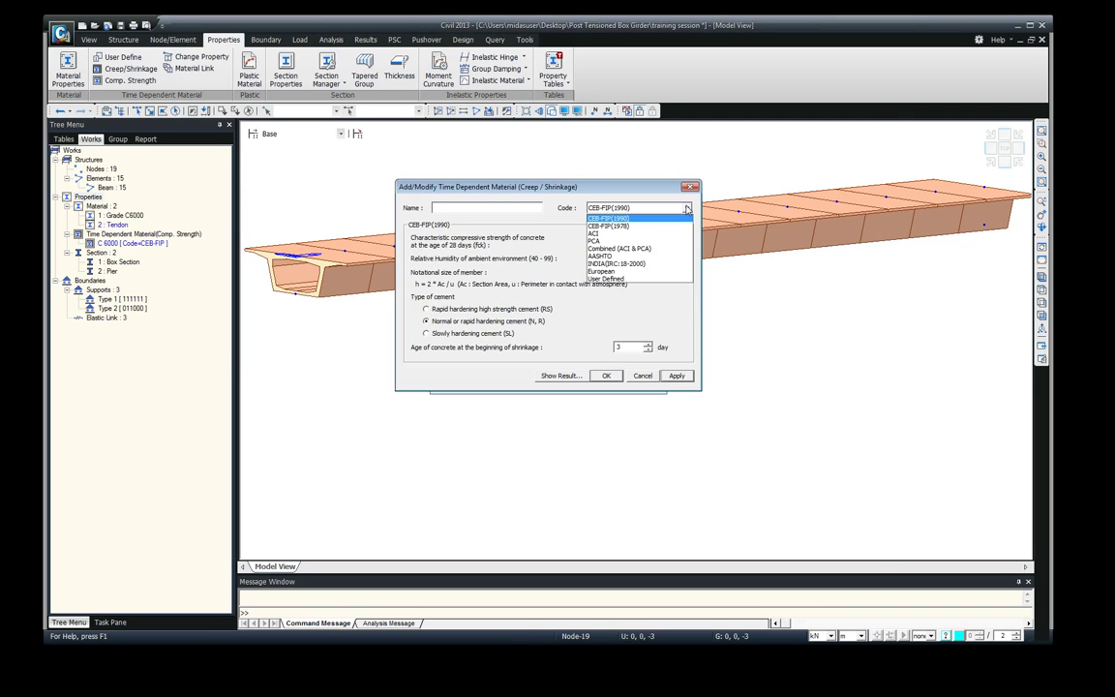
{"action": "left_click", "coordinate": [609, 218]}
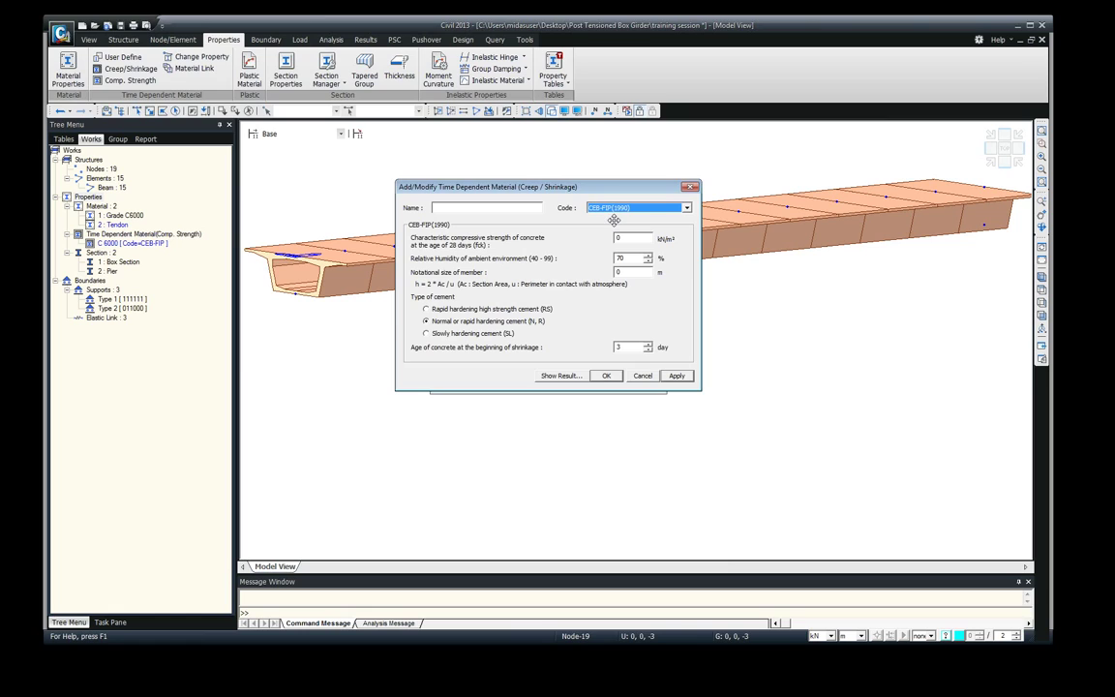
{"action": "left_click", "coordinate": [453, 209]}
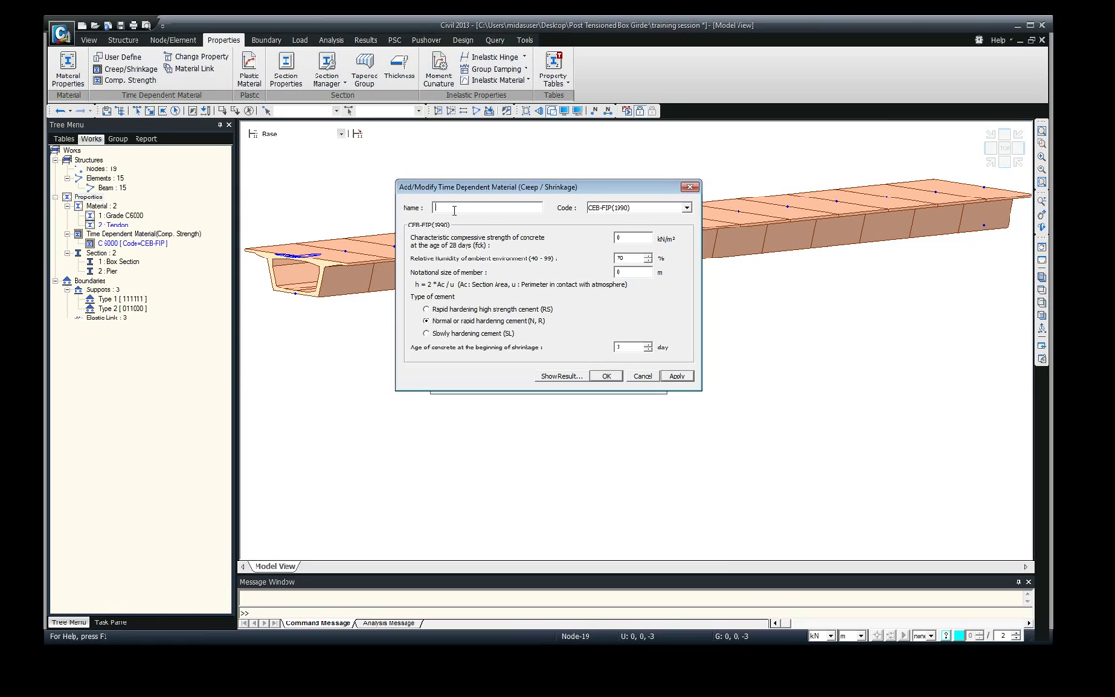
{"action": "type", "text": "C6000"}
{"action": "key", "text": "Left"}
{"action": "key", "text": "Left"}
{"action": "key", "text": "Left"}
{"action": "key", "text": "Left"}
- Set the creep/shrinkage material's 28-day characteristic strength to 413668 kN/m² and its notational member size to 0.3 m
{"action": "double_click", "coordinate": [632, 237]}
{"action": "type", "text": "413668"}
{"action": "double_click", "coordinate": [633, 272]}
{"action": "type", "text": "0.3"}
- Check the creep coefficient and shrinkage strain curves, and save the C 6000 creep/shrinkage material
{"action": "left_click", "coordinate": [560, 376]}
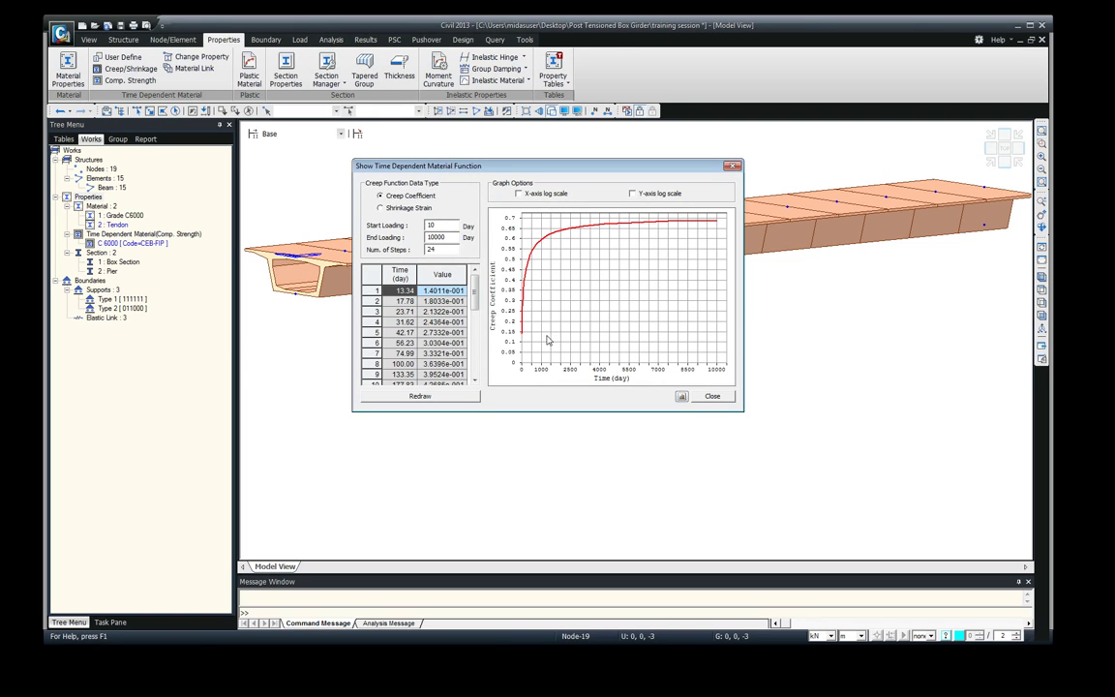
{"action": "left_click", "coordinate": [381, 208]}
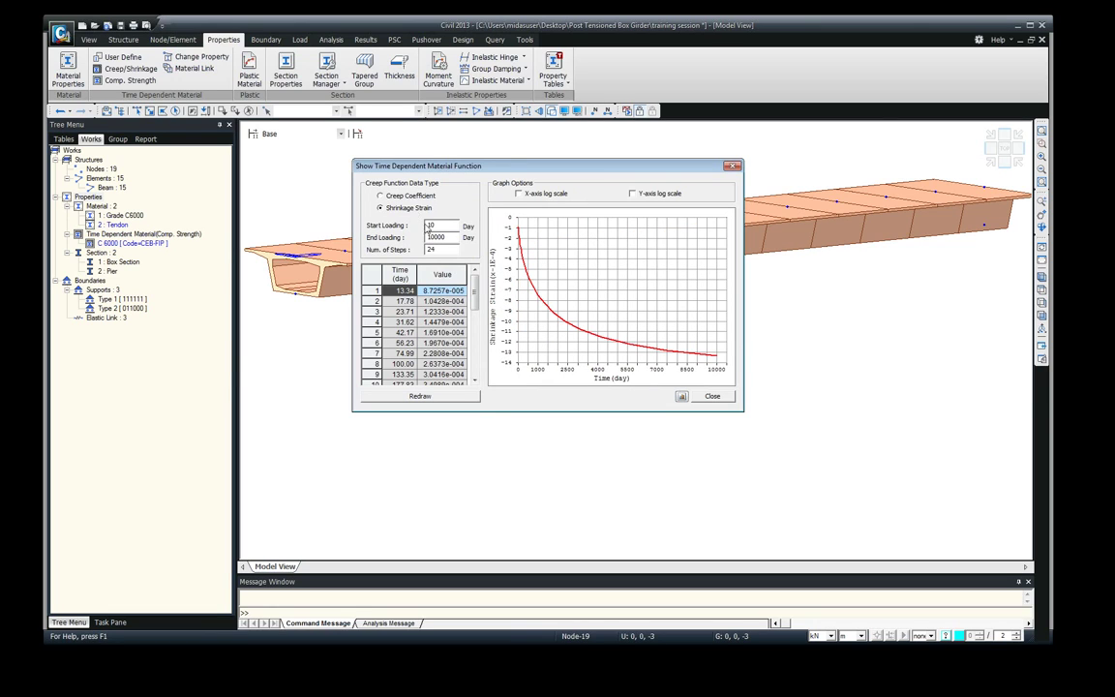
{"action": "left_click", "coordinate": [710, 398]}
{"action": "left_click", "coordinate": [712, 395]}
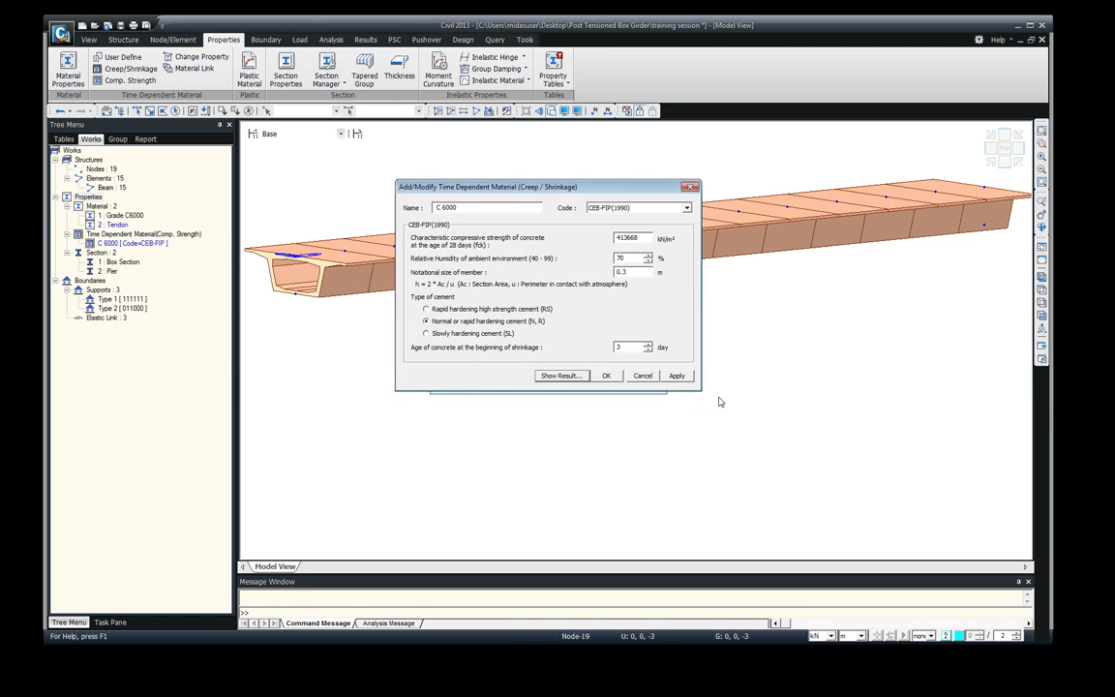
{"action": "left_click", "coordinate": [606, 375]}
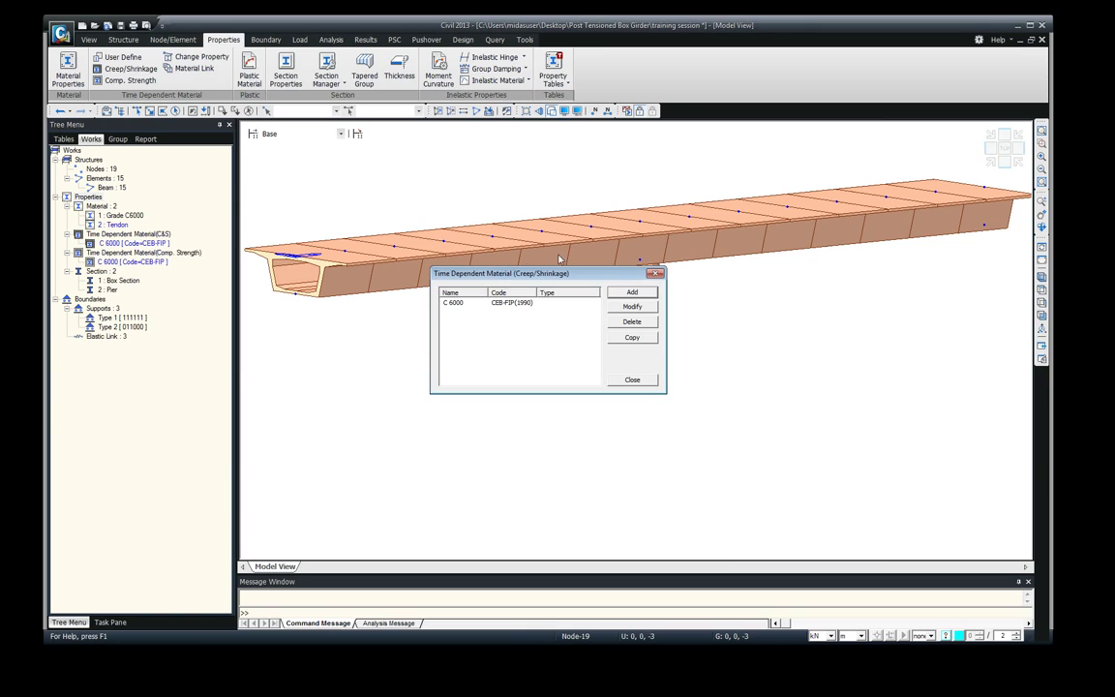
{"action": "left_click", "coordinate": [656, 273]}
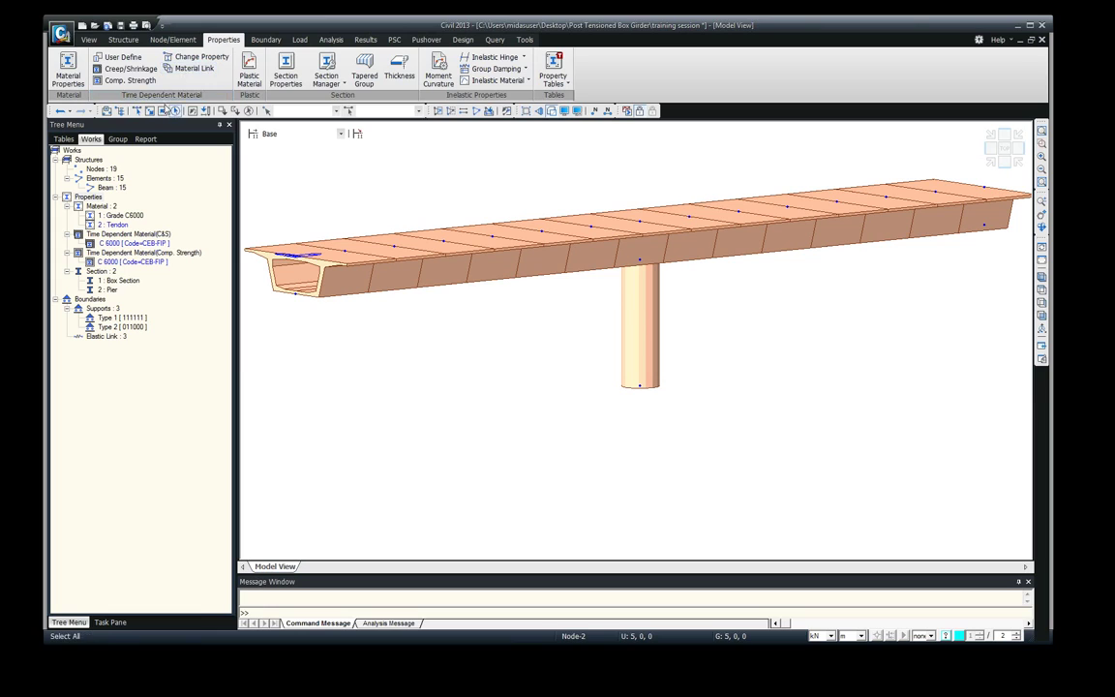
- Link the Grade C6000 material to the C 6000 creep/shrinkage and C 6000 compressive strength definitions
{"action": "left_click", "coordinate": [195, 70]}
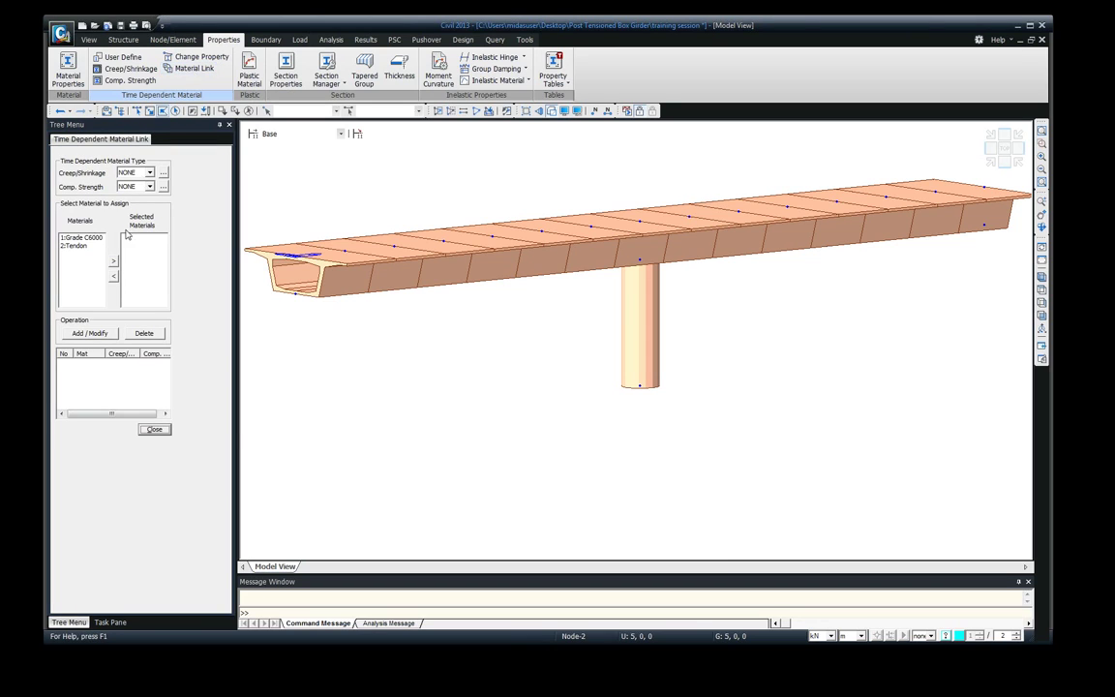
{"action": "left_click", "coordinate": [74, 245]}
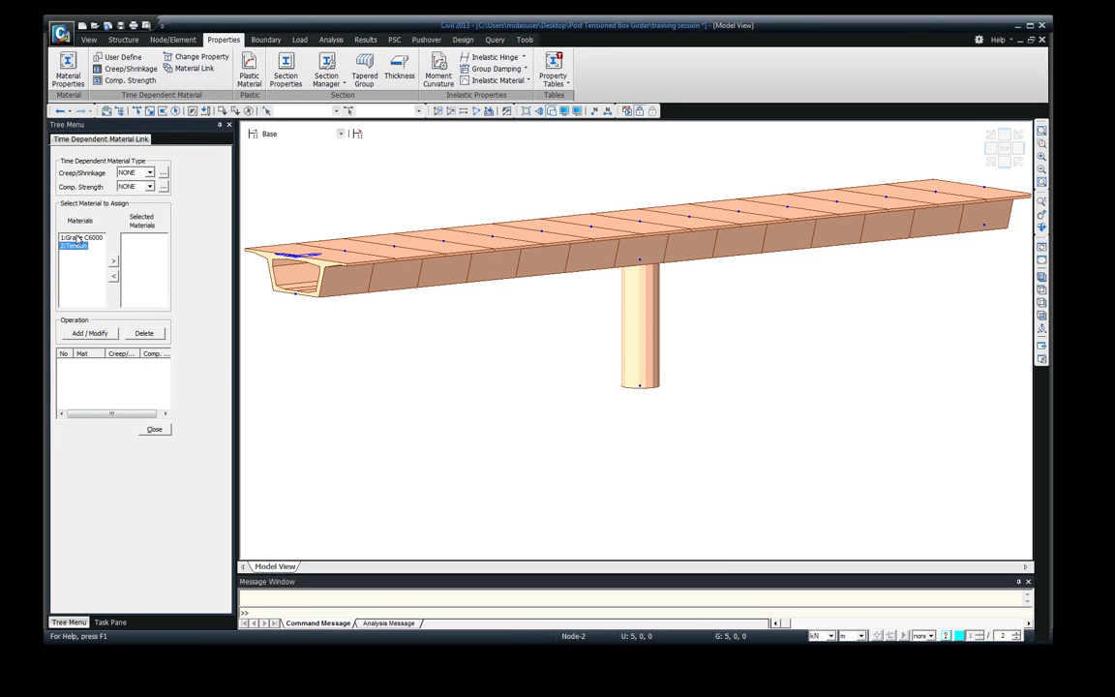
{"action": "left_click", "coordinate": [72, 237], "text": "shift"}
{"action": "left_click", "coordinate": [85, 237]}
{"action": "left_click", "coordinate": [116, 264]}
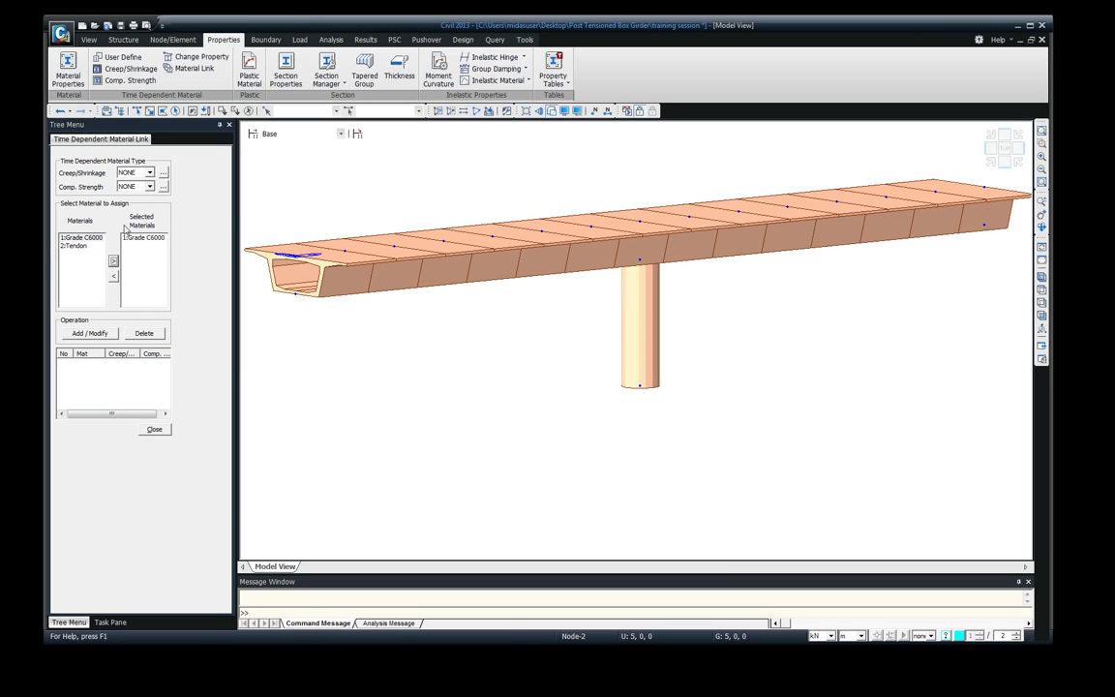
{"action": "left_click", "coordinate": [149, 172]}
{"action": "left_click", "coordinate": [132, 190]}
{"action": "left_click", "coordinate": [149, 186]}
{"action": "left_click", "coordinate": [133, 205]}
{"action": "left_click", "coordinate": [89, 333]}
{"action": "left_click", "coordinate": [153, 429]}
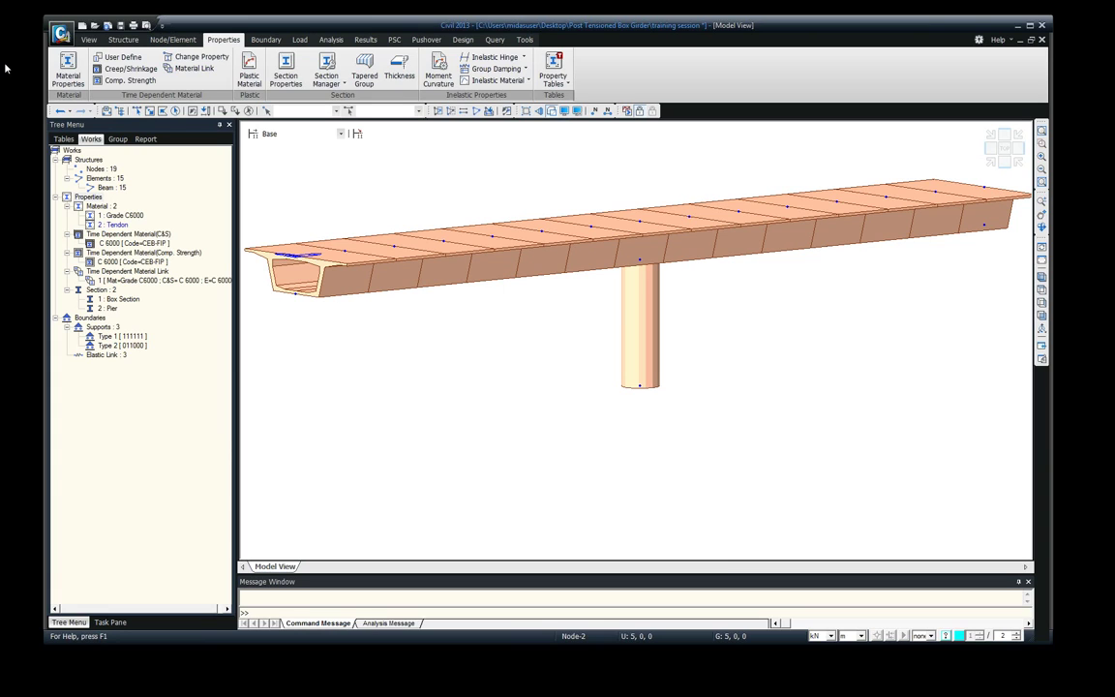
- Assign an auto-calculated notational size of member to all elements, using the CEB-FIP code and a = 0.5
{"action": "left_click", "coordinate": [205, 58]}
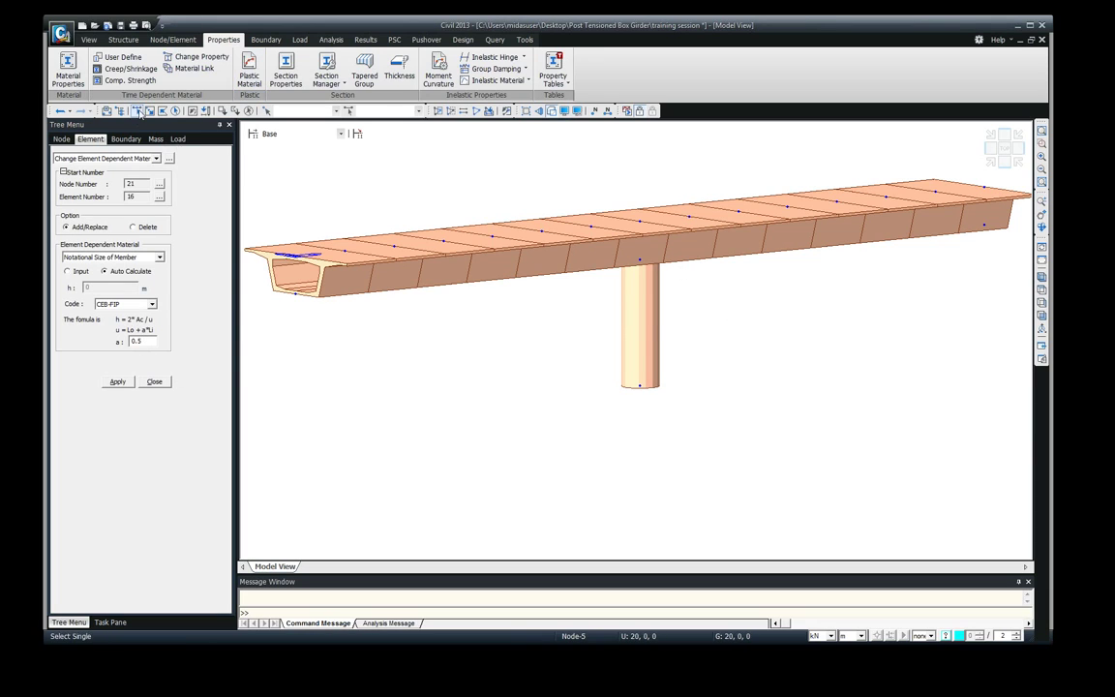
{"action": "left_click", "coordinate": [115, 382]}
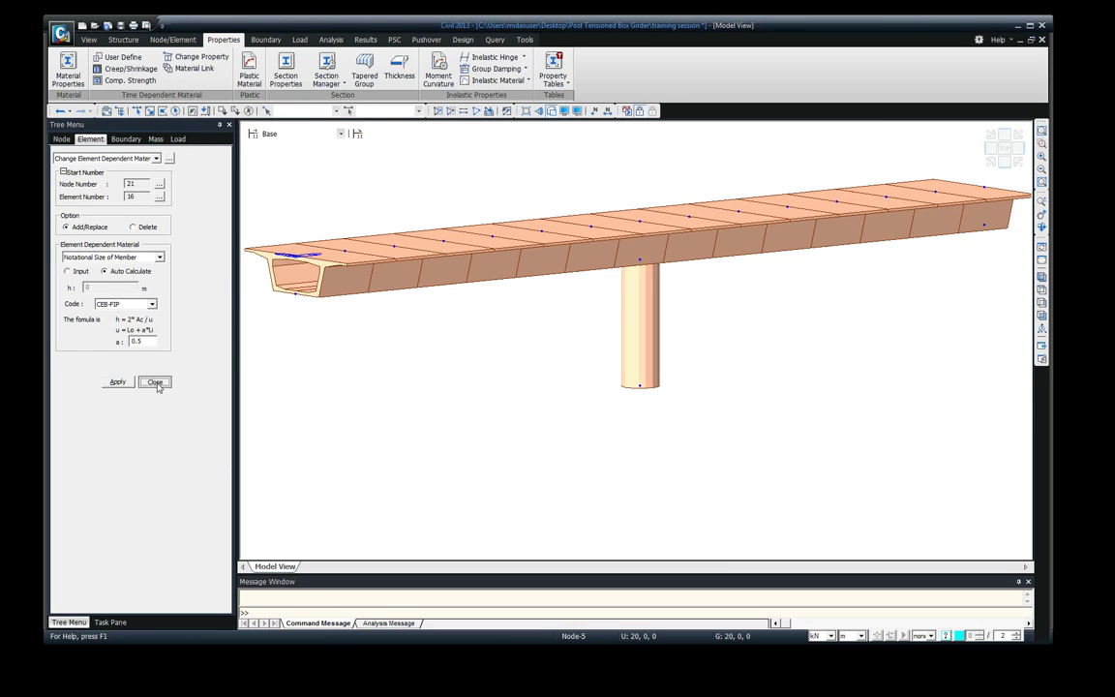
{"action": "left_click", "coordinate": [154, 381]}
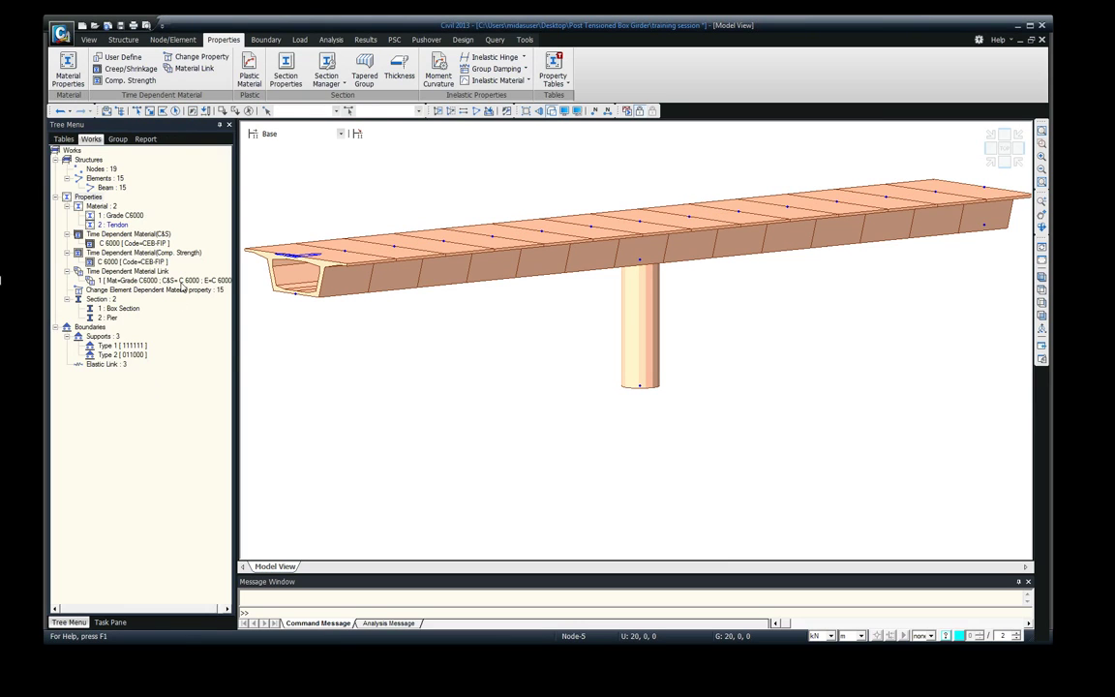
- Examine the notational size h of each element in the element dependent material property table, and return to the model view
{"action": "right_click", "coordinate": [105, 291]}
{"action": "left_click", "coordinate": [133, 299]}
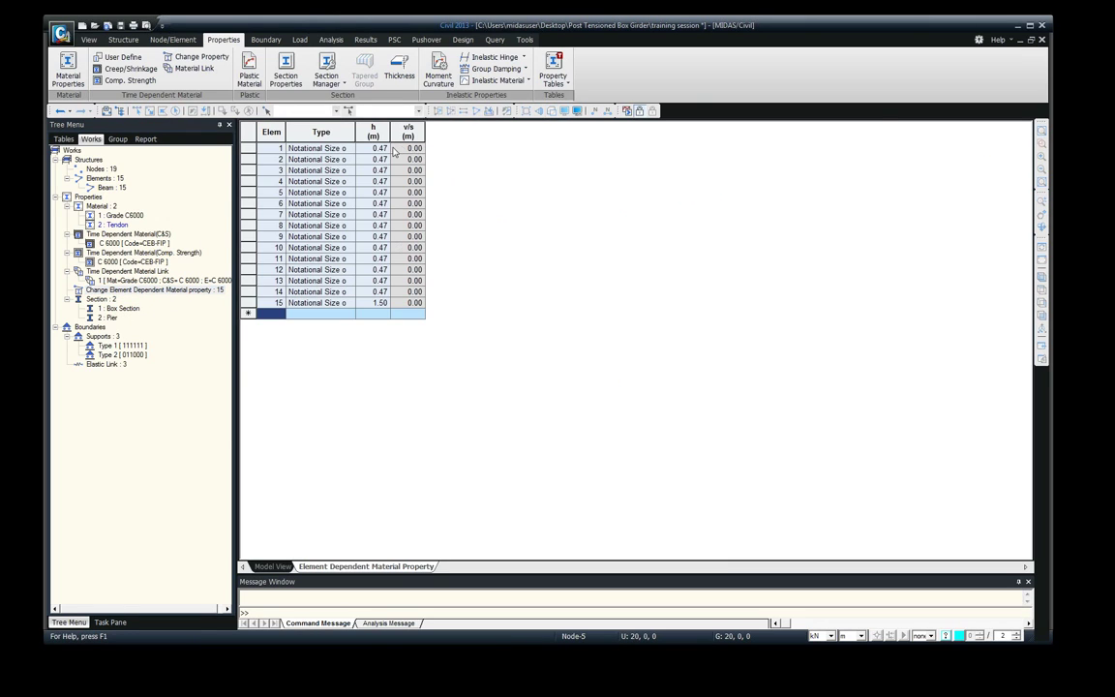
{"action": "left_click", "coordinate": [378, 149]}
{"action": "left_click_drag", "start_coordinate": [383, 177], "coordinate": [392, 247]}
{"action": "left_click", "coordinate": [410, 236]}
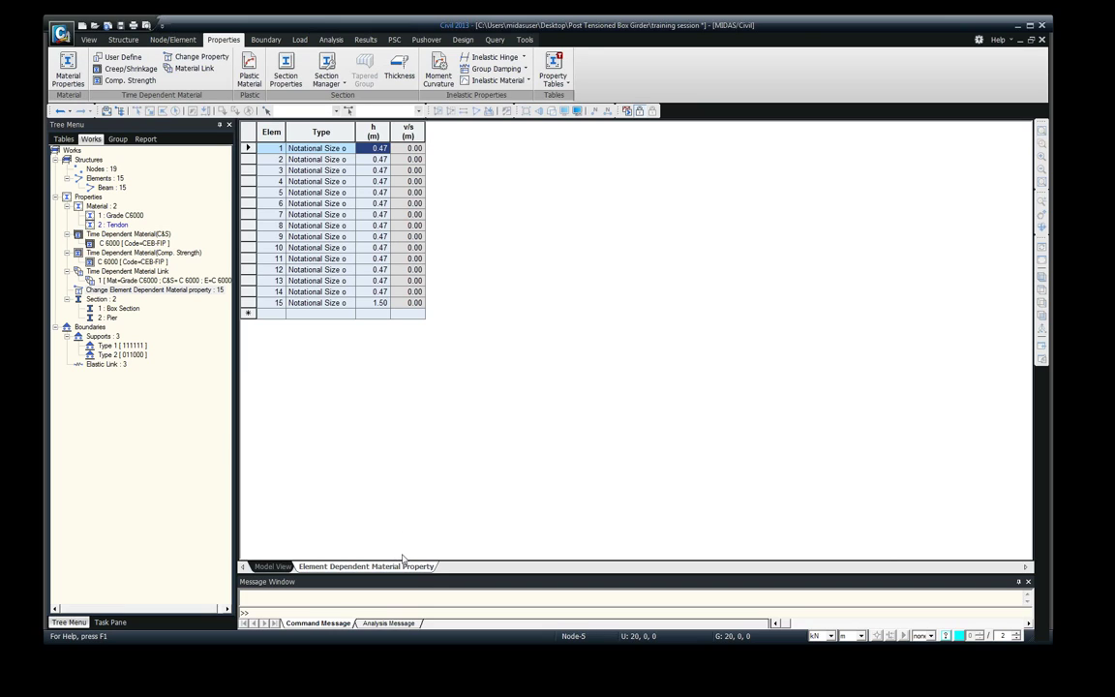
{"action": "left_click_drag", "start_coordinate": [403, 558], "coordinate": [378, 219]}
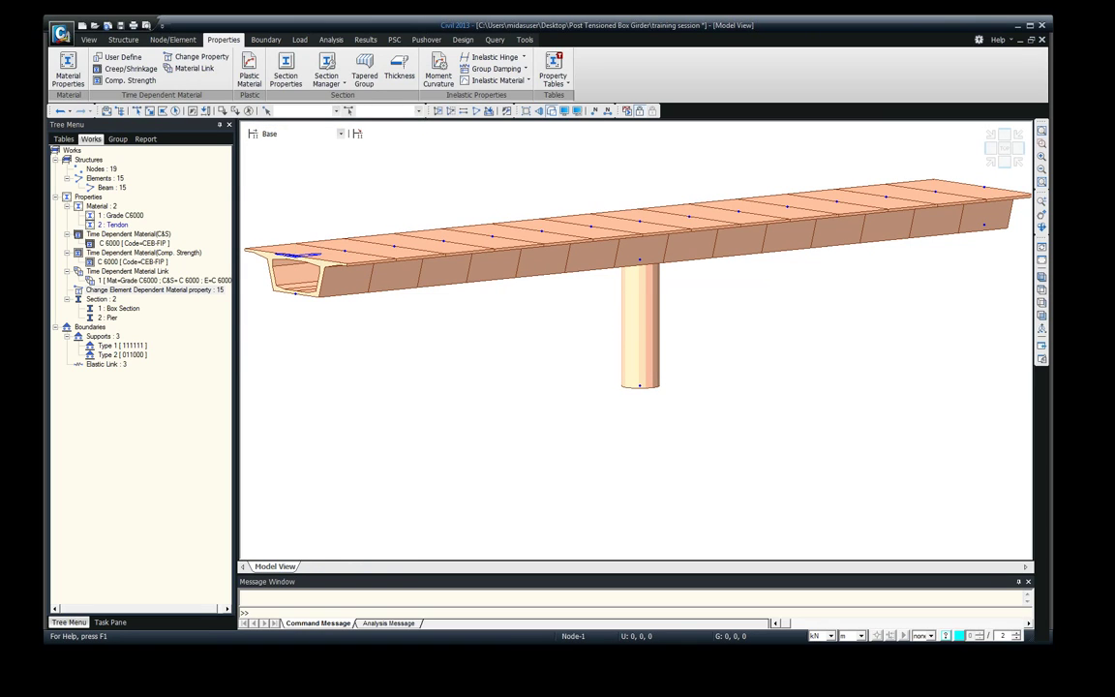
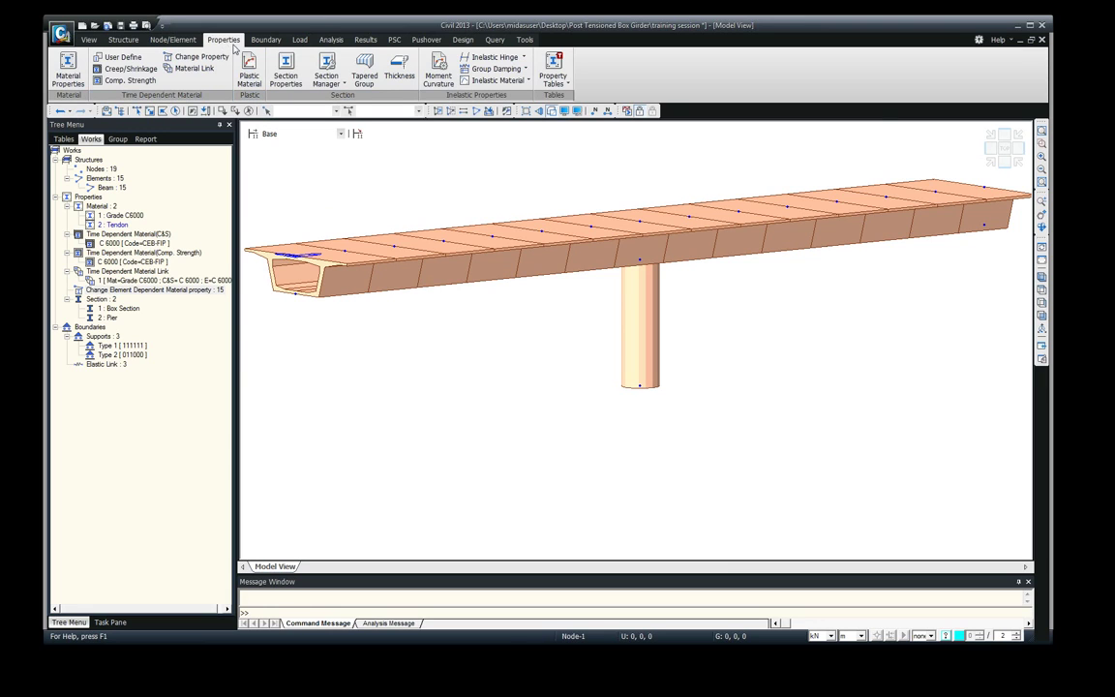
- Bring up the static load commands for defining loads on the bridge
{"action": "right_click", "coordinate": [289, 189]}
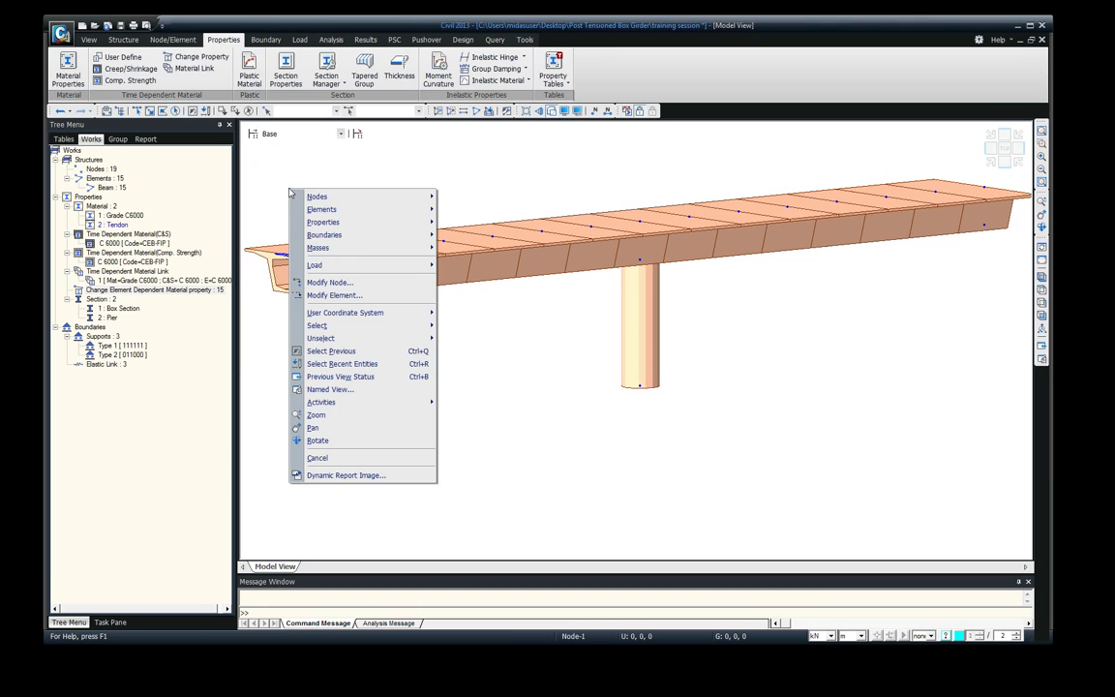
{"action": "left_click", "coordinate": [300, 40]}
{"action": "double_click", "coordinate": [300, 39]}
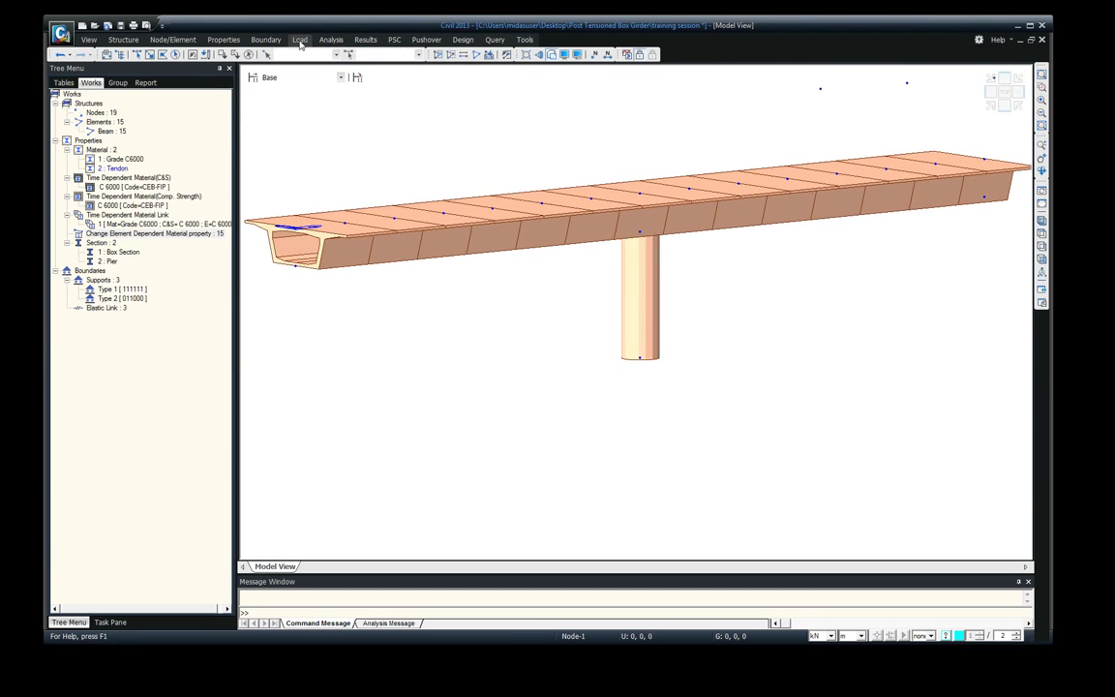
{"action": "double_click", "coordinate": [300, 40]}
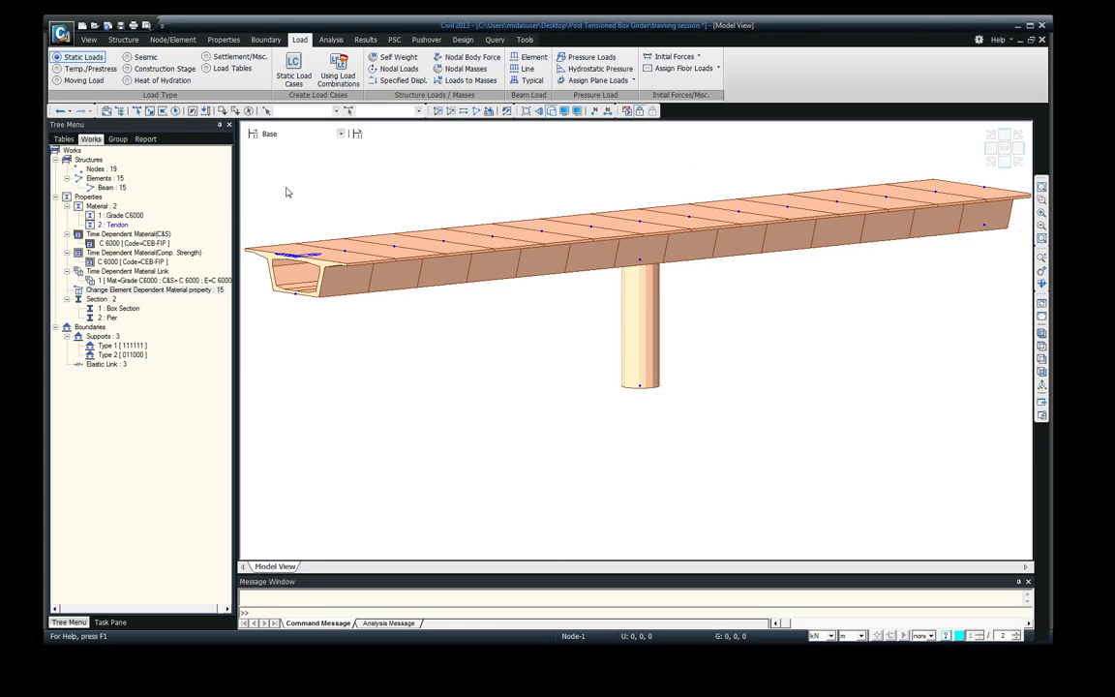
- Start a new tendon property named Web with type Internal(Post-Tension) and material 2: Tendon
{"action": "mouse_move", "coordinate": [293, 199]}
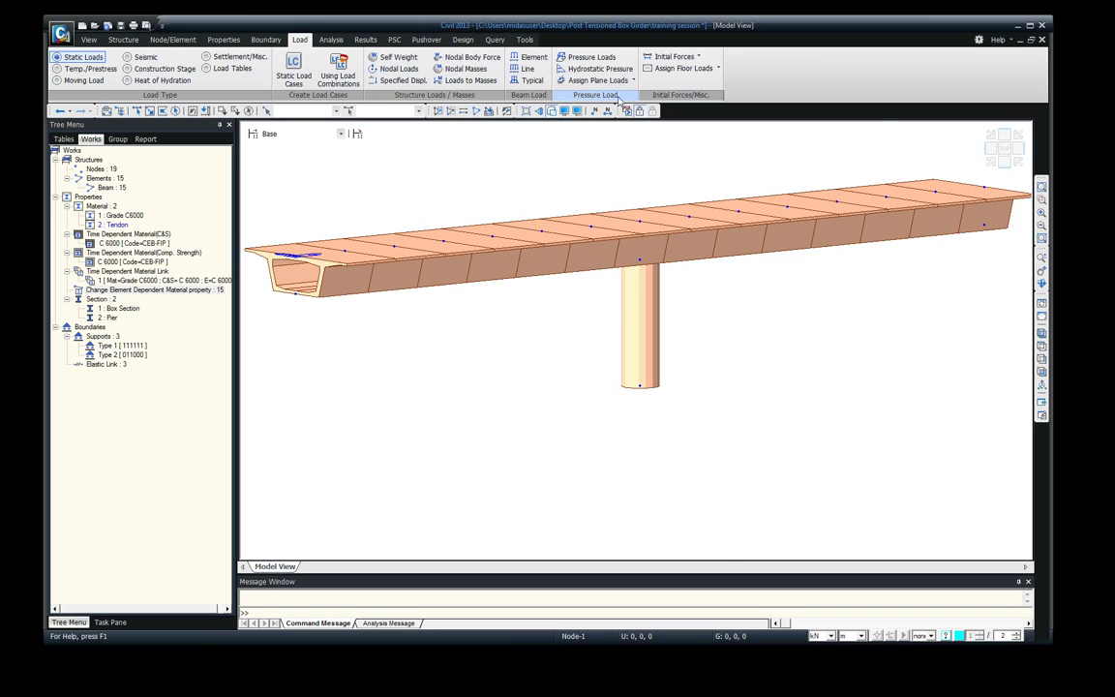
{"action": "right_click", "coordinate": [357, 176]}
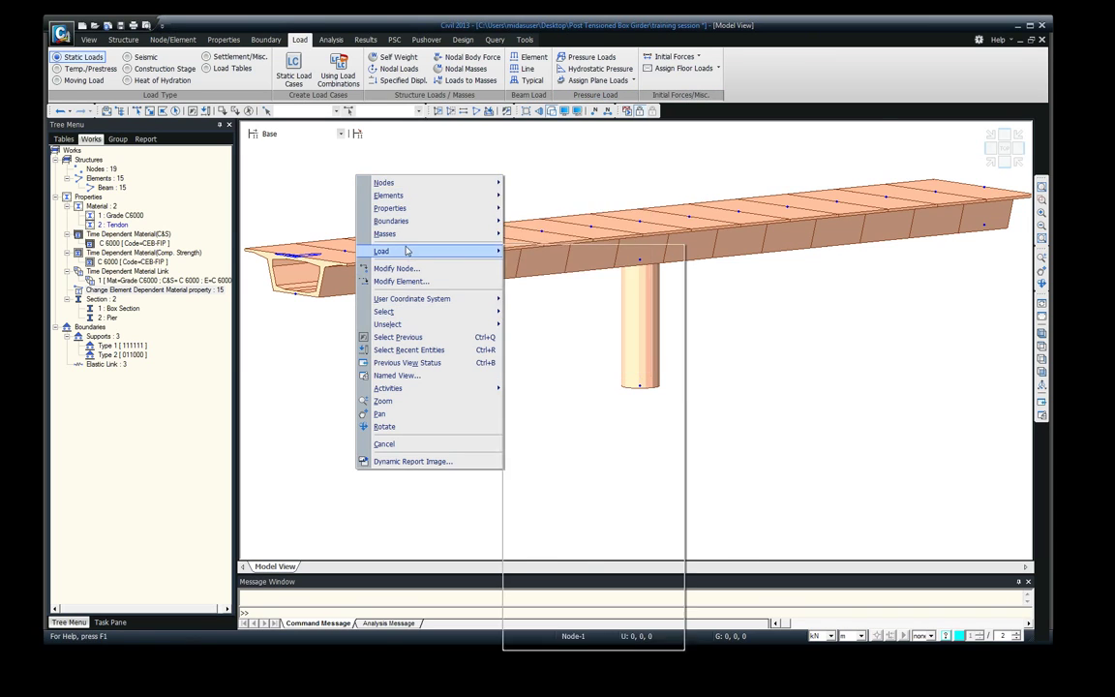
{"action": "mouse_move", "coordinate": [484, 252]}
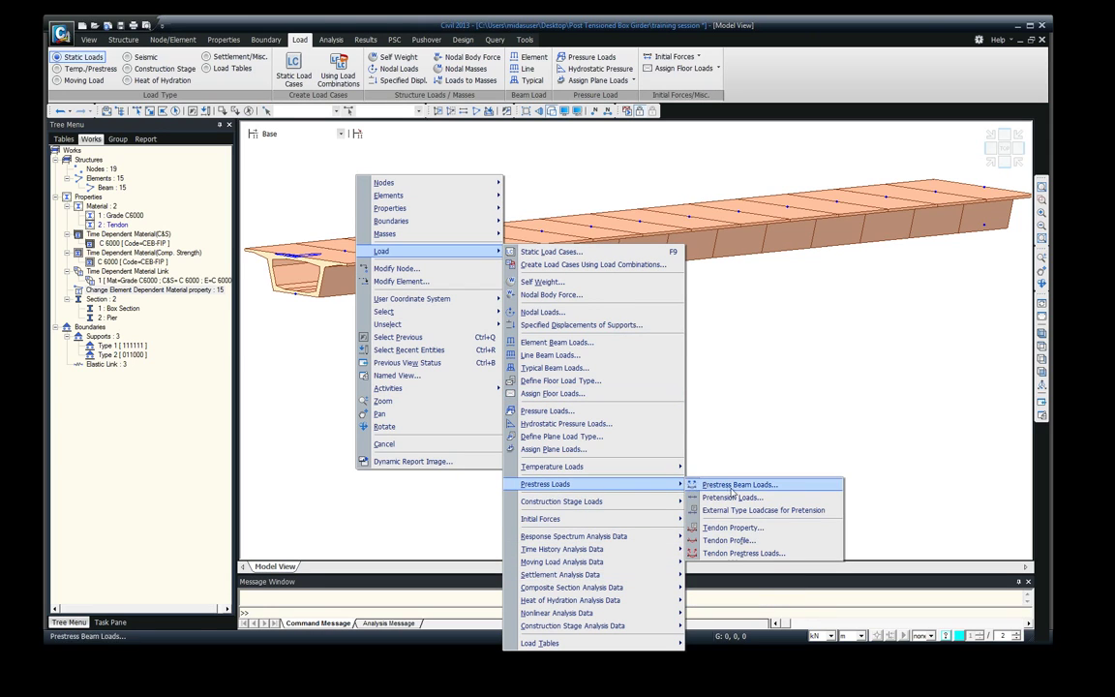
{"action": "key", "text": "Escape"}
{"action": "key", "text": "Escape"}
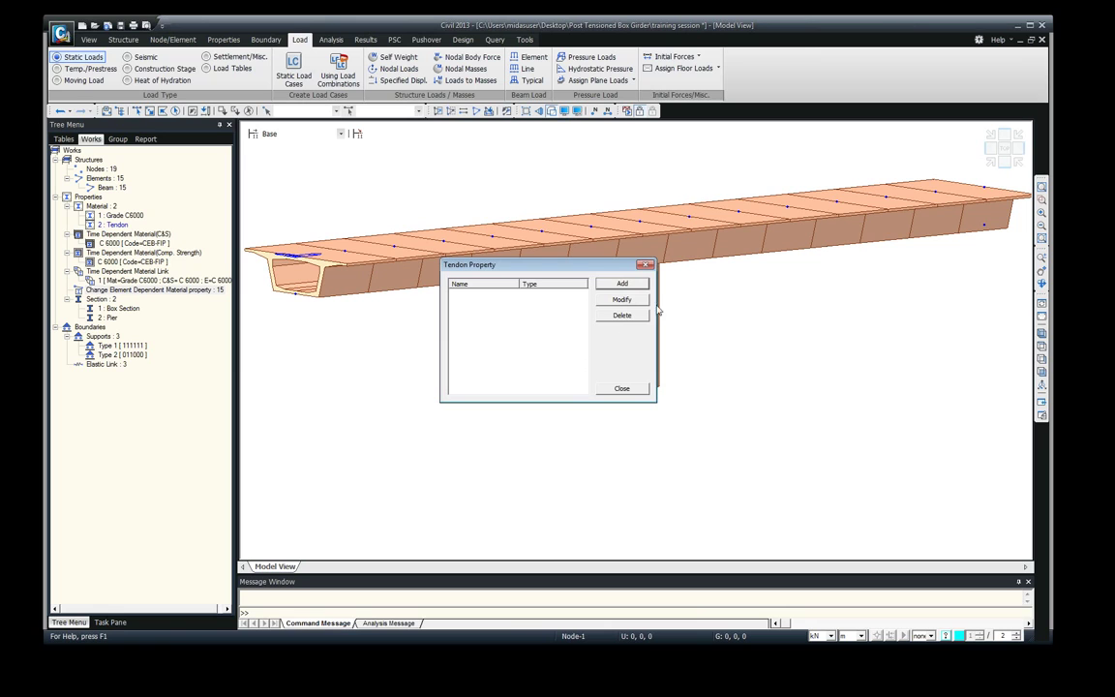
{"action": "left_click", "coordinate": [627, 284]}
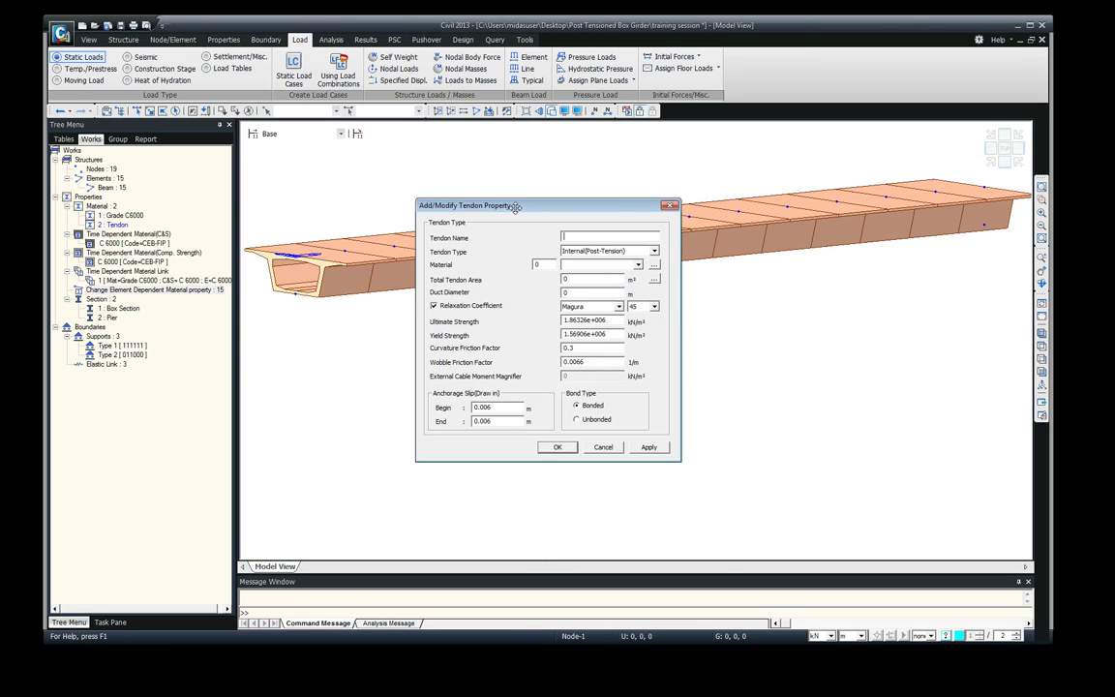
{"action": "left_click_drag", "start_coordinate": [464, 205], "coordinate": [388, 188]}
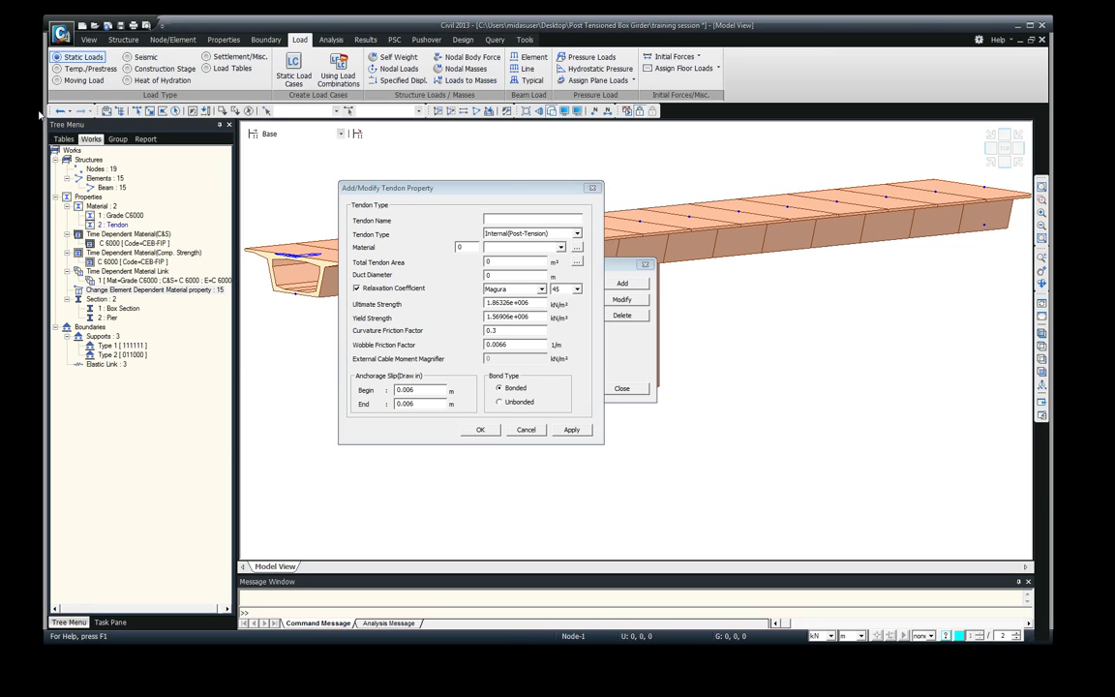
{"action": "left_click", "coordinate": [504, 219]}
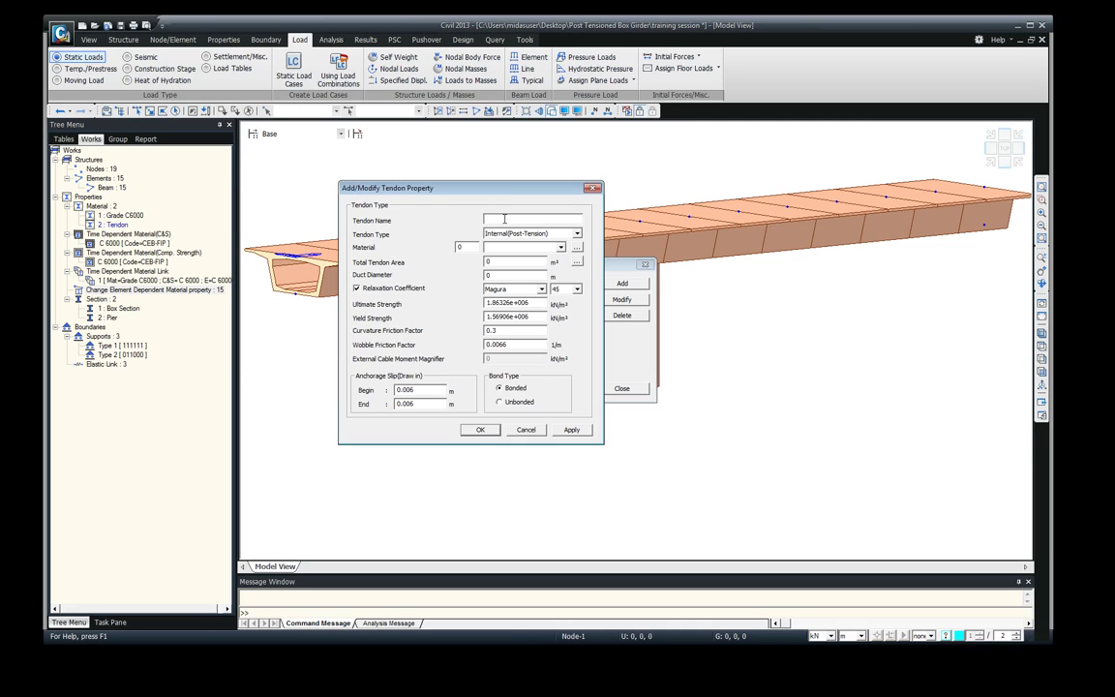
{"action": "type", "text": "Web"}
{"action": "left_click", "coordinate": [577, 233]}
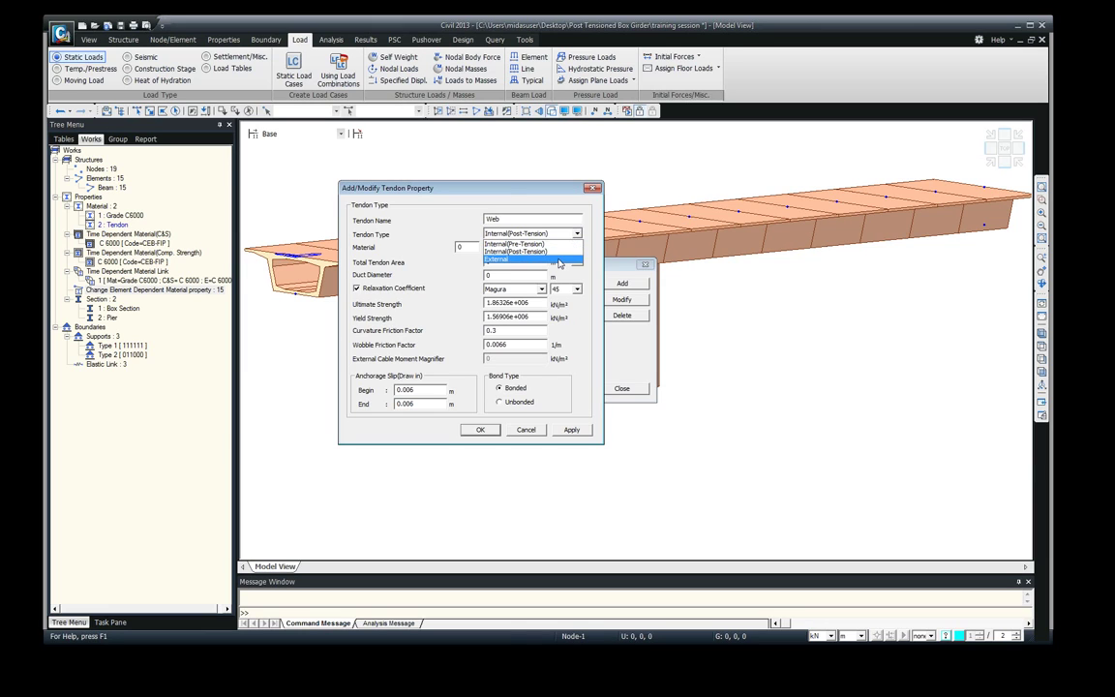
{"action": "left_click", "coordinate": [547, 251]}
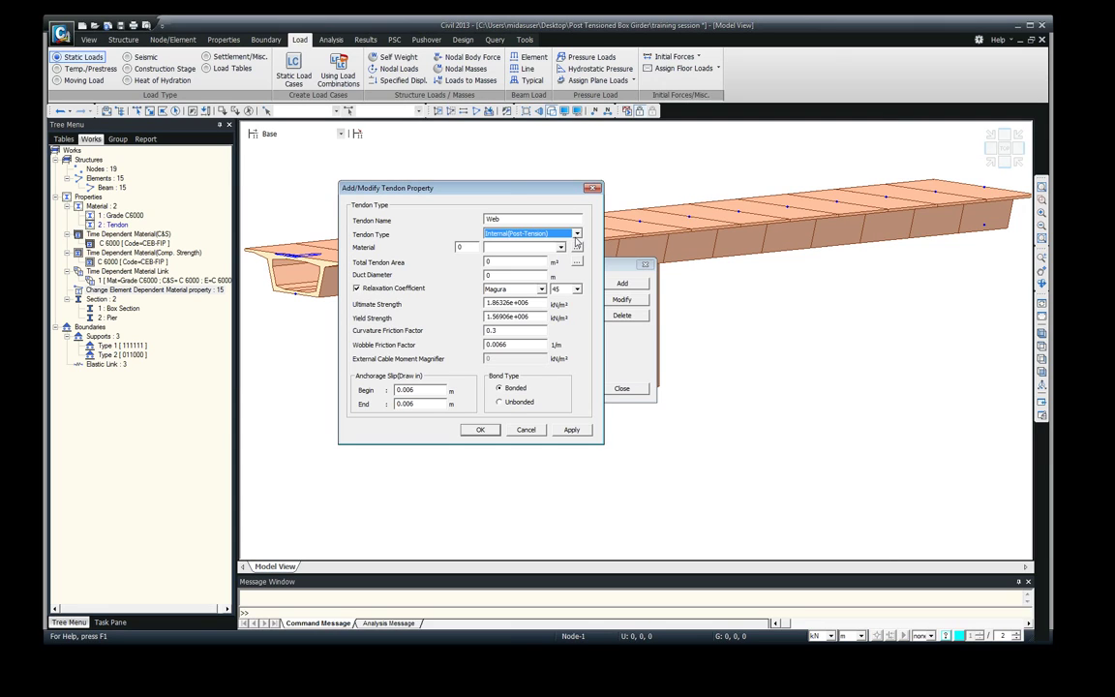
{"action": "left_click", "coordinate": [561, 247]}
{"action": "left_click", "coordinate": [520, 265]}
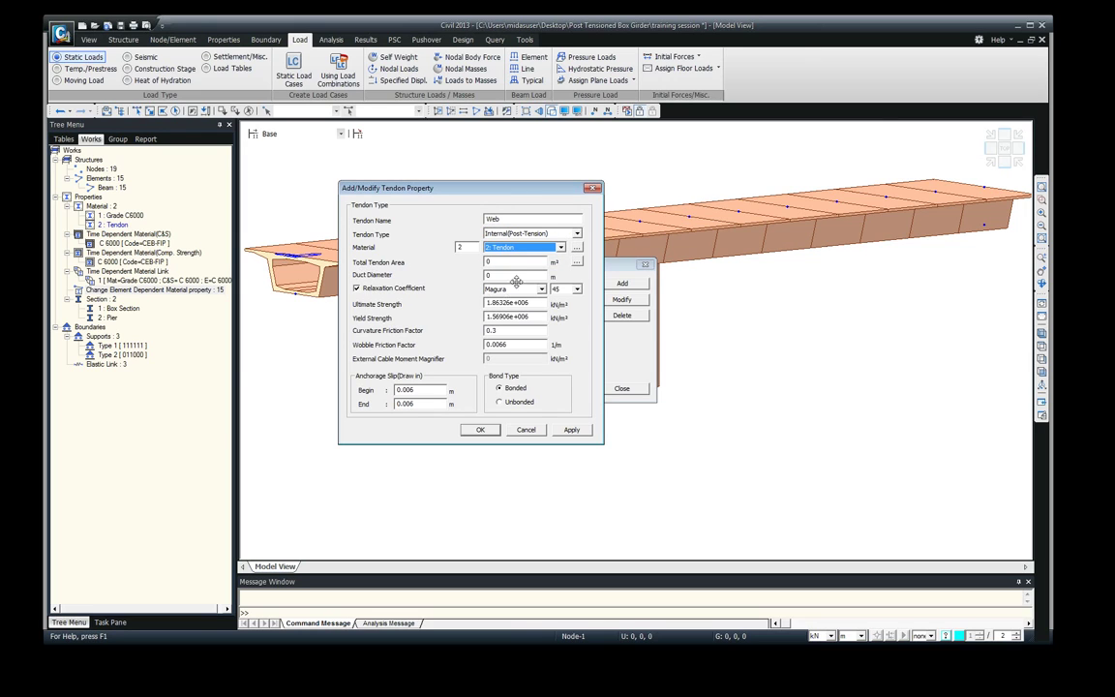
- Define the total area of the Web tendon as 0.00207291 m² using 12.7mm(0.5") strands
{"action": "left_click", "coordinate": [576, 262]}
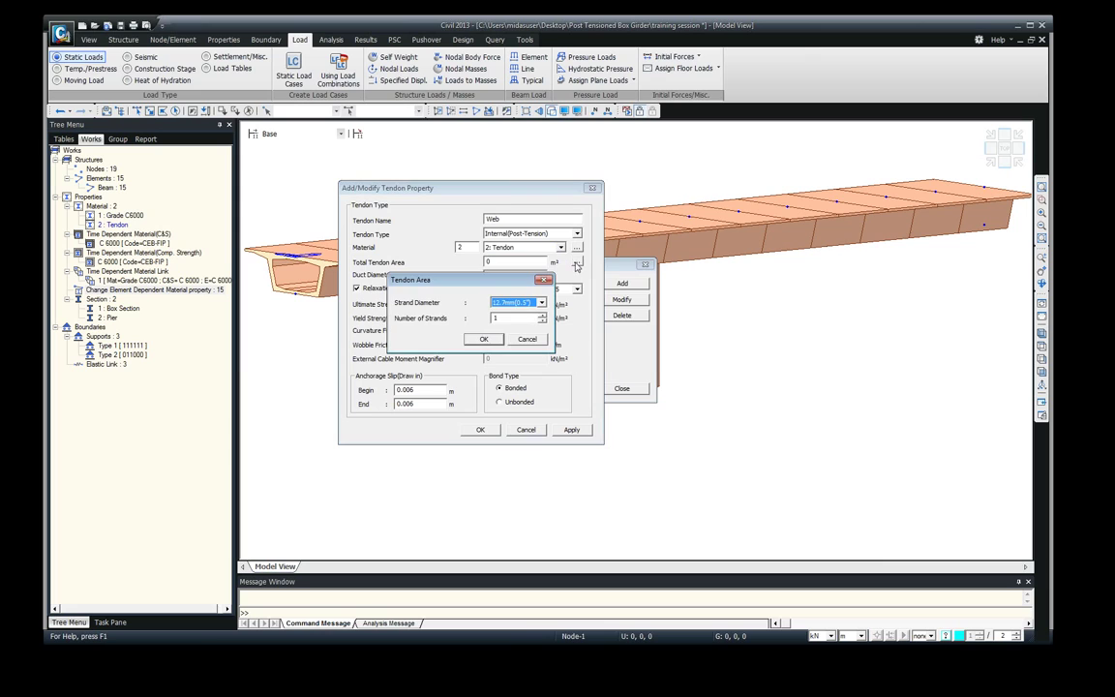
{"action": "left_click_drag", "start_coordinate": [435, 280], "coordinate": [355, 239]}
{"action": "left_click", "coordinate": [462, 262]}
{"action": "left_click", "coordinate": [463, 262]}
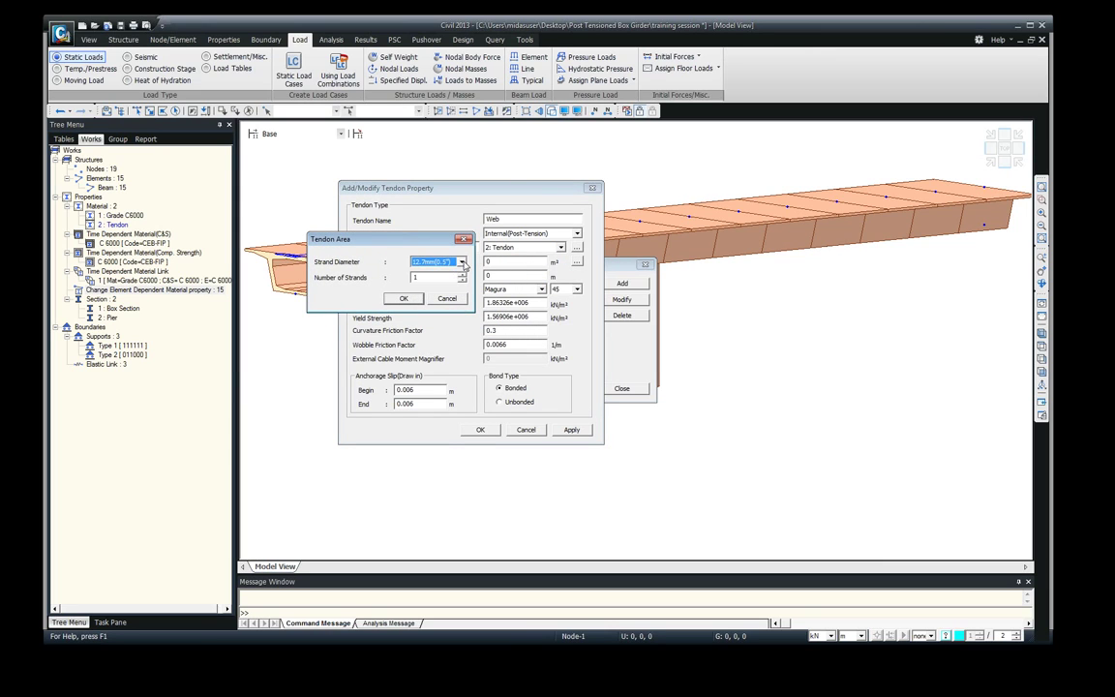
{"action": "key", "text": "Tab"}
{"action": "type", "text": "2"}
{"action": "left_click", "coordinate": [413, 298]}
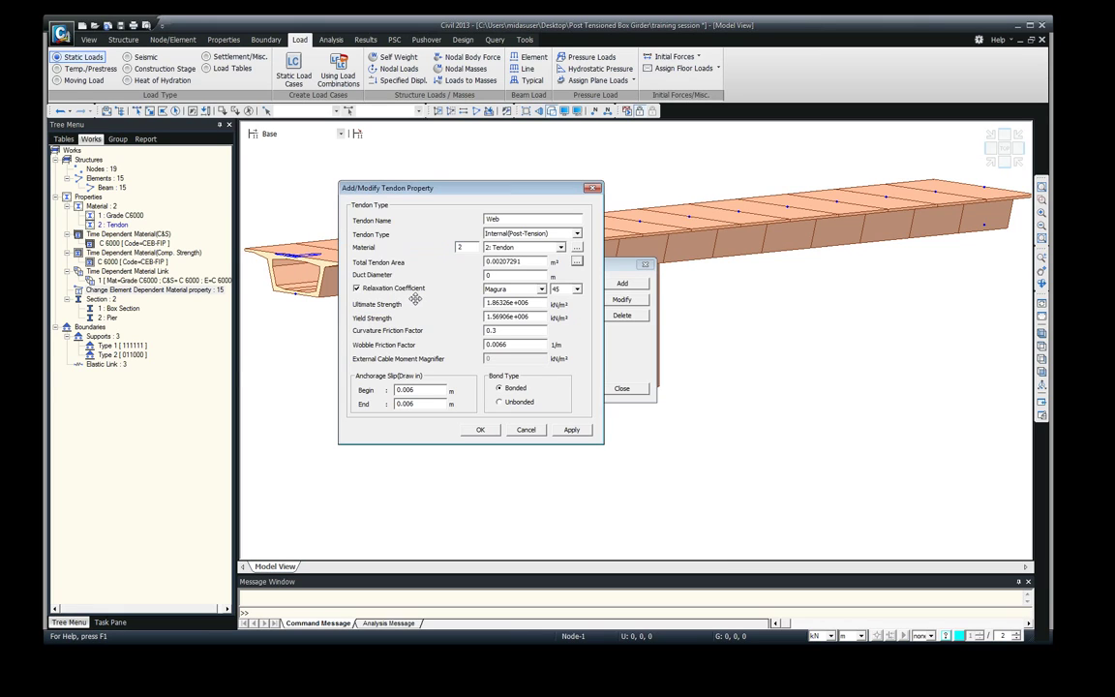
- Redefine the Web tendon's total area using 31 strands of 12.7mm(0.5") diameter
{"action": "left_click", "coordinate": [577, 261]}
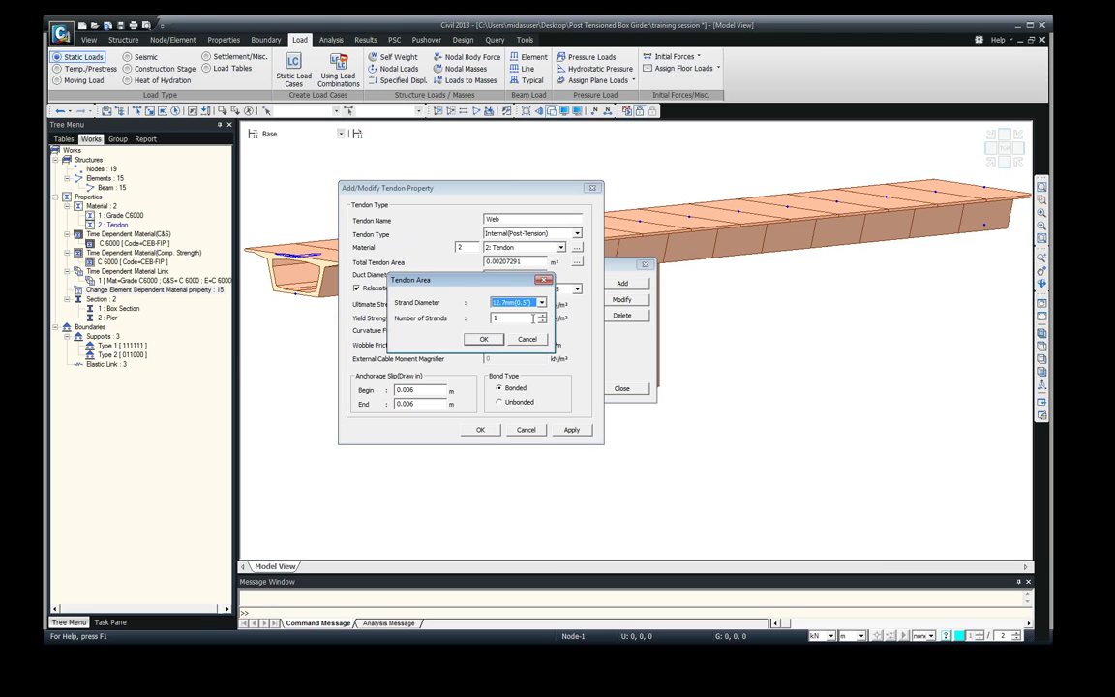
{"action": "key", "text": "Tab"}
{"action": "type", "text": "31"}
{"action": "left_click", "coordinate": [484, 340]}
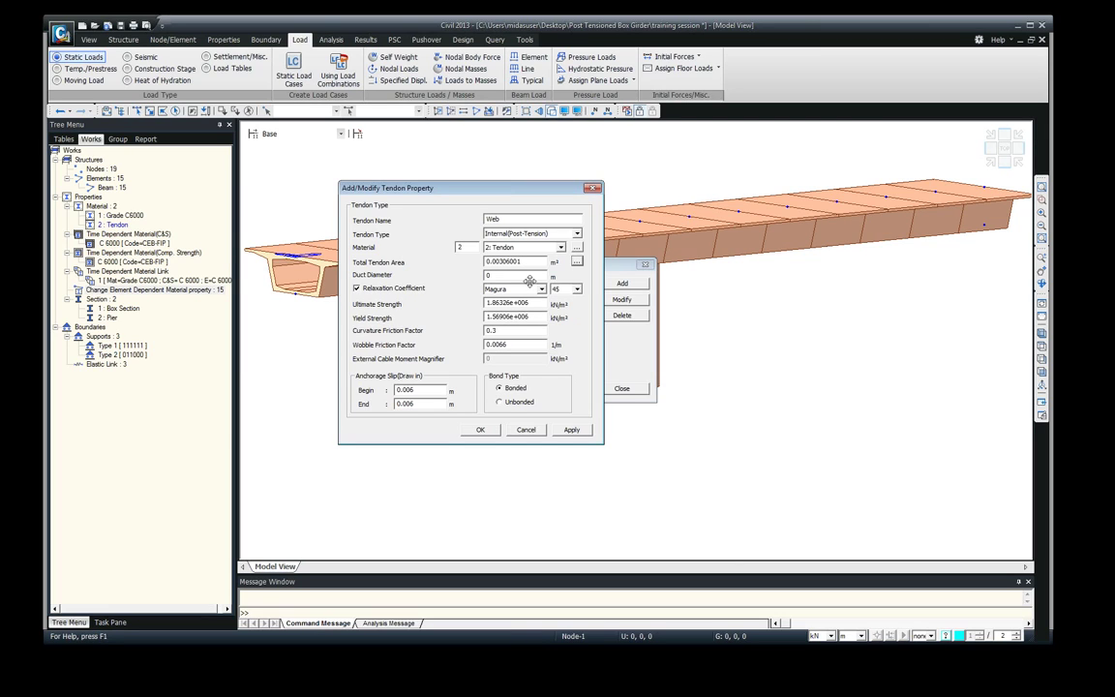
{"action": "left_click", "coordinate": [577, 262]}
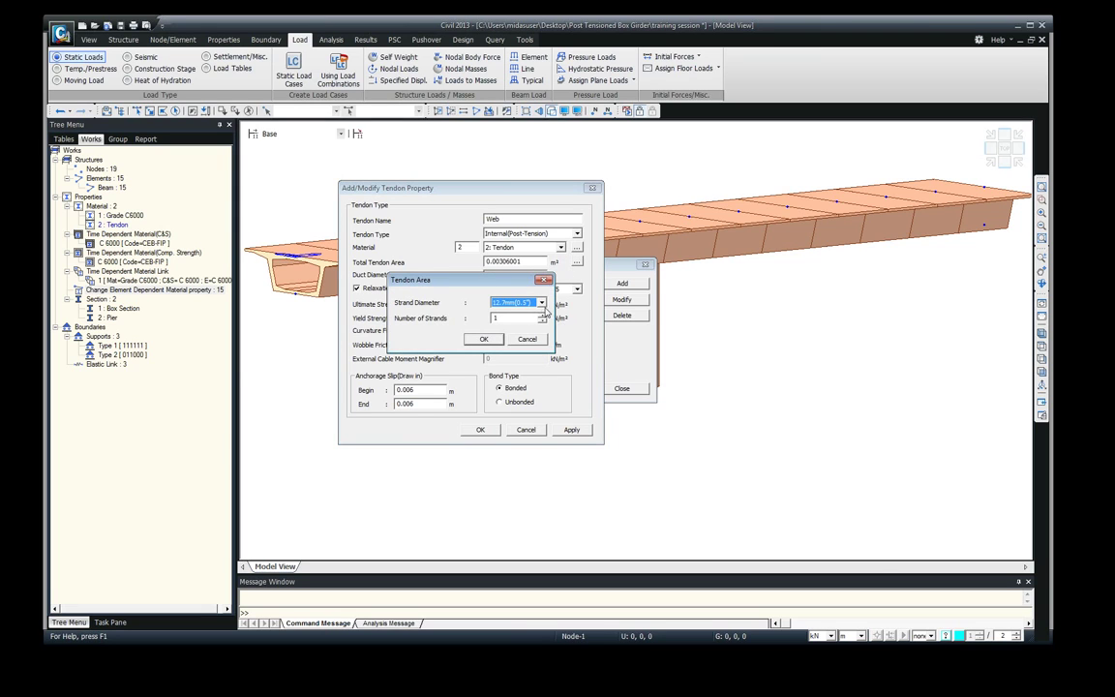
{"action": "key", "text": "Escape"}
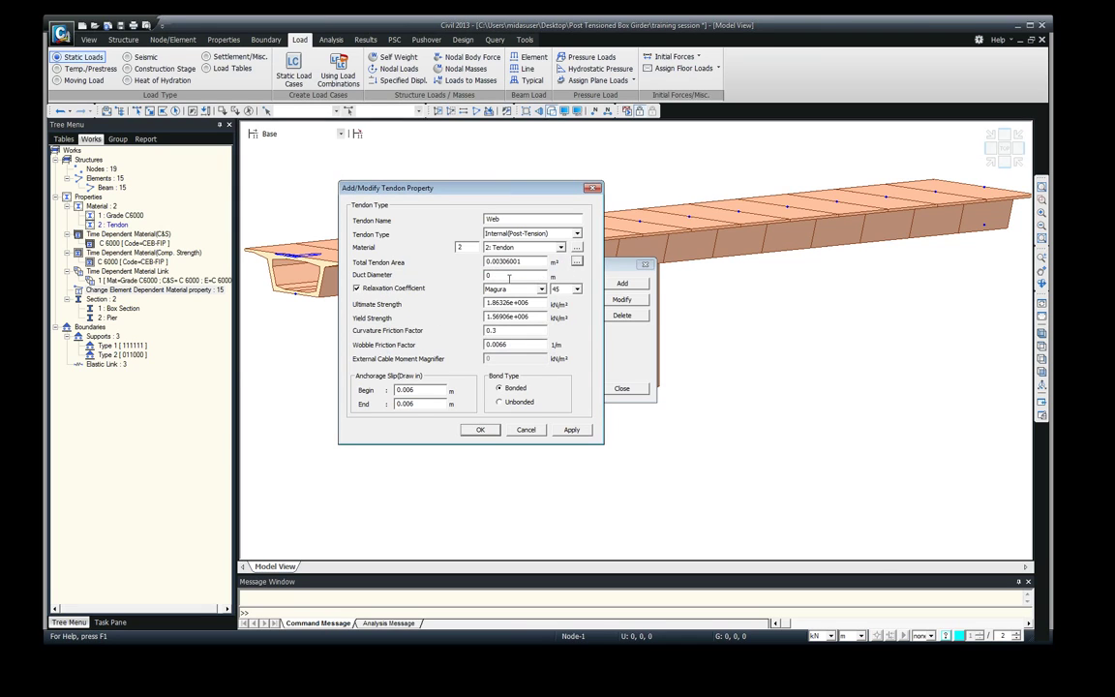
- Set the duct diameter of the Web tendon to 0.07 m
{"action": "key", "text": "Tab"}
{"action": "type", "text": "0."}
{"action": "type", "text": "7"}
{"action": "key", "text": "Left"}
{"action": "type", "text": "0"}
- Set the Web tendon's relaxation coefficient to CEB-FIP with 2 %, and save the tendon property
{"action": "left_click", "coordinate": [541, 291]}
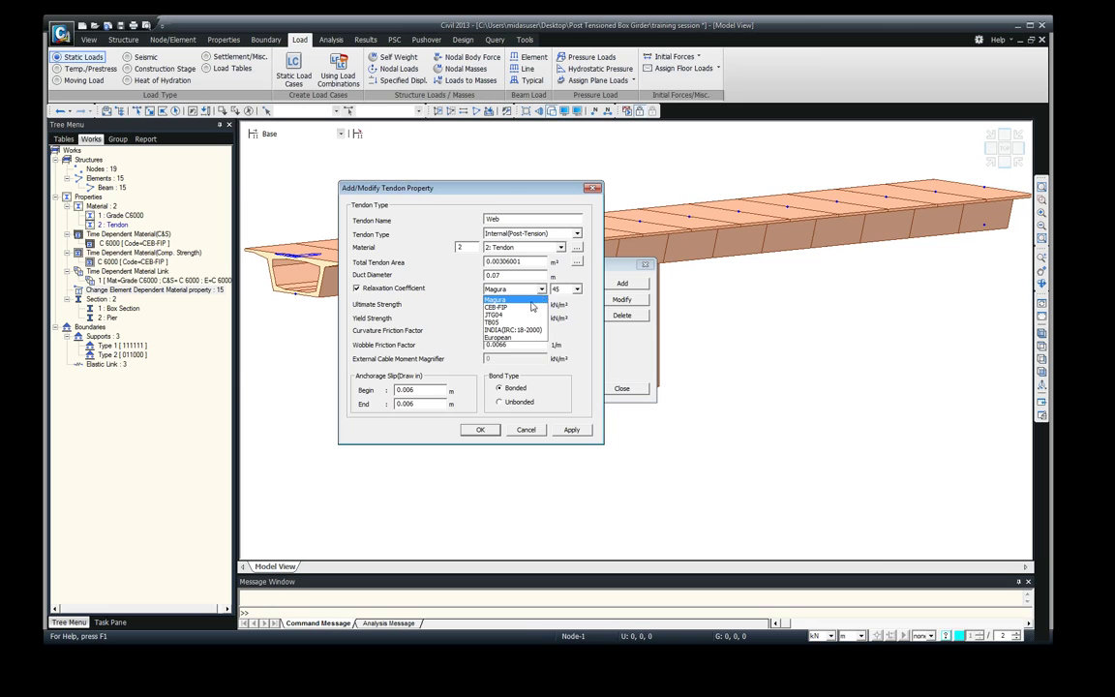
{"action": "left_click", "coordinate": [528, 307]}
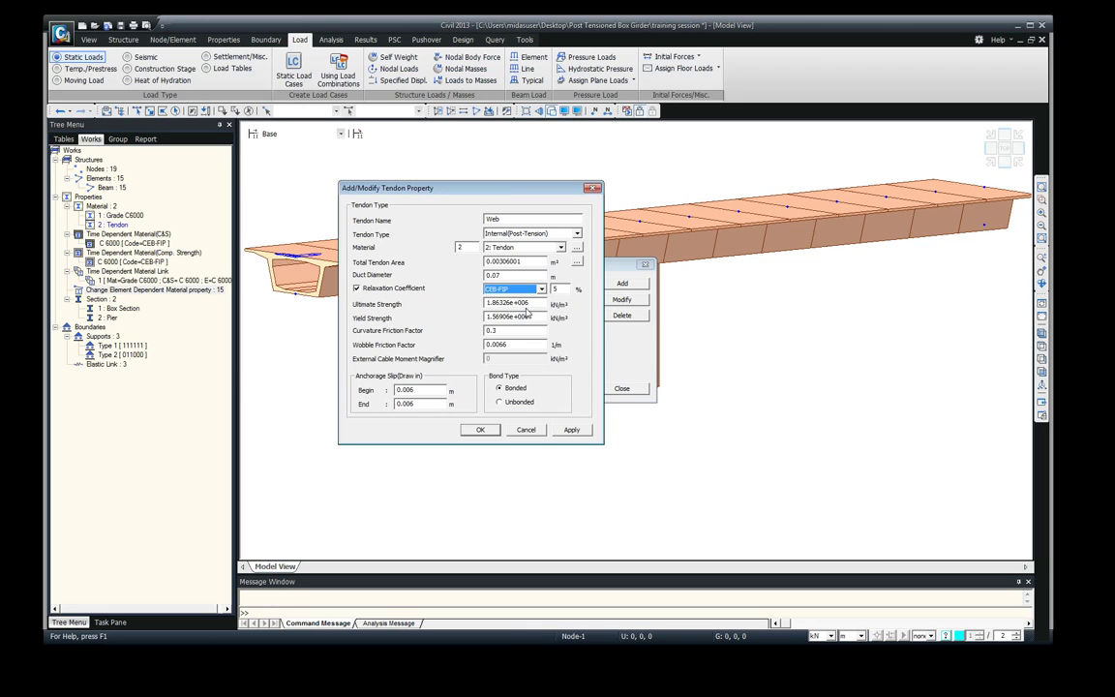
{"action": "double_click", "coordinate": [555, 290]}
{"action": "type", "text": "2"}
{"action": "left_click", "coordinate": [536, 303]}
{"action": "left_click", "coordinate": [479, 430]}
{"action": "left_click", "coordinate": [480, 429]}
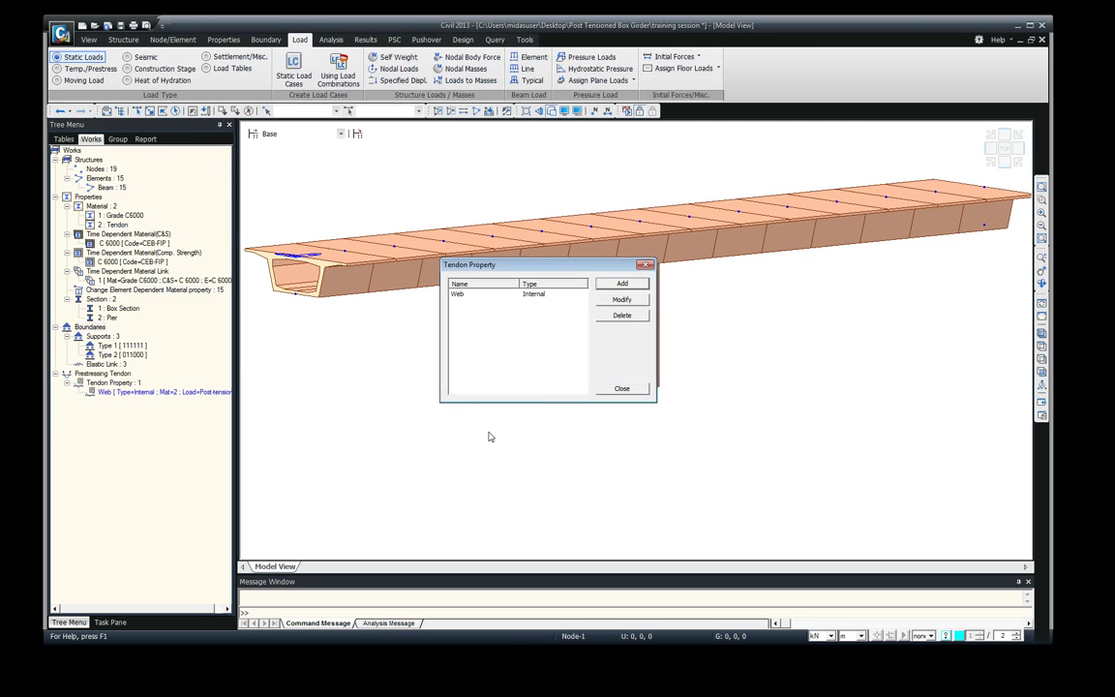
{"action": "left_click", "coordinate": [622, 389]}
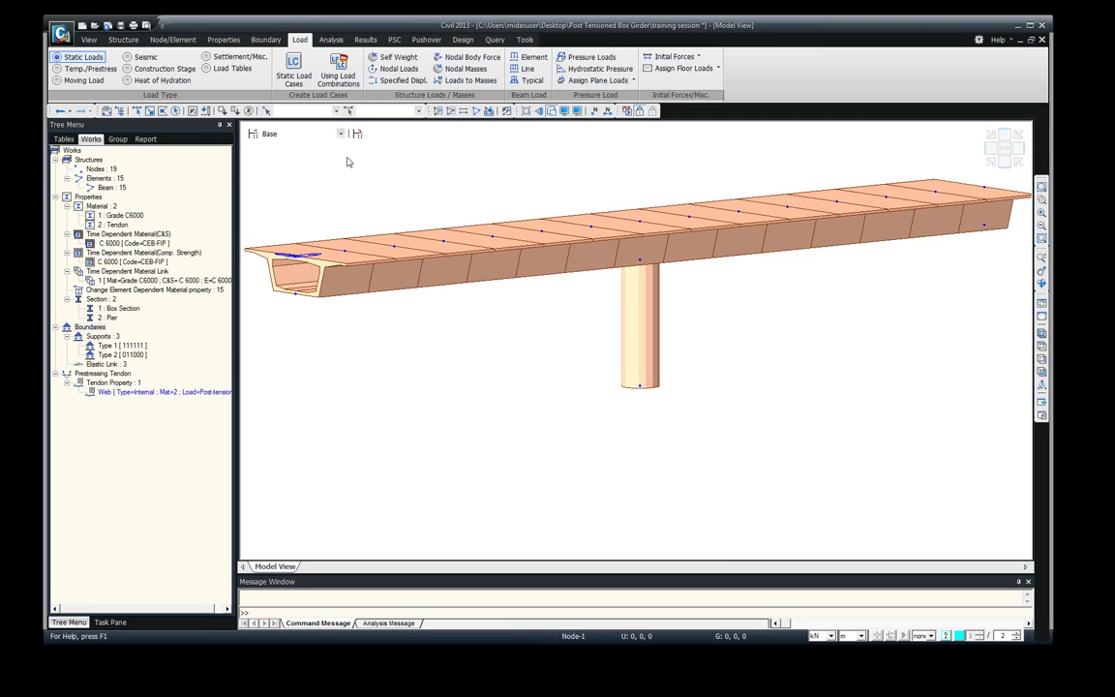
- Start a new tendon profile named T_L that uses the Web tendon property
{"action": "right_click", "coordinate": [273, 161]}
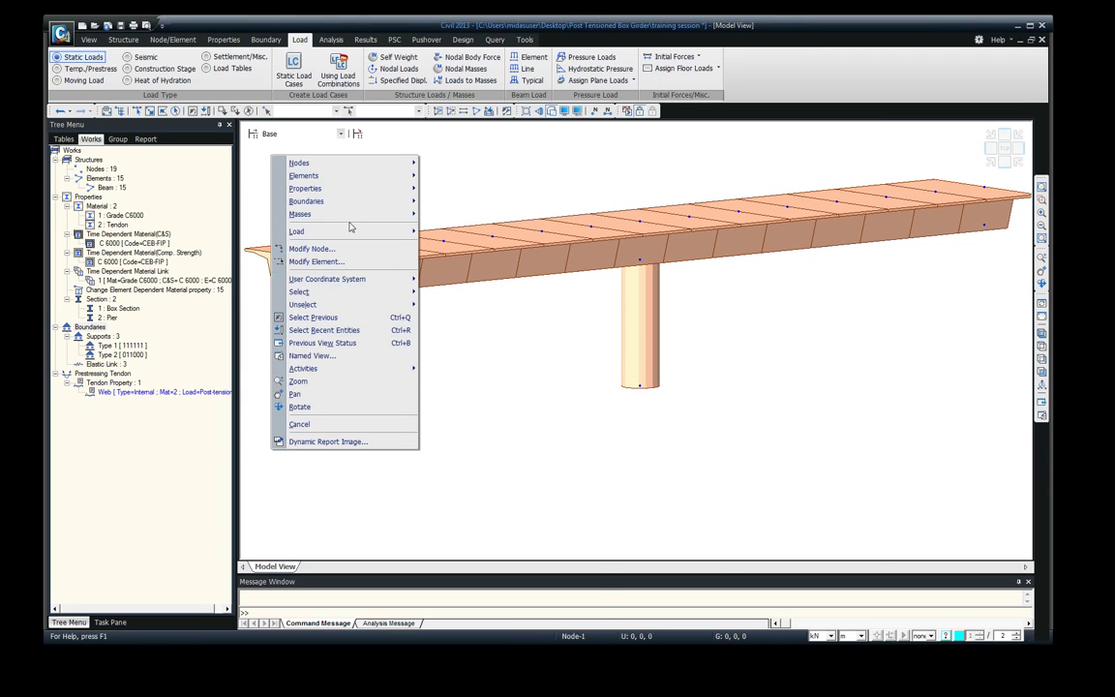
{"action": "mouse_move", "coordinate": [353, 230]}
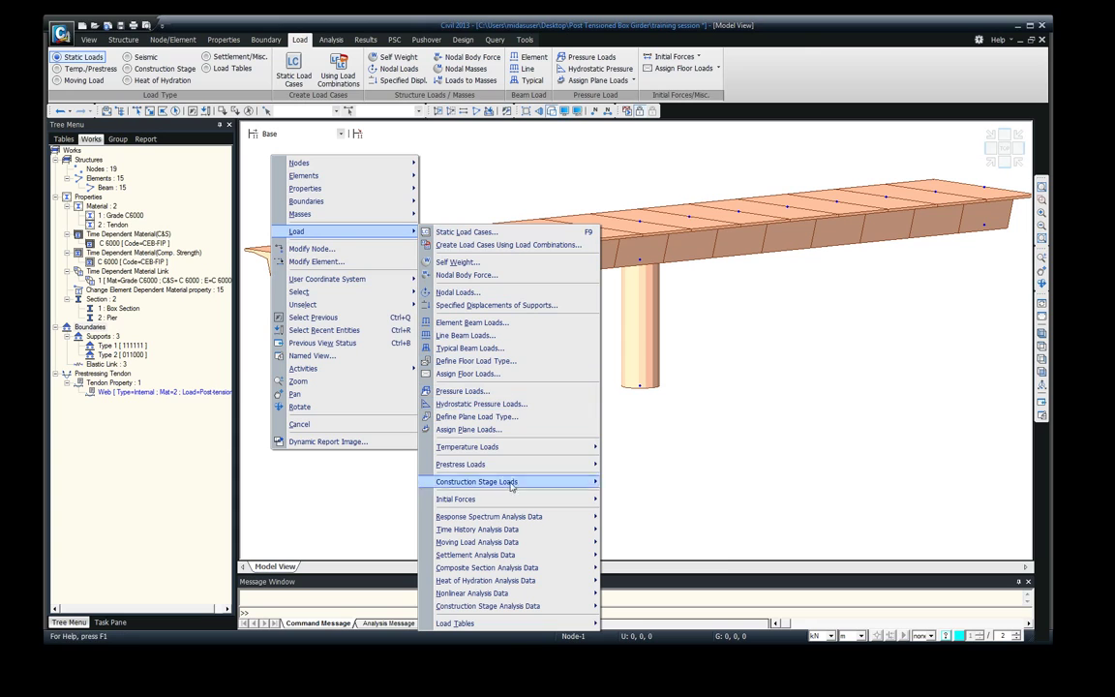
{"action": "mouse_move", "coordinate": [513, 463]}
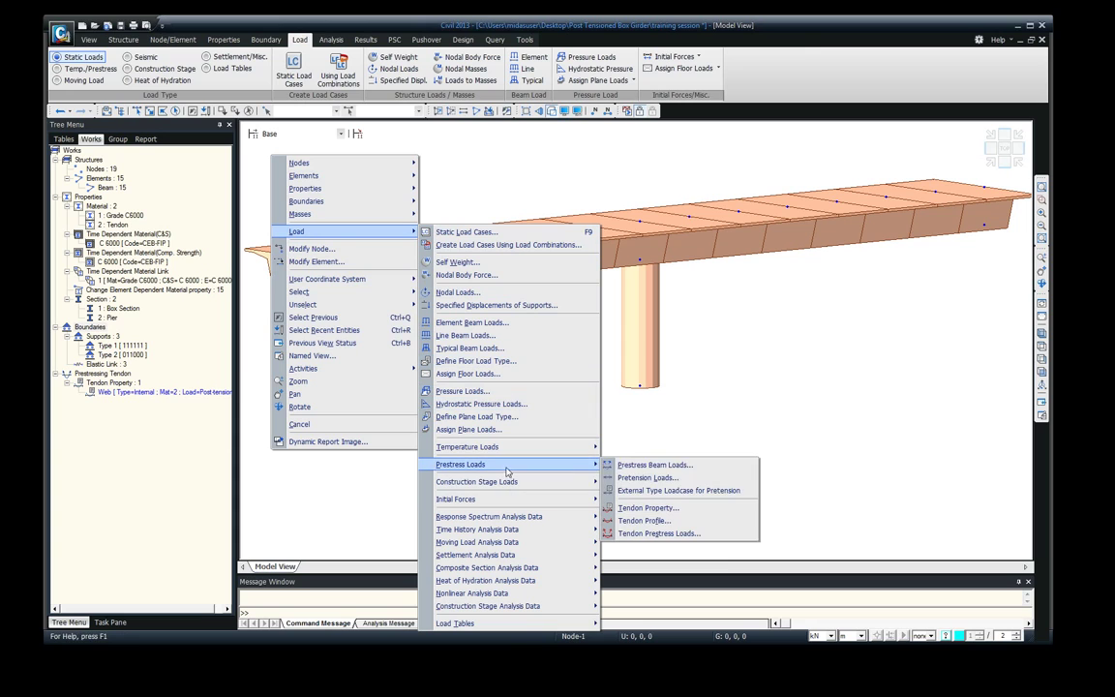
{"action": "left_click", "coordinate": [658, 520]}
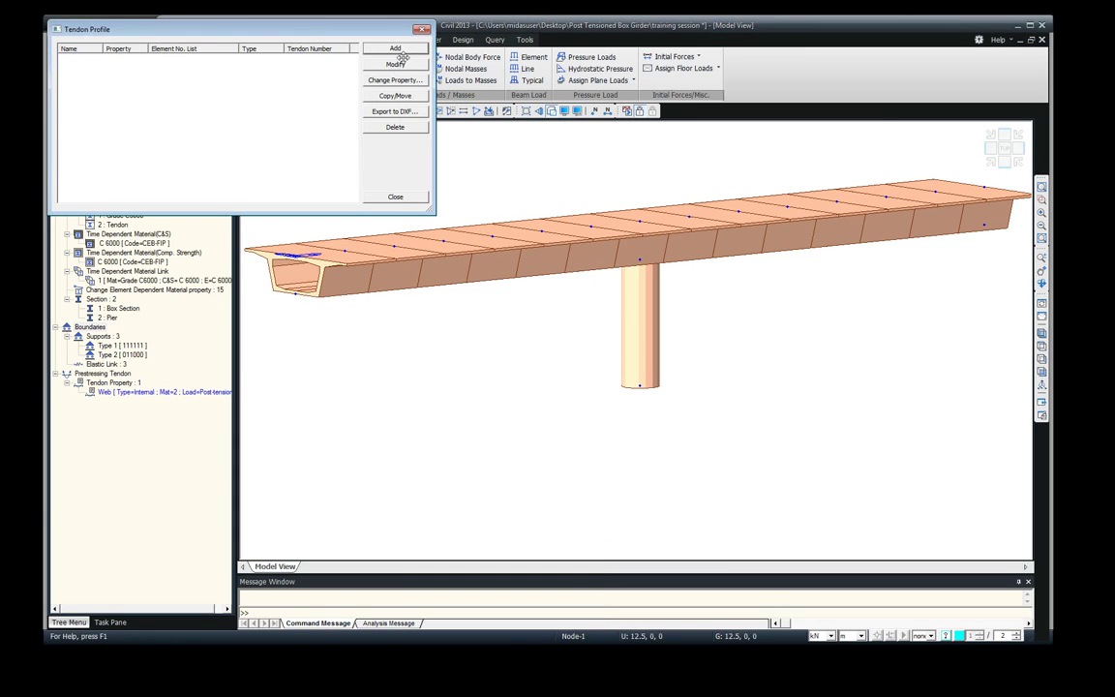
{"action": "left_click", "coordinate": [396, 49]}
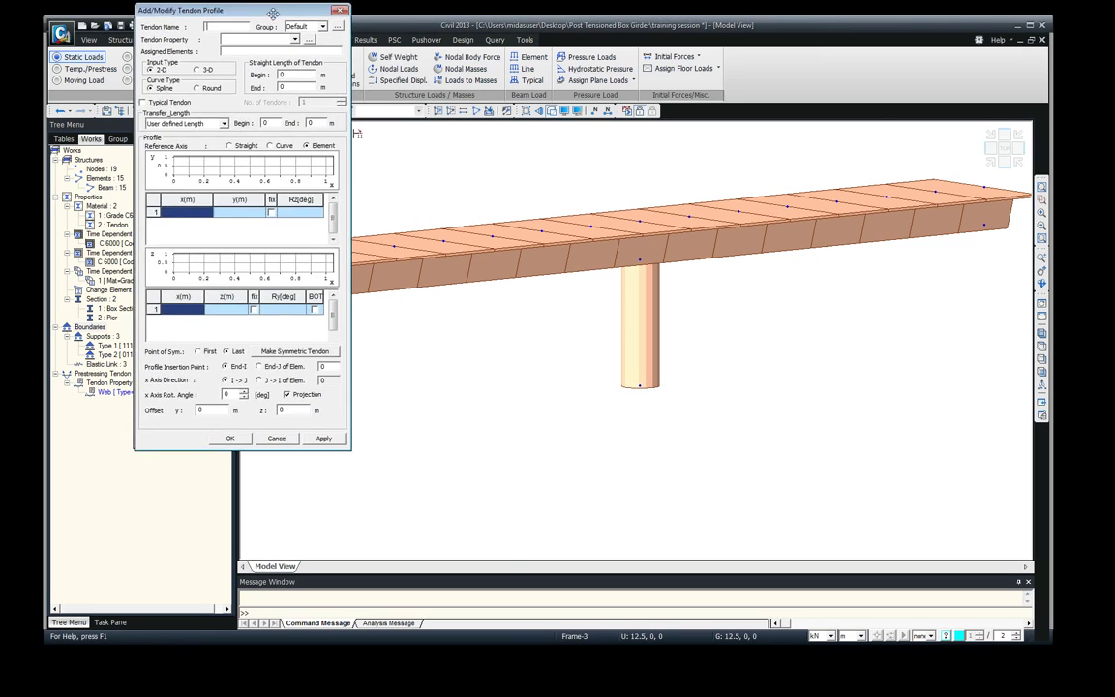
{"action": "left_click_drag", "start_coordinate": [273, 13], "coordinate": [374, 103]}
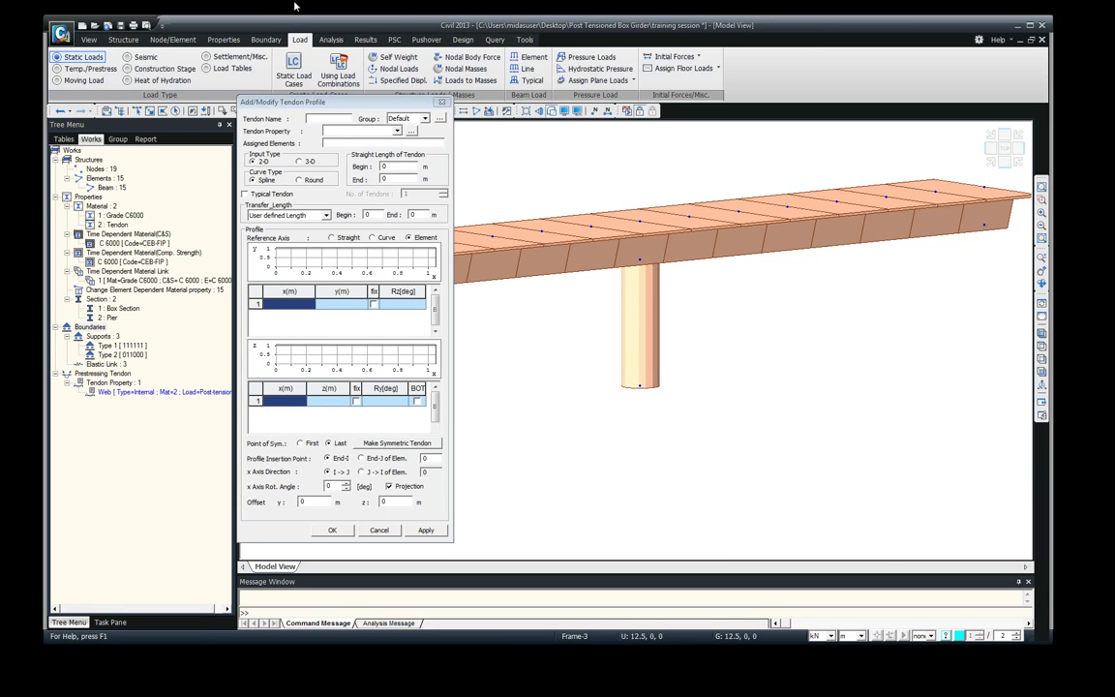
{"action": "left_click", "coordinate": [321, 118]}
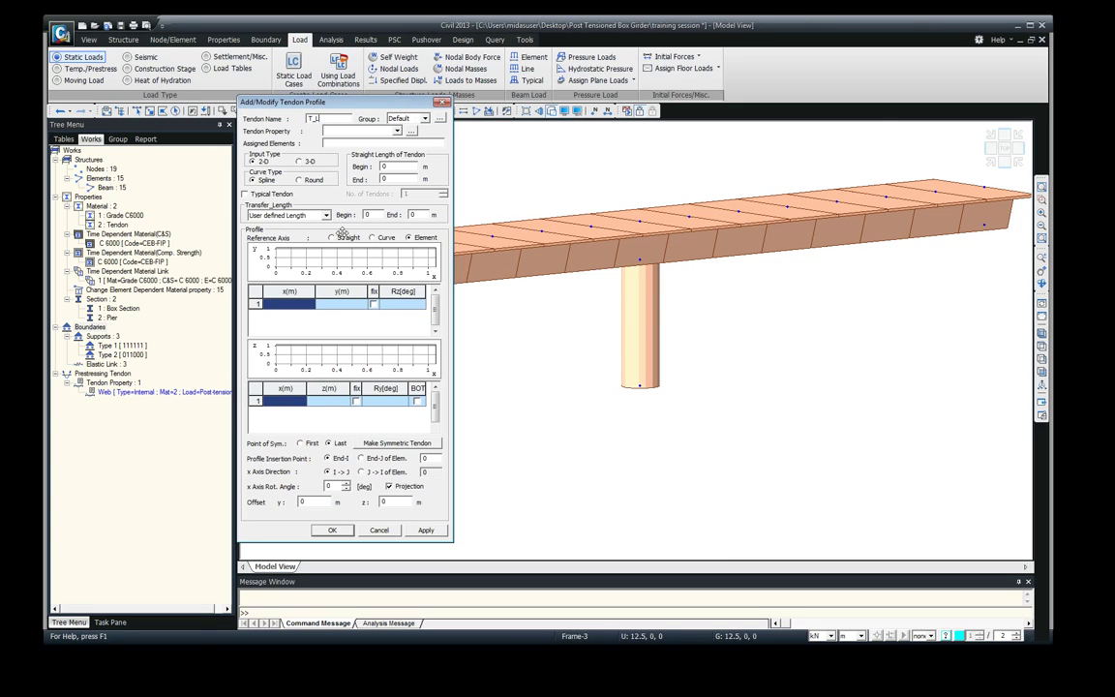
{"action": "left_click", "coordinate": [396, 132]}
{"action": "left_click", "coordinate": [355, 142]}
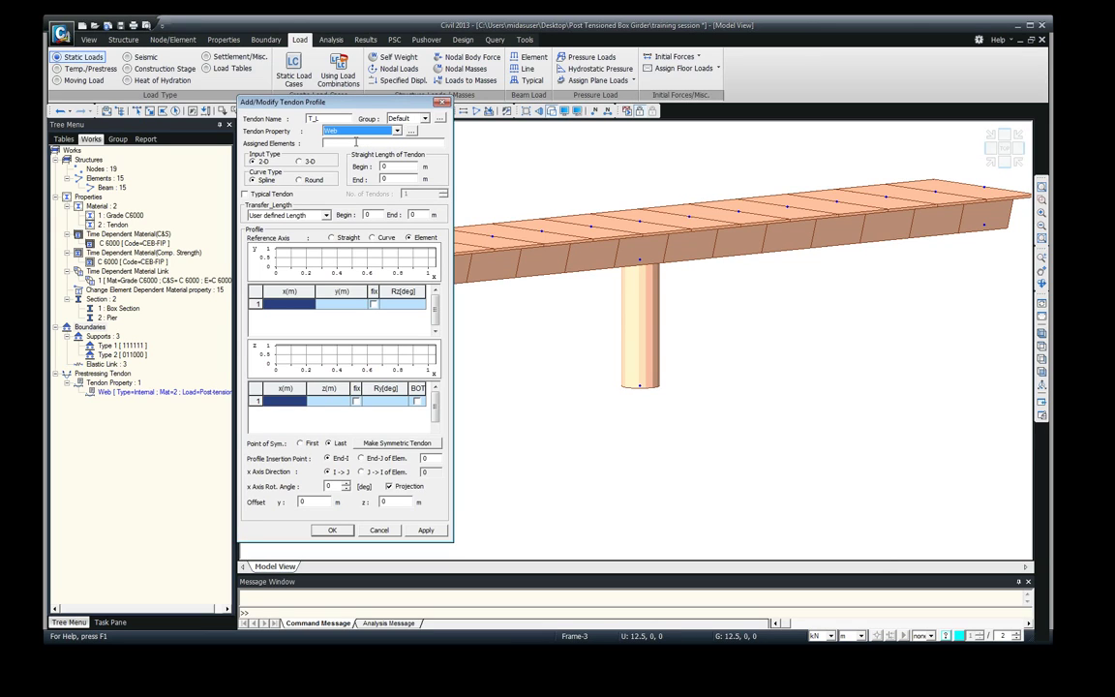
- Assign girder elements 1to14 to the T_L tendon profile and set its input type to 3-D
{"action": "left_click", "coordinate": [355, 142]}
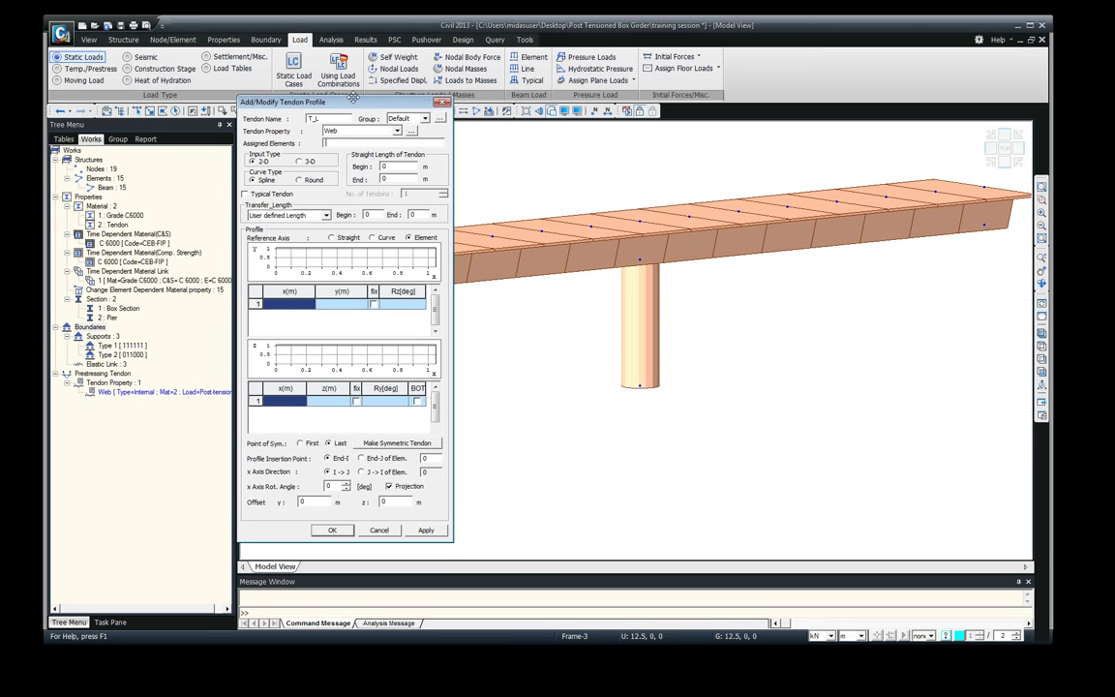
{"action": "left_click_drag", "start_coordinate": [312, 101], "coordinate": [114, 184]}
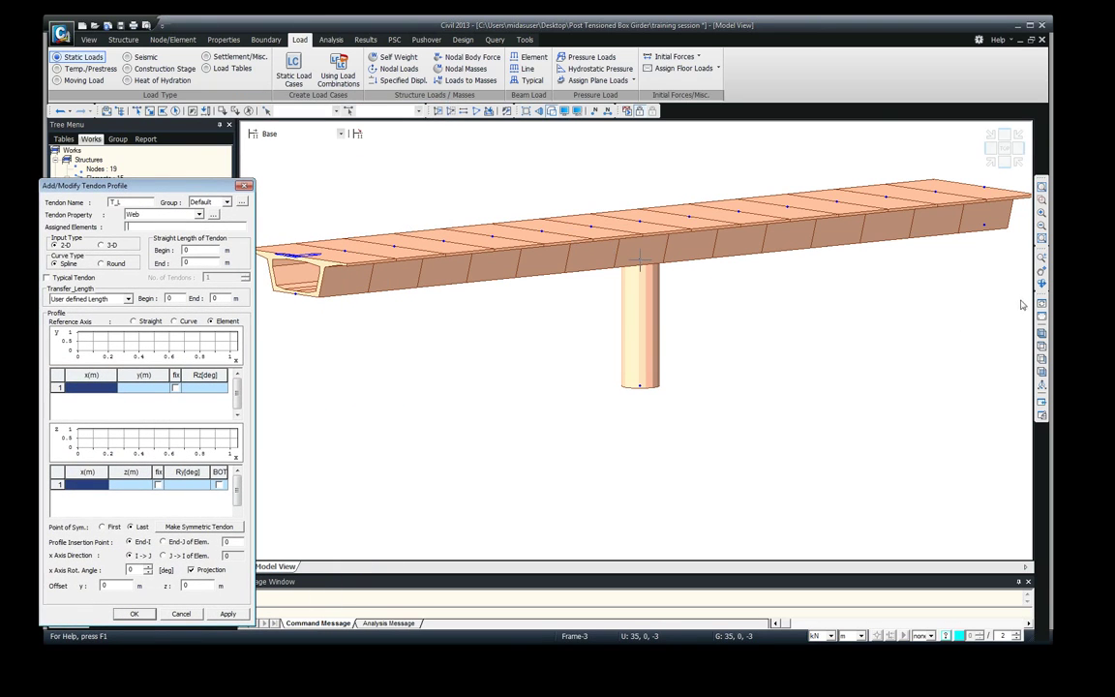
{"action": "left_click", "coordinate": [1042, 373]}
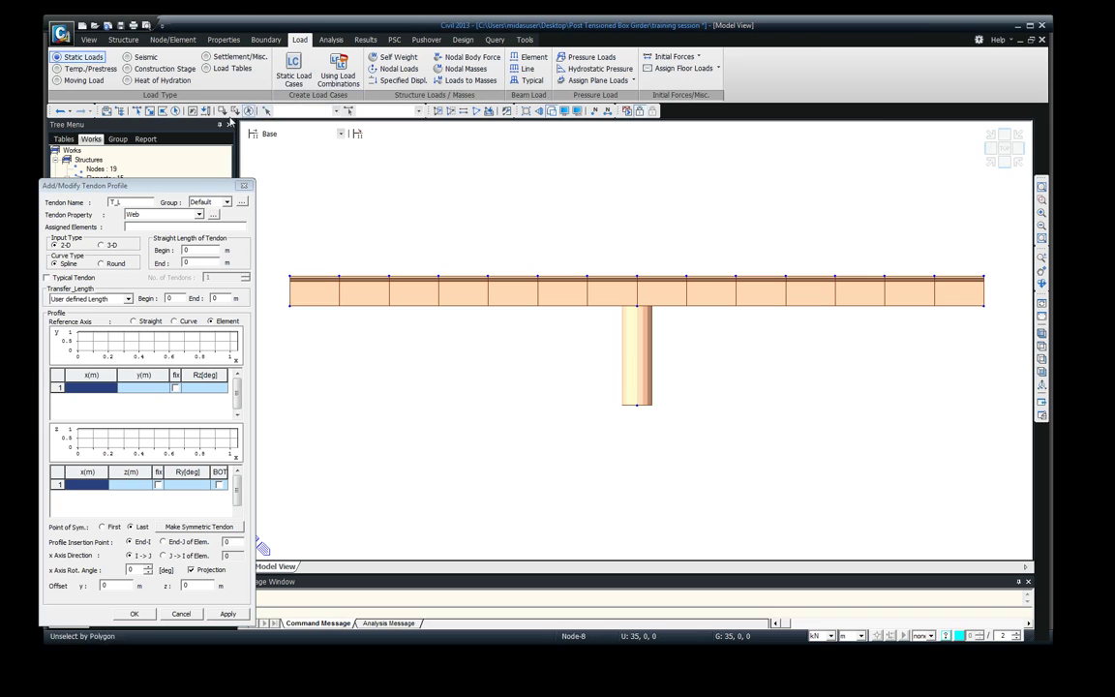
{"action": "left_click_drag", "start_coordinate": [1001, 303], "coordinate": [284, 256]}
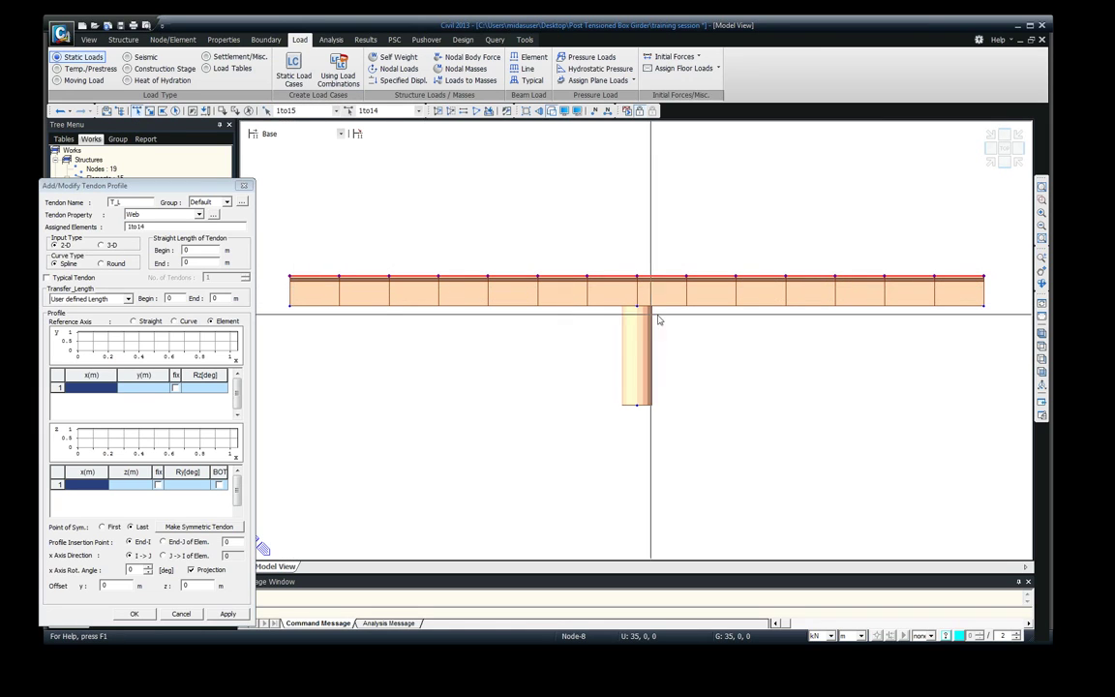
{"action": "left_click", "coordinate": [1042, 334]}
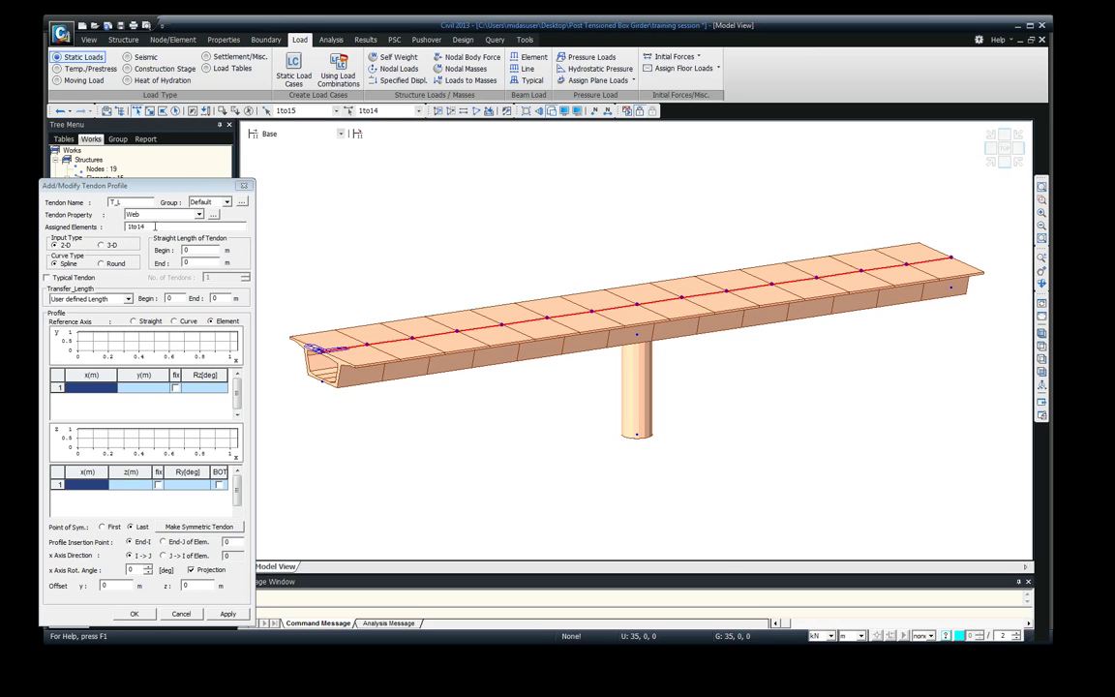
{"action": "left_click", "coordinate": [101, 245]}
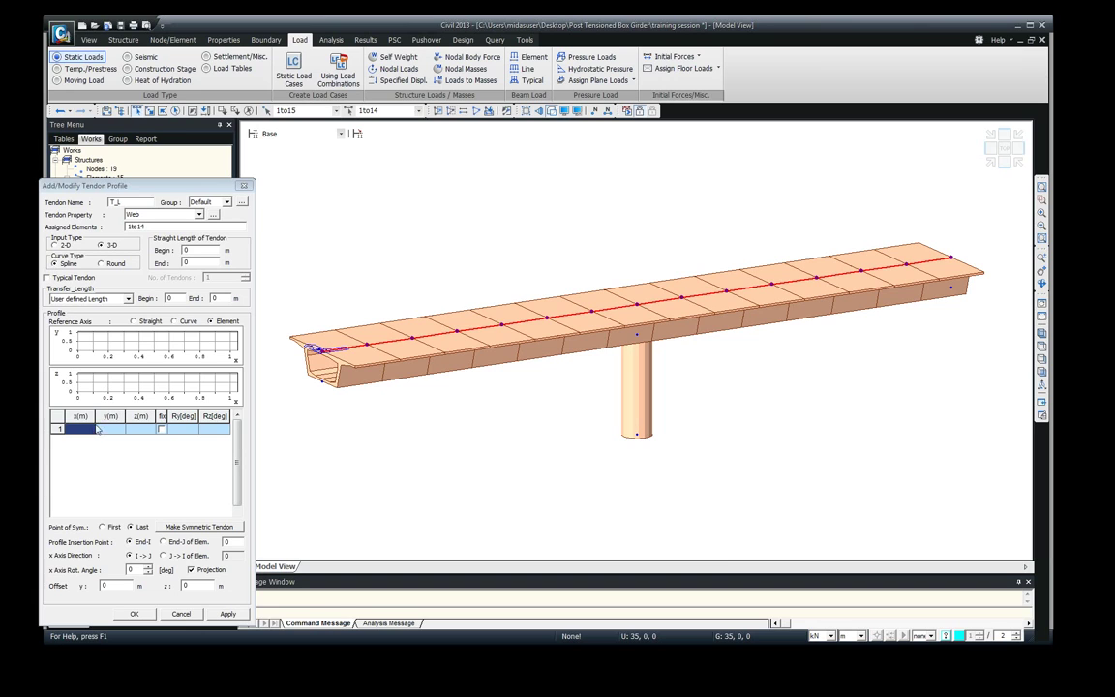
- Enter the T_L points (0, 2.95, -1.5), (15, 2.65, -2.7), (30, 2.95, -1.5), (35, 3.25, -0.5), (40, 2.95, -1.5), (55, 2.65, -2.7), (70, 2.95, -1.5)
{"action": "left_click", "coordinate": [85, 389]}
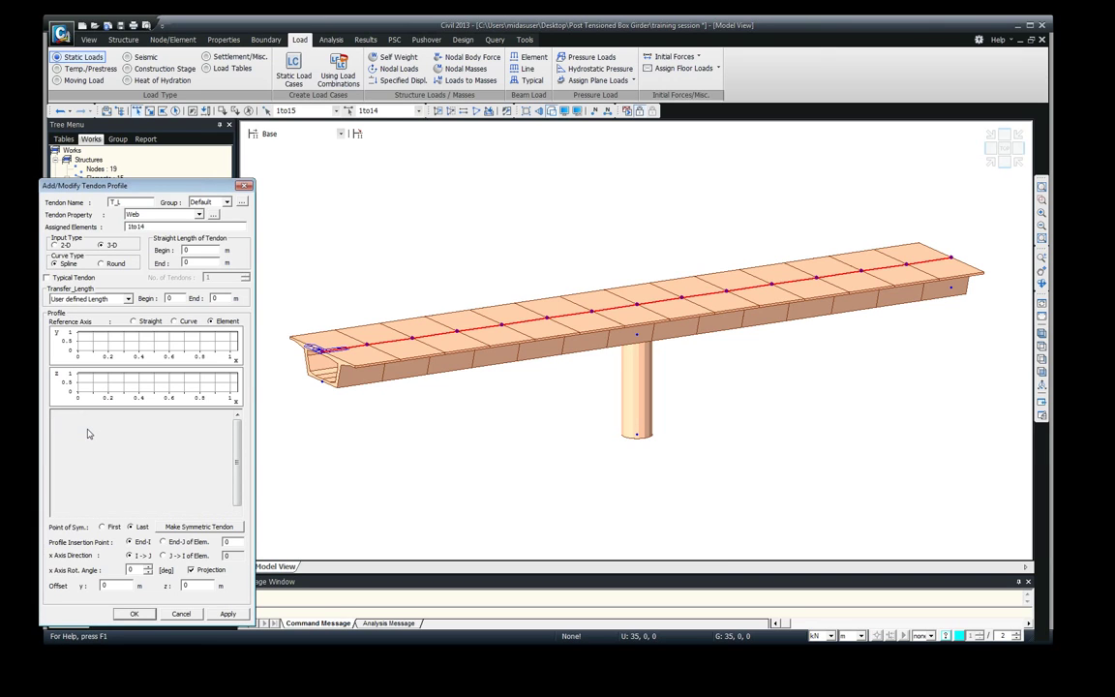
{"action": "type", "text": "0.0000\t2.9500\t-1.5000 15.000\t2.6500\t-2.7000 30.000\t2.9500\t-1.5000 35.000\t3.2500\t-0.5000 40.000\t2.9500\t-1.5000 55.000\t2.6500\t-2.7000 70.000\t2.9500\t-1.5000"}
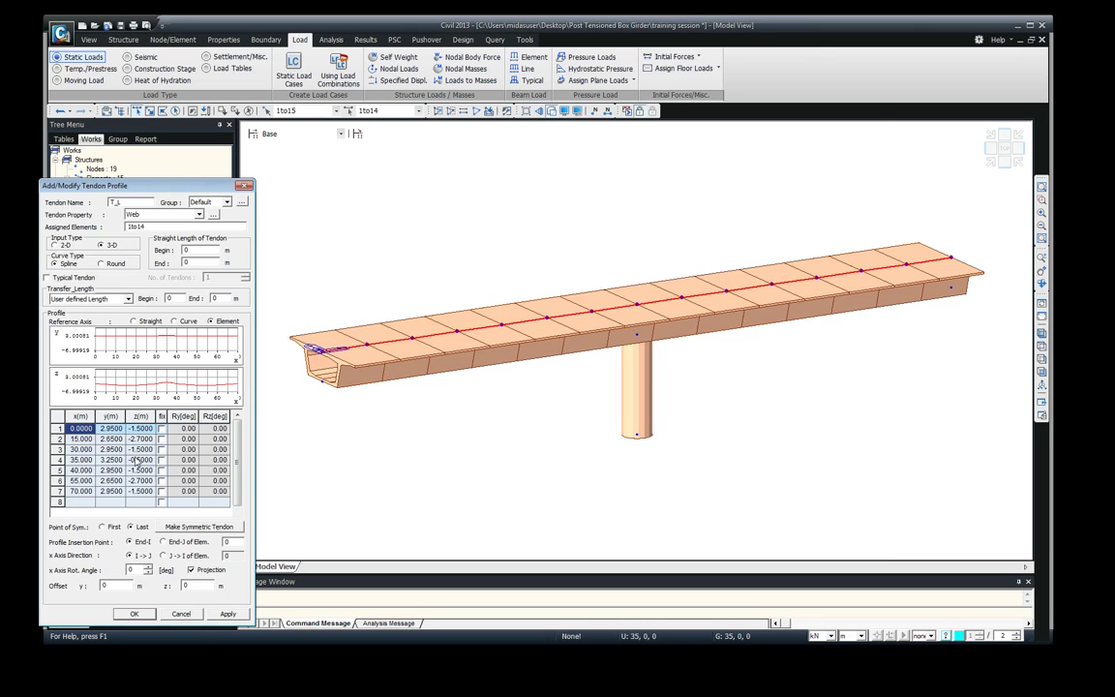
{"action": "mouse_move", "coordinate": [162, 385]}
{"action": "left_click", "coordinate": [136, 614]}
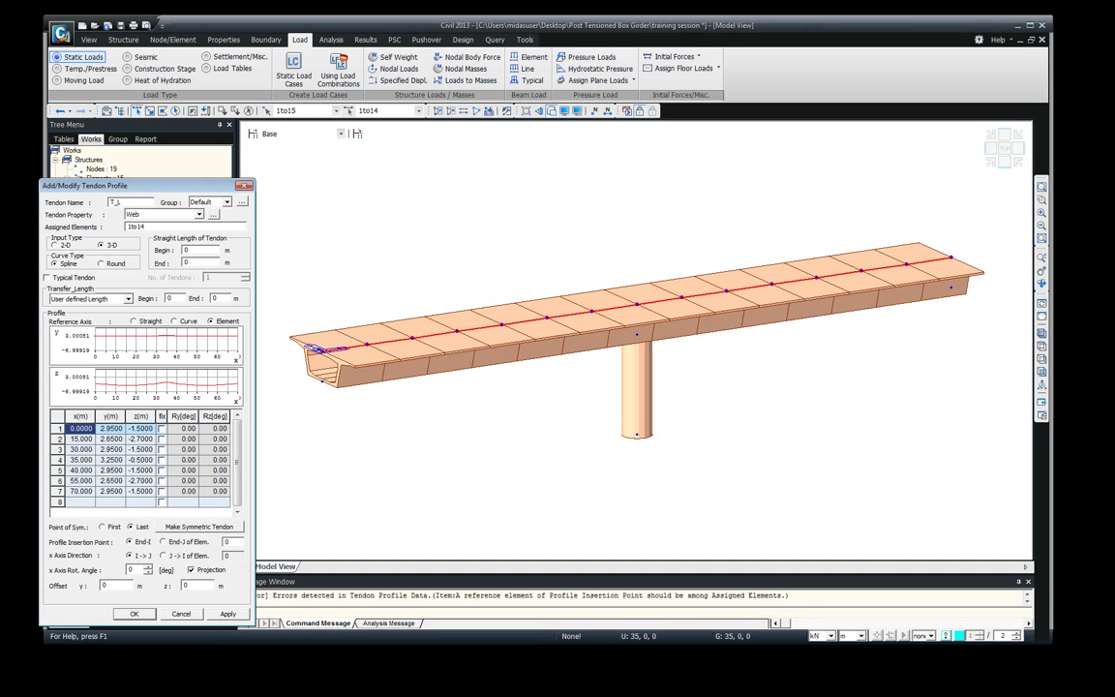
- Set the reference axis of the T_L profile to Straight with insertion point 0, 0, 0, and save the profile
{"action": "left_click", "coordinate": [164, 542]}
{"action": "left_click", "coordinate": [134, 323]}
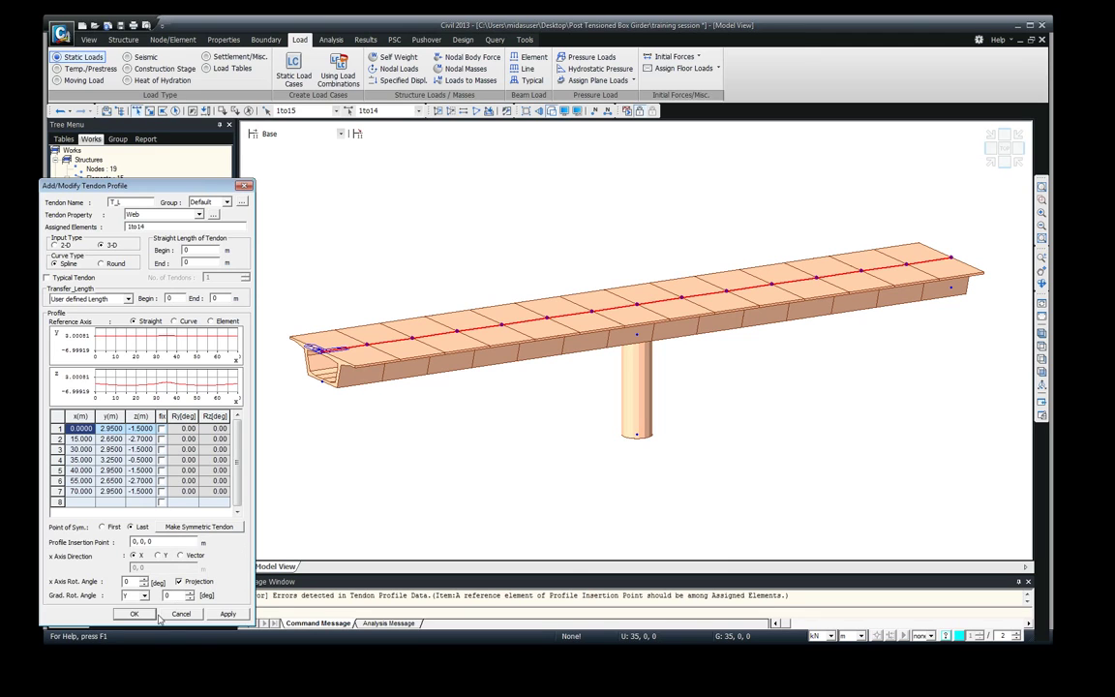
{"action": "left_click", "coordinate": [229, 614]}
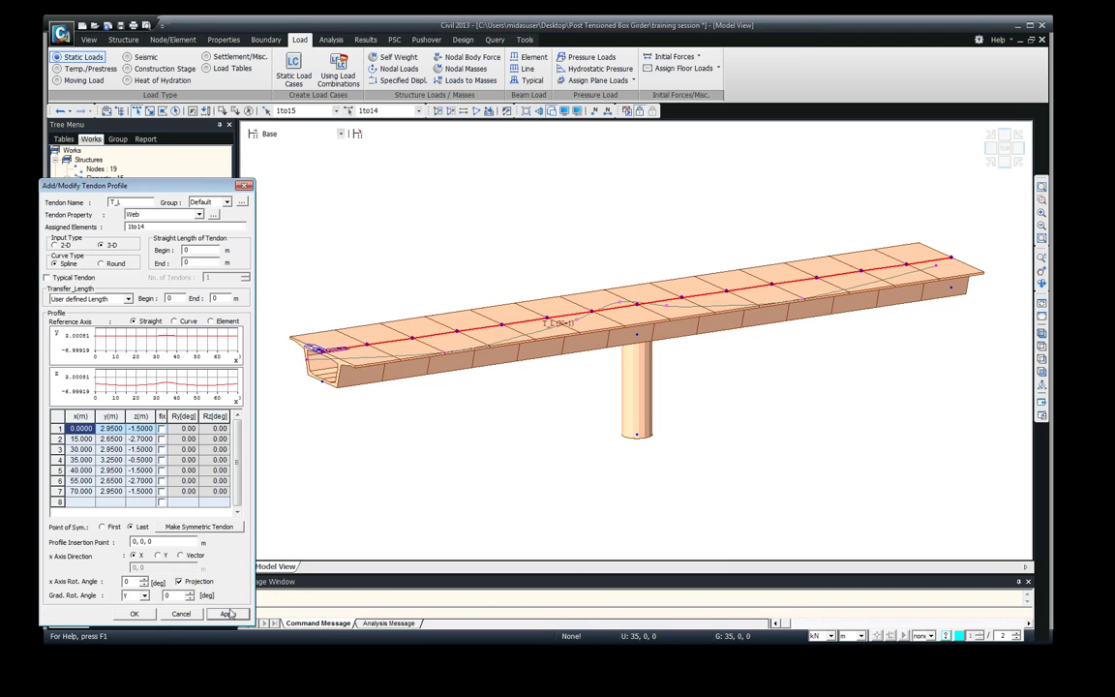
{"action": "left_click", "coordinate": [323, 584]}
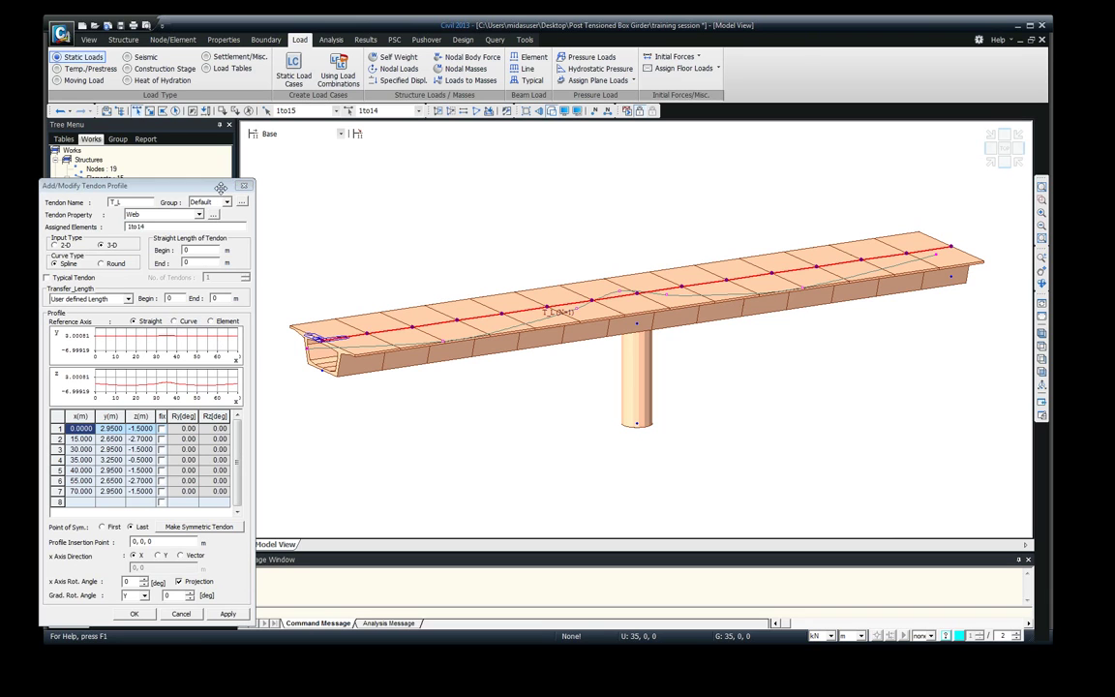
{"action": "left_click_drag", "start_coordinate": [220, 187], "coordinate": [635, 169]}
{"action": "key", "text": "Escape"}
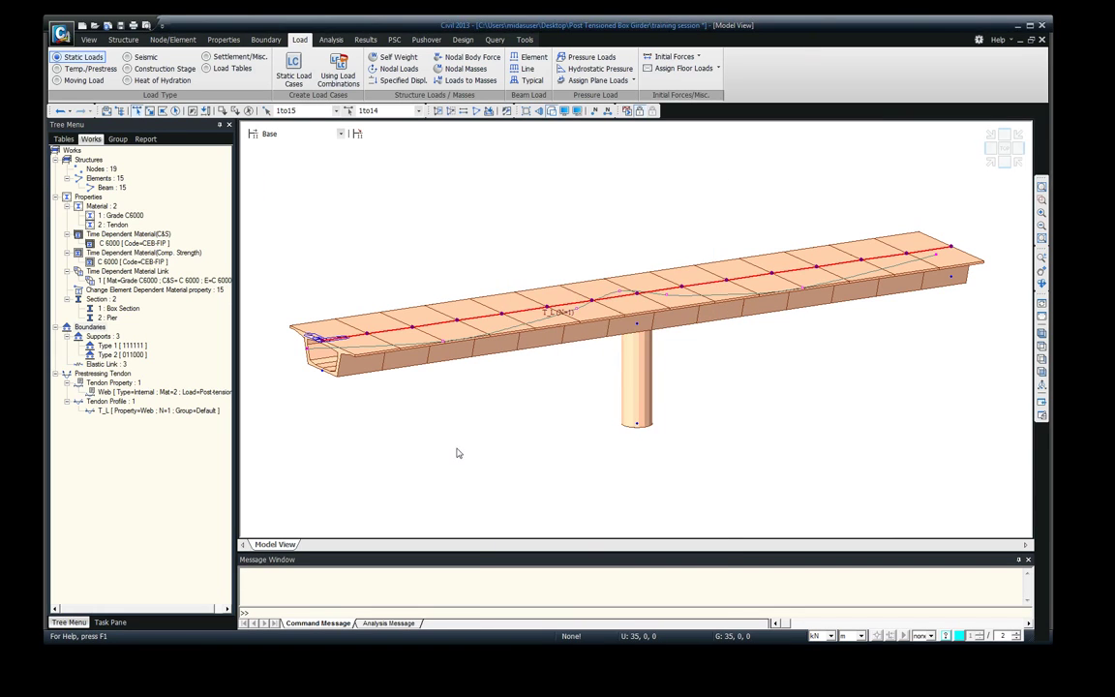
- Inspect the T_L tendon's path along the girder and within the box section's web in side, end and isometric views
{"action": "middle_click_drag", "start_coordinate": [420, 413], "coordinate": [484, 426], "text": "ctrl"}
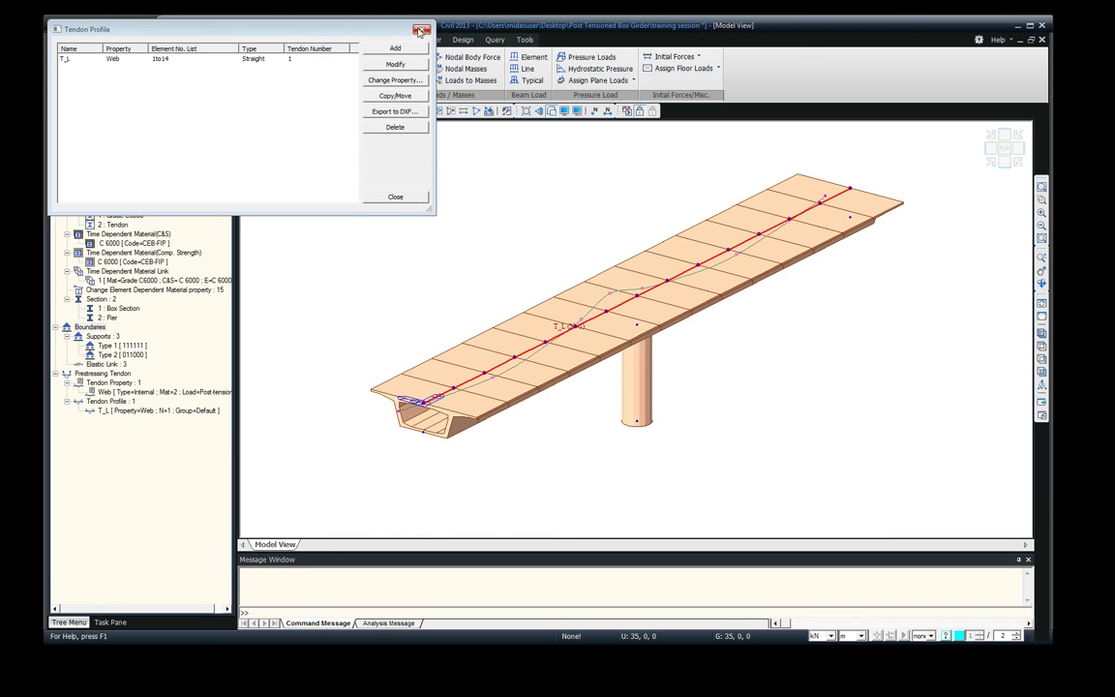
{"action": "left_click", "coordinate": [406, 198]}
{"action": "middle_click_drag", "start_coordinate": [503, 389], "coordinate": [600, 406], "text": "ctrl"}
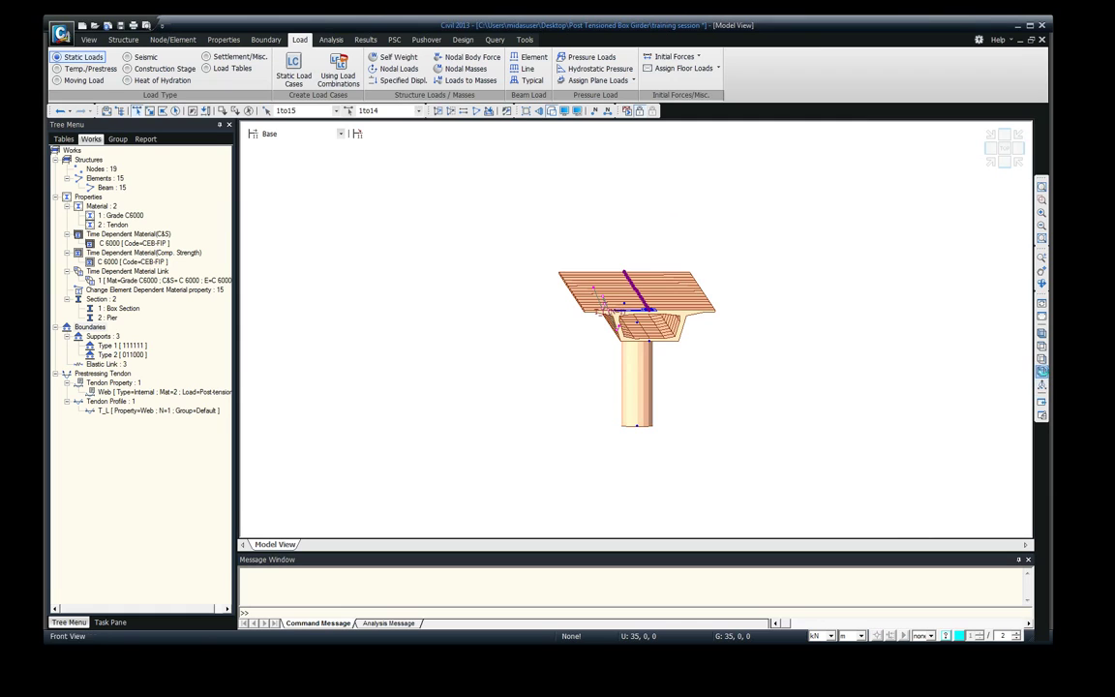
{"action": "left_click", "coordinate": [1042, 359]}
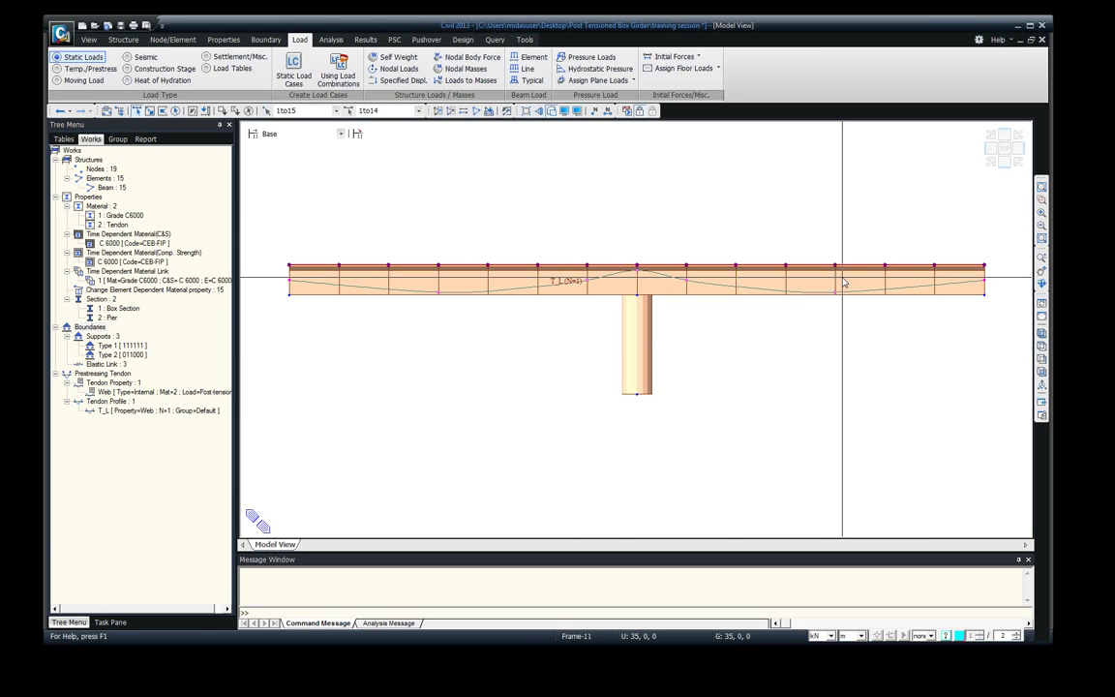
{"action": "left_click", "coordinate": [1043, 358]}
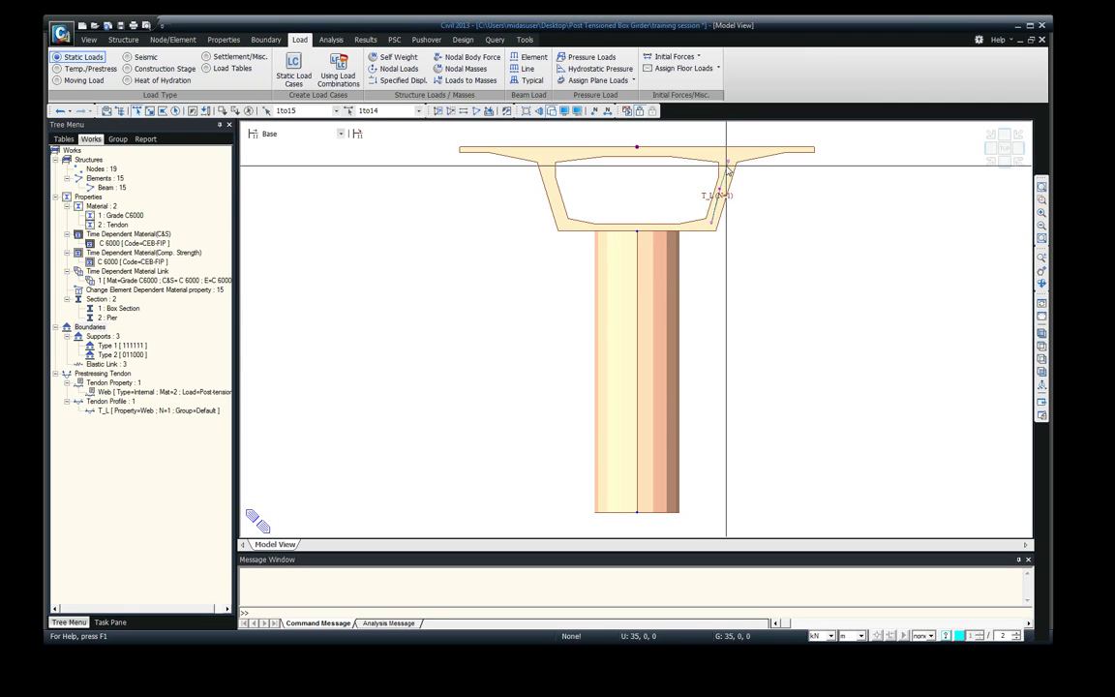
{"action": "left_click", "coordinate": [1041, 332]}
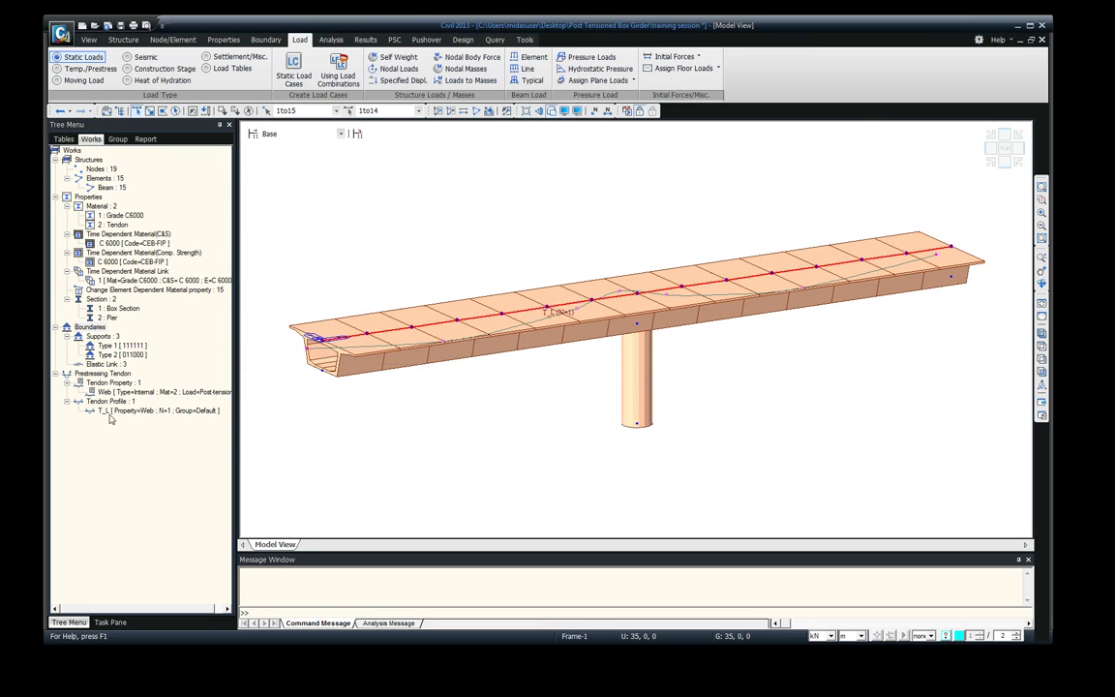
- Reopen the list of tendon profiles and select the T_L profile
{"action": "right_click", "coordinate": [289, 242]}
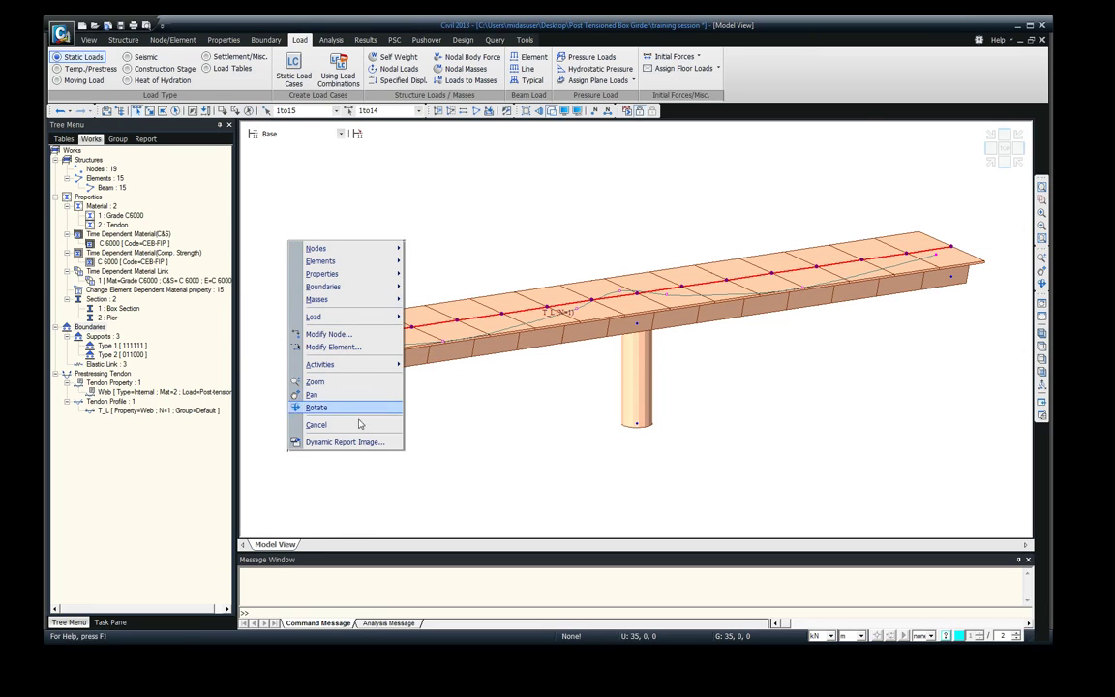
{"action": "mouse_move", "coordinate": [360, 318]}
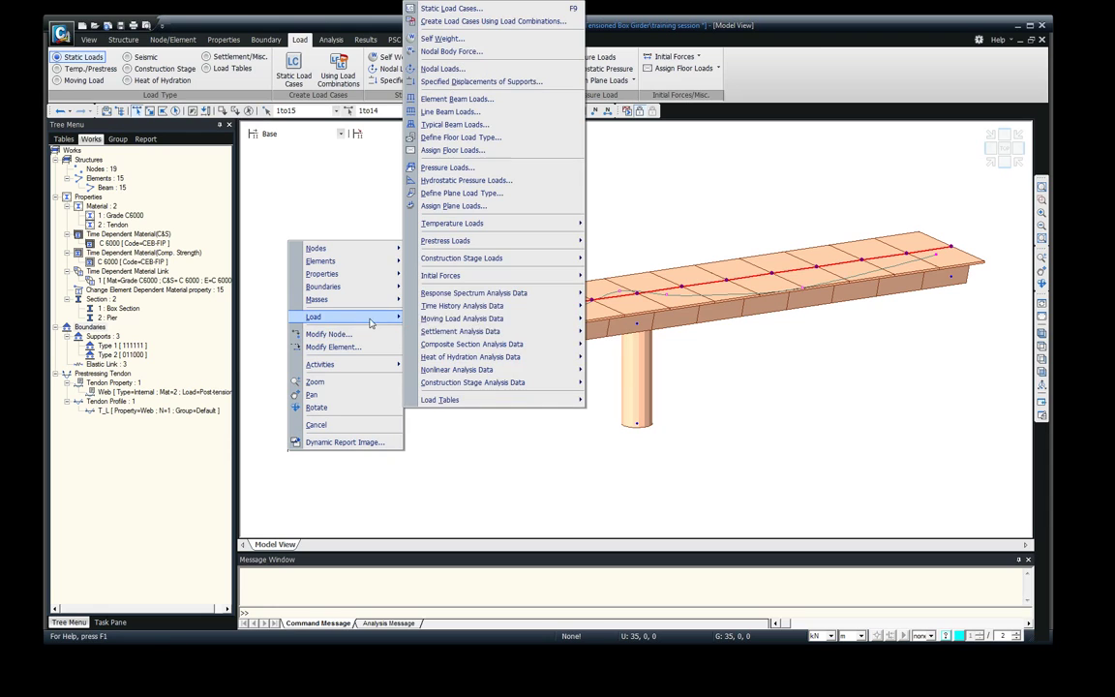
{"action": "mouse_move", "coordinate": [531, 241]}
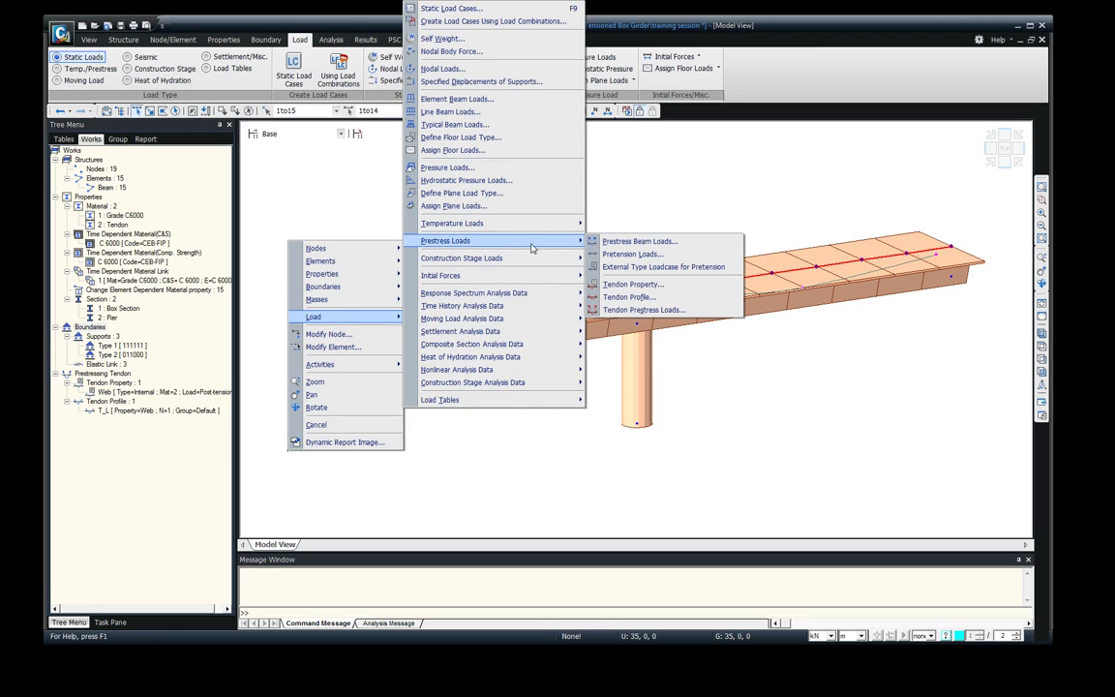
{"action": "left_click", "coordinate": [627, 296]}
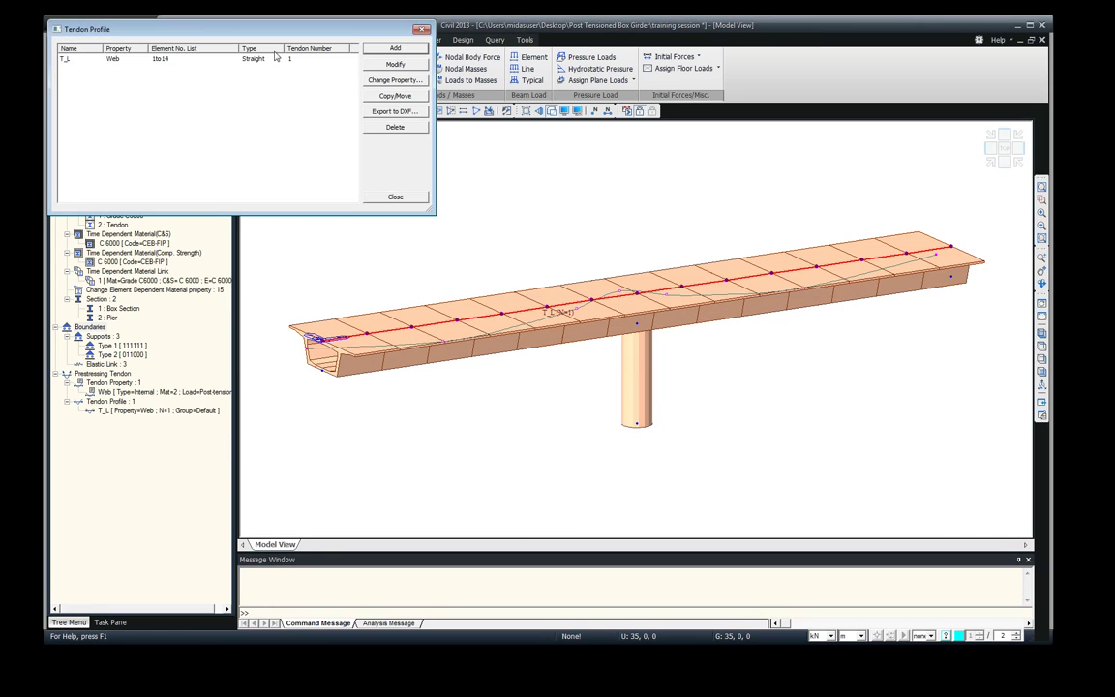
{"action": "left_click", "coordinate": [253, 59]}
{"action": "left_click_drag", "start_coordinate": [249, 32], "coordinate": [380, 100]}
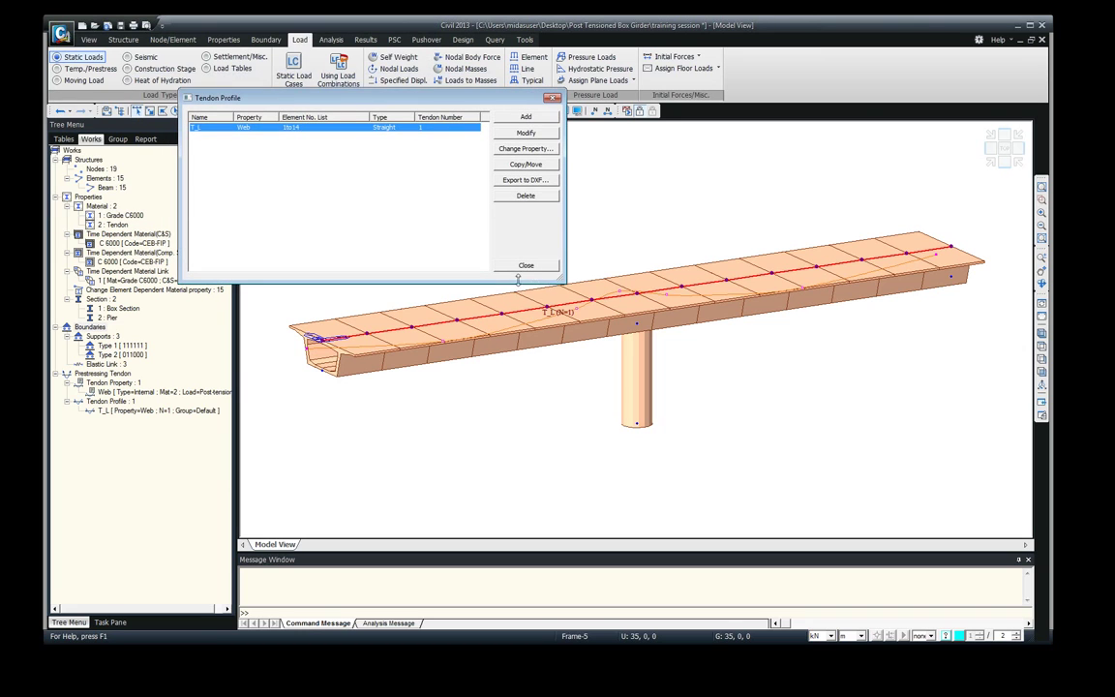
{"action": "left_click", "coordinate": [525, 164]}
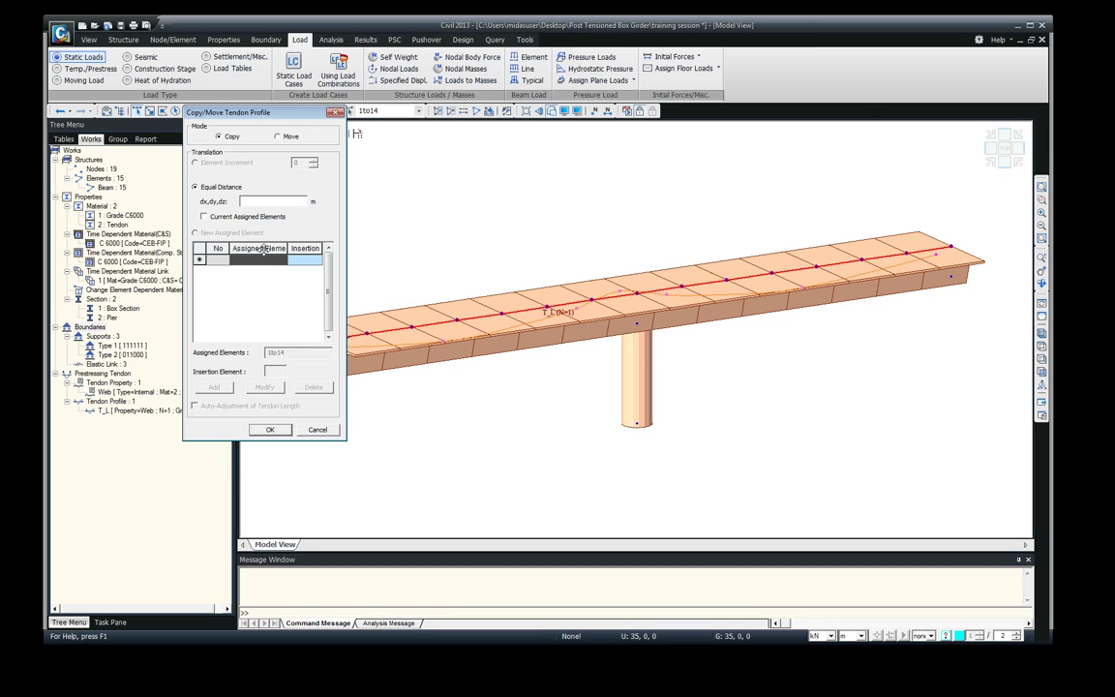
{"action": "left_click", "coordinate": [204, 217]}
{"action": "left_click", "coordinate": [318, 430]}
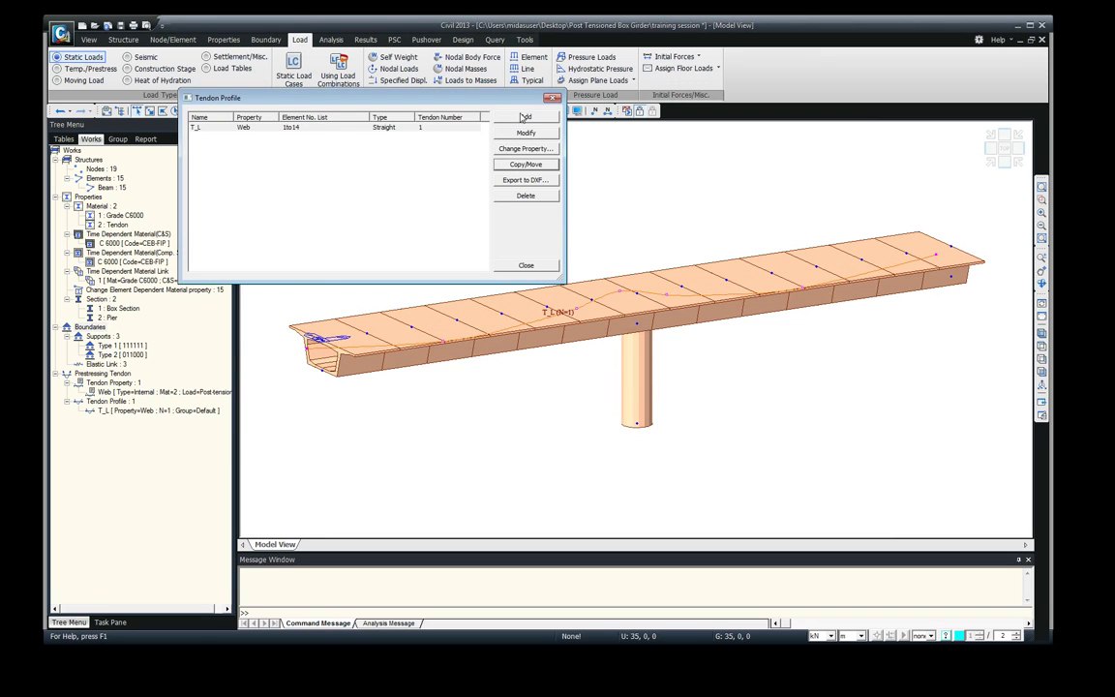
- Start a new tendon profile named T_R with the Web tendon property and the 3-D input type
{"action": "key", "text": "Escape"}
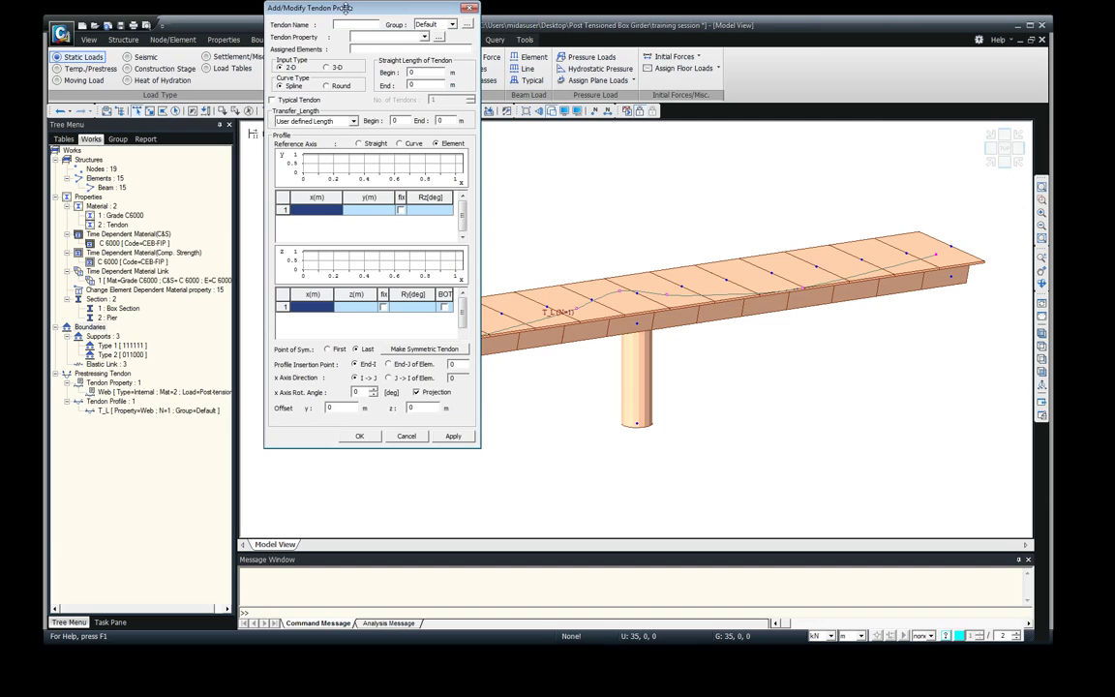
{"action": "left_click_drag", "start_coordinate": [310, 9], "coordinate": [182, 36]}
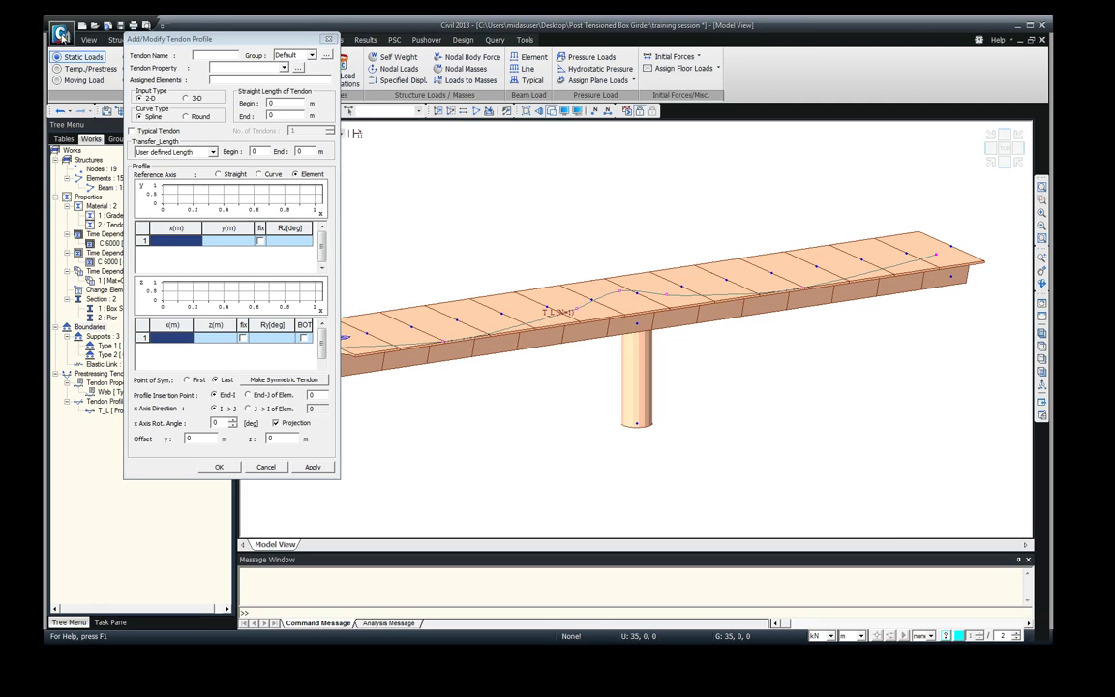
{"action": "left_click", "coordinate": [228, 56]}
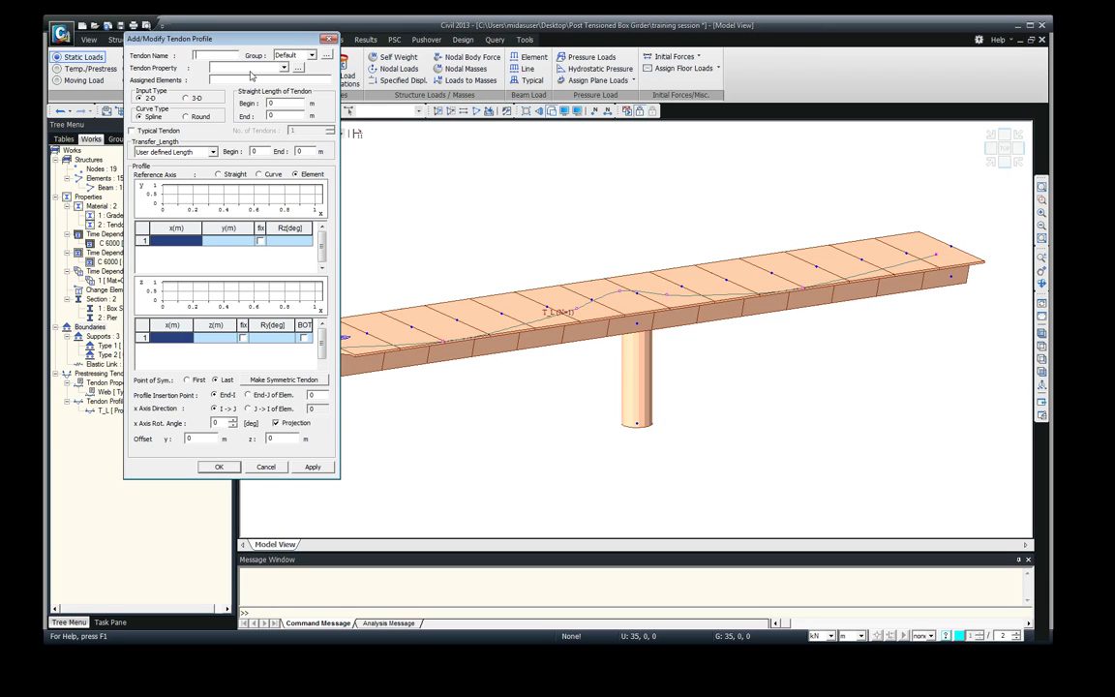
{"action": "type", "text": "T_R"}
{"action": "left_click", "coordinate": [262, 67]}
{"action": "left_click", "coordinate": [250, 79]}
{"action": "left_click", "coordinate": [185, 98]}
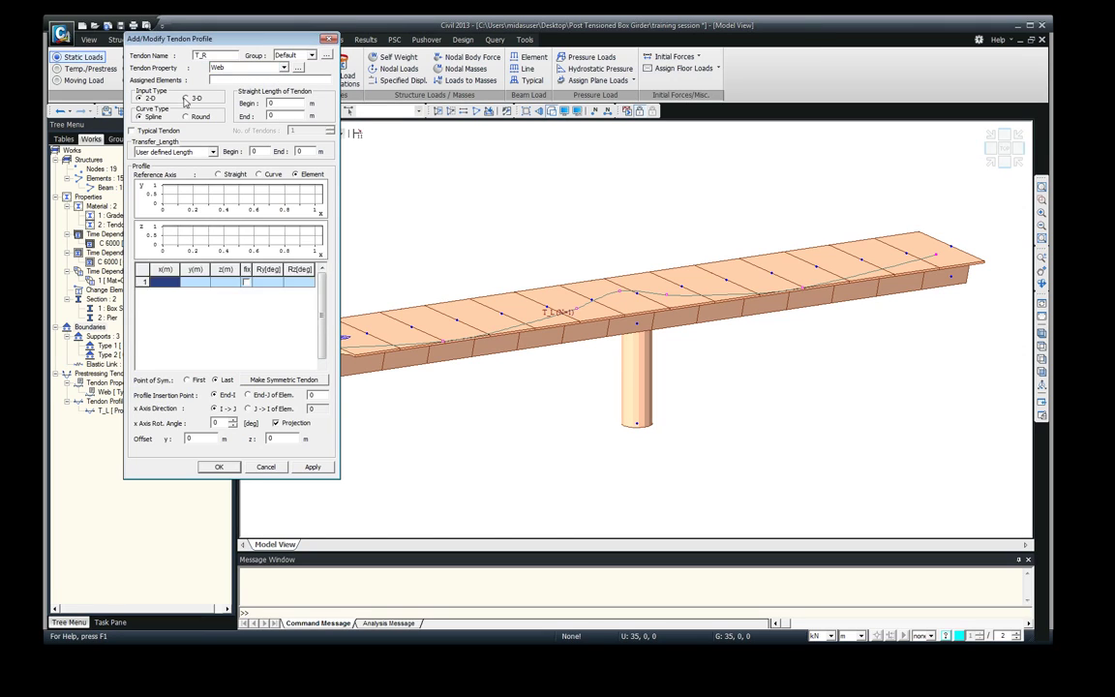
- Give T_R a Straight axis and points (0, -2.95, -1.5), (15, -2.65, -2.7), (30, -2.95, -1.5), (35, -3.25, -0.5), (40, -2.95, -1.5), (55, -2.65, -2.7), (70, -2.95, -1.5)
{"action": "left_click", "coordinate": [218, 174]}
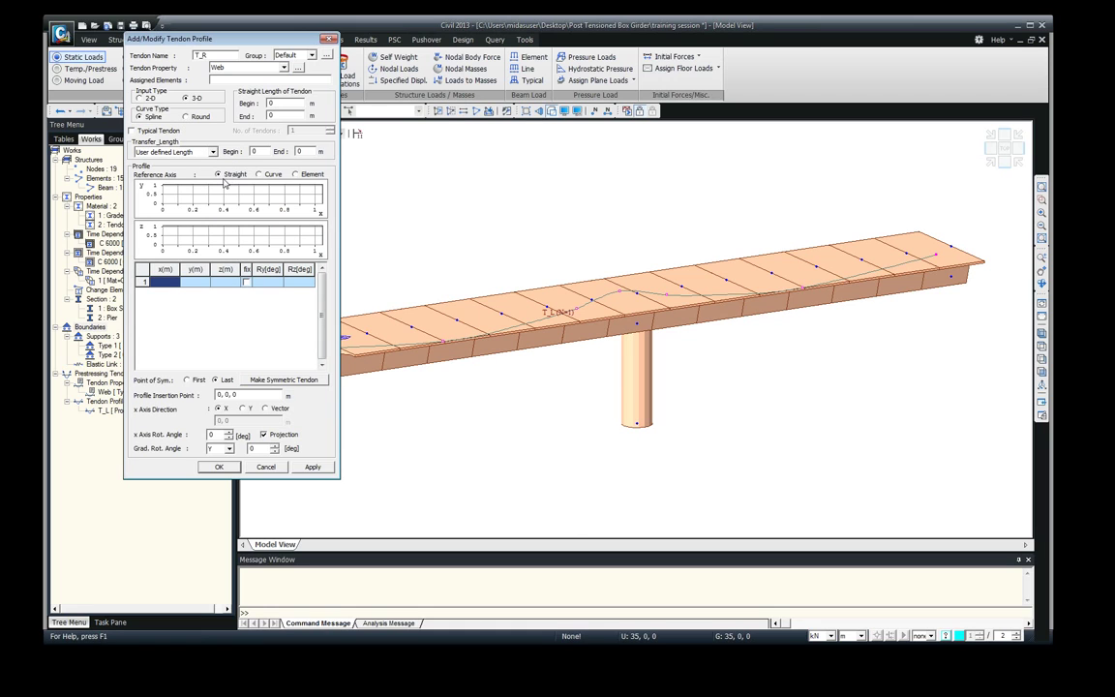
{"action": "type", "text": "0.0000\t-2.9500\t-1.5000 15.000\t-2.6500\t-2.7000 30.000\t-2.9500\t-1.5000 35.000\t-3.2500\t-0.5000 40.000\t-2.9500\t-1.5000 55.000\t-2.6500\t-2.7000 70.000\t-2.9500\t-1.5000"}
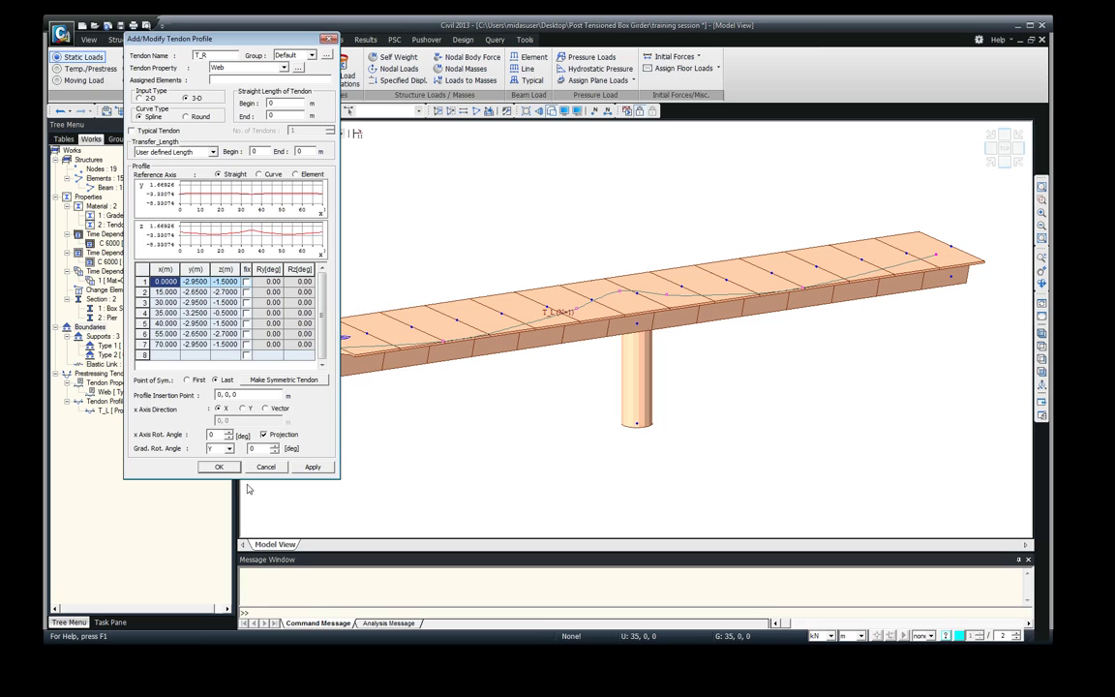
{"action": "left_click", "coordinate": [220, 467]}
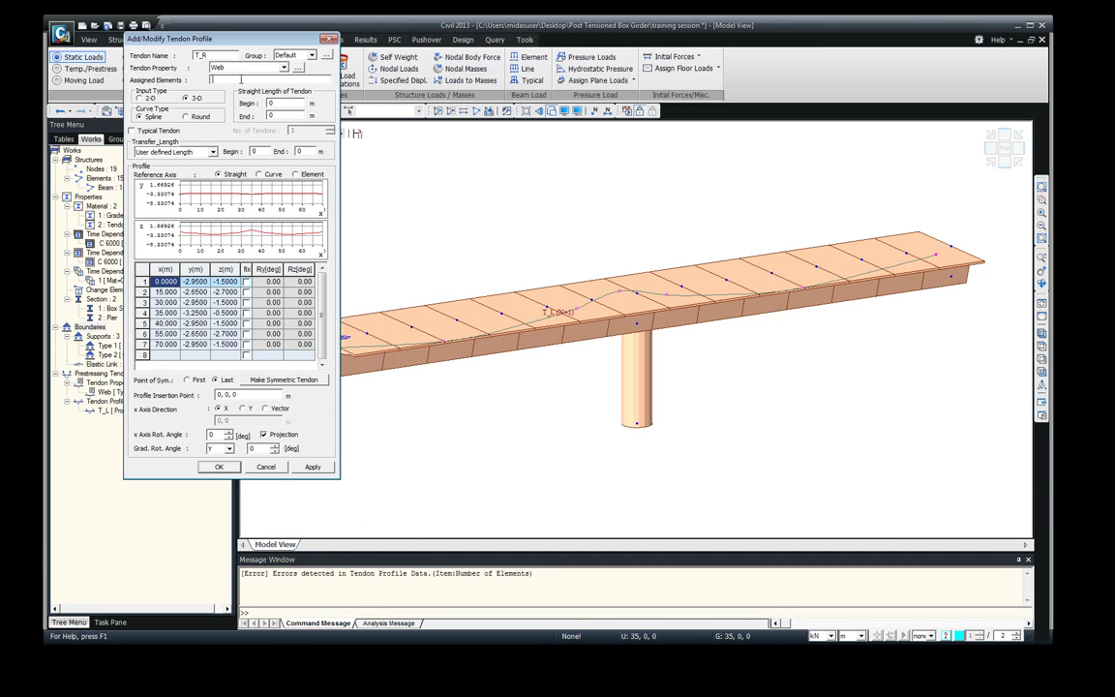
- Assign girder elements 1to14 to the T_R tendon profile, save it and close the tendon profile list
{"action": "left_click_drag", "start_coordinate": [184, 38], "coordinate": [132, 161]}
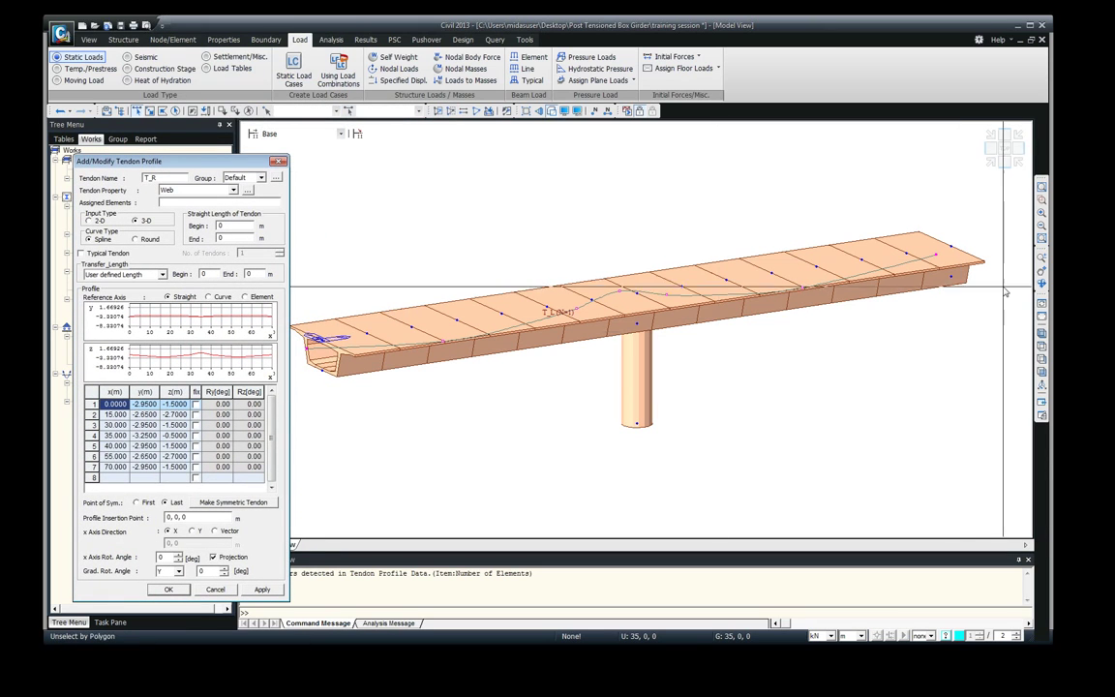
{"action": "left_click", "coordinate": [1042, 371]}
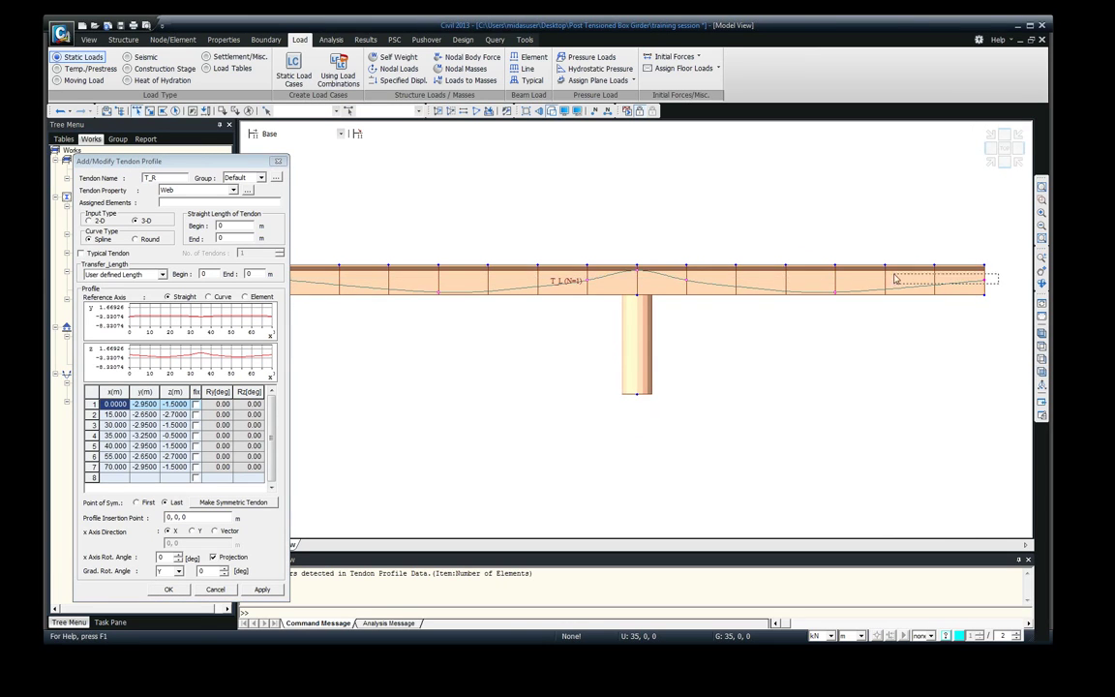
{"action": "left_click_drag", "start_coordinate": [894, 279], "coordinate": [280, 287]}
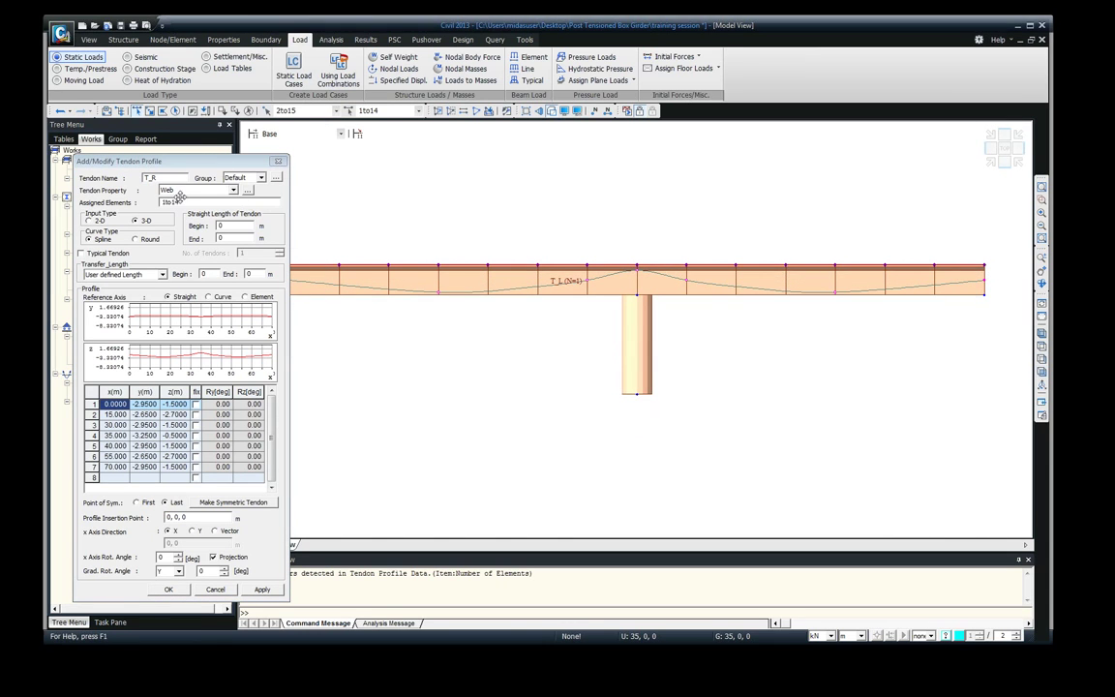
{"action": "left_click_drag", "start_coordinate": [230, 161], "coordinate": [278, 145]}
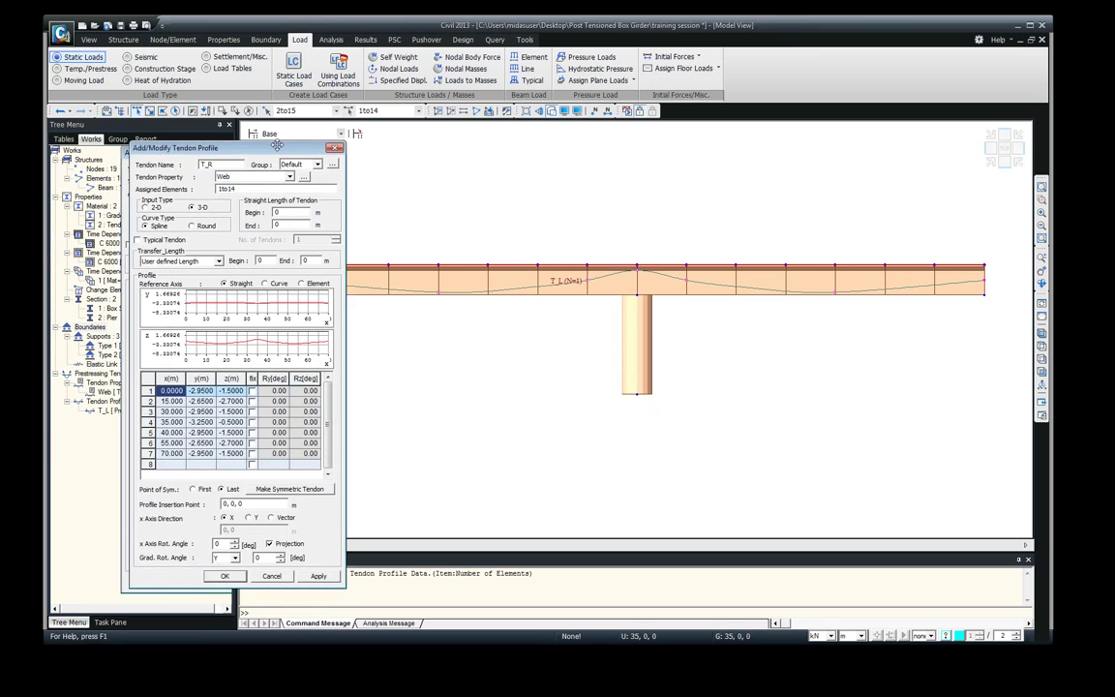
{"action": "left_click", "coordinate": [224, 576]}
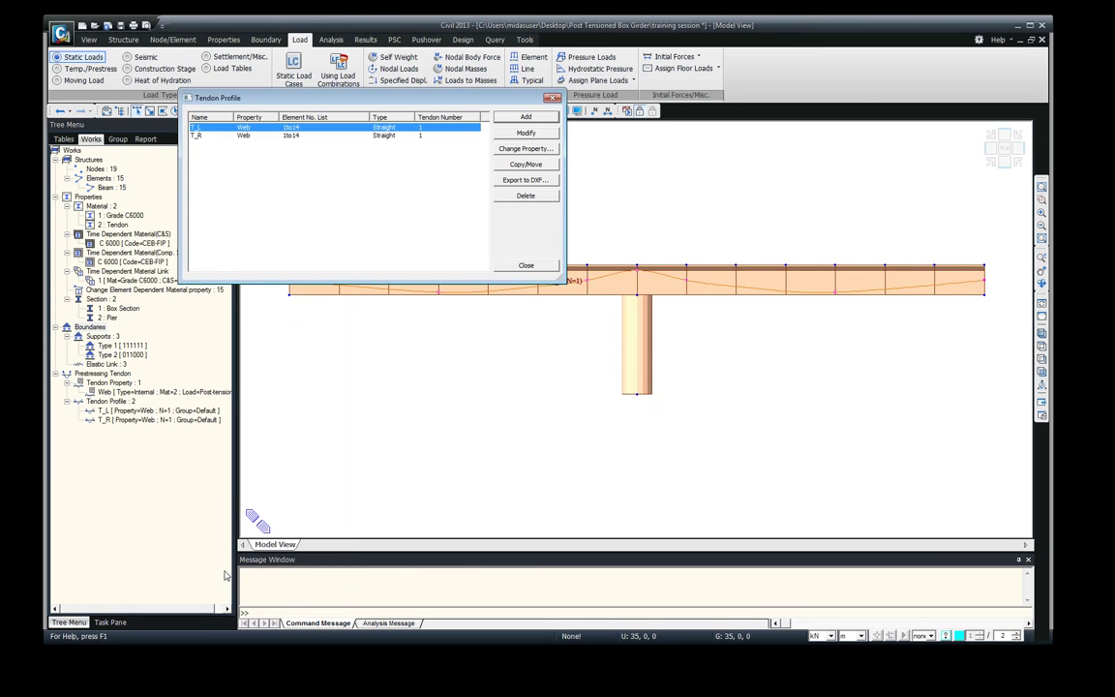
{"action": "left_click", "coordinate": [552, 98]}
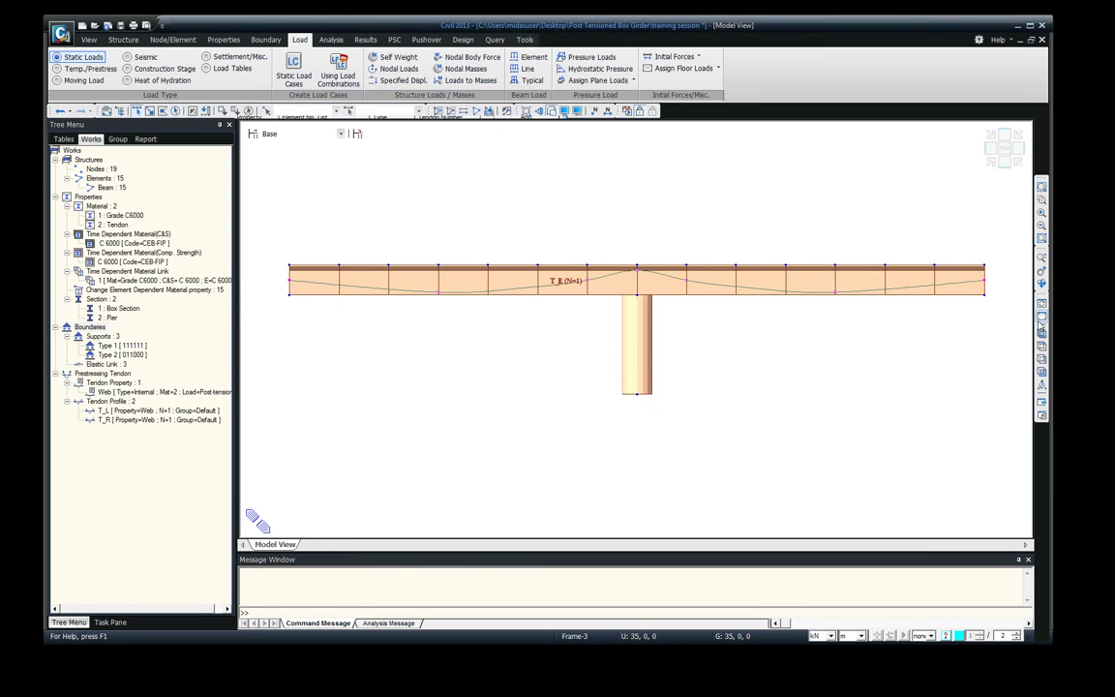
- Check the positions of the T_L and T_R tendons in the girder's webs in isometric and end views
{"action": "left_click", "coordinate": [1040, 325]}
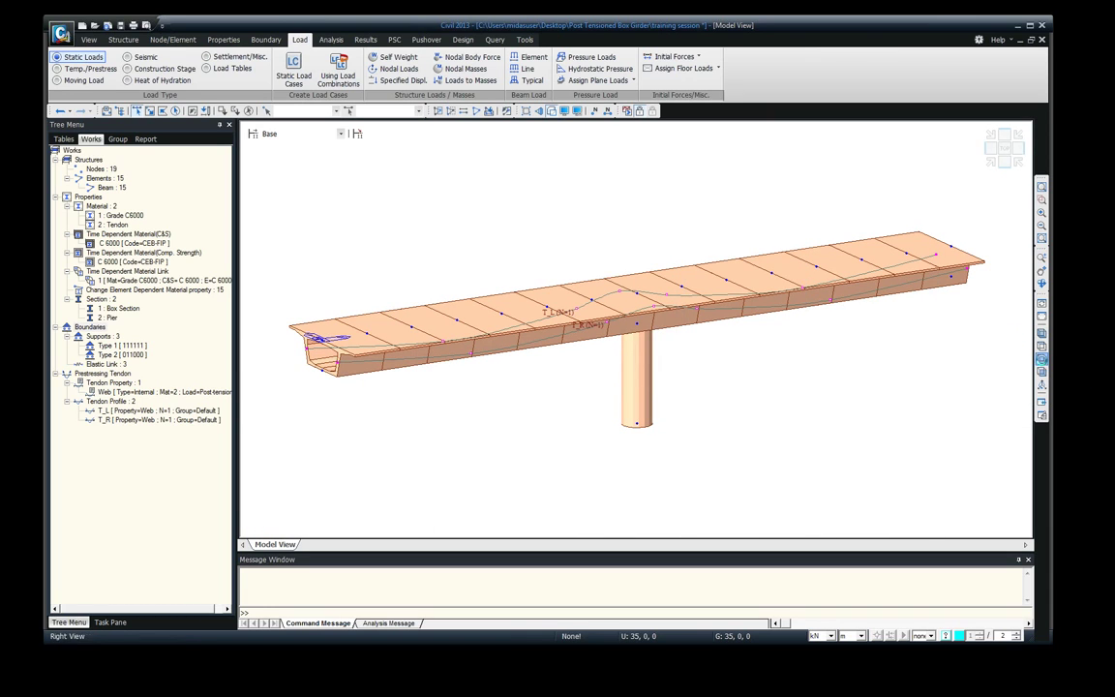
{"action": "left_click", "coordinate": [1042, 358]}
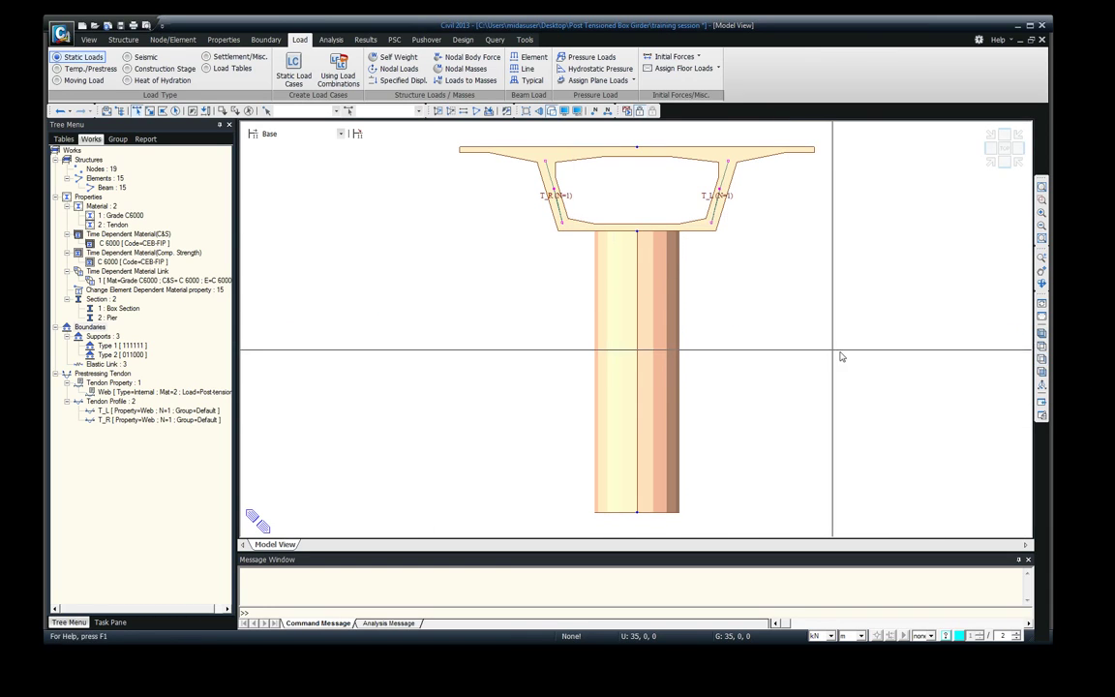
{"action": "middle_click_drag", "start_coordinate": [937, 301], "coordinate": [760, 368], "text": "ctrl"}
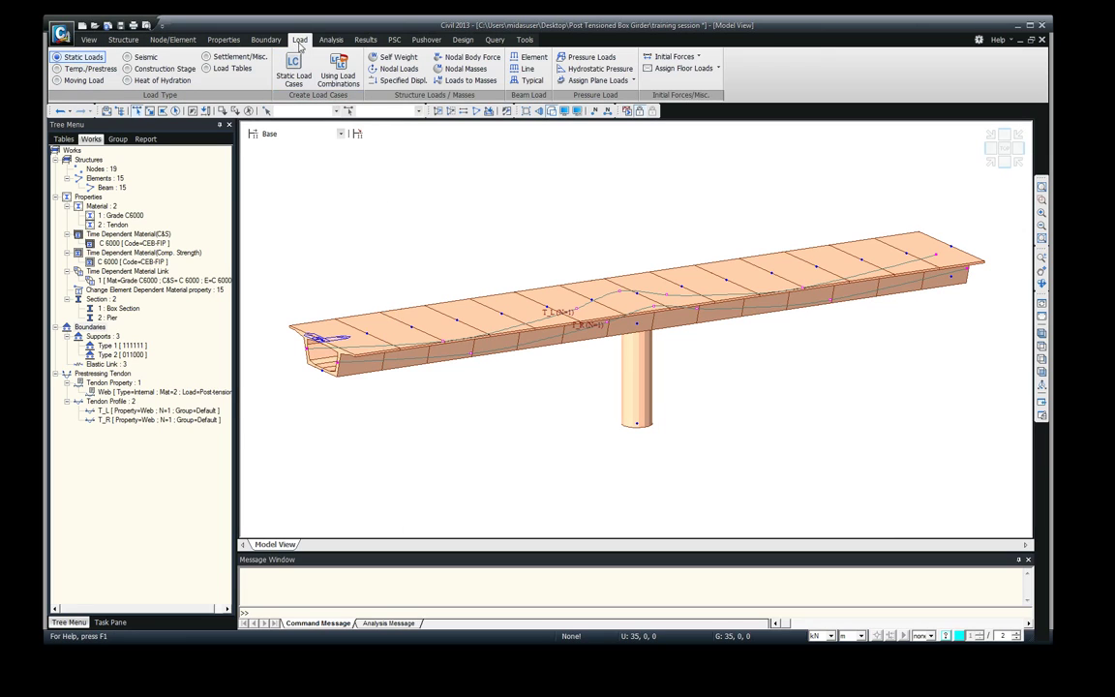
- Start a self-weight load and add a static load case named Sw with type Dead Load (D)
{"action": "left_click", "coordinate": [400, 57]}
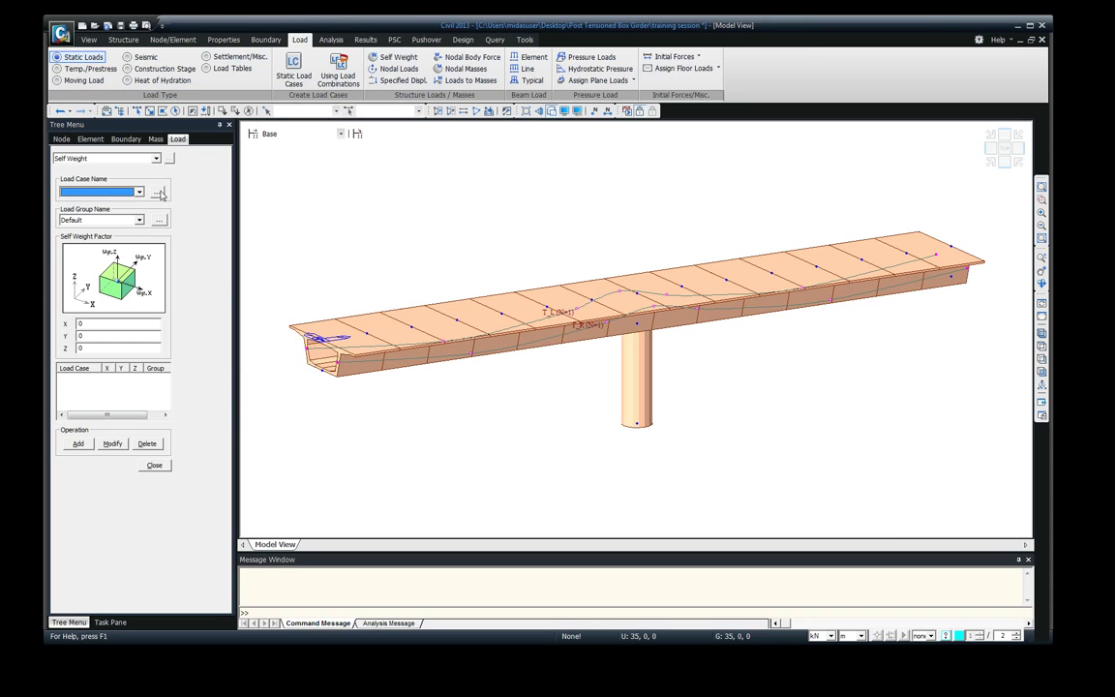
{"action": "left_click", "coordinate": [160, 193]}
{"action": "left_click_drag", "start_coordinate": [203, 31], "coordinate": [314, 112]}
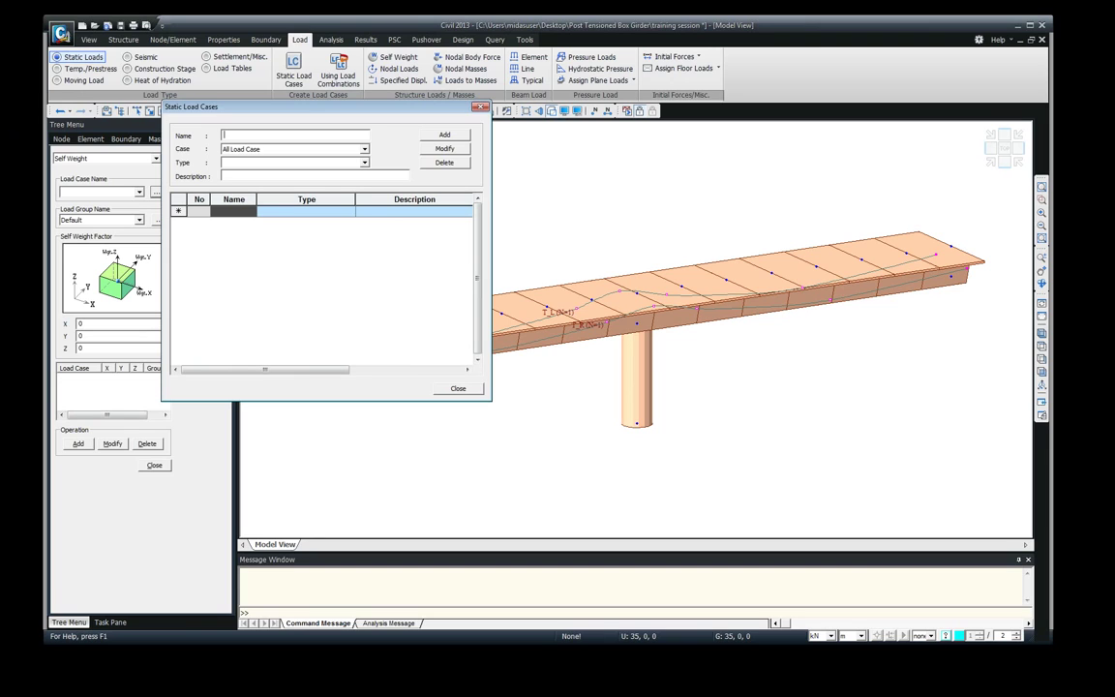
{"action": "left_click", "coordinate": [11, 141]}
{"action": "type", "text": "Sw"}
{"action": "left_click", "coordinate": [329, 161]}
{"action": "left_click", "coordinate": [306, 176]}
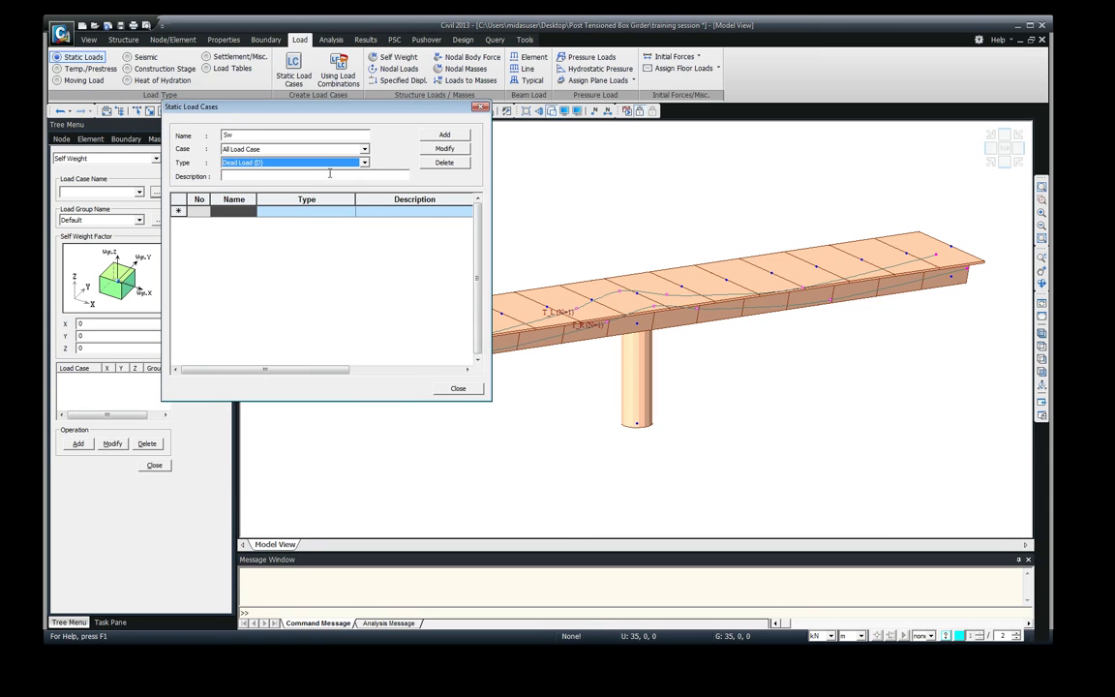
{"action": "left_click", "coordinate": [444, 134]}
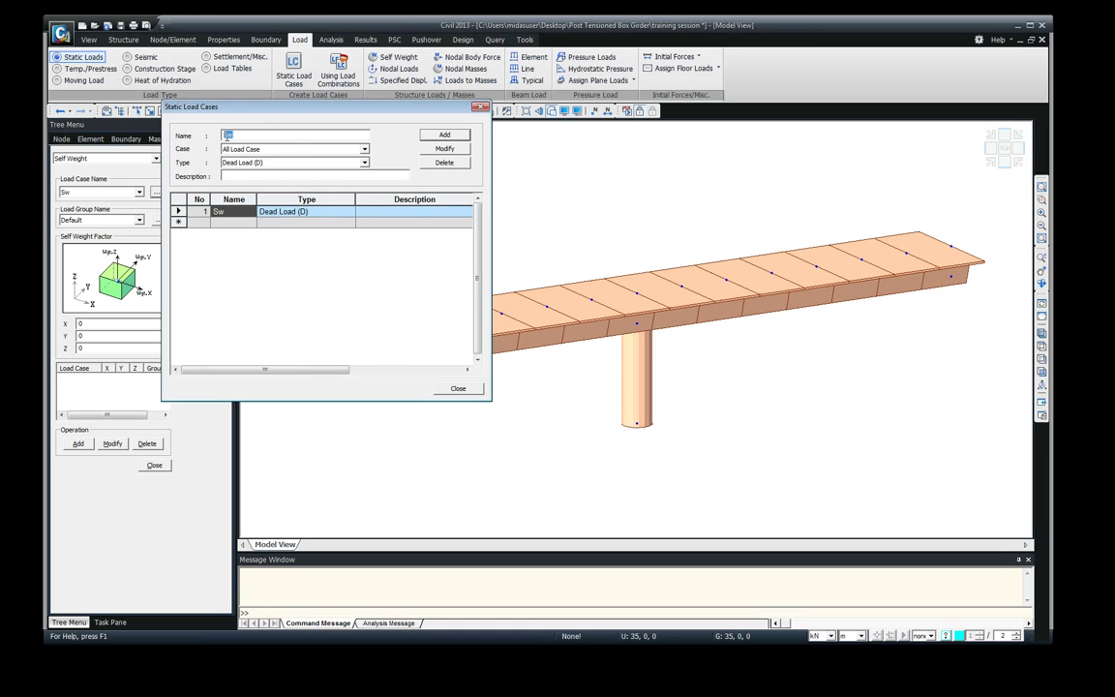
- Add a static load case named Prestress with type Construction Stage Load (CS)
{"action": "type", "text": "P"}
{"action": "type", "text": "restress"}
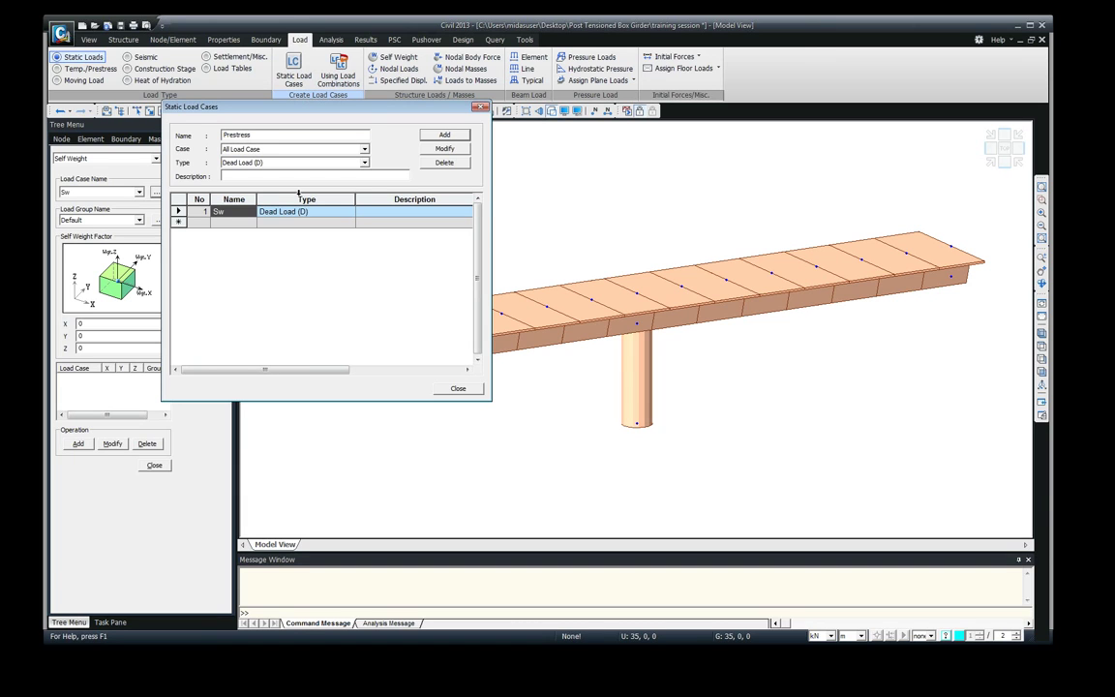
{"action": "left_click", "coordinate": [333, 162]}
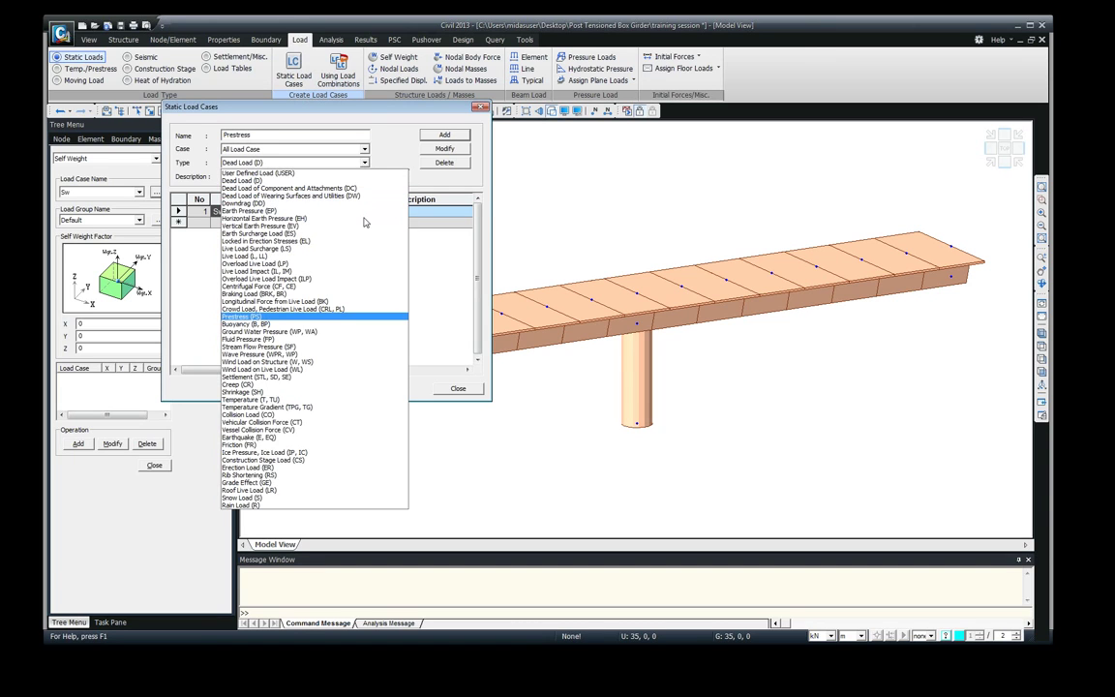
{"action": "left_click", "coordinate": [276, 317]}
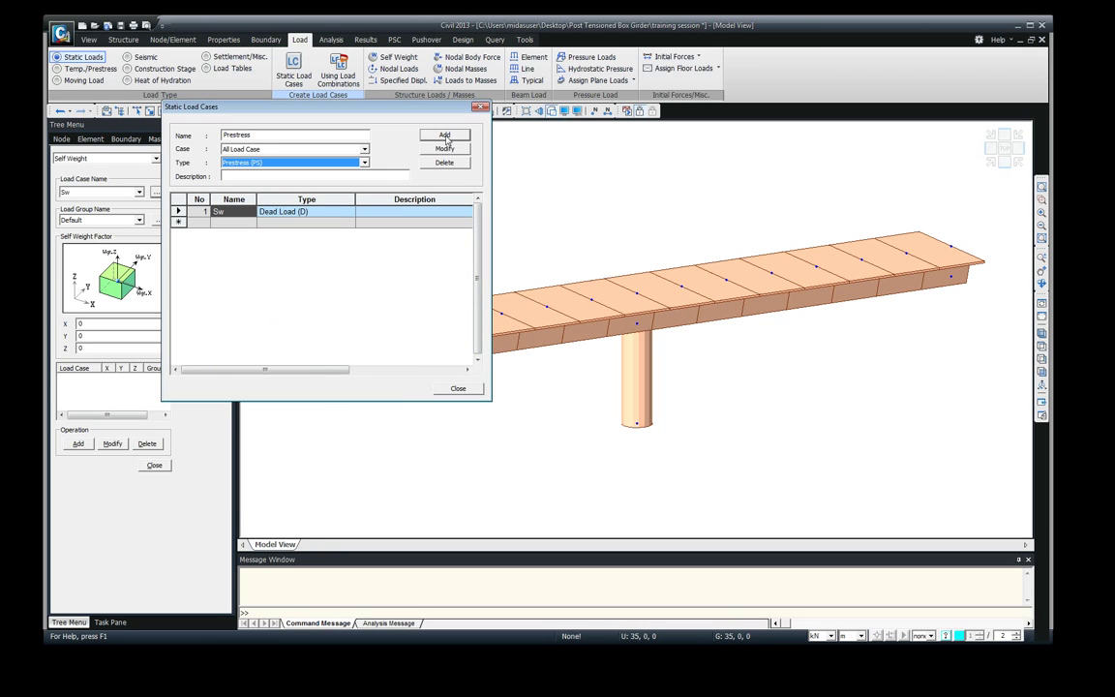
{"action": "left_click", "coordinate": [364, 163]}
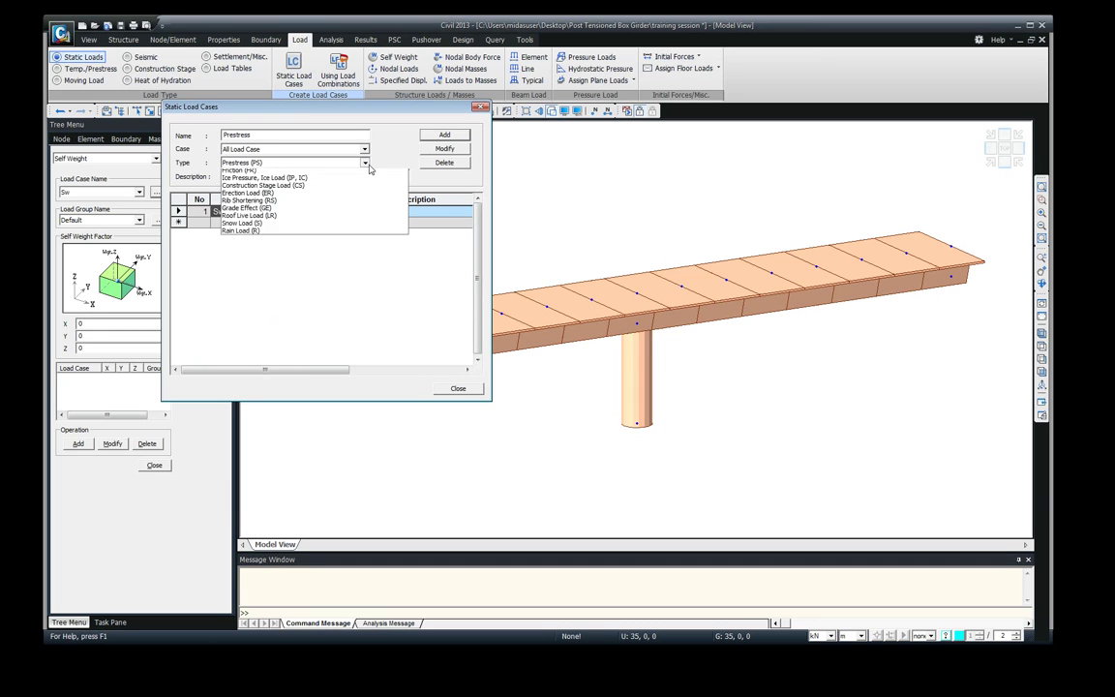
{"action": "key", "text": "c"}
{"action": "key", "text": "o"}
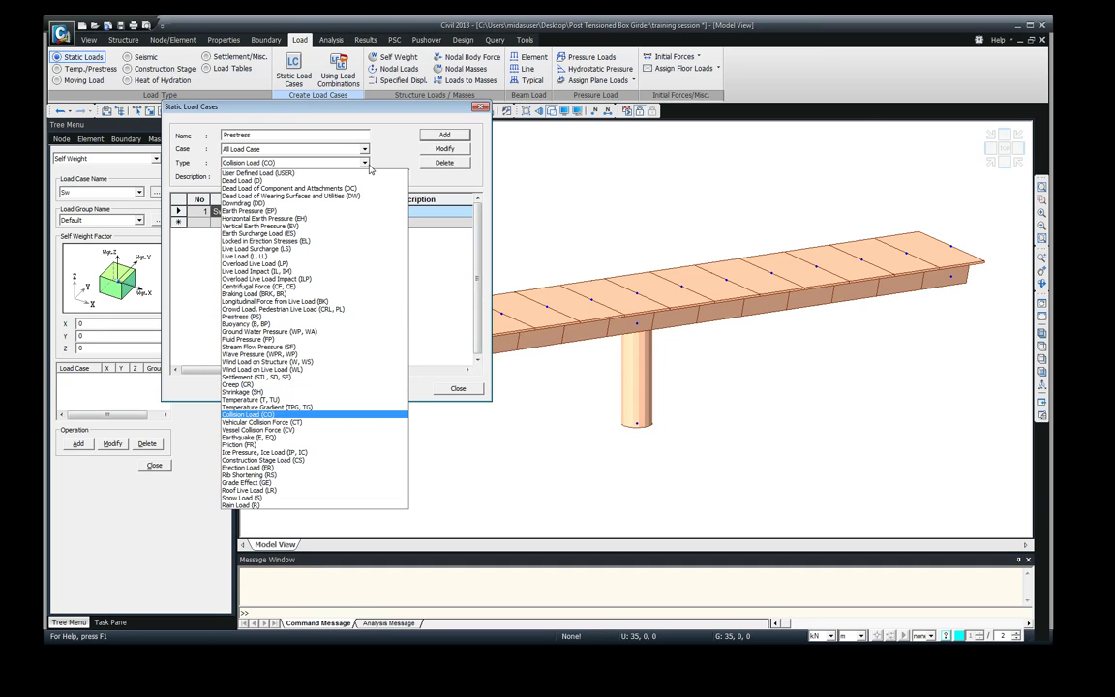
{"action": "key", "text": "n"}
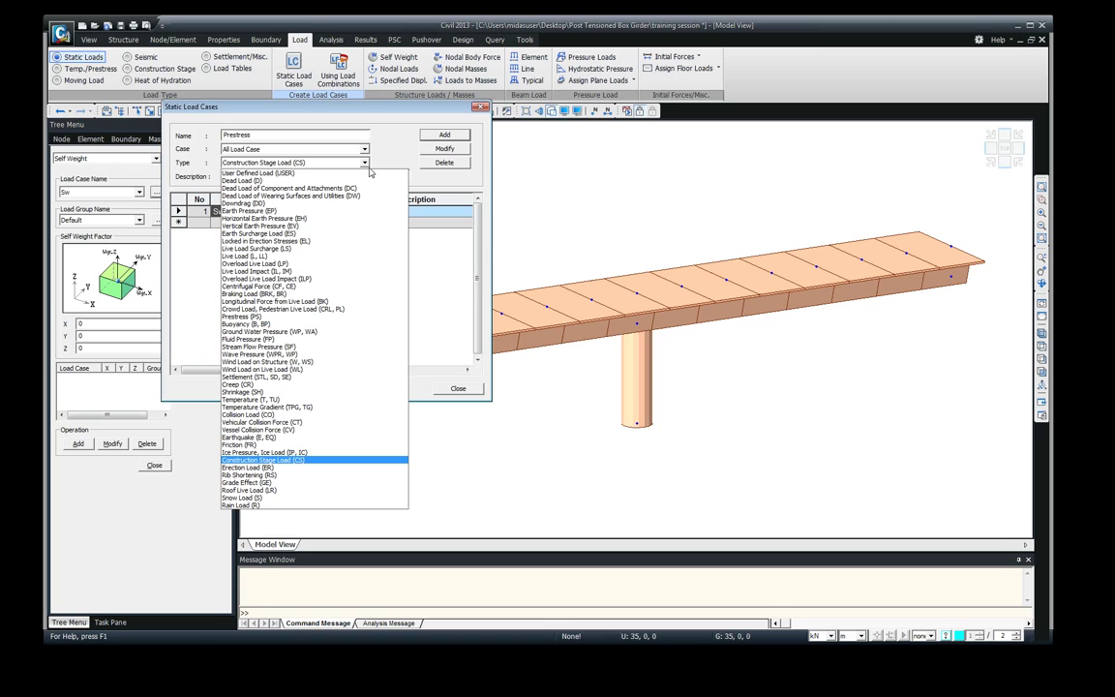
{"action": "key", "text": "d"}
{"action": "left_click", "coordinate": [313, 460]}
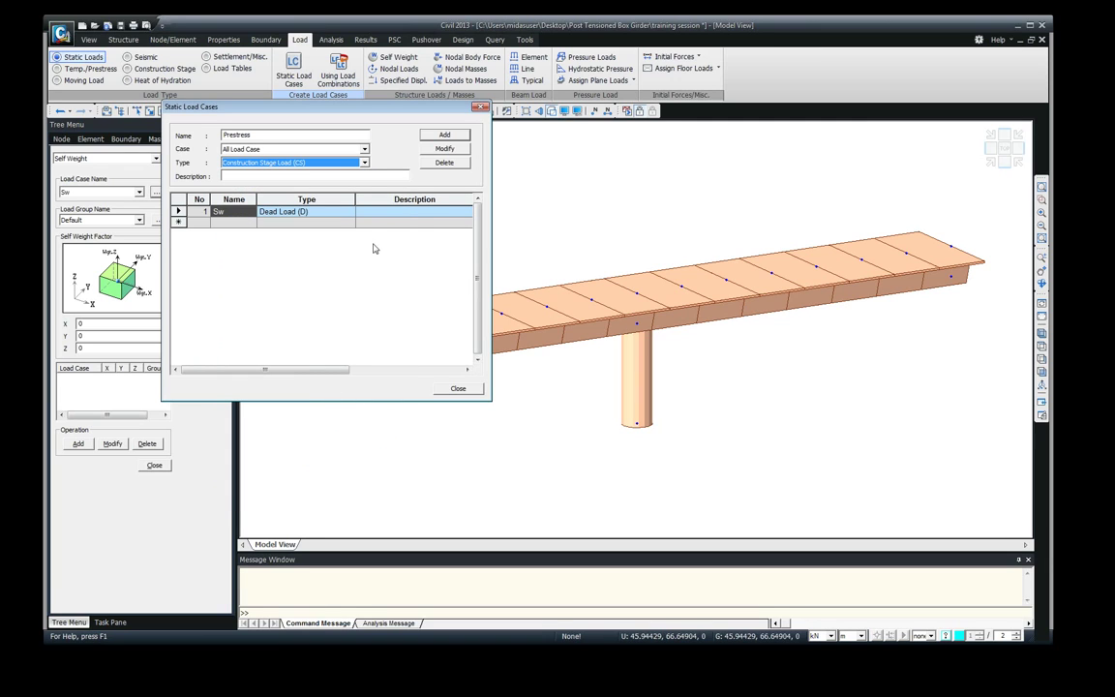
{"action": "left_click", "coordinate": [444, 135]}
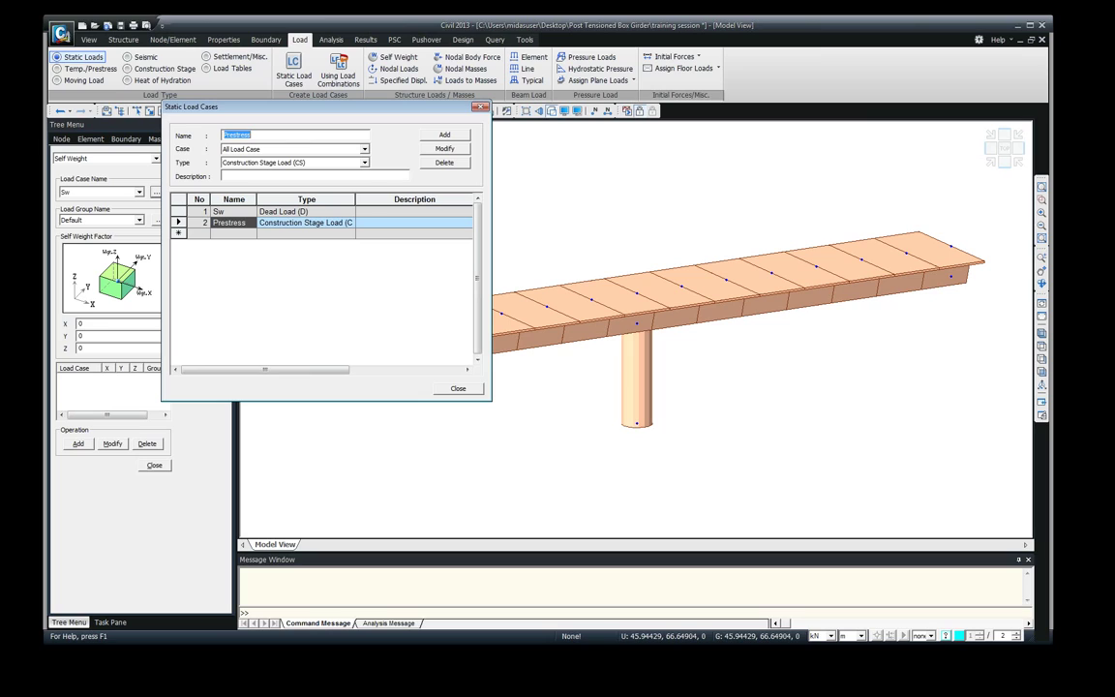
- Add static load cases SIDL and Diaphragm with type Construction Stage Load (CS) and close the load case list
{"action": "type", "text": "DI"}
{"action": "left_click", "coordinate": [225, 135]}
{"action": "type", "text": "SIDL"}
{"action": "left_click", "coordinate": [445, 135]}
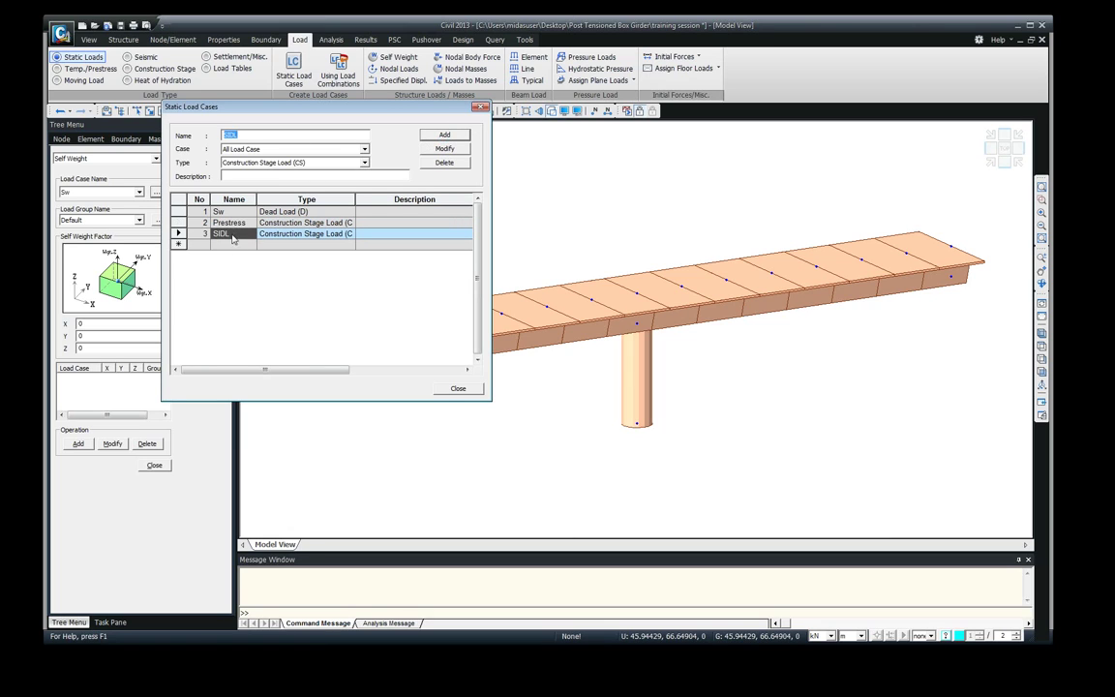
{"action": "type", "text": "Diaphragm"}
{"action": "left_click", "coordinate": [441, 135]}
{"action": "left_click", "coordinate": [253, 211]}
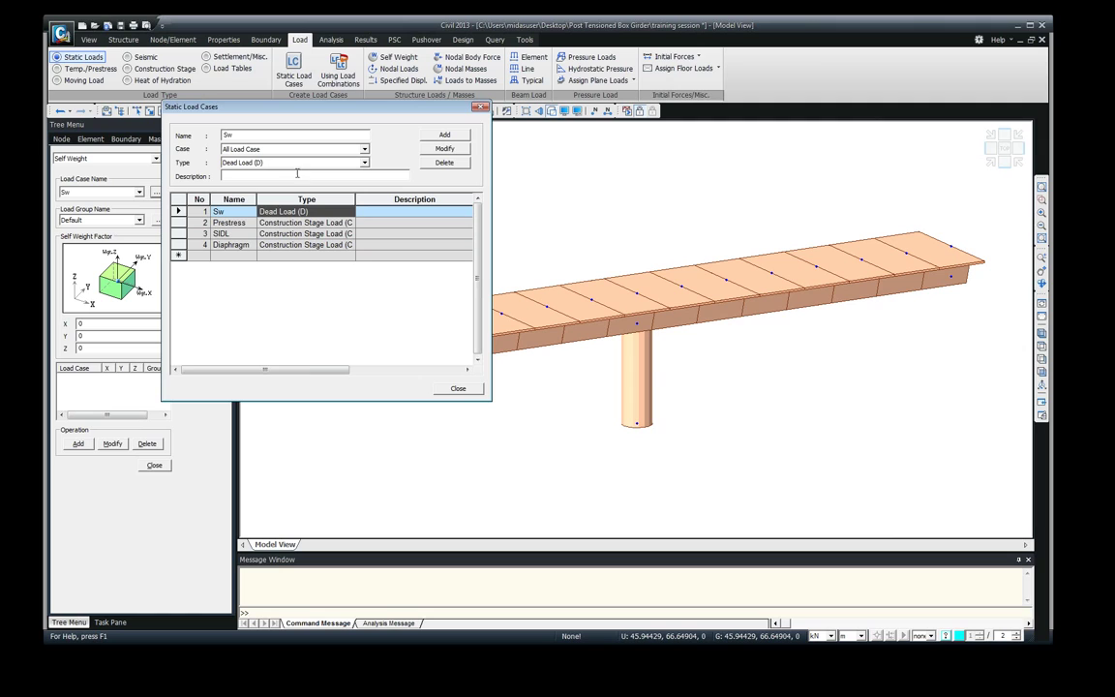
{"action": "left_click", "coordinate": [457, 388]}
- Choose the Sw load case for the self weight and define load groups SW and PS
{"action": "left_click", "coordinate": [139, 191]}
{"action": "left_click", "coordinate": [127, 200]}
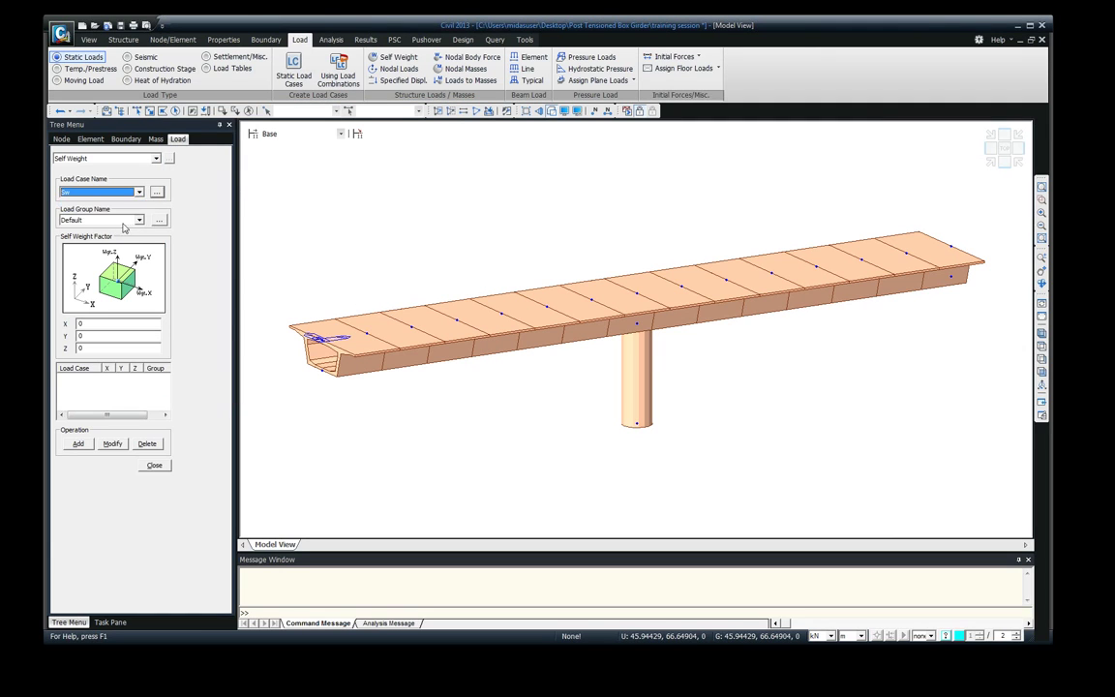
{"action": "left_click", "coordinate": [138, 220]}
{"action": "left_click", "coordinate": [135, 229]}
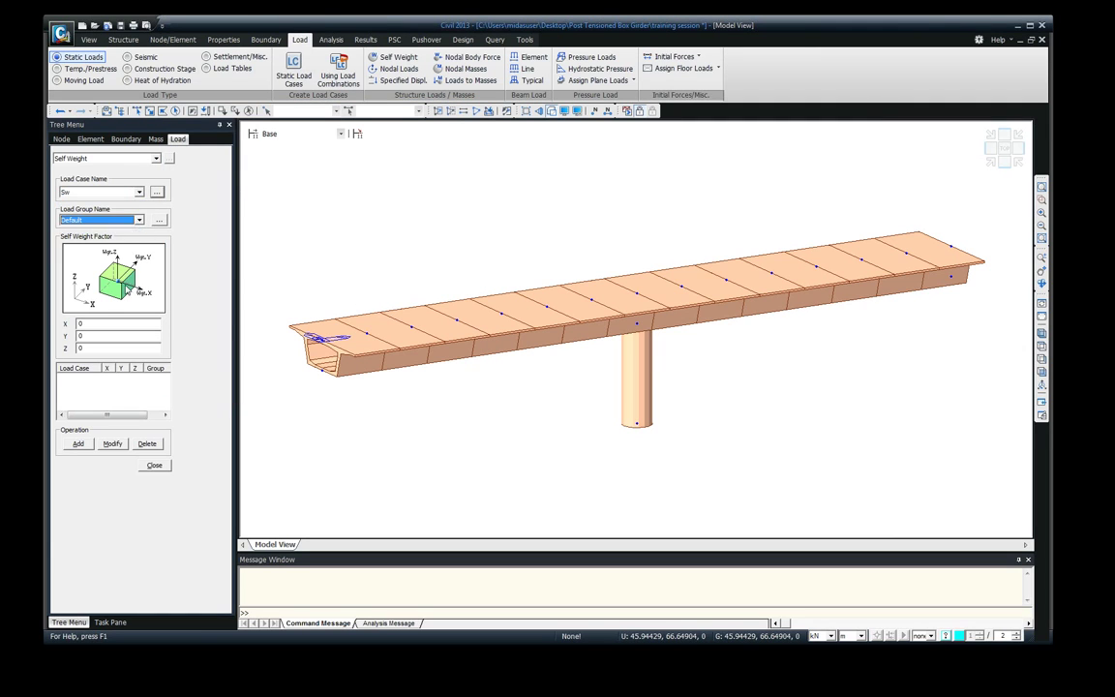
{"action": "left_click", "coordinate": [160, 221]}
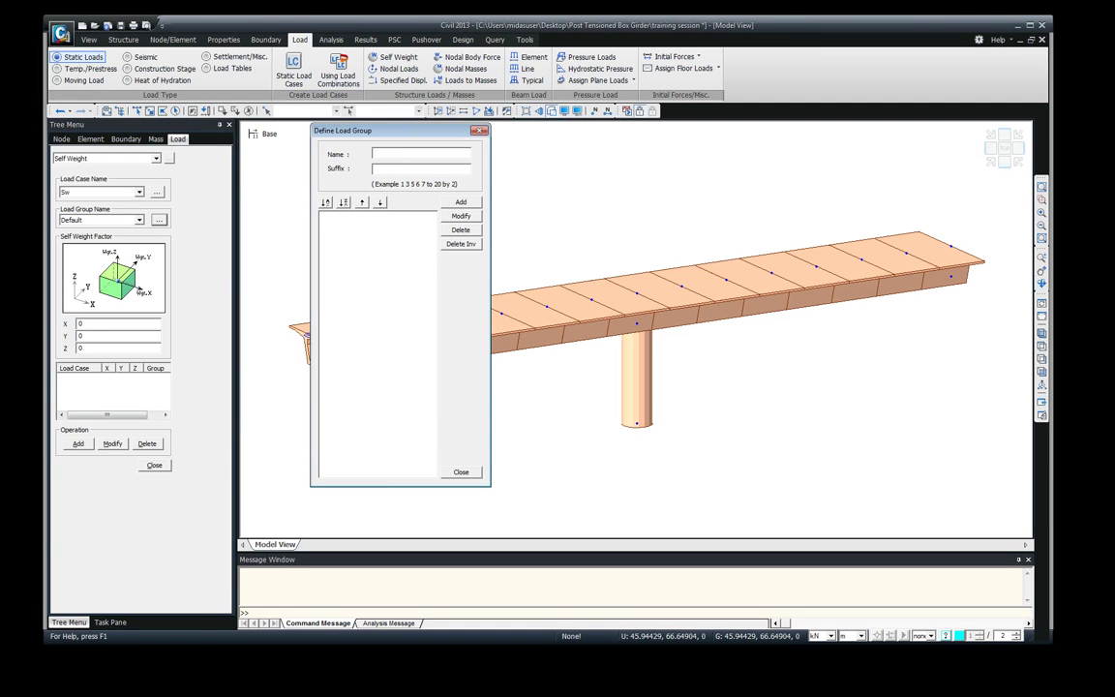
{"action": "type", "text": "SW"}
{"action": "left_click", "coordinate": [461, 201]}
{"action": "double_click", "coordinate": [390, 155]}
{"action": "type", "text": "PS"}
{"action": "left_click", "coordinate": [461, 201]}
- Define load groups SIDL and Diaphragm and close the load group definition
{"action": "type", "text": "SIDL"}
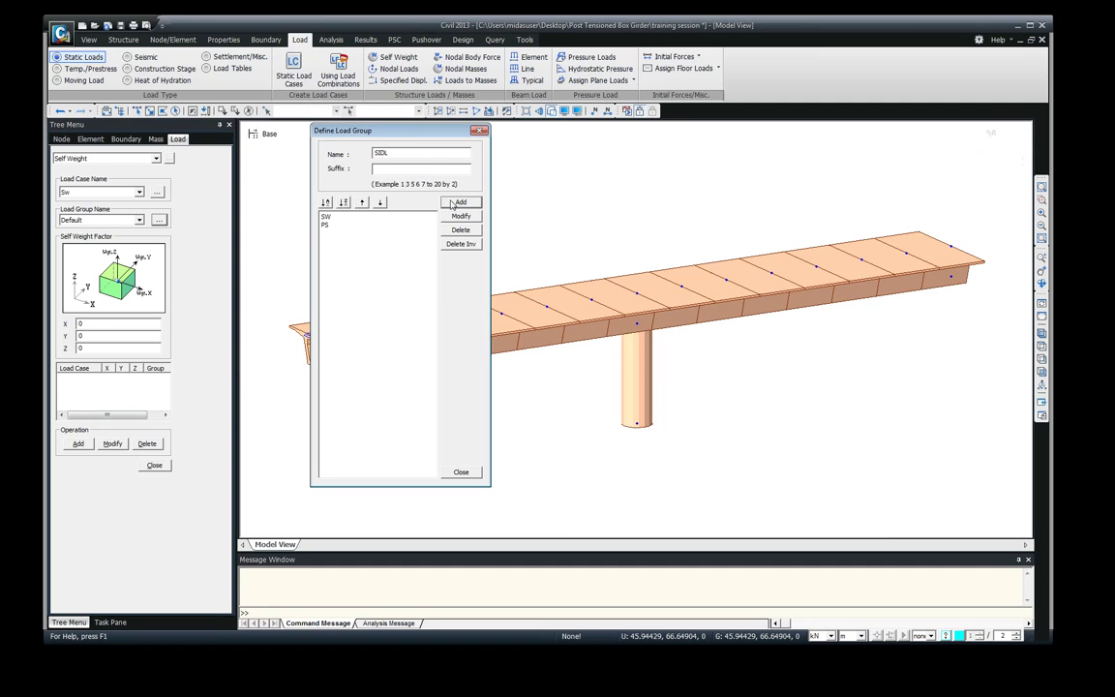
{"action": "key", "text": "Return"}
{"action": "type", "text": "D"}
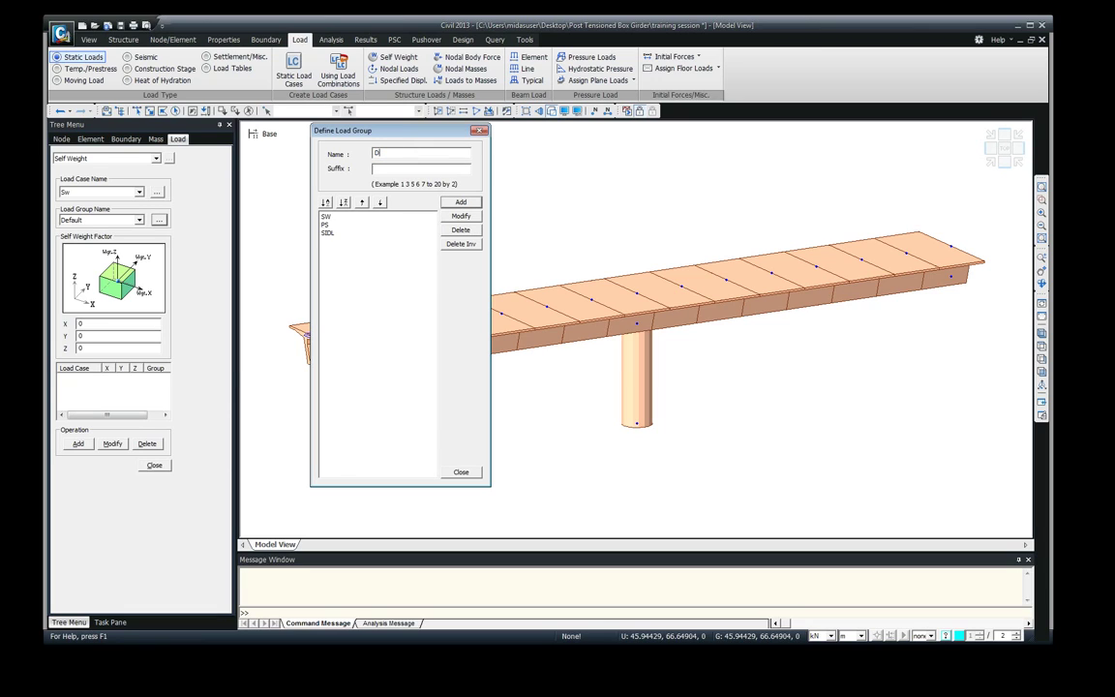
{"action": "type", "text": "iaphragm"}
{"action": "key", "text": "Return"}
{"action": "left_click", "coordinate": [461, 472]}
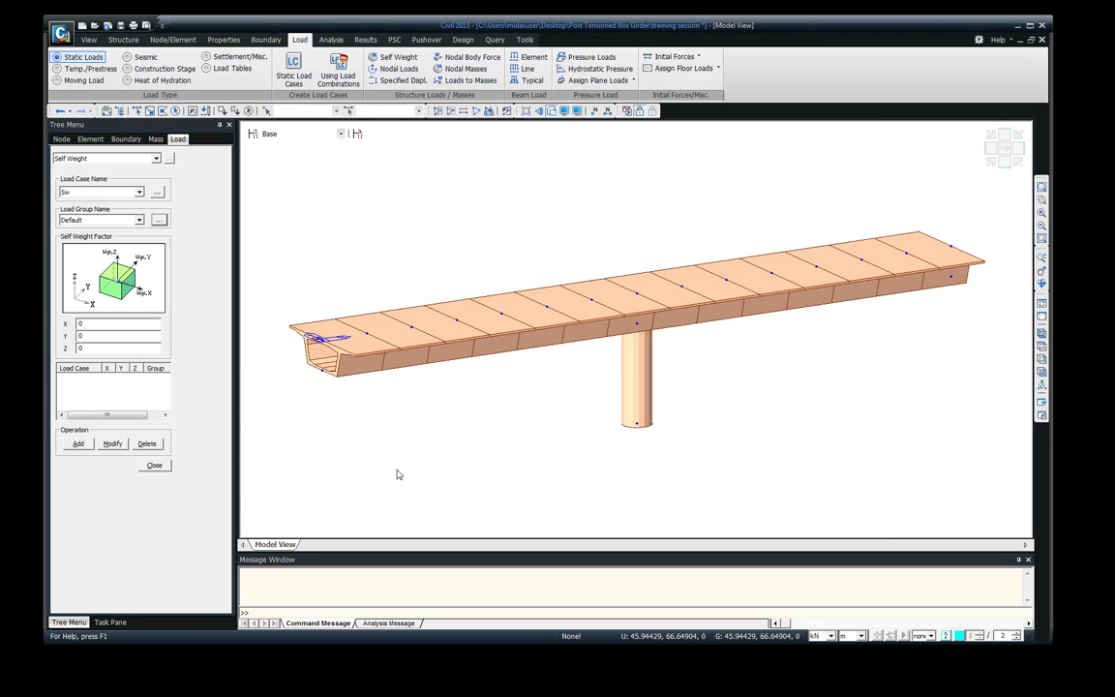
- Add the self weight in load group SW with a Z factor of -1 and close the self-weight settings
{"action": "left_click", "coordinate": [139, 220]}
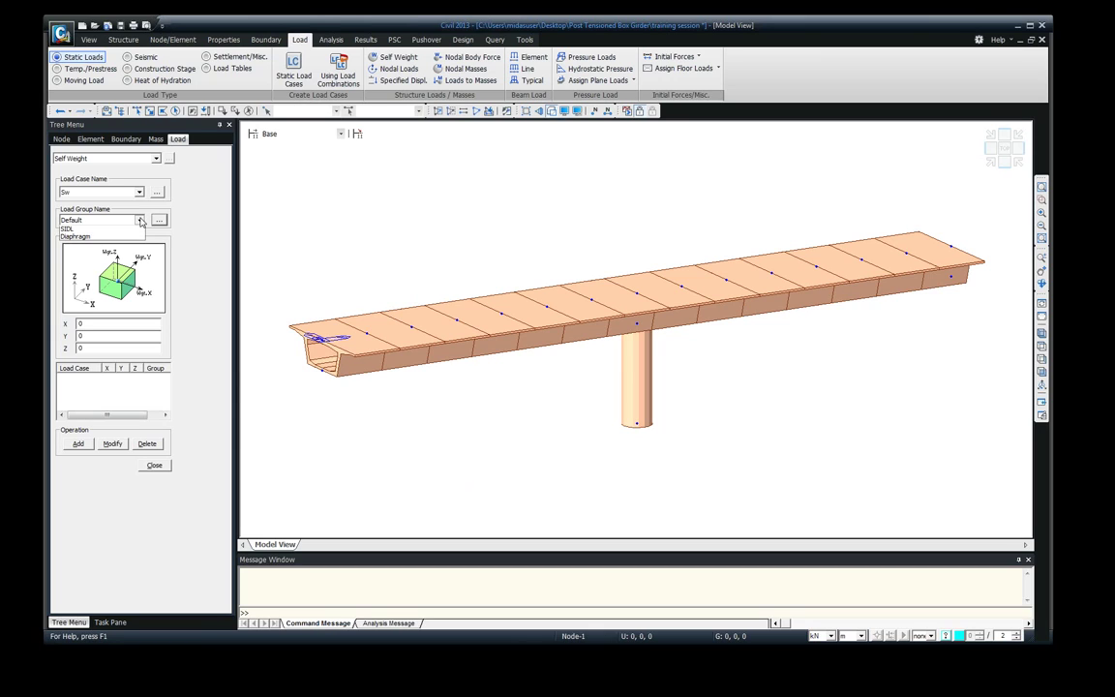
{"action": "left_click", "coordinate": [132, 240]}
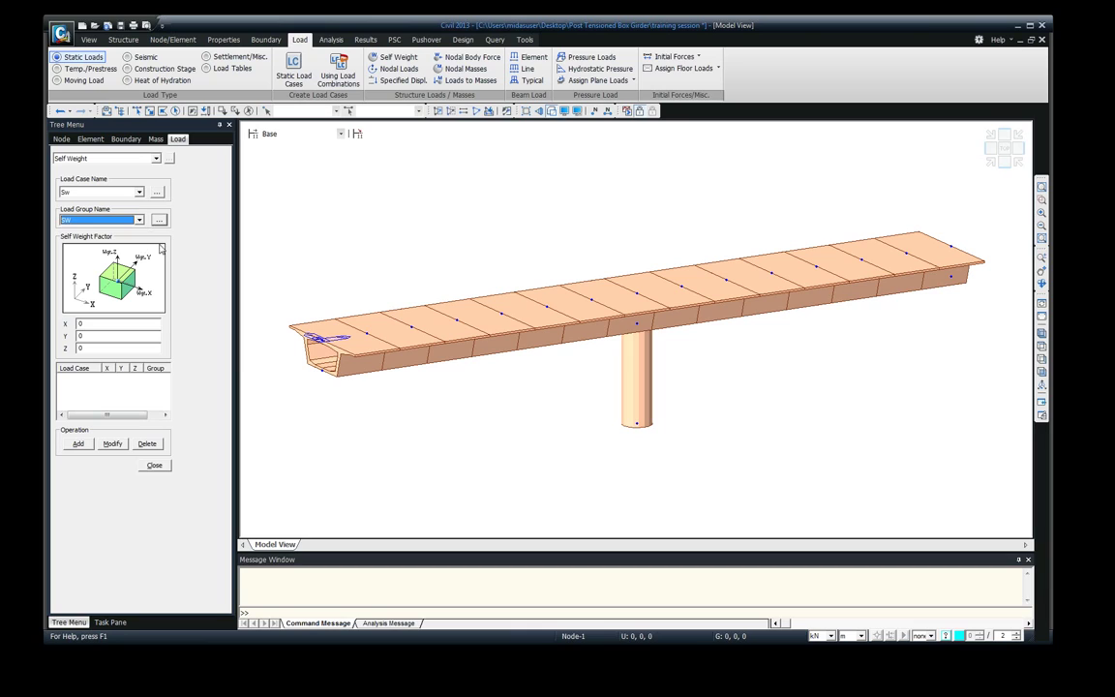
{"action": "double_click", "coordinate": [82, 347]}
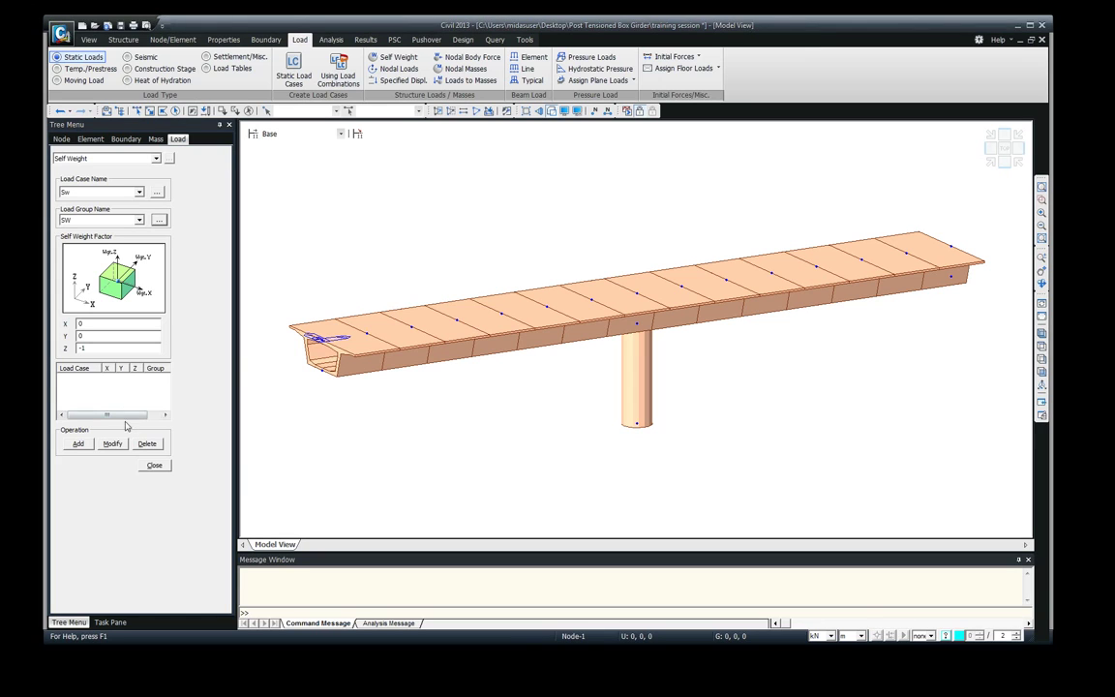
{"action": "left_click", "coordinate": [79, 444]}
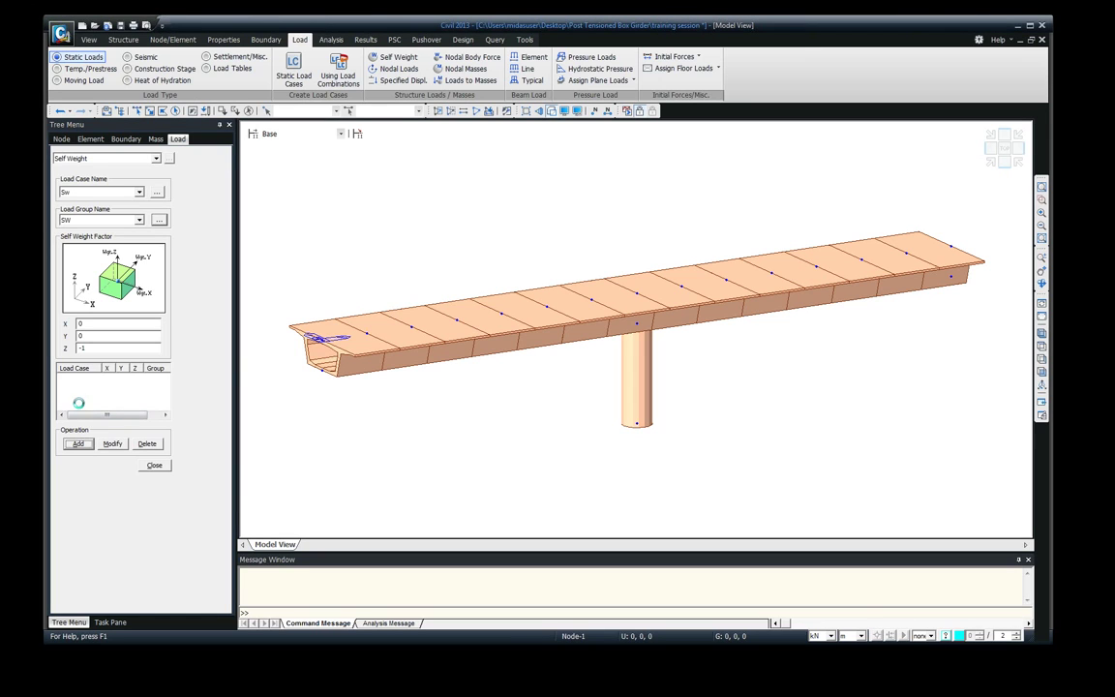
{"action": "left_click", "coordinate": [154, 467]}
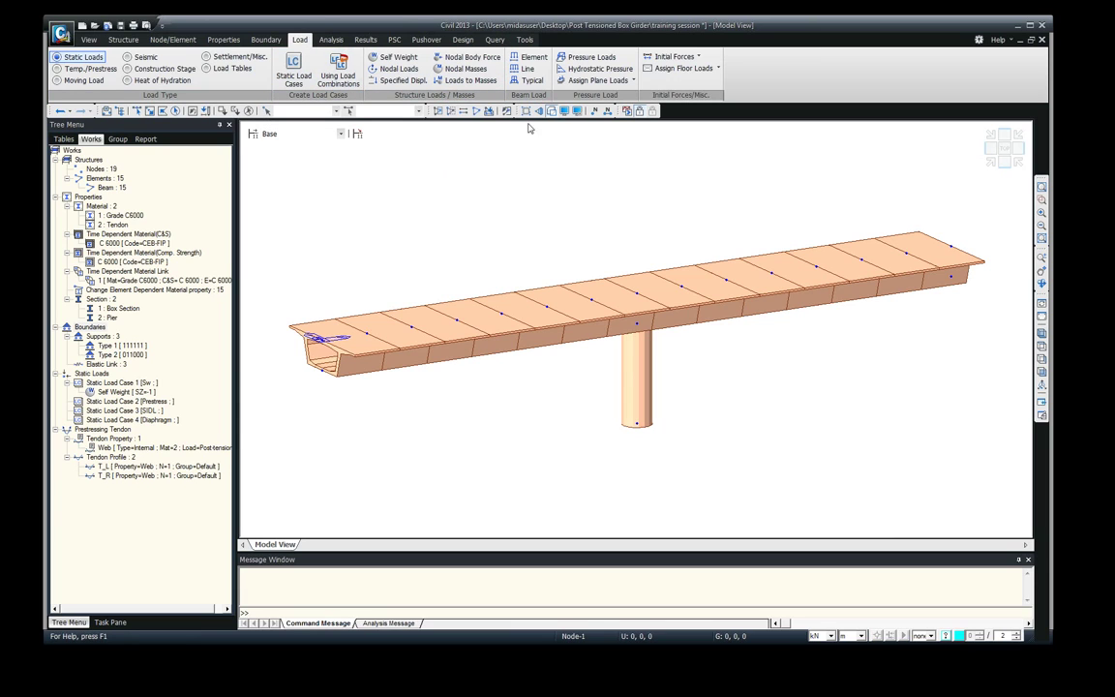
- Apply a uniform element beam load of -12 kN/m in Global Z to girder elements 1to14, using load case SIDL and load group SIDL
{"action": "left_click", "coordinate": [535, 58]}
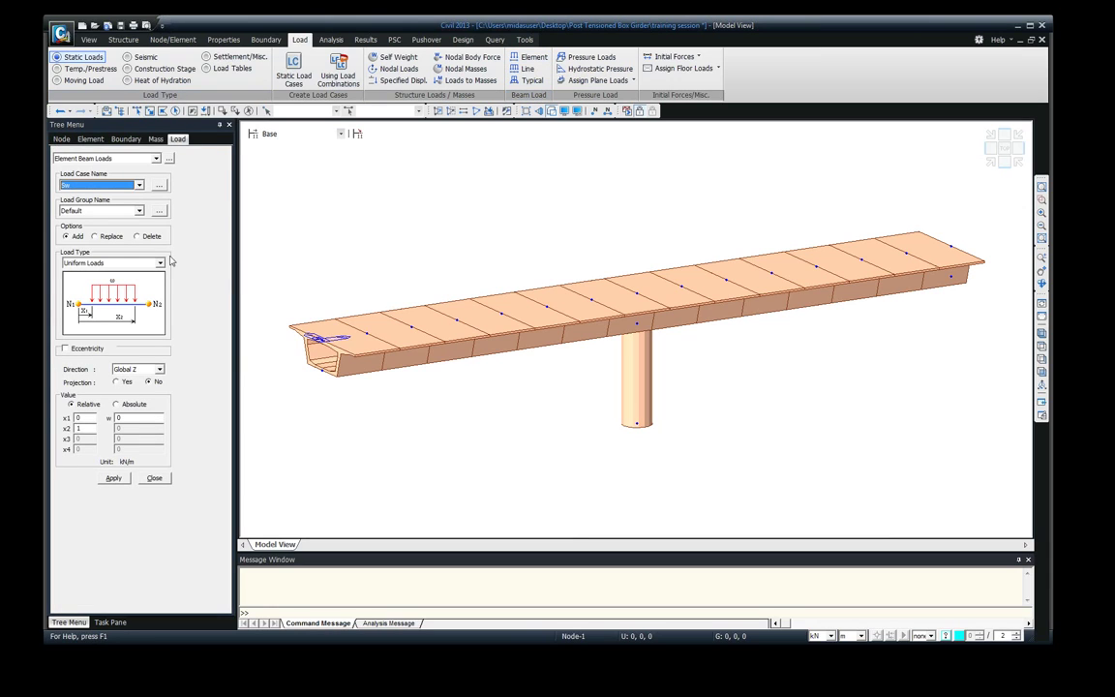
{"action": "left_click", "coordinate": [121, 417]}
{"action": "type", "text": "-12"}
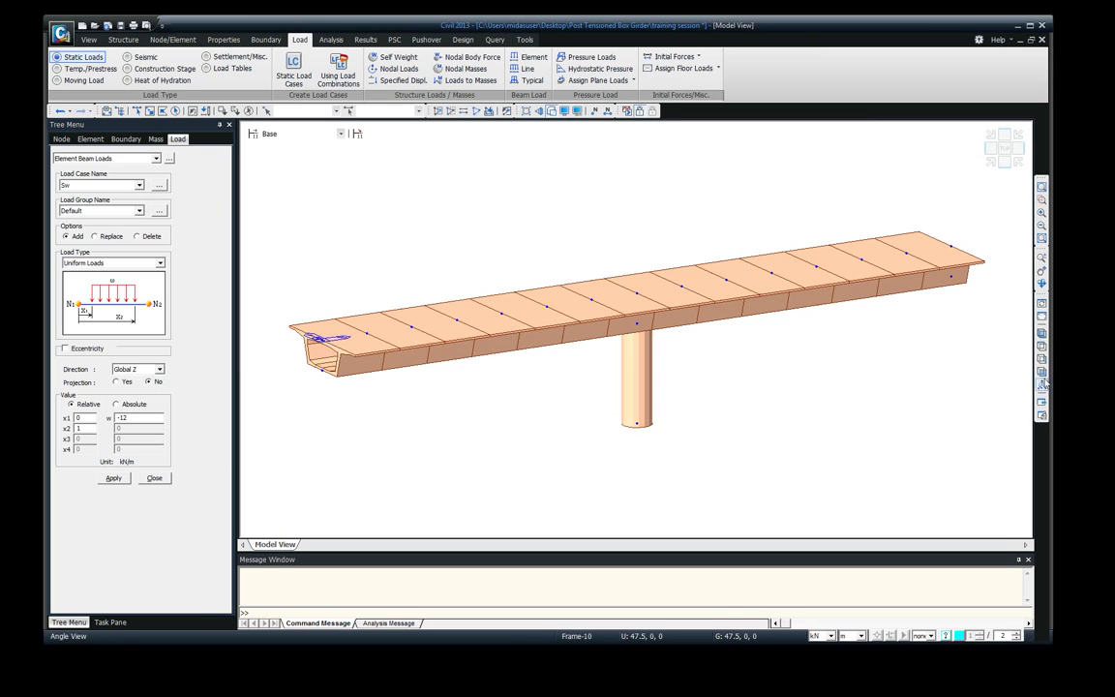
{"action": "key", "text": "ctrl+shift+f"}
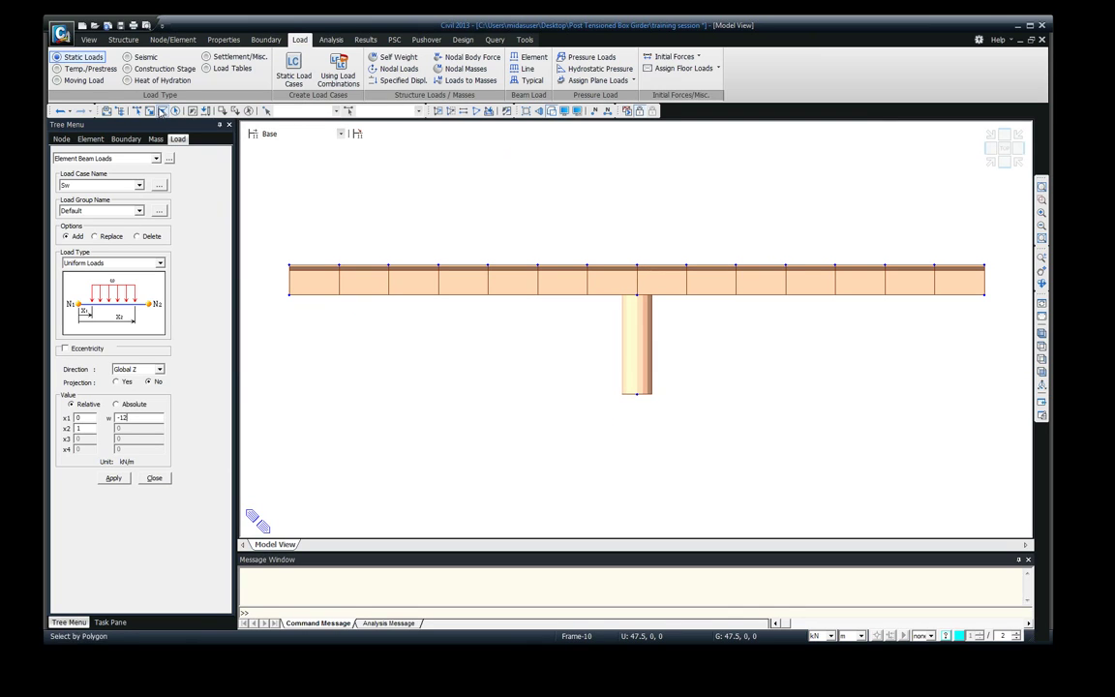
{"action": "left_click", "coordinate": [118, 110]}
{"action": "left_click_drag", "start_coordinate": [261, 250], "coordinate": [266, 223]}
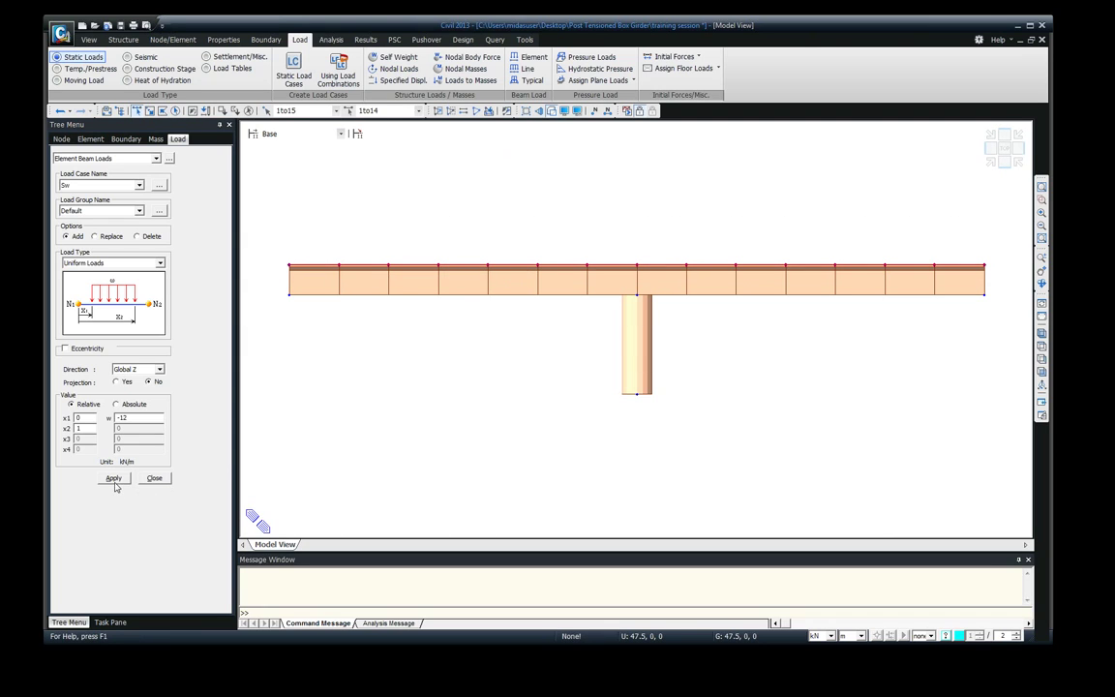
{"action": "left_click", "coordinate": [124, 185]}
{"action": "left_click", "coordinate": [113, 211]}
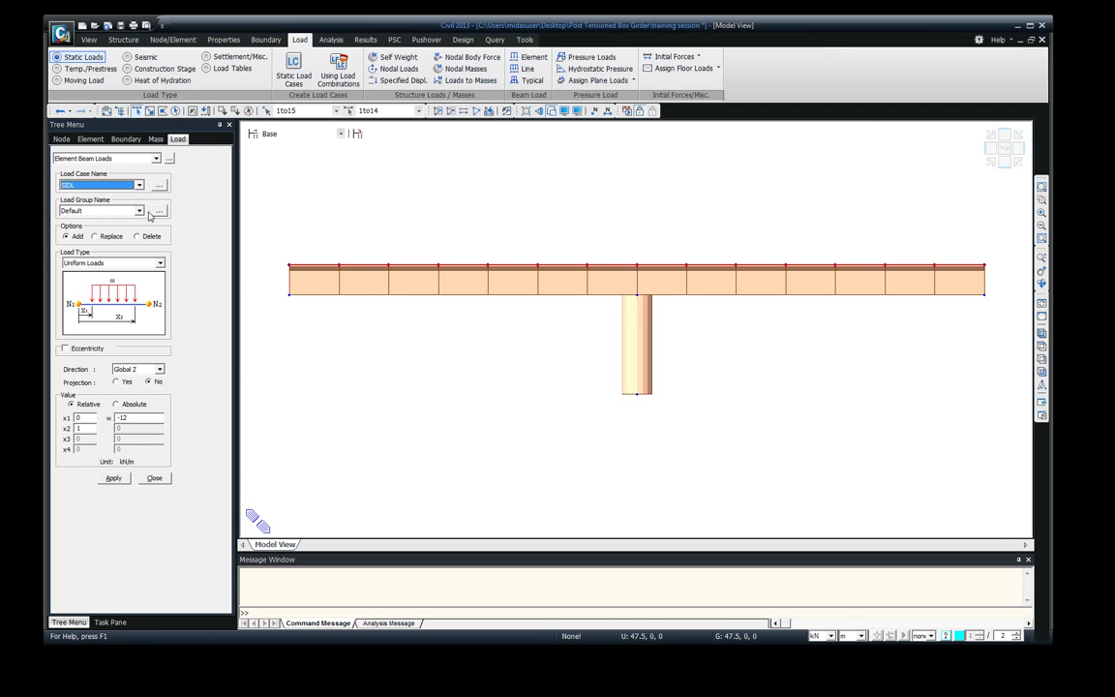
{"action": "left_click", "coordinate": [138, 211]}
{"action": "left_click", "coordinate": [102, 225]}
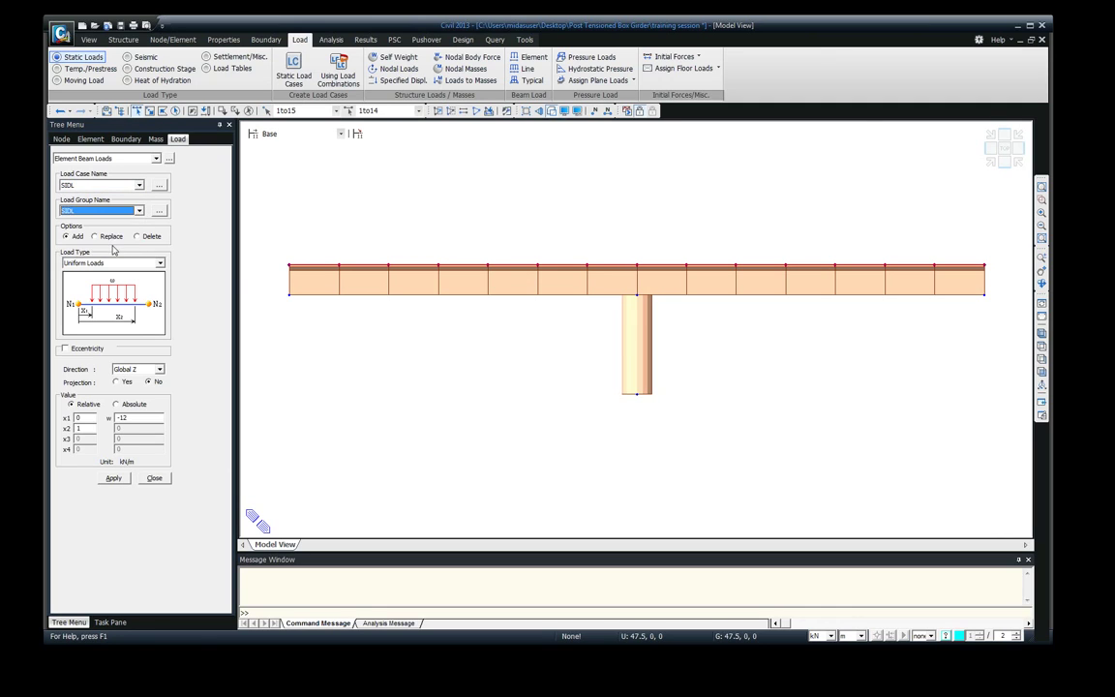
{"action": "left_click", "coordinate": [112, 478]}
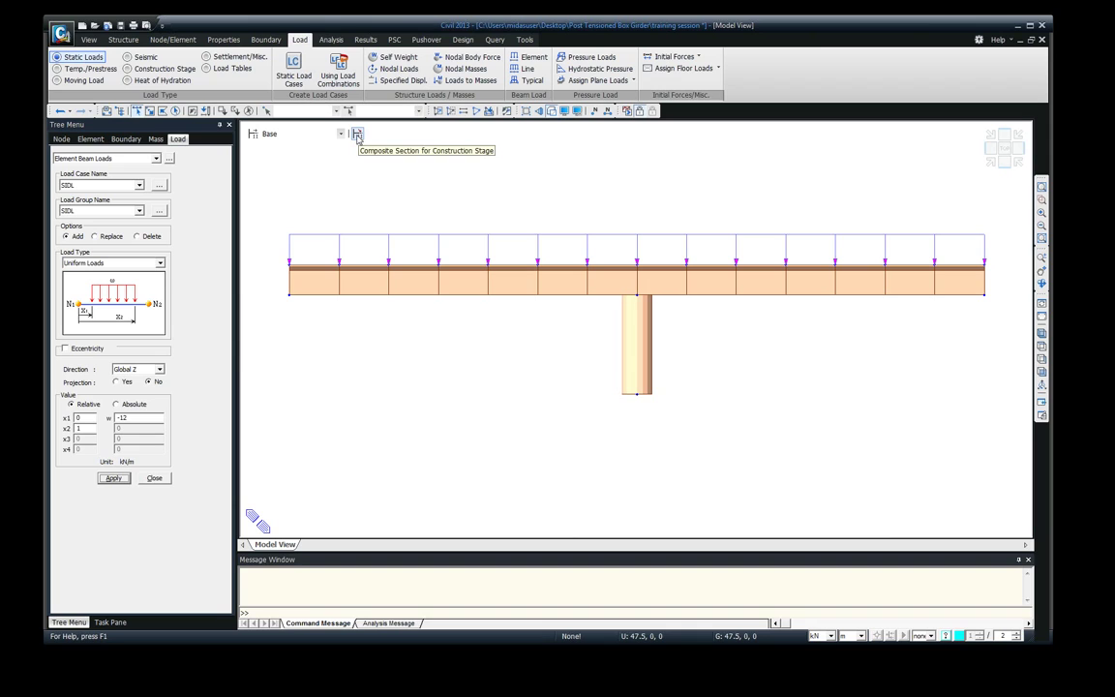
{"action": "left_click", "coordinate": [153, 479]}
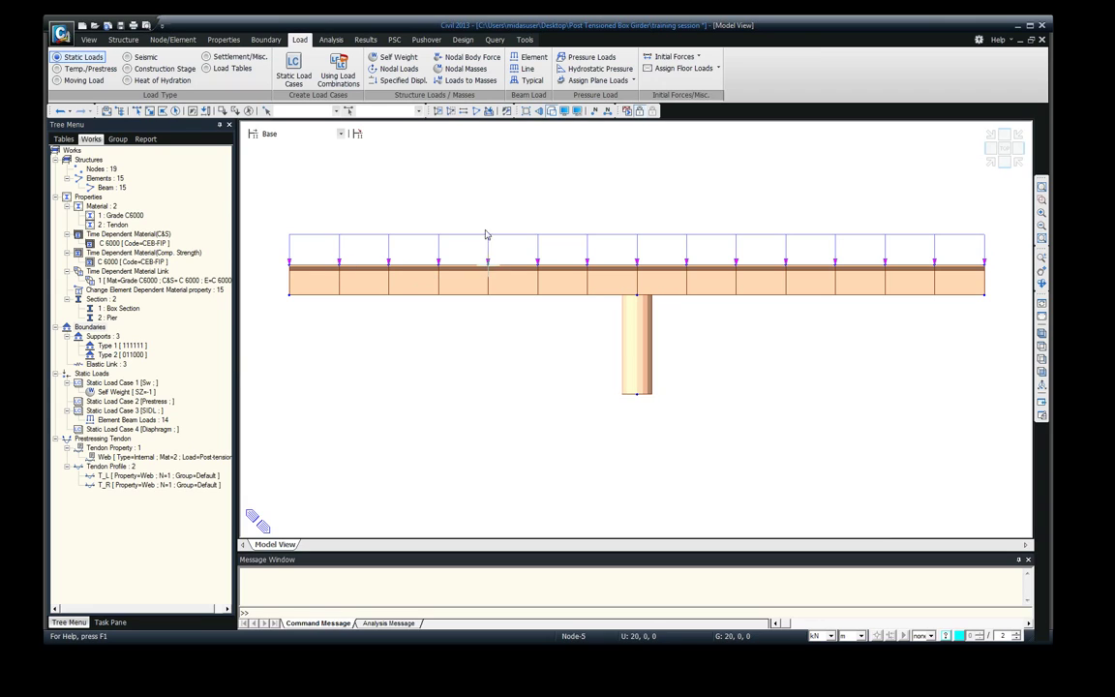
- Apply a nodal load of FZ -850 kN at node 8 using load case Diaphragm and load group Diaphragm
{"action": "left_click", "coordinate": [401, 69]}
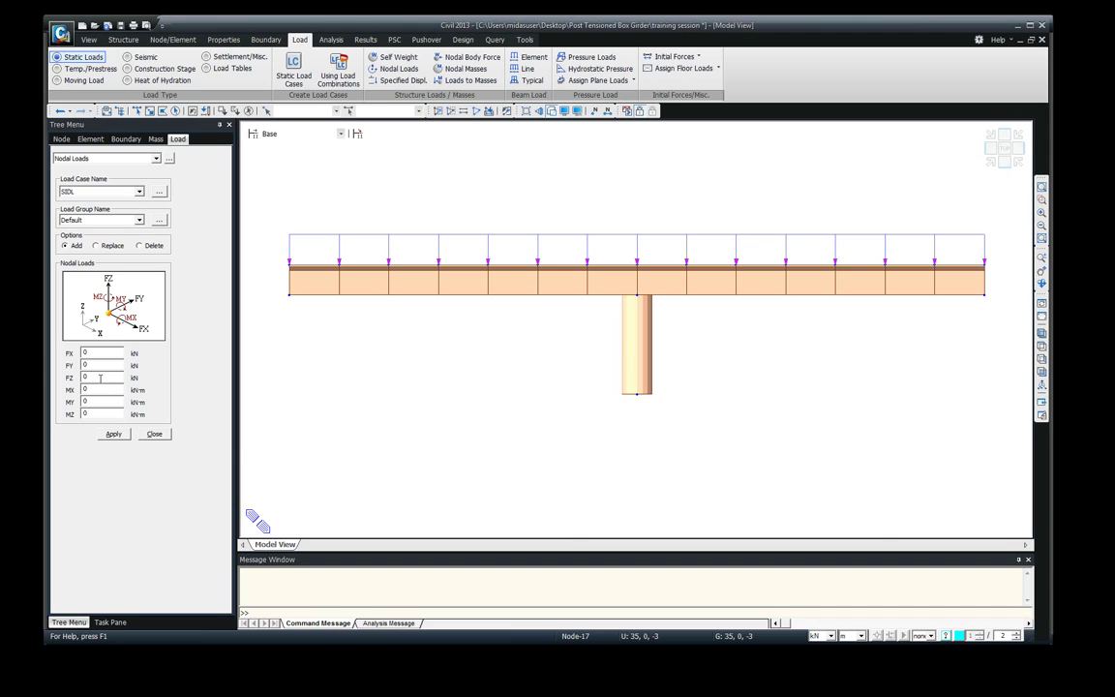
{"action": "double_click", "coordinate": [96, 378]}
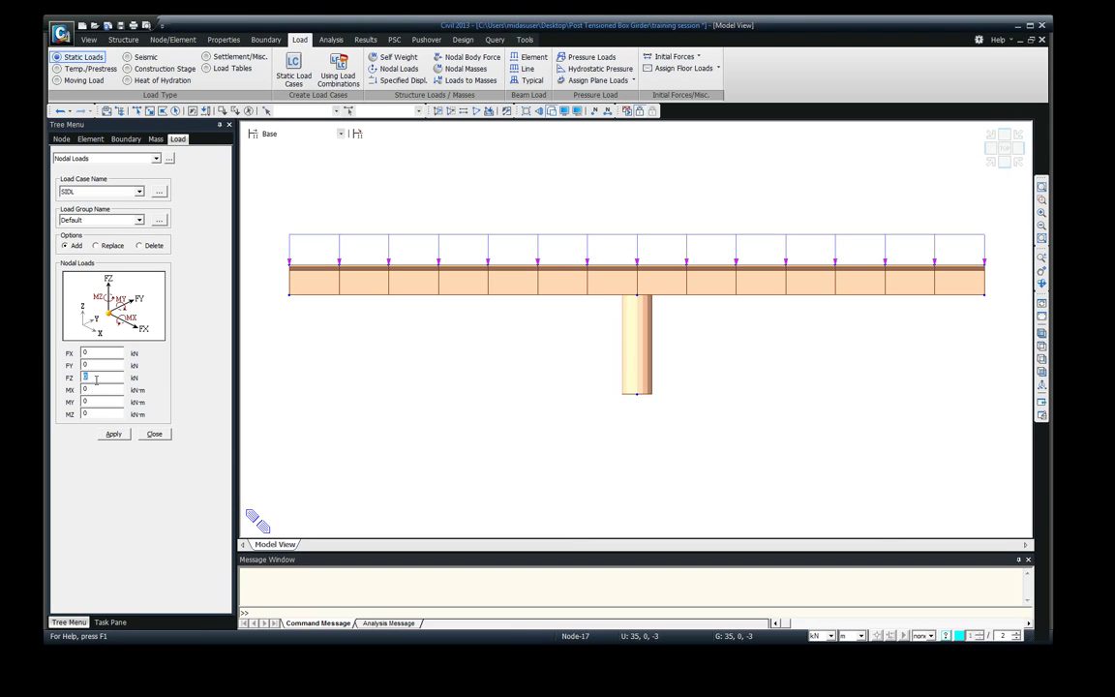
{"action": "type", "text": "-850"}
{"action": "left_click", "coordinate": [116, 191]}
{"action": "left_click", "coordinate": [80, 224]}
{"action": "left_click", "coordinate": [97, 220]}
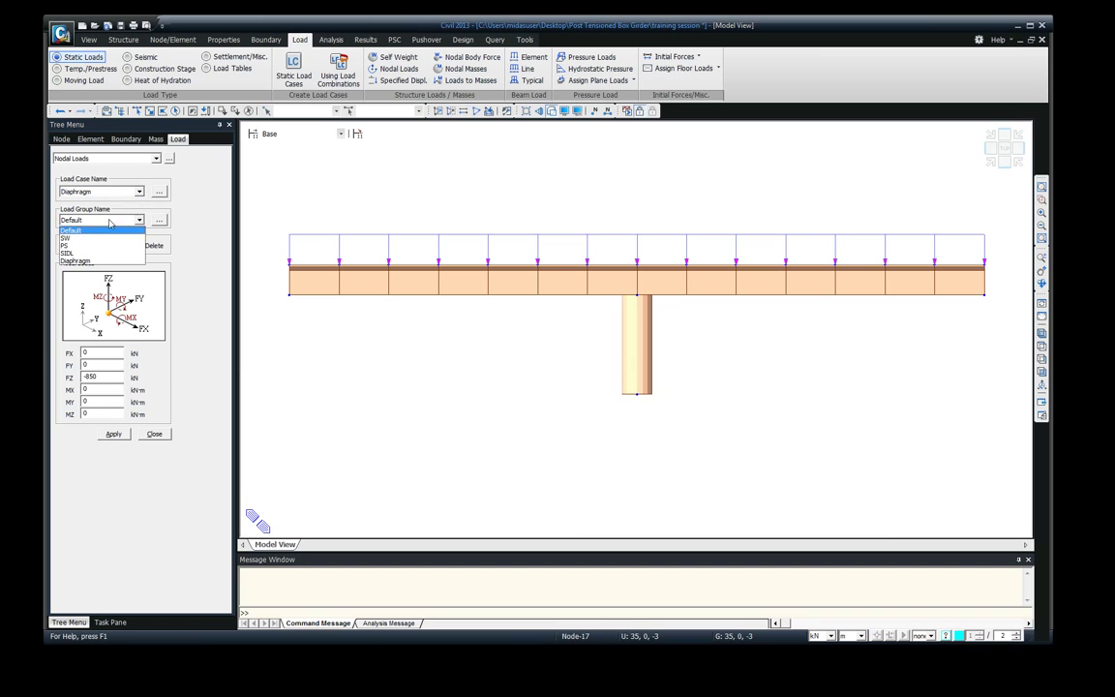
{"action": "left_click", "coordinate": [86, 253]}
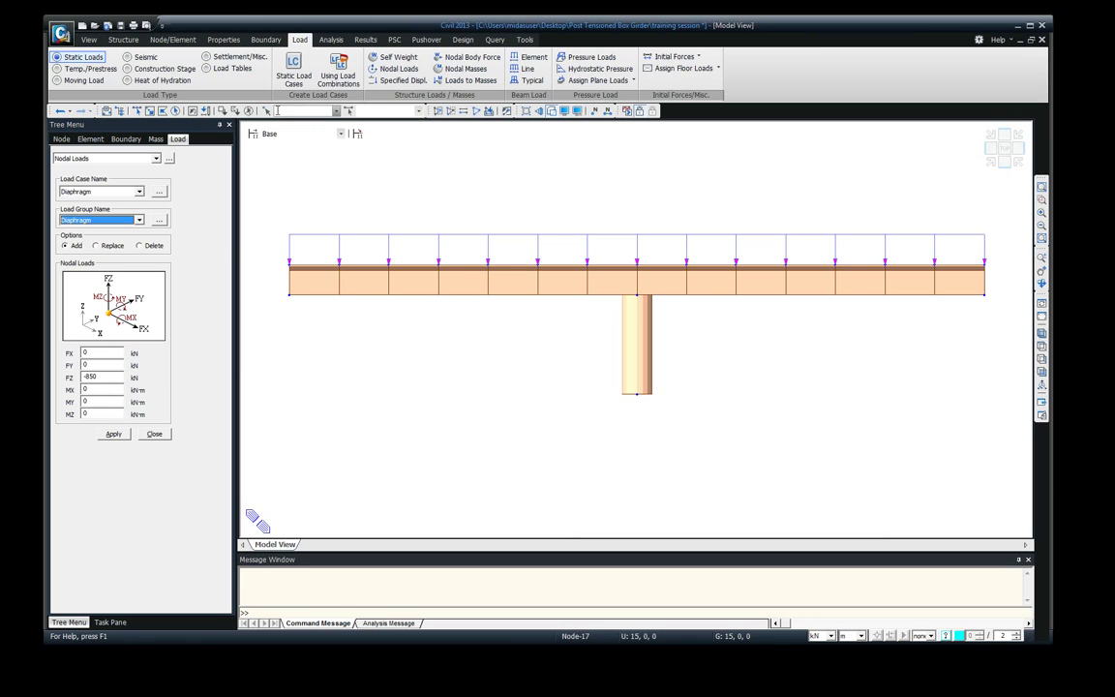
{"action": "left_click", "coordinate": [139, 112]}
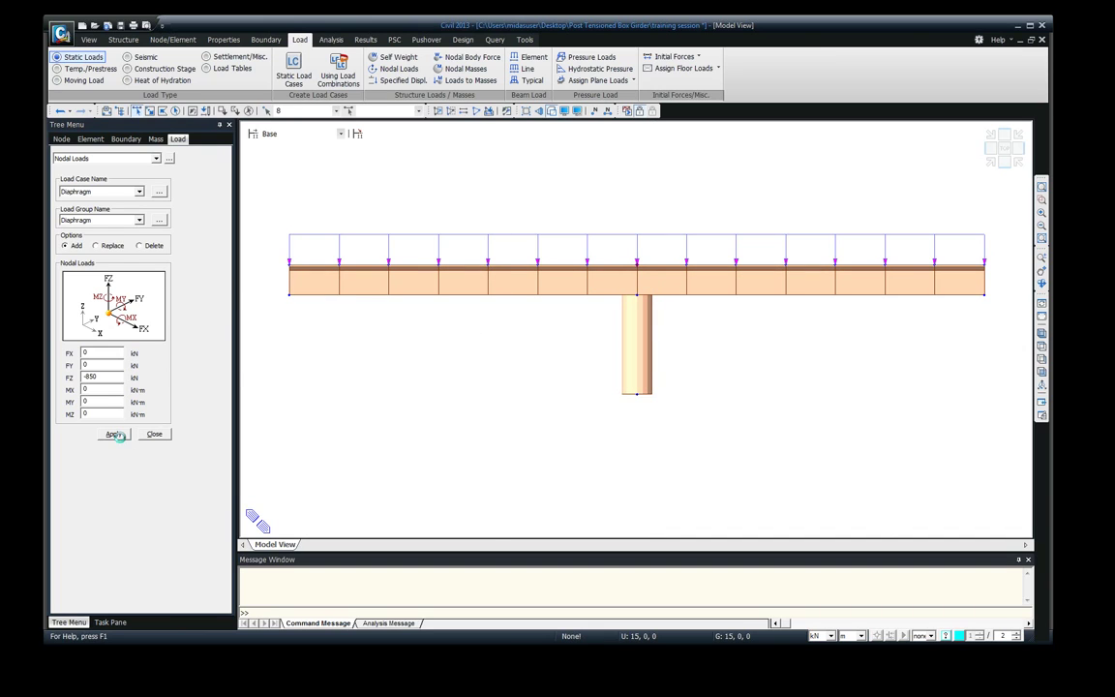
{"action": "left_click", "coordinate": [114, 435]}
{"action": "left_click", "coordinate": [152, 434]}
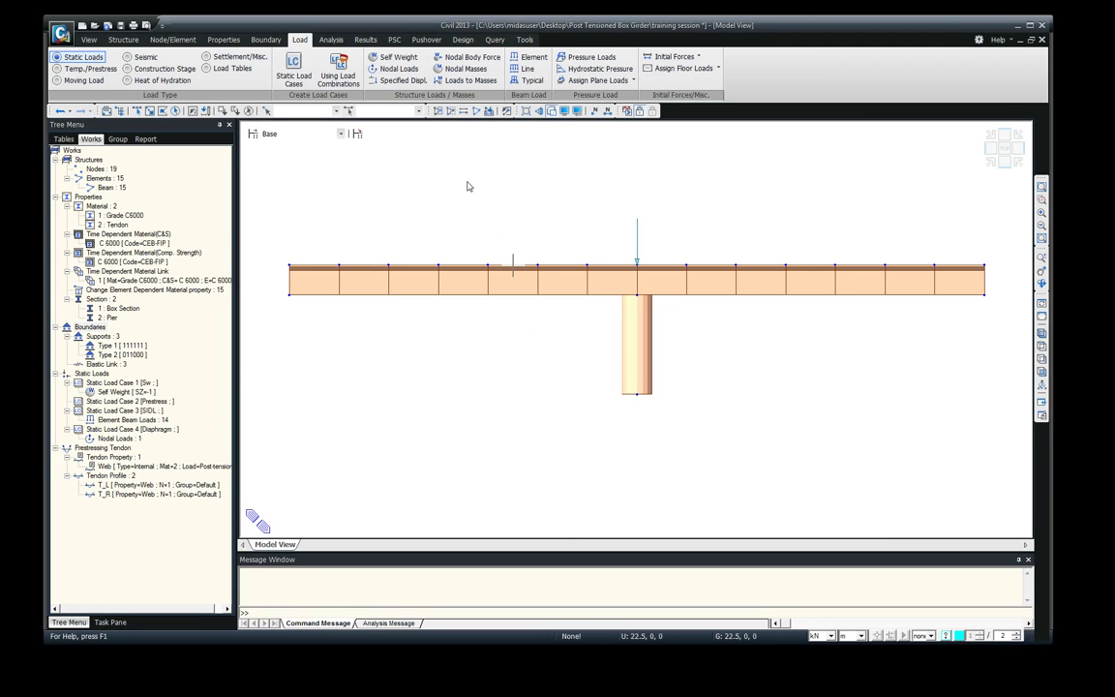
- Set up a tendon prestress load with load case Prestress and load group PS, selecting tendons T_L and T_R
{"action": "right_click", "coordinate": [274, 192]}
{"action": "mouse_move", "coordinate": [339, 267]}
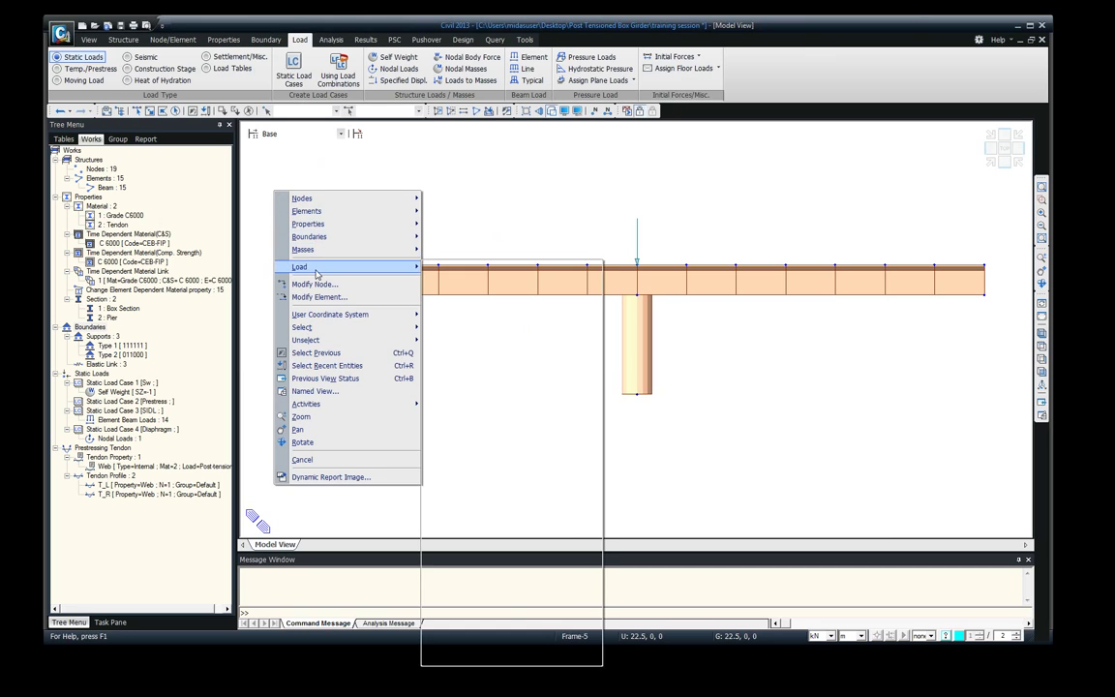
{"action": "mouse_move", "coordinate": [537, 500]}
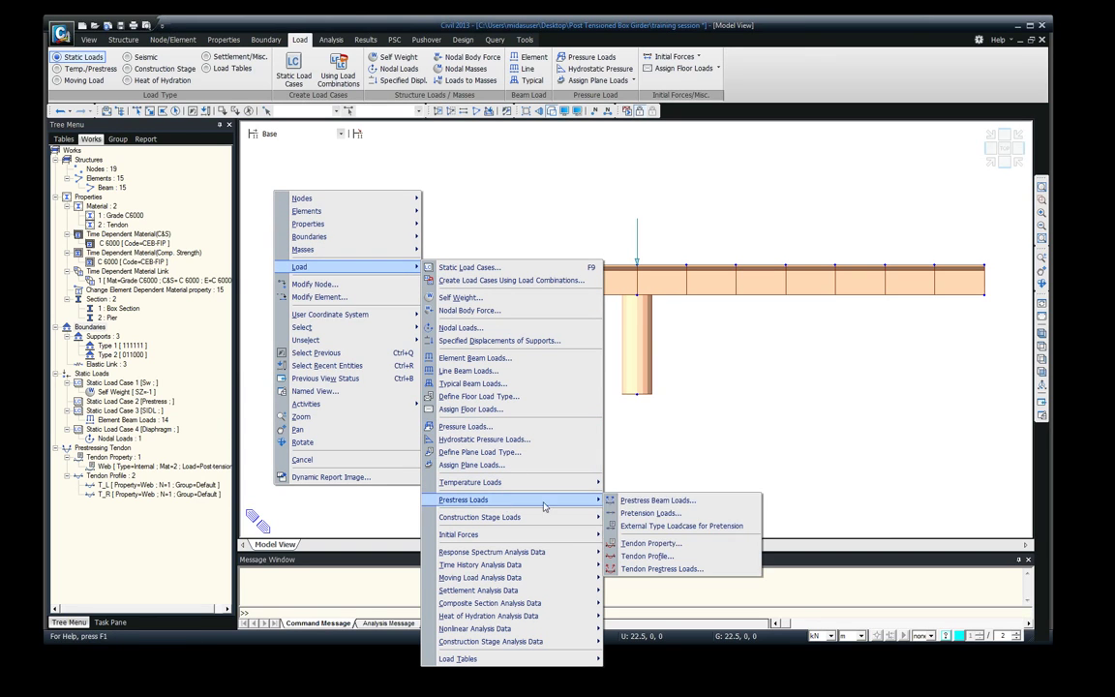
{"action": "left_click", "coordinate": [658, 569]}
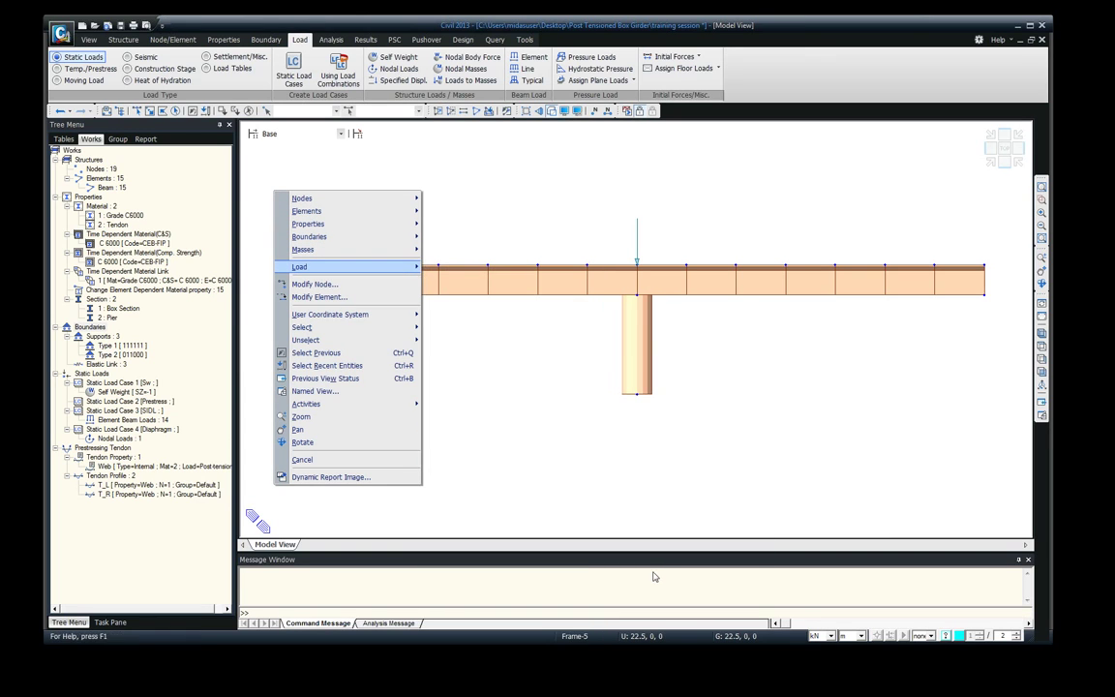
{"action": "left_click", "coordinate": [136, 186]}
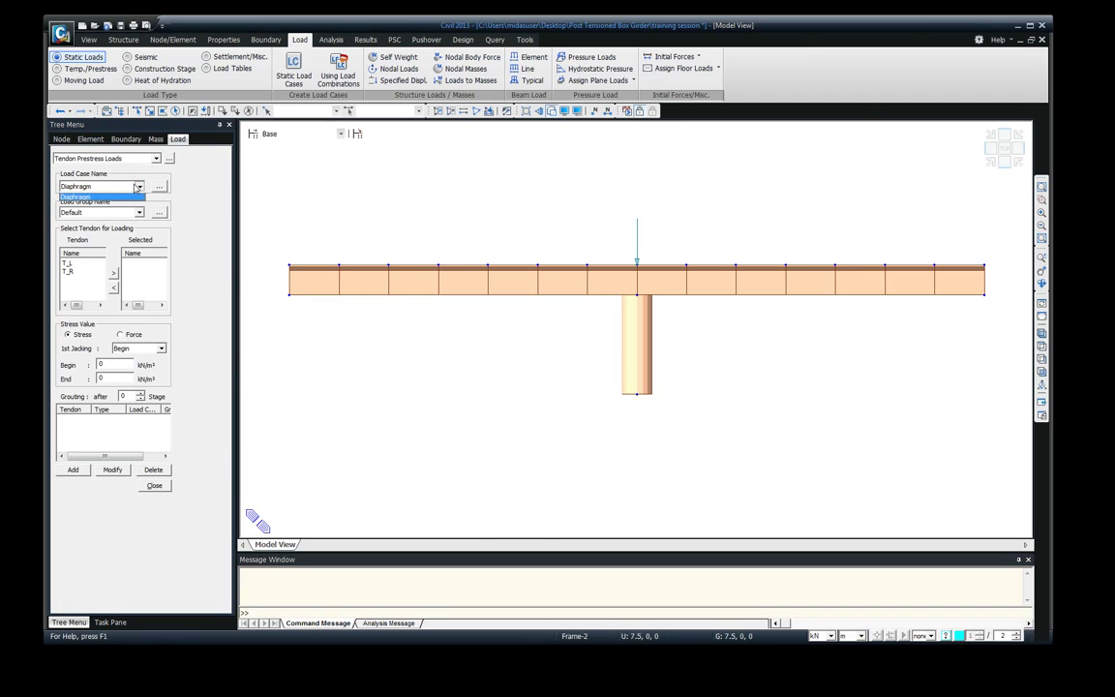
{"action": "left_click", "coordinate": [74, 204]}
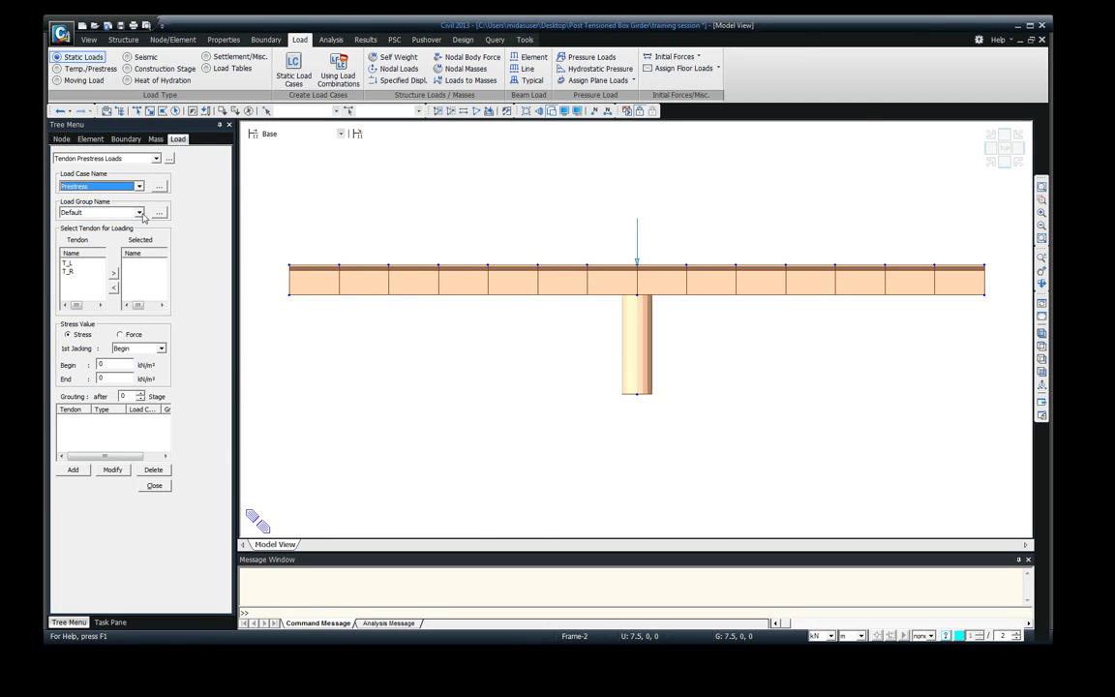
{"action": "left_click", "coordinate": [138, 212]}
{"action": "left_click", "coordinate": [68, 239]}
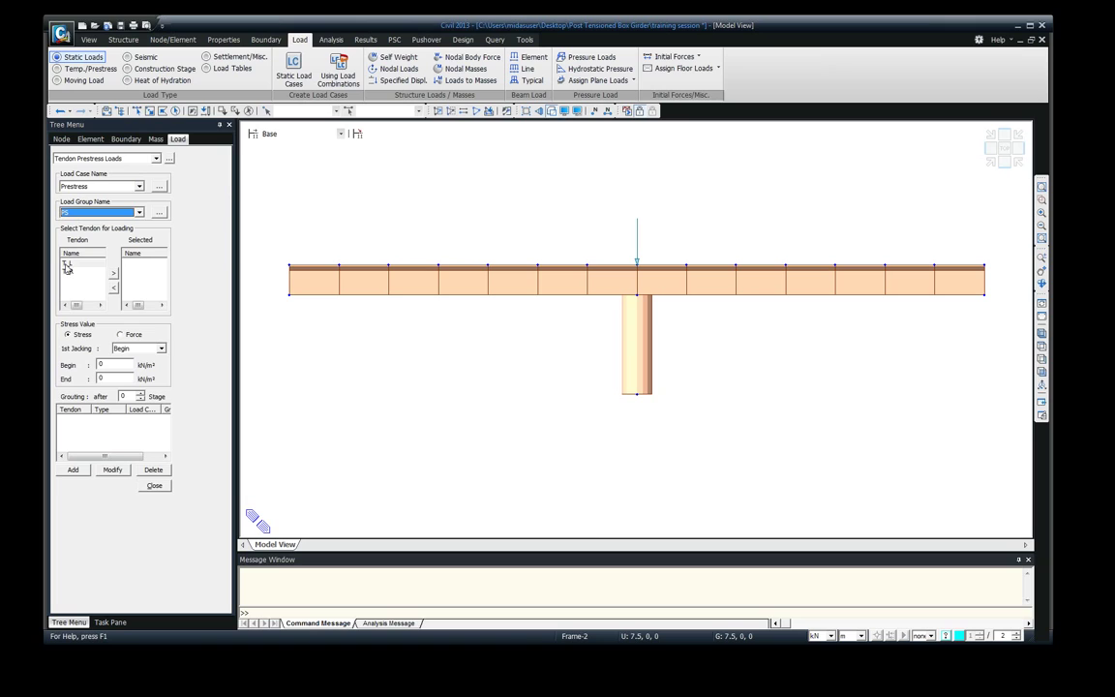
{"action": "left_click", "coordinate": [66, 265]}
{"action": "left_click", "coordinate": [77, 271], "text": "shift"}
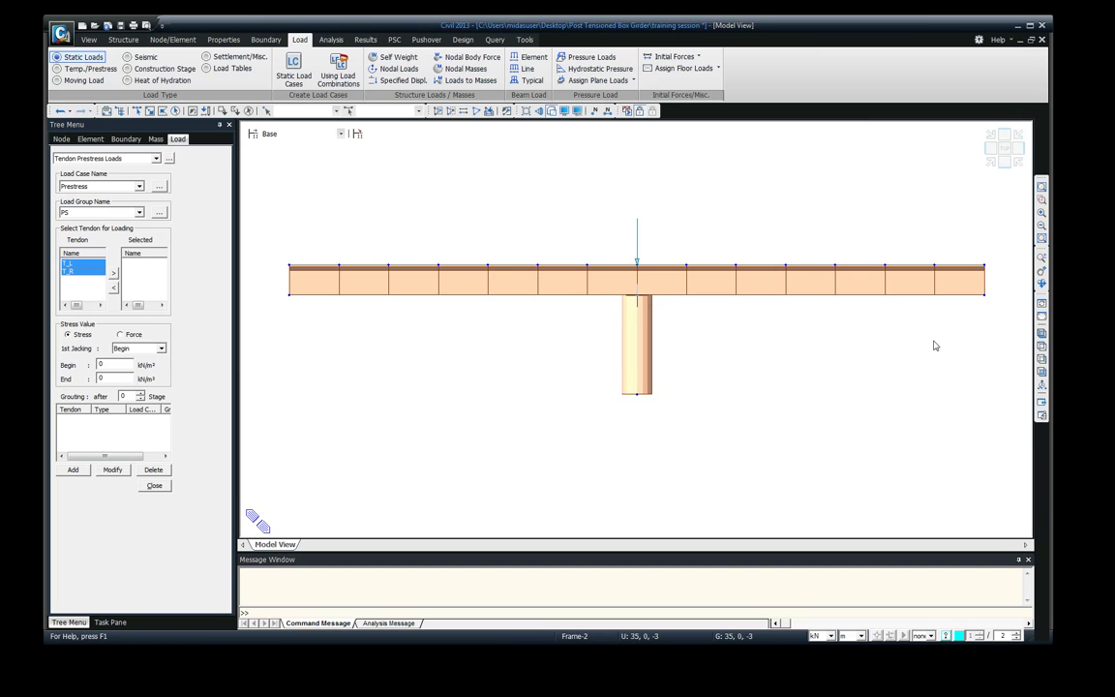
{"action": "left_click", "coordinate": [564, 110]}
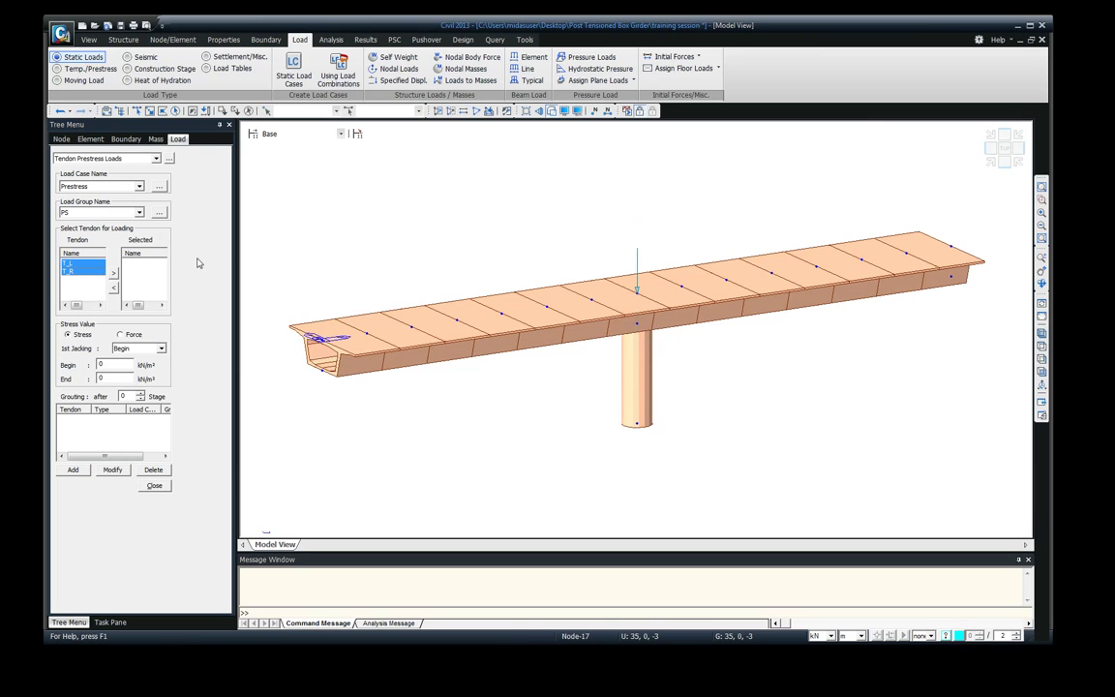
{"action": "left_click", "coordinate": [113, 272]}
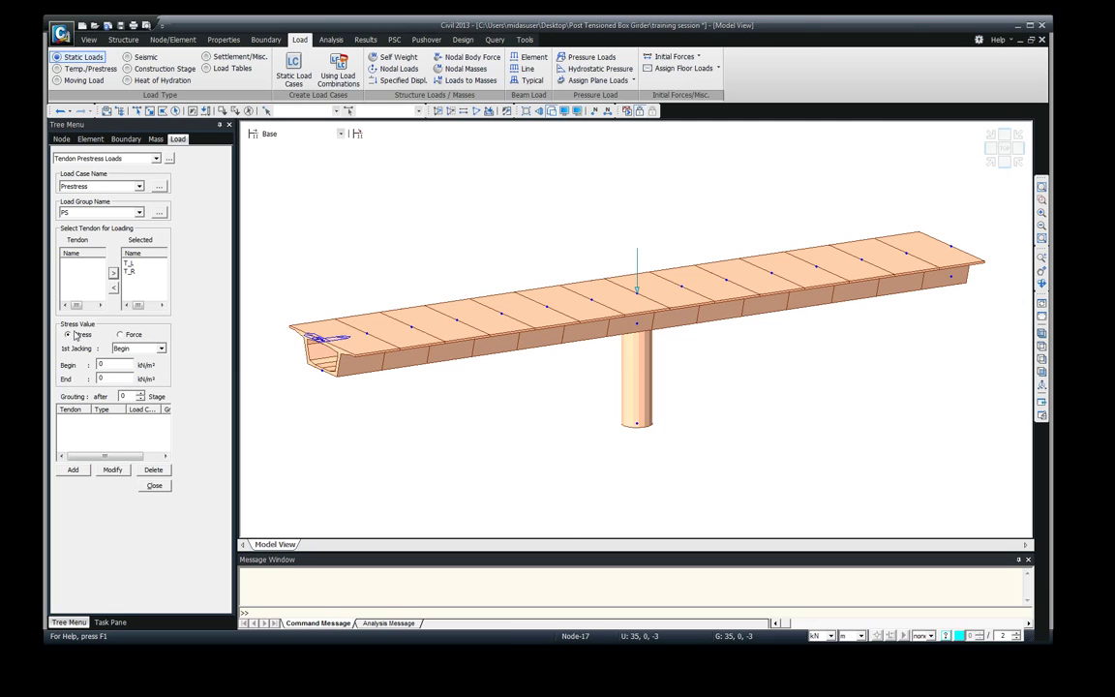
- Add the prestress load with first jacking at Both and stresses of 1330000 kN/m² at the beginning and end, and finish the prestress definition
{"action": "left_click", "coordinate": [161, 348]}
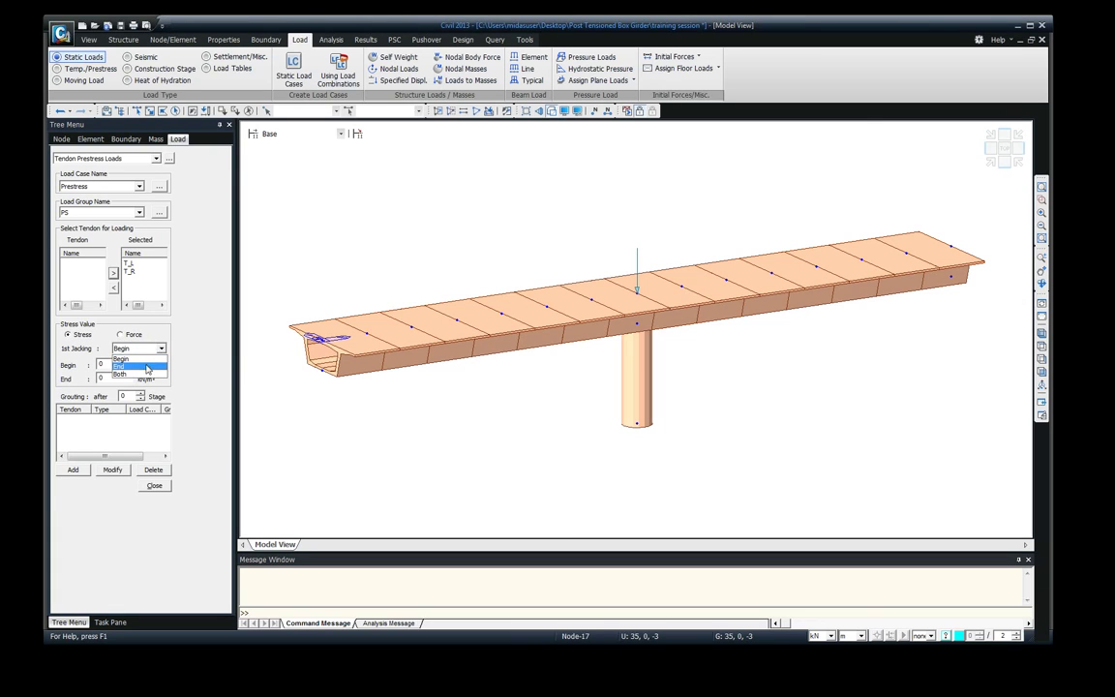
{"action": "left_click", "coordinate": [120, 373]}
{"action": "left_click", "coordinate": [113, 364]}
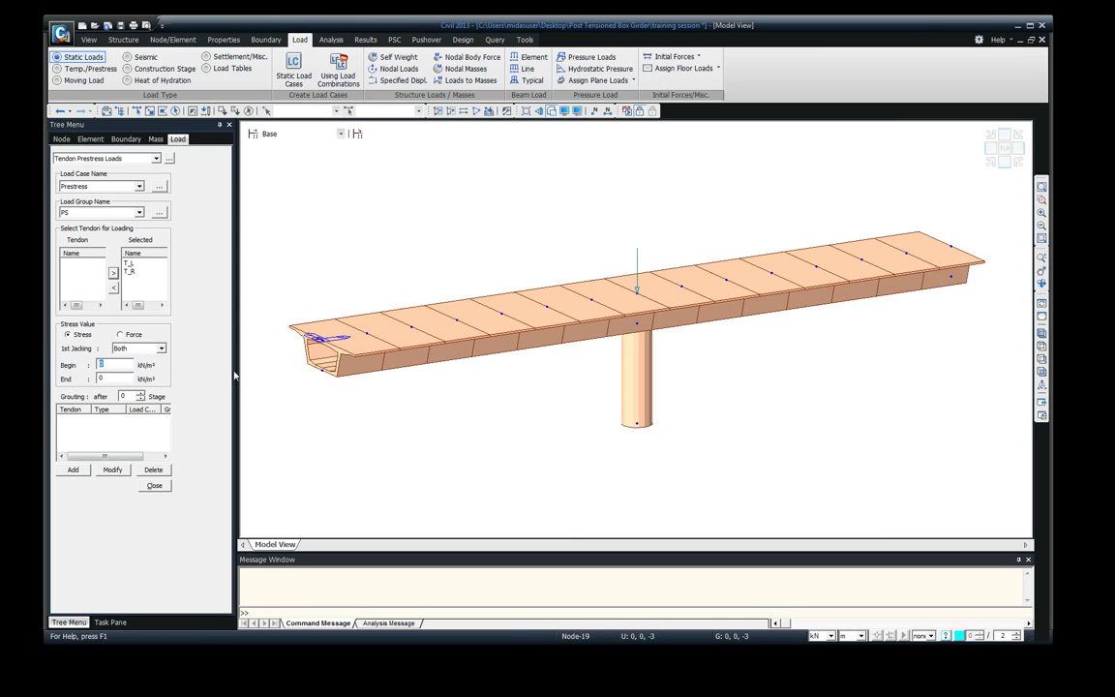
{"action": "type", "text": "1330000"}
{"action": "key", "text": "Tab"}
{"action": "type", "text": "1330000"}
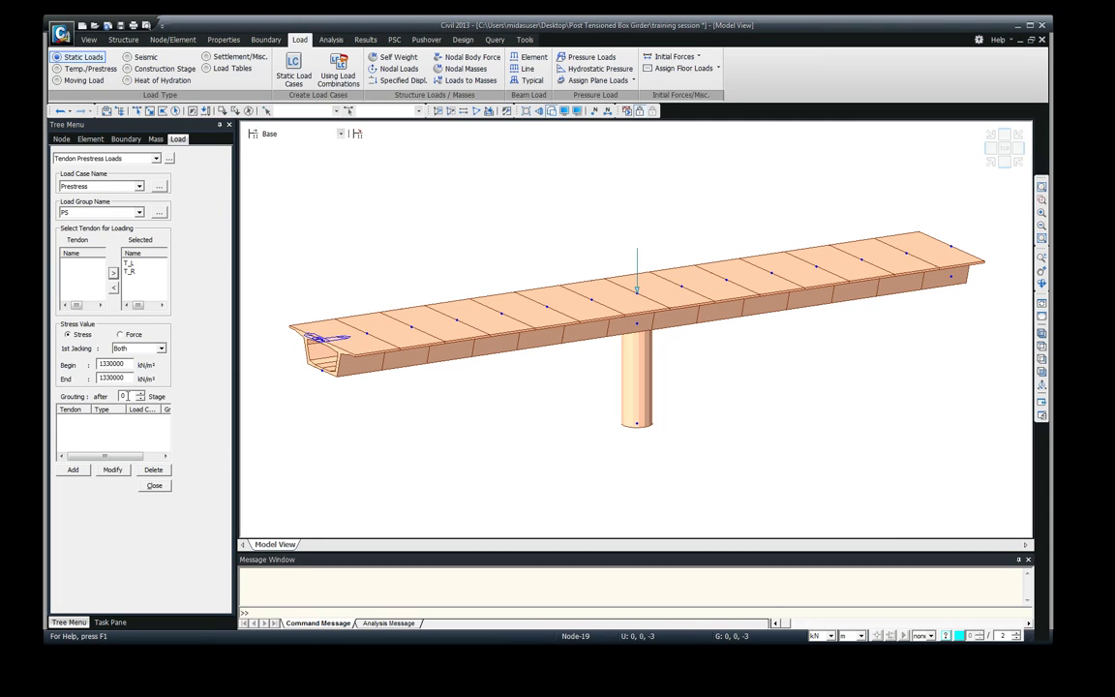
{"action": "left_click", "coordinate": [72, 470]}
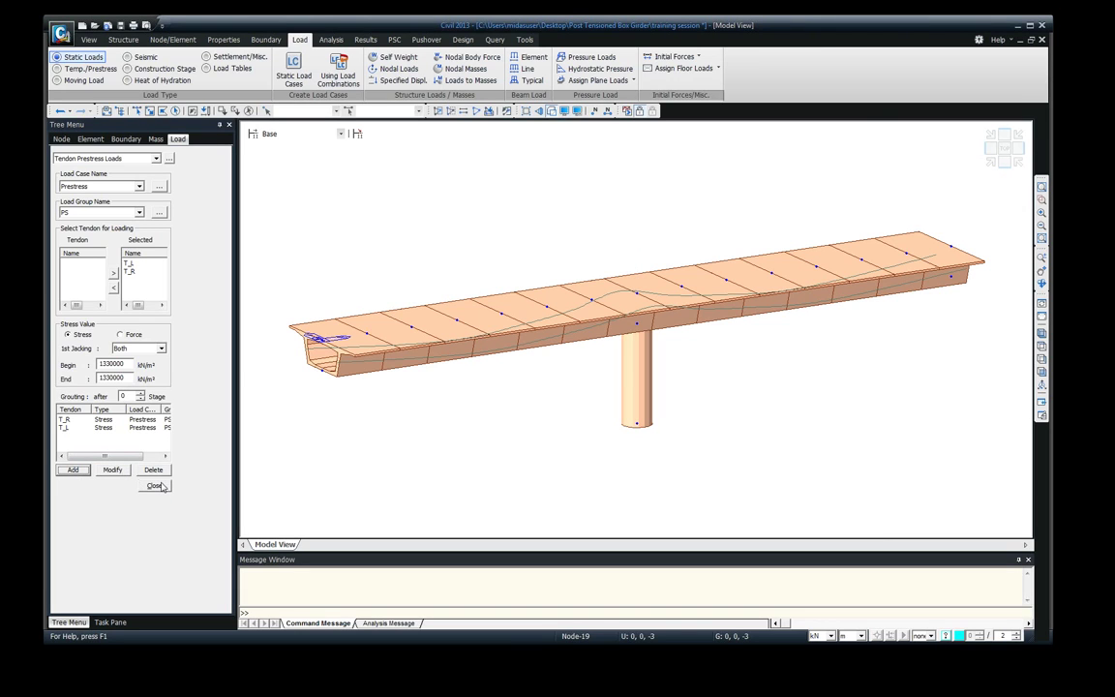
{"action": "left_click", "coordinate": [155, 484]}
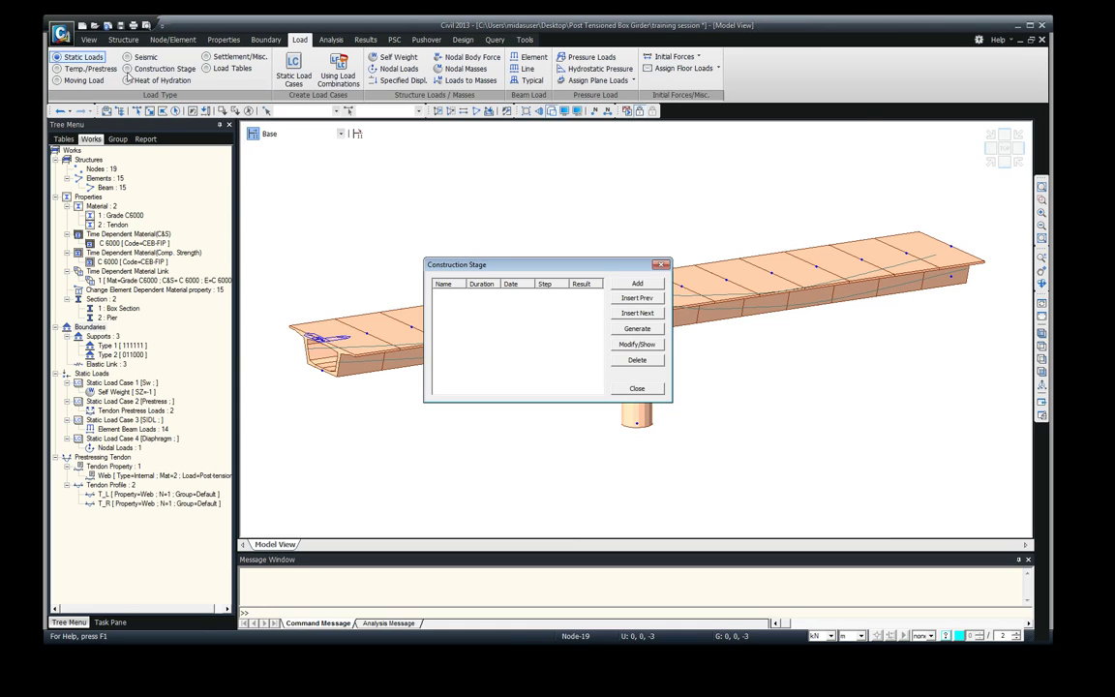
{"action": "left_click", "coordinate": [118, 69]}
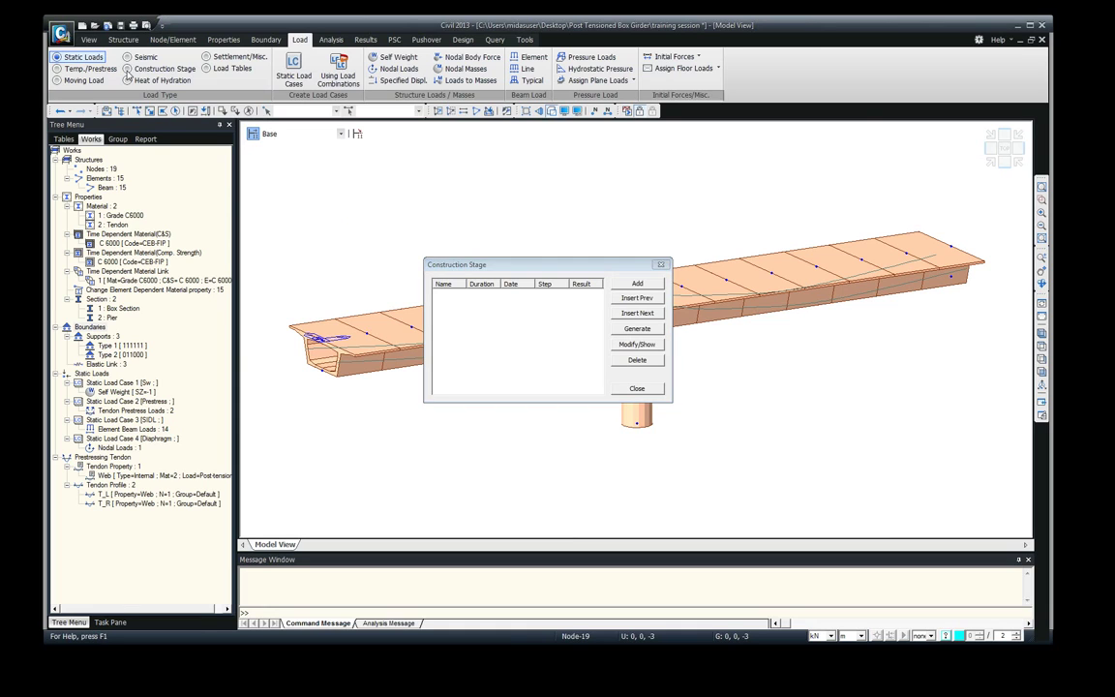
{"action": "left_click", "coordinate": [660, 264]}
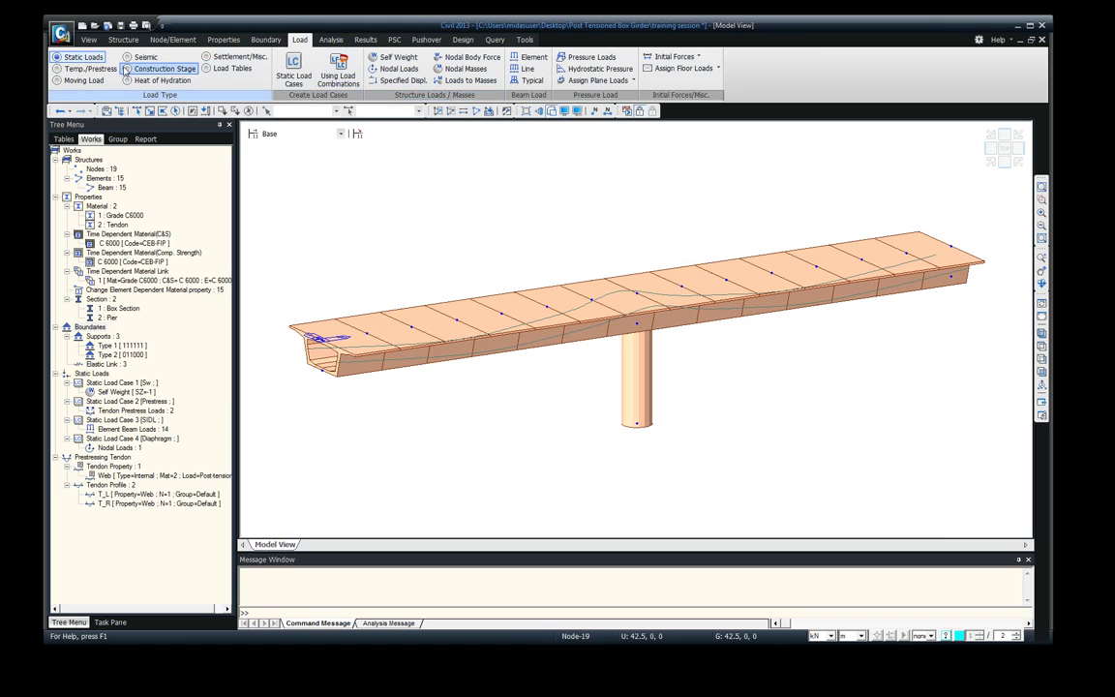
{"action": "left_click", "coordinate": [160, 69]}
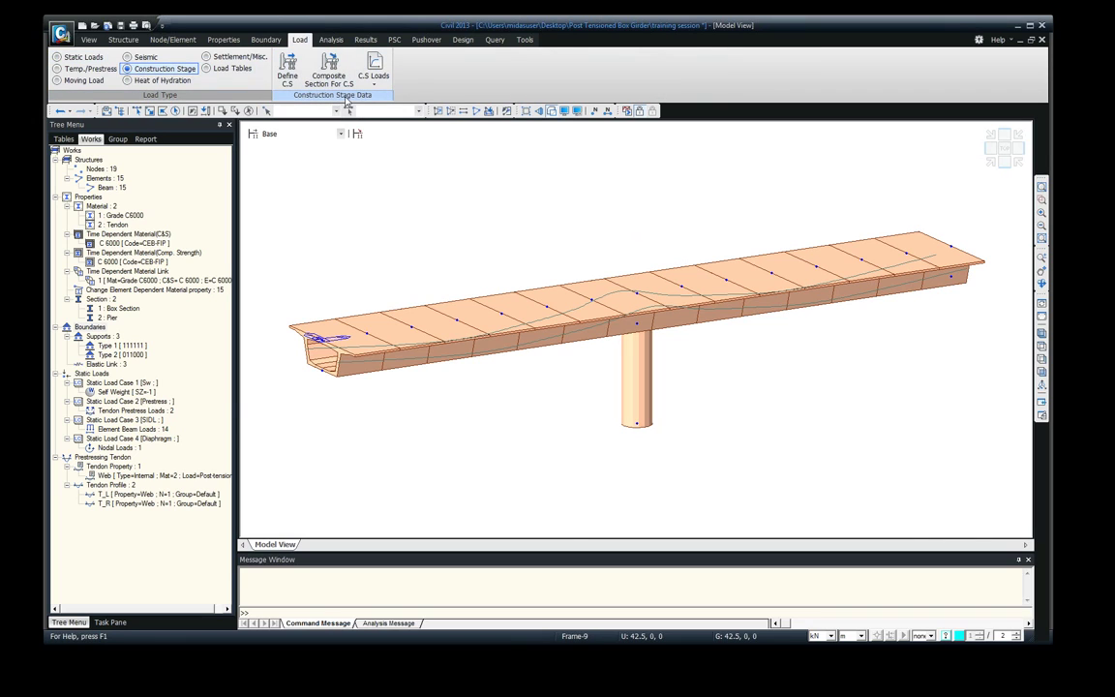
{"action": "left_click", "coordinate": [288, 72]}
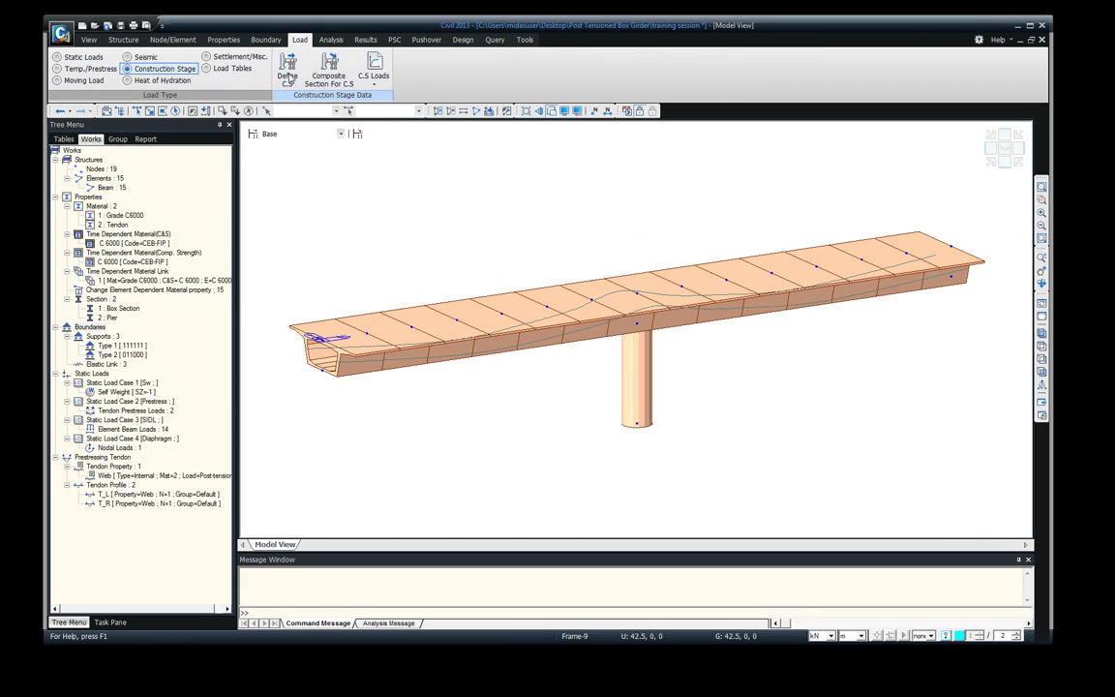
{"action": "left_click_drag", "start_coordinate": [473, 259], "coordinate": [379, 196]}
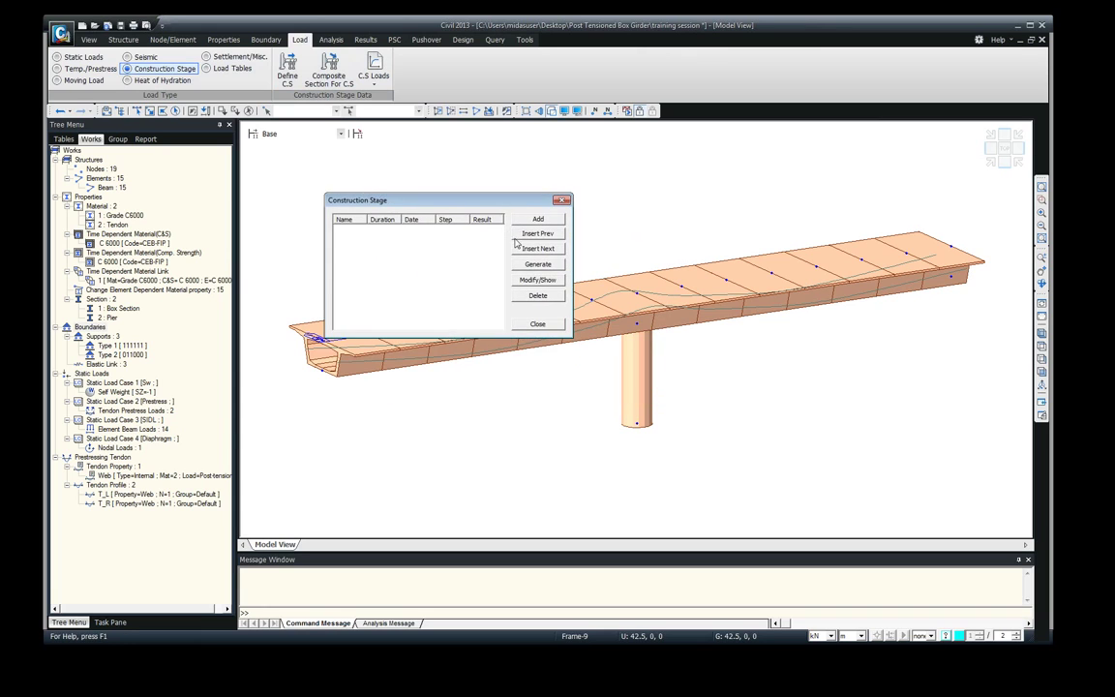
{"action": "left_click", "coordinate": [538, 219]}
{"action": "key", "text": "Escape"}
{"action": "key", "text": "Escape"}
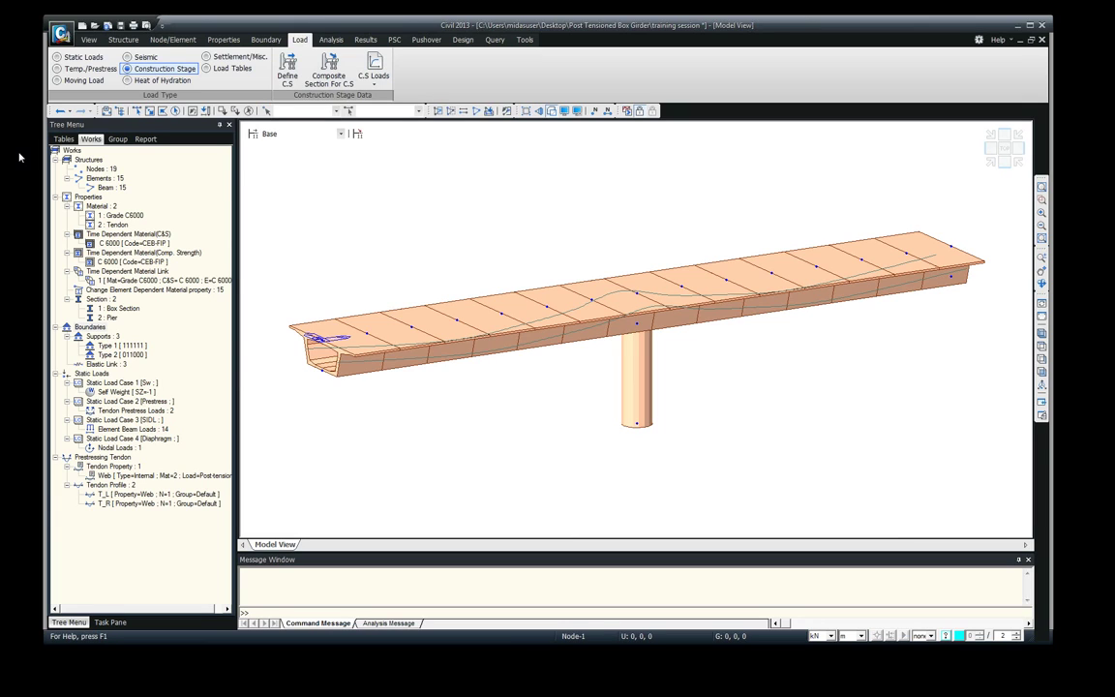
- Define a structure group named Span
{"action": "left_click", "coordinate": [118, 140]}
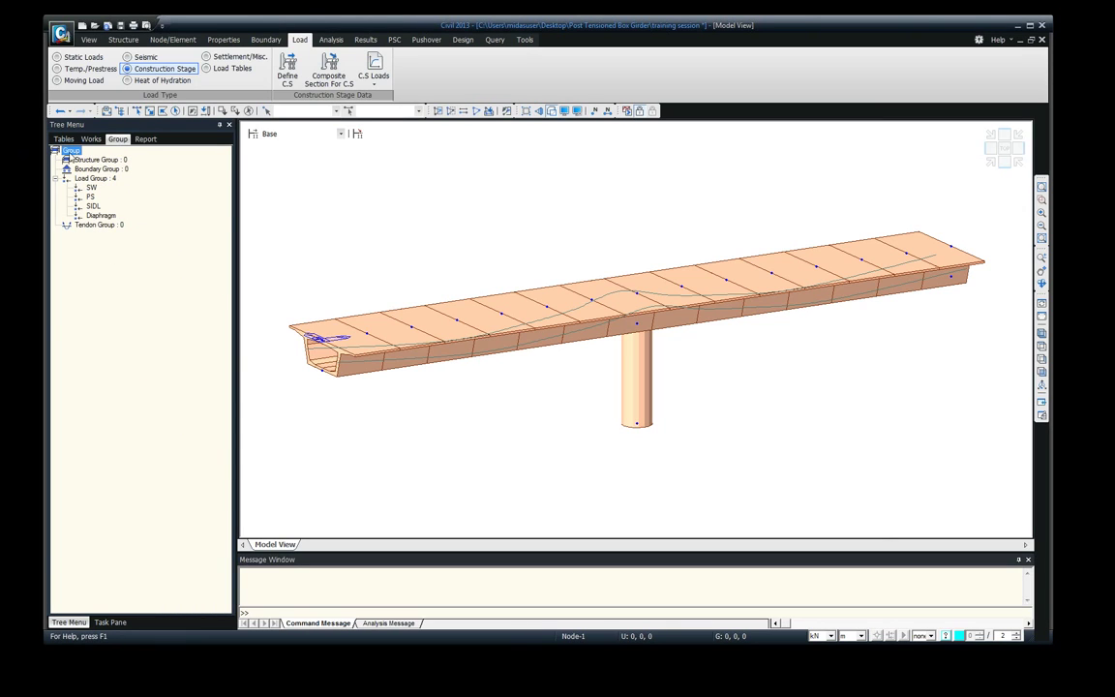
{"action": "right_click", "coordinate": [93, 160]}
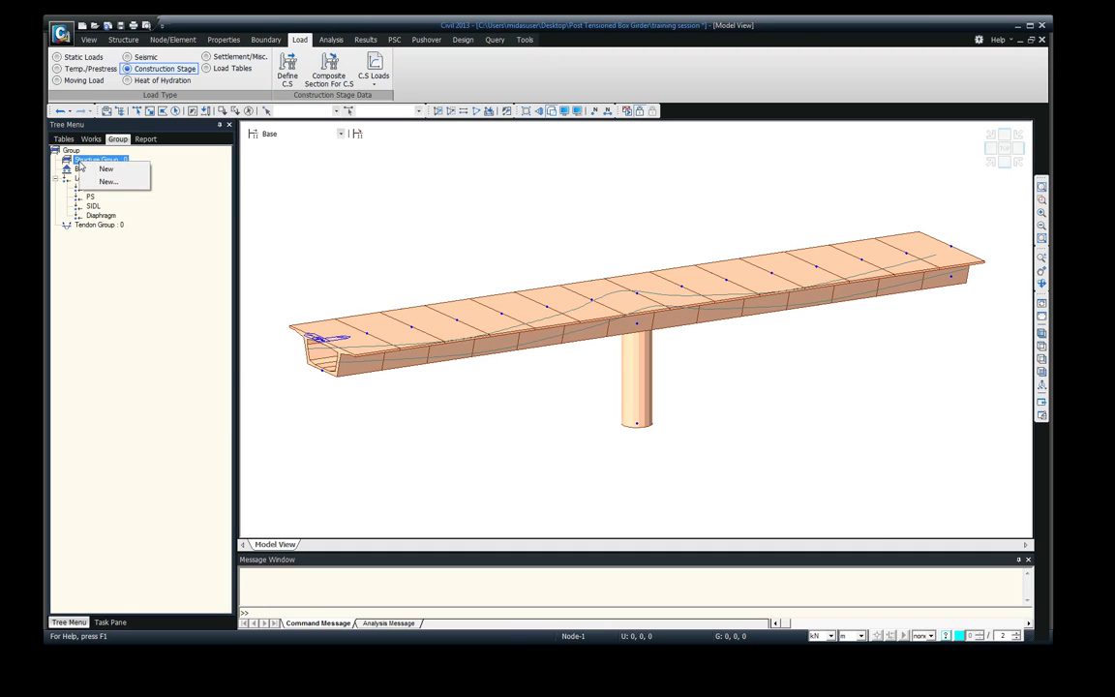
{"action": "left_click", "coordinate": [108, 182]}
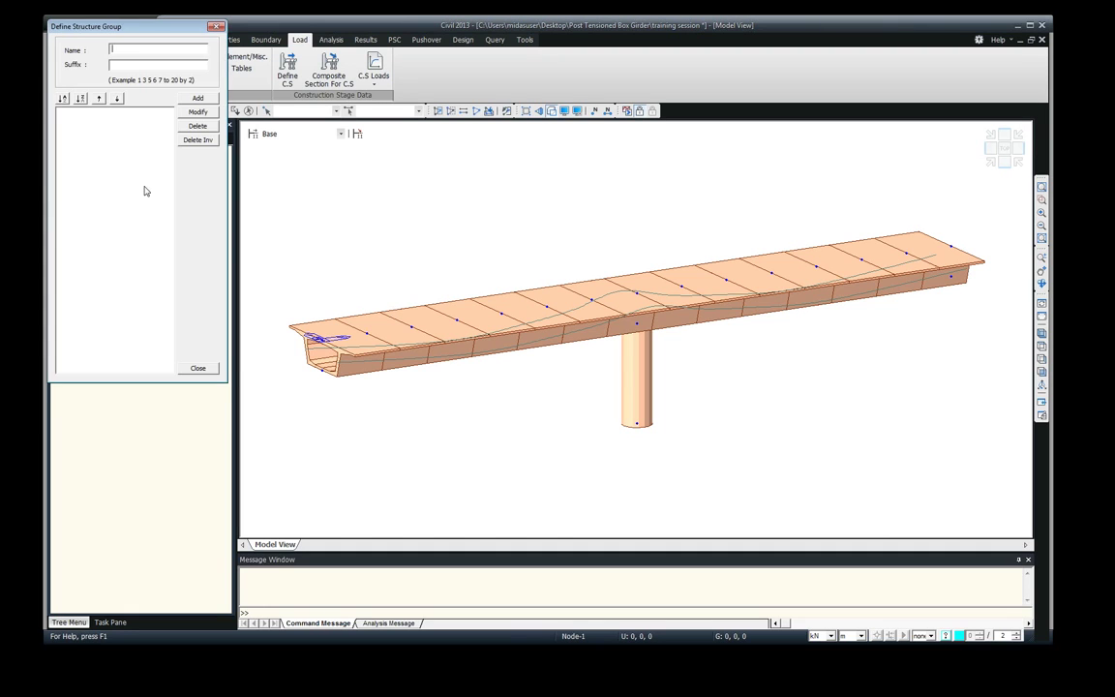
{"action": "left_click_drag", "start_coordinate": [174, 19], "coordinate": [303, 101]}
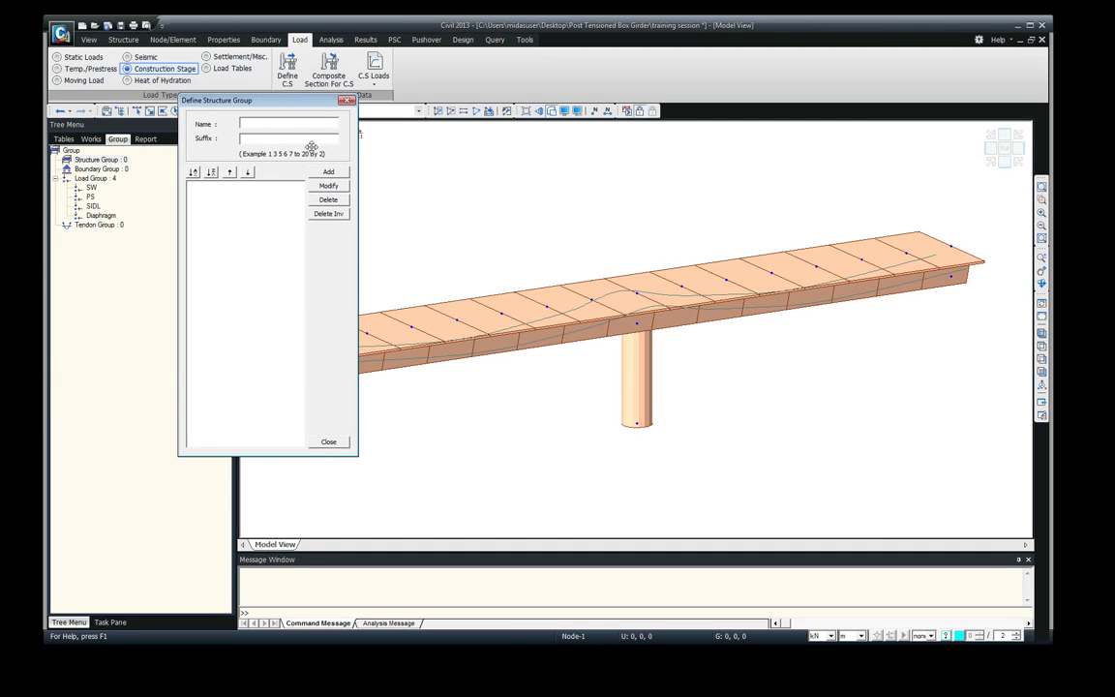
{"action": "type", "text": "Spri"}
{"action": "key", "text": "BackSpace"}
{"action": "key", "text": "BackSpace"}
{"action": "key", "text": "Return"}
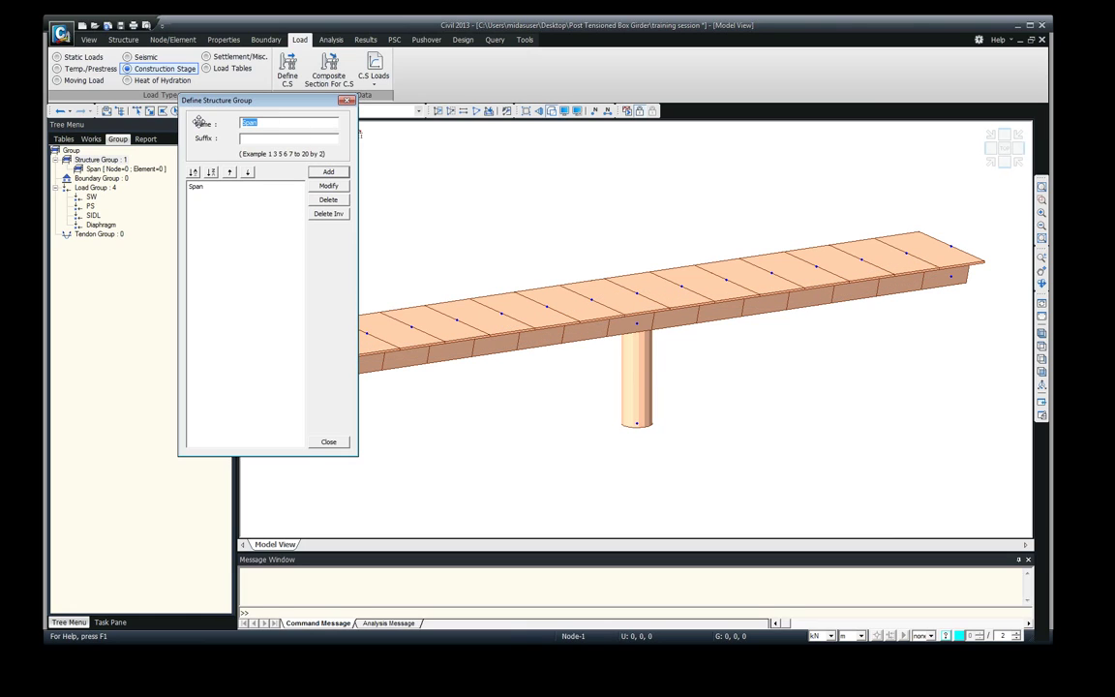
- Add a structure group named Pier & Abutment and close the structure group definition
{"action": "type", "text": "P"}
{"action": "type", "text": "ier & Abutment"}
{"action": "left_click", "coordinate": [328, 172]}
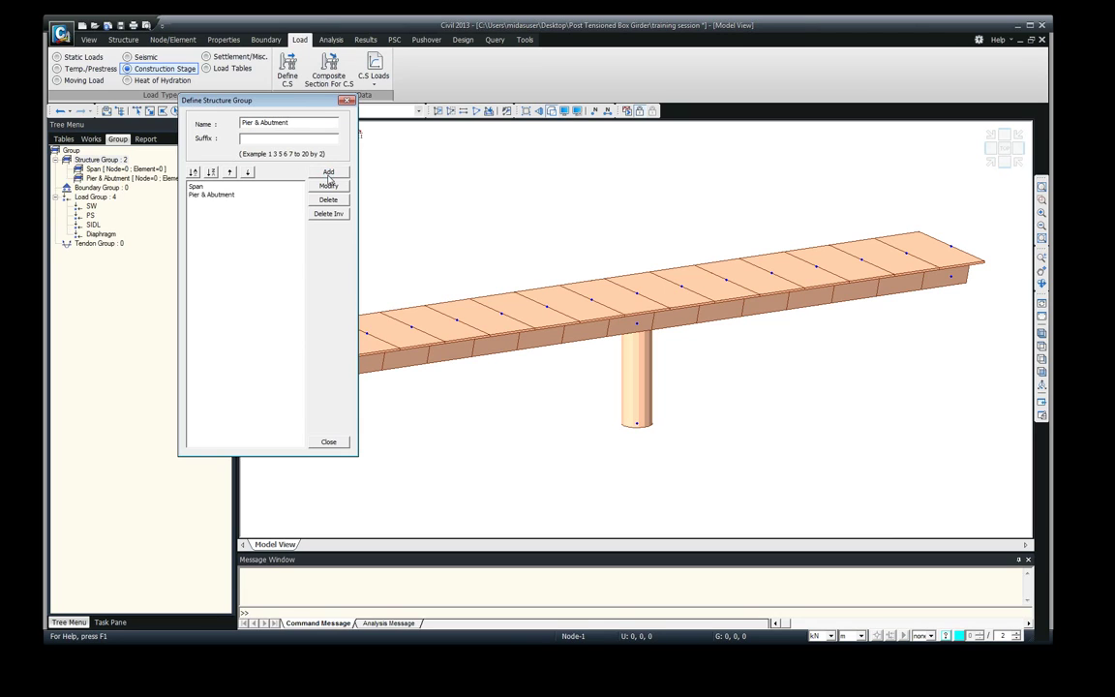
{"action": "left_click", "coordinate": [328, 441]}
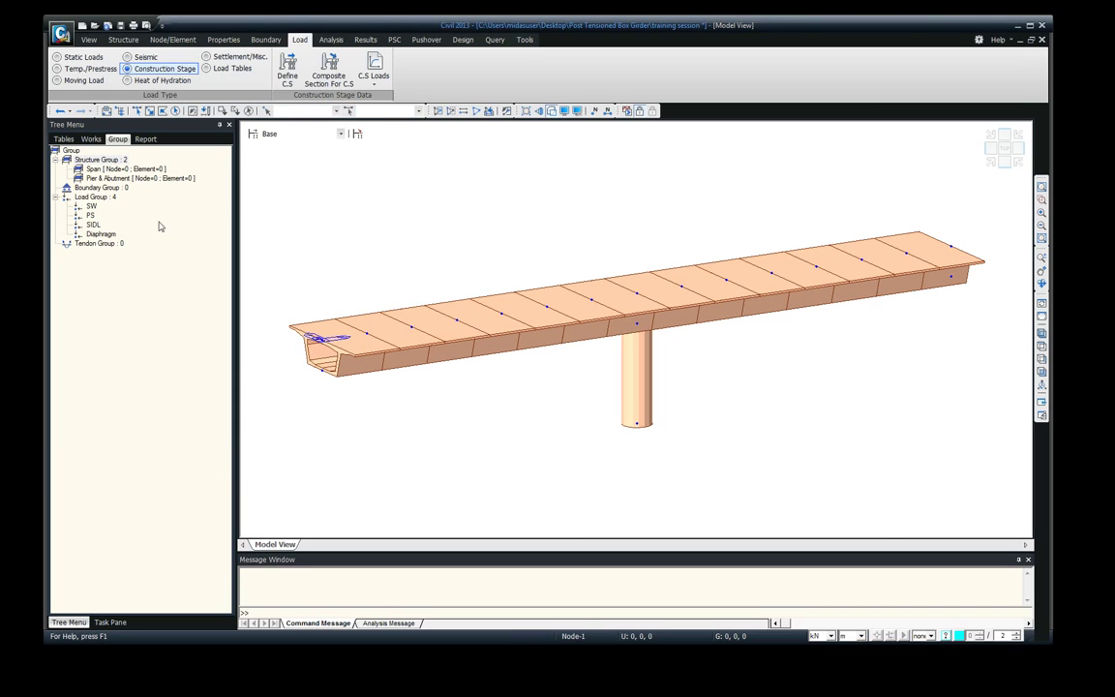
- Define two boundary groups named Pier and Abutment
{"action": "right_click", "coordinate": [100, 190]}
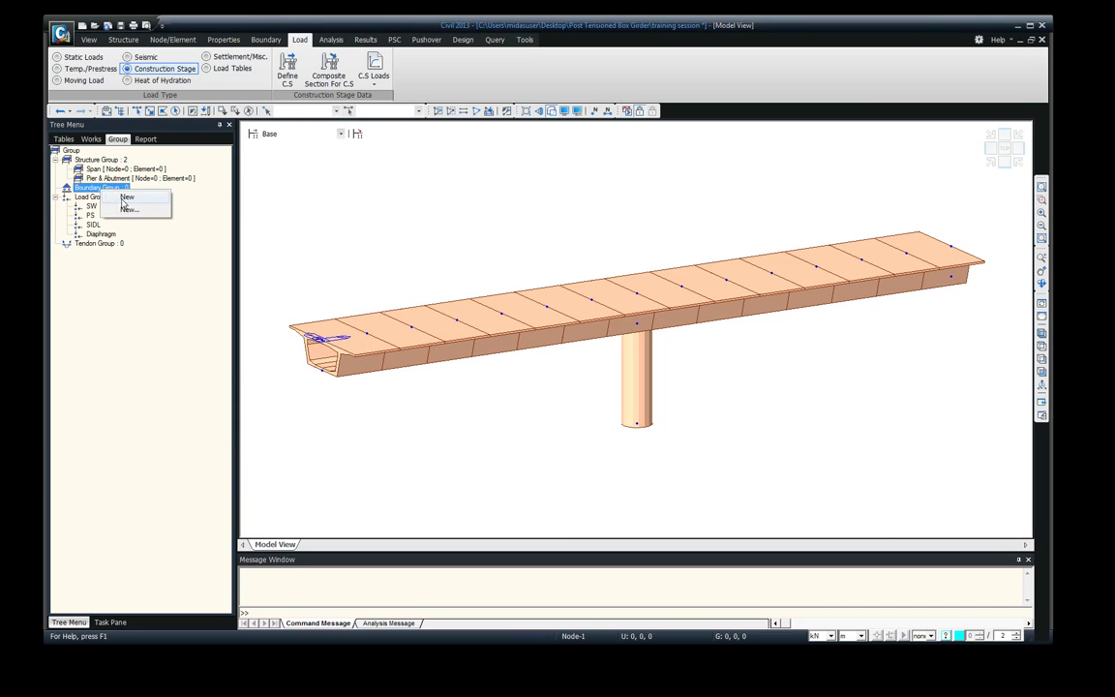
{"action": "left_click", "coordinate": [122, 198]}
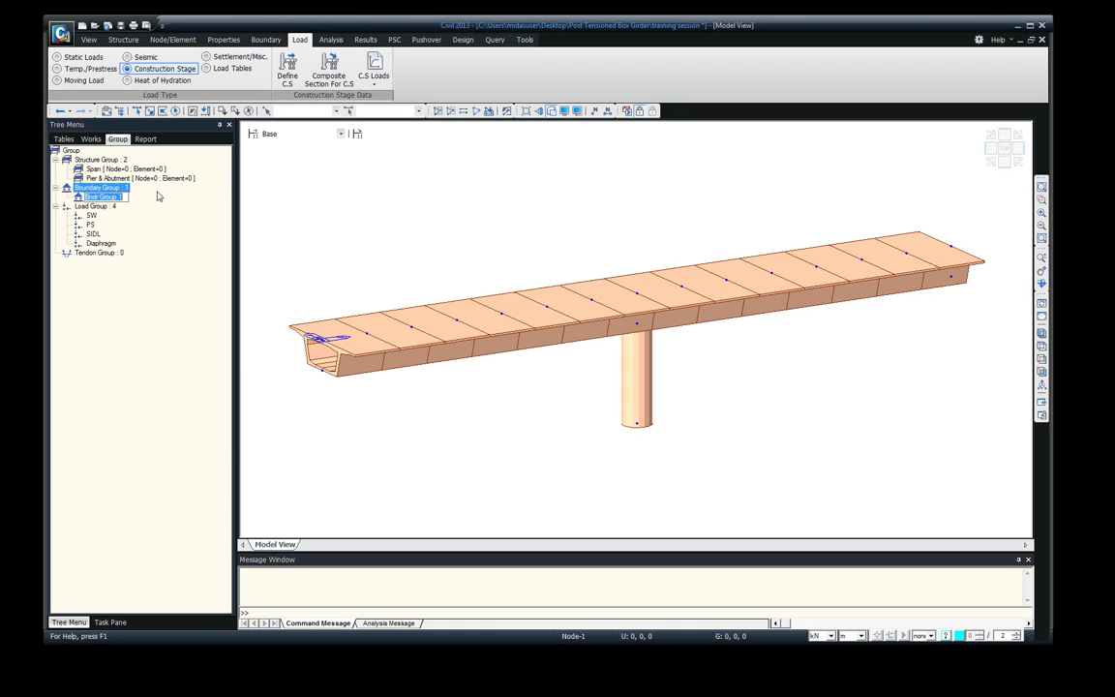
{"action": "type", "text": "Pier"}
{"action": "right_click", "coordinate": [93, 190]}
{"action": "left_click", "coordinate": [116, 192]}
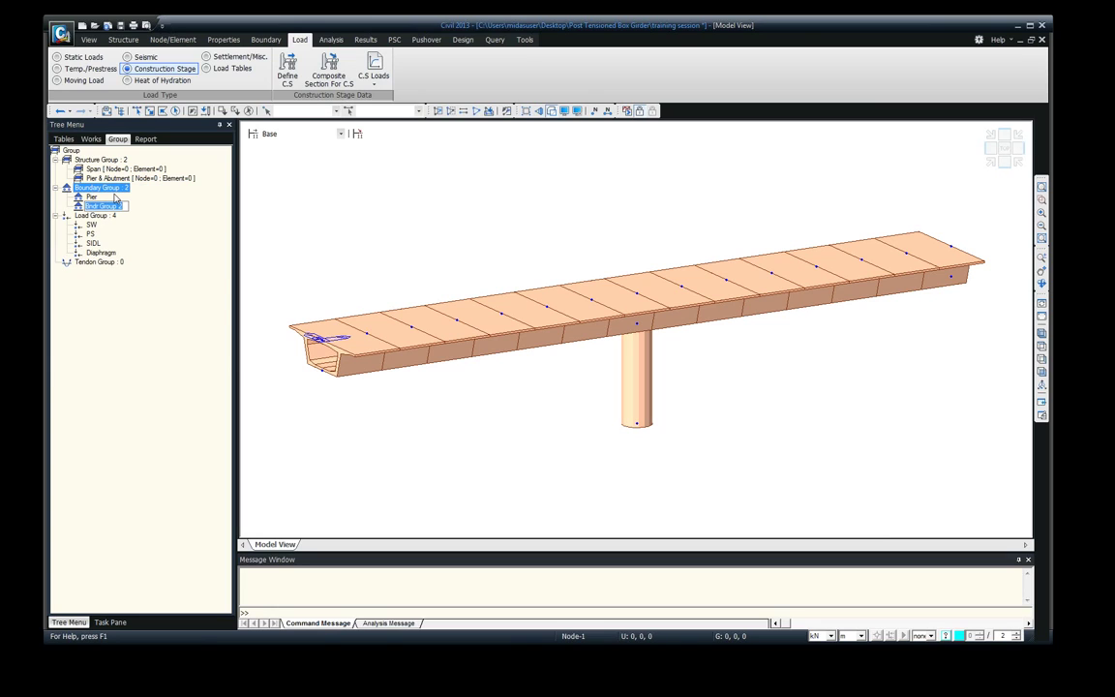
{"action": "type", "text": "Abutment"}
{"action": "key", "text": "Return"}
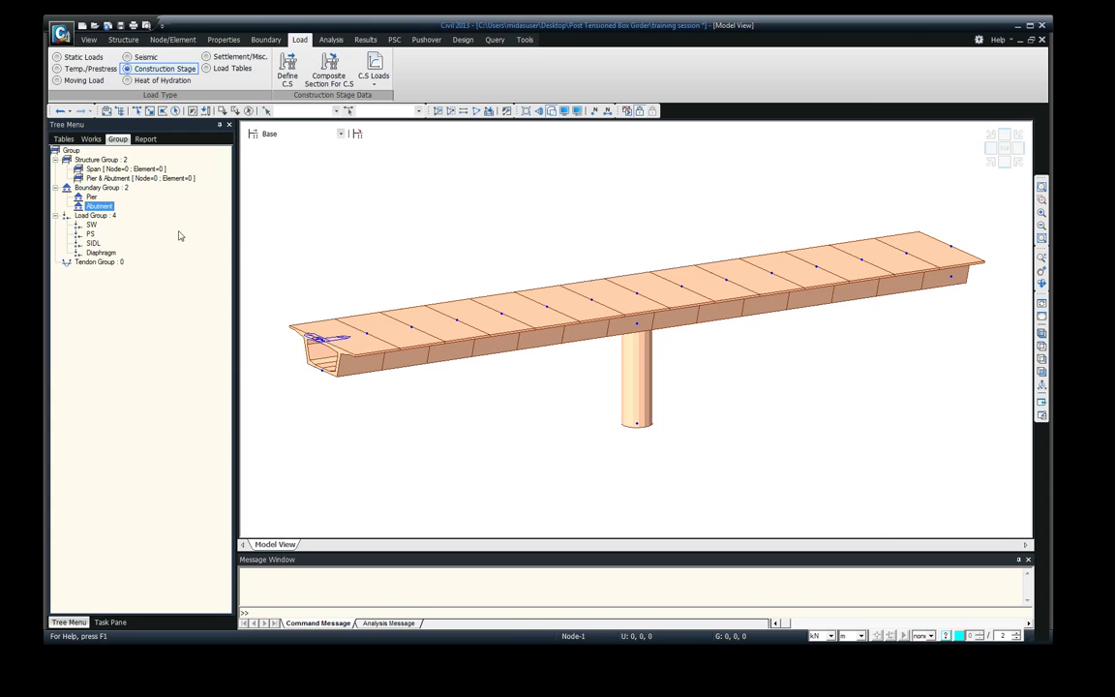
- Select all girder nodes and elements along the deck in the front view and assign them to the Span structure group
{"action": "left_click", "coordinate": [1041, 371]}
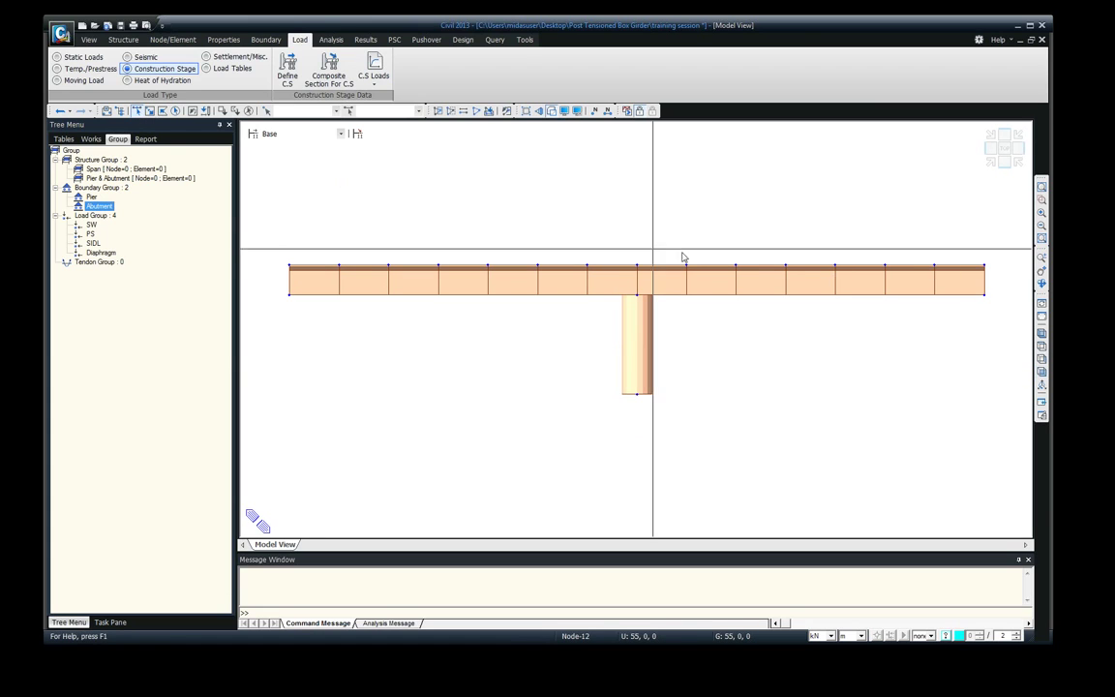
{"action": "left_click_drag", "start_coordinate": [998, 273], "coordinate": [281, 246]}
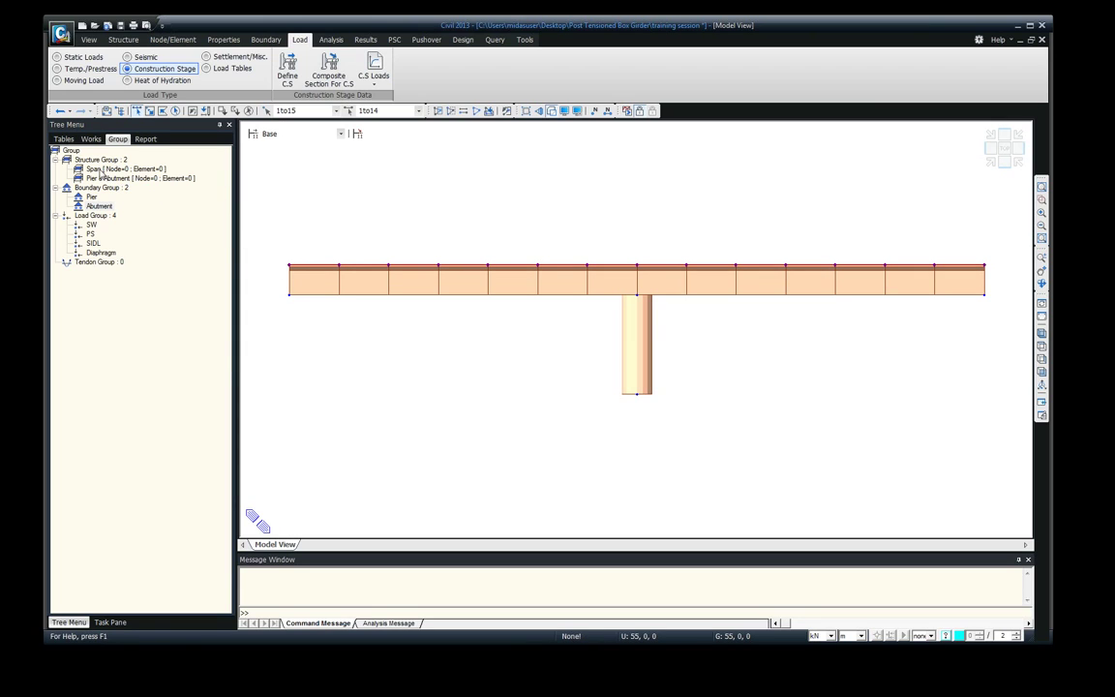
{"action": "left_click_drag", "start_coordinate": [99, 171], "coordinate": [359, 208]}
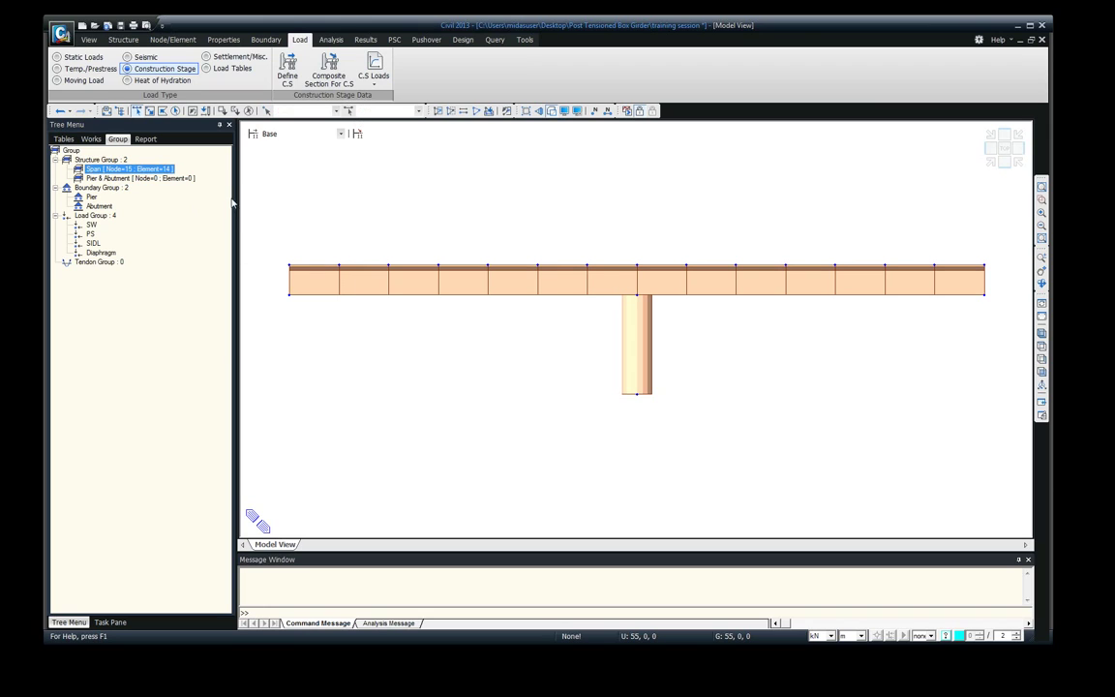
- Assign the pier element with its nodes, the girder node above it, and both girder ends' upper and lower nodes to the Pier & Abutment group
{"action": "left_click", "coordinate": [115, 178]}
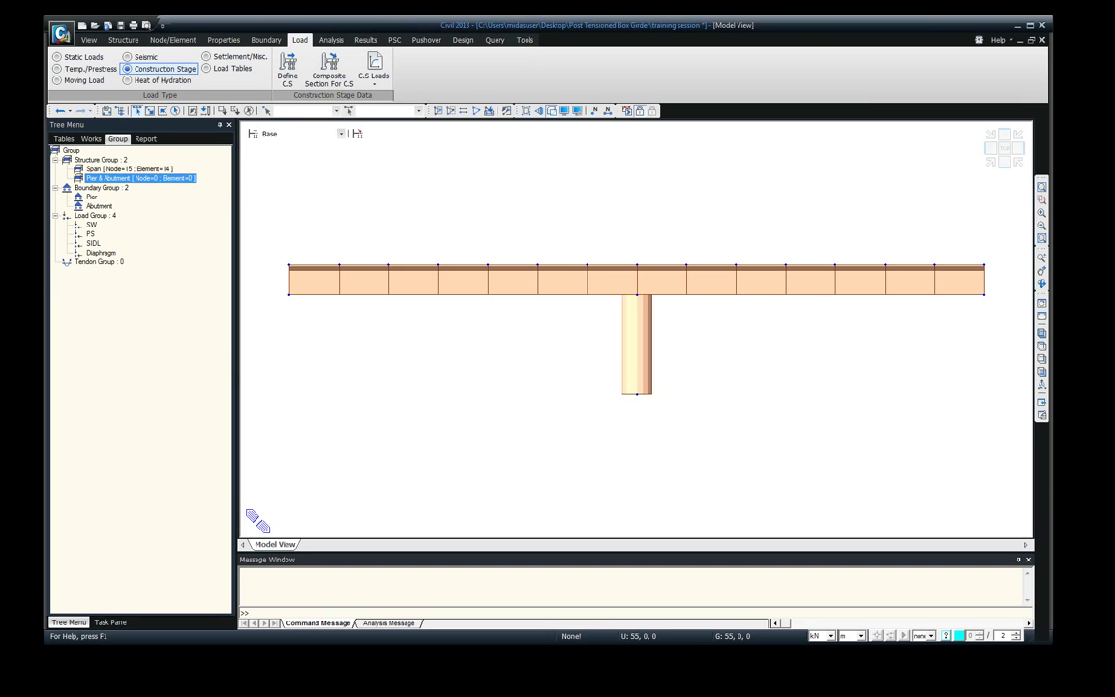
{"action": "left_click", "coordinate": [17, 329]}
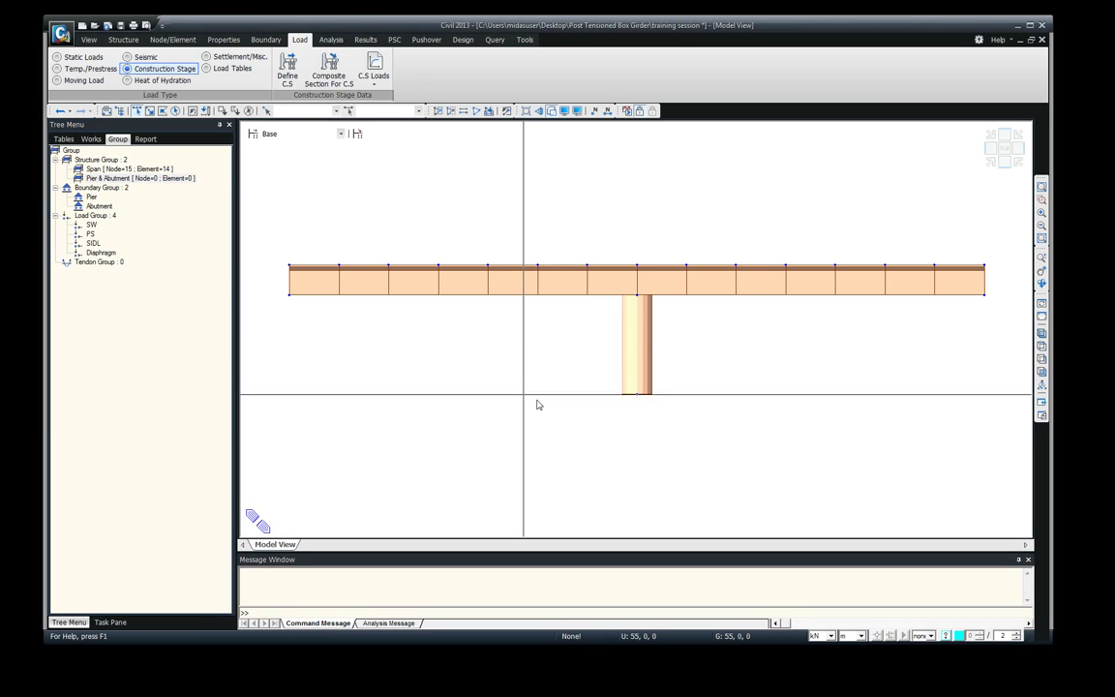
{"action": "left_click_drag", "start_coordinate": [678, 433], "coordinate": [615, 296]}
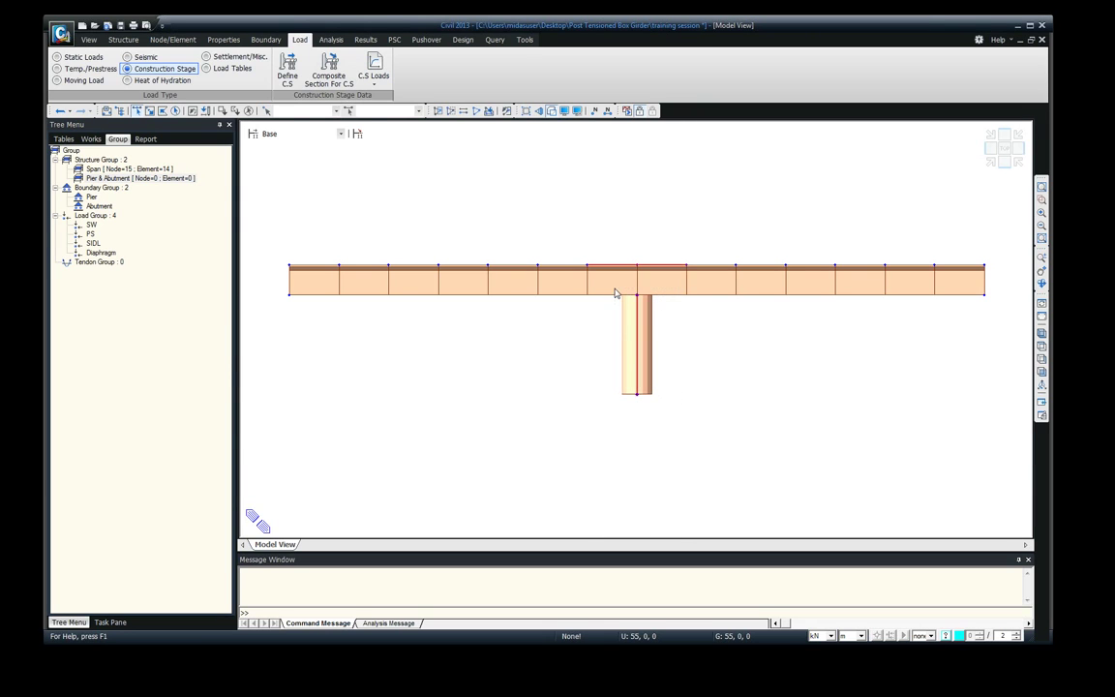
{"action": "left_click", "coordinate": [663, 268]}
{"action": "left_click", "coordinate": [615, 267]}
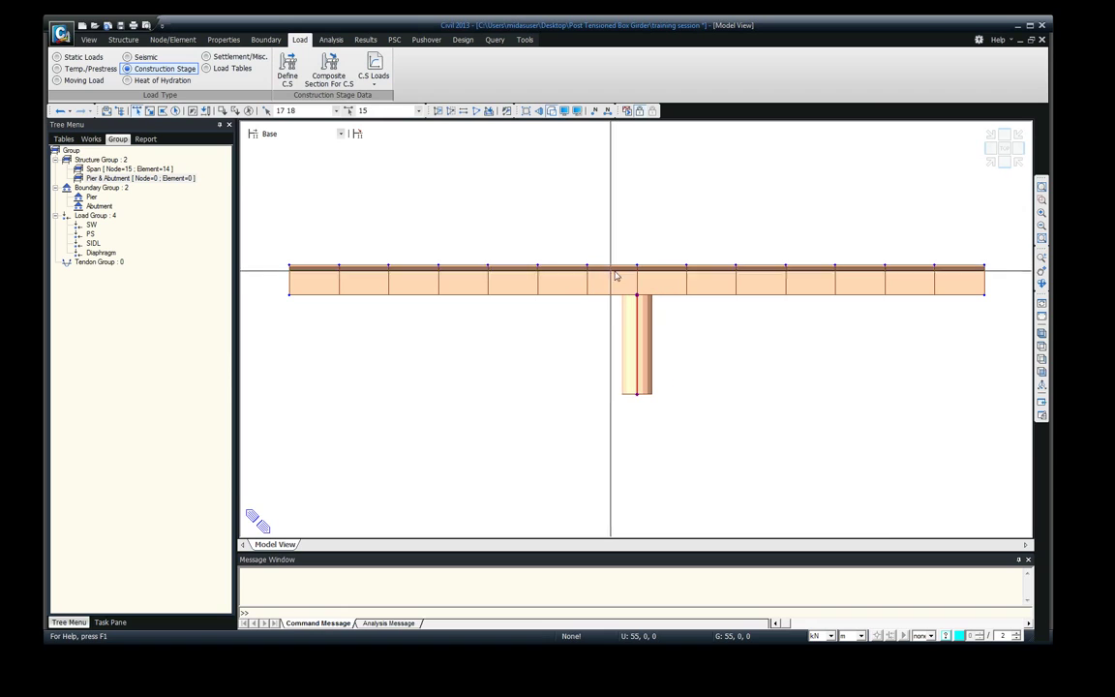
{"action": "left_click", "coordinate": [289, 292]}
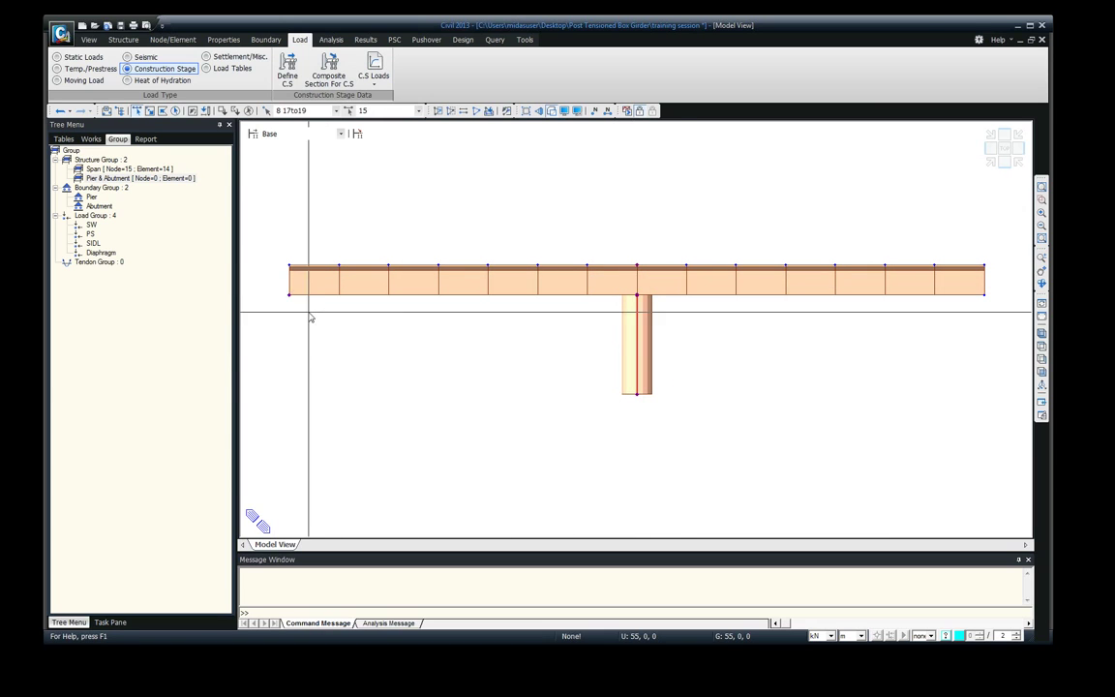
{"action": "left_click", "coordinate": [983, 293]}
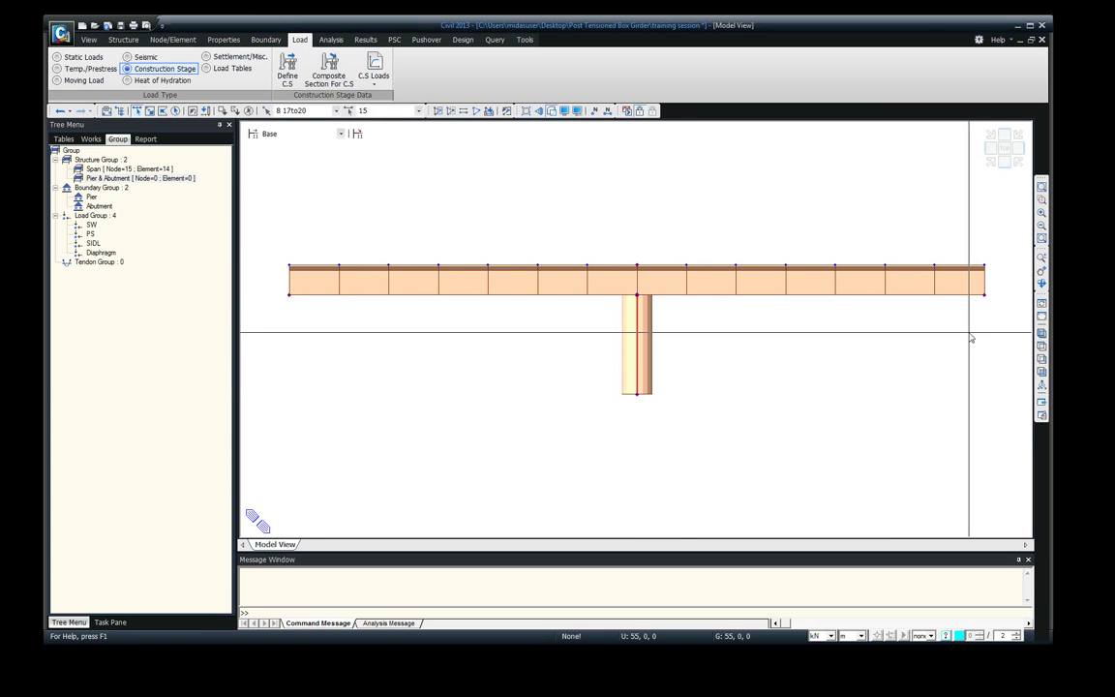
{"action": "left_click", "coordinate": [984, 265]}
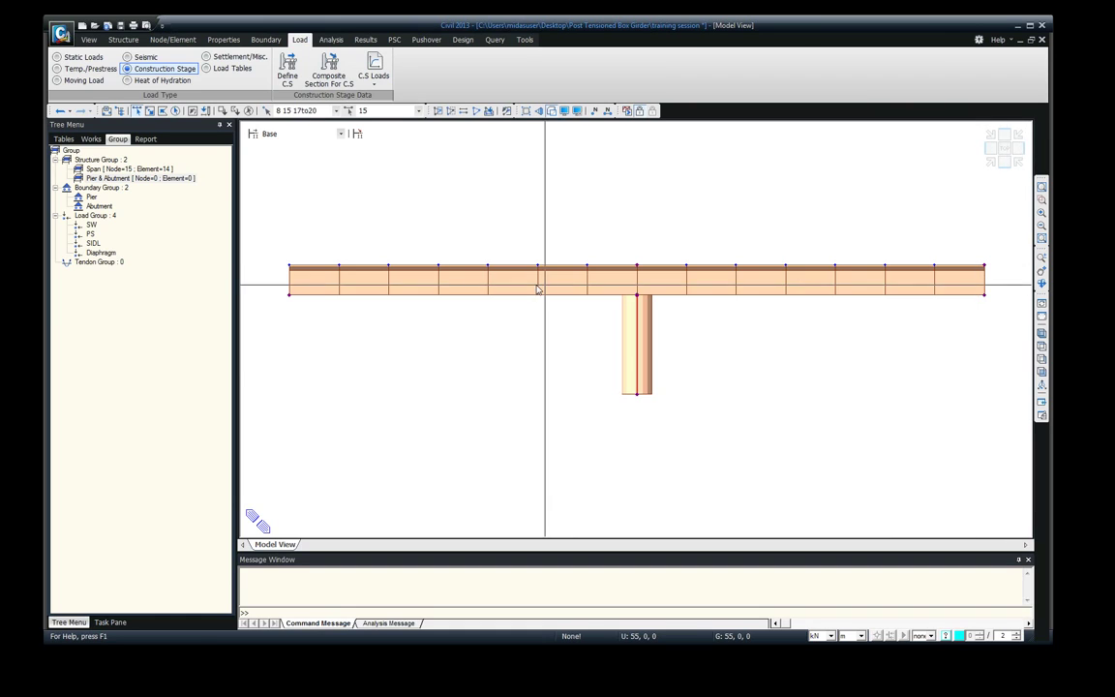
{"action": "left_click", "coordinate": [289, 265]}
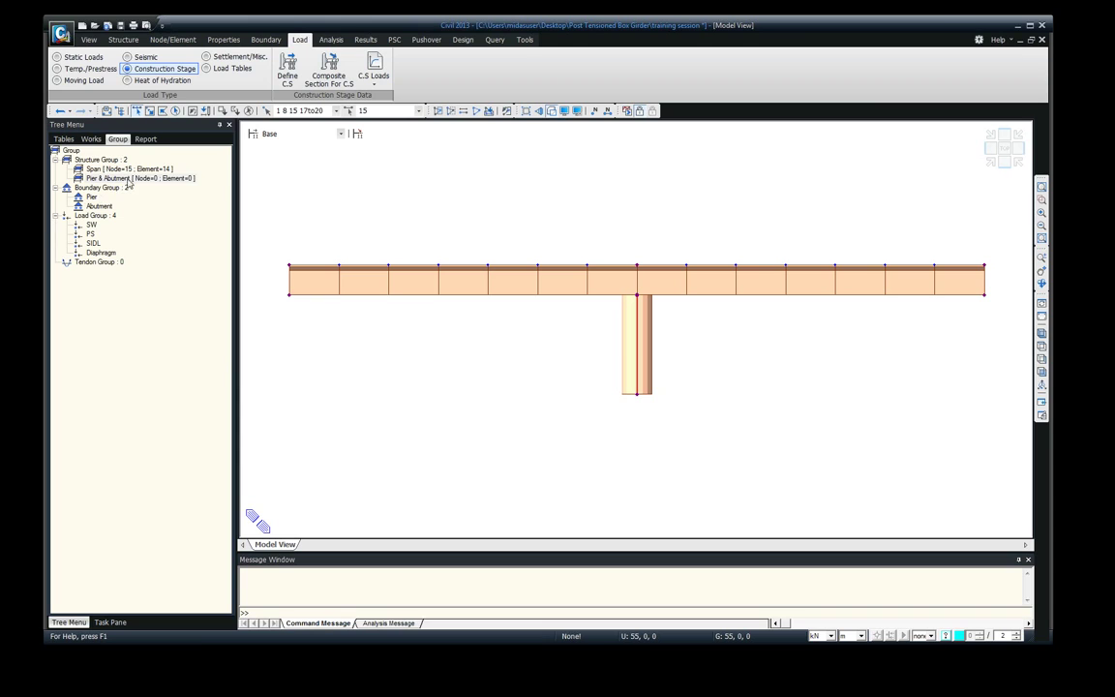
{"action": "left_click_drag", "start_coordinate": [129, 179], "coordinate": [344, 176]}
- Examine the boundary group assignments in the supports table and close it
{"action": "left_click", "coordinate": [91, 139]}
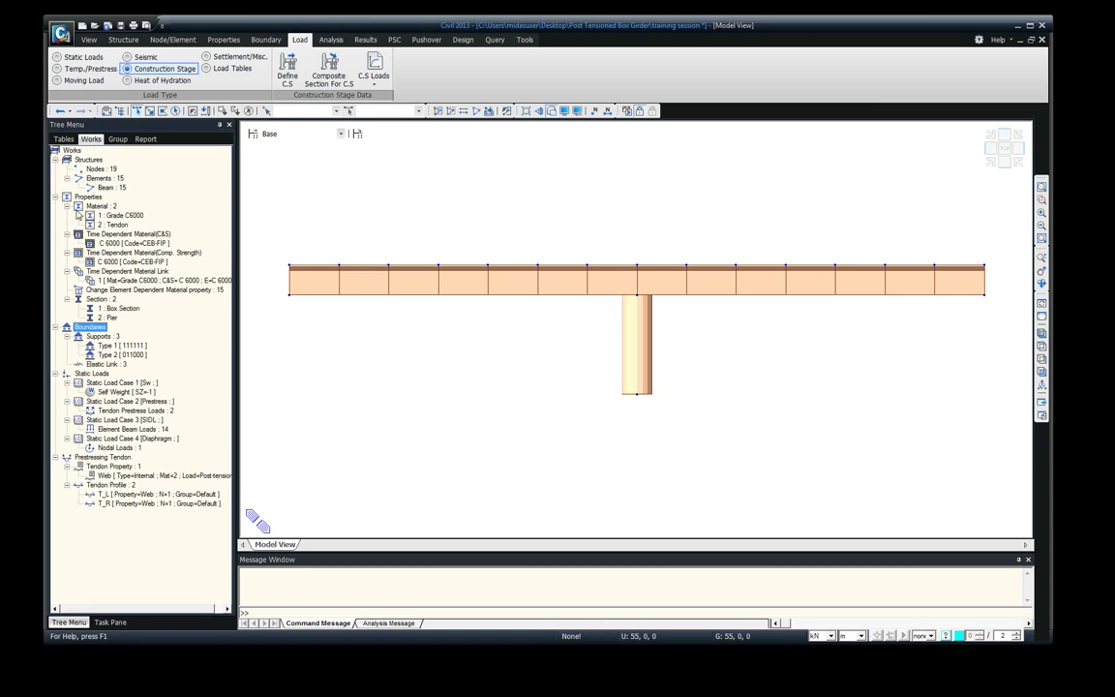
{"action": "left_click", "coordinate": [108, 344]}
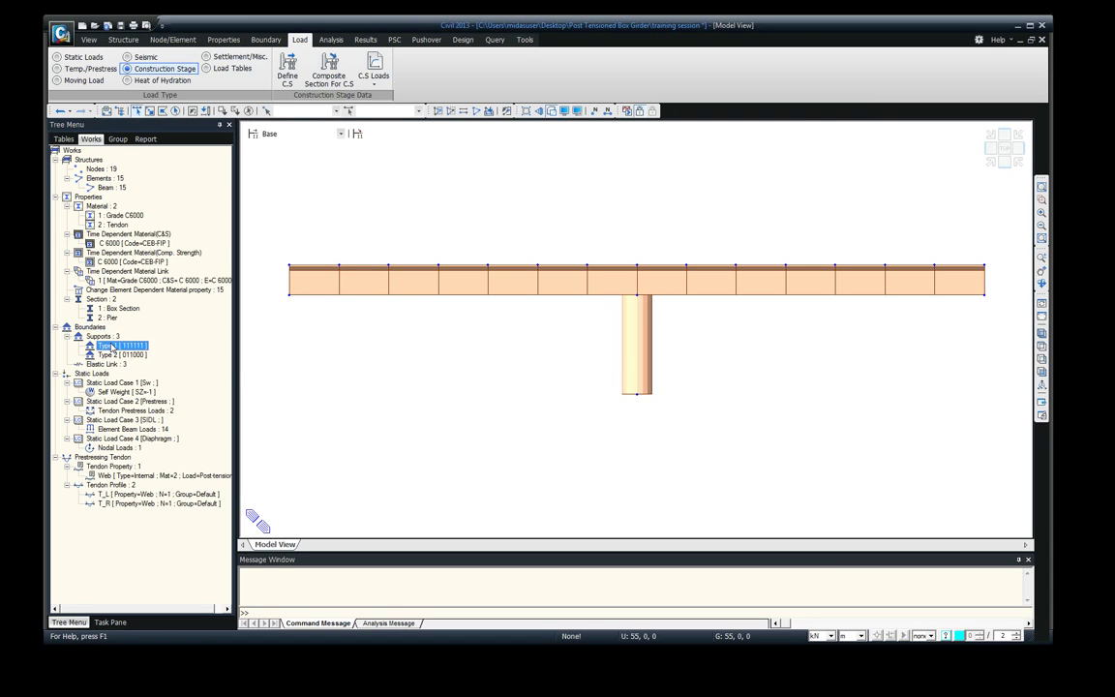
{"action": "double_click", "coordinate": [102, 336]}
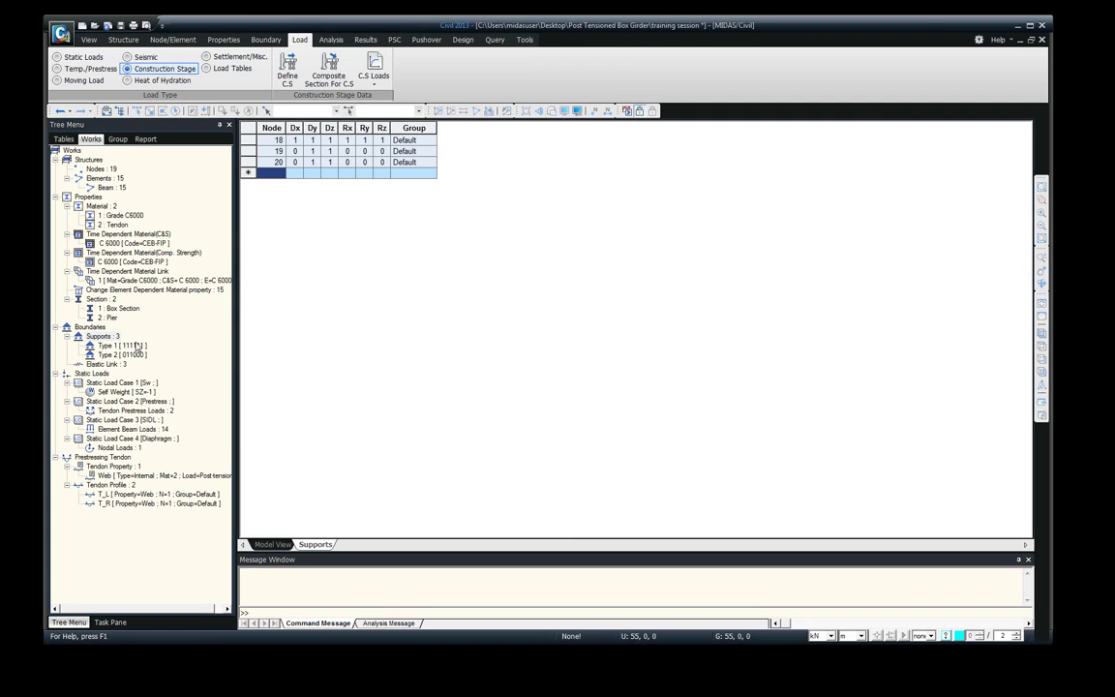
{"action": "left_click", "coordinate": [1041, 40]}
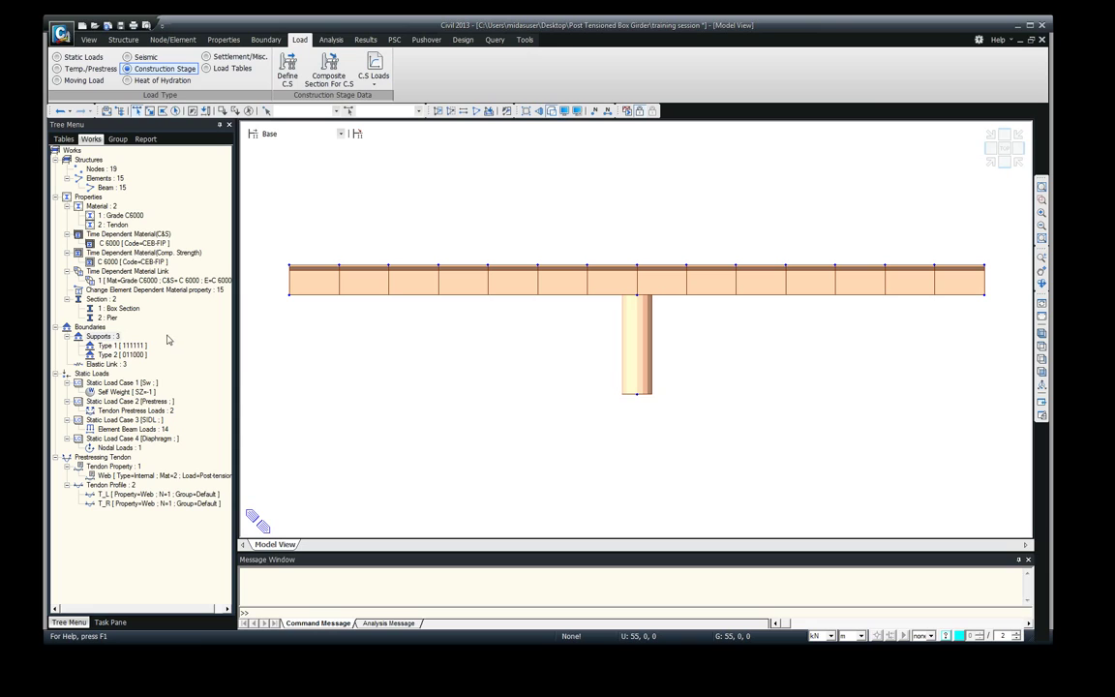
- Open the elastic link table and assign the rigid link between nodes 8 and 17 to boundary group Pier
{"action": "right_click", "coordinate": [97, 364]}
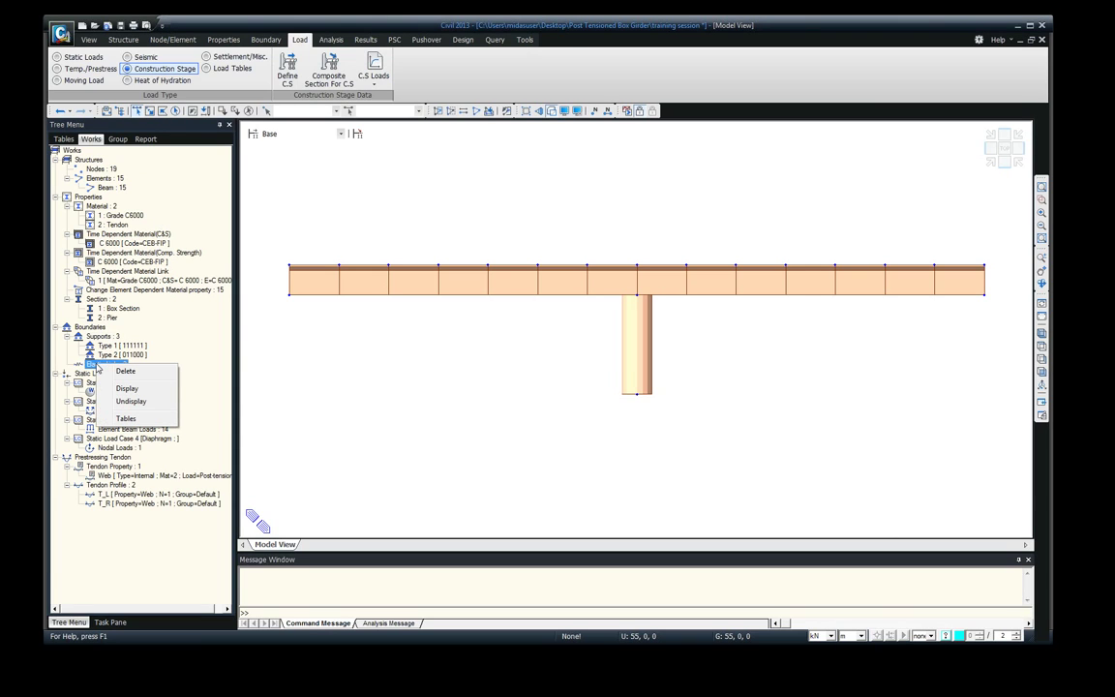
{"action": "left_click", "coordinate": [125, 388]}
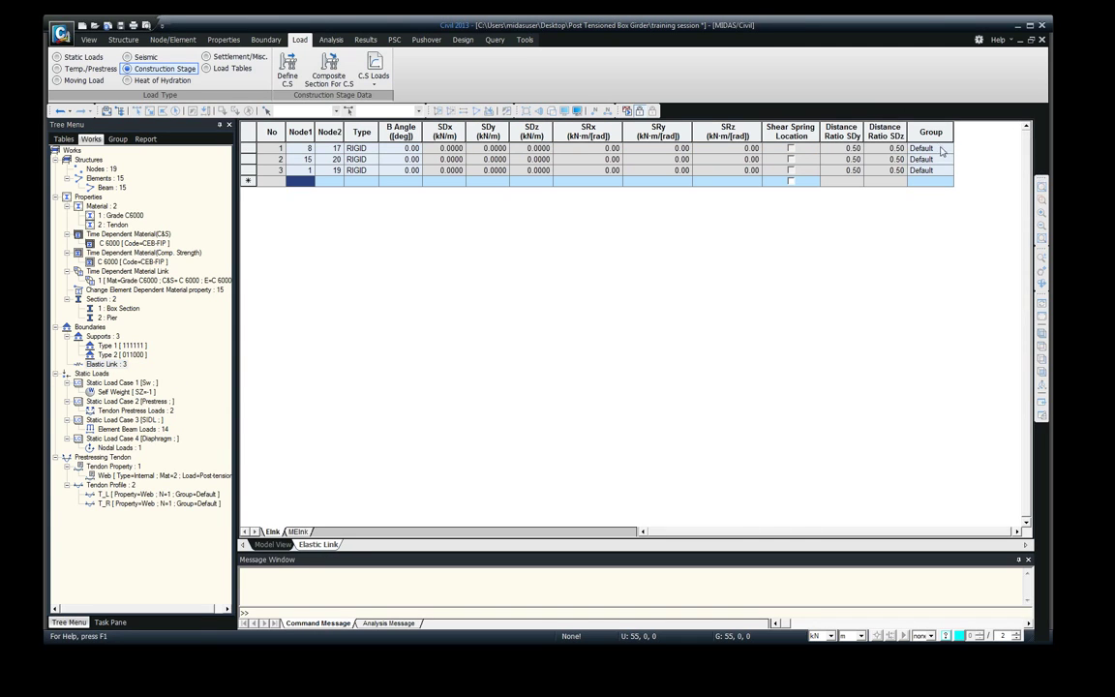
{"action": "left_click", "coordinate": [937, 148]}
{"action": "left_click", "coordinate": [948, 149]}
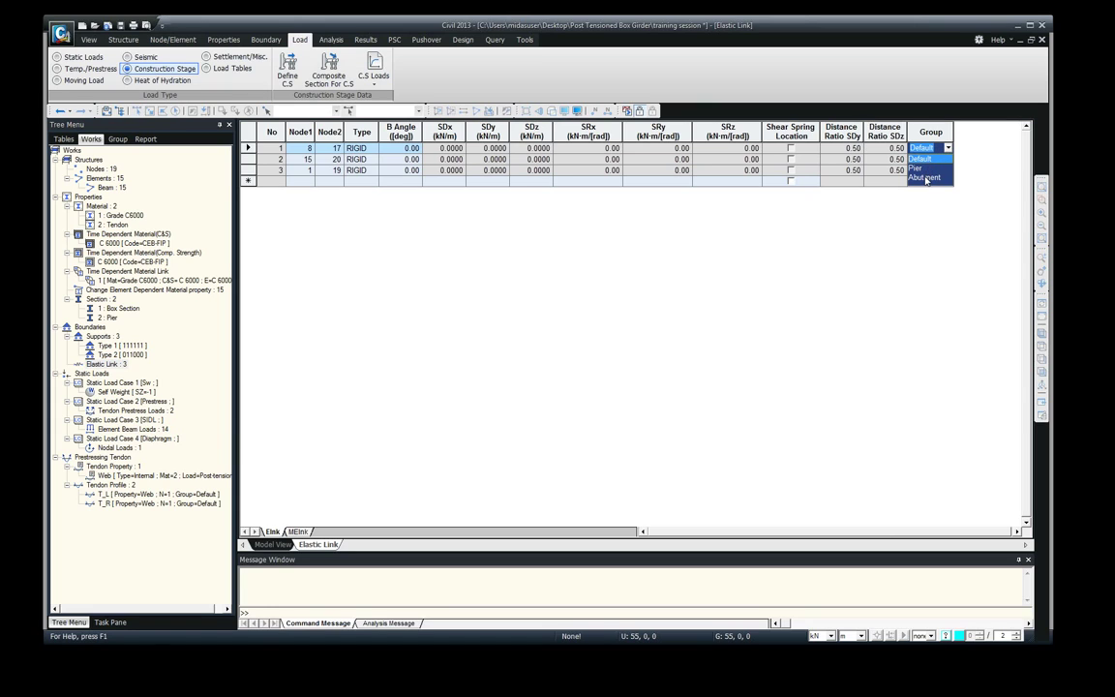
{"action": "left_click", "coordinate": [925, 178]}
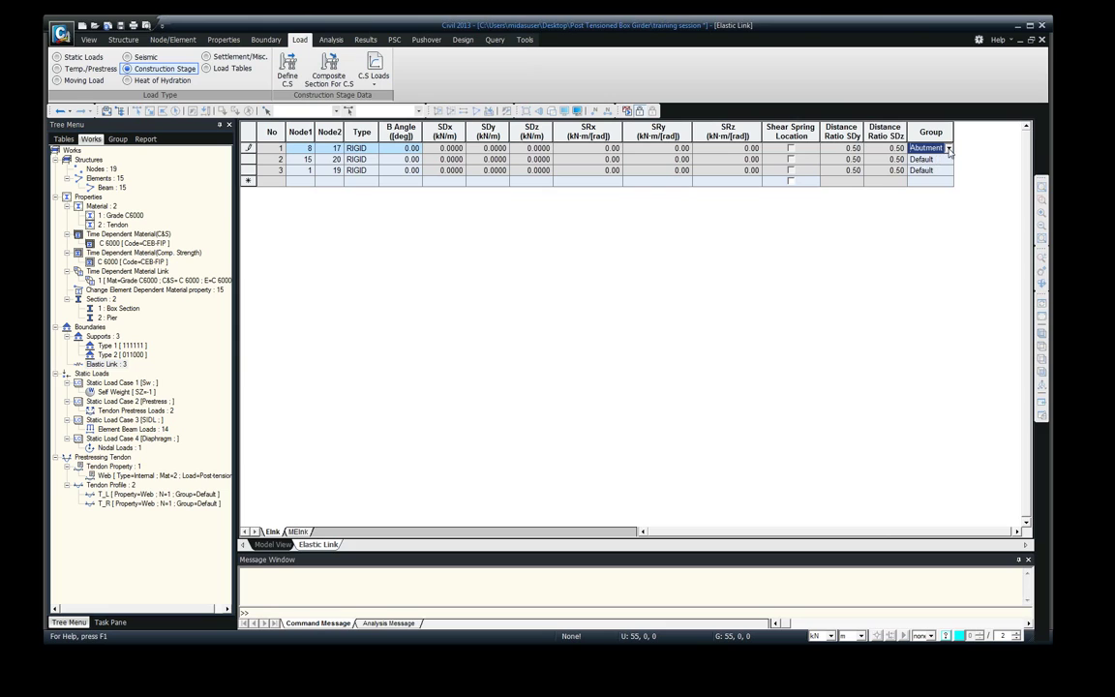
{"action": "left_click", "coordinate": [948, 148]}
{"action": "left_click", "coordinate": [923, 170]}
- Assign the rigid link between nodes 15 and 20 to boundary group Abutment and open the group of link 3 for editing
{"action": "left_click", "coordinate": [944, 159]}
{"action": "left_click", "coordinate": [947, 159]}
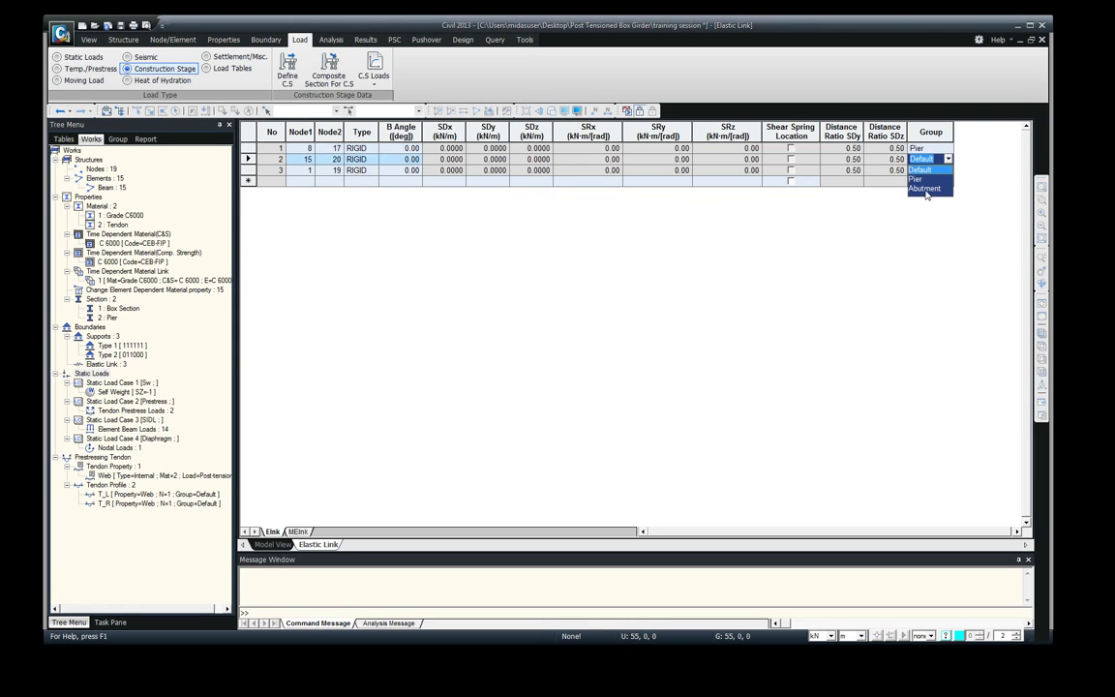
{"action": "left_click", "coordinate": [927, 190]}
{"action": "left_click", "coordinate": [944, 171]}
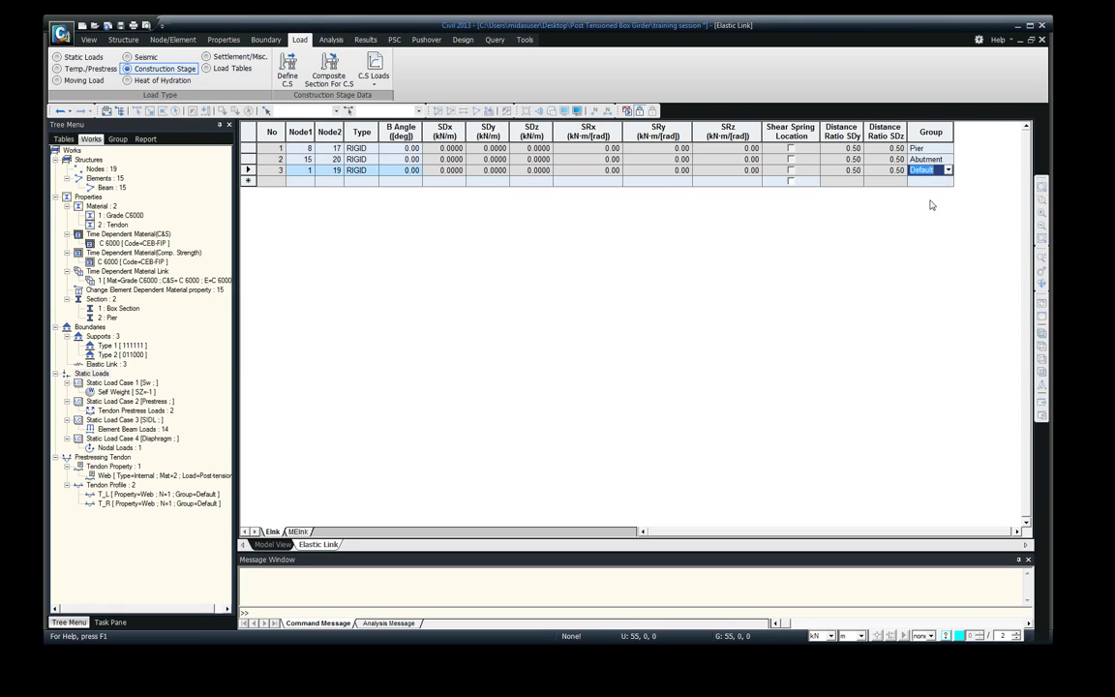
- Assign the elastic link between nodes 1 and 19 to the Abutment boundary group and close the Elastic Link table
{"action": "left_click", "coordinate": [947, 170]}
{"action": "left_click", "coordinate": [926, 199]}
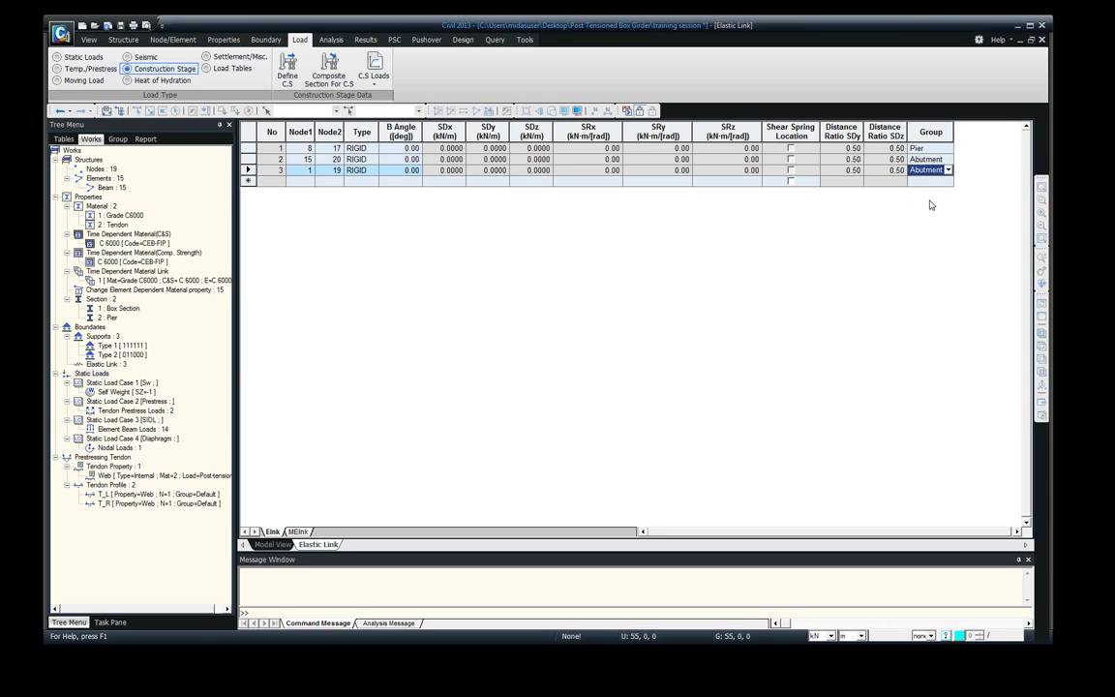
{"action": "left_click", "coordinate": [922, 182]}
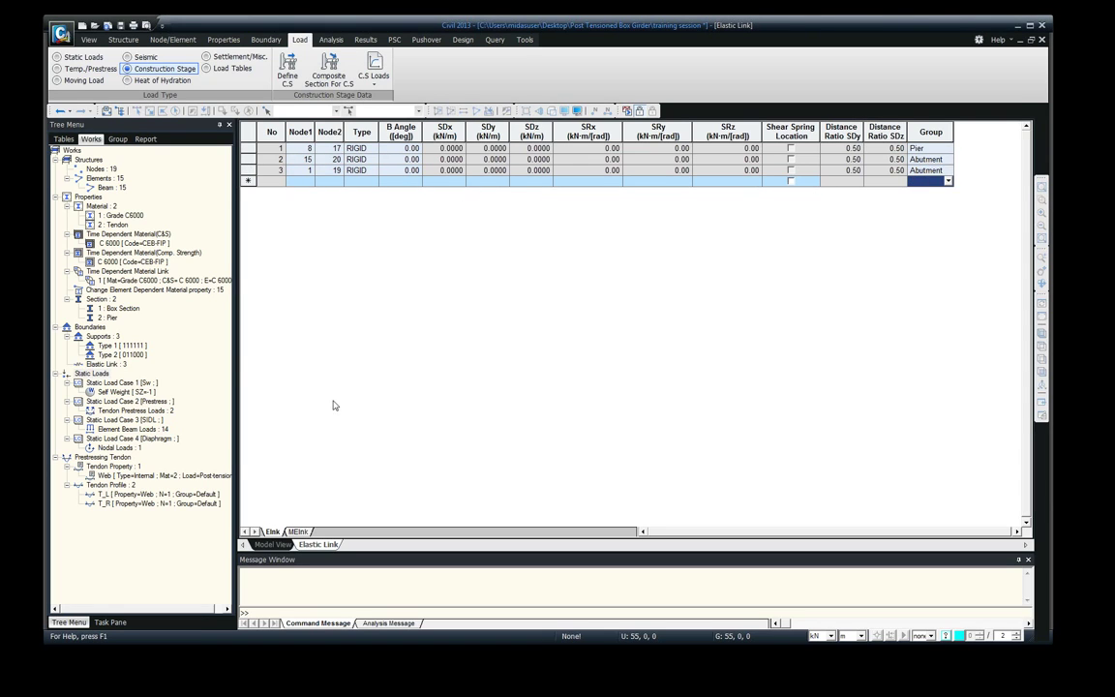
{"action": "left_click", "coordinate": [1041, 40]}
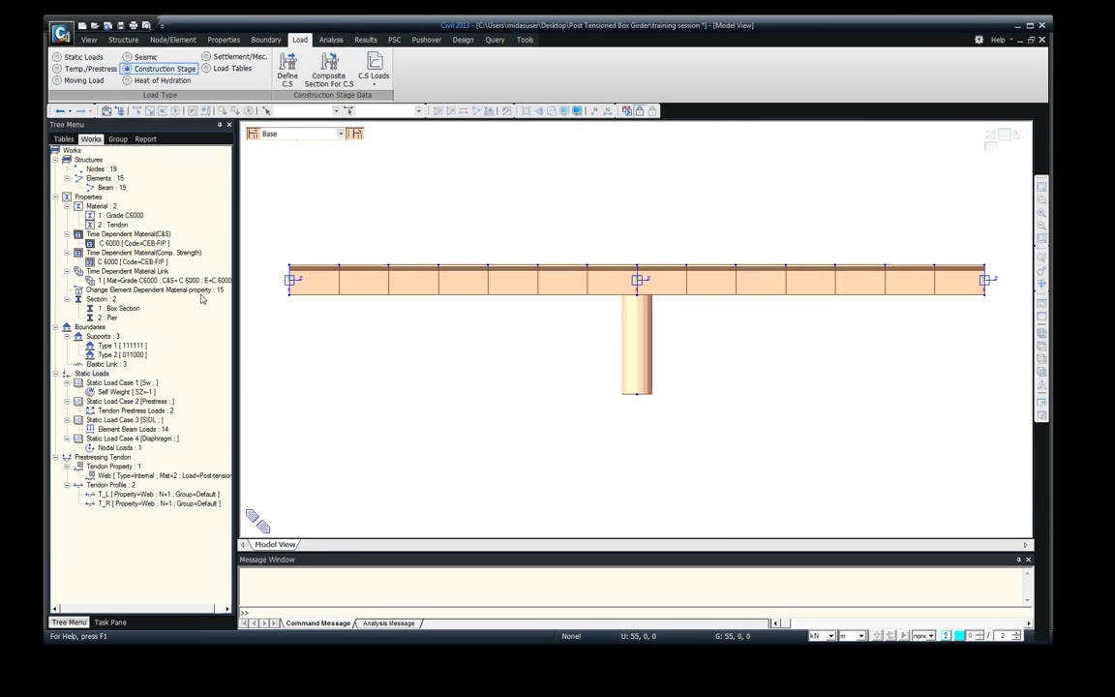
{"action": "left_click", "coordinate": [121, 346]}
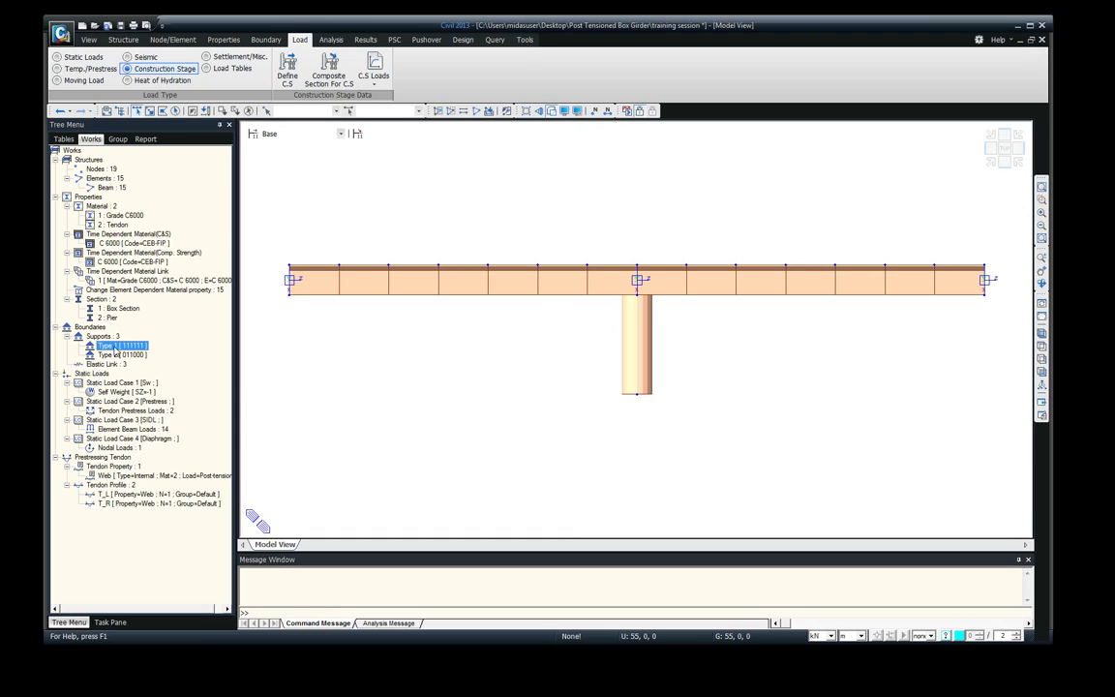
{"action": "right_click", "coordinate": [115, 347]}
{"action": "key", "text": "Escape"}
{"action": "left_click", "coordinate": [108, 355]}
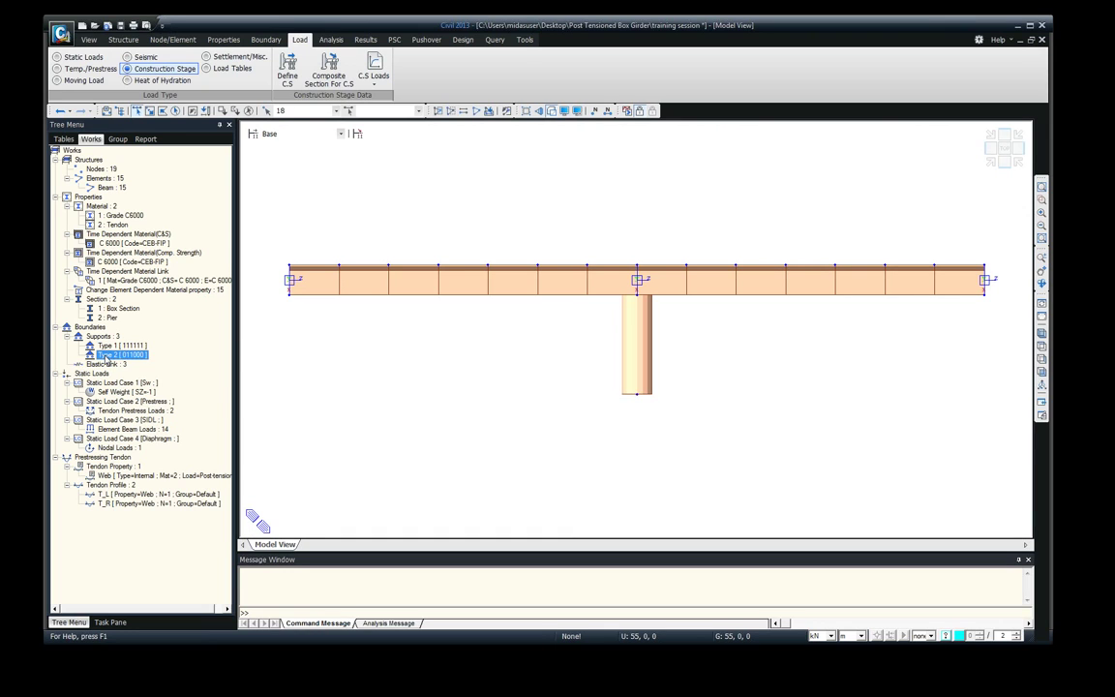
{"action": "right_click", "coordinate": [112, 346]}
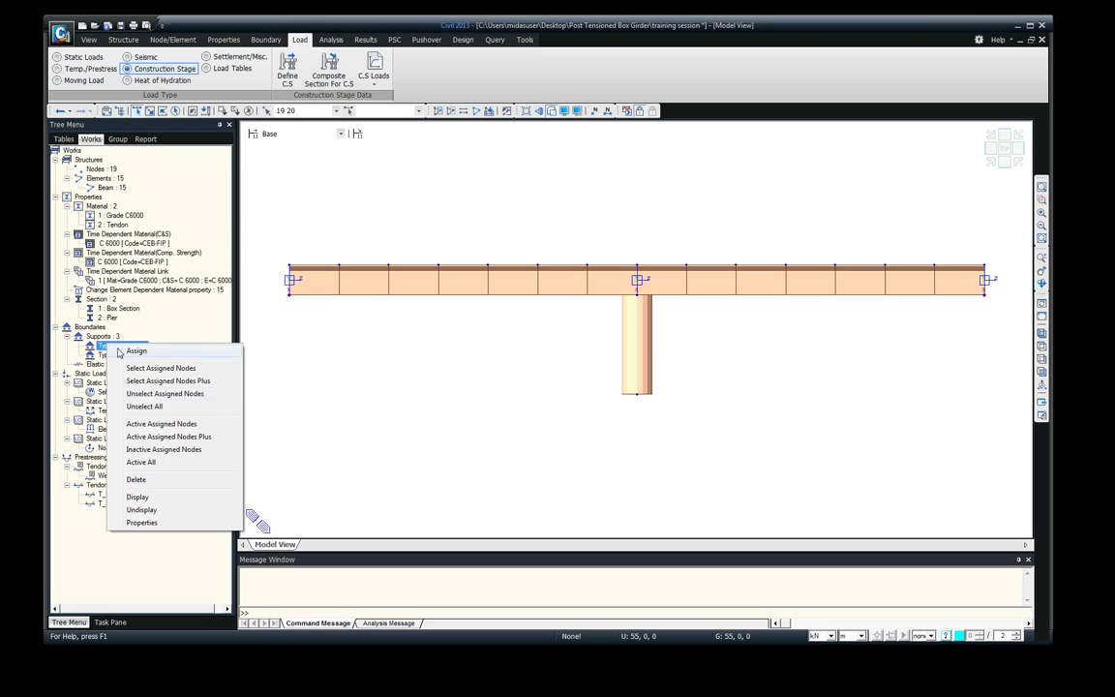
{"action": "left_click", "coordinate": [155, 529]}
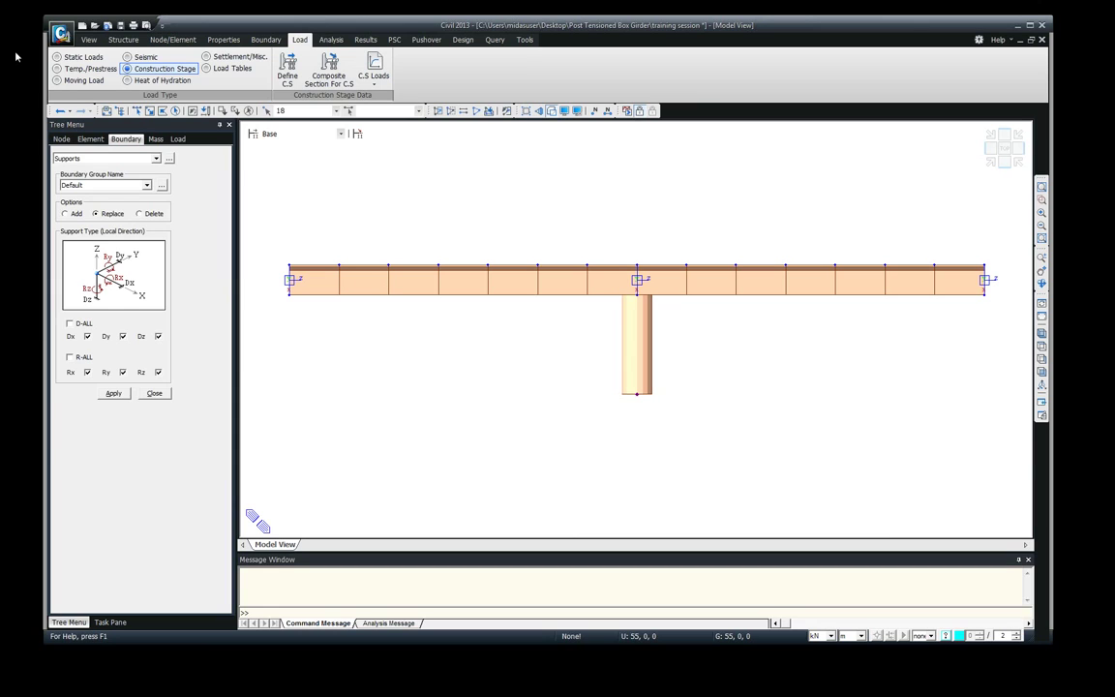
{"action": "left_click", "coordinate": [154, 392]}
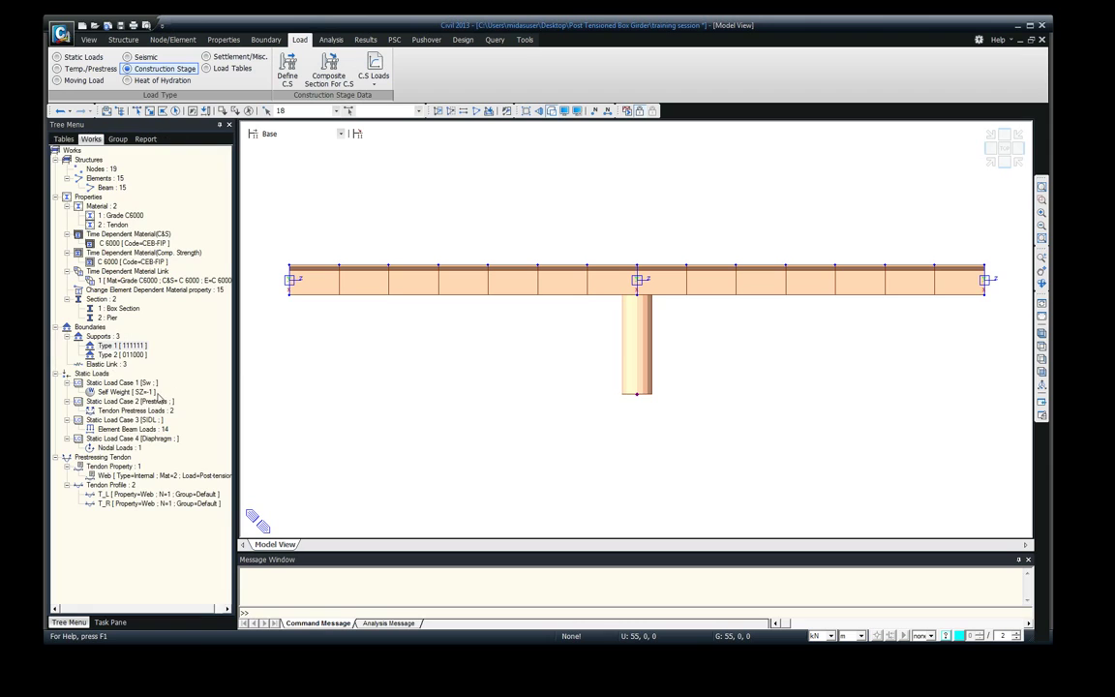
{"action": "right_click", "coordinate": [110, 346]}
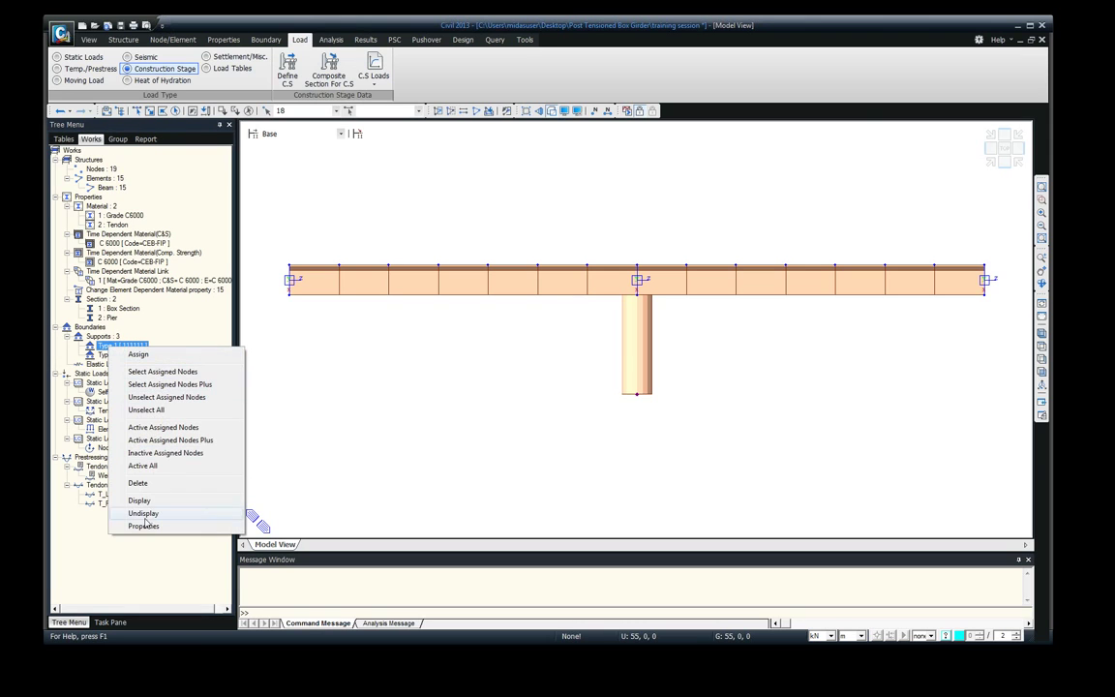
- Open the table of all supports and assign the support at node 18 to the Pier boundary group
{"action": "left_click", "coordinate": [102, 336]}
{"action": "left_click_drag", "start_coordinate": [92, 339], "coordinate": [313, 237]}
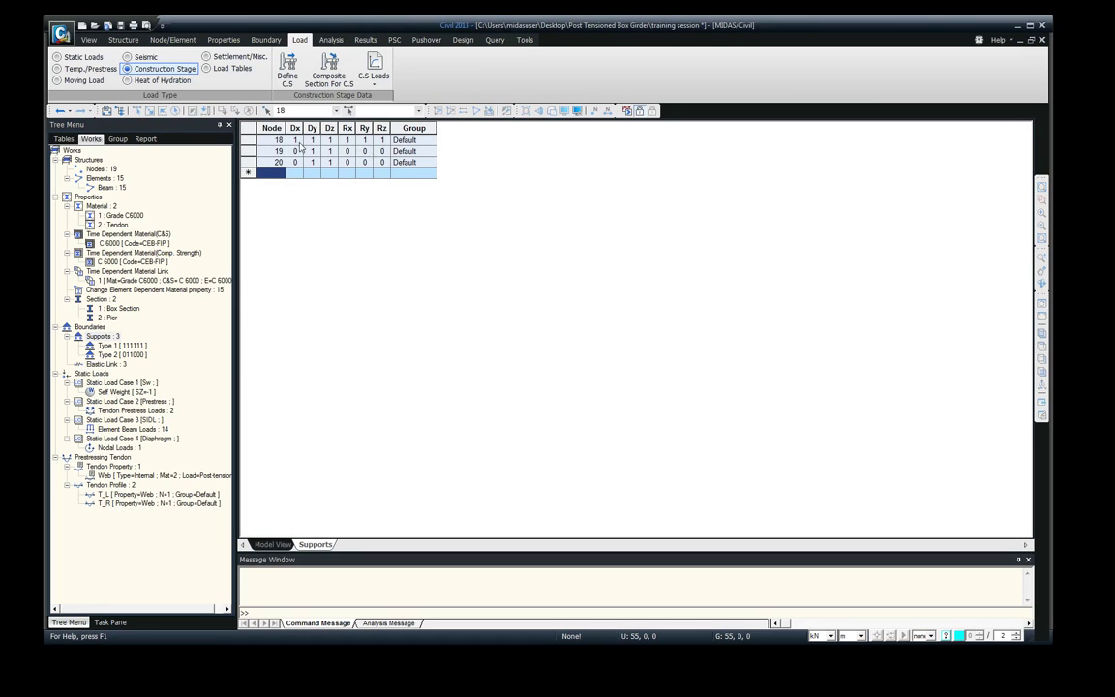
{"action": "left_click", "coordinate": [432, 140]}
{"action": "left_click", "coordinate": [432, 140]}
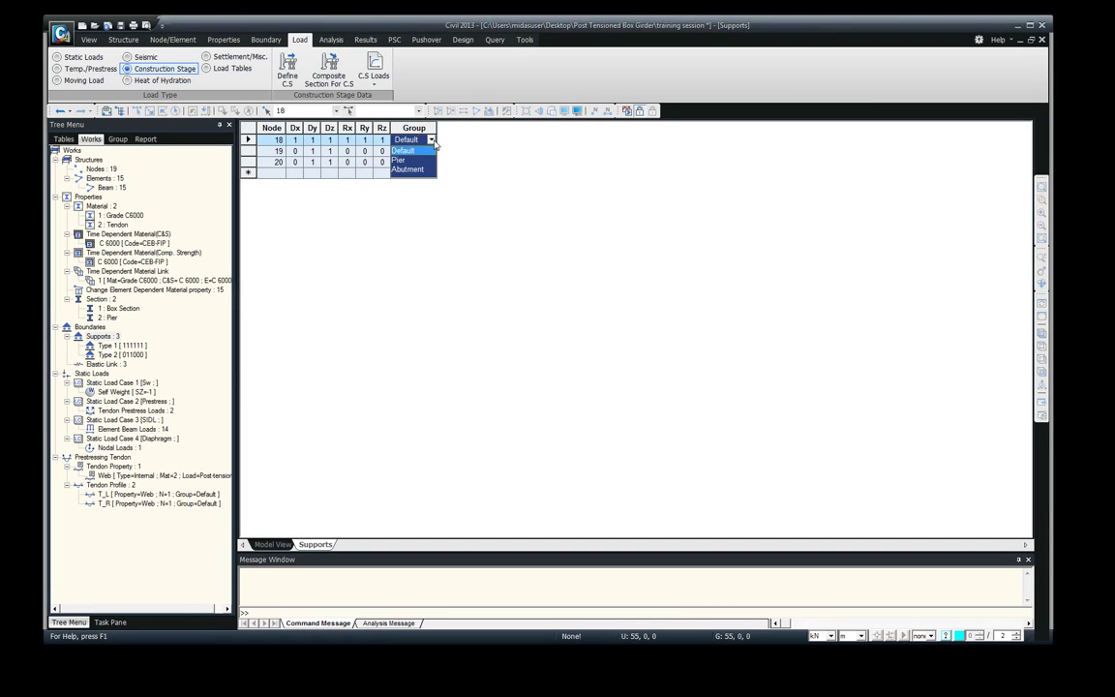
{"action": "left_click", "coordinate": [420, 161]}
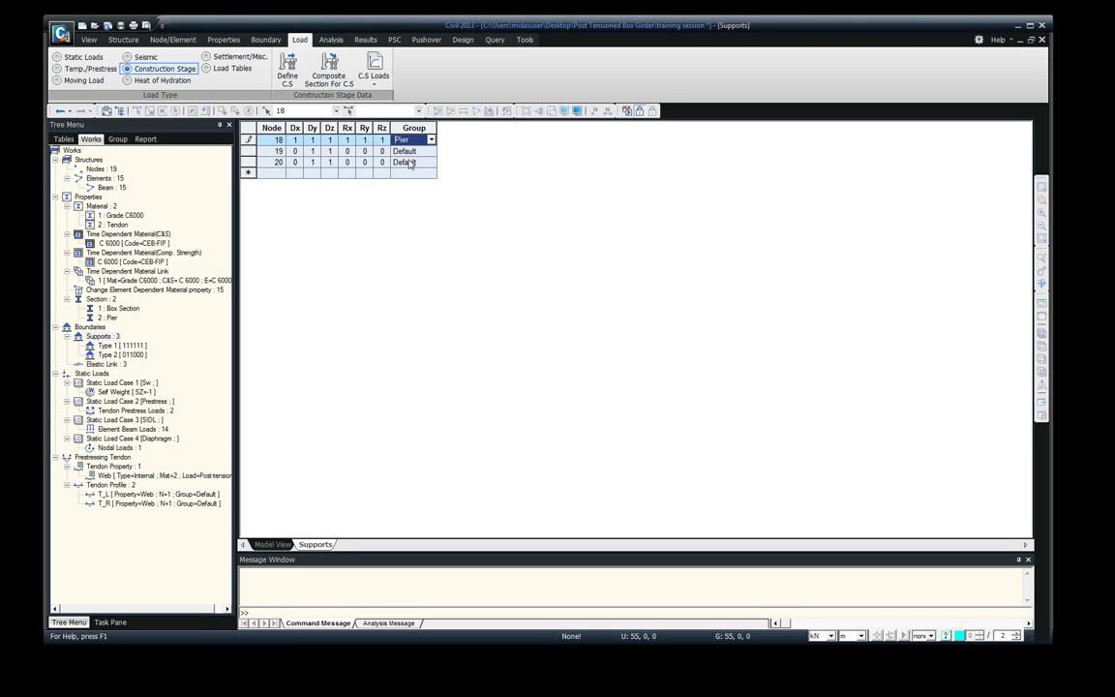
- Assign the supports at nodes 19 and 20 to the Abutment boundary group and close the Supports table
{"action": "left_click", "coordinate": [432, 152]}
{"action": "left_click", "coordinate": [431, 152]}
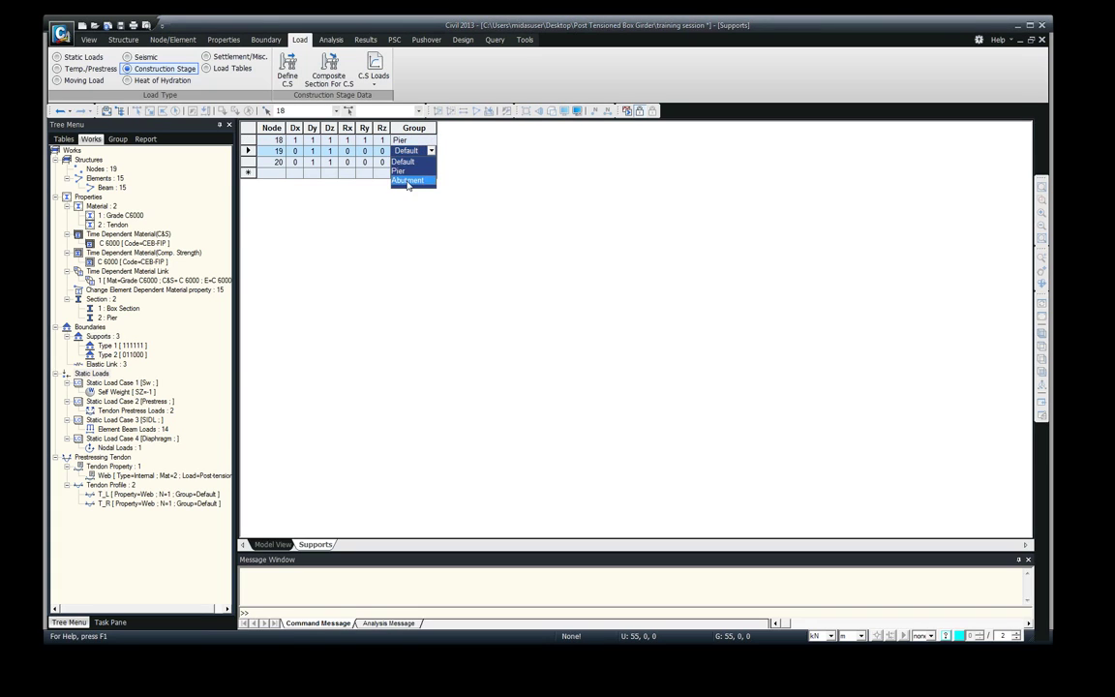
{"action": "left_click", "coordinate": [408, 183]}
{"action": "left_click", "coordinate": [431, 162]}
{"action": "left_click", "coordinate": [432, 163]}
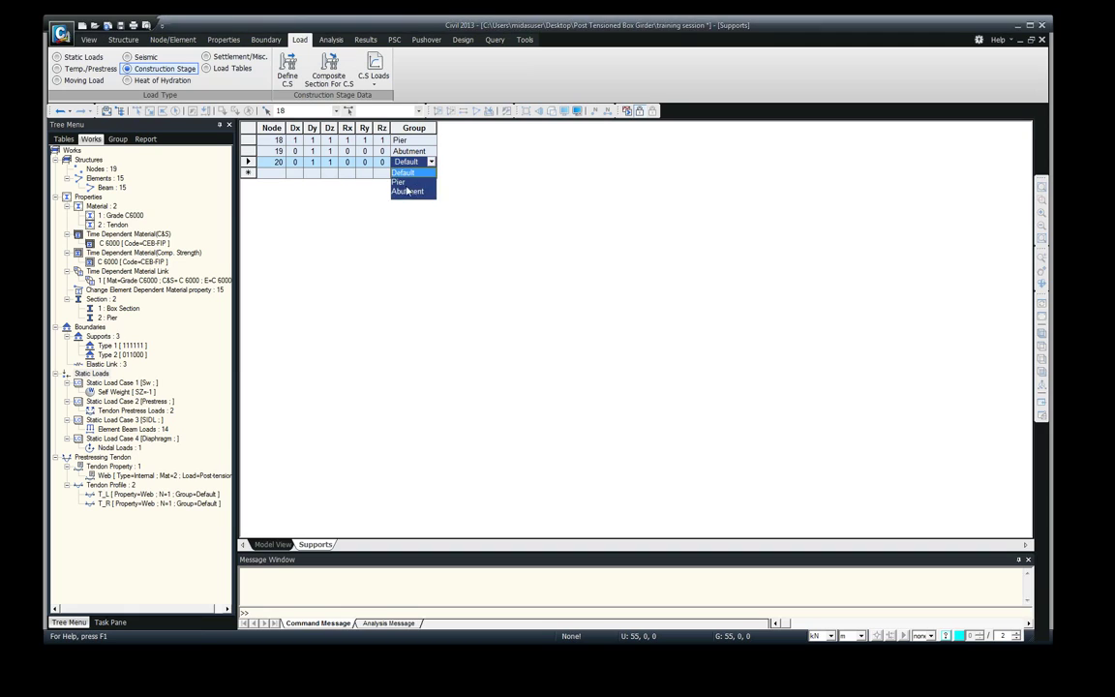
{"action": "left_click", "coordinate": [406, 191]}
{"action": "left_click", "coordinate": [347, 172]}
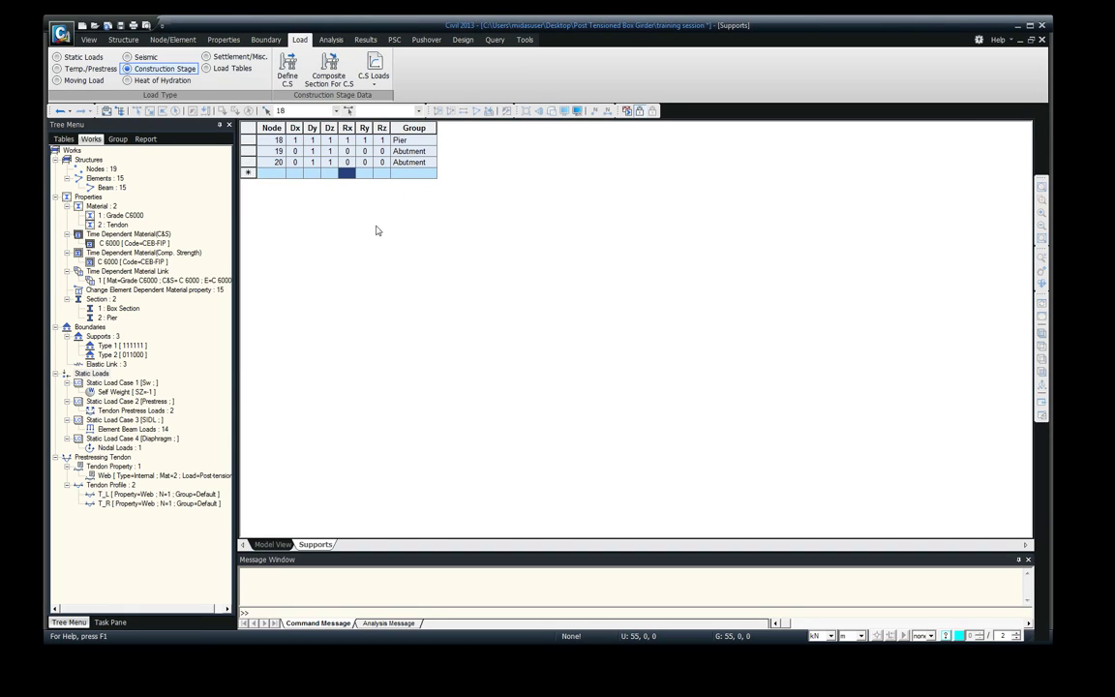
{"action": "left_click", "coordinate": [1042, 39]}
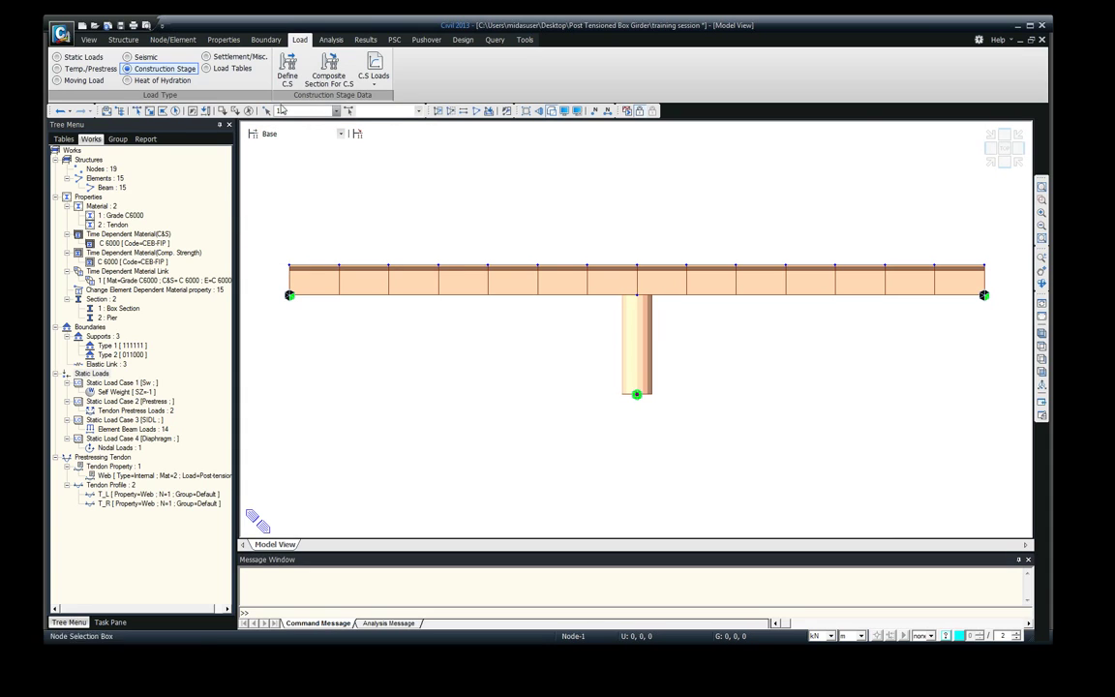
- Add construction stage CS1 and activate the Pier & Abutment structure group in it at an age of 30 days
{"action": "left_click", "coordinate": [287, 71]}
{"action": "left_click_drag", "start_coordinate": [444, 259], "coordinate": [346, 193]}
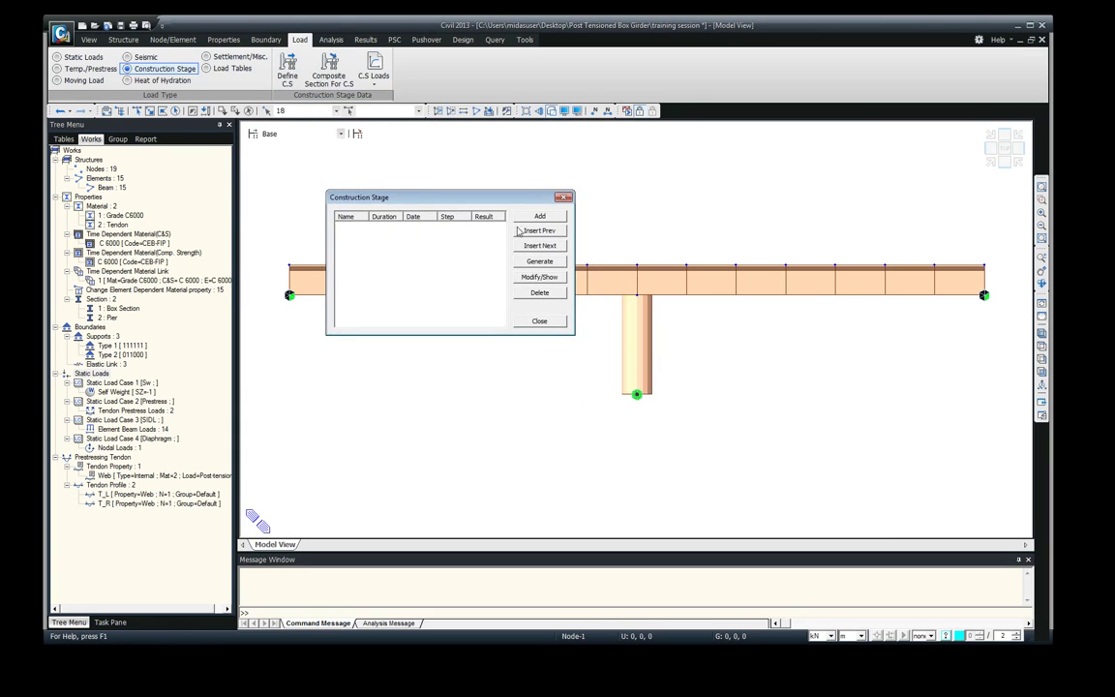
{"action": "left_click", "coordinate": [541, 215]}
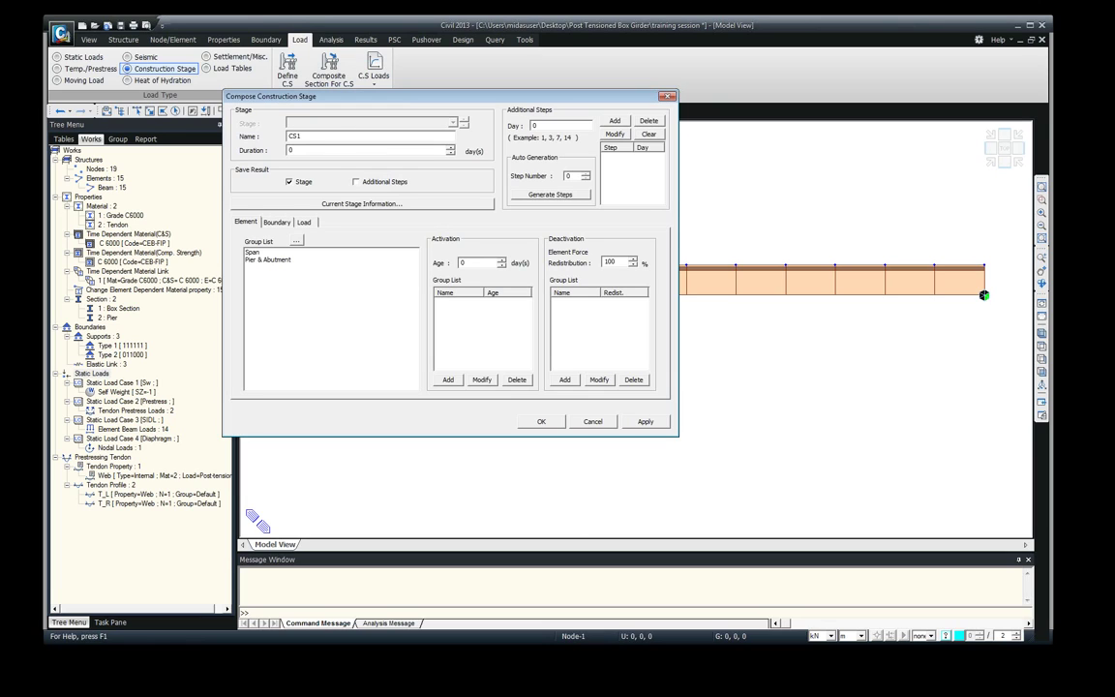
{"action": "left_click", "coordinate": [276, 260]}
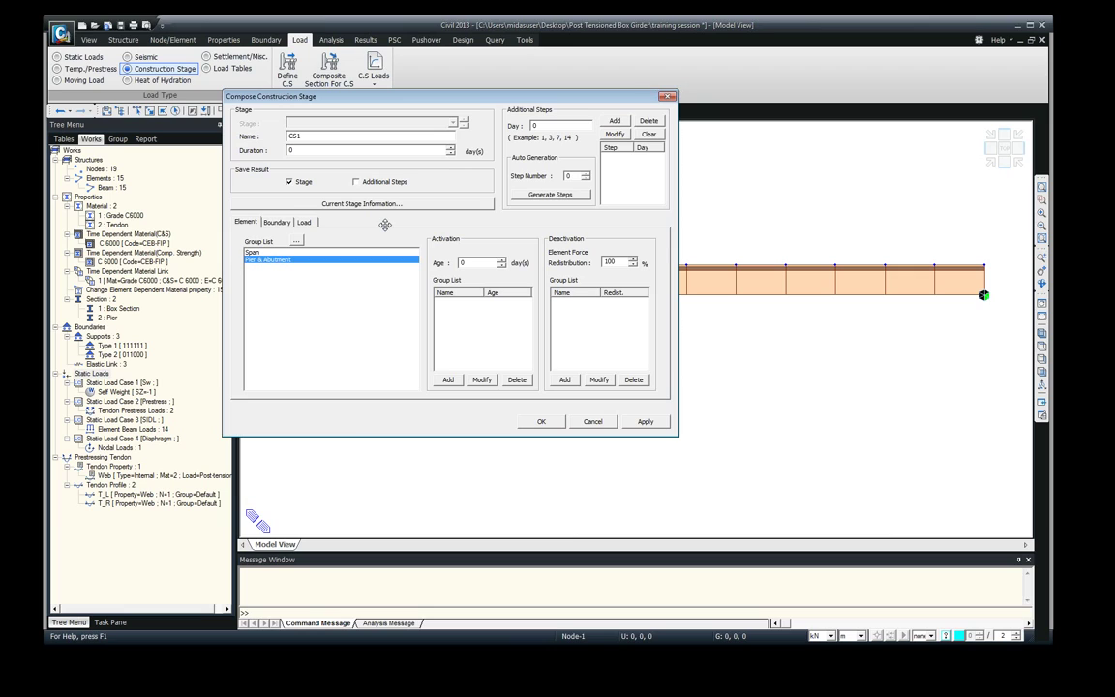
{"action": "left_click", "coordinate": [277, 222]}
{"action": "left_click", "coordinate": [304, 222]}
{"action": "left_click", "coordinate": [245, 221]}
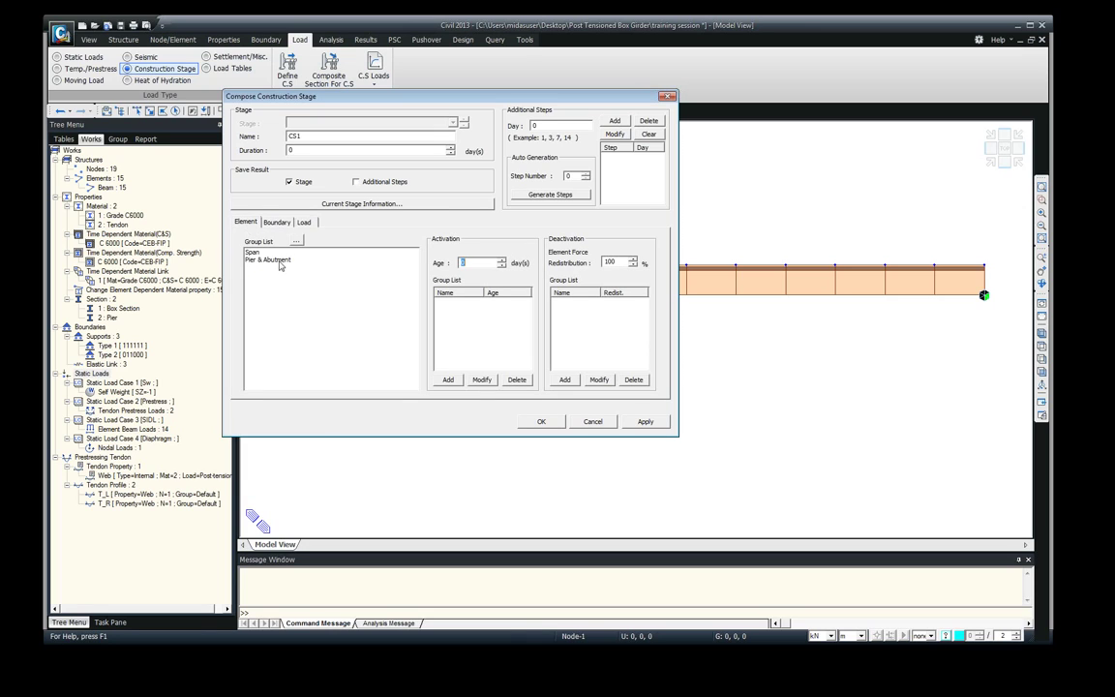
{"action": "left_click", "coordinate": [266, 259]}
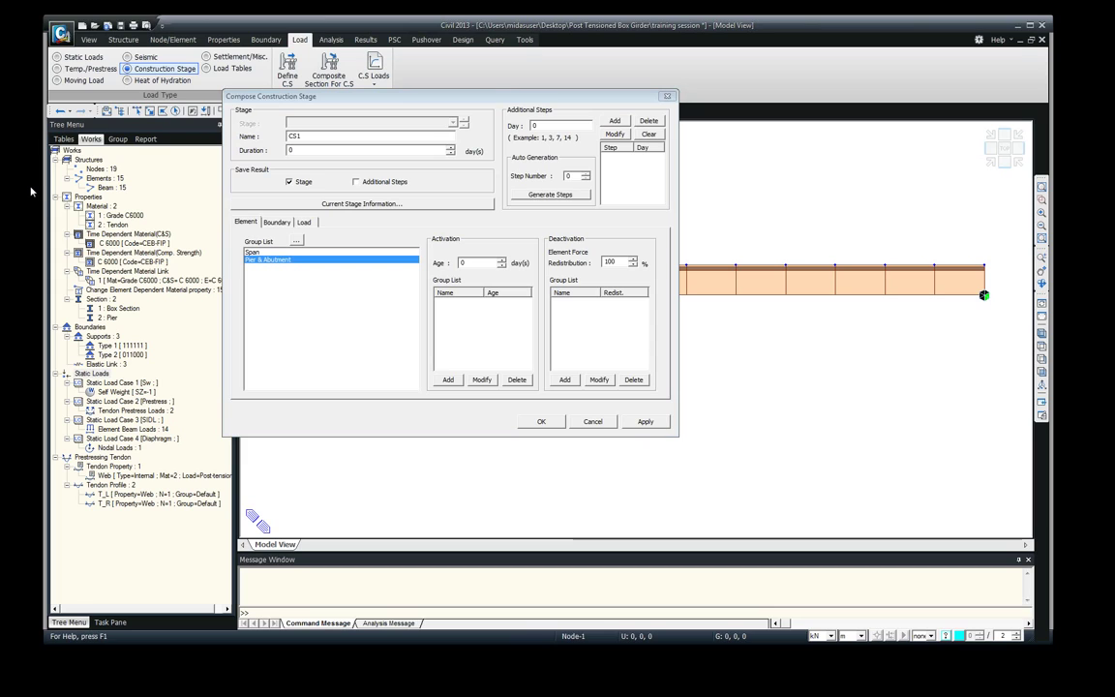
{"action": "double_click", "coordinate": [486, 264]}
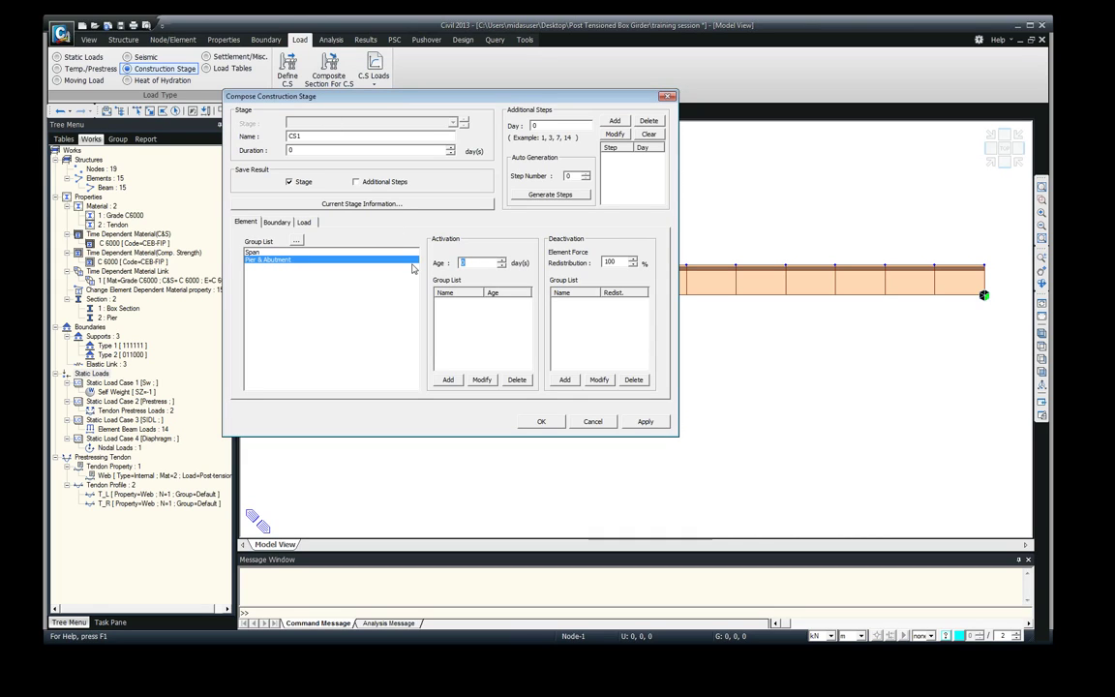
{"action": "type", "text": "3"}
{"action": "left_click", "coordinate": [450, 379]}
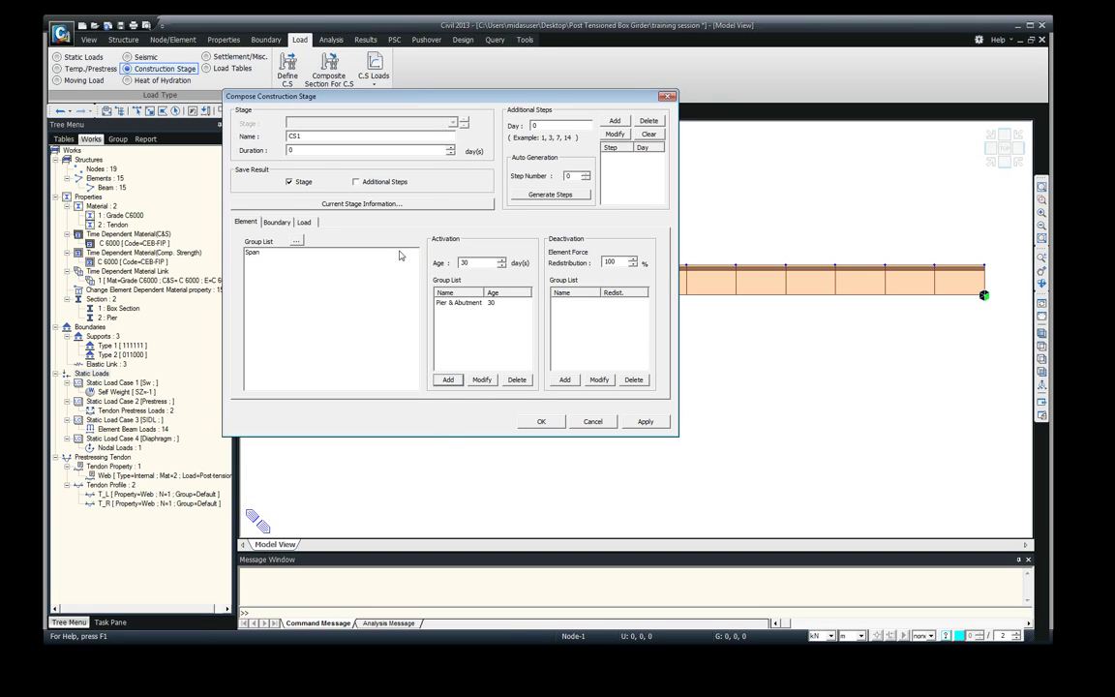
- Set the CS1 duration to 30 days and activate the Pier and Abutment boundary groups with the Deformed position
{"action": "double_click", "coordinate": [309, 150]}
{"action": "type", "text": "3"}
{"action": "left_click", "coordinate": [279, 222]}
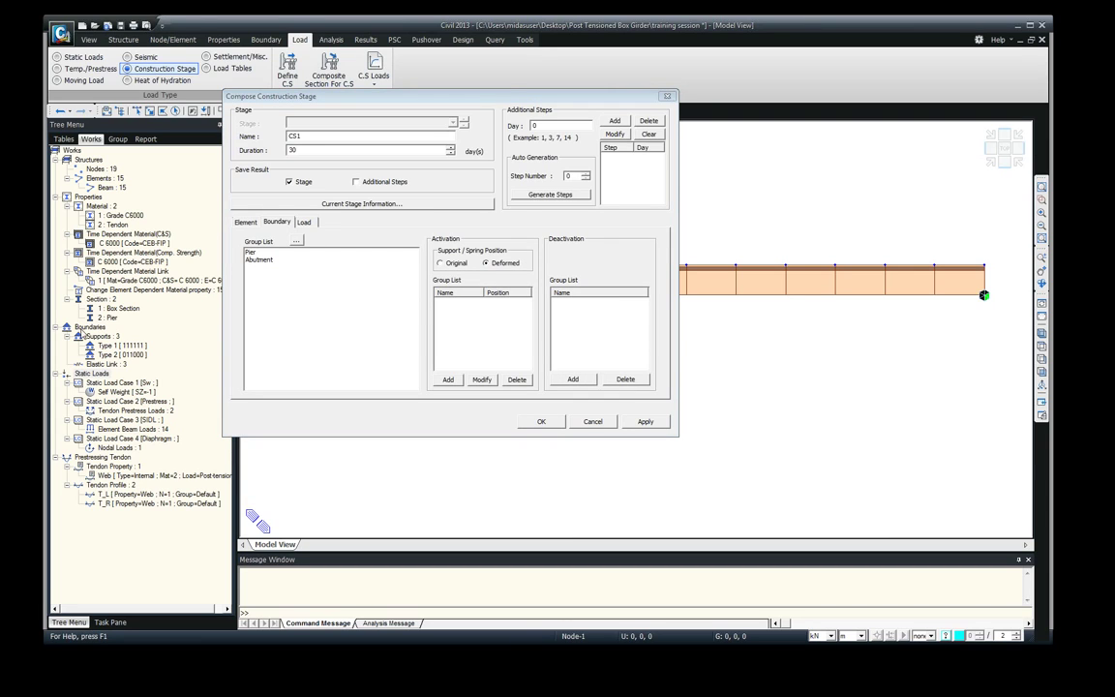
{"action": "left_click", "coordinate": [250, 253]}
{"action": "left_click", "coordinate": [254, 261], "text": "shift"}
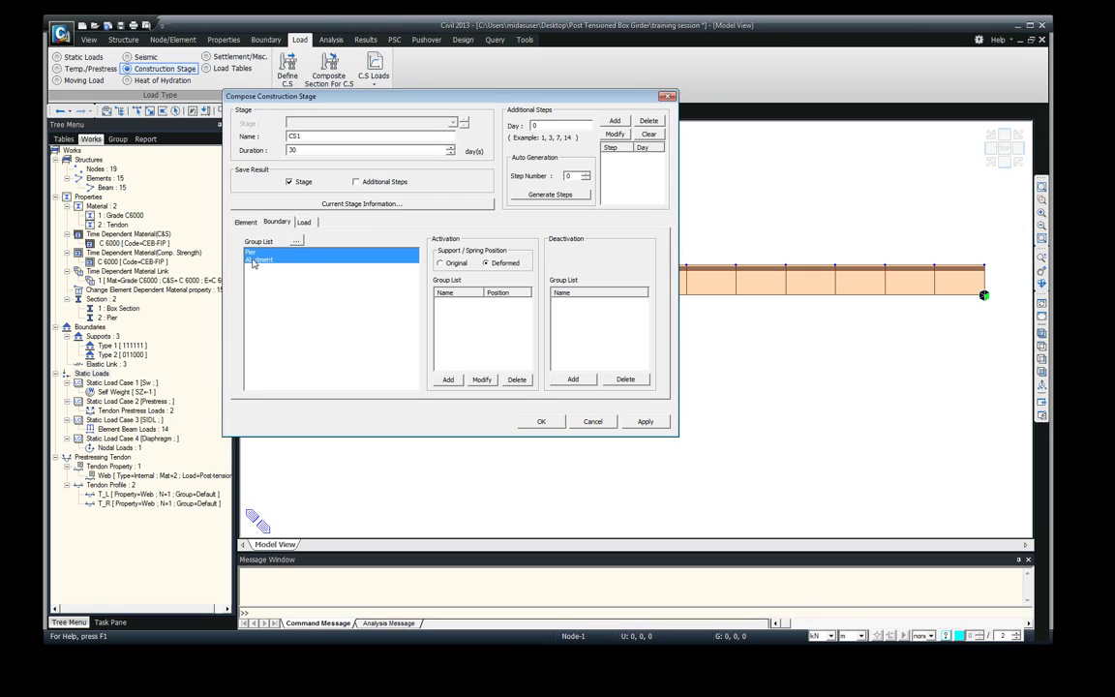
{"action": "left_click", "coordinate": [448, 378]}
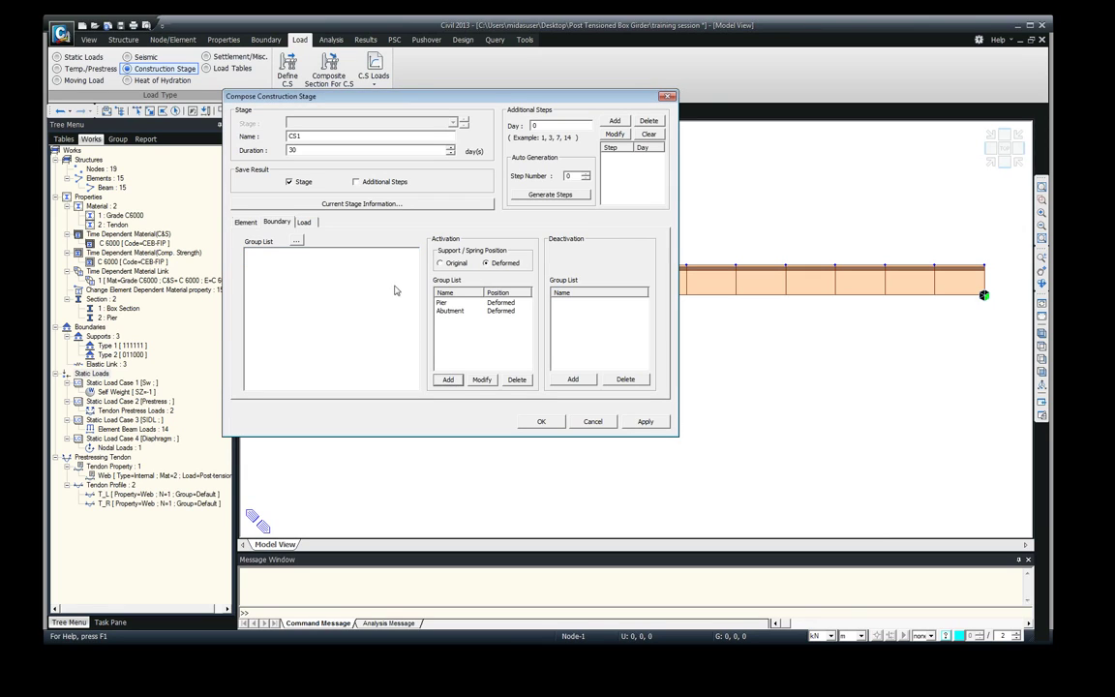
- Activate the SW load group on the first day of CS1 and apply the stage
{"action": "left_click", "coordinate": [304, 222]}
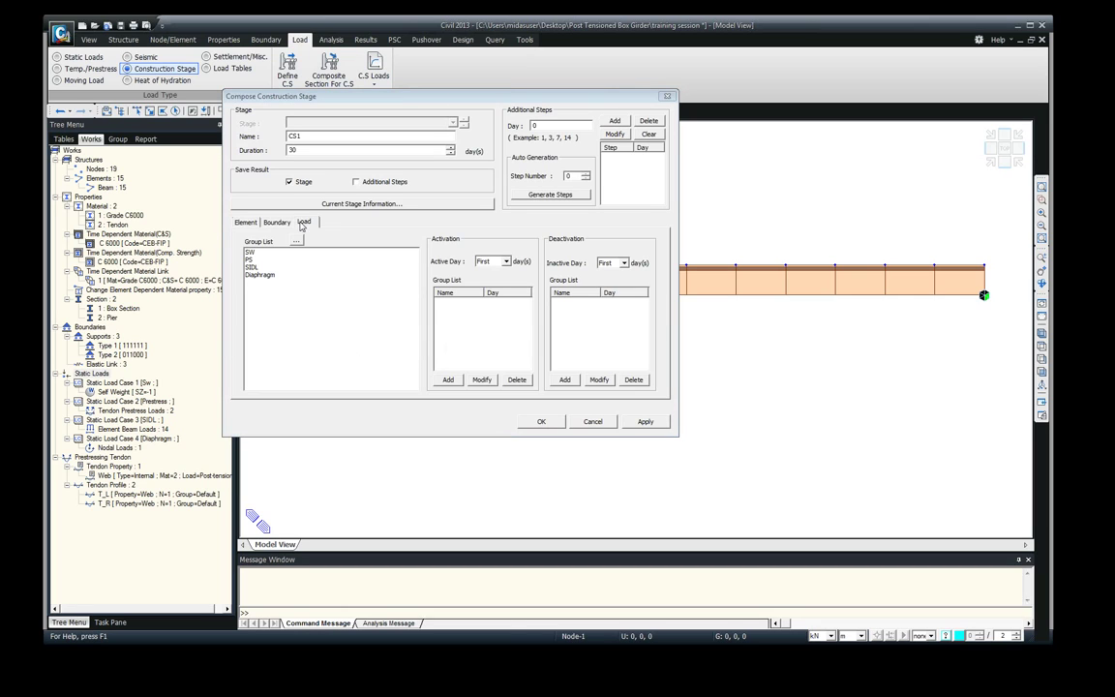
{"action": "left_click", "coordinate": [258, 251]}
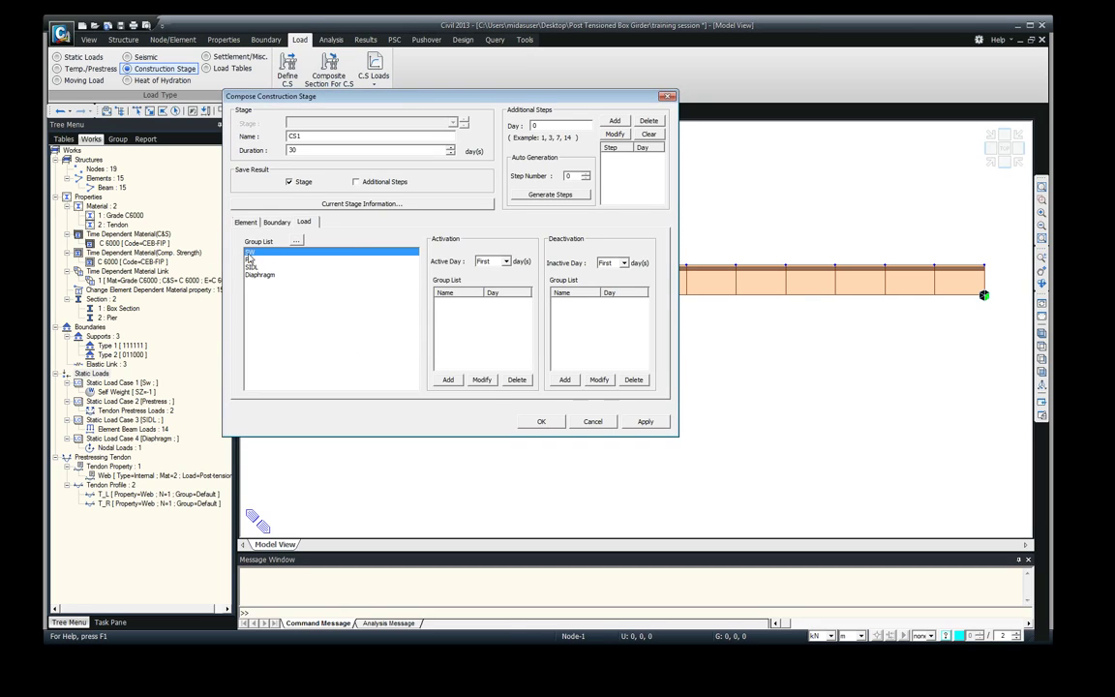
{"action": "left_click", "coordinate": [448, 379]}
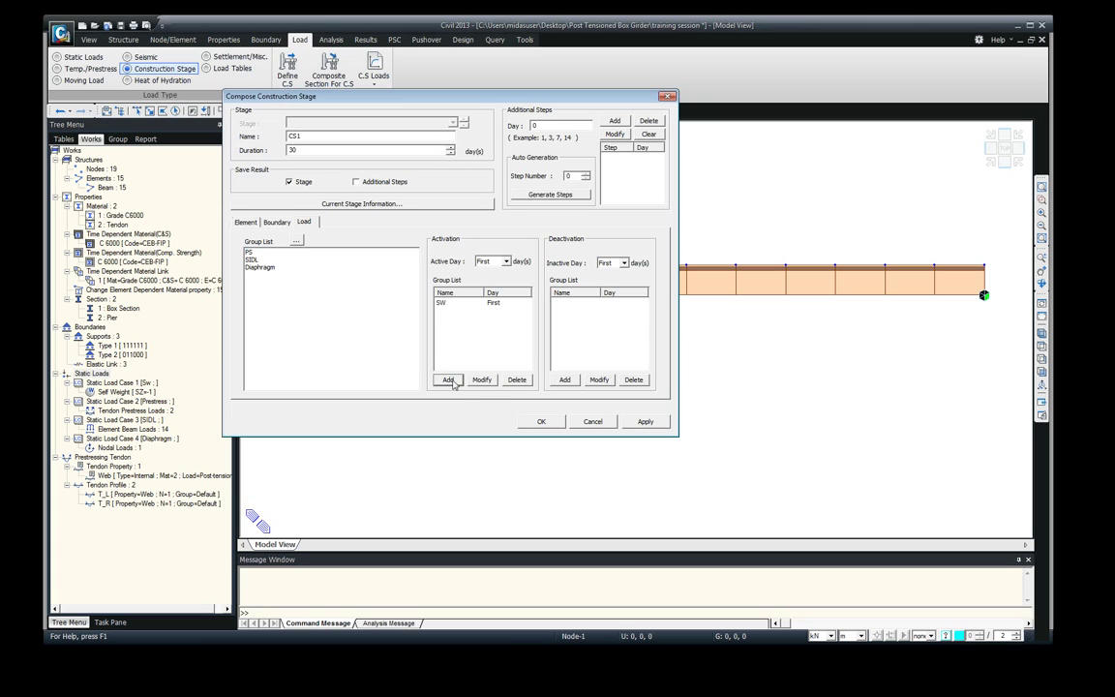
{"action": "left_click", "coordinate": [645, 421]}
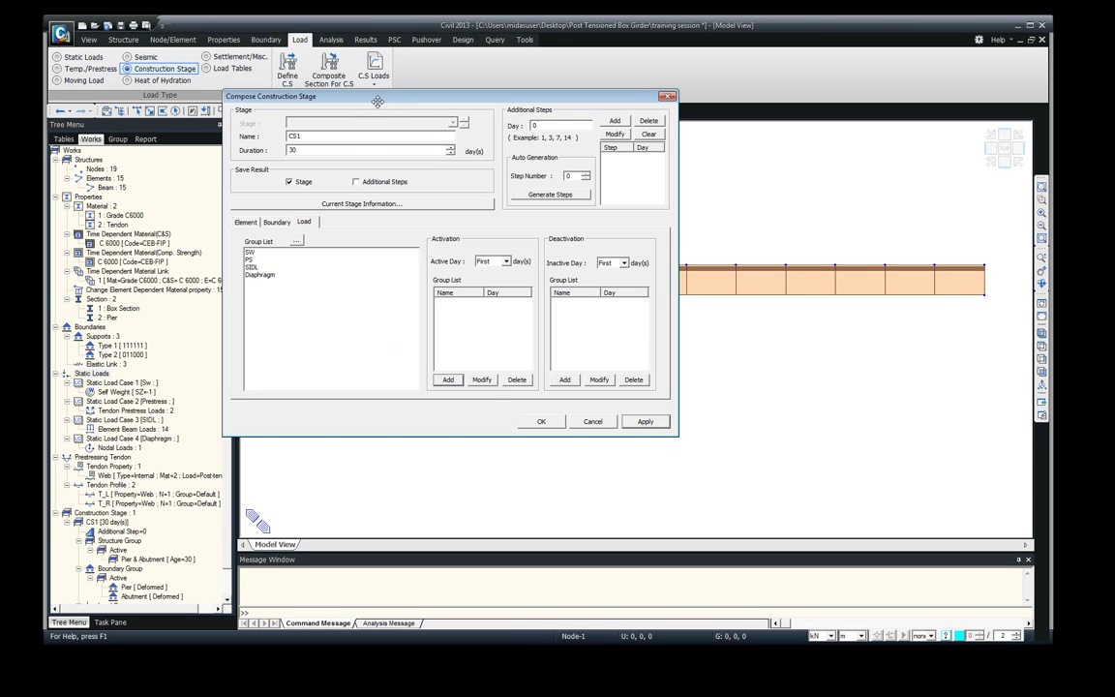
- Name the next construction stage CS2
{"action": "left_click_drag", "start_coordinate": [377, 100], "coordinate": [561, 155]}
{"action": "left_click", "coordinate": [550, 193]}
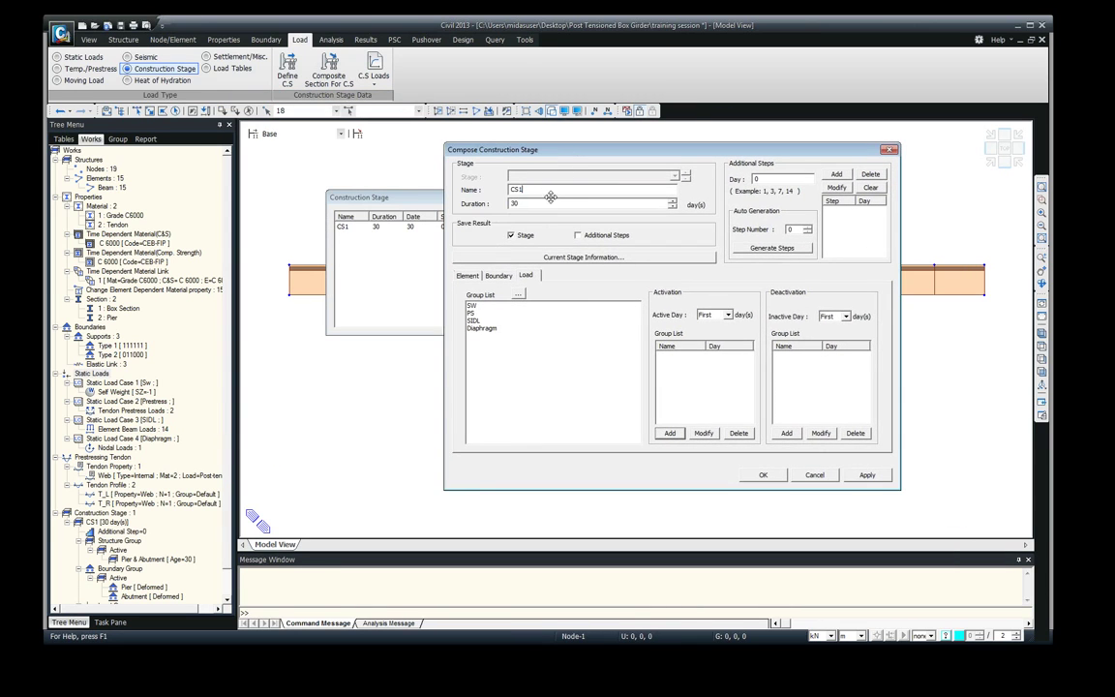
{"action": "key", "text": "BackSpace"}
{"action": "type", "text": "2"}
{"action": "left_click", "coordinate": [2, 301]}
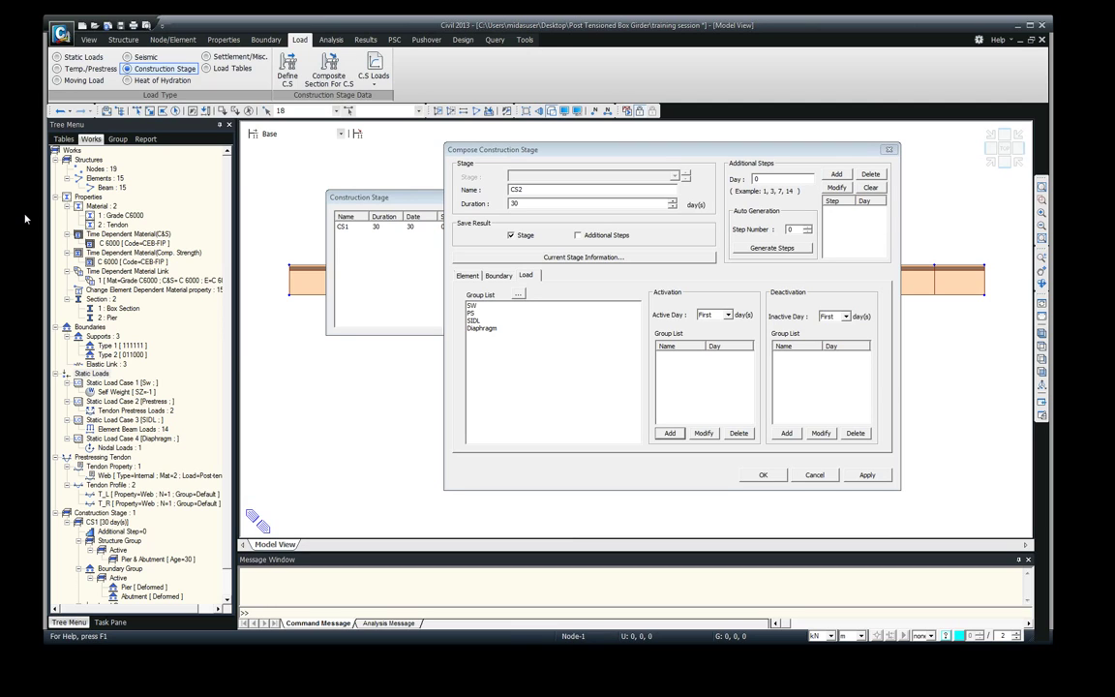
{"action": "left_click_drag", "start_coordinate": [463, 149], "coordinate": [345, 126]}
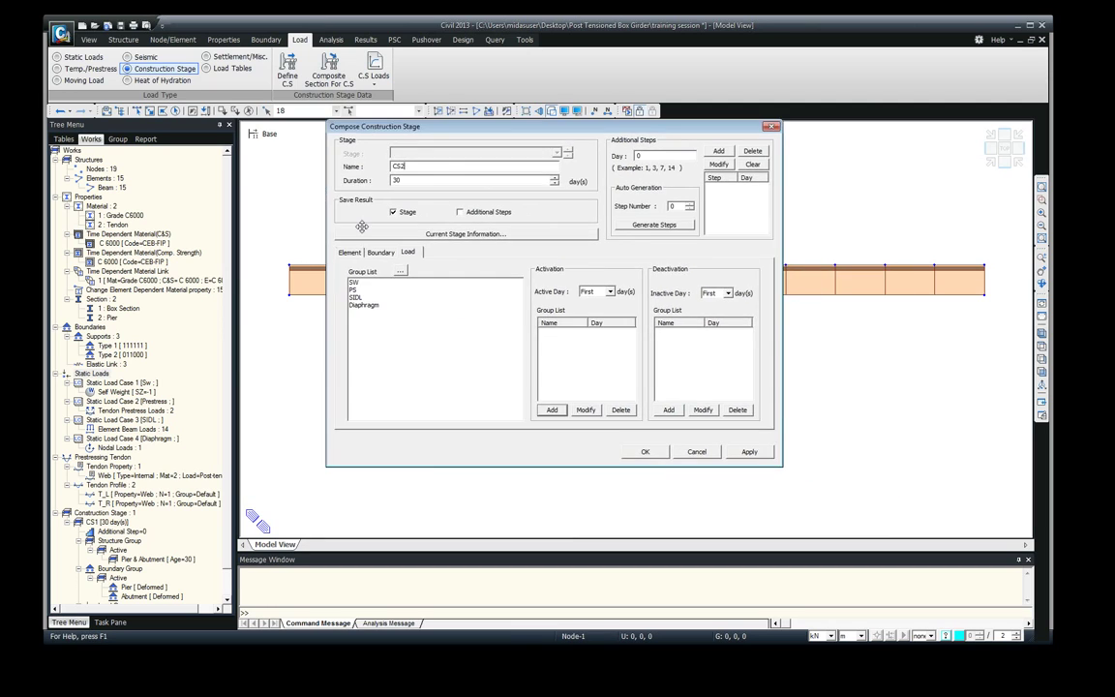
- Activate the Span structure group in CS2 at an age of 30 days
{"action": "left_click", "coordinate": [349, 253]}
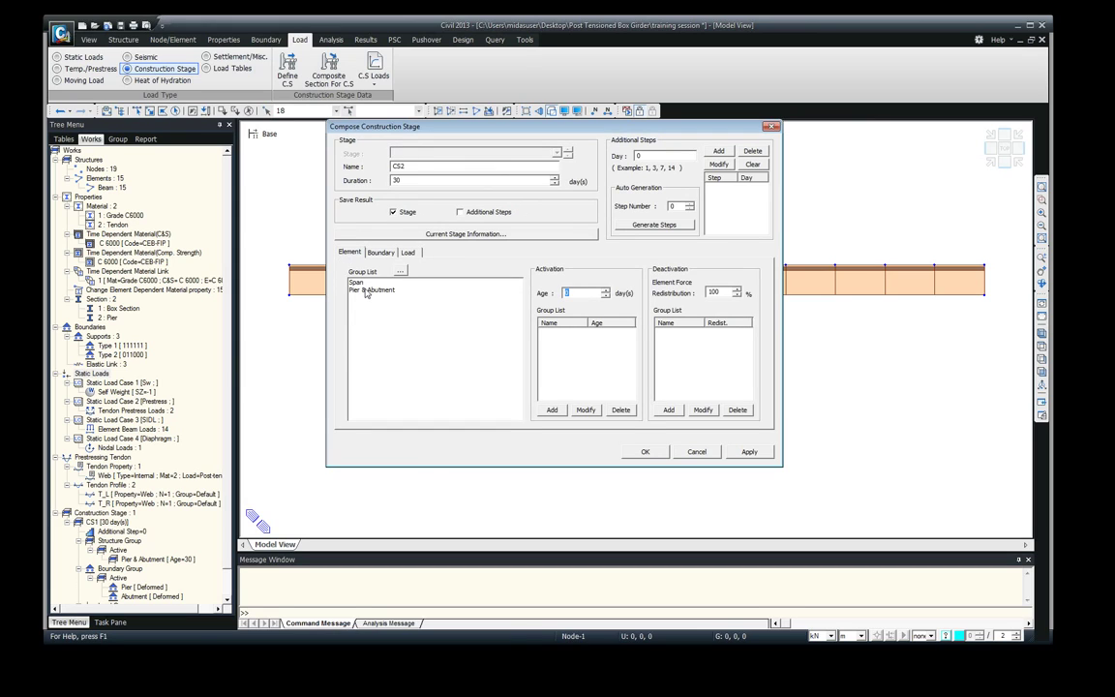
{"action": "left_click", "coordinate": [368, 281]}
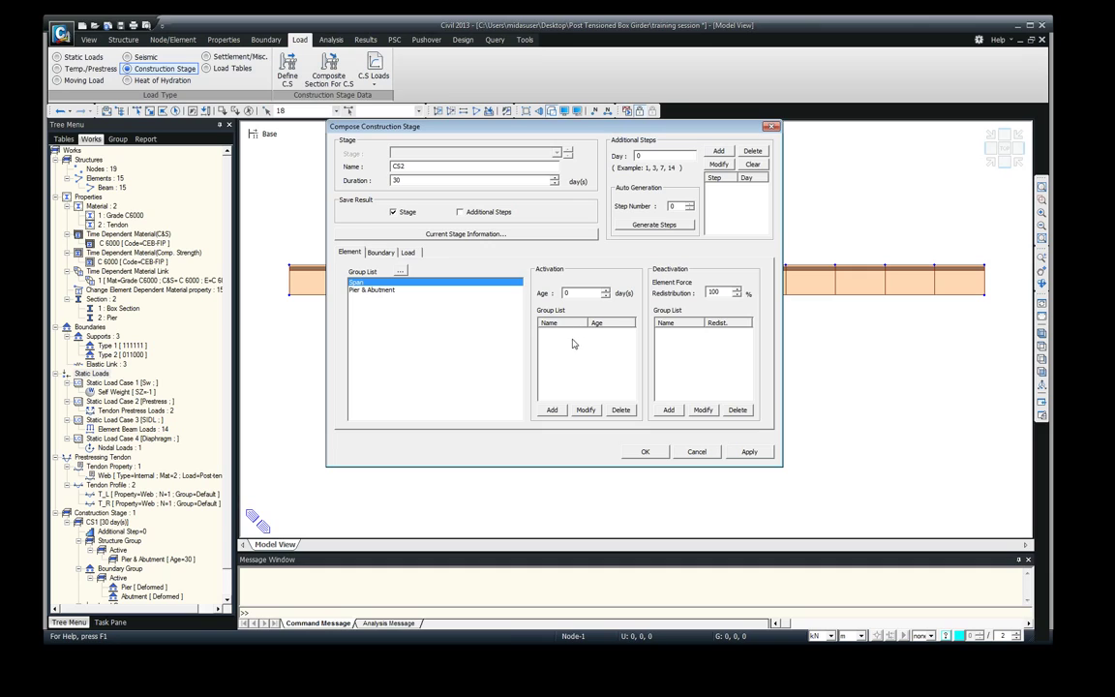
{"action": "key", "text": "Tab"}
{"action": "left_click", "coordinate": [552, 410]}
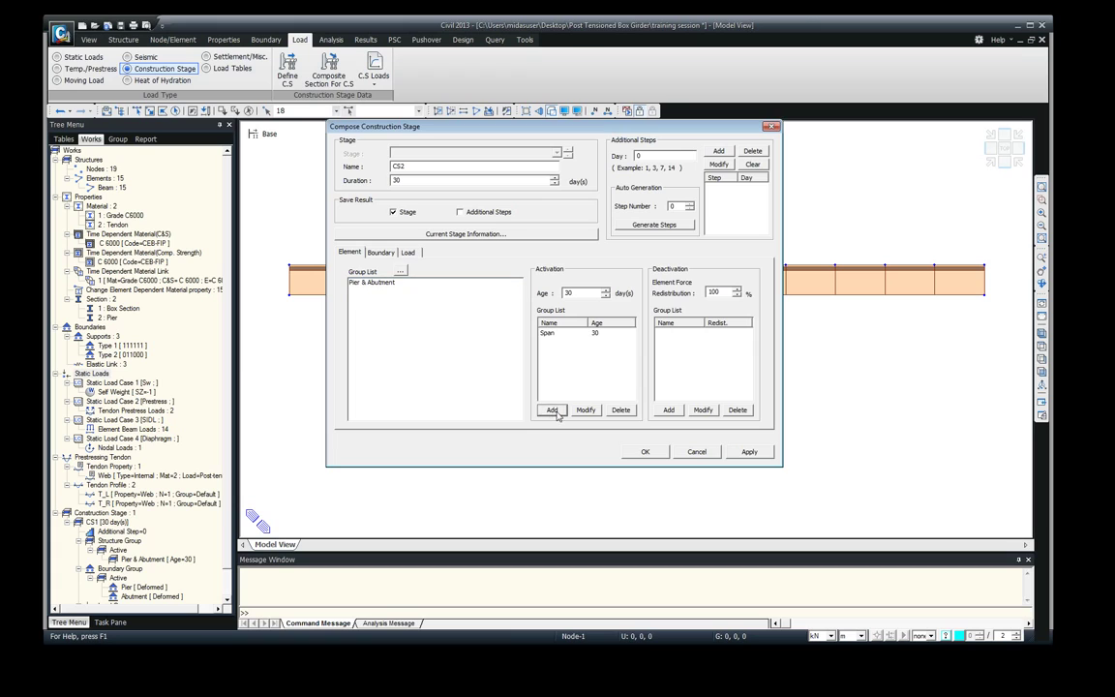
- Activate the PS and Diaphragm load groups on the first day of CS2 and apply the stage with a 5-day duration
{"action": "left_click", "coordinate": [382, 252]}
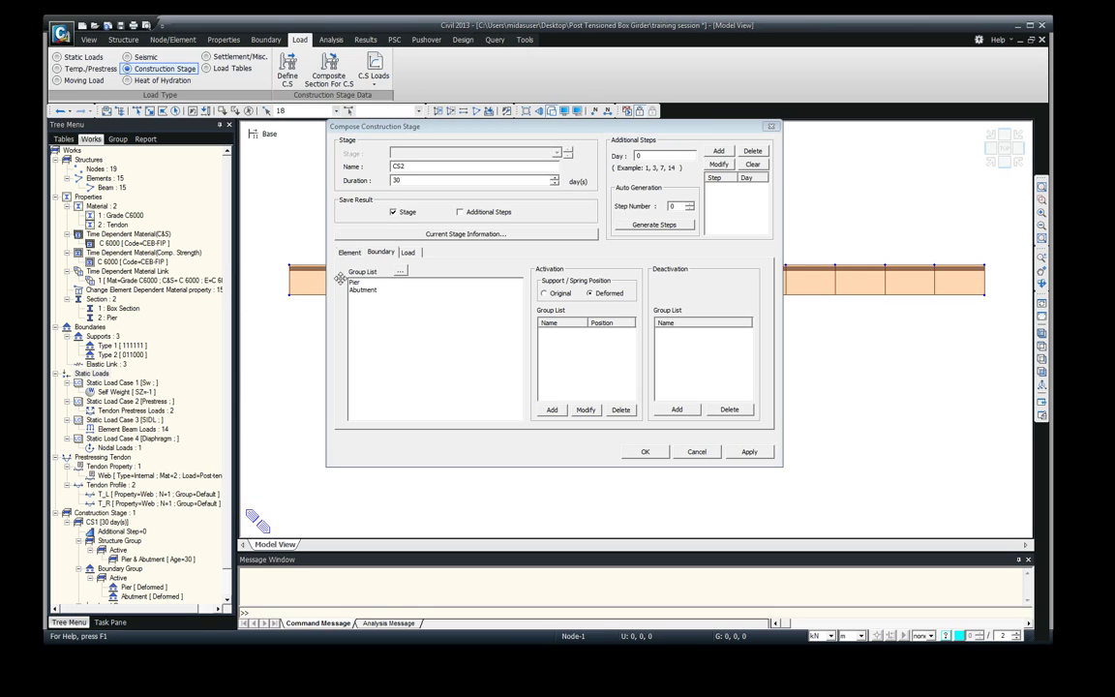
{"action": "left_click", "coordinate": [406, 252]}
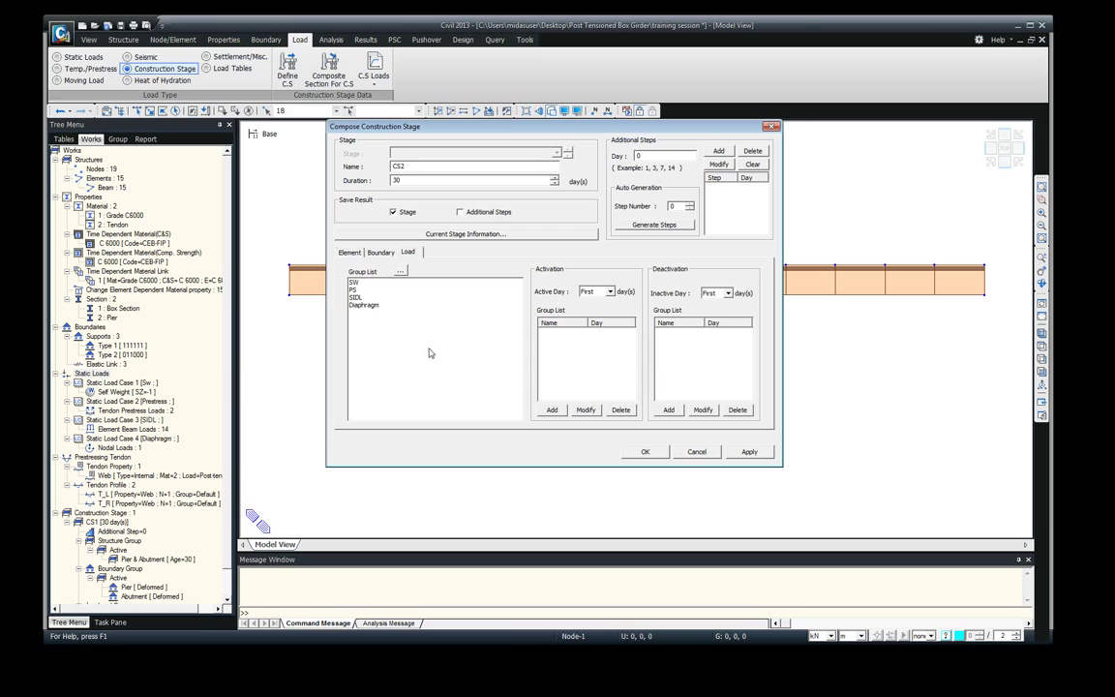
{"action": "left_click", "coordinate": [365, 306]}
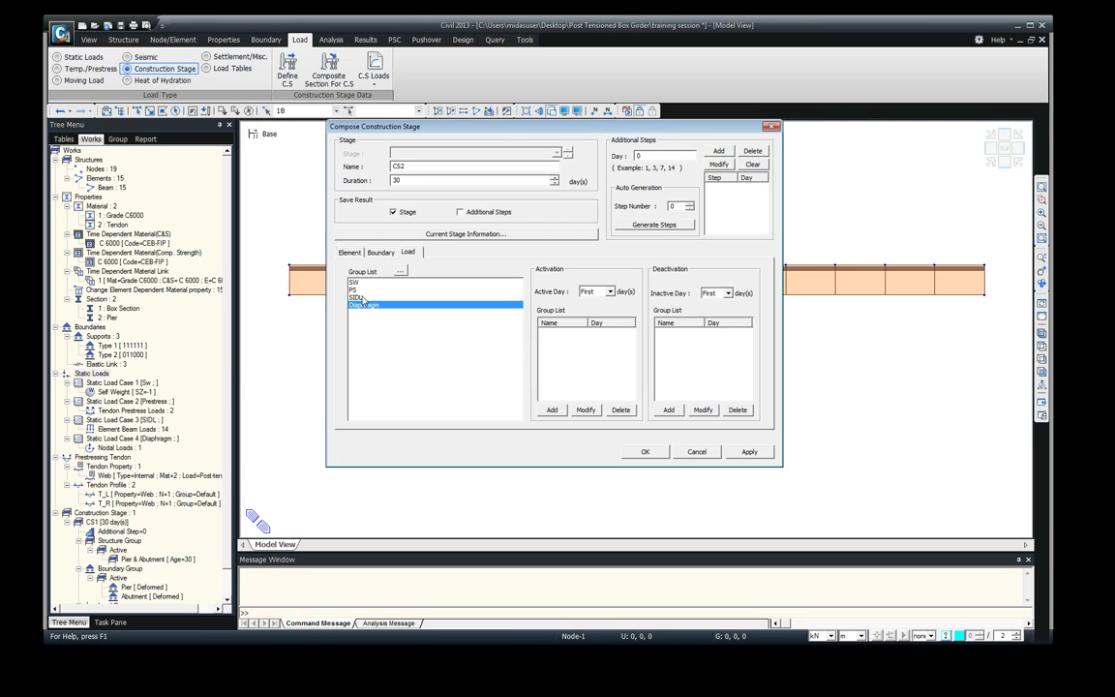
{"action": "left_click", "coordinate": [354, 290], "text": "shift"}
{"action": "left_click", "coordinate": [354, 297], "text": "ctrl"}
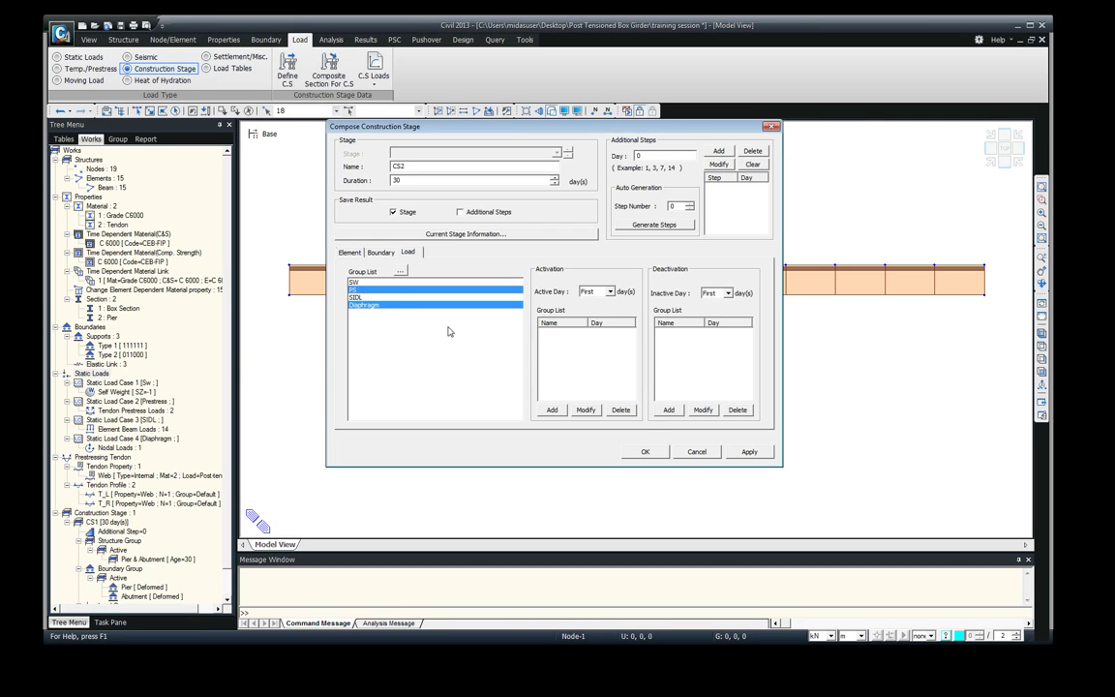
{"action": "left_click", "coordinate": [552, 410]}
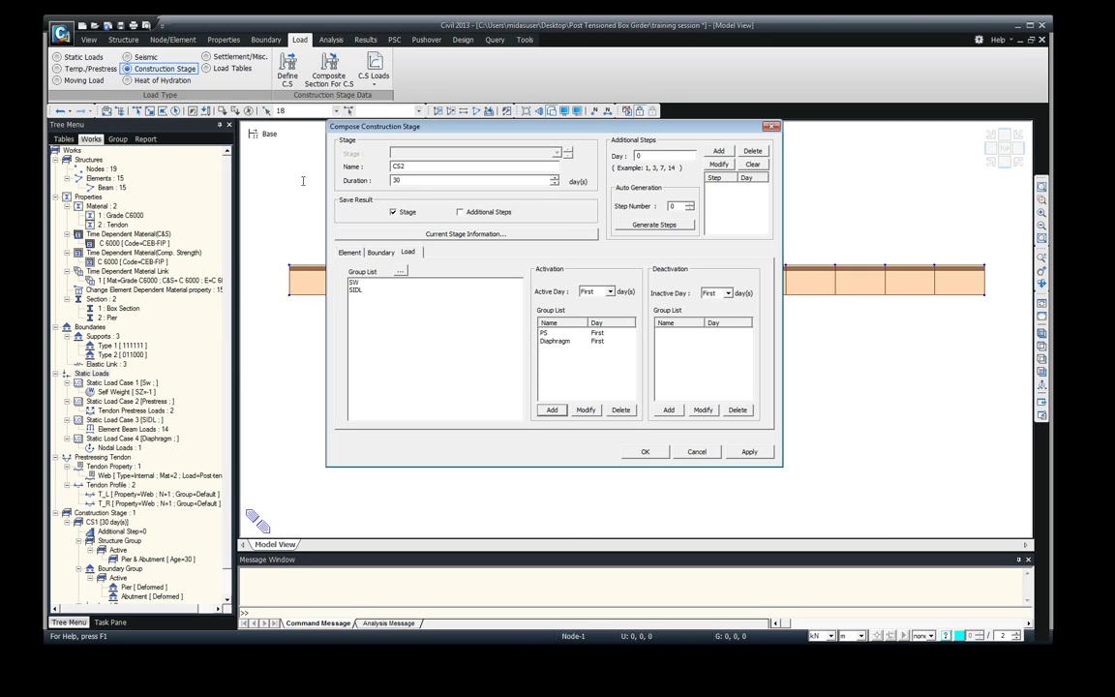
{"action": "double_click", "coordinate": [411, 182]}
{"action": "left_click", "coordinate": [746, 452]}
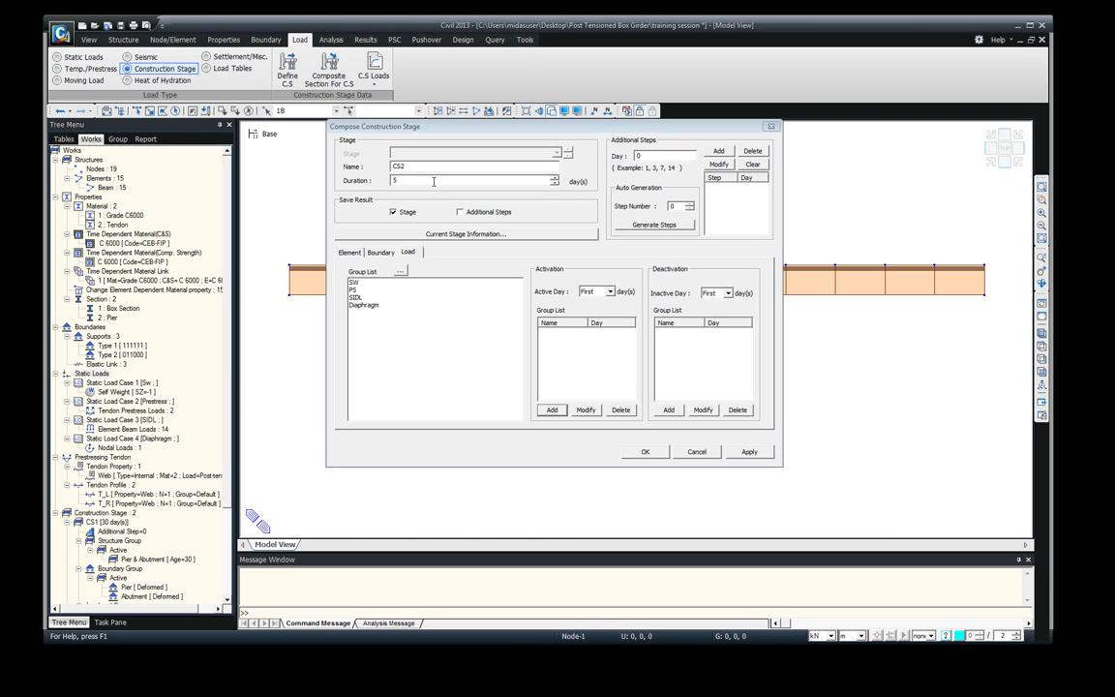
- Define stage CS3 with a duration of 10000 days and the SIDL load group active from the first day, and finish the stage definitions
{"action": "left_click", "coordinate": [503, 166]}
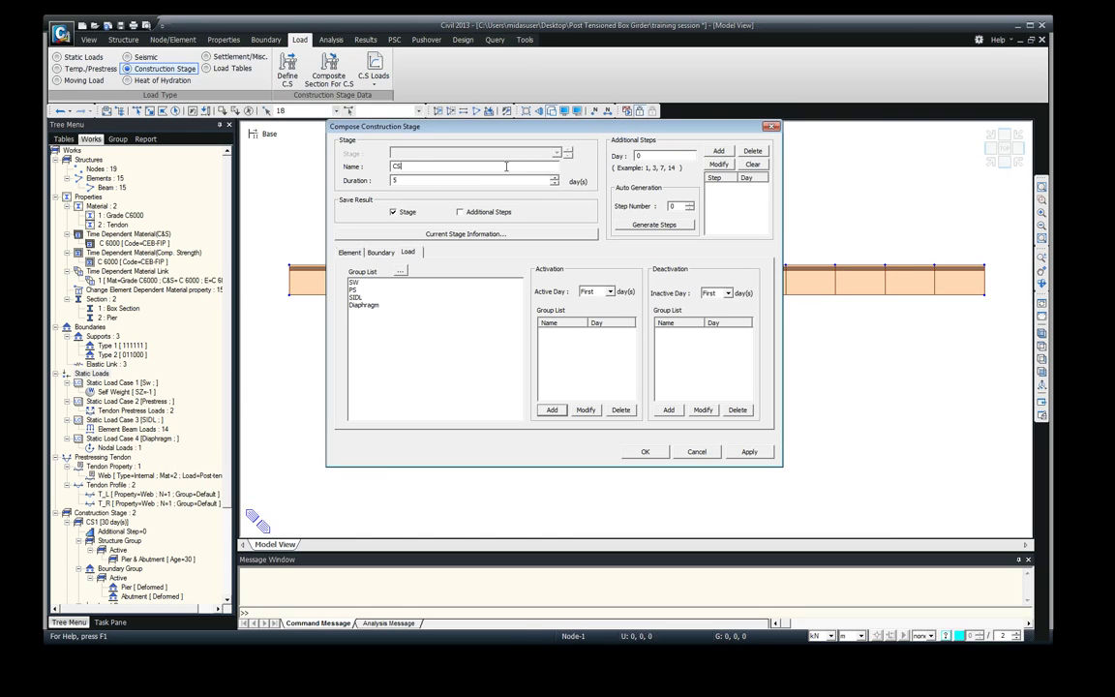
{"action": "key", "text": "BackSpace"}
{"action": "type", "text": "10000"}
{"action": "left_click", "coordinate": [405, 298]}
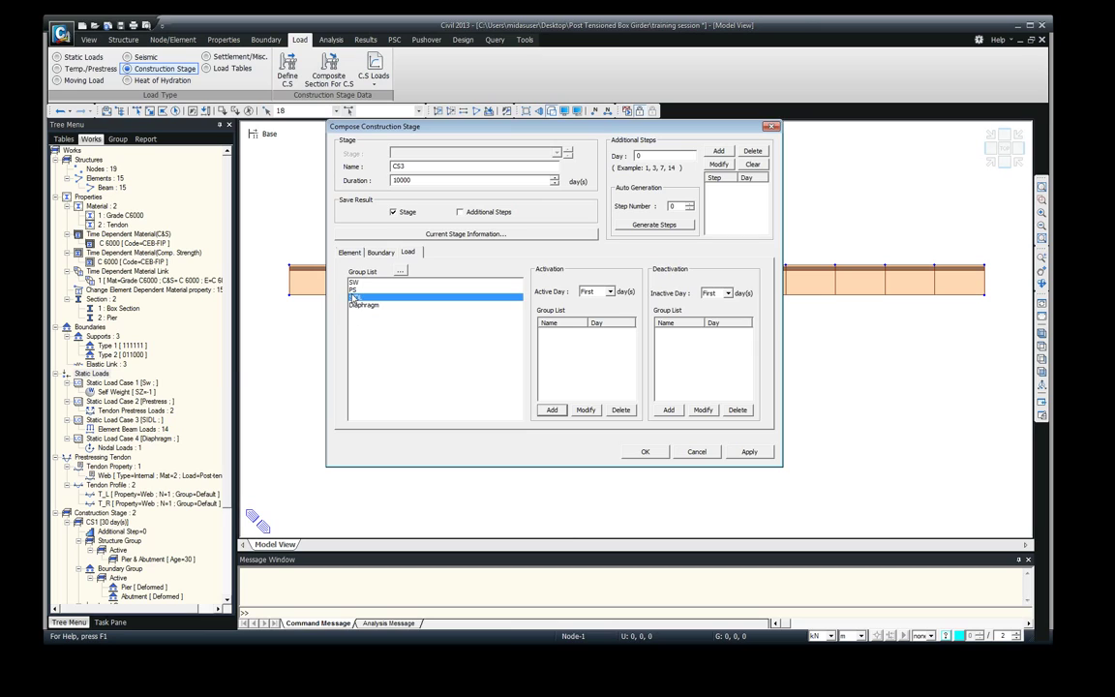
{"action": "left_click", "coordinate": [552, 411]}
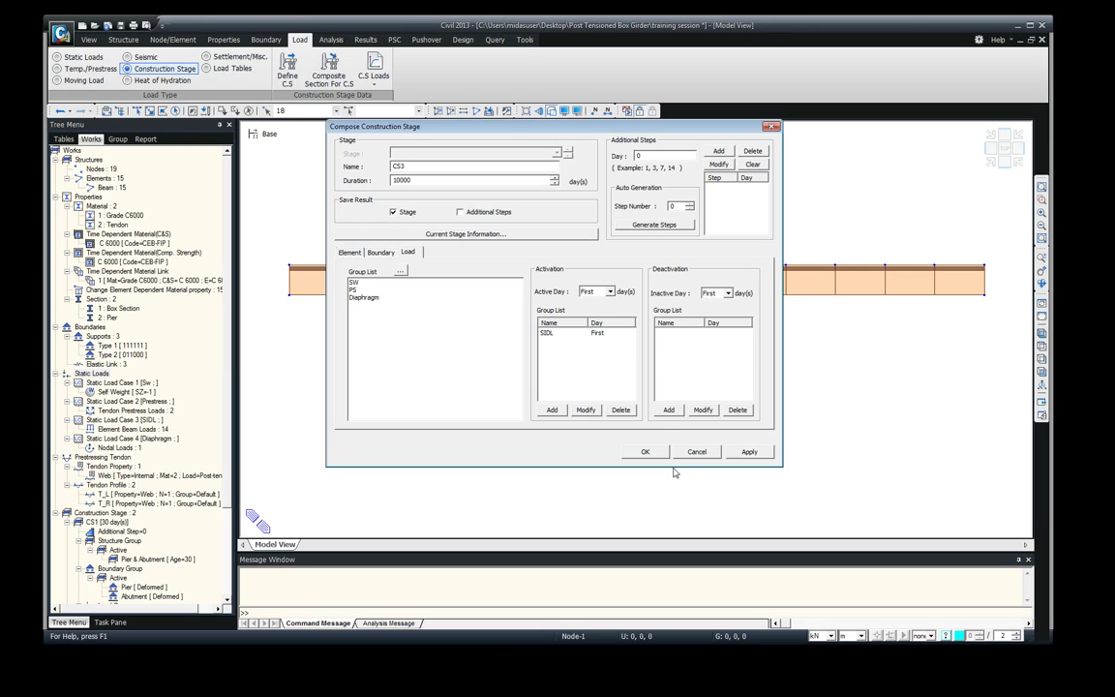
{"action": "left_click", "coordinate": [644, 452]}
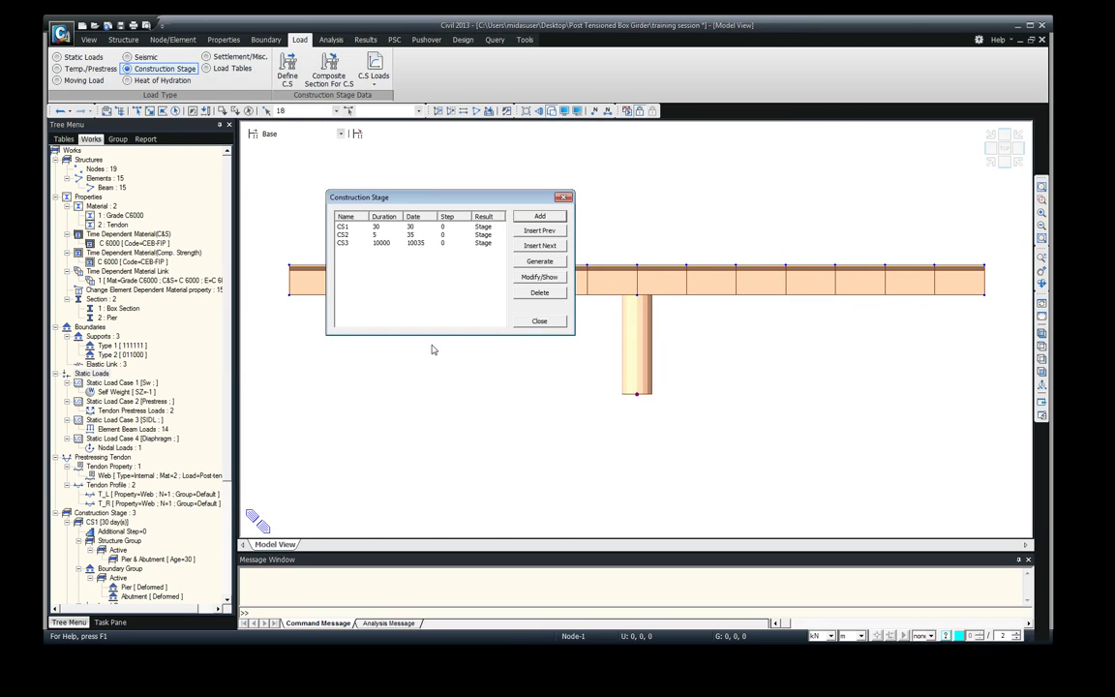
{"action": "left_click", "coordinate": [539, 320]}
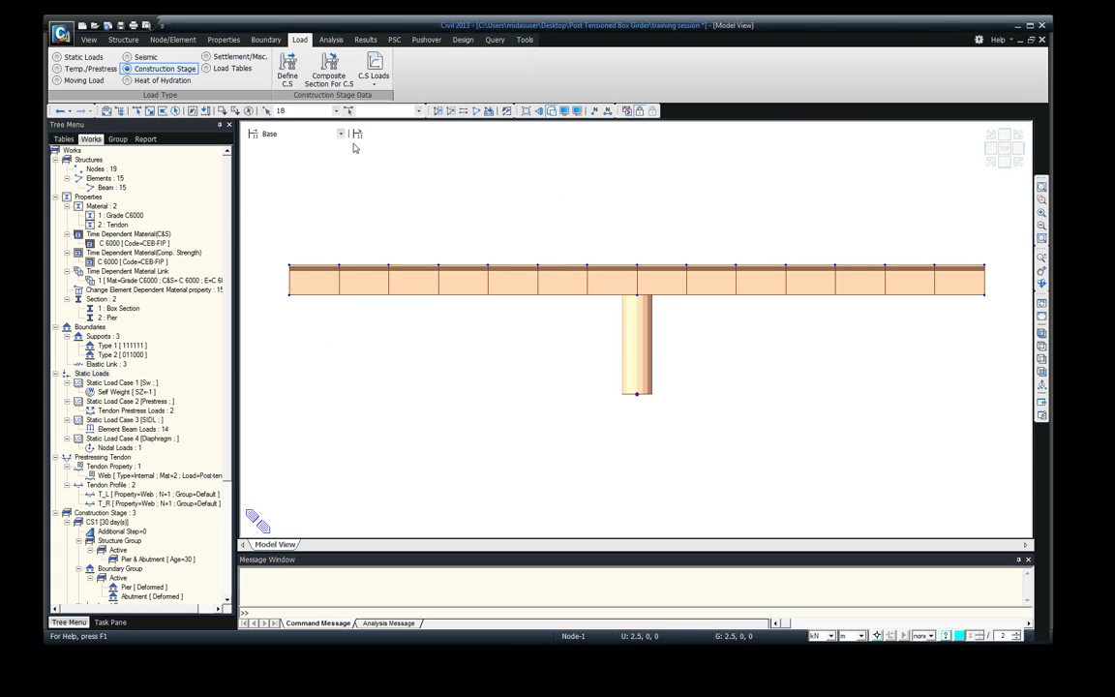
- Show the bridge model in isometric view with its supports displayed
{"action": "left_click", "coordinate": [1040, 338]}
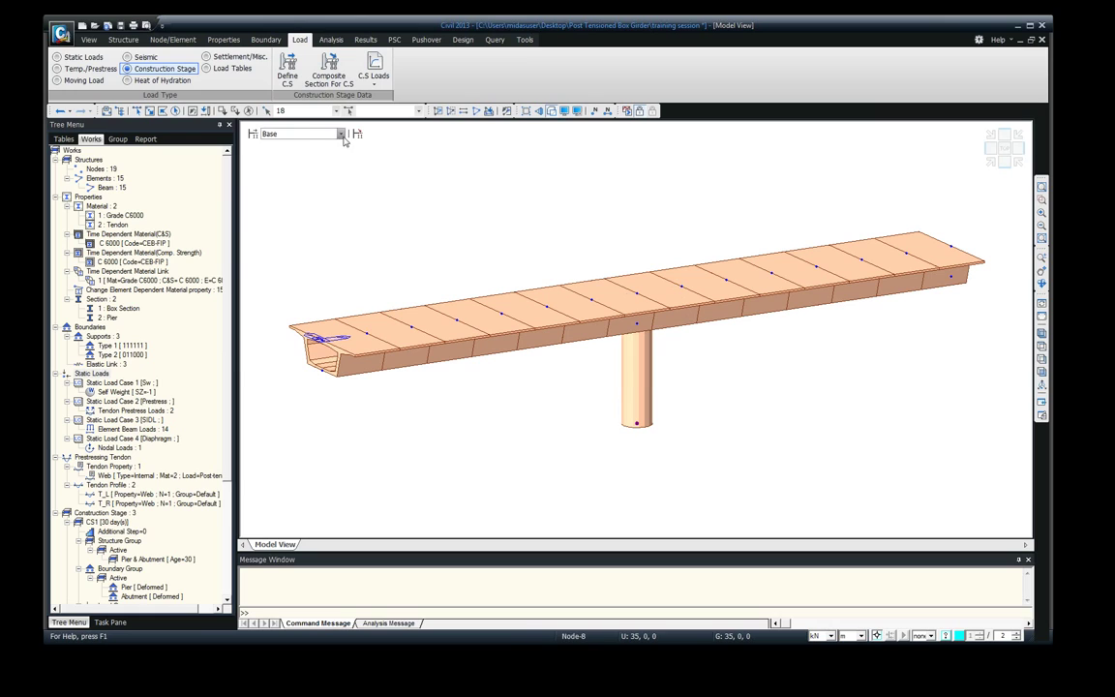
{"action": "right_click", "coordinate": [107, 346]}
{"action": "left_click", "coordinate": [145, 440]}
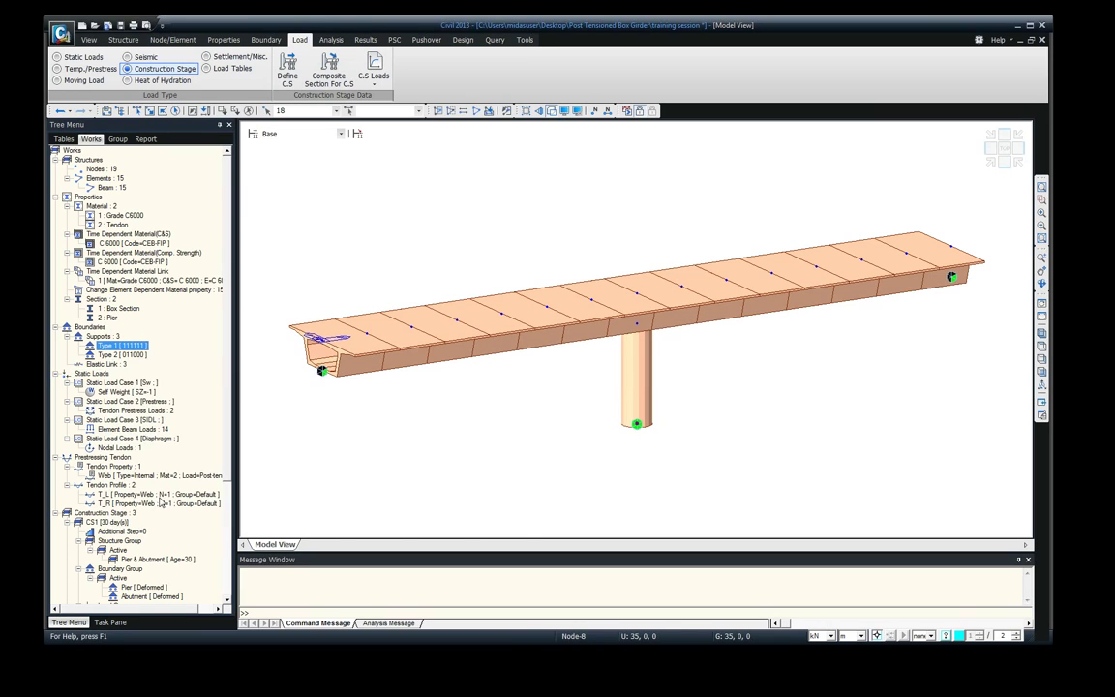
- Review the model in construction stages CS1, CS2 and CS3 to check the active elements and boundaries
{"action": "left_click", "coordinate": [296, 132]}
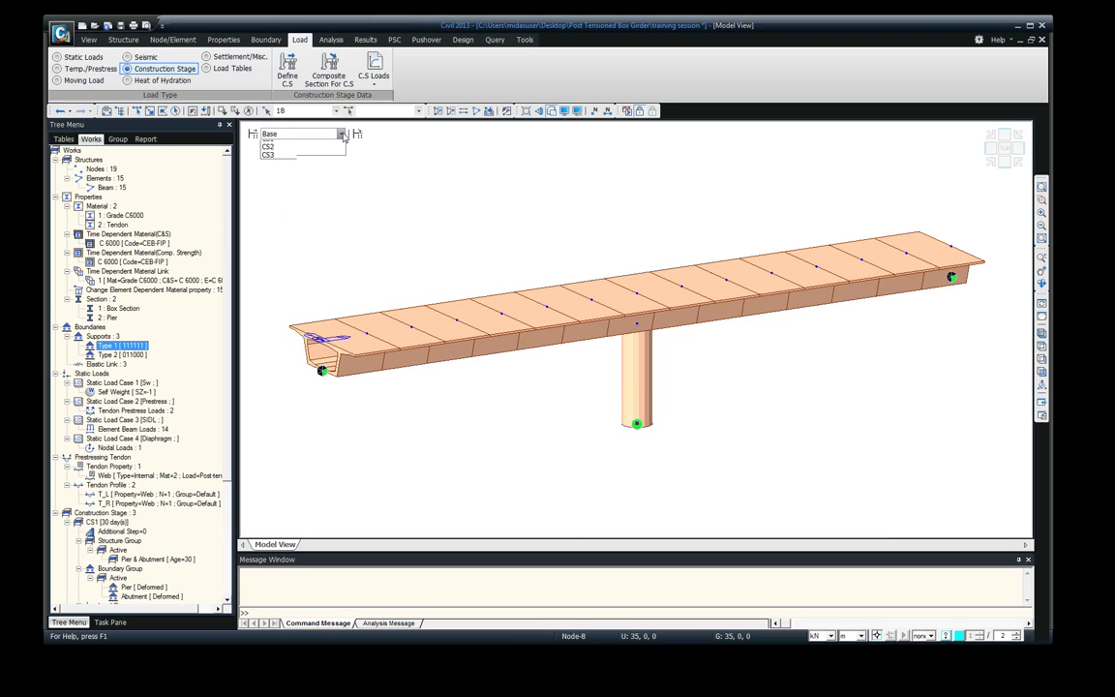
{"action": "left_click", "coordinate": [293, 153]}
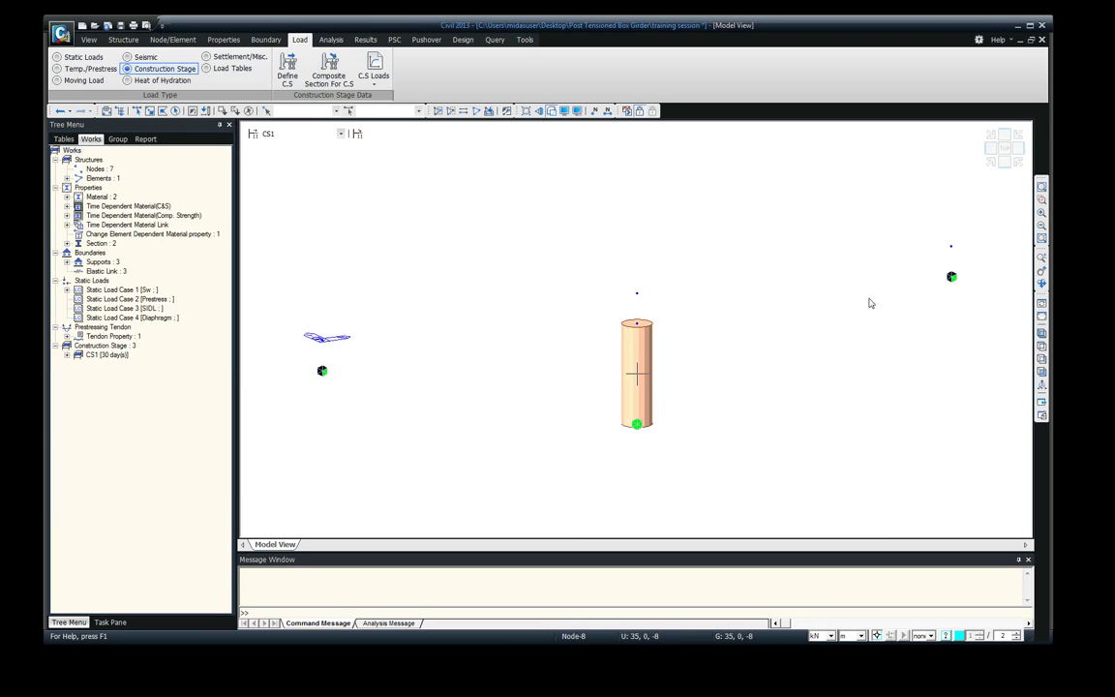
{"action": "left_click", "coordinate": [286, 133]}
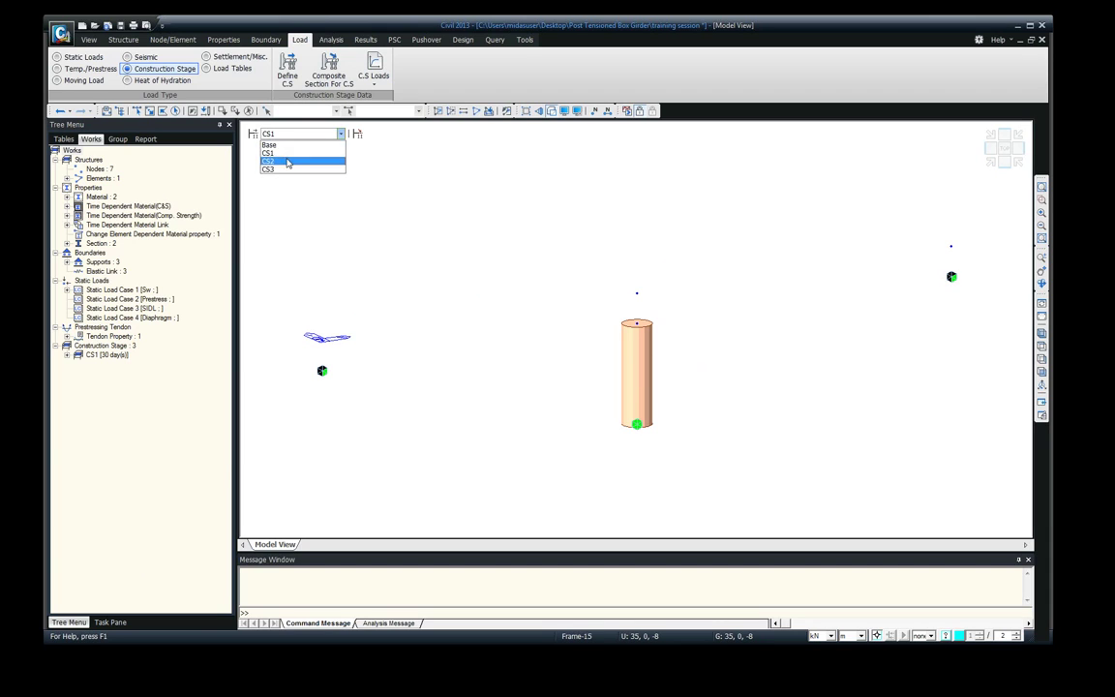
{"action": "left_click", "coordinate": [286, 161]}
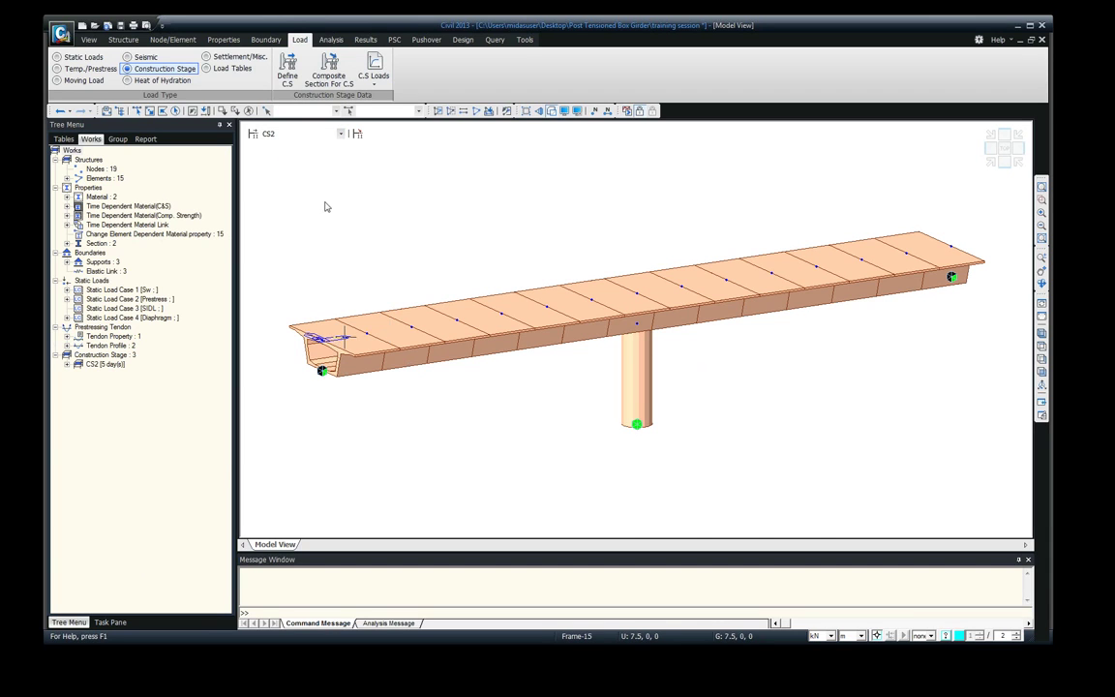
{"action": "left_click", "coordinate": [293, 134]}
{"action": "left_click", "coordinate": [285, 169]}
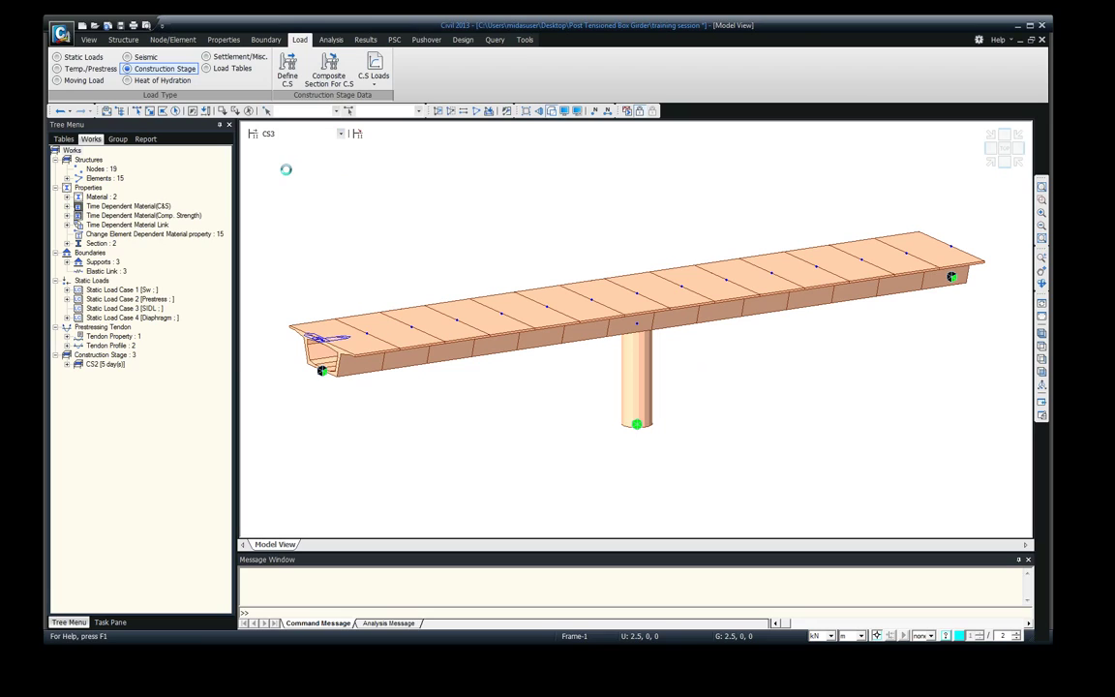
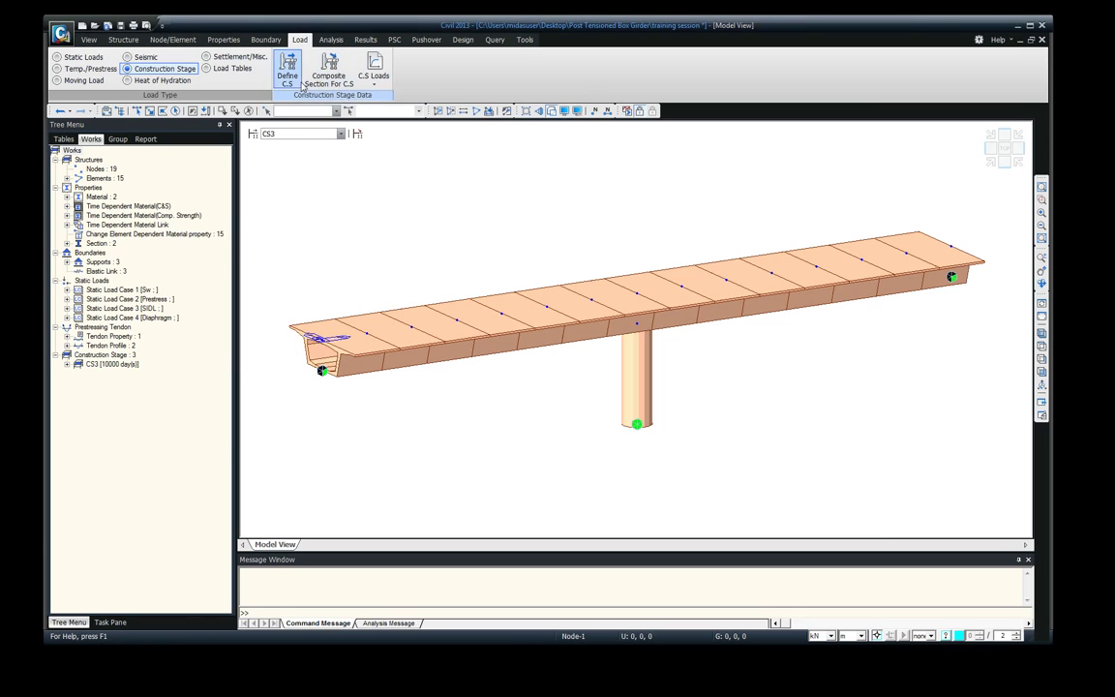
- Try to set the moving load code to AASHTO LRFD while stage CS3 is current
{"action": "left_click", "coordinate": [58, 80]}
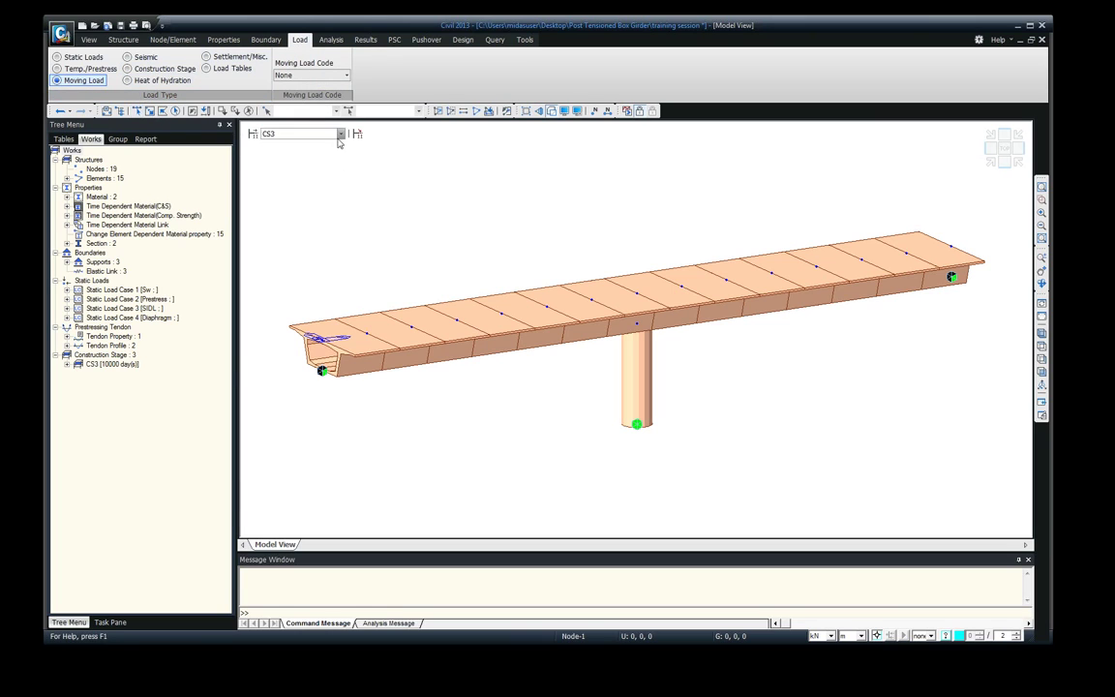
{"action": "left_click", "coordinate": [348, 76]}
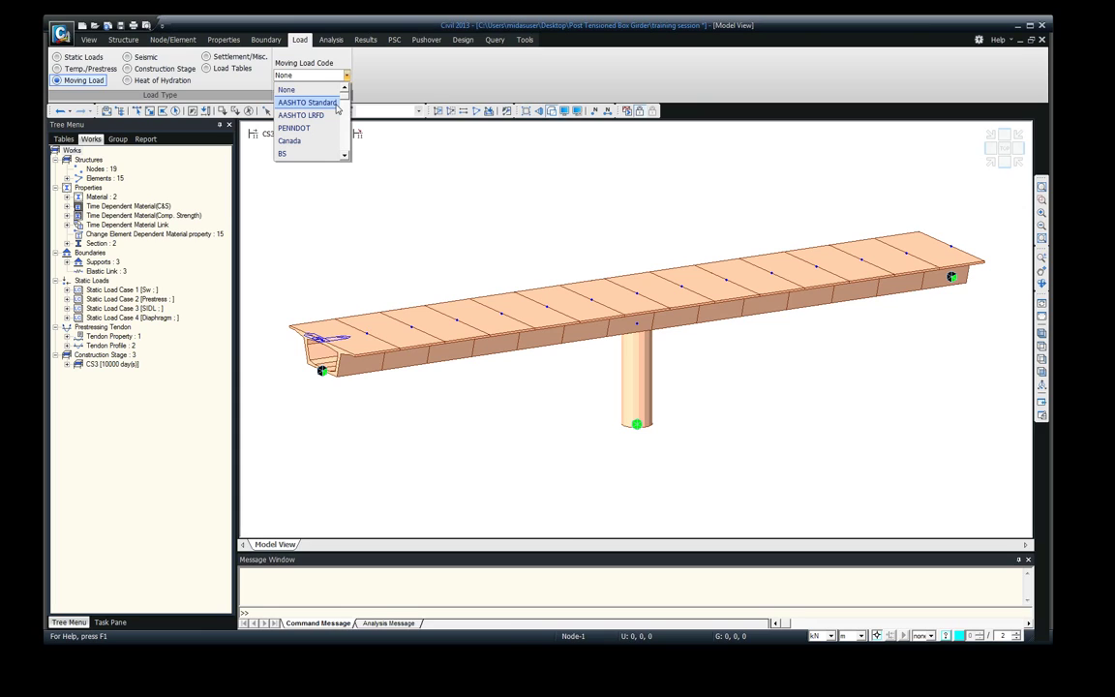
{"action": "left_click", "coordinate": [344, 156]}
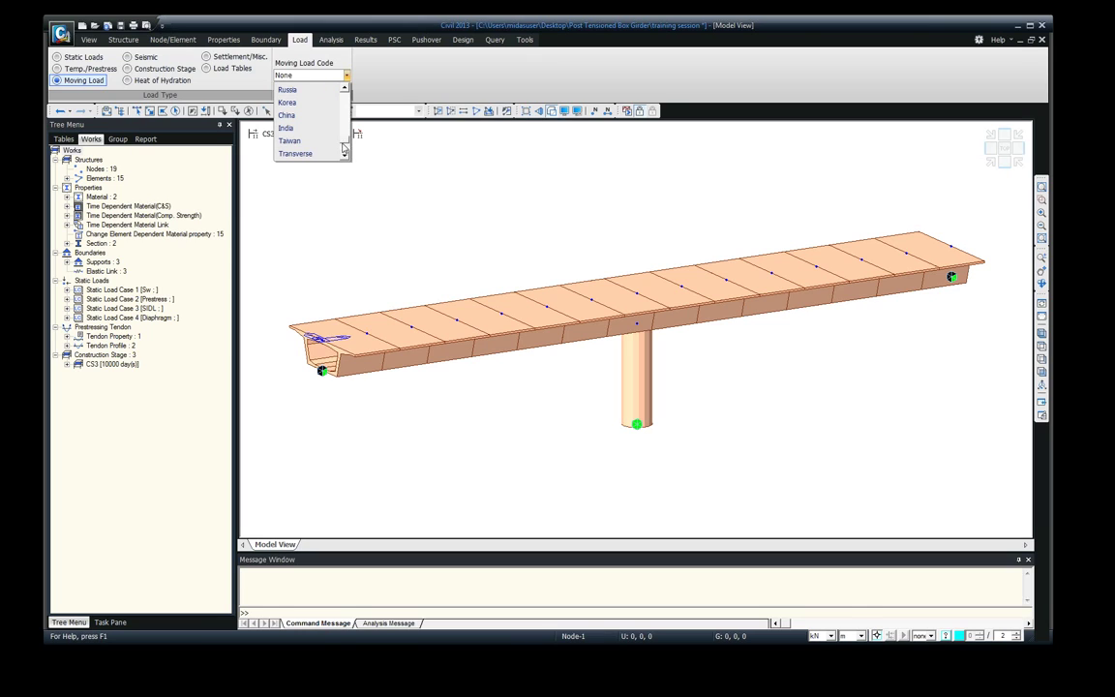
{"action": "scroll", "coordinate": [340, 94], "scroll_direction": "up", "scroll_amount": 2}
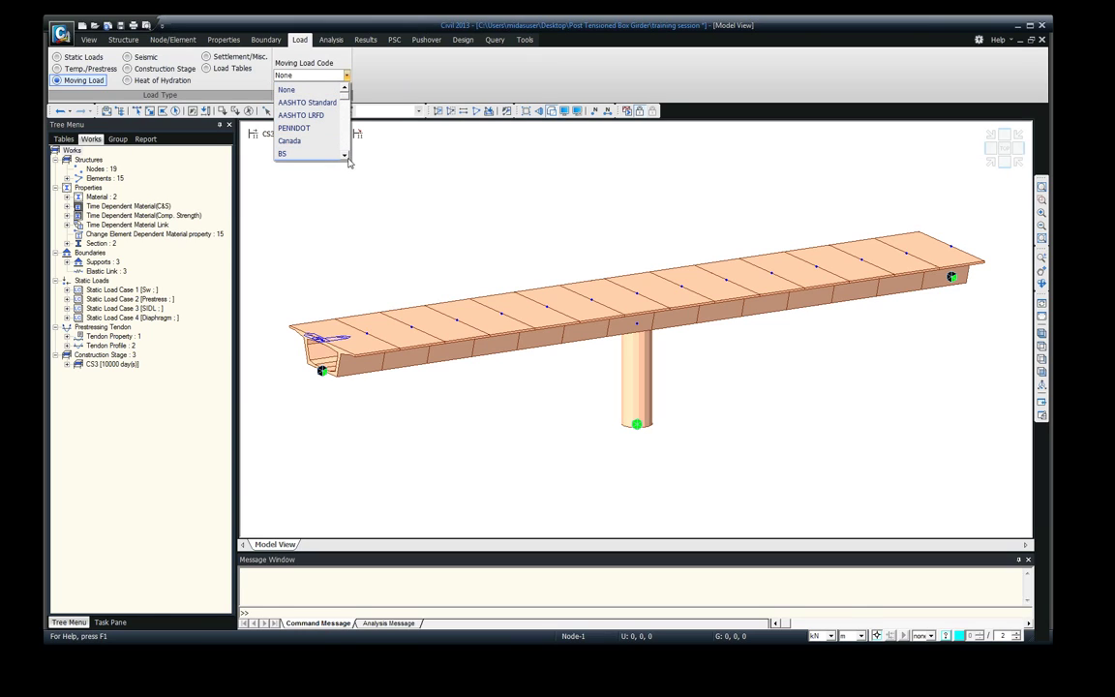
{"action": "left_click", "coordinate": [318, 115]}
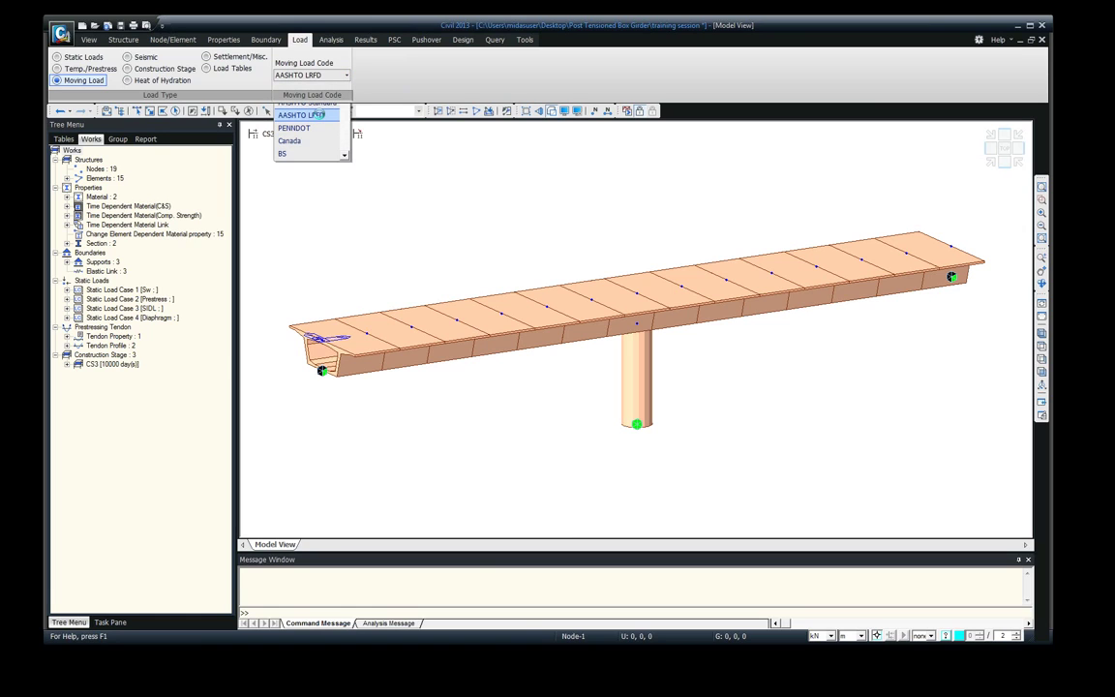
{"action": "left_click", "coordinate": [318, 115]}
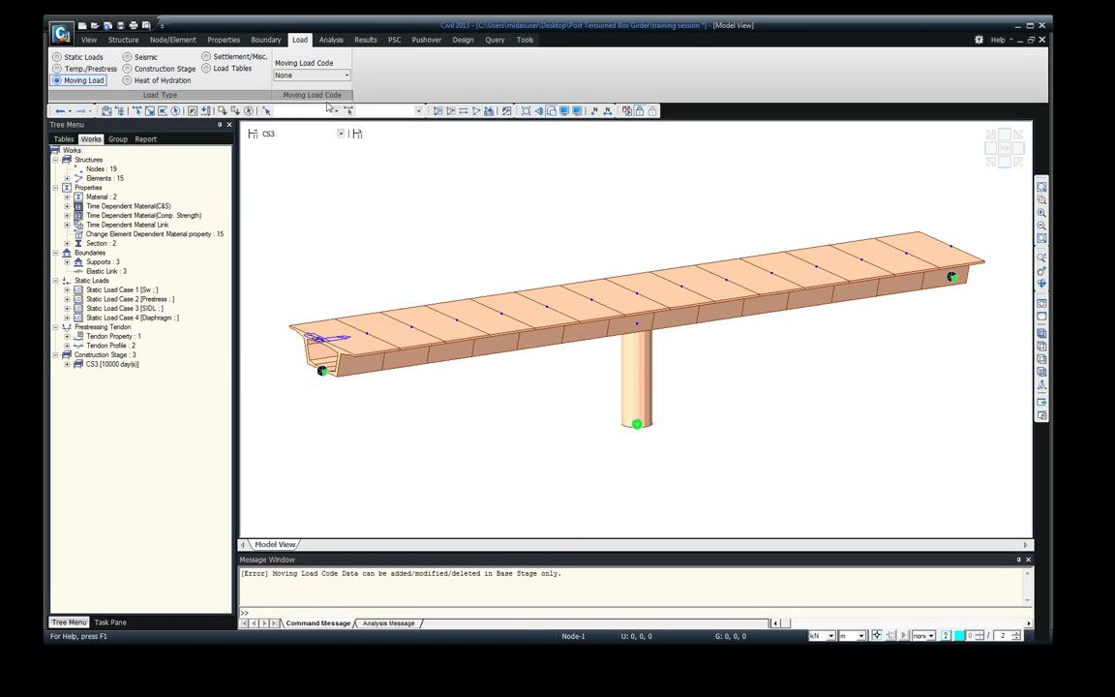
{"action": "left_click", "coordinate": [346, 76]}
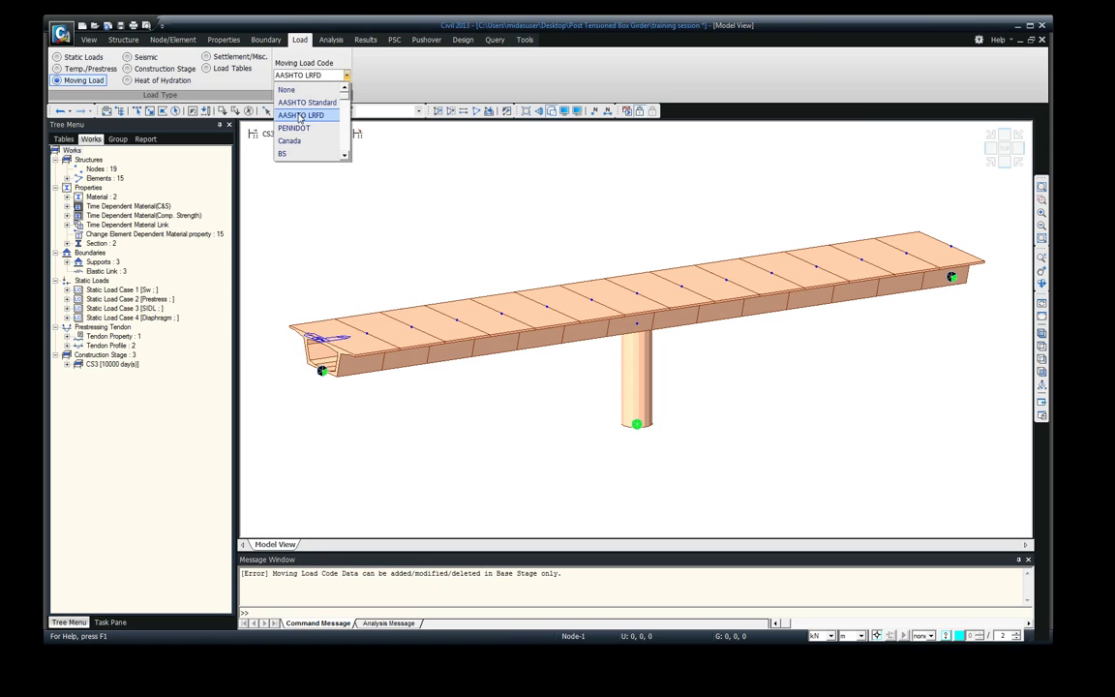
{"action": "left_click", "coordinate": [319, 113]}
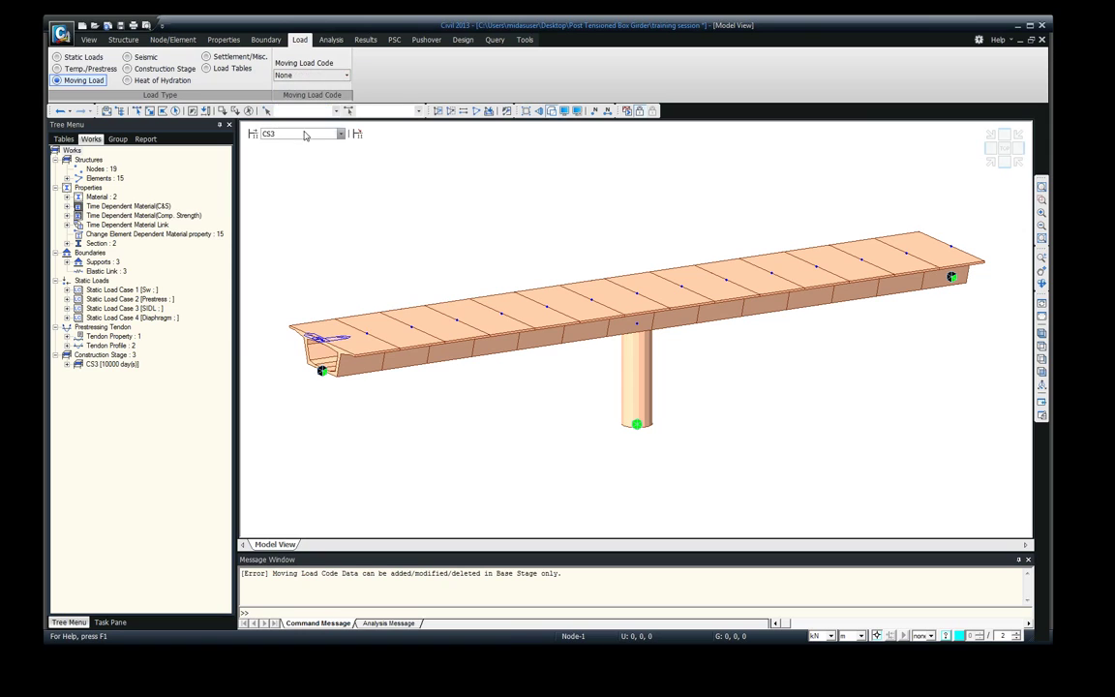
- Return the model to the Base stage and set the moving load code to AASHTO LRFD
{"action": "right_click", "coordinate": [265, 161]}
{"action": "left_click", "coordinate": [467, 171]}
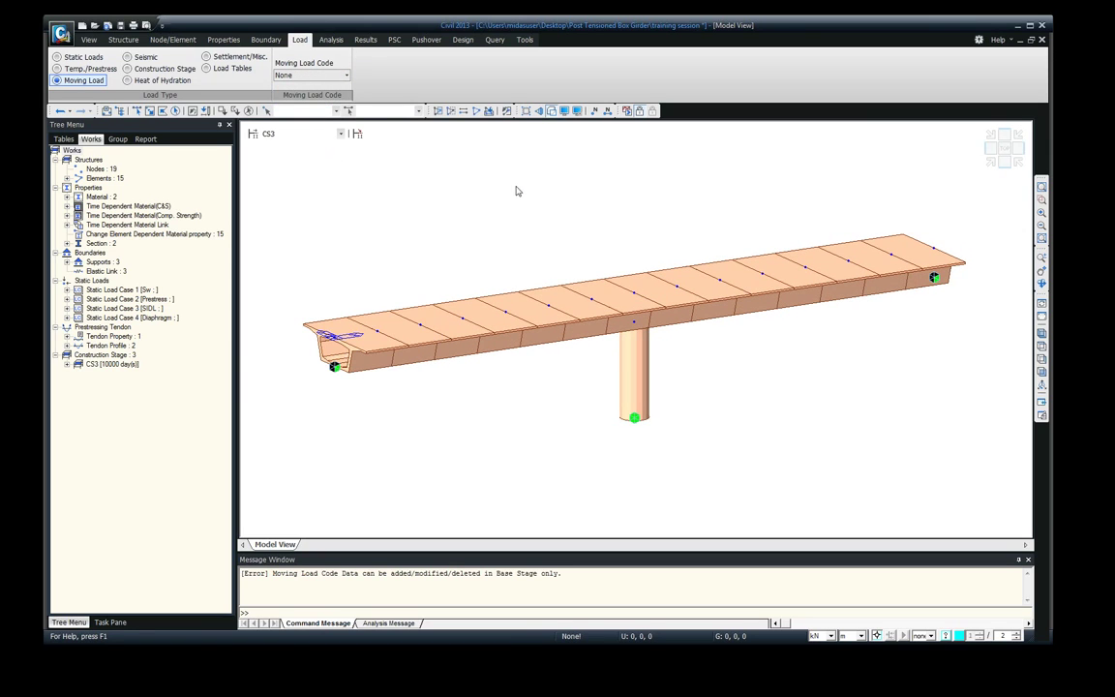
{"action": "left_click", "coordinate": [340, 133]}
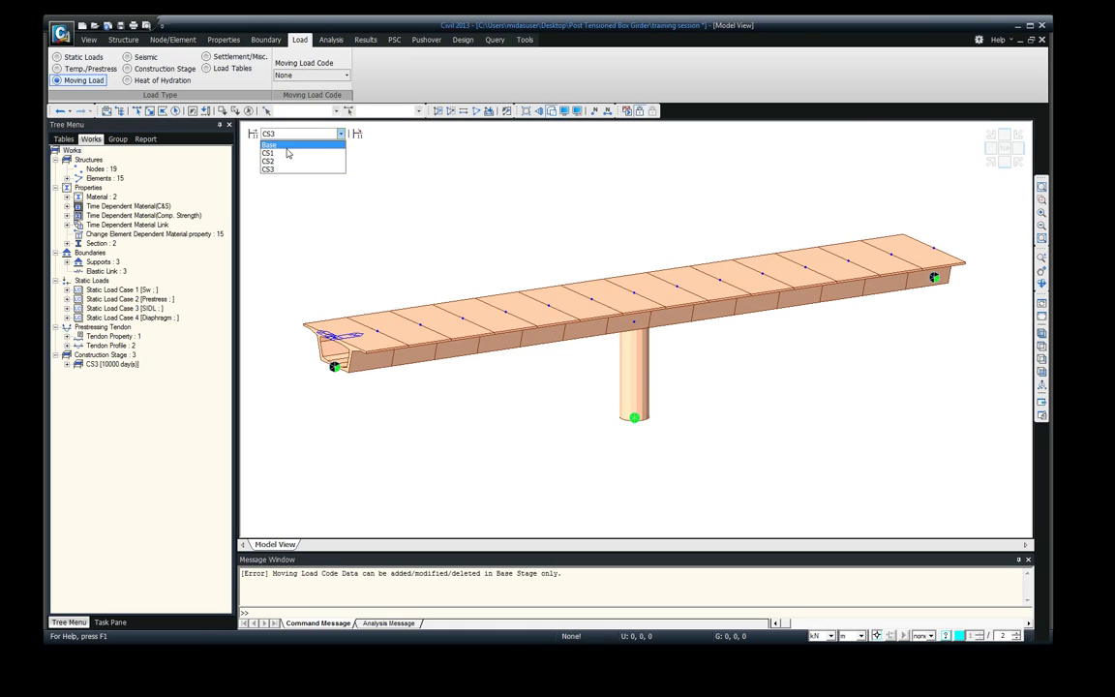
{"action": "left_click", "coordinate": [285, 145]}
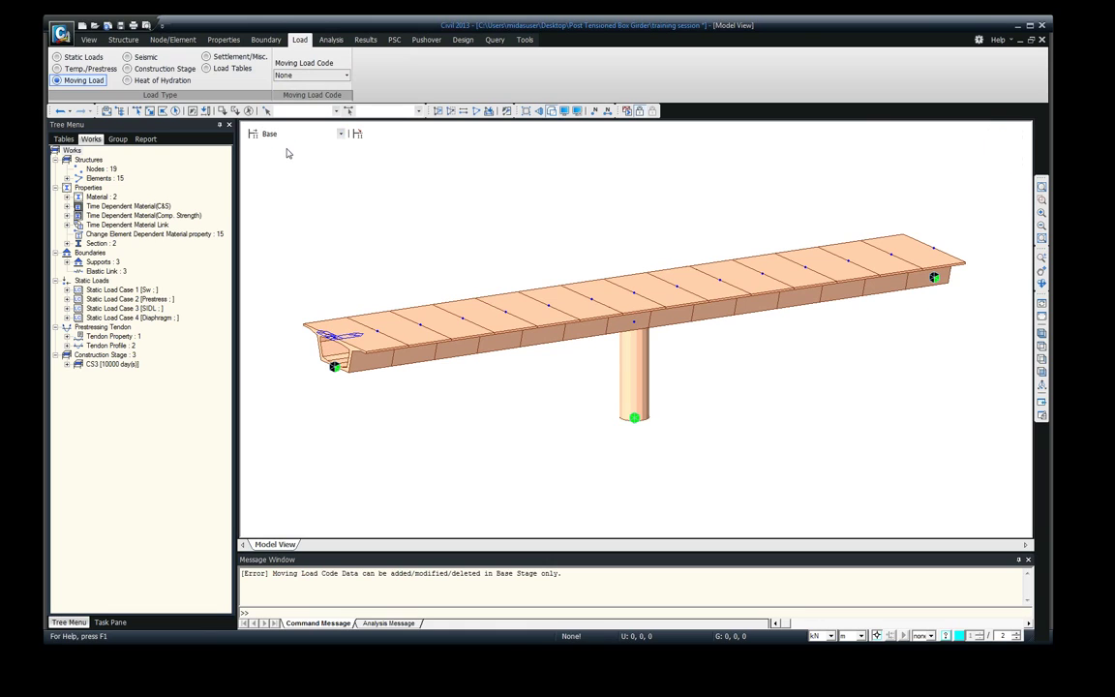
{"action": "left_click", "coordinate": [320, 78]}
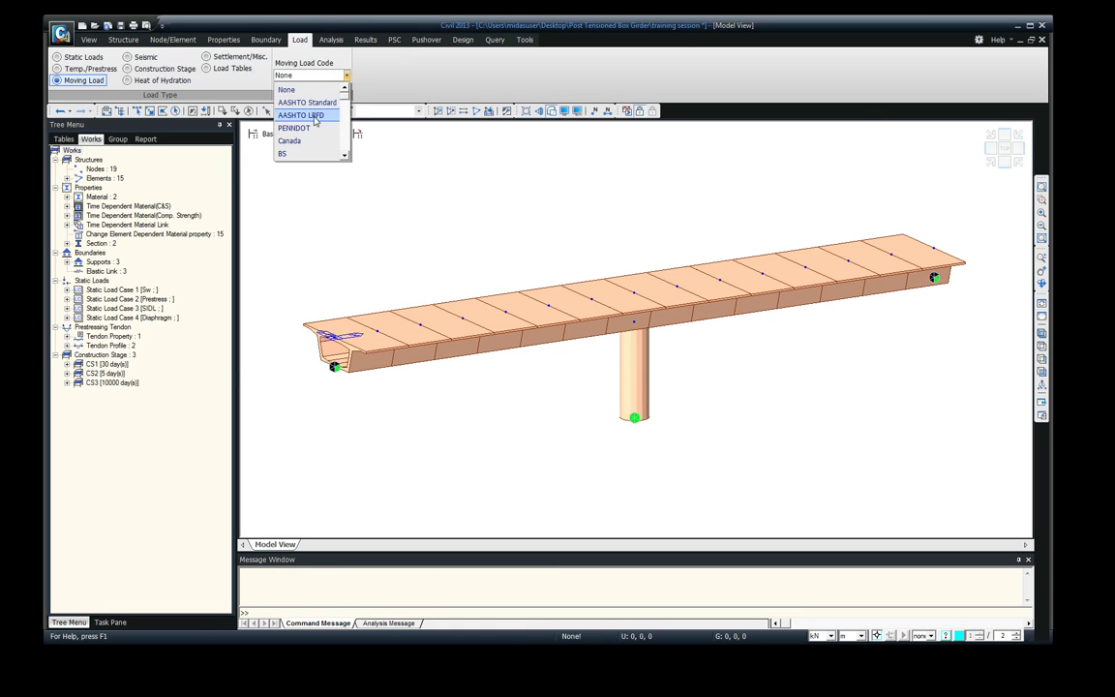
{"action": "left_click", "coordinate": [308, 115]}
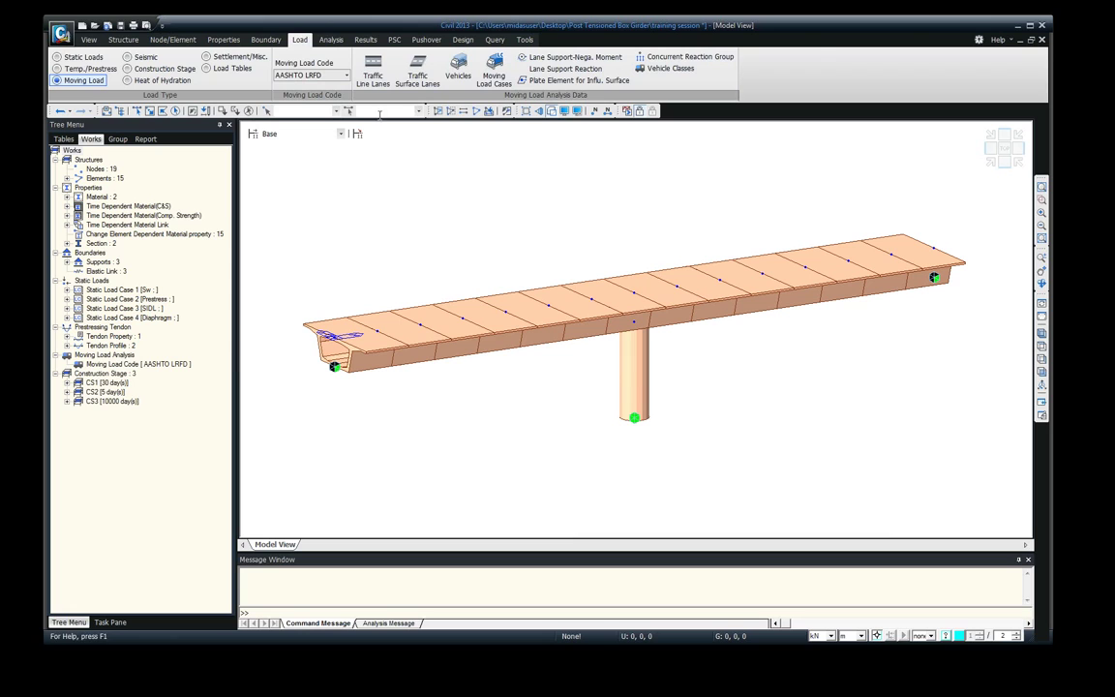
- Add a traffic line lane named Lane 1 and set its eccentricity to 3 m
{"action": "left_click", "coordinate": [374, 80]}
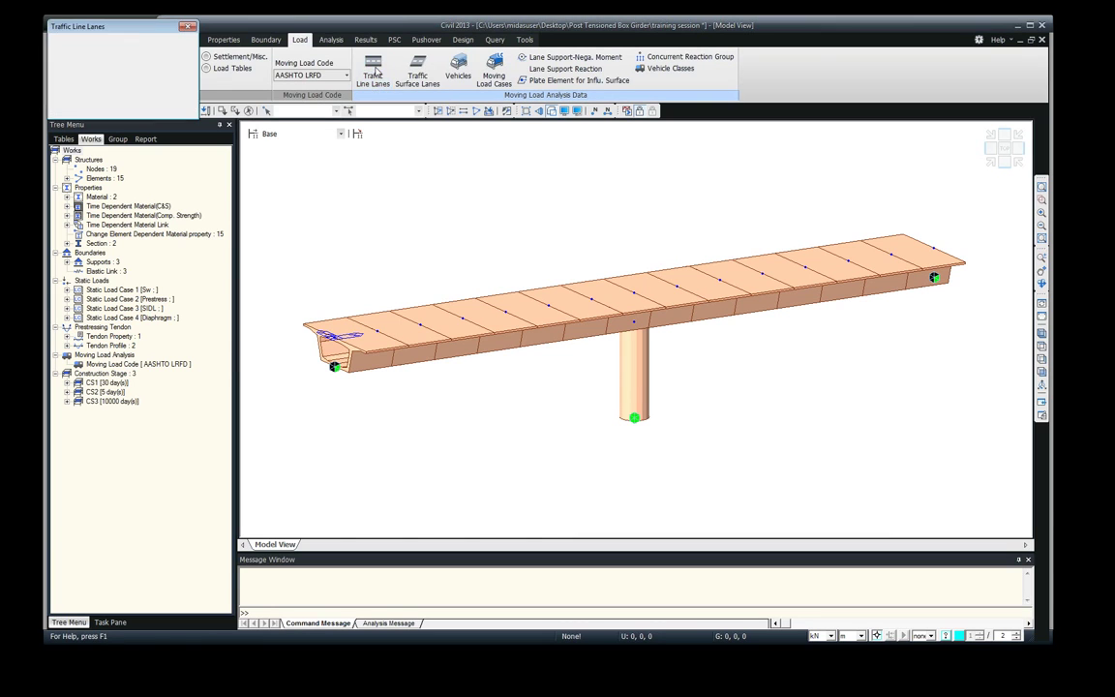
{"action": "left_click", "coordinate": [171, 46]}
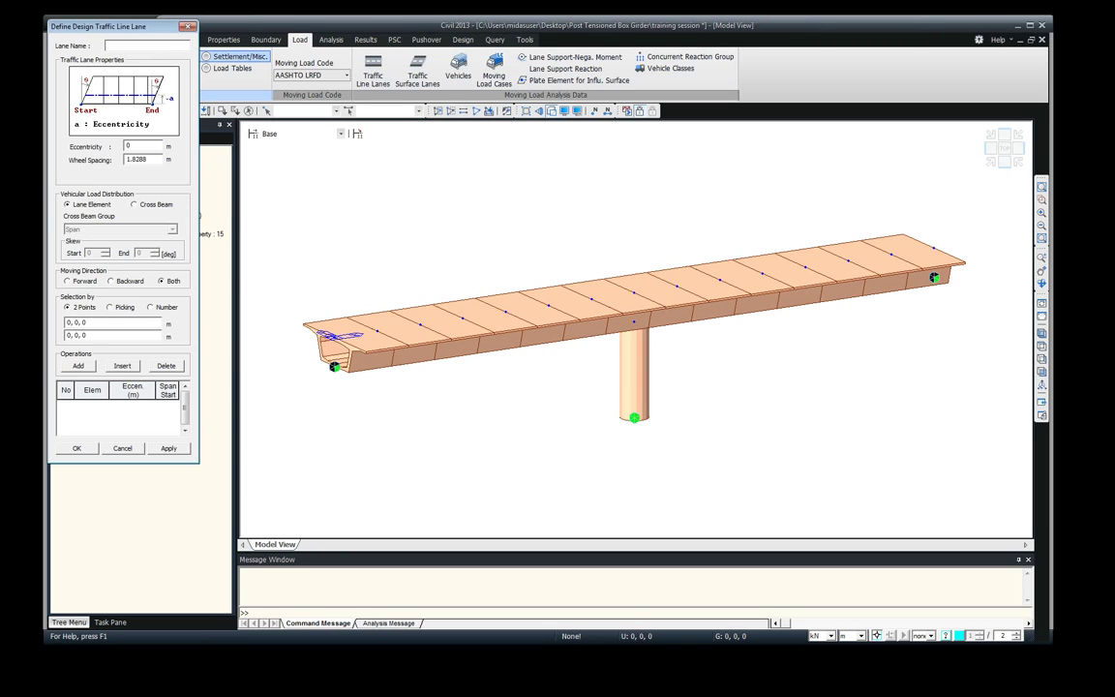
{"action": "left_click", "coordinate": [7, 5]}
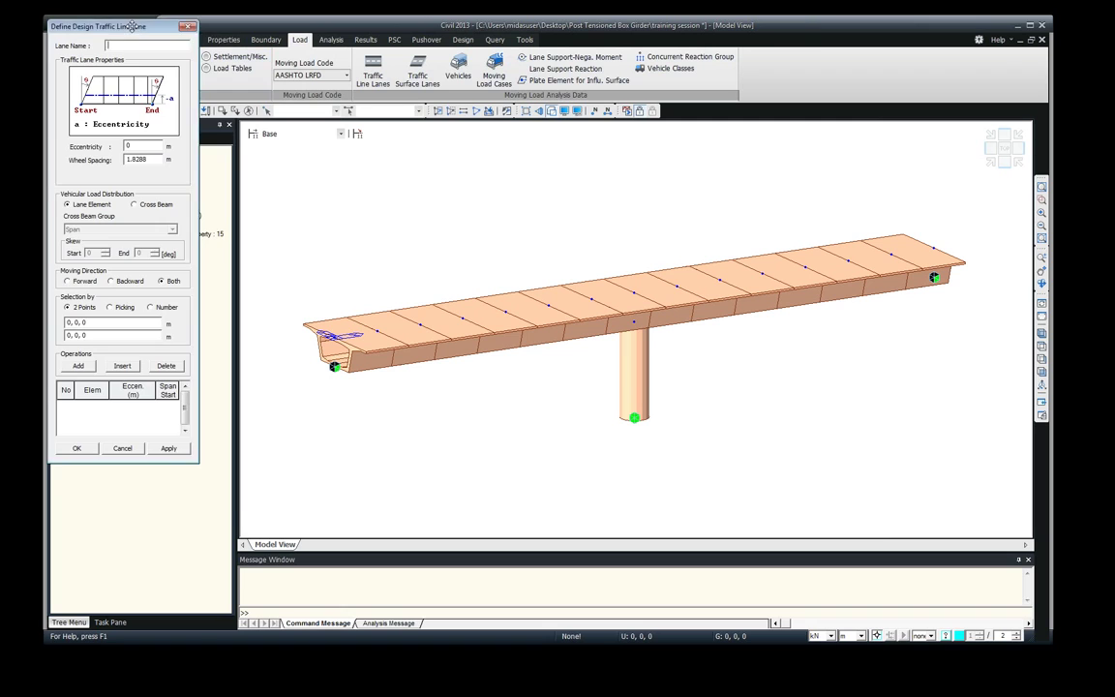
{"action": "left_click_drag", "start_coordinate": [123, 26], "coordinate": [235, 79]}
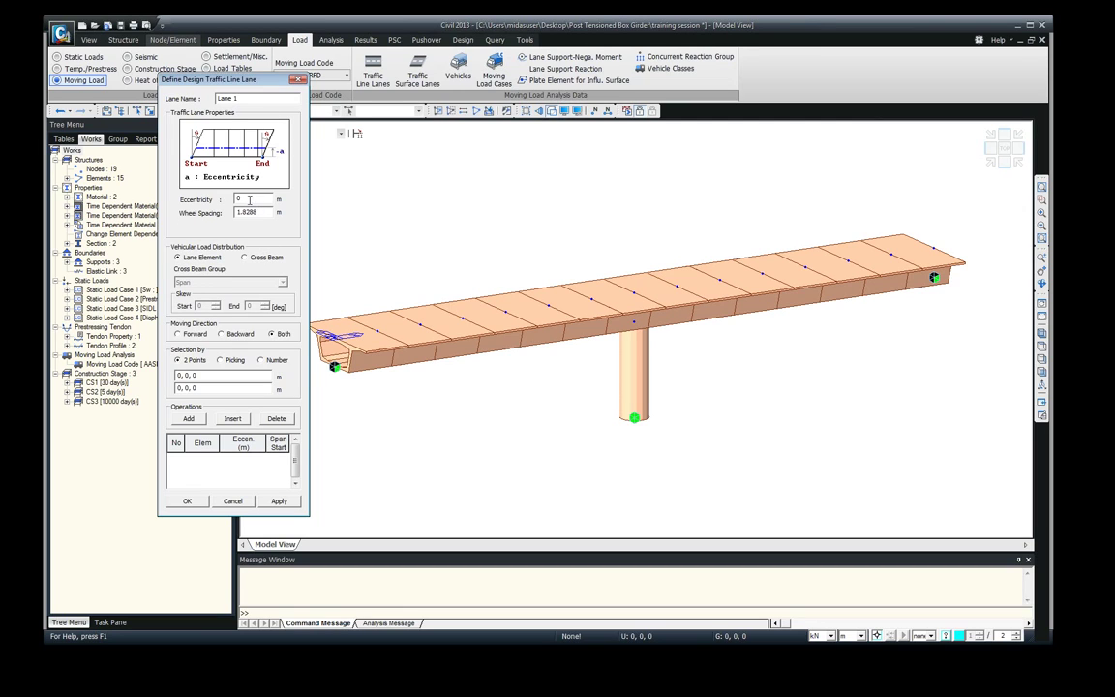
{"action": "double_click", "coordinate": [248, 200]}
{"action": "type", "text": "3"}
- Assign the full girder length to Lane 1 by two points, from 0, 0, 0 to 70, 0, 0, and apply the lane
{"action": "left_click", "coordinate": [207, 375]}
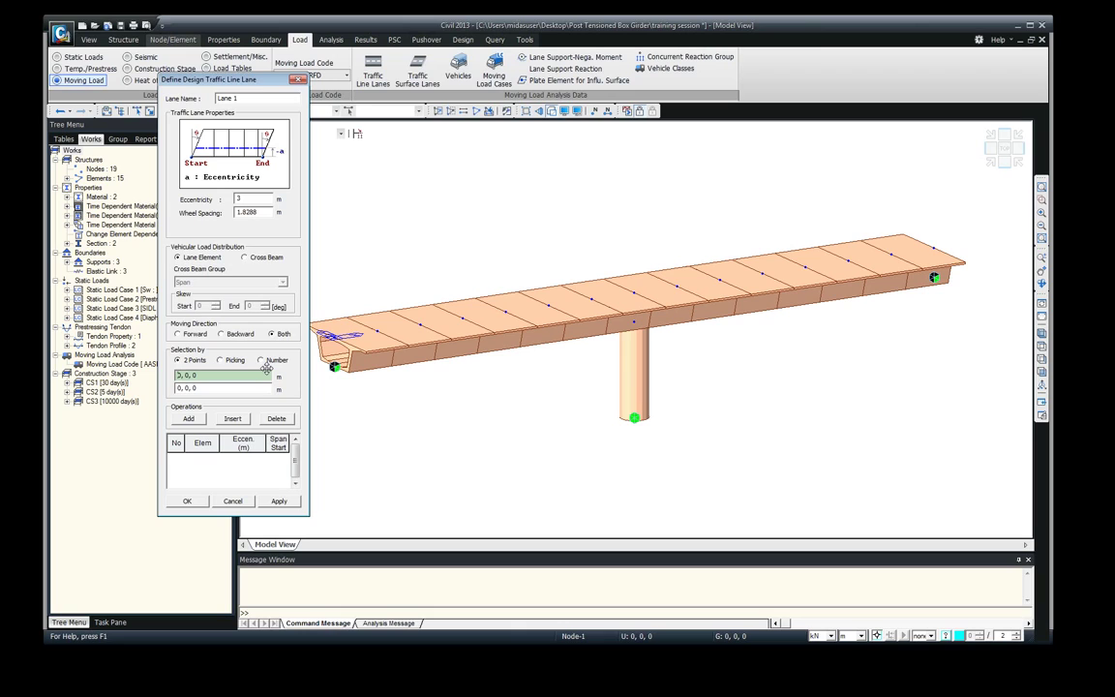
{"action": "type", "text": "0, 0, -3"}
{"action": "left_click", "coordinate": [271, 333]}
{"action": "left_click", "coordinate": [302, 311]}
{"action": "left_click", "coordinate": [876, 253]}
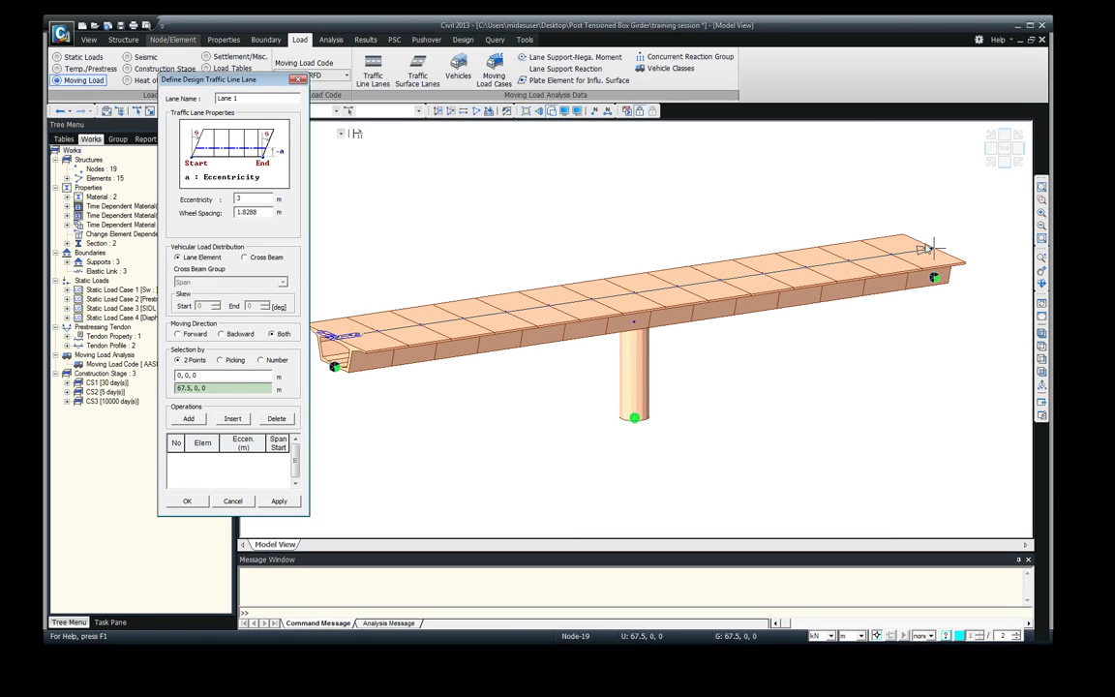
{"action": "left_click", "coordinate": [201, 418]}
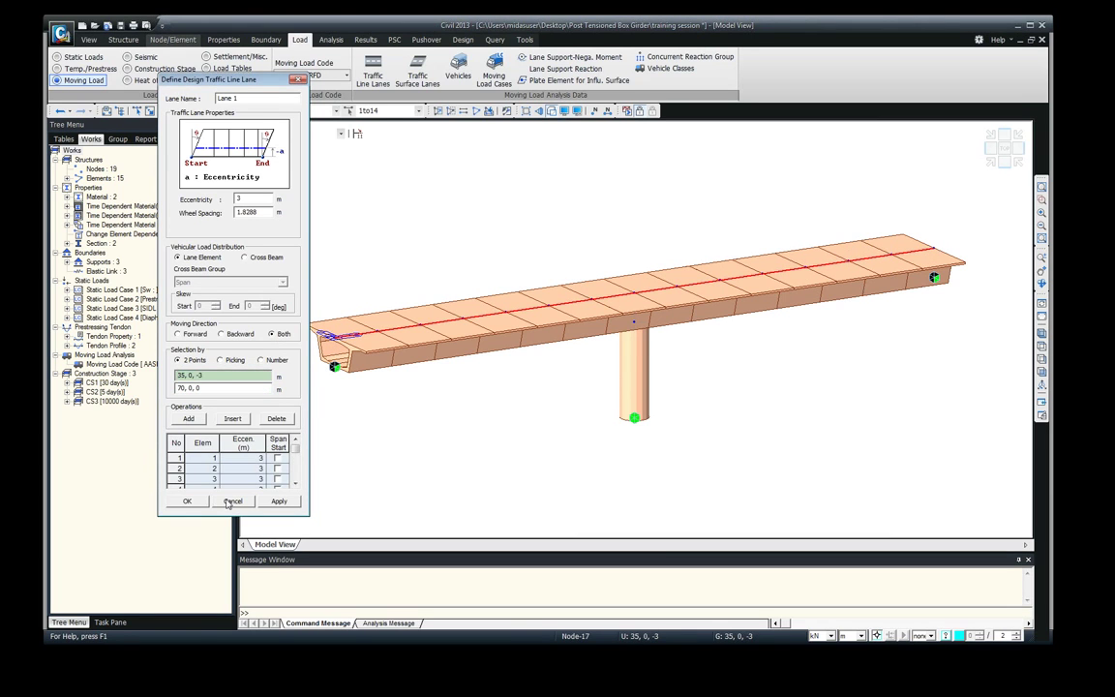
{"action": "left_click", "coordinate": [279, 501]}
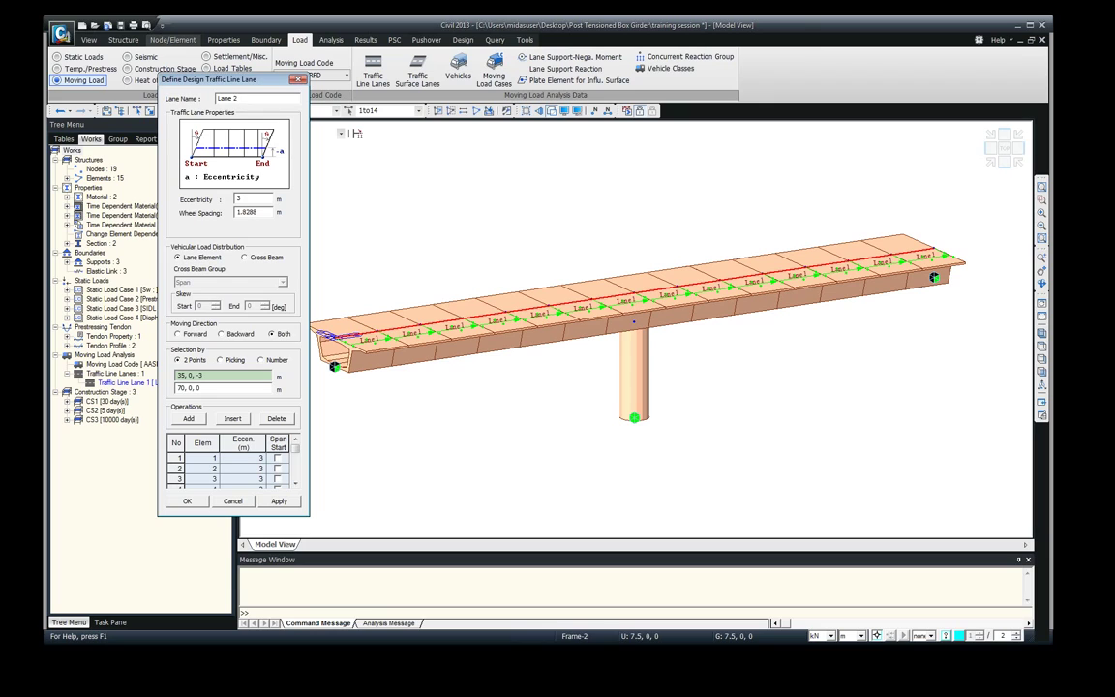
- Name the second traffic line lane Lane 2, set its eccentricity to -3 m and clear its carried-over element list
{"action": "left_click", "coordinate": [243, 199]}
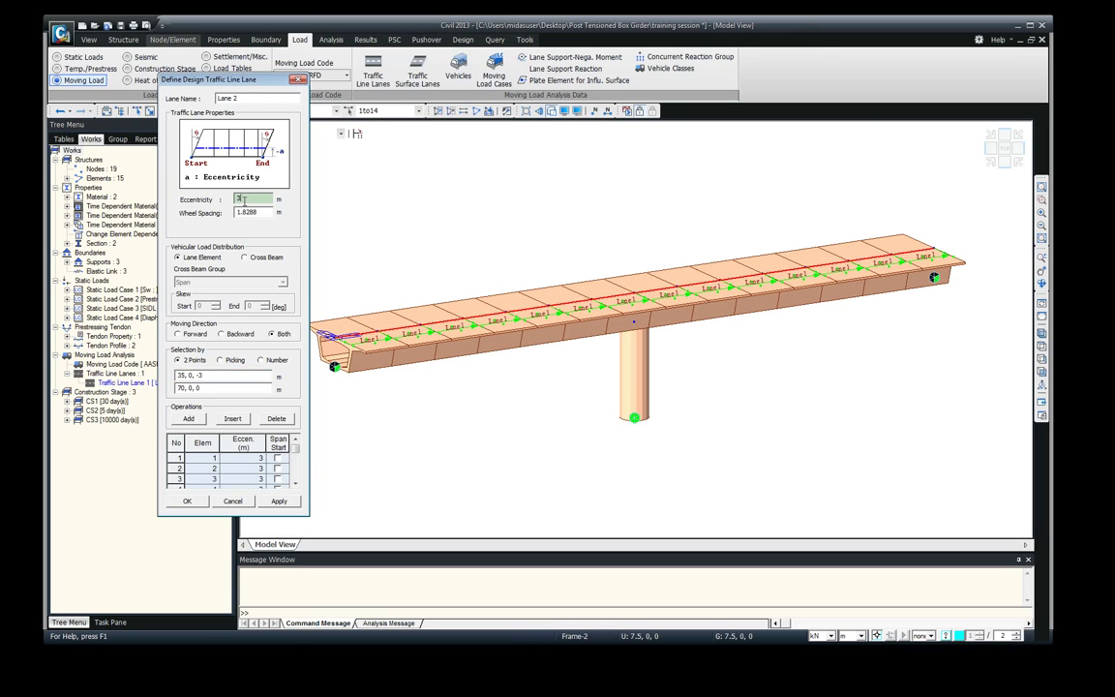
{"action": "double_click", "coordinate": [243, 199]}
{"action": "type", "text": "-3"}
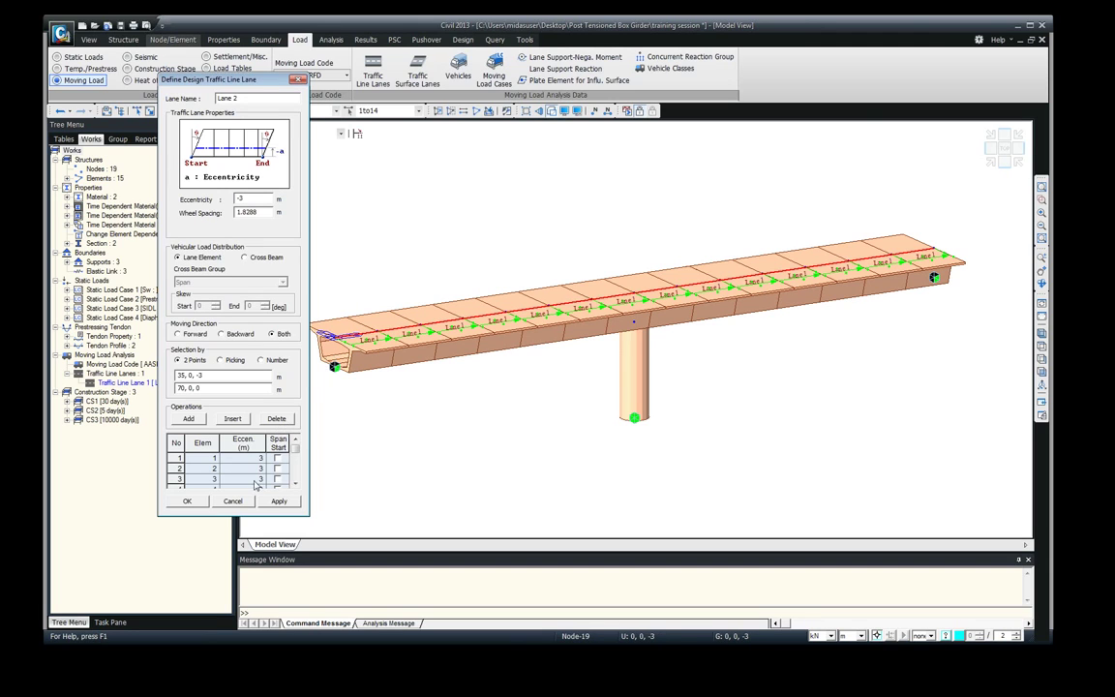
{"action": "left_click", "coordinate": [174, 444]}
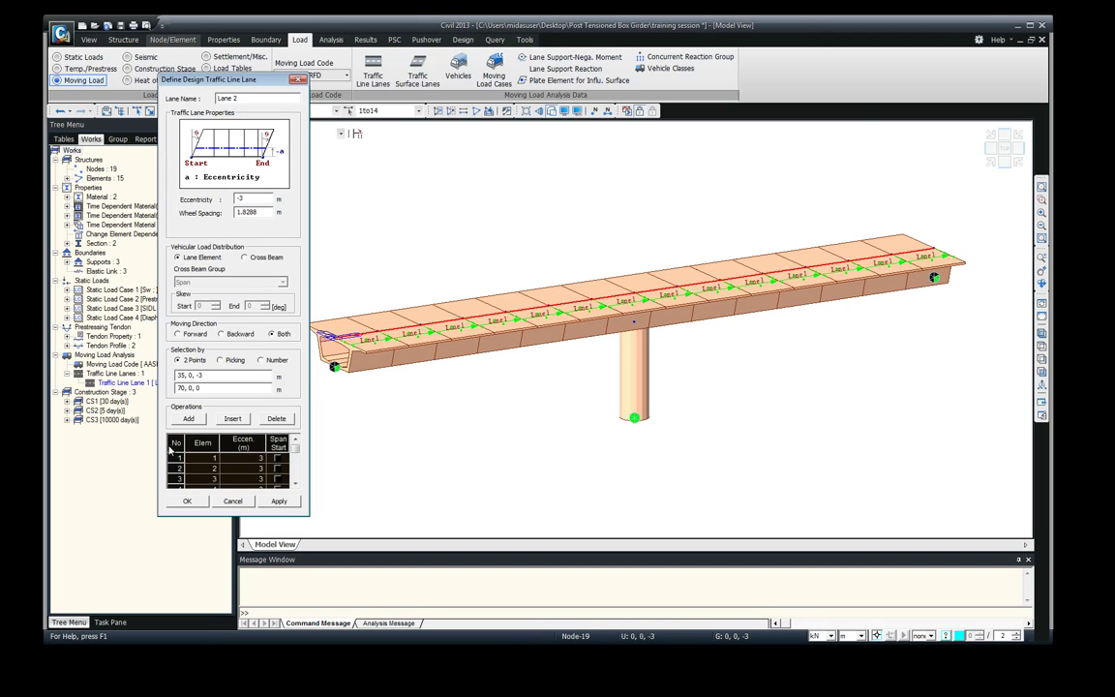
{"action": "key", "text": "Delete"}
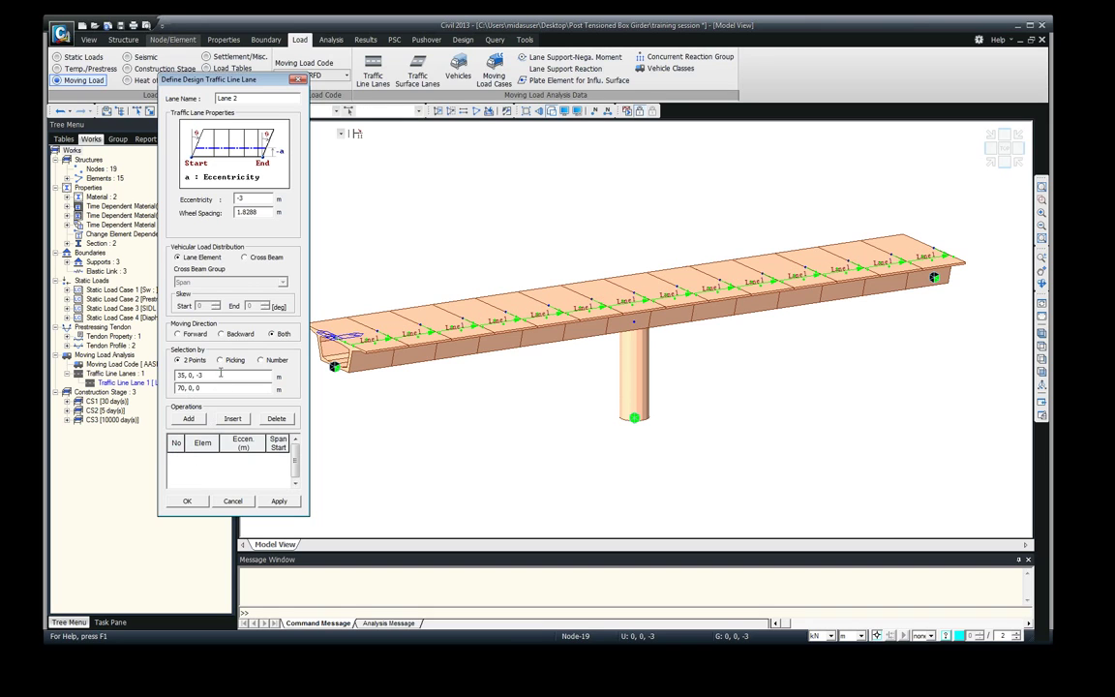
- Assign the girder elements between points 0, 0, 0 and 70, 0, 0 to Lane 2 and apply the lane
{"action": "left_click", "coordinate": [220, 375]}
{"action": "left_click", "coordinate": [334, 366]}
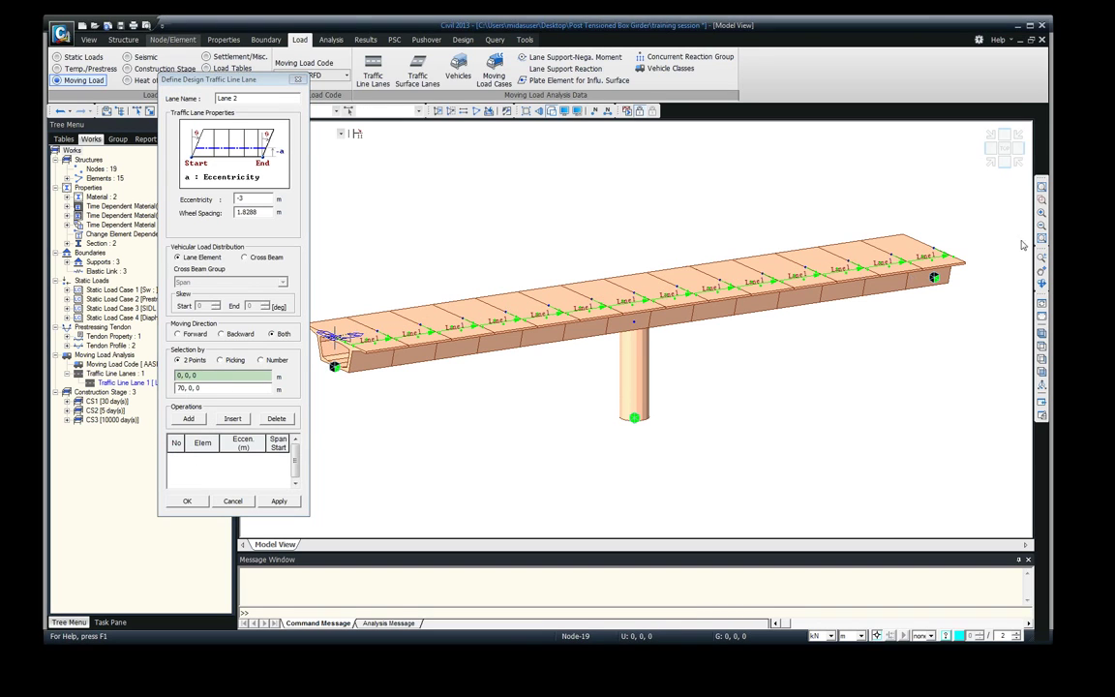
{"action": "left_click", "coordinate": [934, 278]}
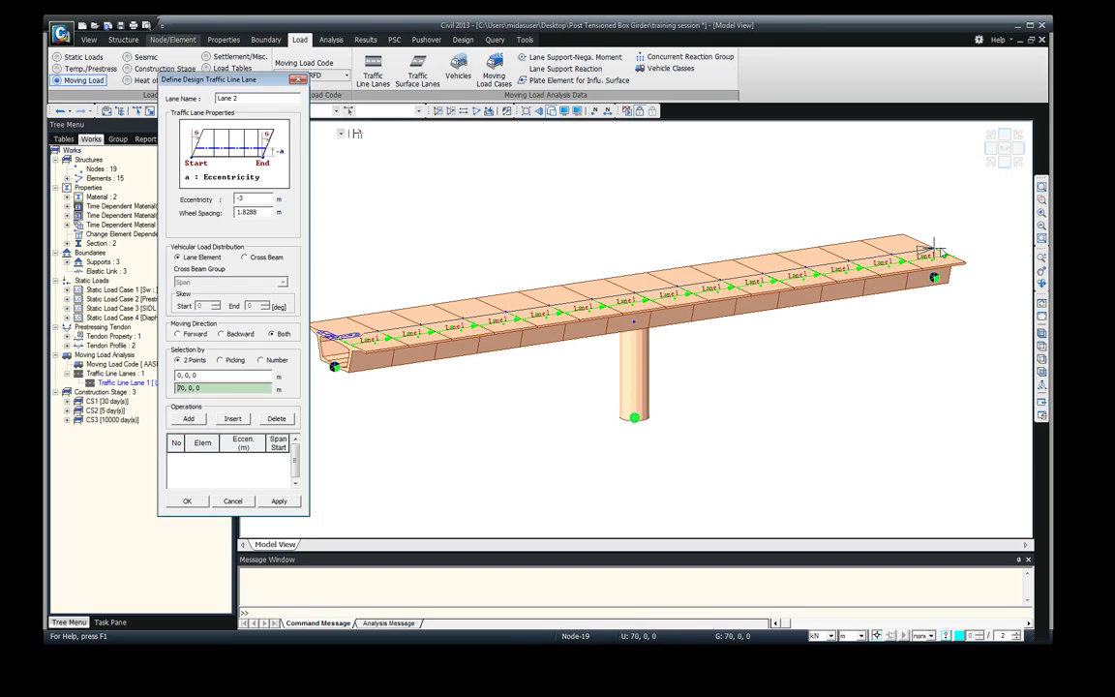
{"action": "left_click", "coordinate": [287, 503]}
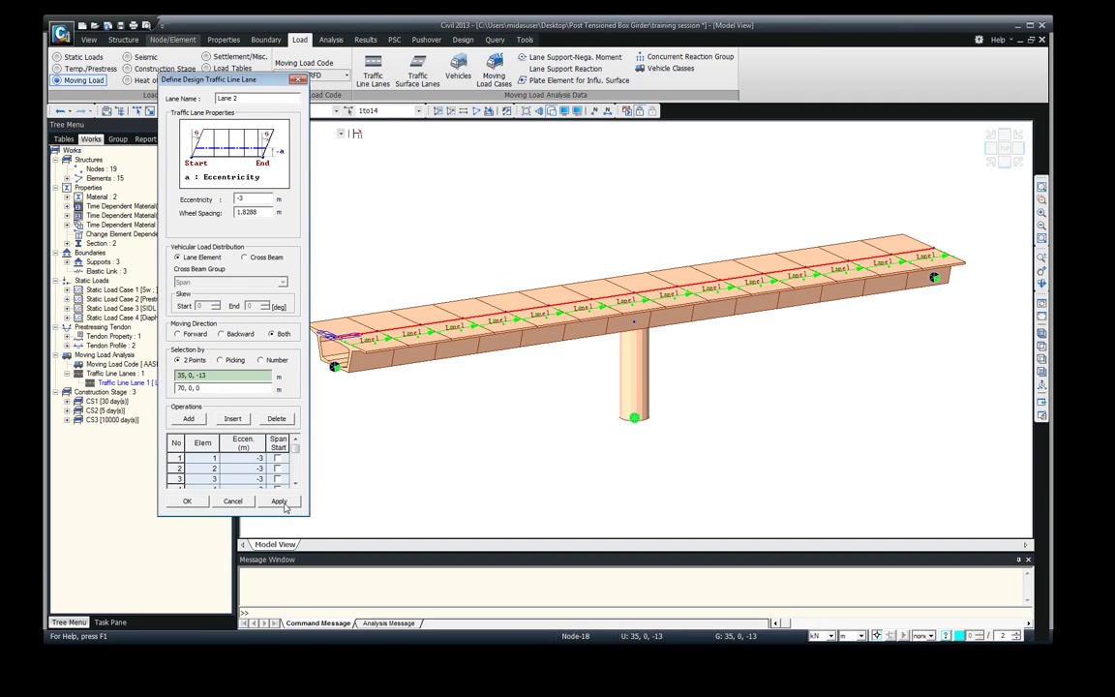
{"action": "left_click", "coordinate": [232, 501]}
- Check the definition of Lane 1 without changing it, close the traffic line lanes and save the model
{"action": "left_click", "coordinate": [178, 109]}
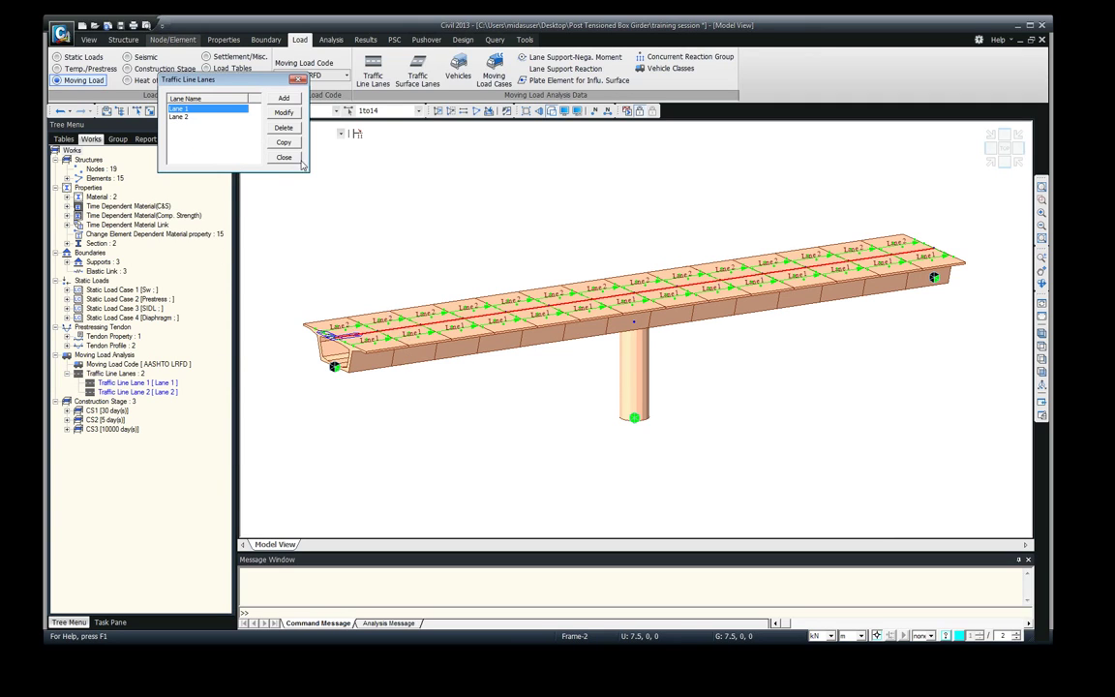
{"action": "double_click", "coordinate": [176, 108]}
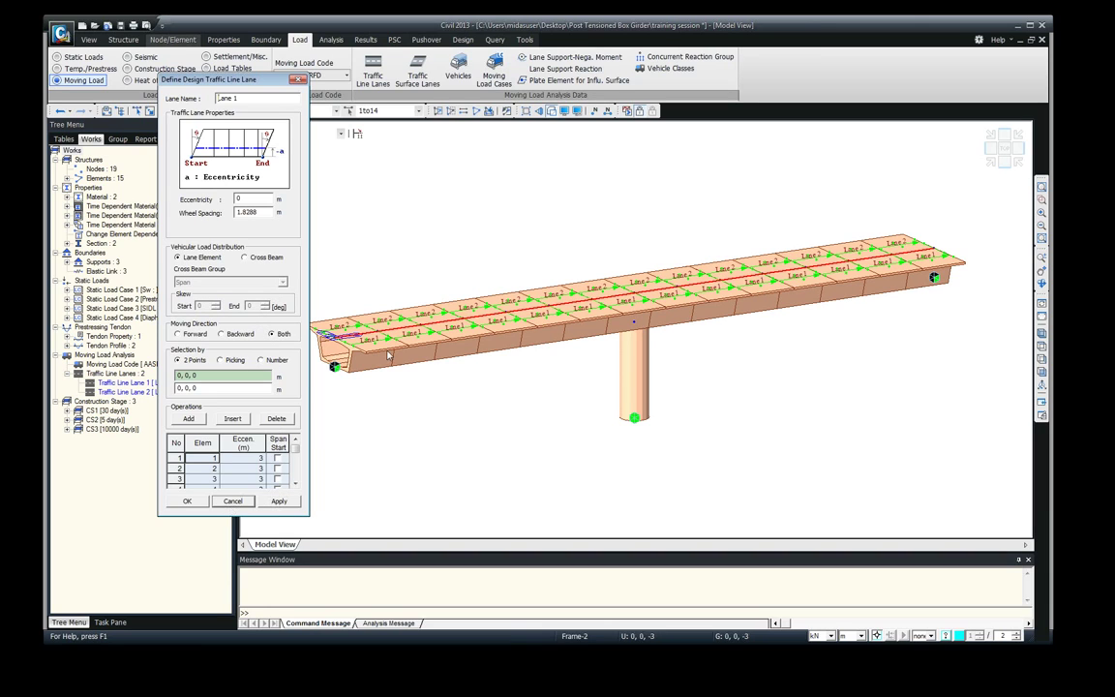
{"action": "left_click", "coordinate": [232, 503]}
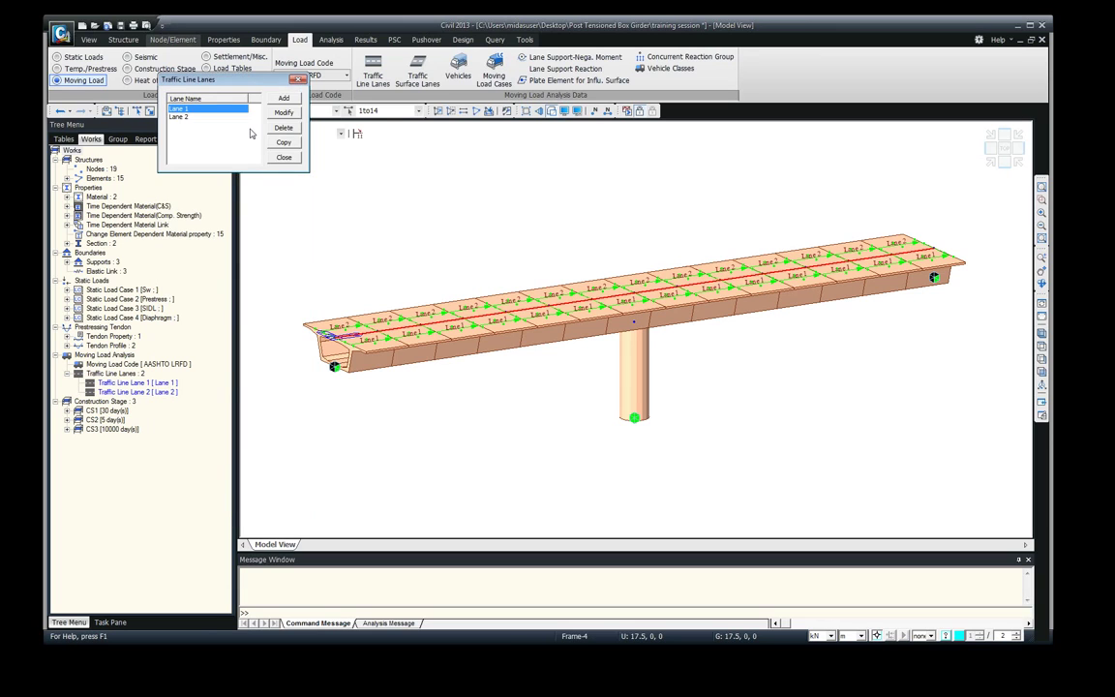
{"action": "left_click", "coordinate": [298, 80]}
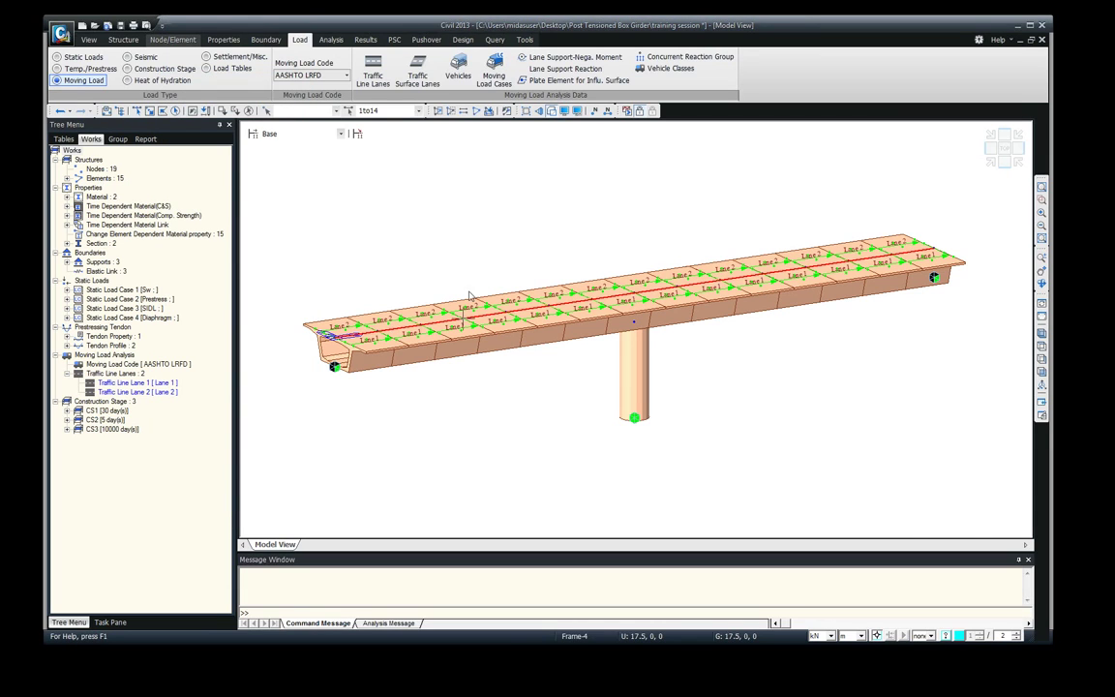
{"action": "key", "text": "ctrl+s"}
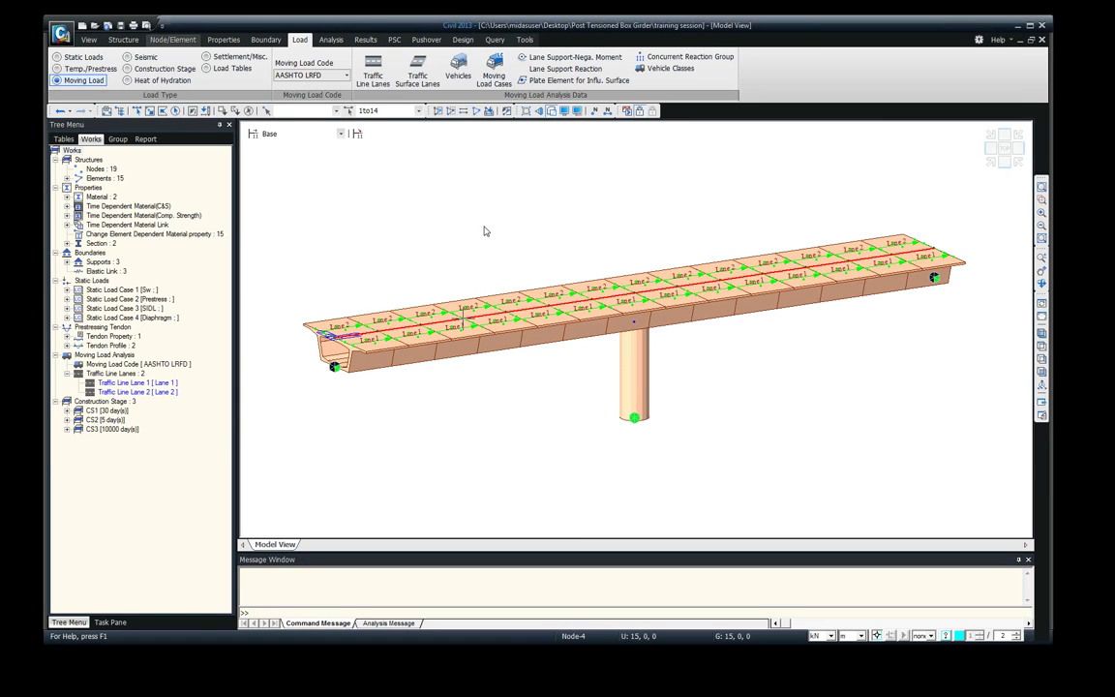
{"action": "left_click", "coordinate": [626, 111]}
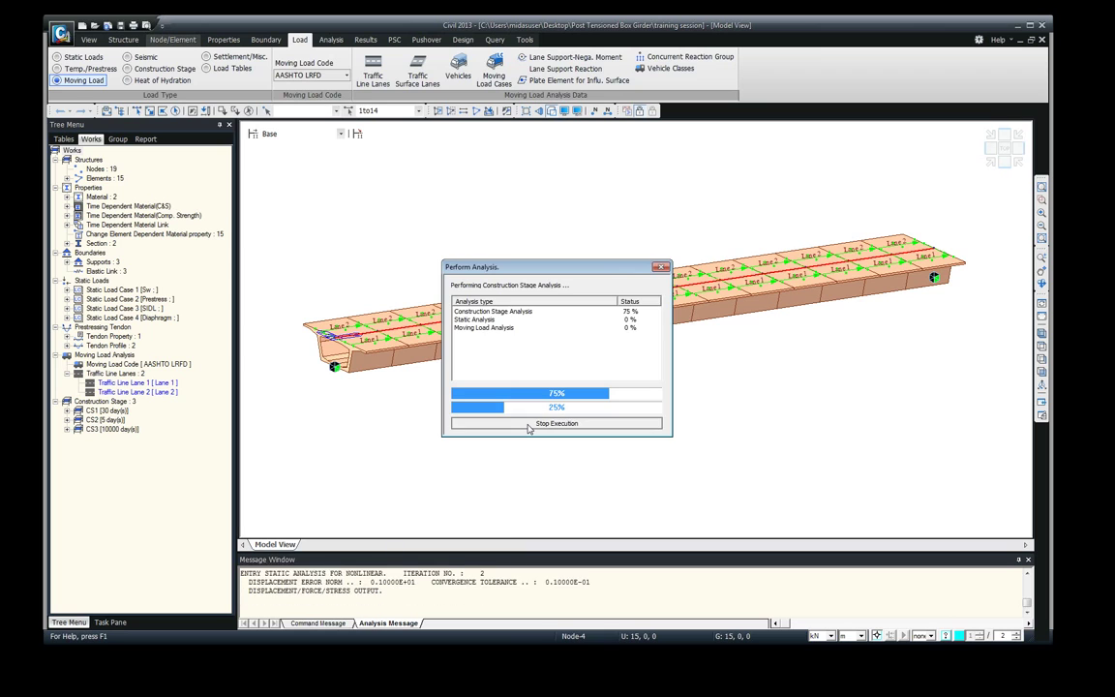
{"action": "left_click", "coordinate": [529, 428]}
{"action": "left_click", "coordinate": [661, 379]}
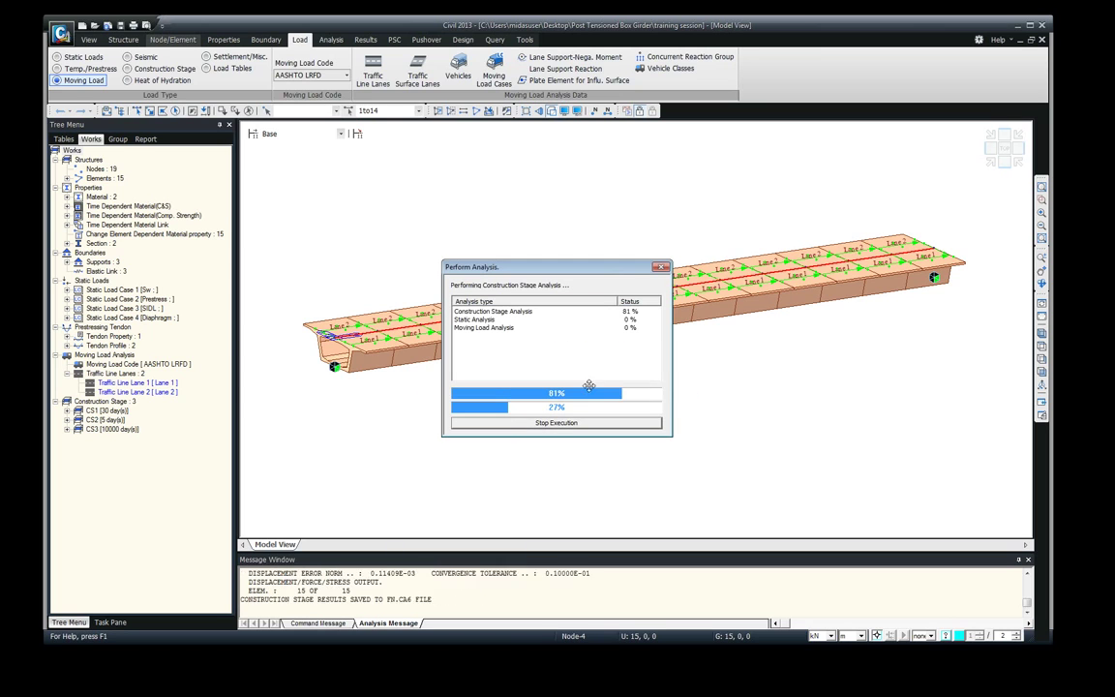
{"action": "left_click", "coordinate": [556, 421]}
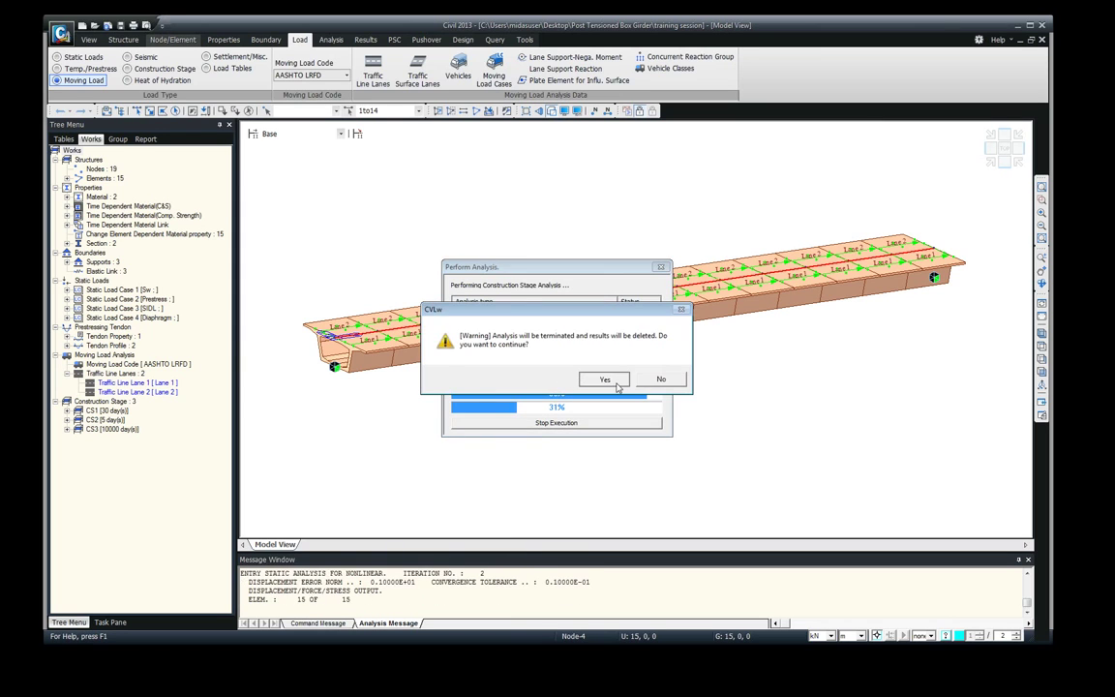
{"action": "left_click", "coordinate": [604, 378]}
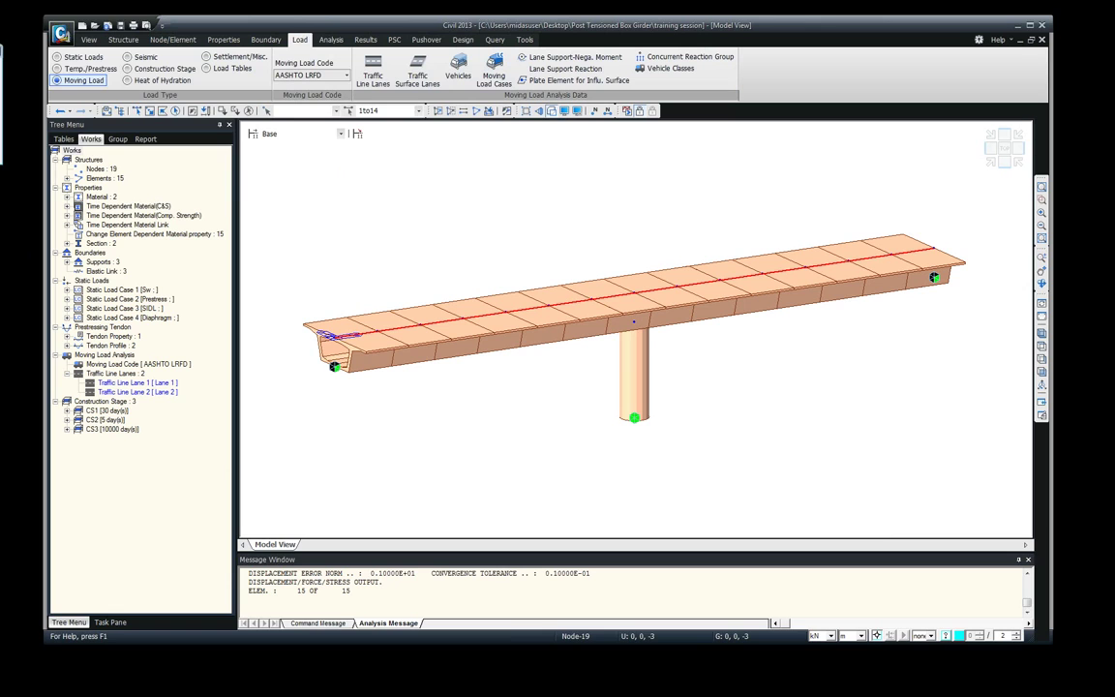
- Add the standard AASHTO LRFD vehicle HL-93TRK with a dynamic load allowance of 33%
{"action": "left_click", "coordinate": [457, 69]}
{"action": "left_click_drag", "start_coordinate": [145, 90], "coordinate": [411, 110]}
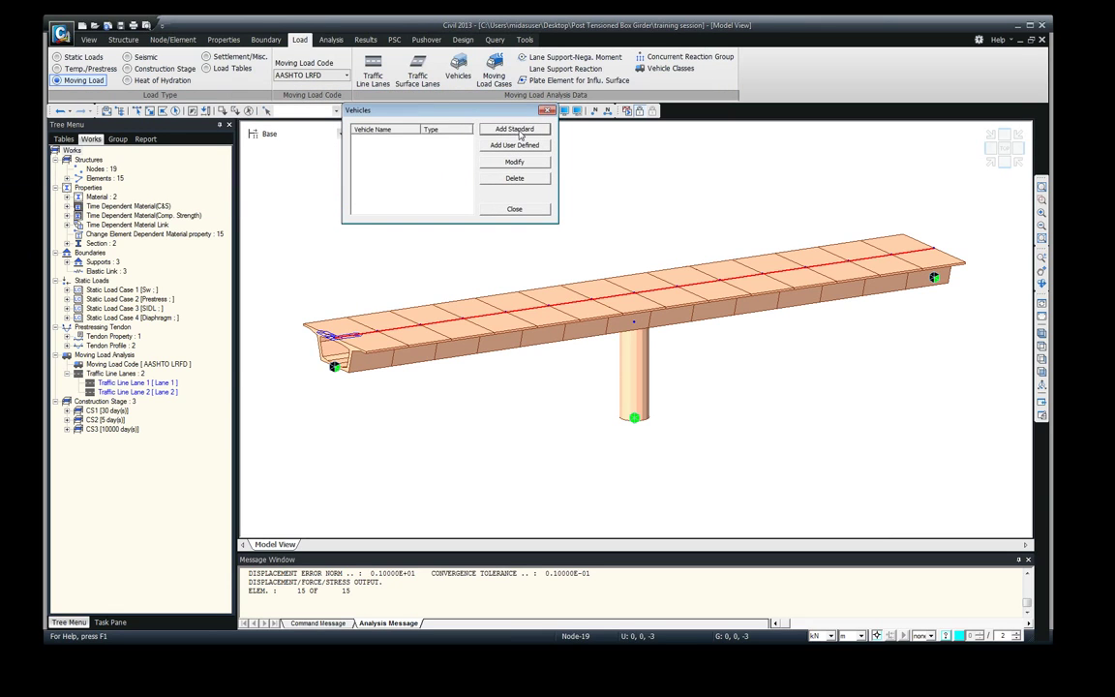
{"action": "left_click", "coordinate": [515, 129]}
{"action": "left_click_drag", "start_coordinate": [422, 15], "coordinate": [475, 112]}
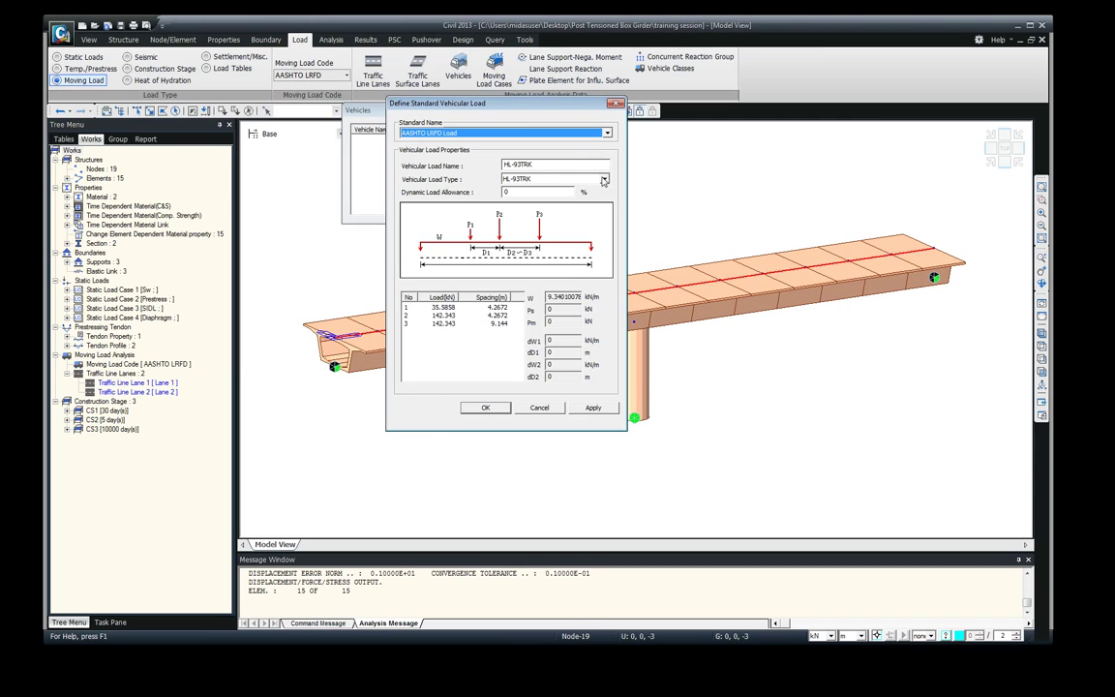
{"action": "key", "text": "Tab"}
{"action": "key", "text": "Tab"}
{"action": "key", "text": "Tab"}
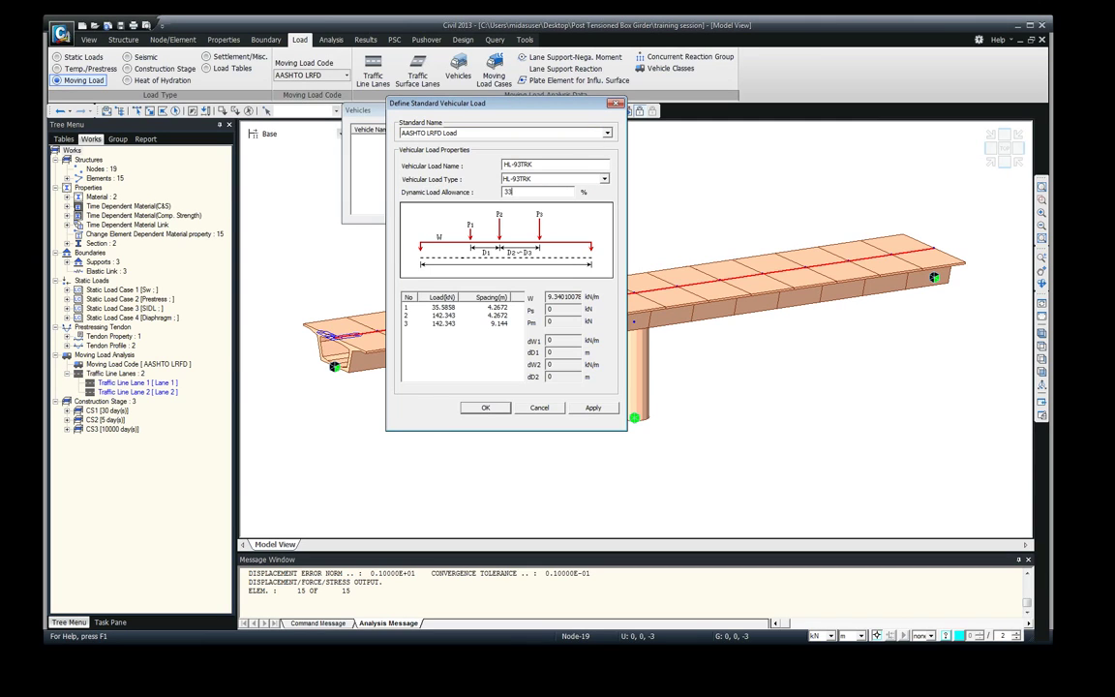
{"action": "left_click", "coordinate": [487, 408]}
- Add the standard AASHTO LRFD vehicle HL-93TDM and finish the vehicle definitions
{"action": "left_click", "coordinate": [511, 127]}
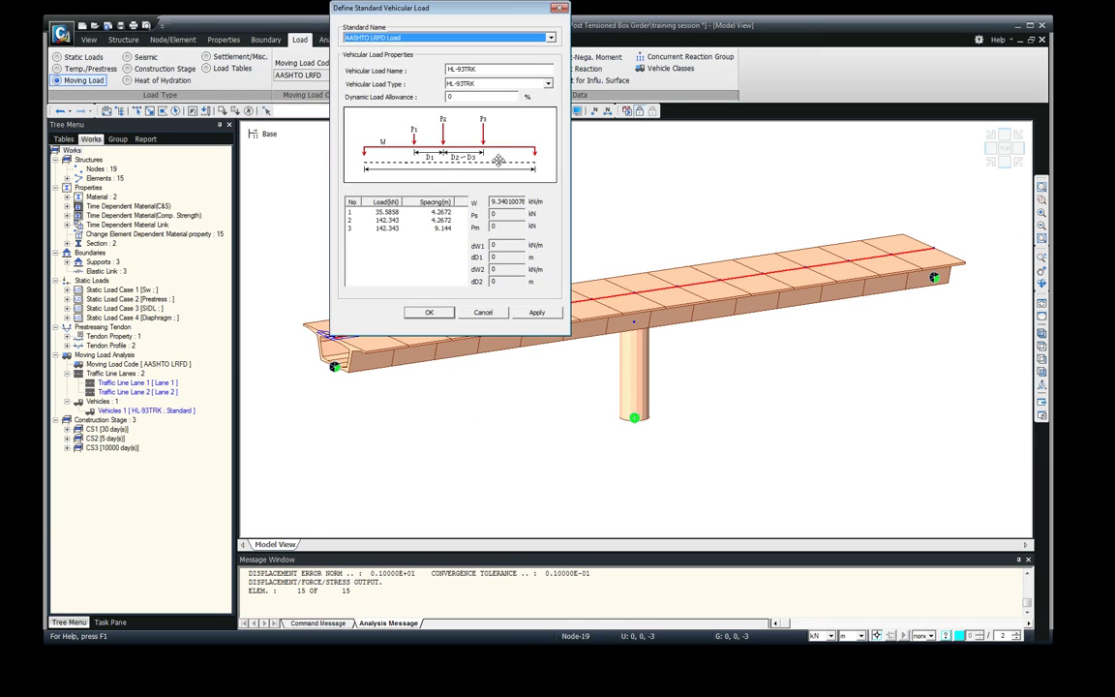
{"action": "left_click", "coordinate": [546, 84]}
{"action": "left_click", "coordinate": [455, 97]}
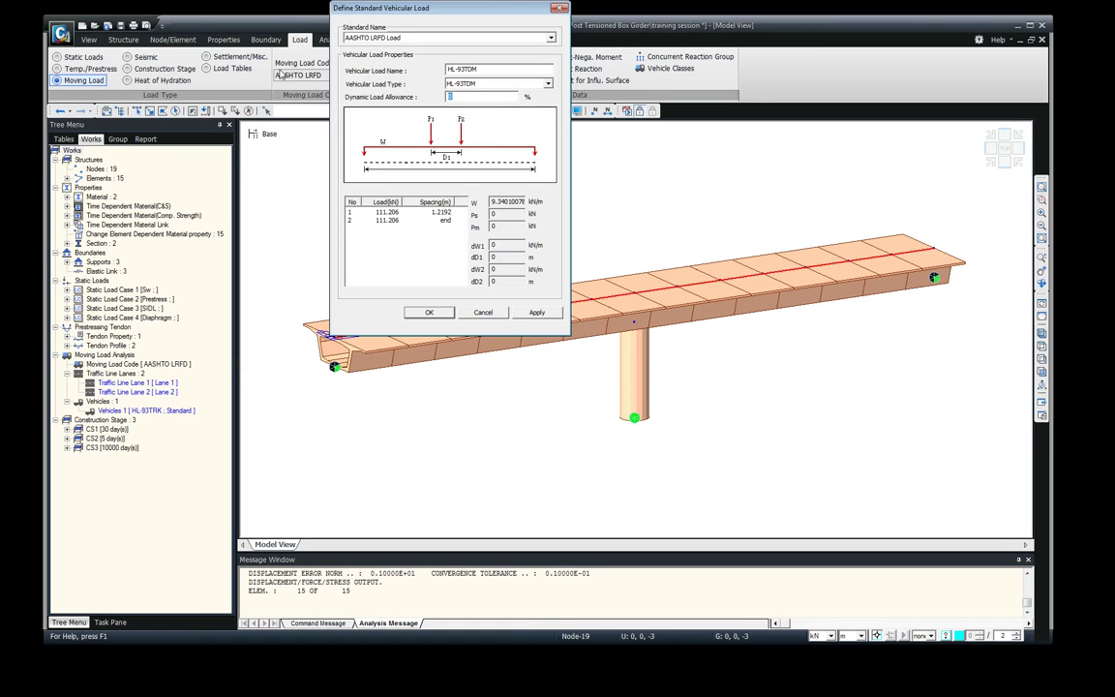
{"action": "left_click", "coordinate": [430, 312]}
{"action": "left_click", "coordinate": [513, 209]}
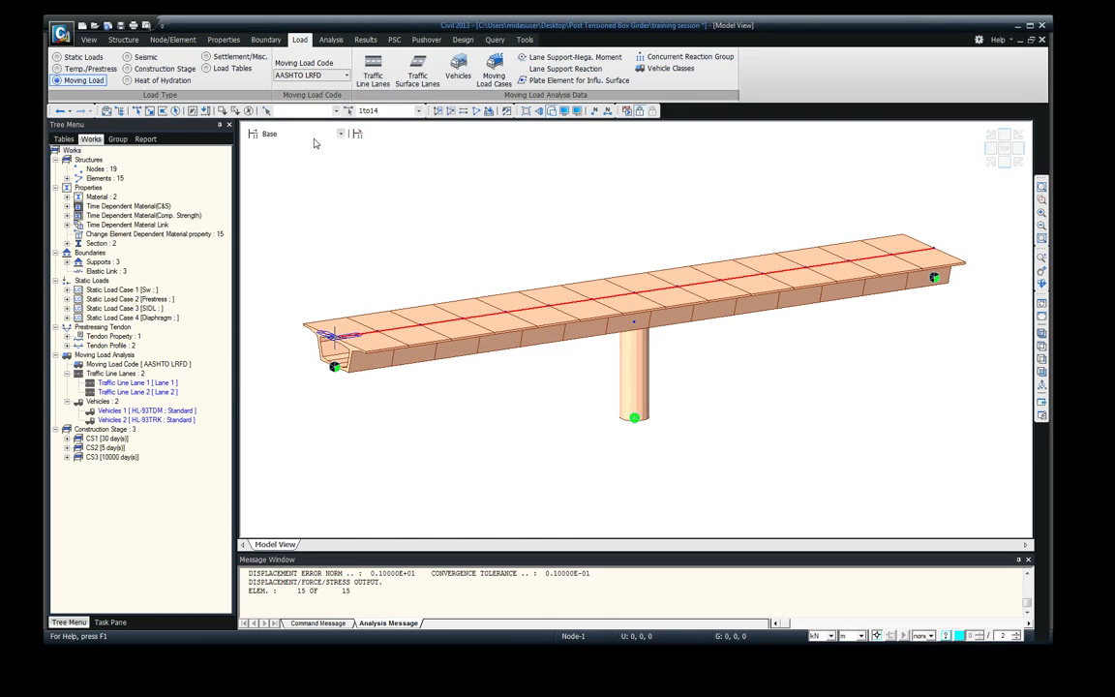
- Create a new moving load case named MLC1
{"action": "left_click", "coordinate": [495, 64]}
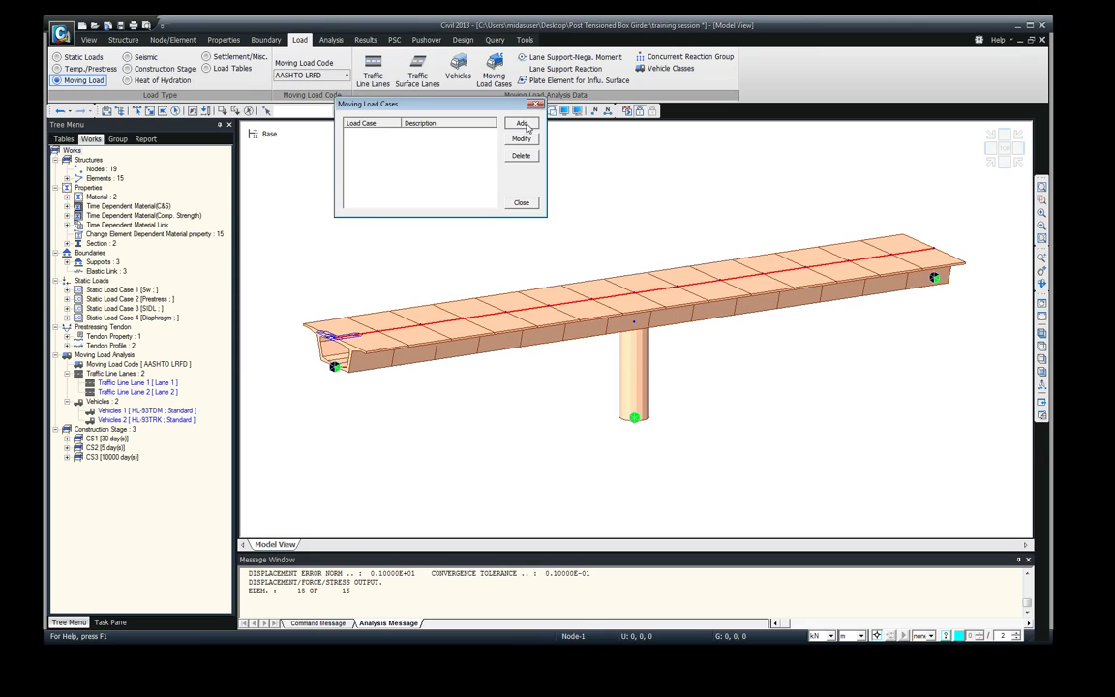
{"action": "left_click", "coordinate": [522, 124]}
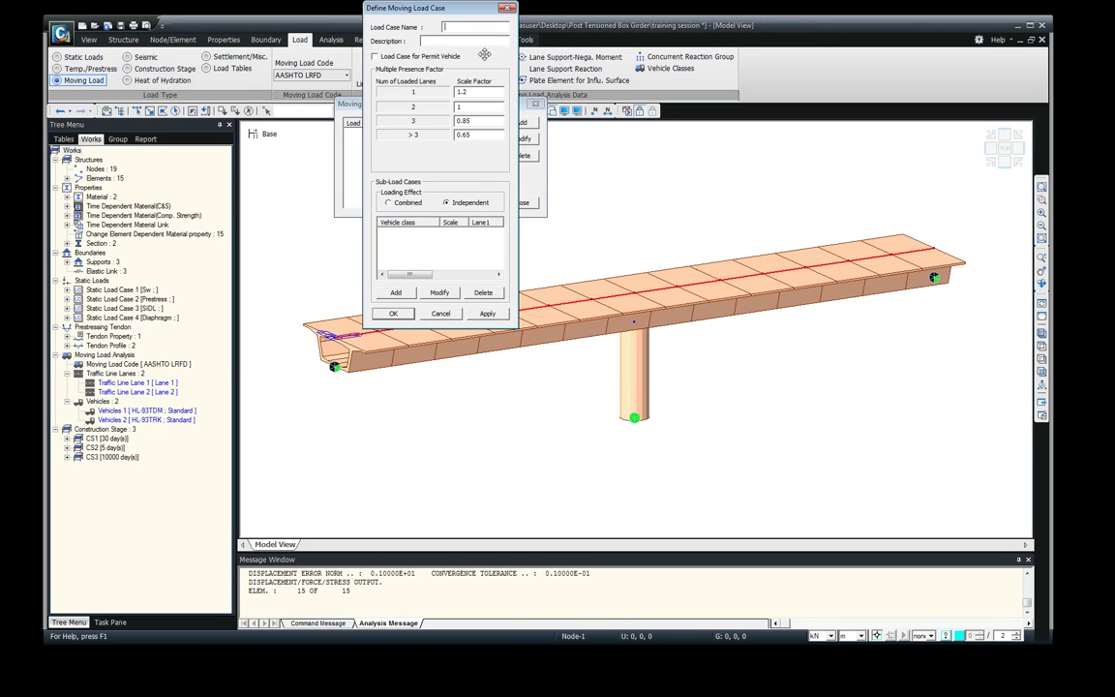
{"action": "type", "text": "MLC1"}
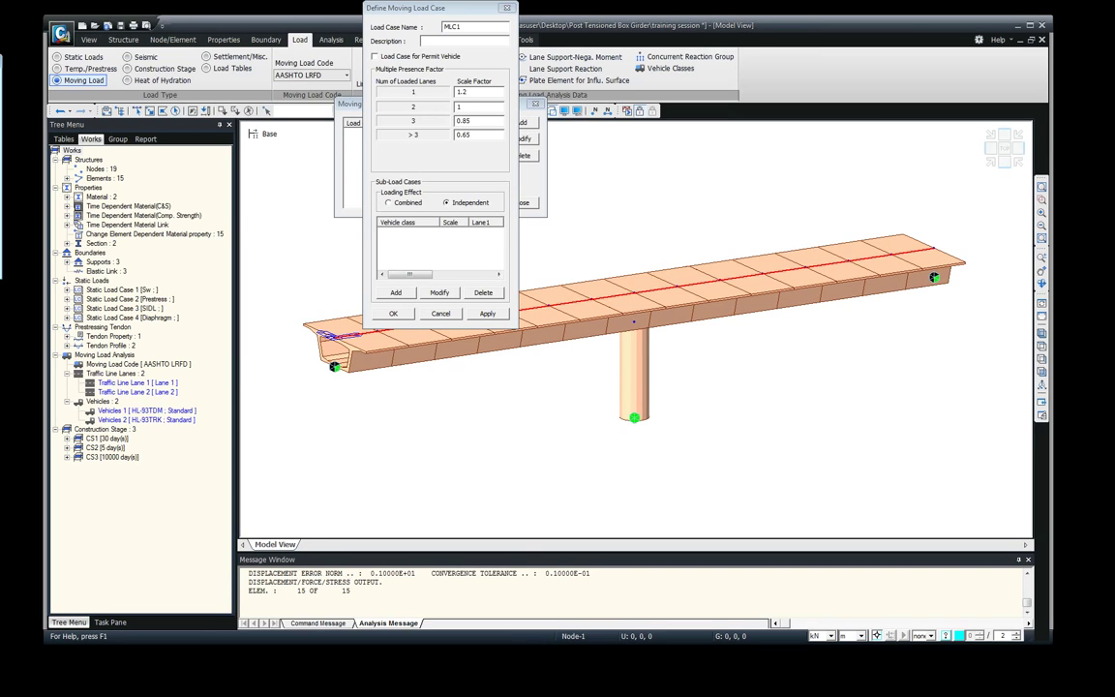
- Add a sub-load case to MLC1 for vehicle class VL:HL-93TRK with 1 to 2 loaded lanes, assigned to Lane 1 and Lane 2
{"action": "left_click", "coordinate": [396, 293]}
{"action": "left_click_drag", "start_coordinate": [629, 109], "coordinate": [590, 77]}
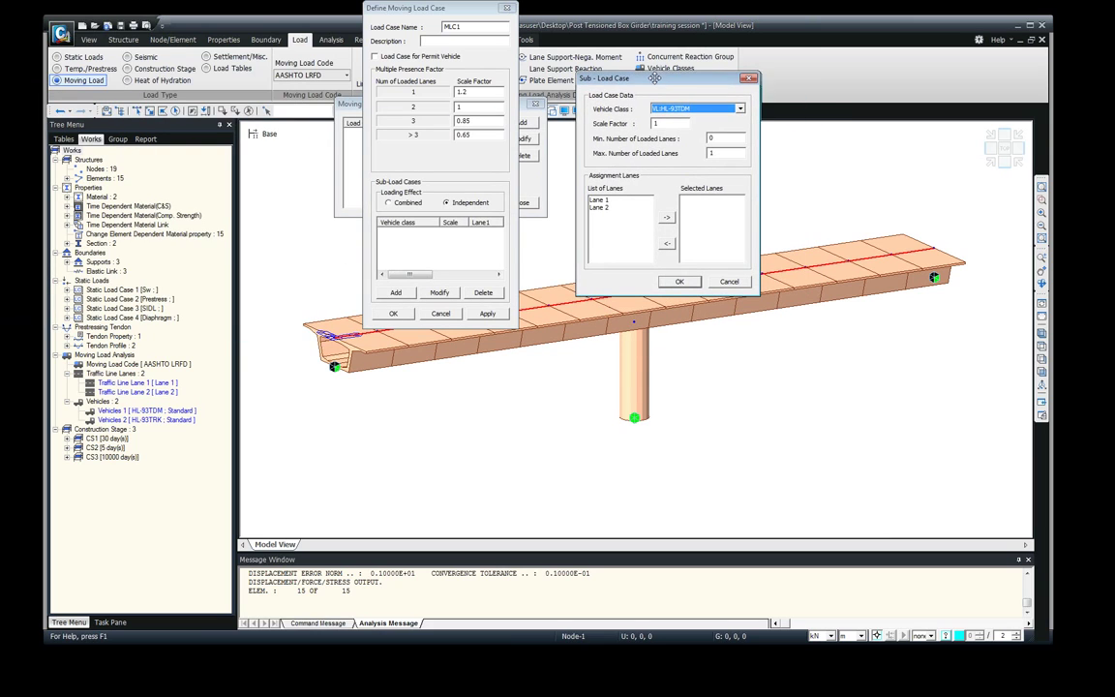
{"action": "left_click", "coordinate": [738, 109]}
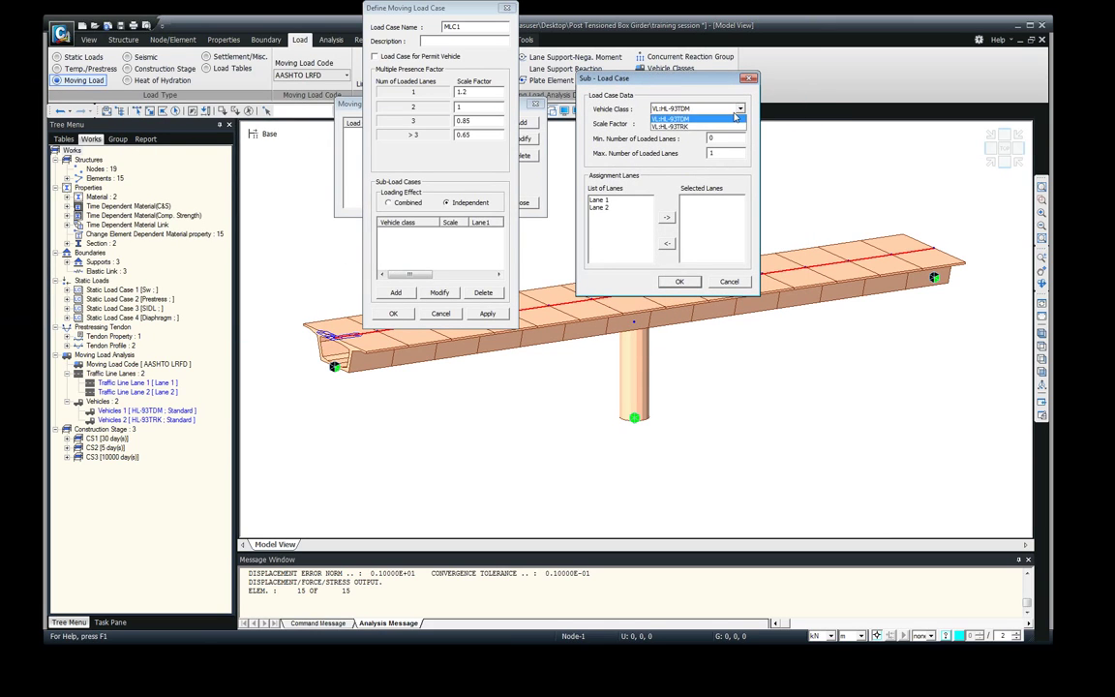
{"action": "left_click", "coordinate": [666, 127]}
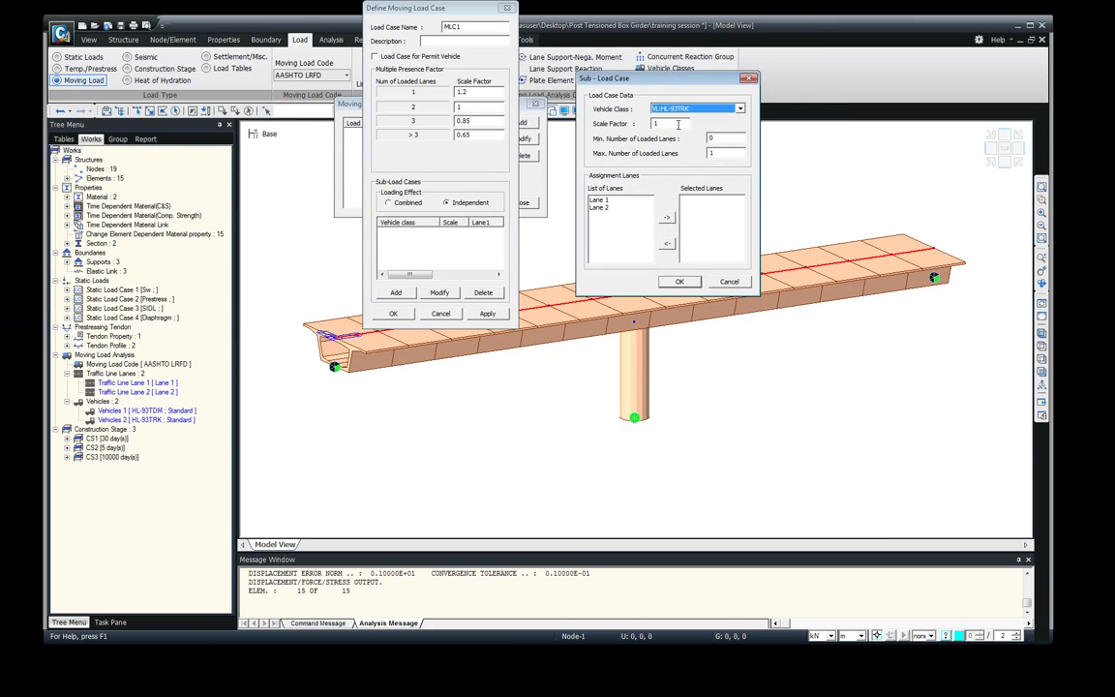
{"action": "double_click", "coordinate": [716, 141]}
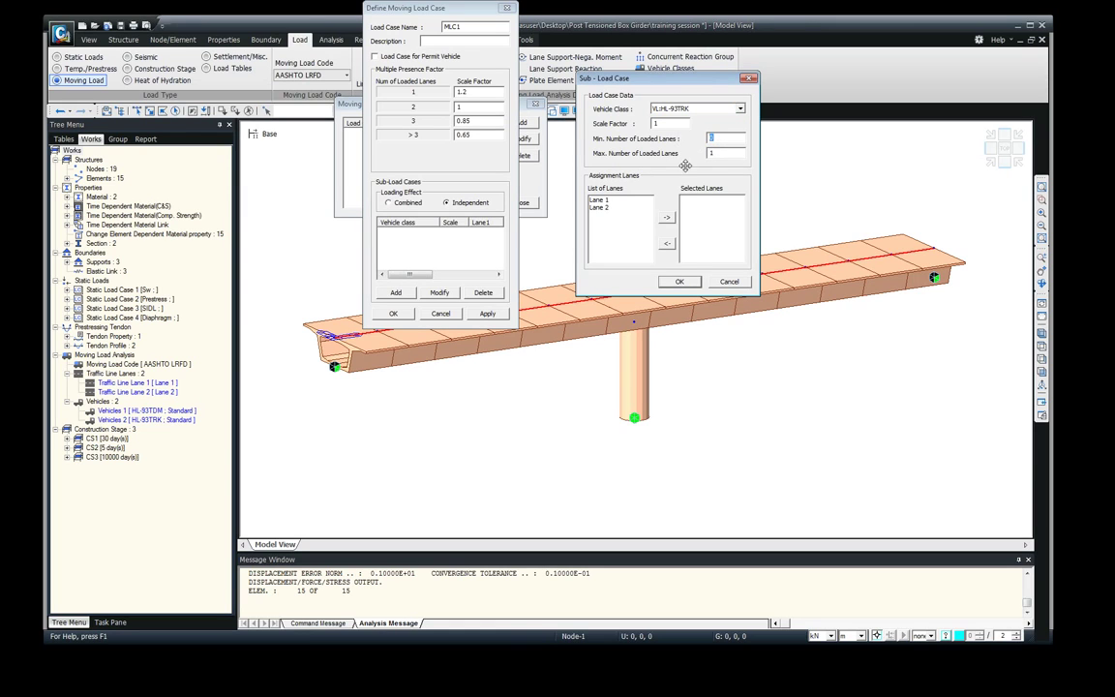
{"action": "key", "text": "Tab"}
{"action": "type", "text": "2"}
{"action": "left_click", "coordinate": [598, 200]}
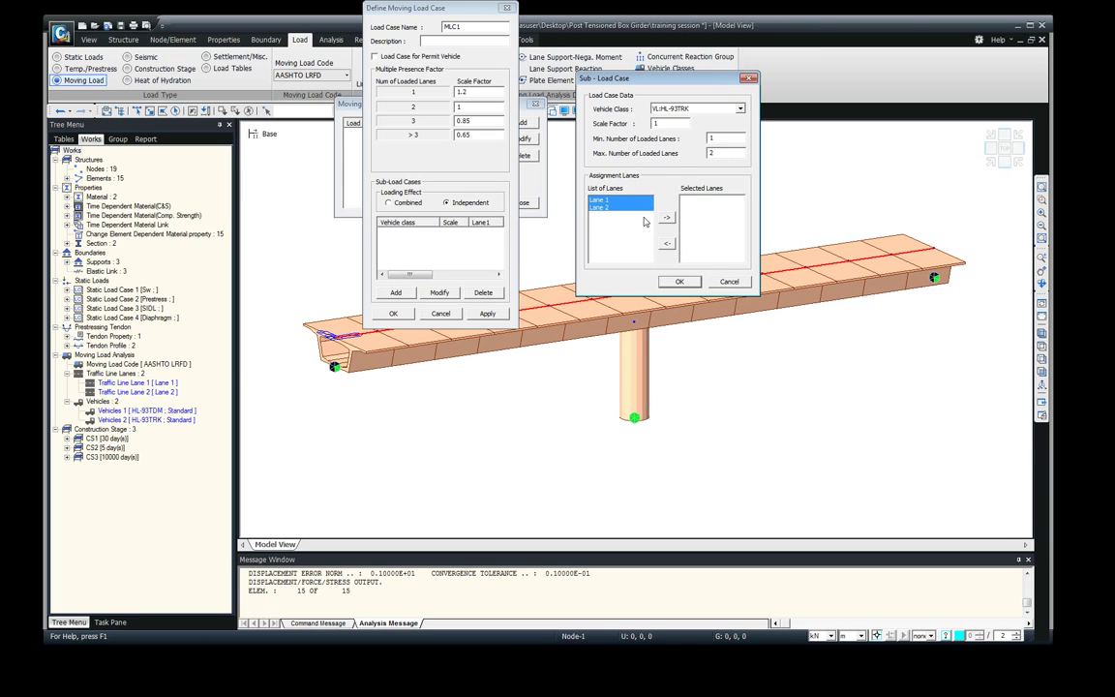
{"action": "left_click", "coordinate": [600, 206], "text": "shift"}
{"action": "left_click", "coordinate": [666, 220]}
{"action": "key", "text": "Return"}
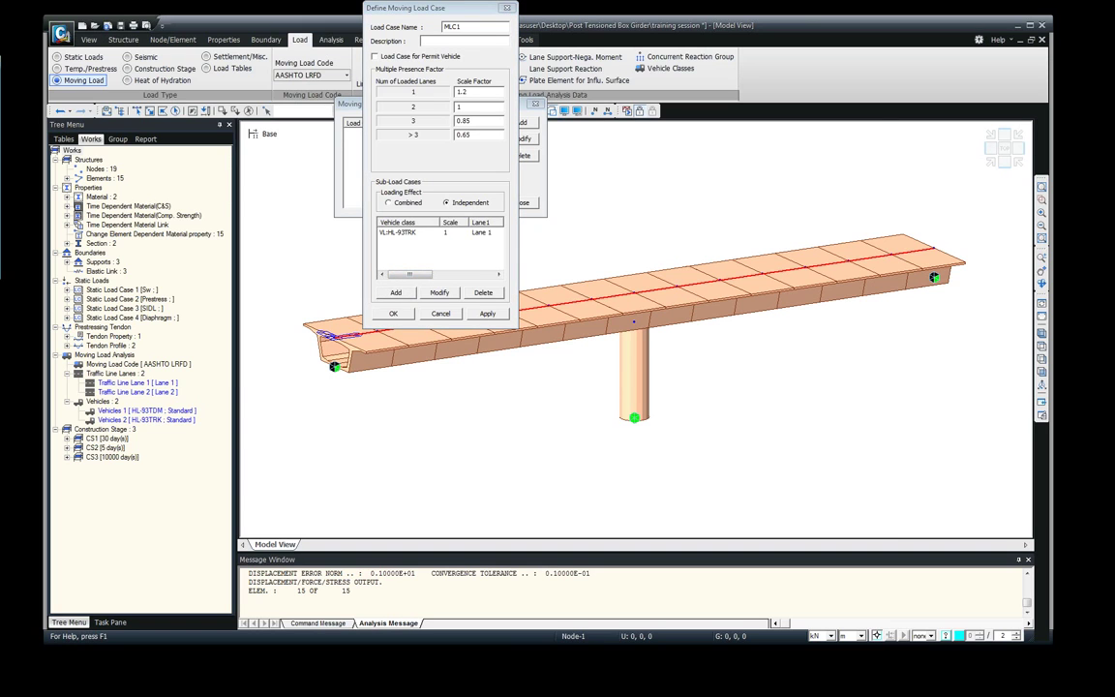
- Add a second sub-load case for VL:HL-93TDM with 1 to 2 loaded lanes, assigned to Lane 1 and Lane 2
{"action": "left_click", "coordinate": [395, 293]}
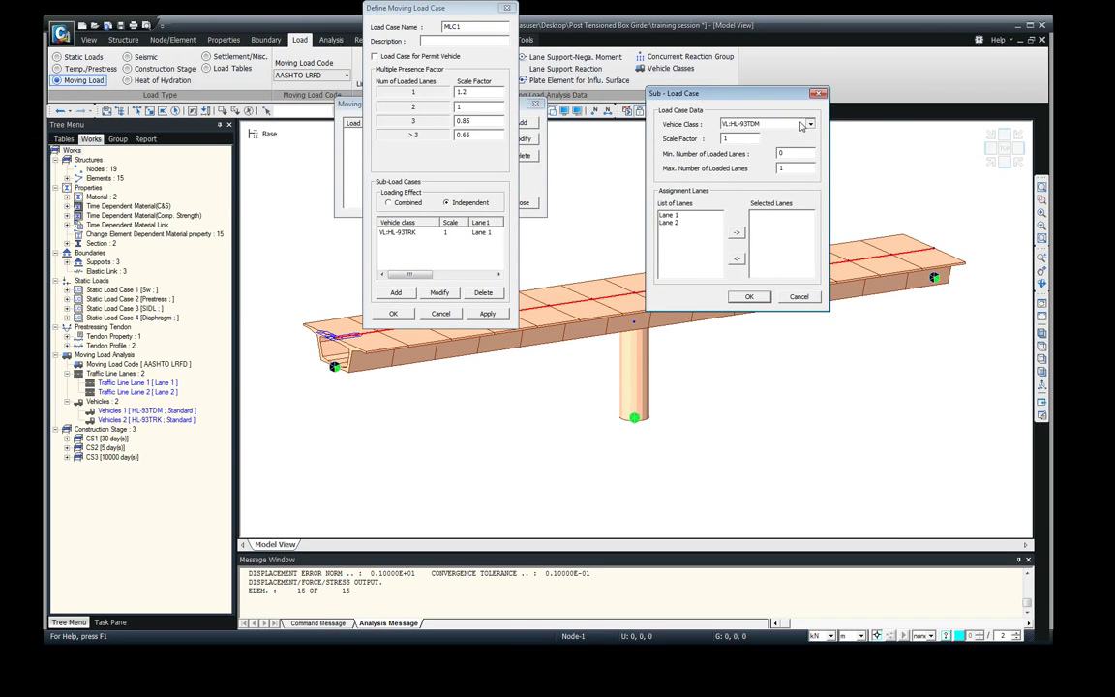
{"action": "left_click", "coordinate": [804, 125]}
{"action": "left_click", "coordinate": [801, 132]}
{"action": "key", "text": "Tab"}
{"action": "key", "text": "Tab"}
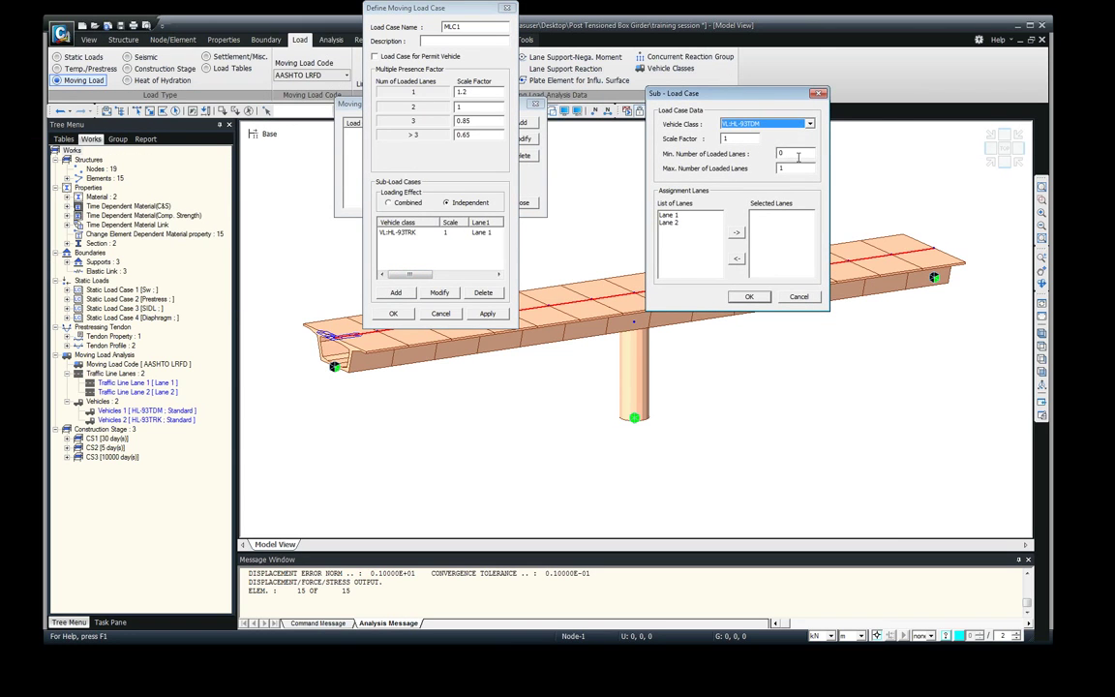
{"action": "type", "text": "1"}
{"action": "key", "text": "Tab"}
{"action": "type", "text": "2"}
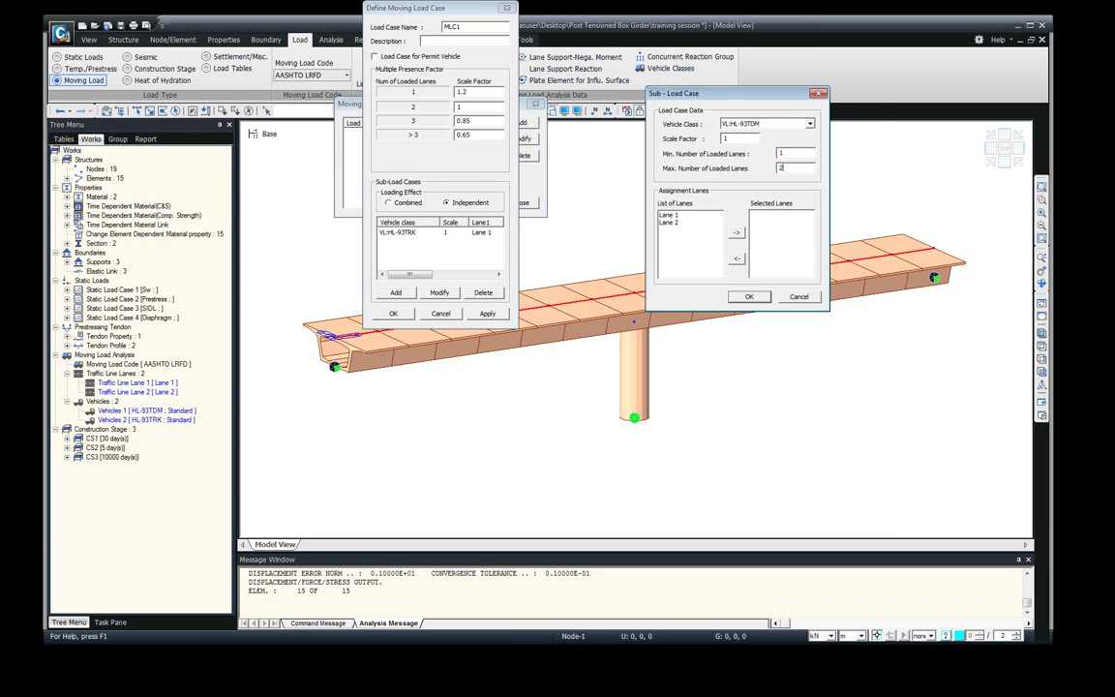
{"action": "left_click_drag", "start_coordinate": [668, 214], "coordinate": [668, 223]}
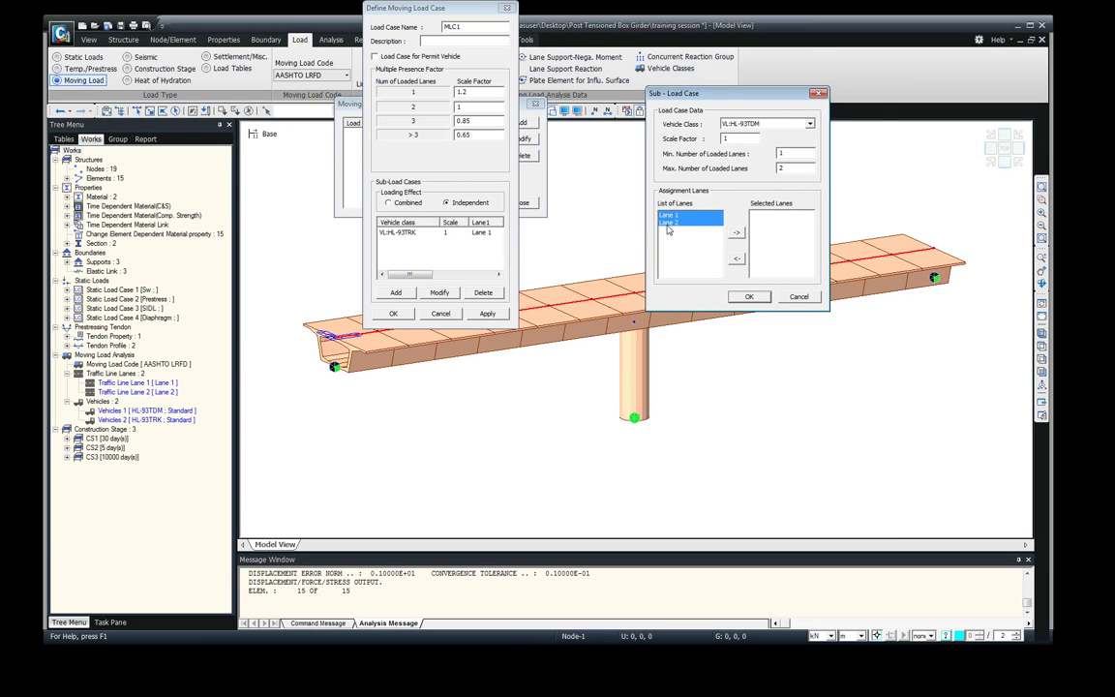
{"action": "left_click", "coordinate": [736, 232]}
{"action": "left_click", "coordinate": [751, 297]}
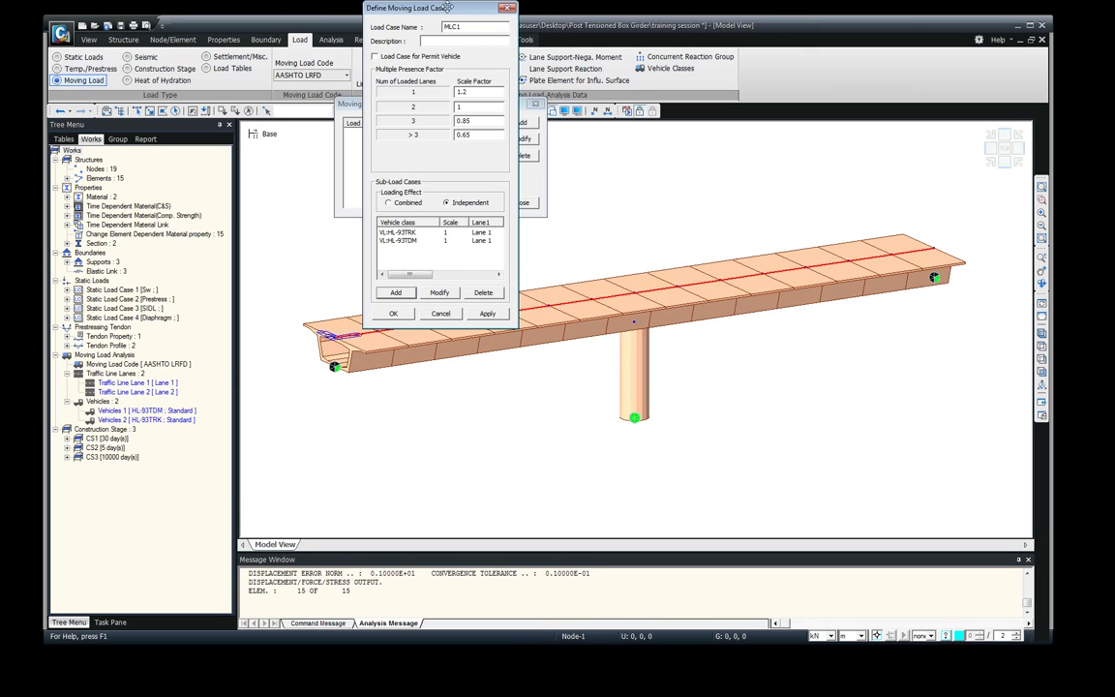
- Set the sub-load cases' loading effect to Independent, confirm MLC1 and finish the moving load case definitions
{"action": "left_click_drag", "start_coordinate": [400, 5], "coordinate": [195, 47]}
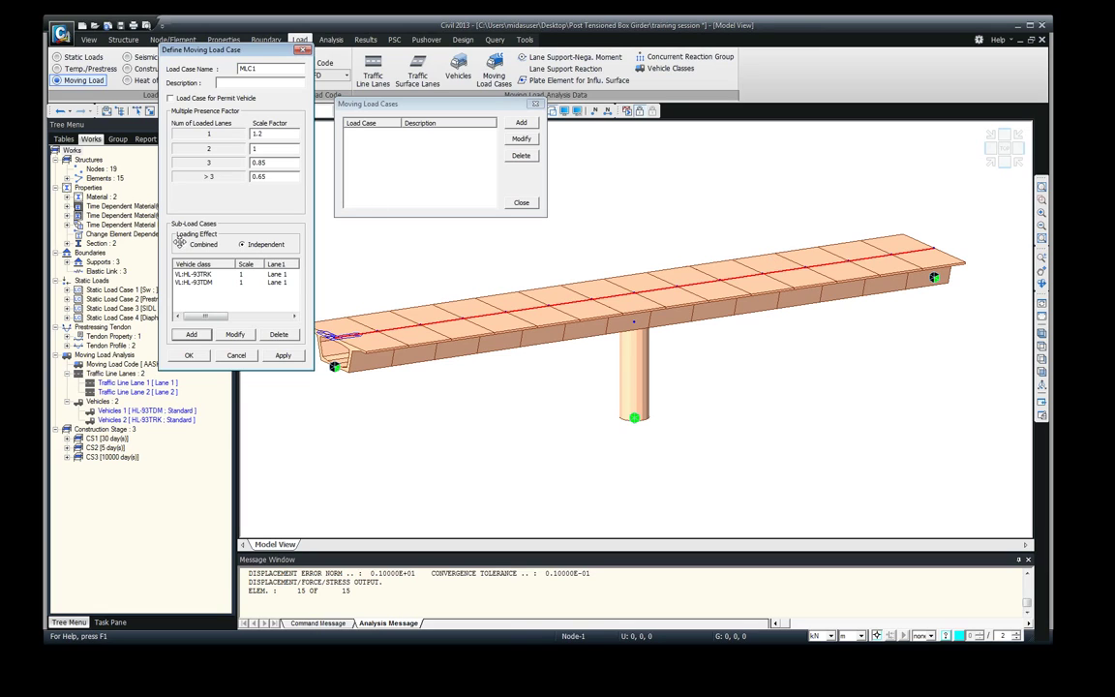
{"action": "left_click", "coordinate": [193, 245]}
{"action": "left_click", "coordinate": [264, 246]}
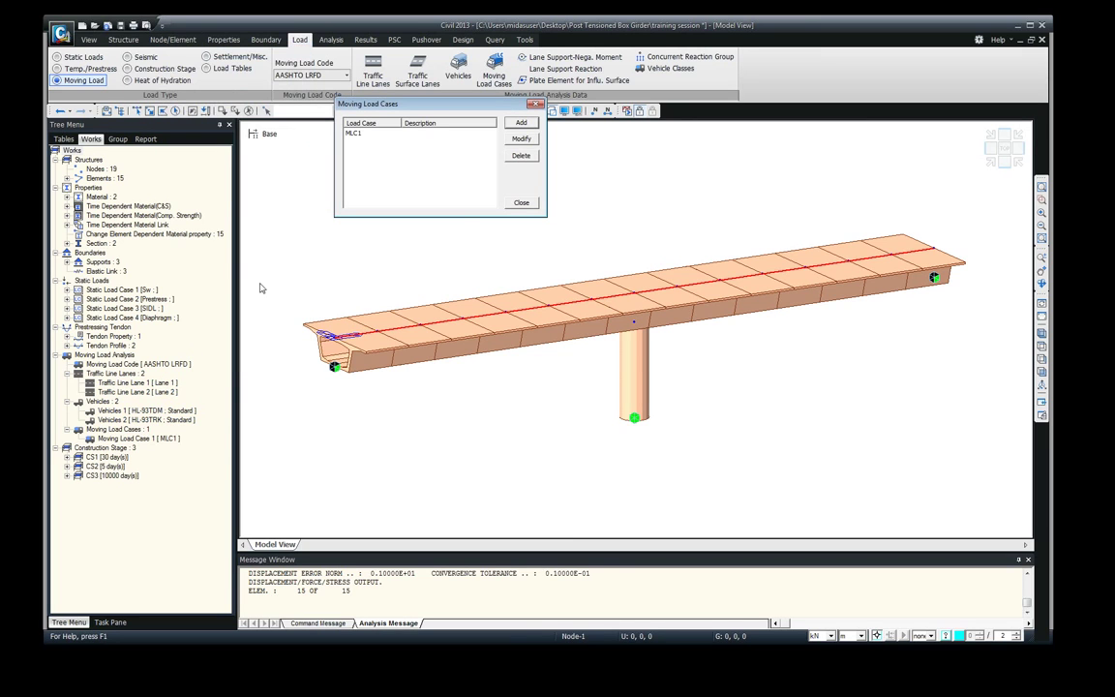
{"action": "left_click", "coordinate": [521, 203]}
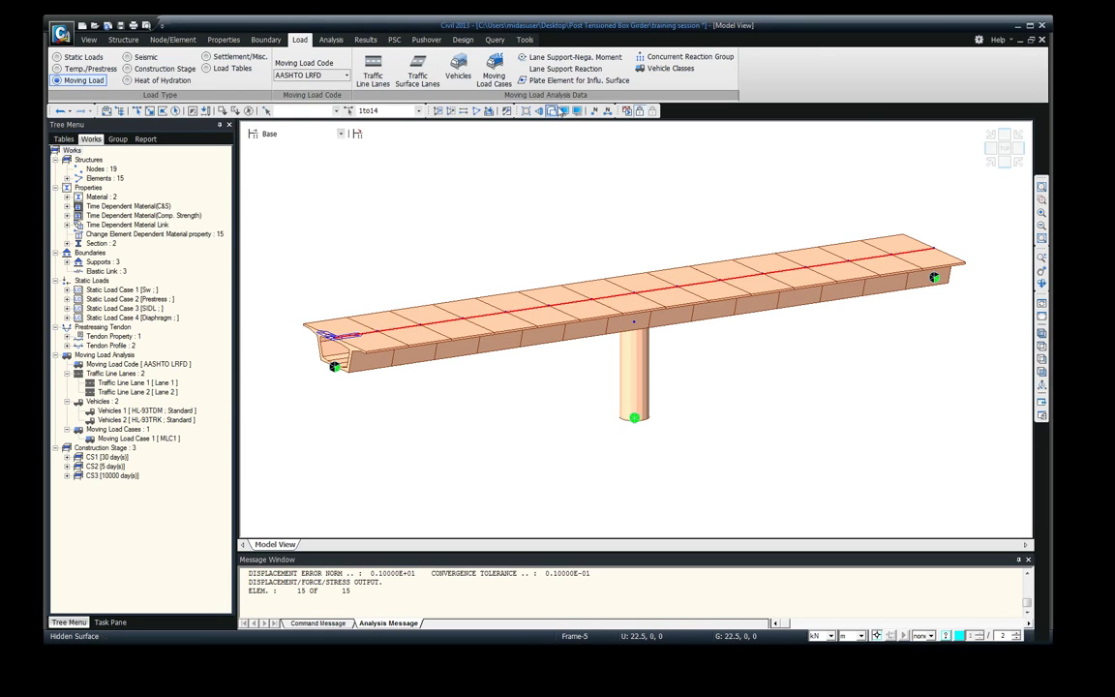
- Assign the Span girder group as lane support for negative moments and close the definition
{"action": "left_click", "coordinate": [575, 57]}
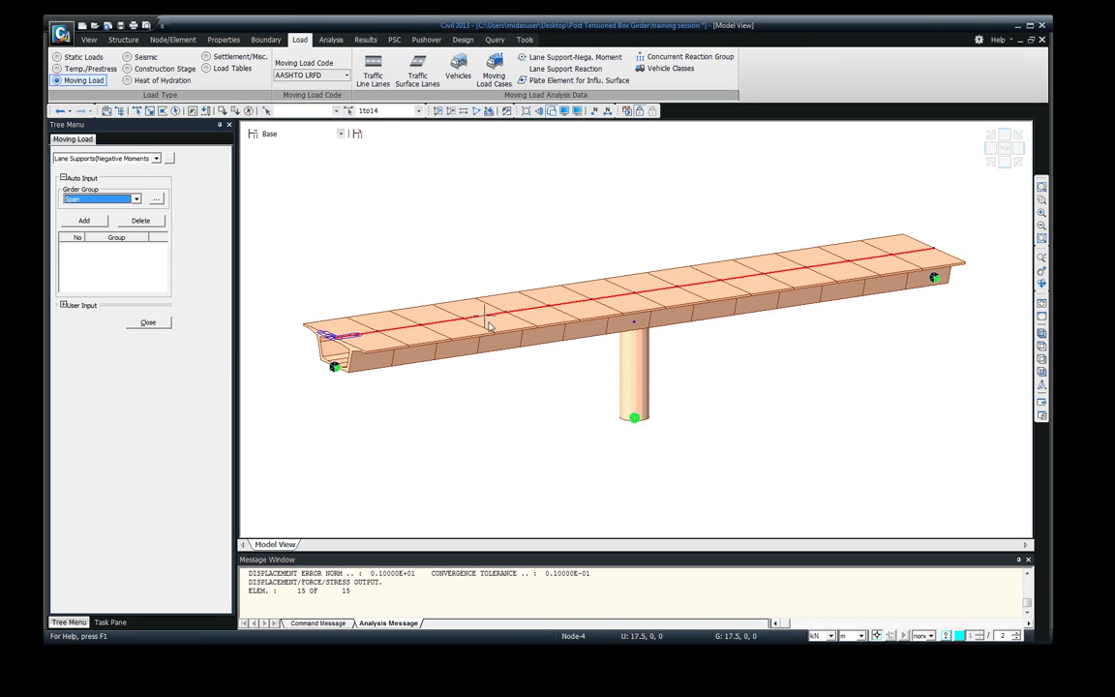
{"action": "mouse_move", "coordinate": [607, 302]}
{"action": "left_click", "coordinate": [102, 199]}
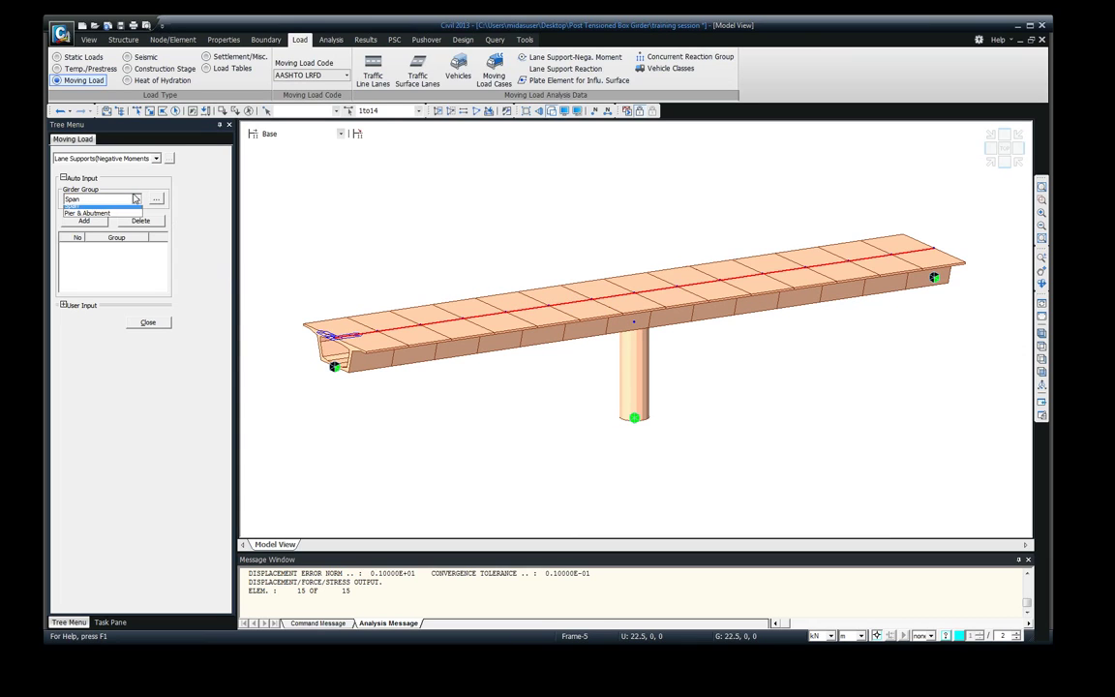
{"action": "left_click", "coordinate": [72, 210]}
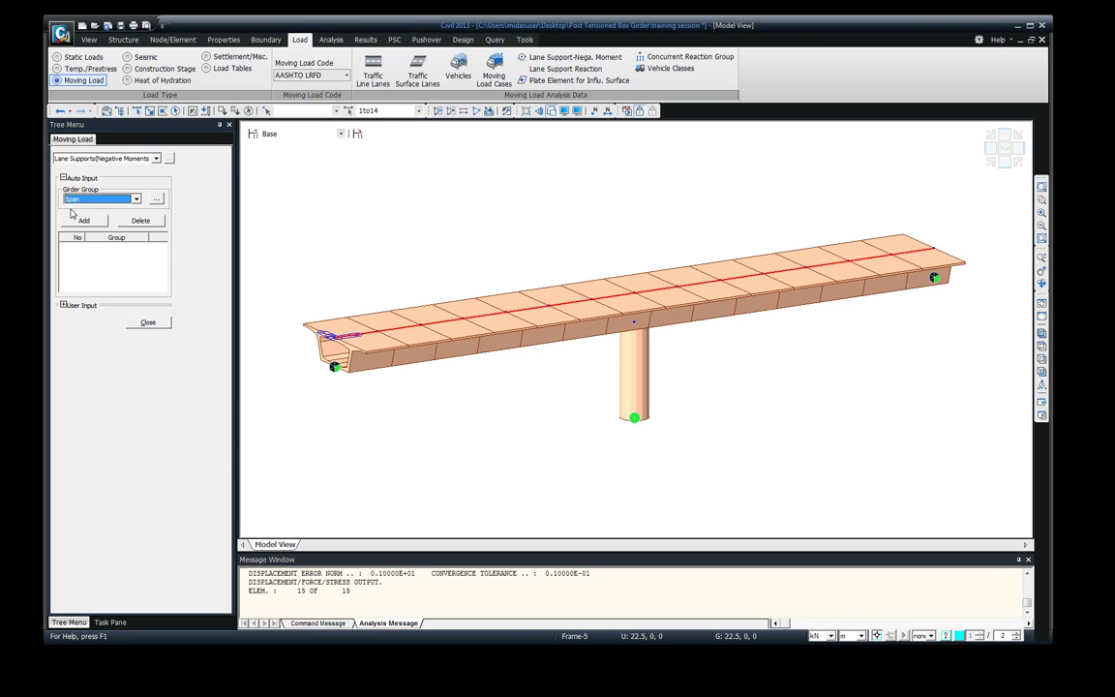
{"action": "left_click", "coordinate": [85, 221]}
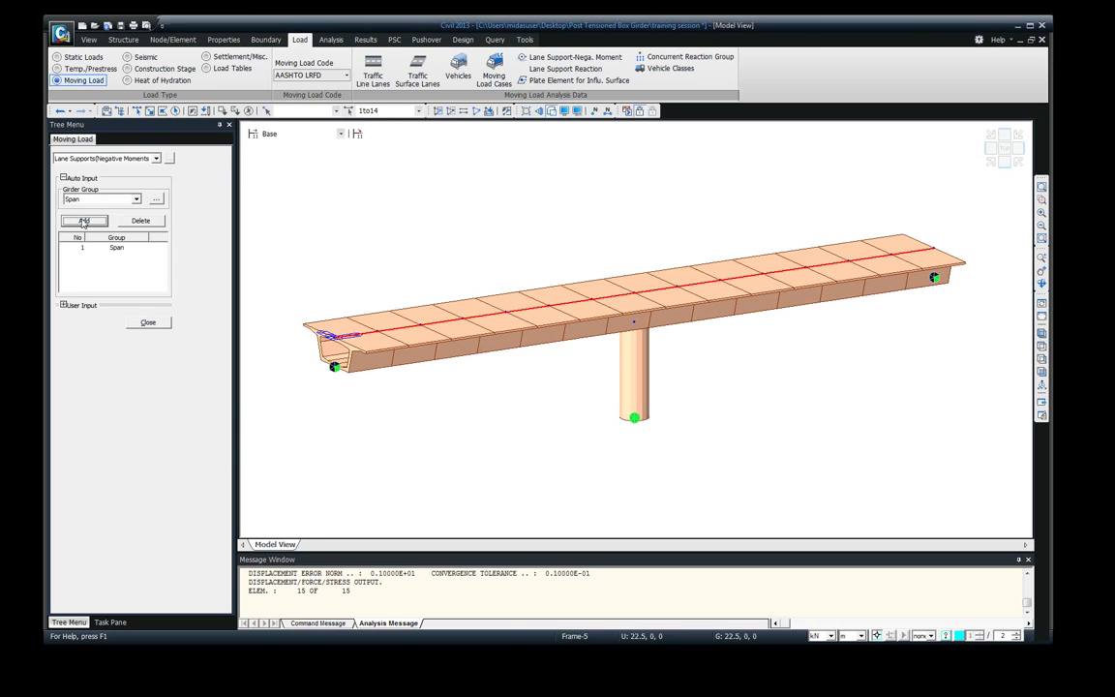
{"action": "left_click", "coordinate": [145, 323]}
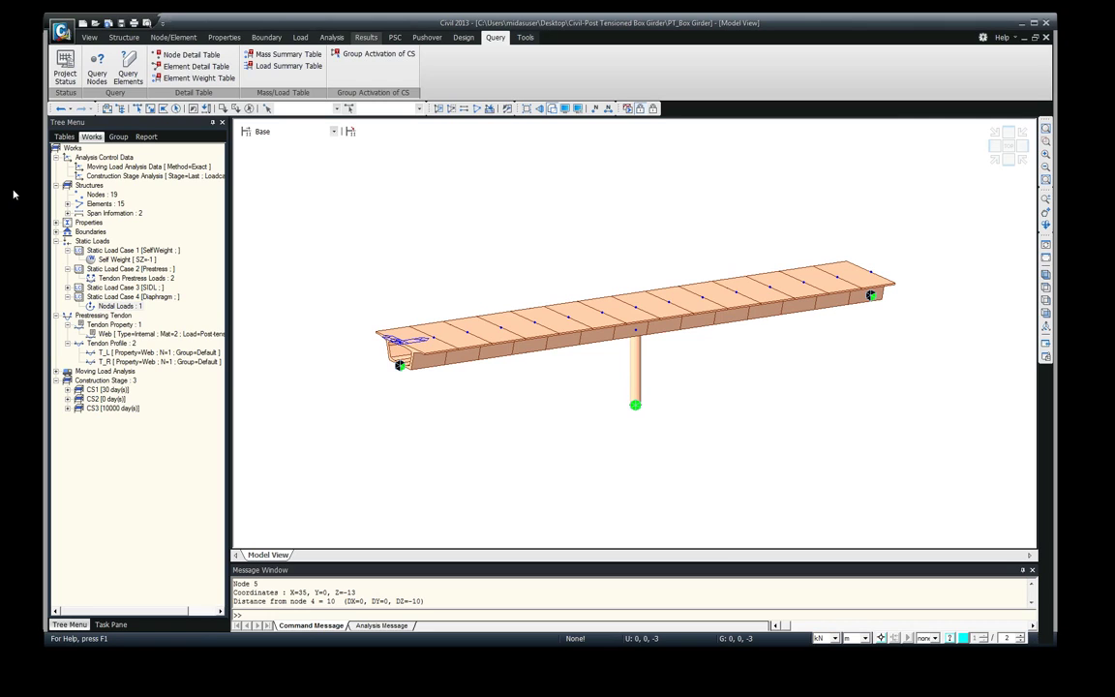
- Bring up the beam force diagram settings for stage PostCS and review the available load cases and combinations
{"action": "left_click", "coordinate": [595, 107]}
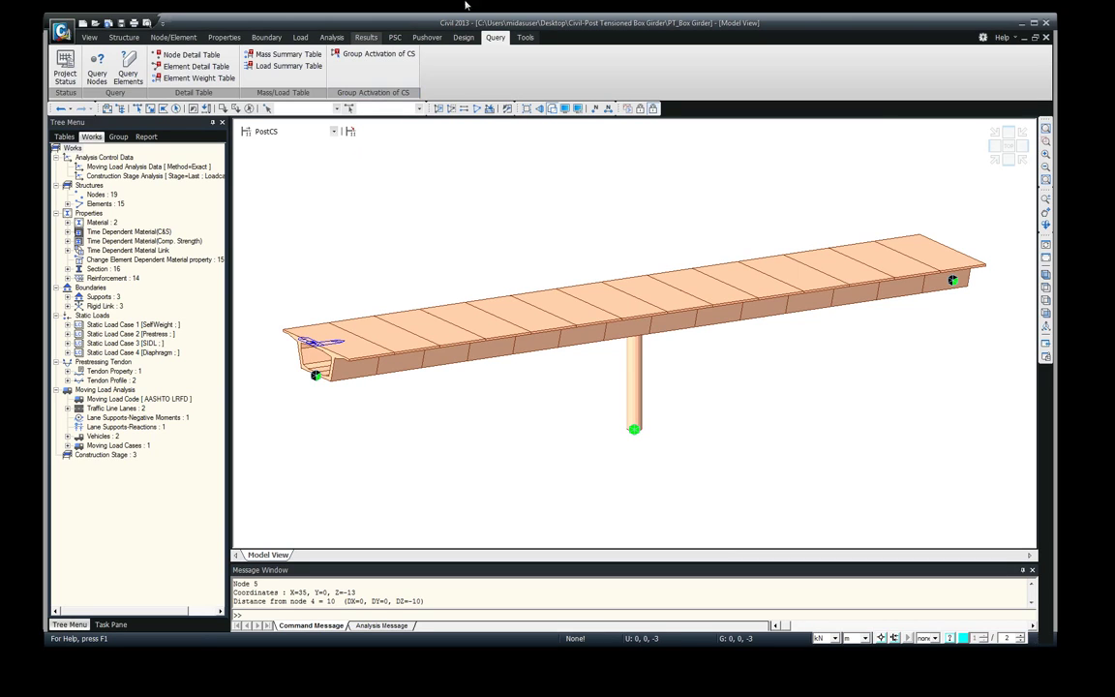
{"action": "left_click", "coordinate": [373, 39]}
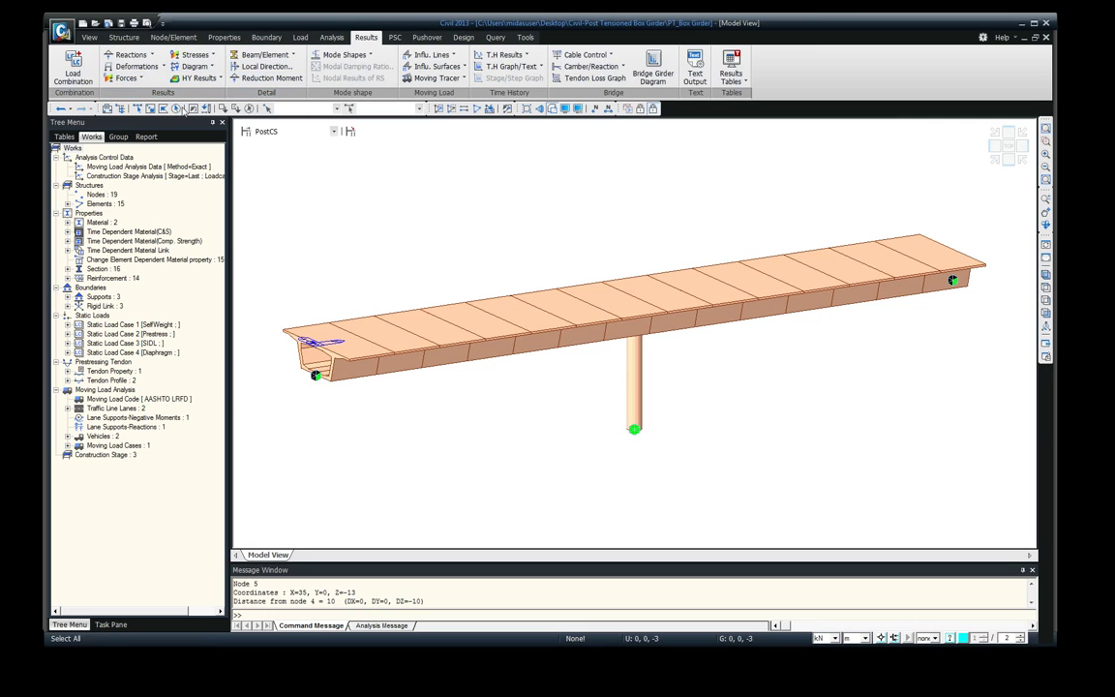
{"action": "left_click", "coordinate": [141, 78]}
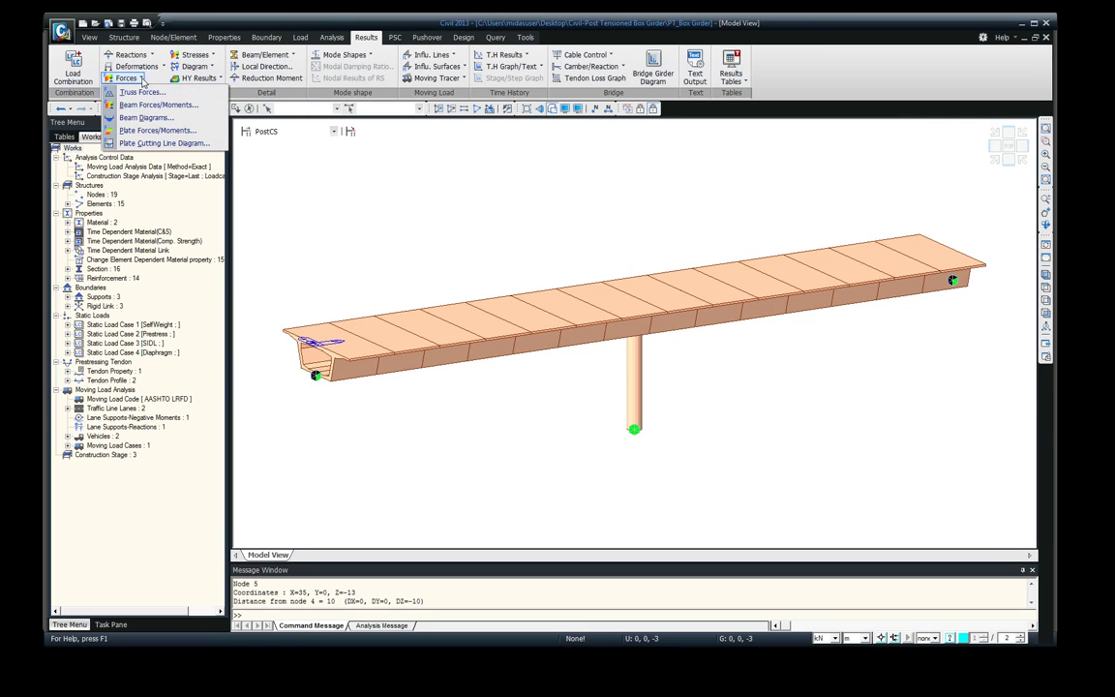
{"action": "left_click", "coordinate": [145, 117]}
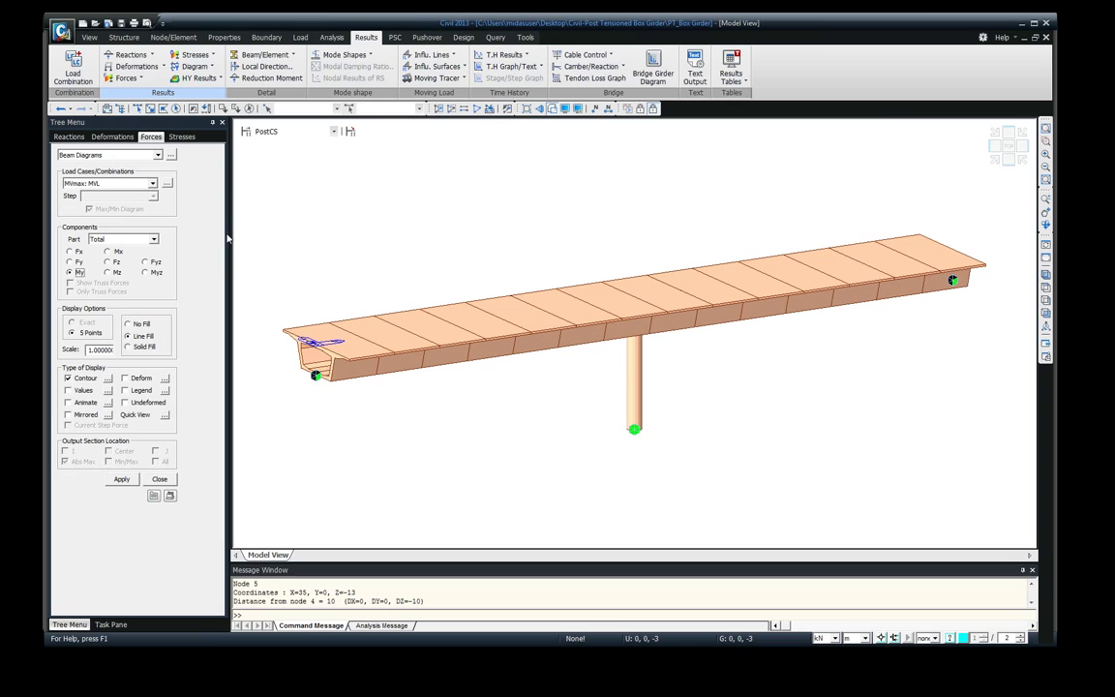
{"action": "left_click", "coordinate": [334, 132]}
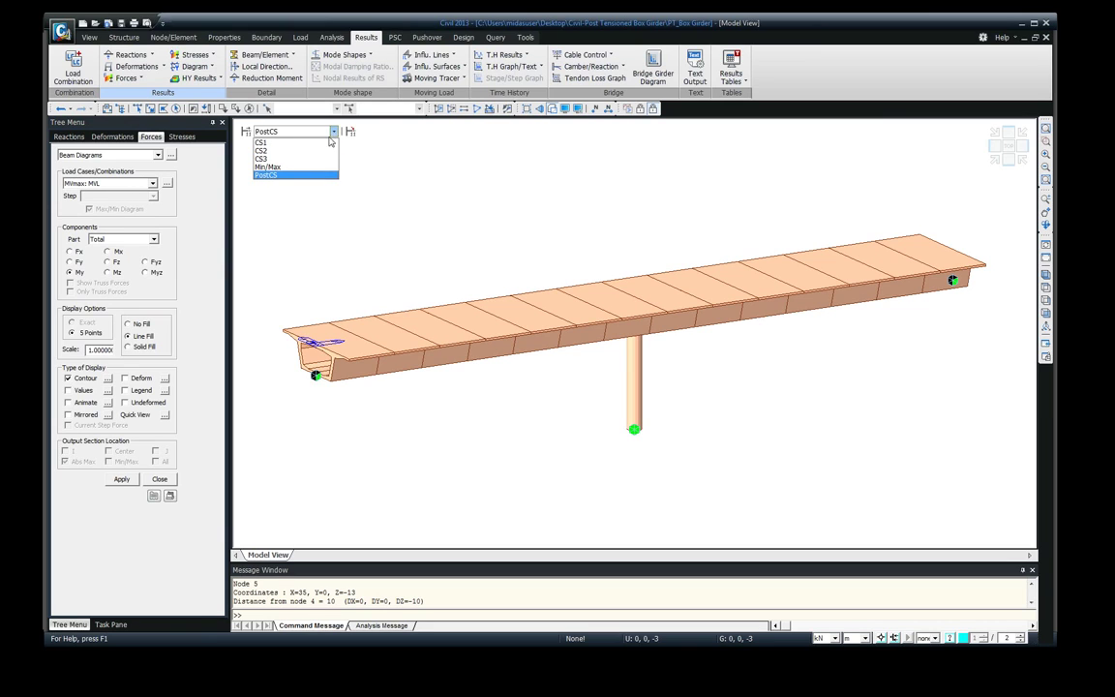
{"action": "left_click", "coordinate": [314, 179]}
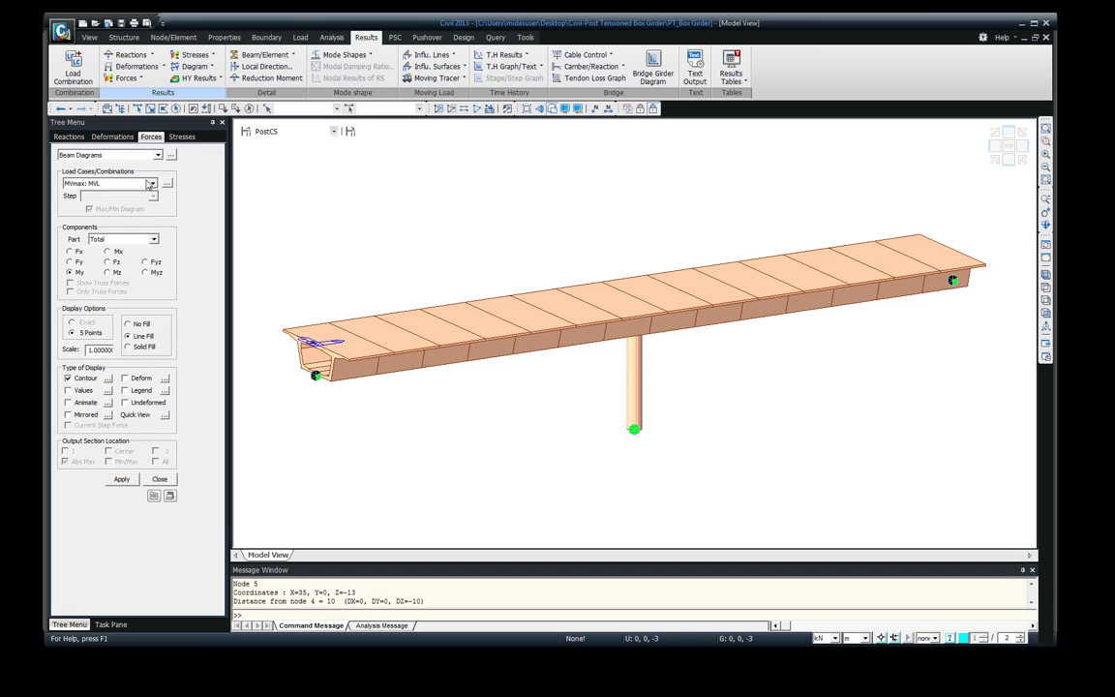
{"action": "left_click", "coordinate": [152, 184]}
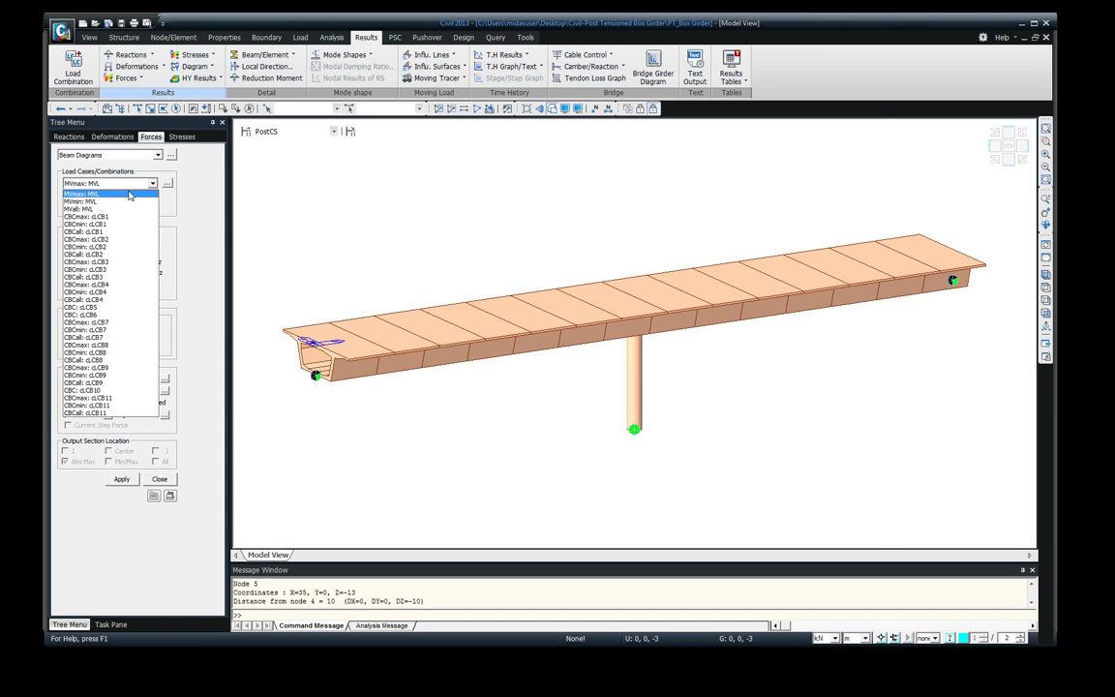
{"action": "left_click", "coordinate": [169, 182]}
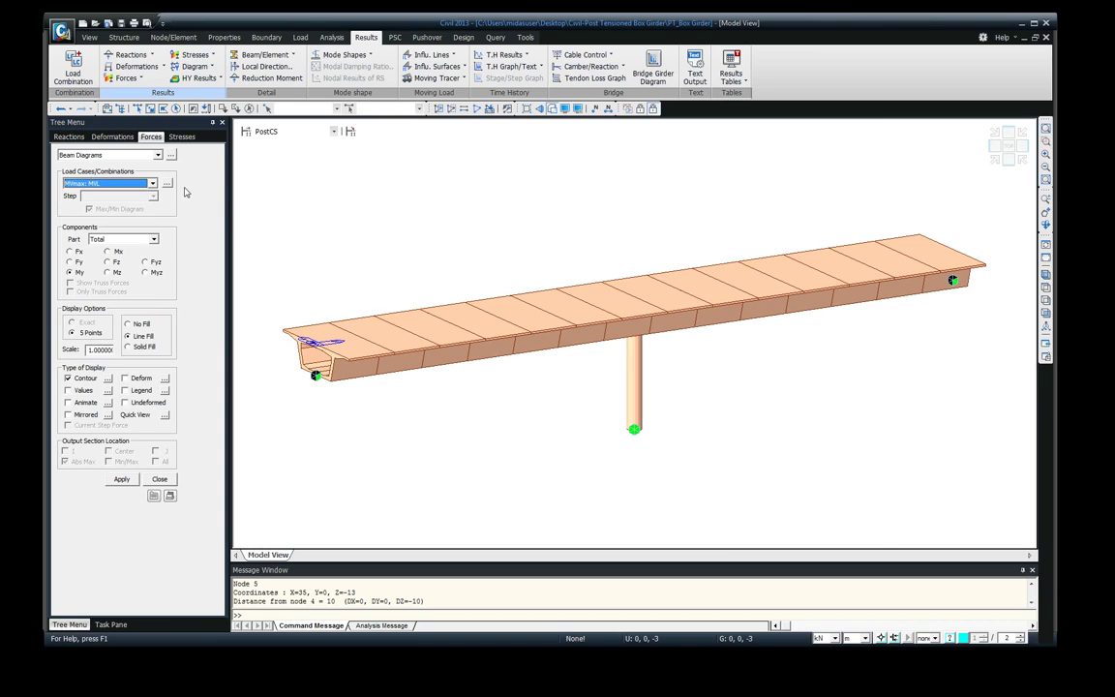
- Display the My beam diagram of construction stage CS1 for load case CS: Summation
{"action": "left_click", "coordinate": [319, 132]}
{"action": "left_click", "coordinate": [285, 146]}
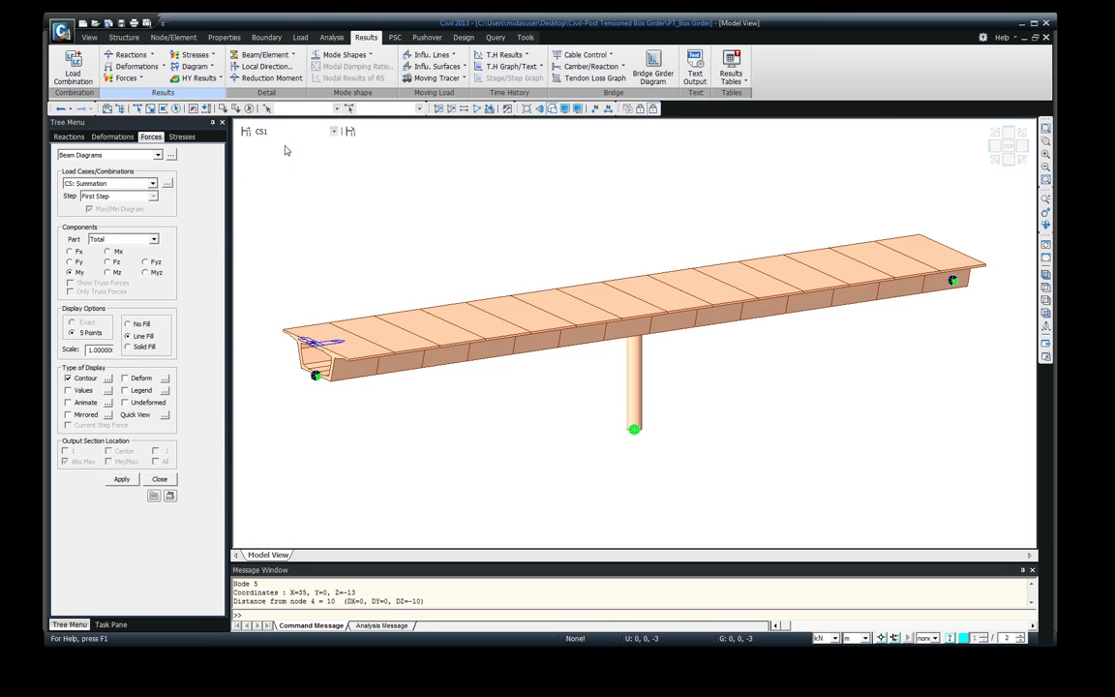
{"action": "left_click", "coordinate": [152, 184]}
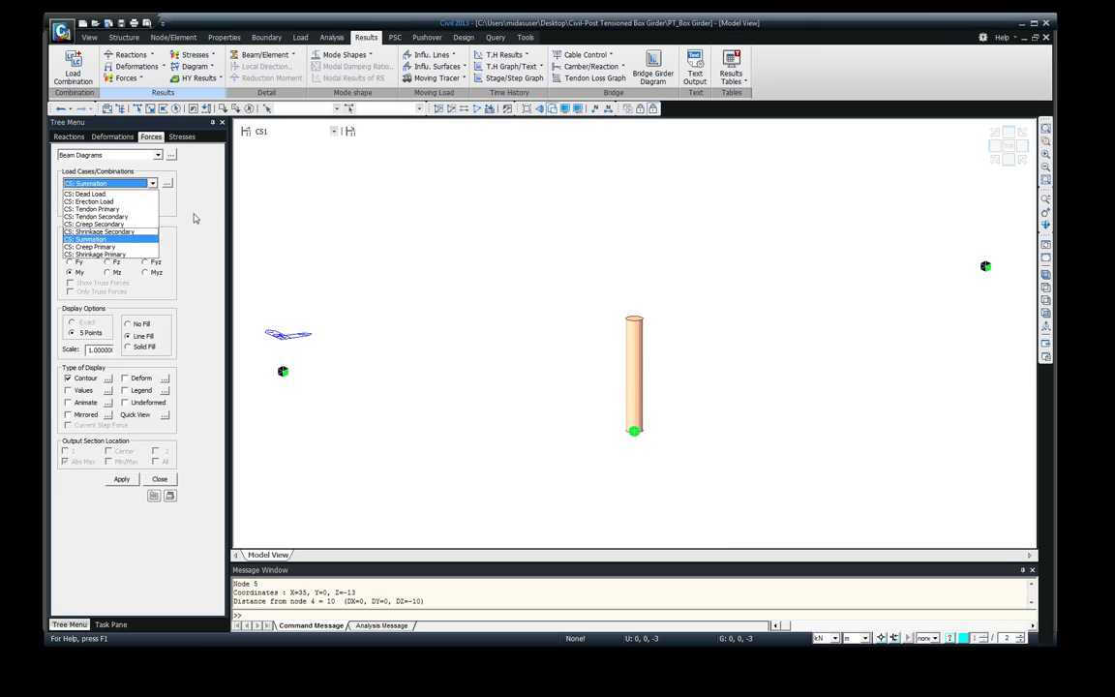
{"action": "left_click", "coordinate": [197, 217]}
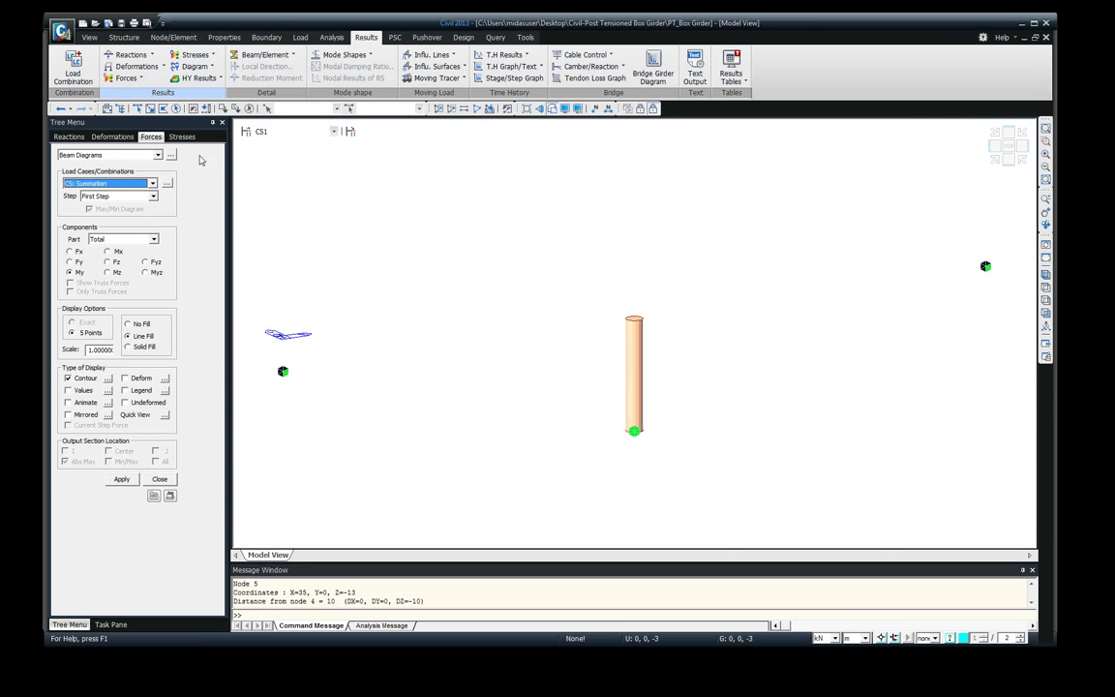
{"action": "left_click", "coordinate": [121, 479]}
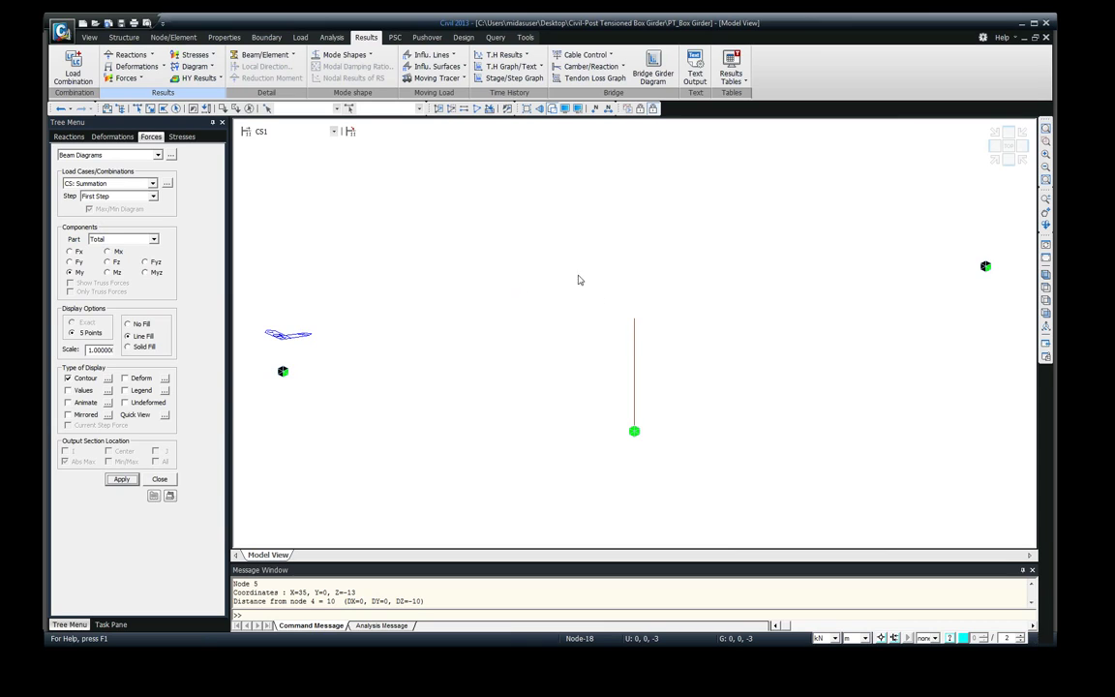
- Display the CS: Summation My beam diagram for construction stage CS2 with a legend
{"action": "left_click", "coordinate": [321, 134]}
{"action": "left_click", "coordinate": [263, 151]}
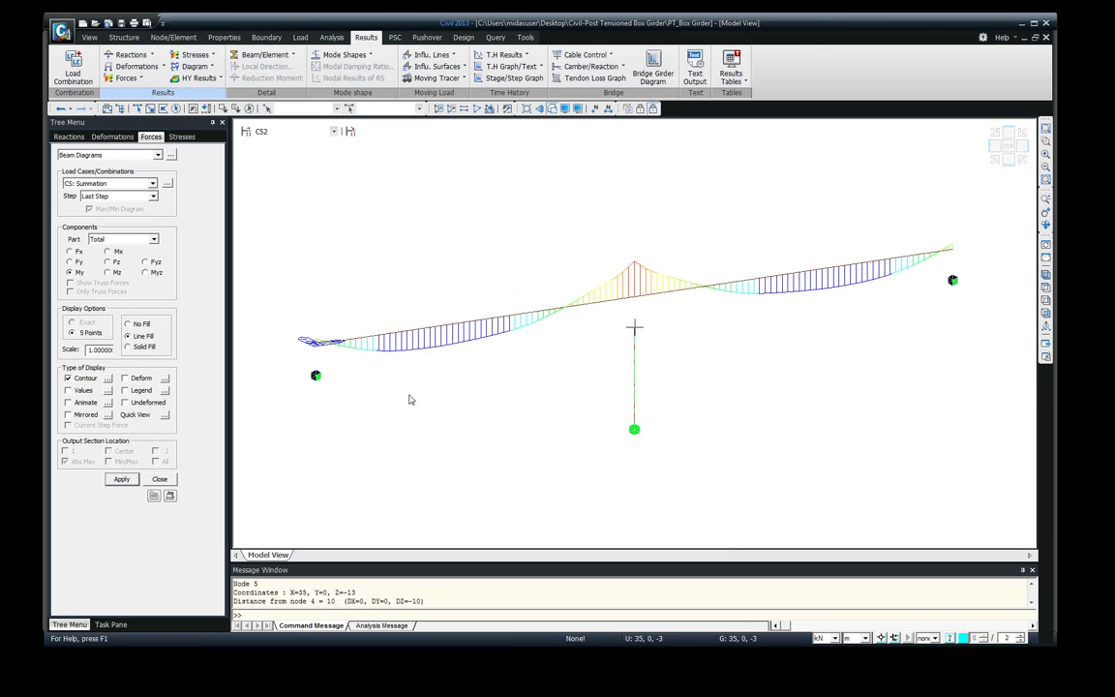
{"action": "left_click", "coordinate": [133, 392]}
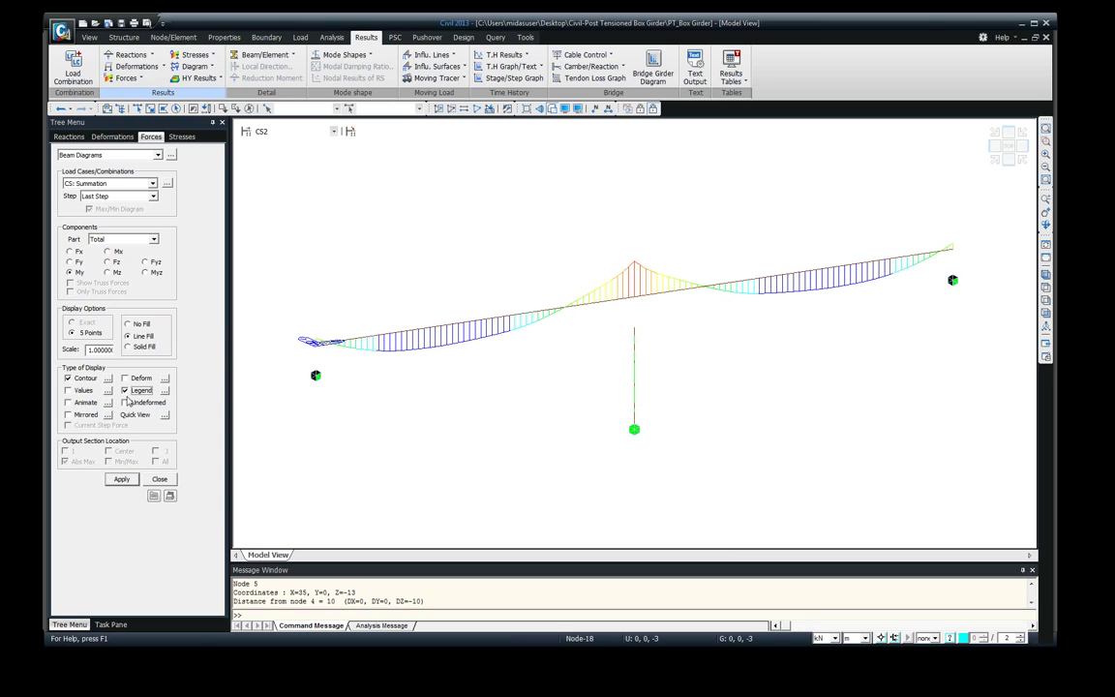
{"action": "left_click", "coordinate": [120, 479]}
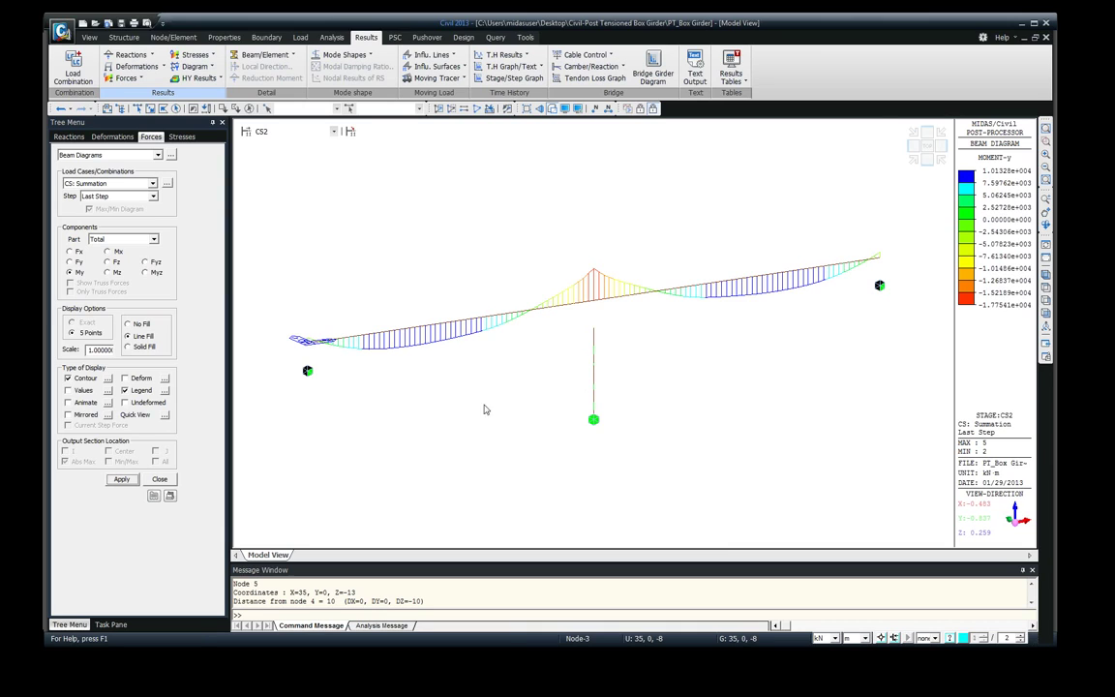
- Display the My beam diagram for load case CS: Dead Load in construction stage CS2
{"action": "left_click", "coordinate": [152, 186]}
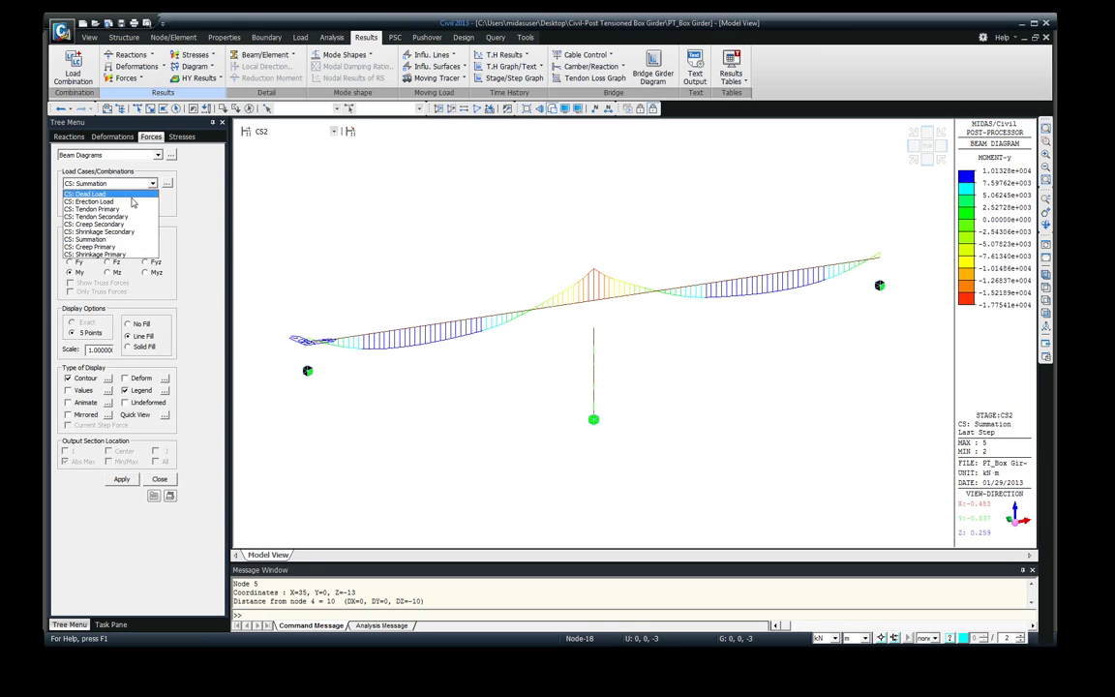
{"action": "left_click", "coordinate": [141, 194]}
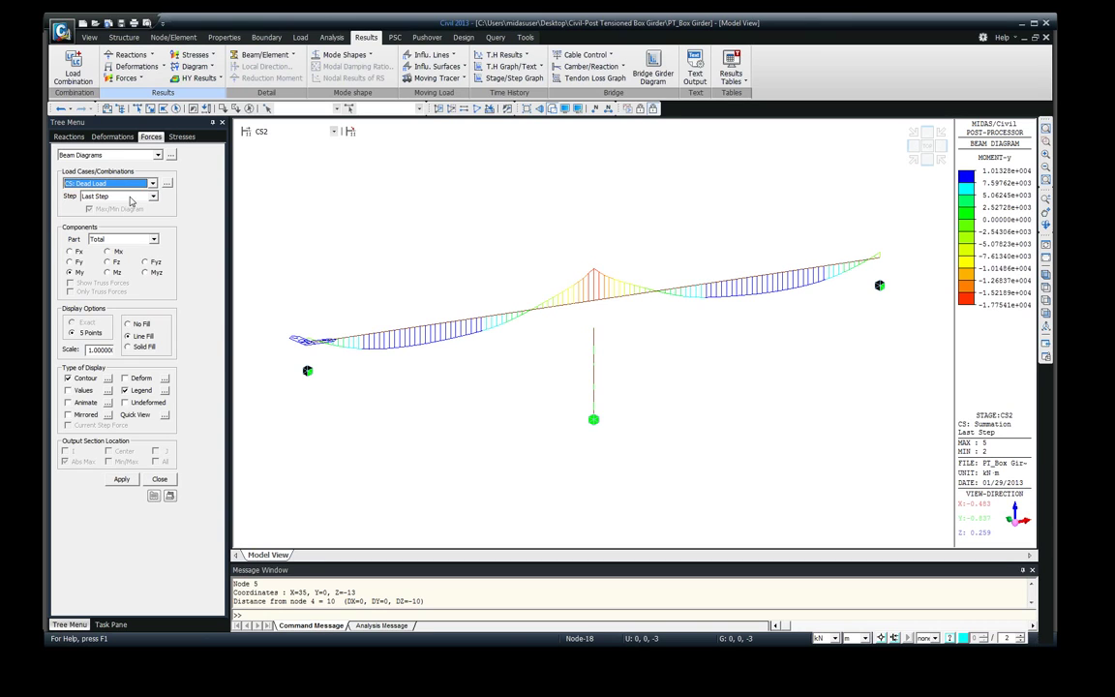
{"action": "left_click", "coordinate": [121, 479]}
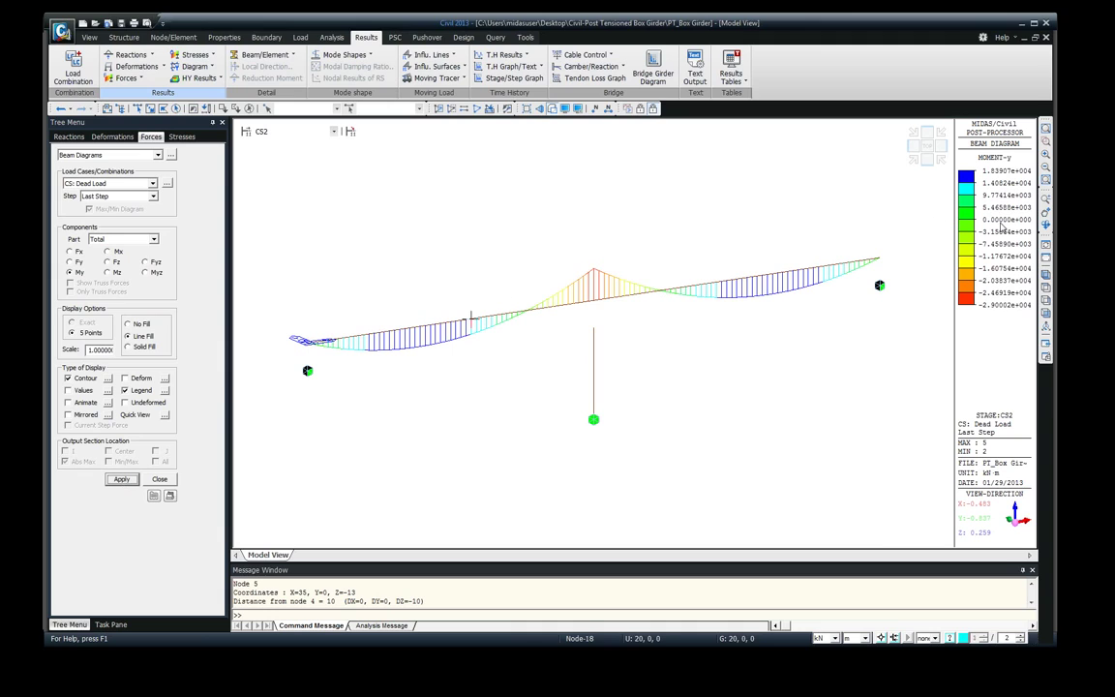
- Switch the CS2 My beam diagram to load case CS: Tendon Primary
{"action": "left_click", "coordinate": [152, 184]}
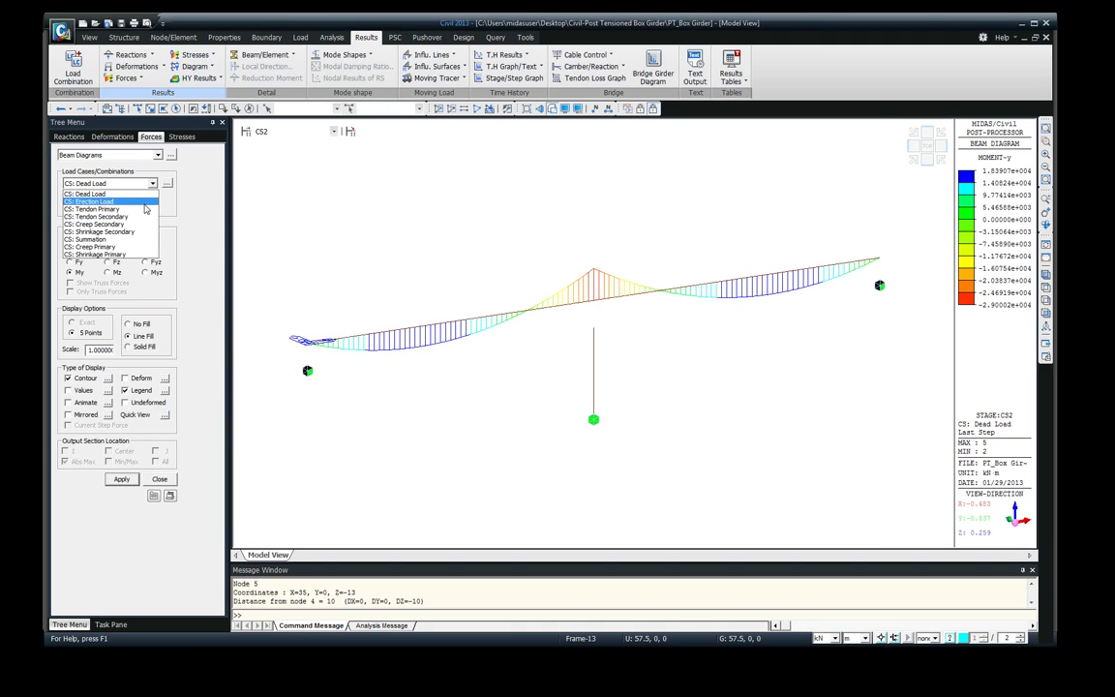
{"action": "left_click", "coordinate": [146, 209]}
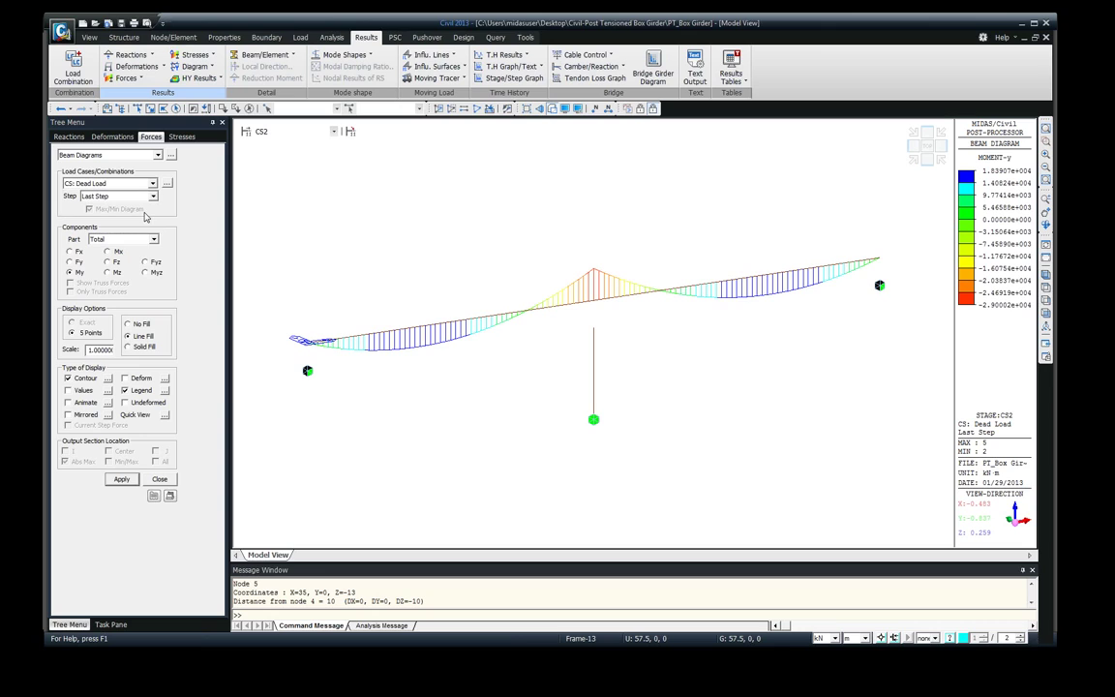
{"action": "left_click", "coordinate": [133, 479]}
{"action": "mouse_move", "coordinate": [556, 310]}
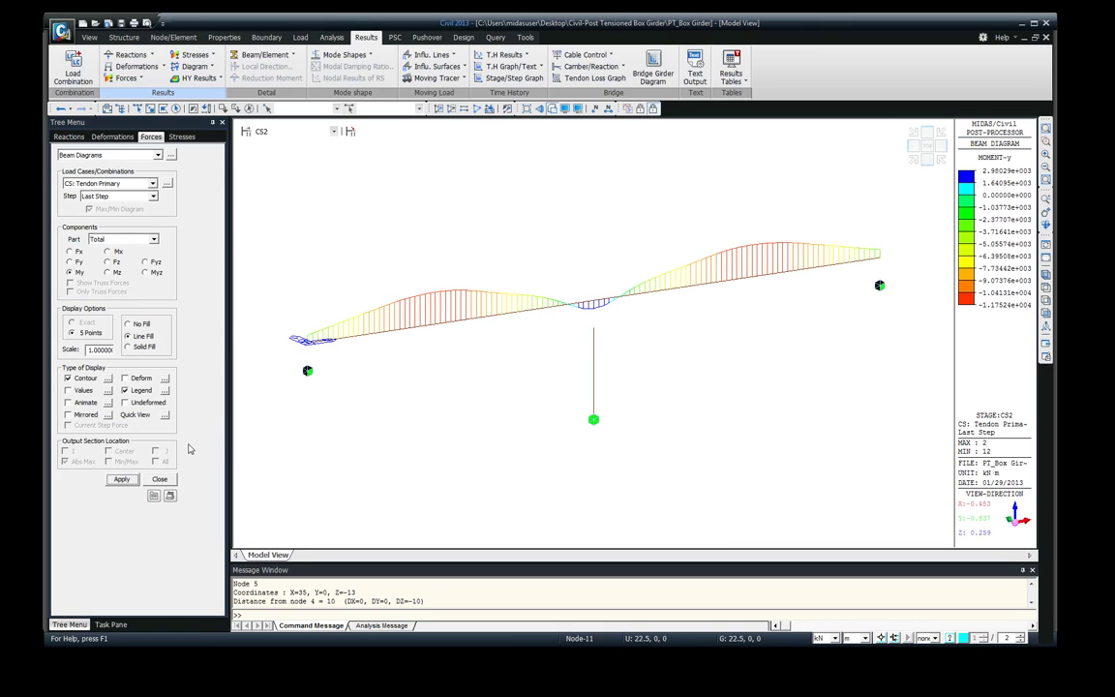
- Show the CS2 My beam diagram for load case CS: Tendon Secondary
{"action": "left_click", "coordinate": [152, 183]}
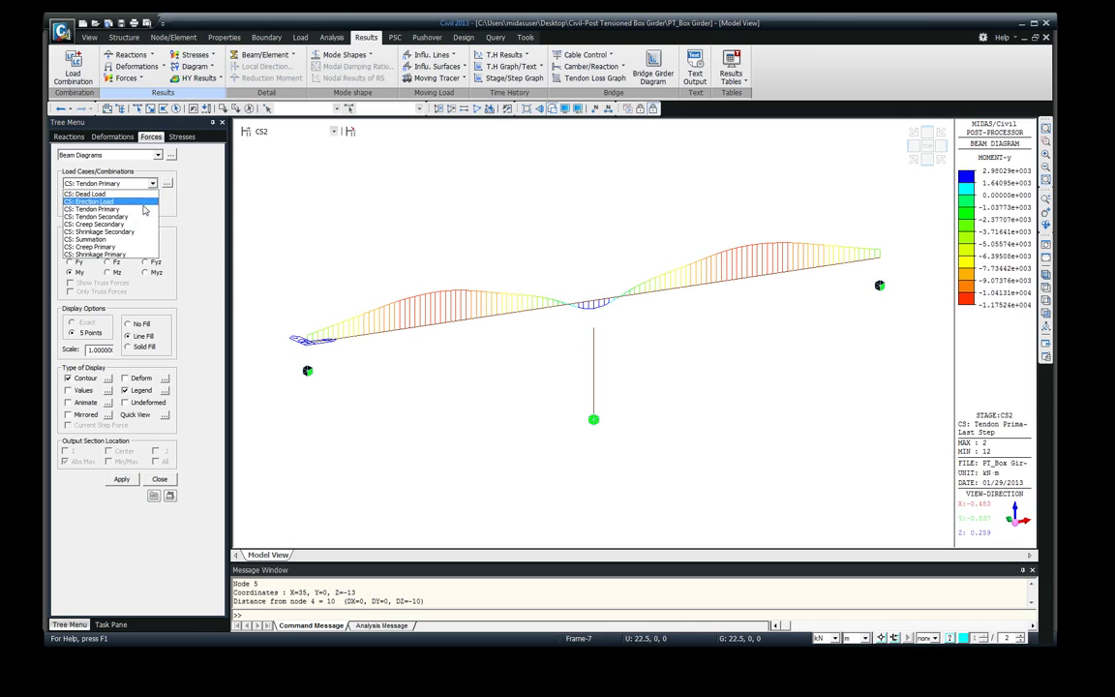
{"action": "left_click", "coordinate": [137, 199]}
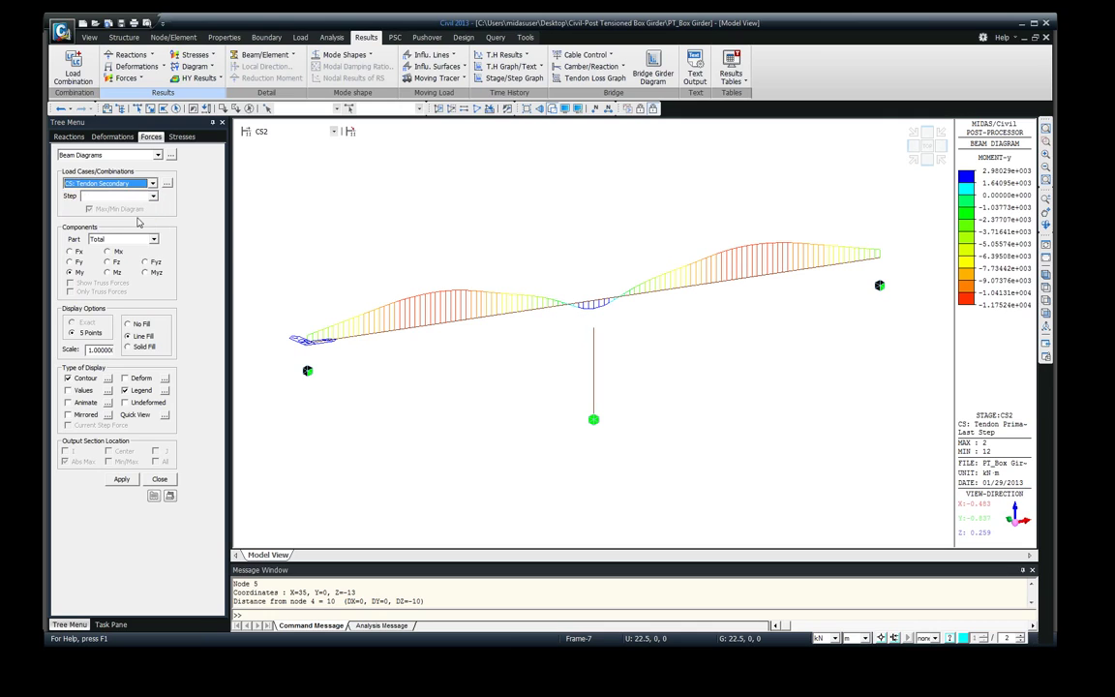
{"action": "left_click", "coordinate": [122, 480]}
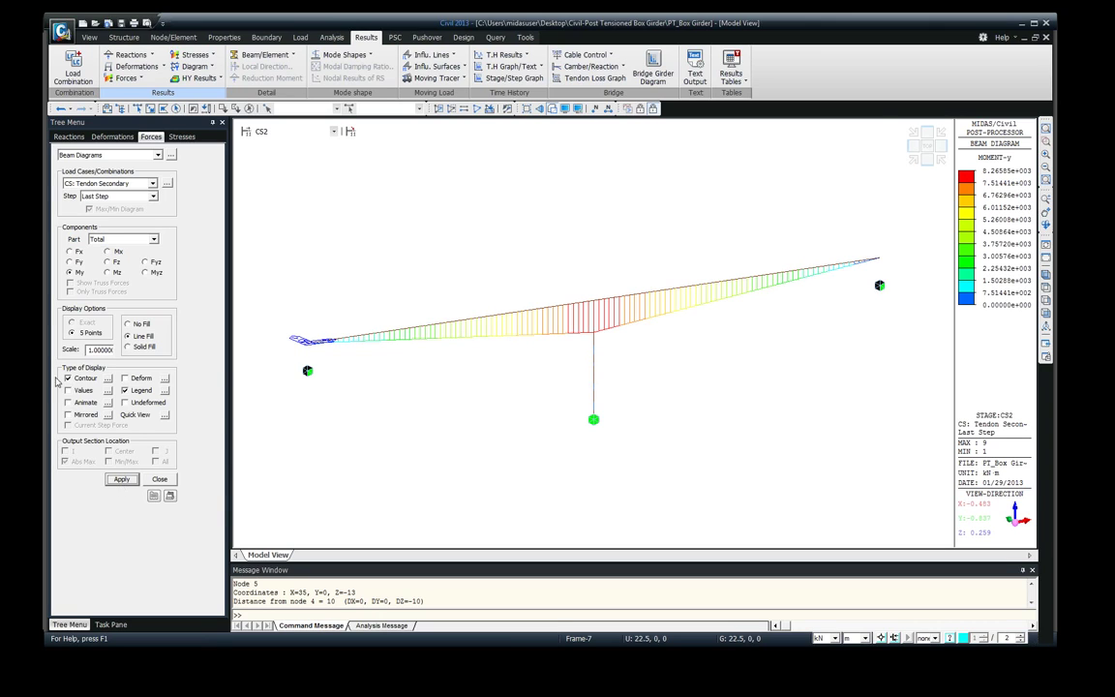
- Return the CS2 My beam diagram to load case CS: Tendon Primary for comparison with the secondary tendon moments
{"action": "left_click", "coordinate": [141, 183]}
{"action": "left_click", "coordinate": [107, 209]}
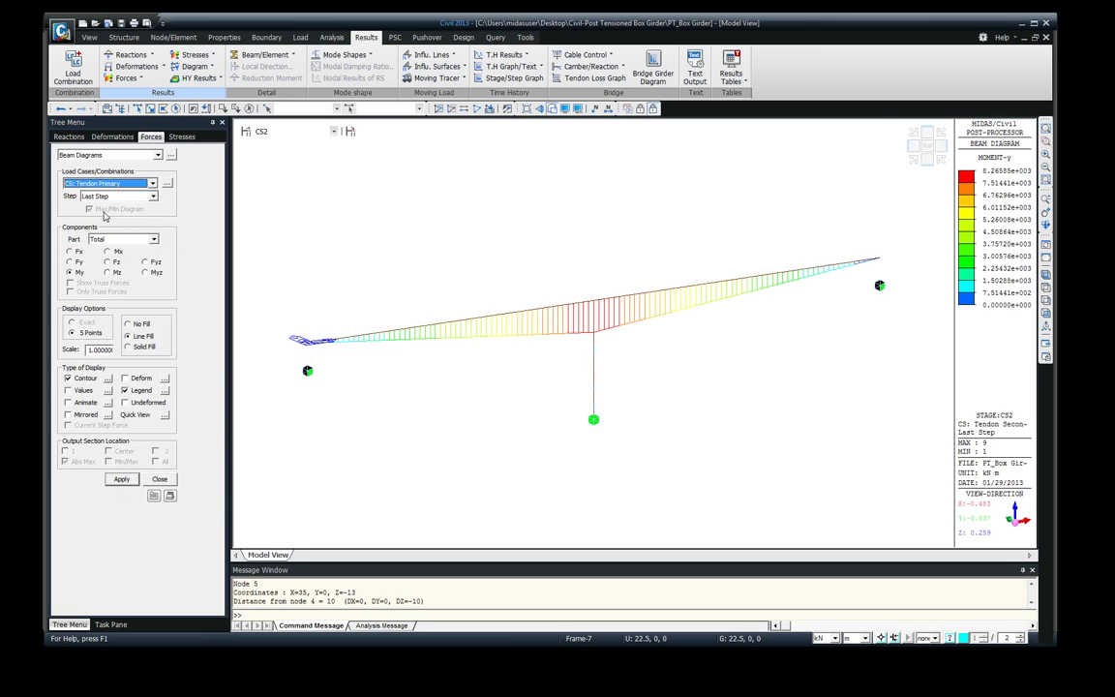
{"action": "left_click", "coordinate": [122, 480]}
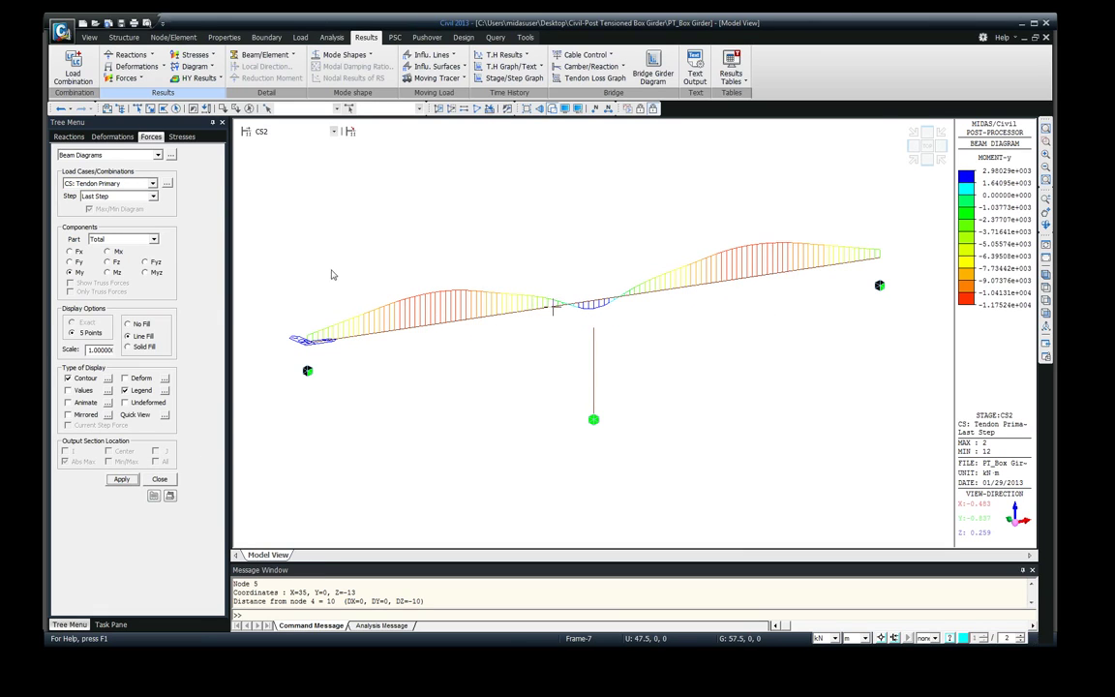
{"action": "left_click", "coordinate": [149, 184]}
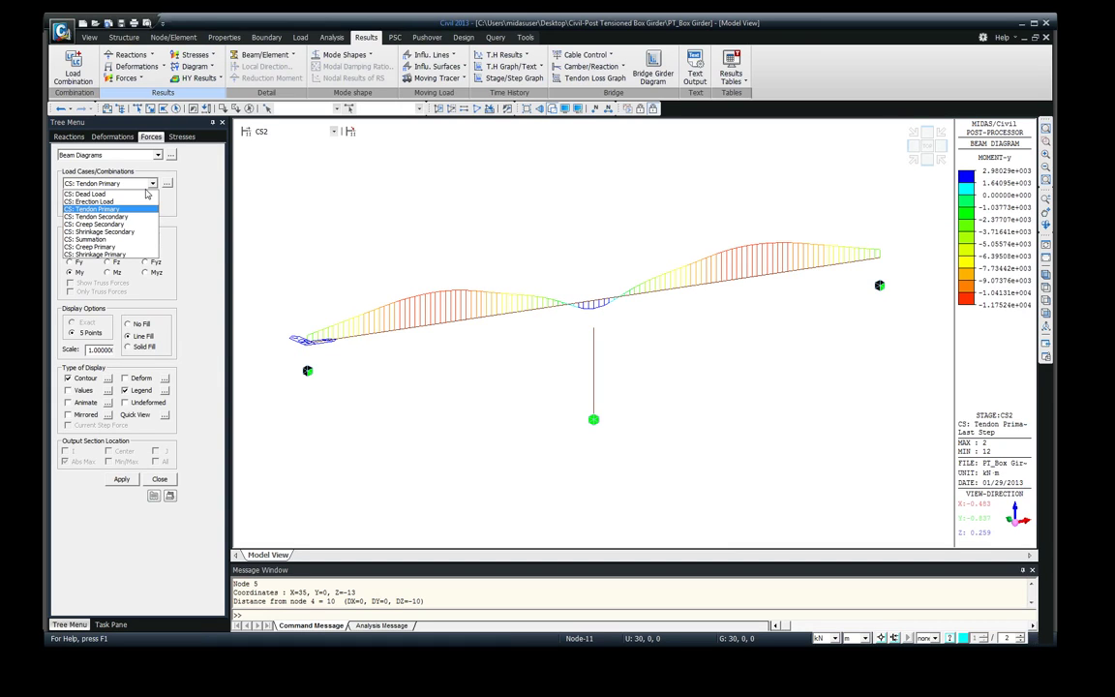
{"action": "left_click", "coordinate": [133, 174]}
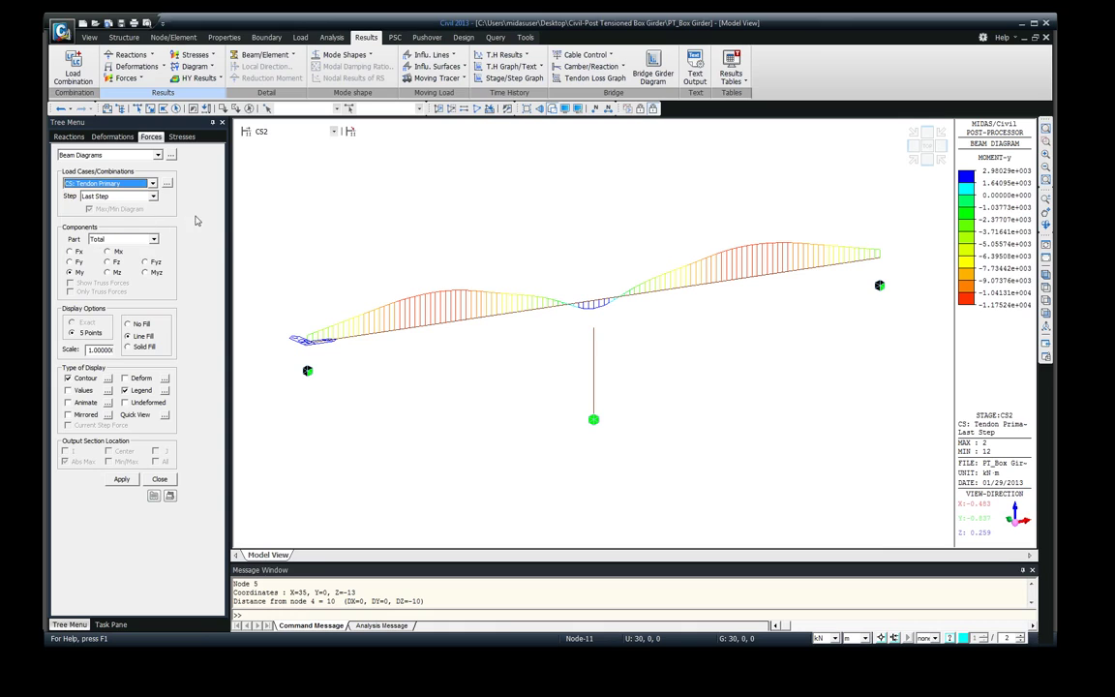
- Change the stage to PostCS and display the My beam diagram for the moving load case MVmax: MVL
{"action": "left_click", "coordinate": [297, 135]}
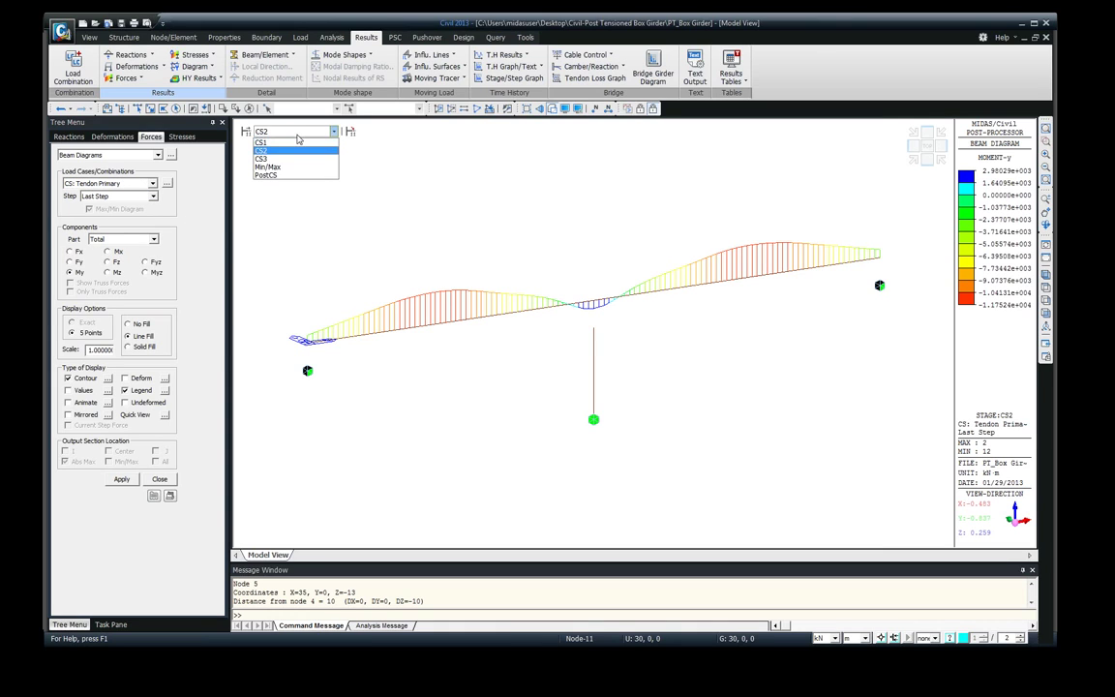
{"action": "left_click", "coordinate": [286, 175]}
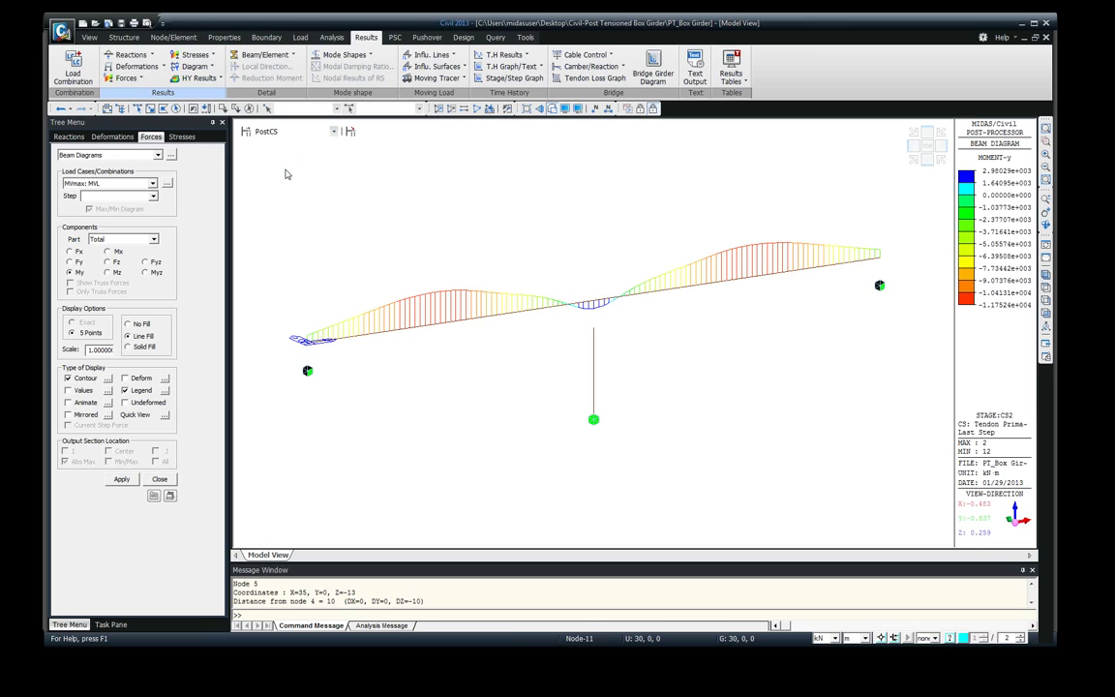
{"action": "left_click", "coordinate": [159, 479]}
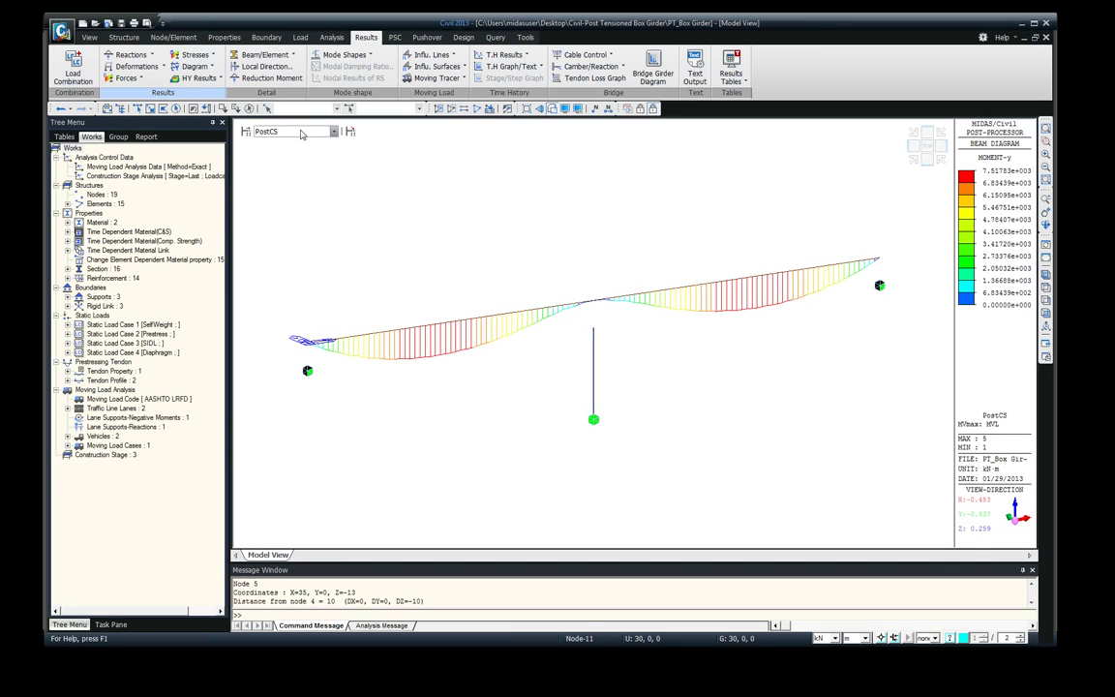
{"action": "left_click", "coordinate": [141, 78]}
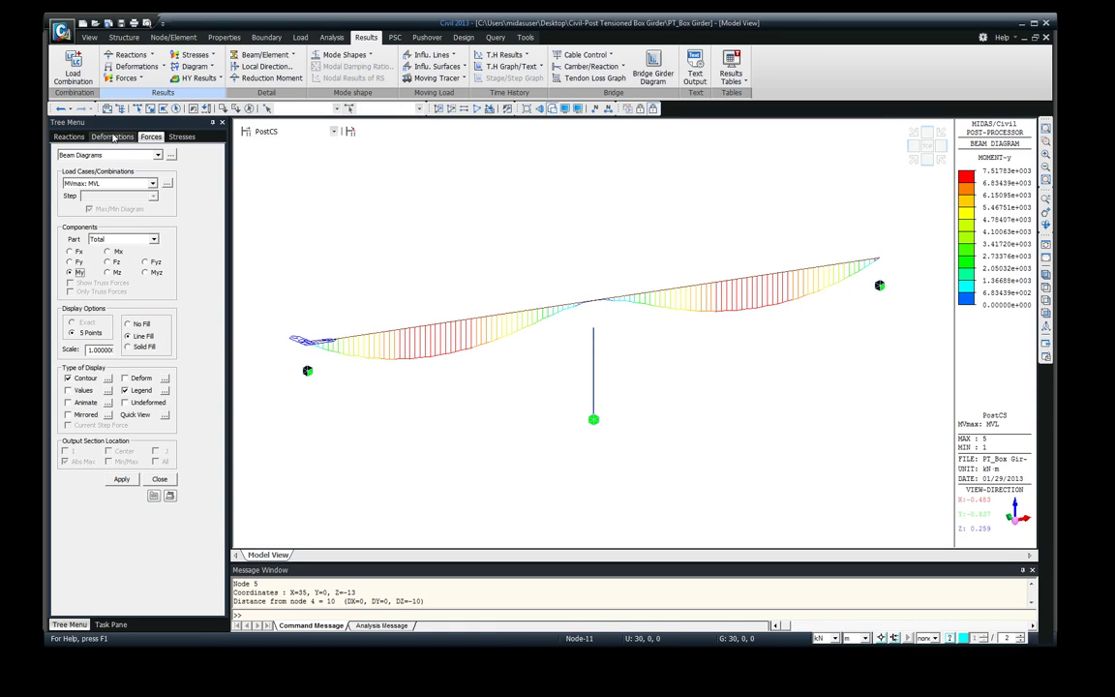
- Bring up the Load Combinations dialog and view the combinations defined for Concrete Design
{"action": "left_click", "coordinate": [75, 61]}
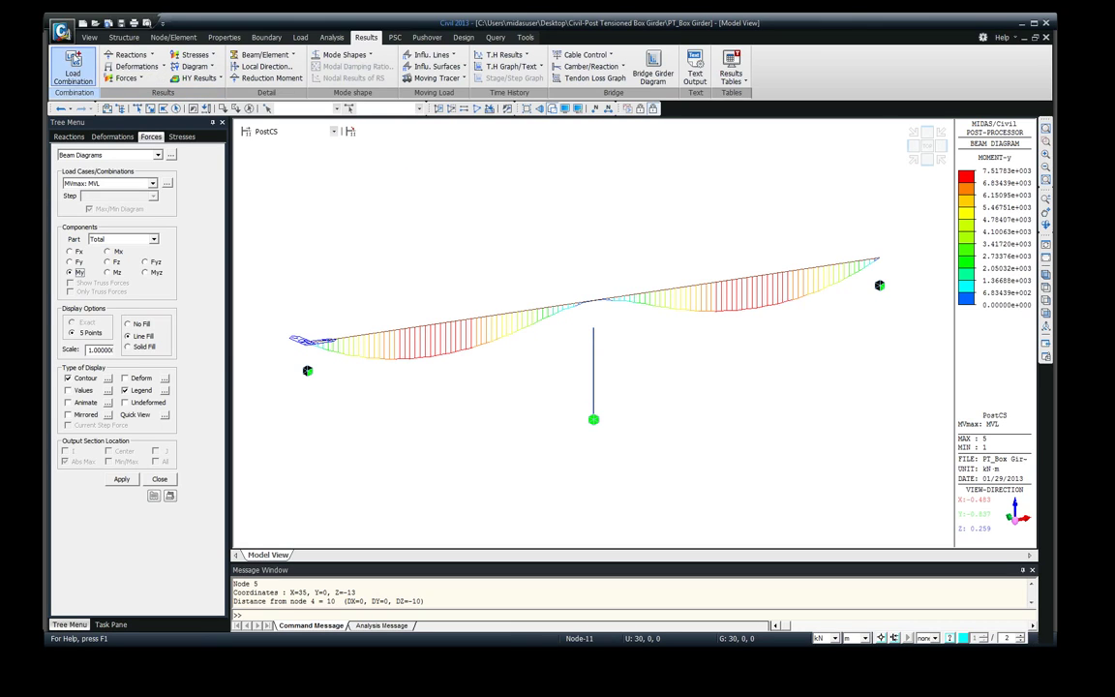
{"action": "left_click", "coordinate": [70, 79]}
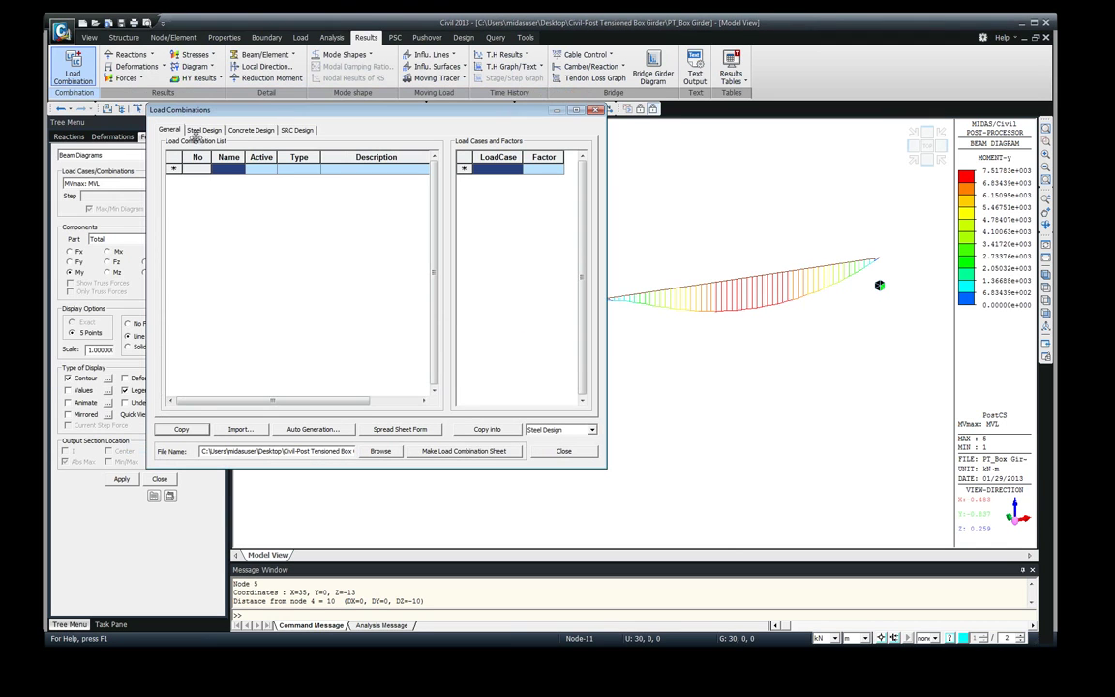
{"action": "left_click", "coordinate": [204, 130]}
{"action": "left_click", "coordinate": [250, 131]}
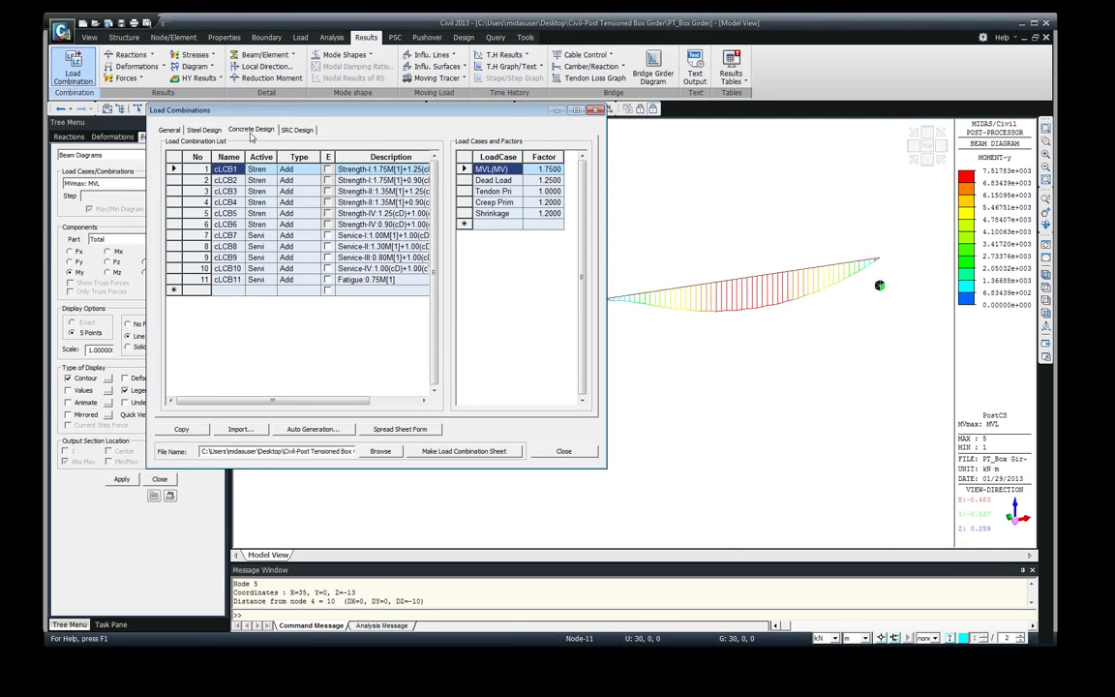
- Start automatic generation of concrete load combinations with the Add option and design code AASHTO-LRFD12
{"action": "left_click", "coordinate": [299, 435]}
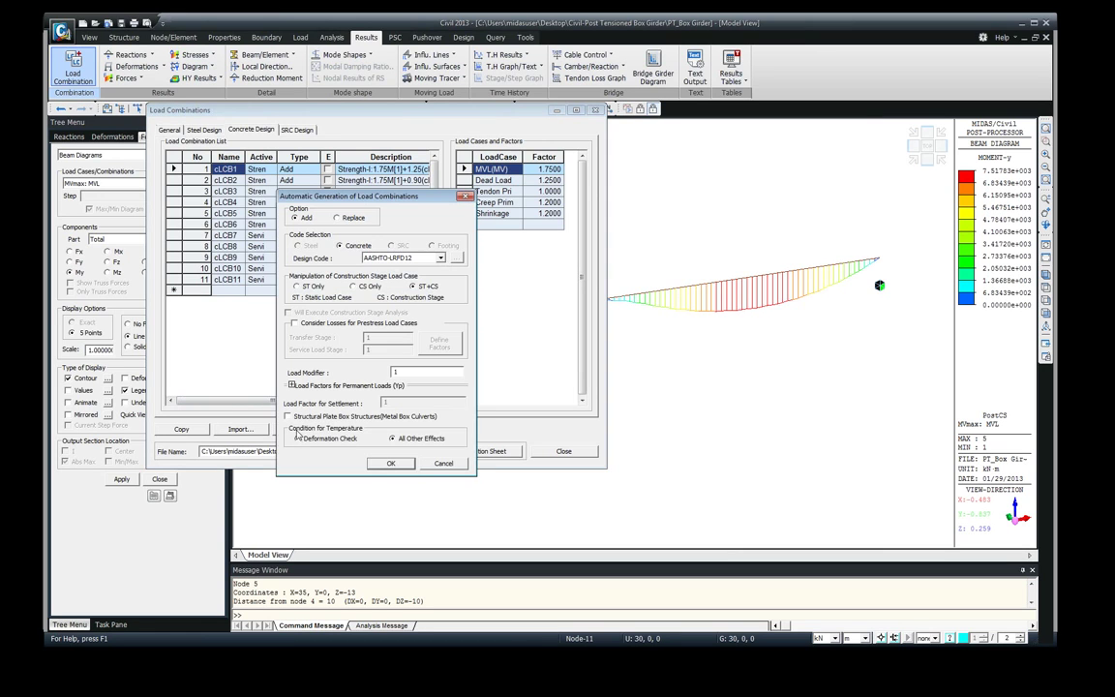
{"action": "left_click_drag", "start_coordinate": [370, 190], "coordinate": [326, 50]}
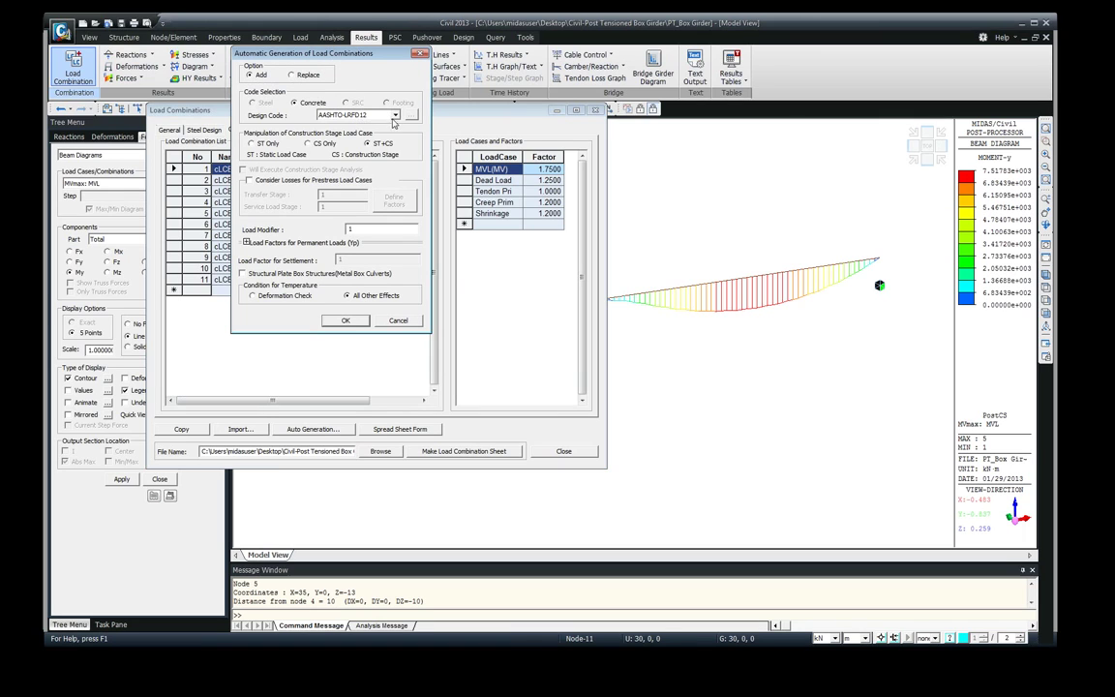
{"action": "left_click", "coordinate": [394, 117]}
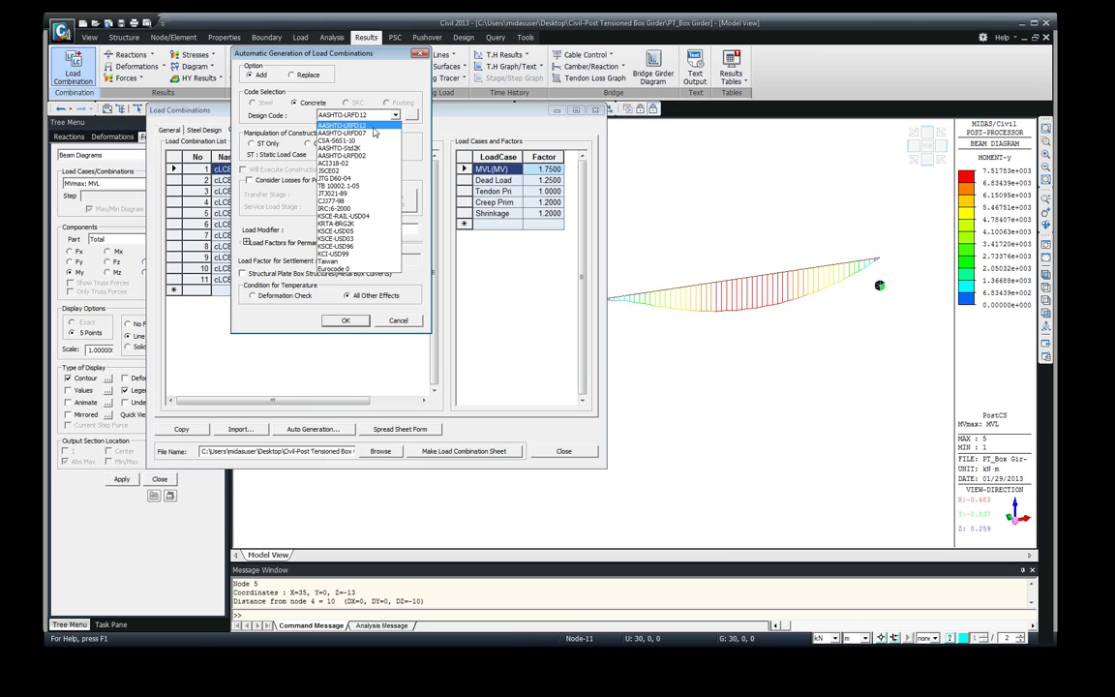
{"action": "left_click", "coordinate": [373, 126]}
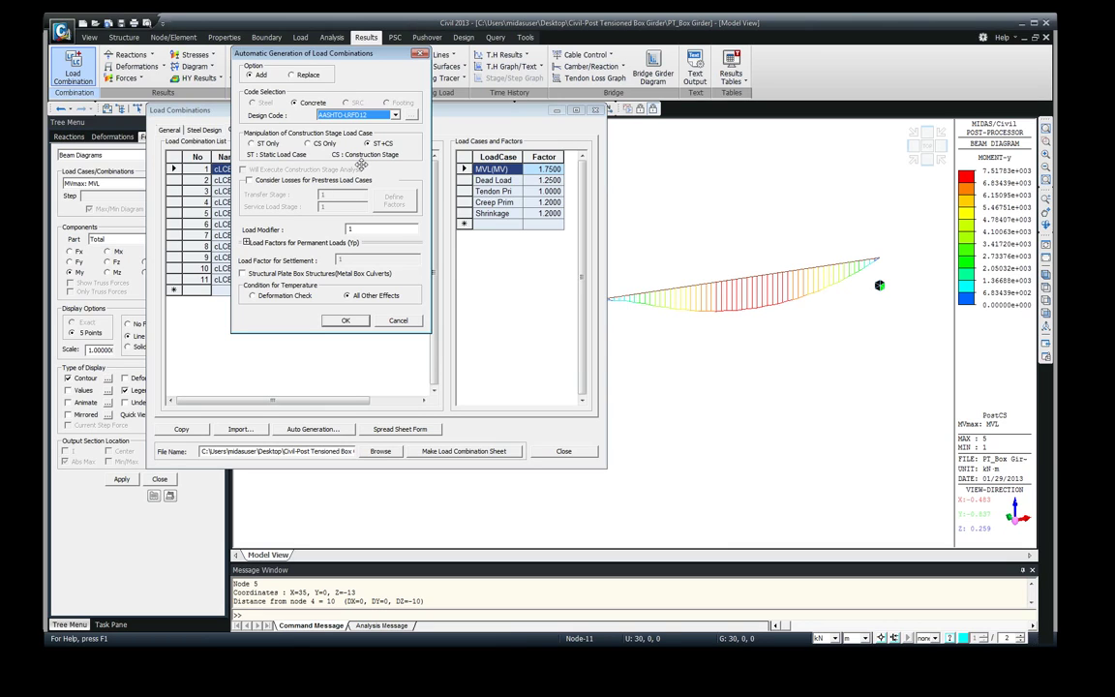
- Review the load factors for permanent loads and try adding the automatically generated combinations to the Concrete Design list
{"action": "left_click", "coordinate": [246, 242]}
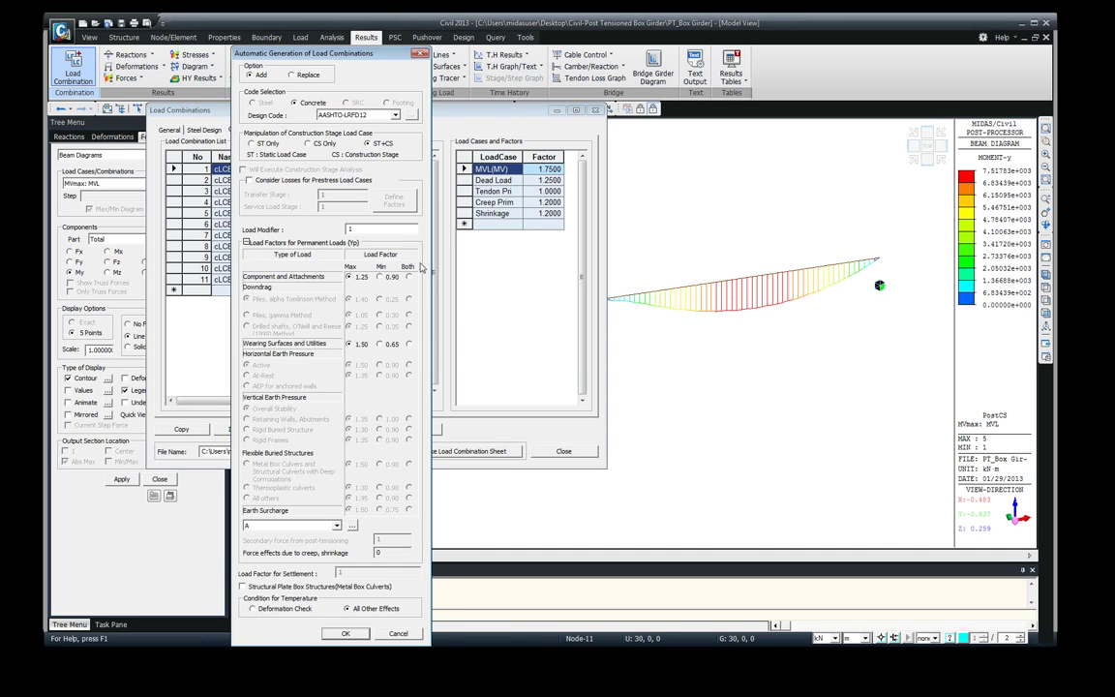
{"action": "left_click_drag", "start_coordinate": [324, 54], "coordinate": [319, 31]}
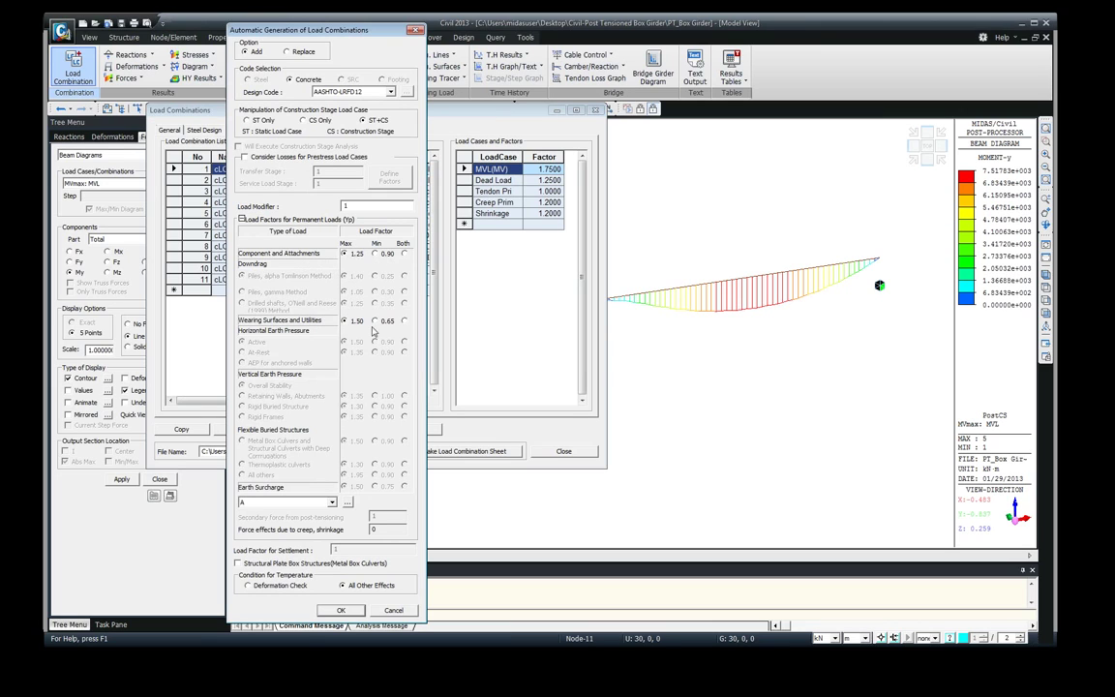
{"action": "left_click", "coordinate": [332, 503]}
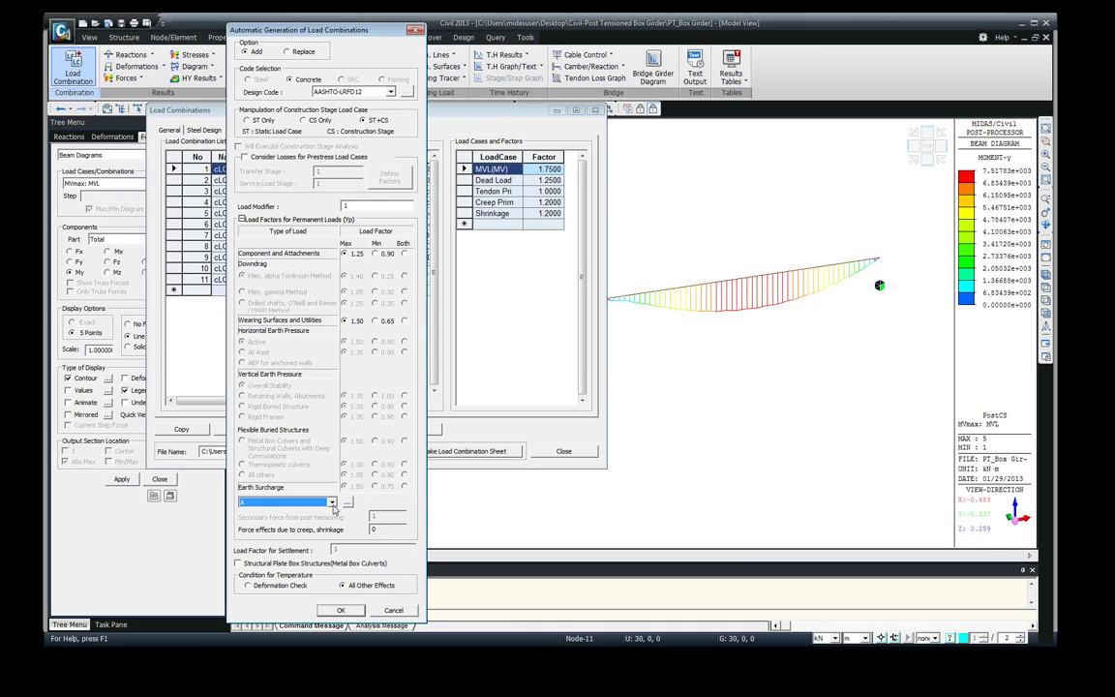
{"action": "left_click", "coordinate": [341, 610]}
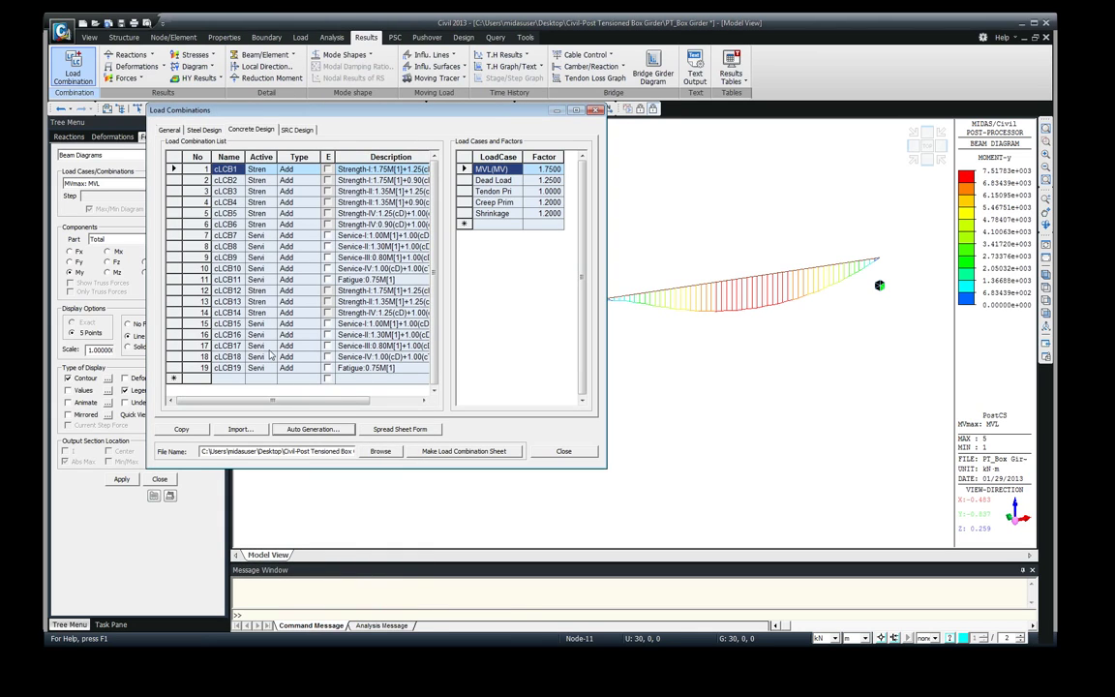
{"action": "left_click", "coordinate": [663, 355]}
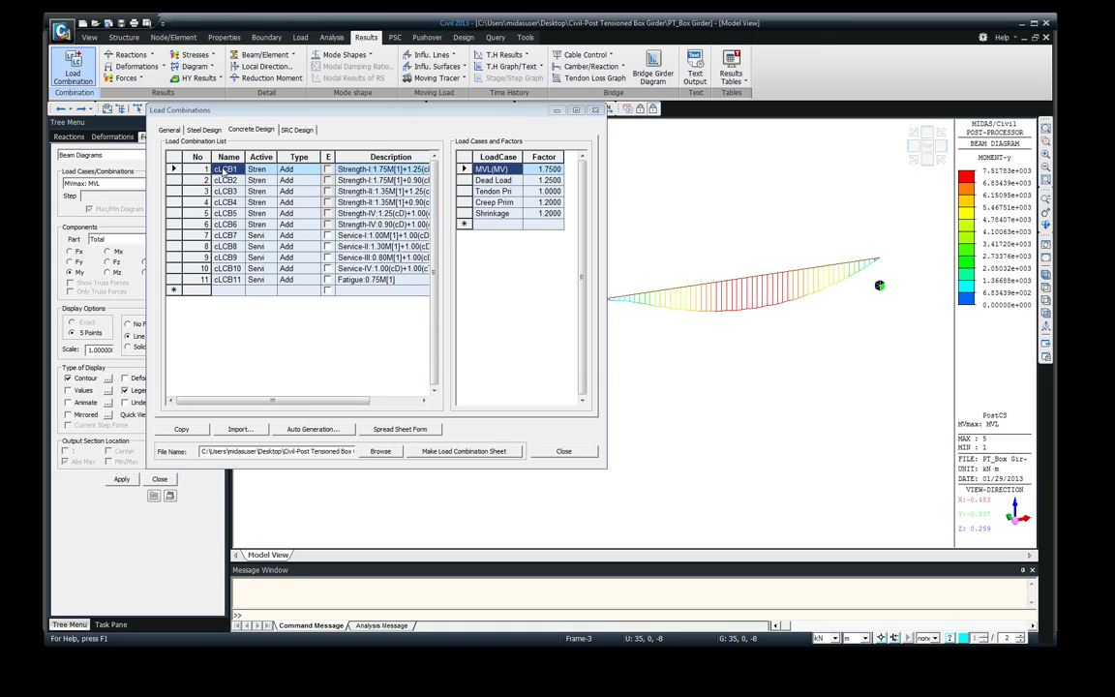
- Examine the load cases and factors of the Strength combinations, starting from cLCB1
{"action": "left_click_drag", "start_coordinate": [222, 171], "coordinate": [264, 285]}
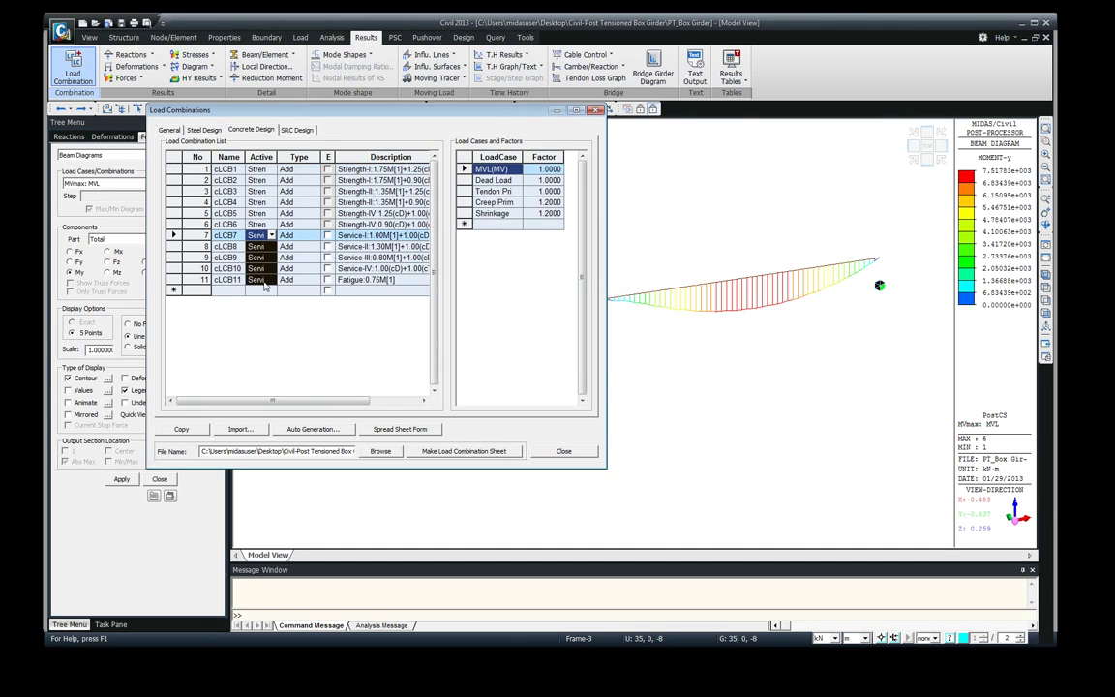
{"action": "left_click", "coordinate": [259, 171]}
{"action": "left_click", "coordinate": [232, 171]}
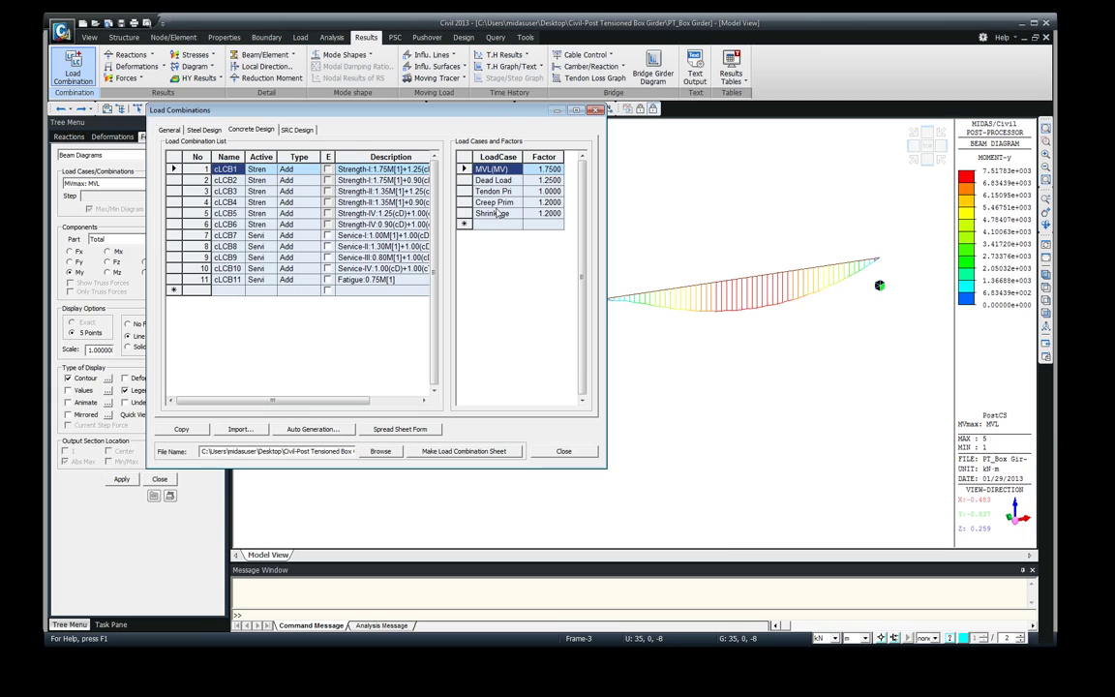
{"action": "key", "text": "Down"}
{"action": "key", "text": "Down"}
{"action": "key", "text": "Down"}
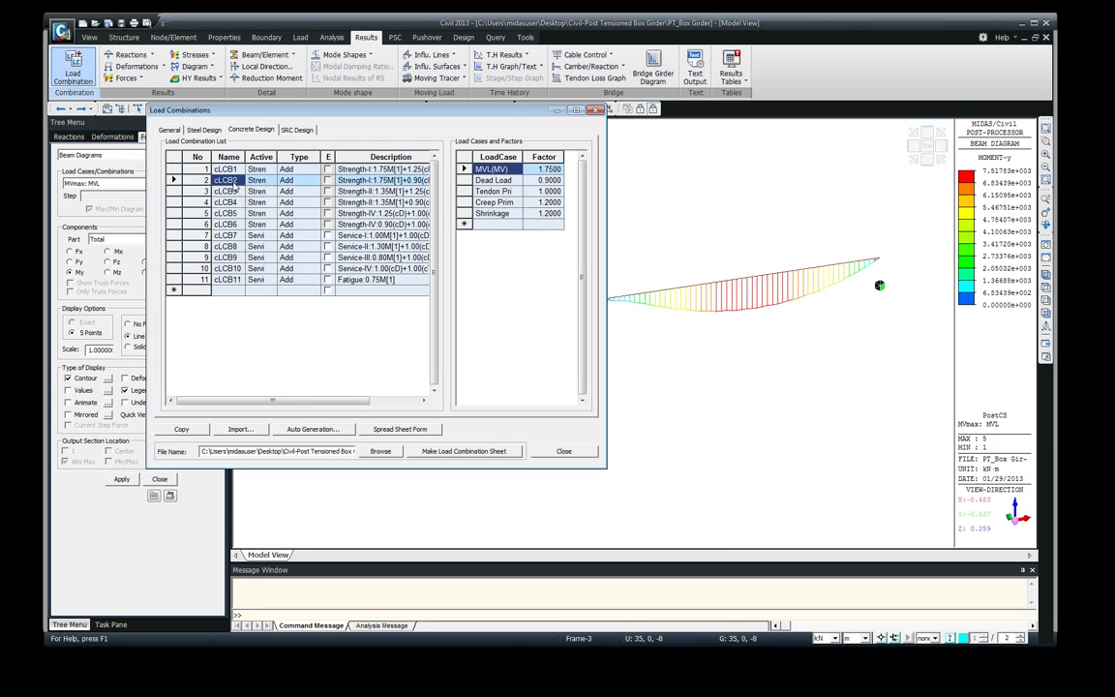
- Examine the load cases and factors of the Service and Fatigue combinations from cLCB7 onward
{"action": "left_click", "coordinate": [230, 236]}
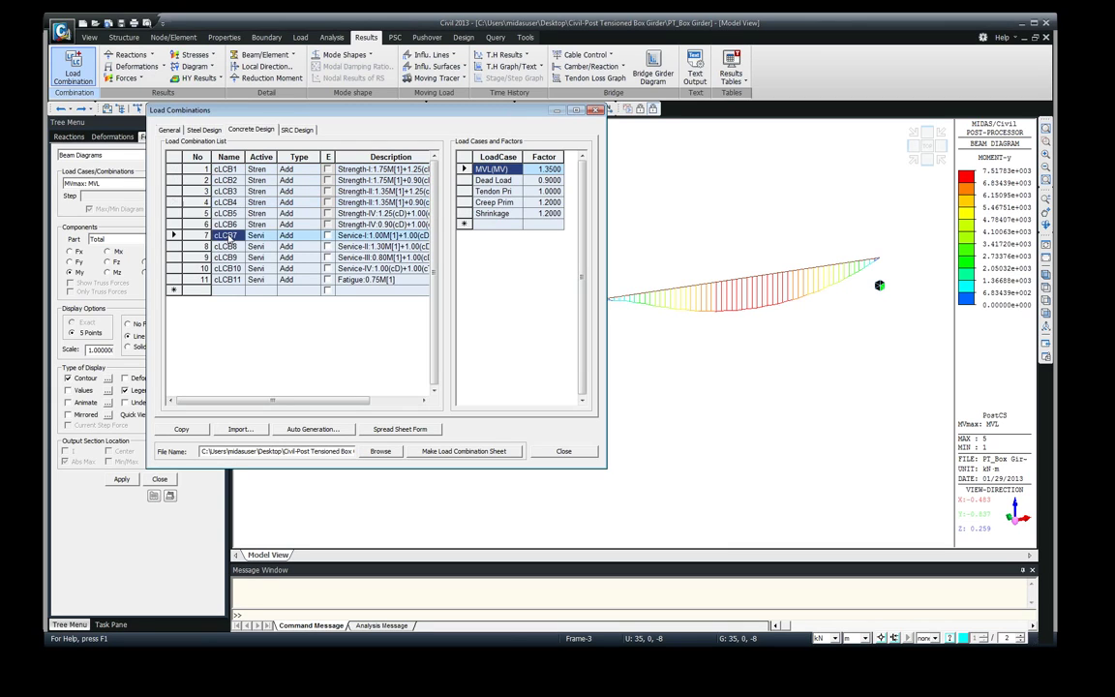
{"action": "key", "text": "Down"}
{"action": "key", "text": "Down"}
{"action": "key", "text": "Down"}
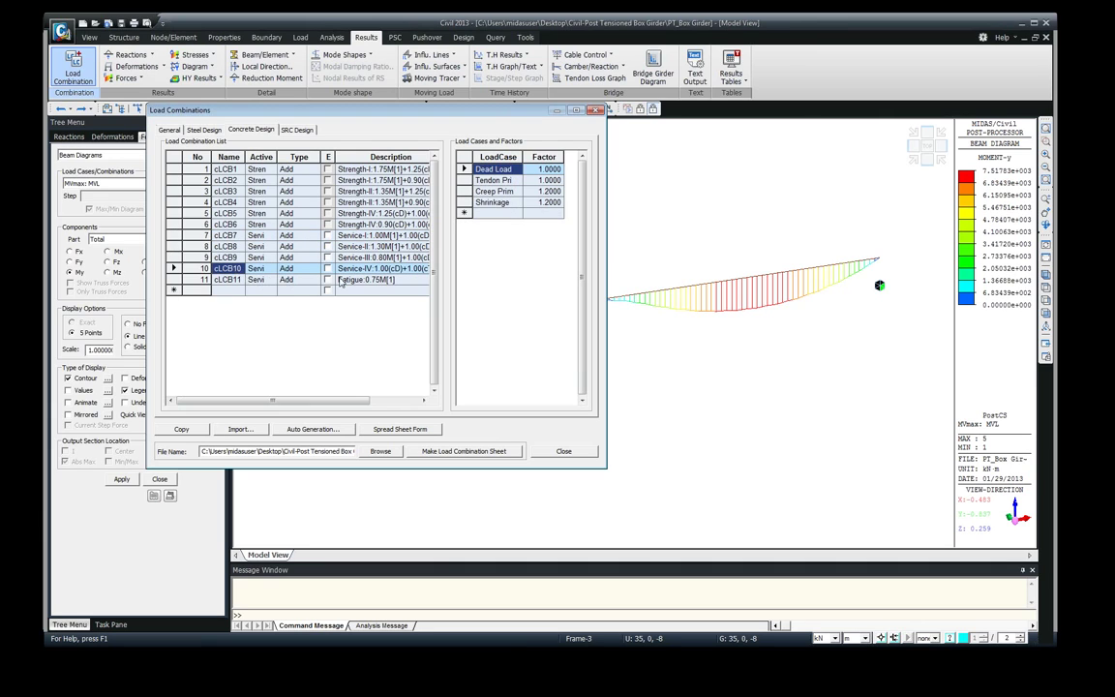
{"action": "left_click", "coordinate": [256, 278]}
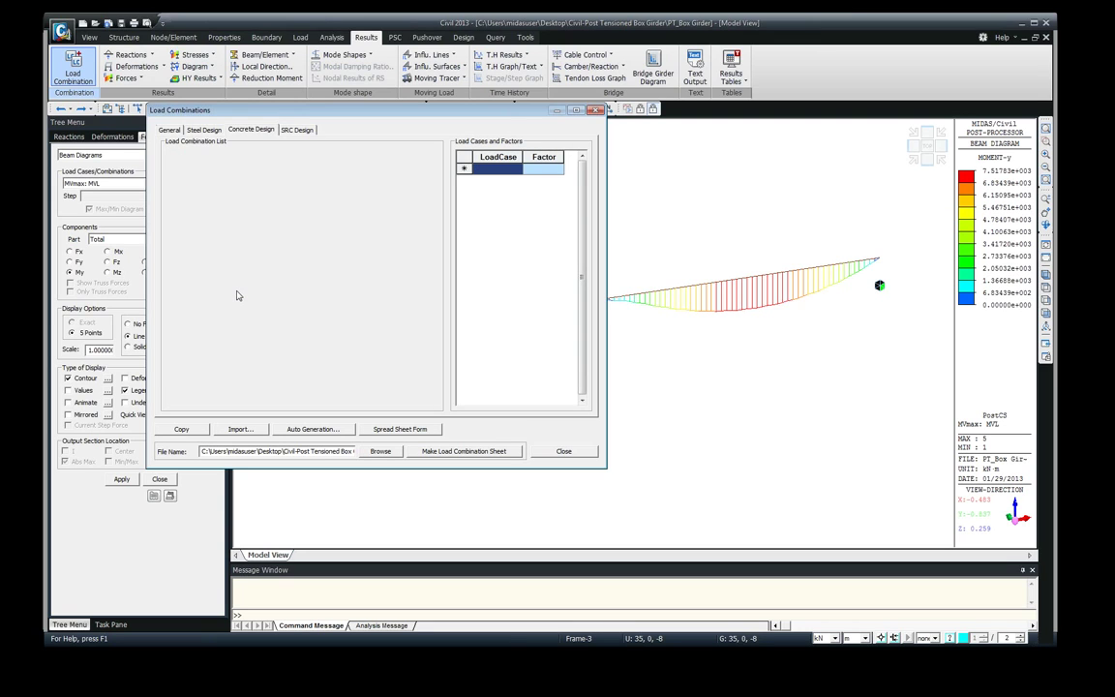
- Add a trial concrete load combination named LC with its active option set to Strength/Stress
{"action": "left_click", "coordinate": [237, 295]}
{"action": "type", "text": "LC"}
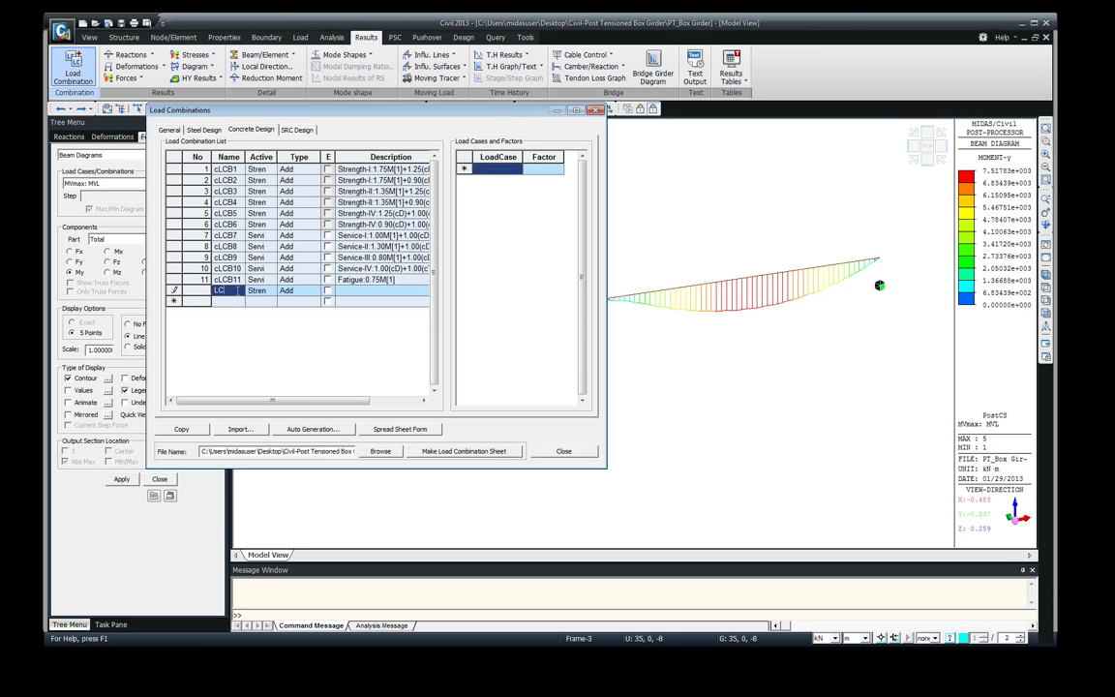
{"action": "left_click", "coordinate": [257, 290]}
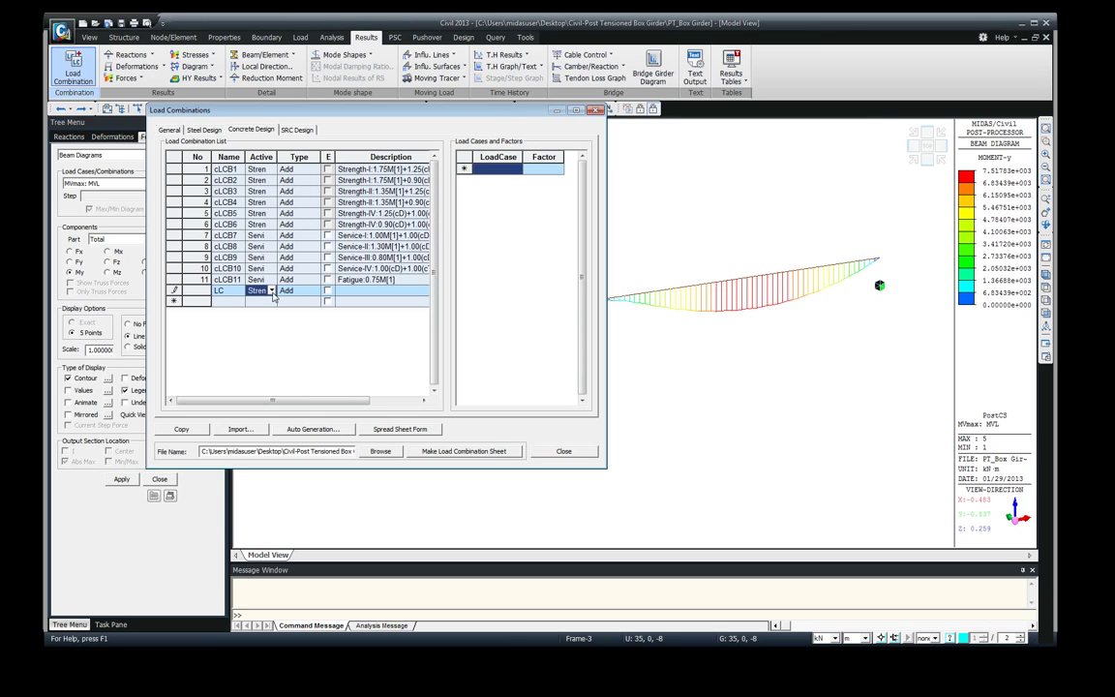
{"action": "left_click", "coordinate": [272, 290]}
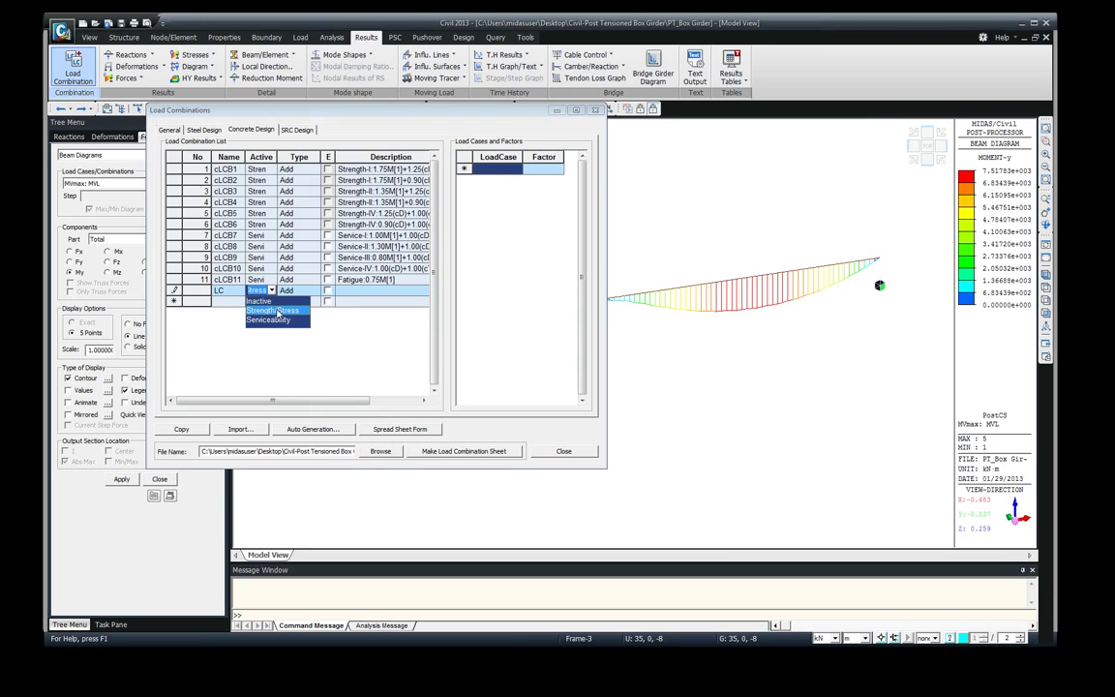
{"action": "left_click", "coordinate": [281, 310]}
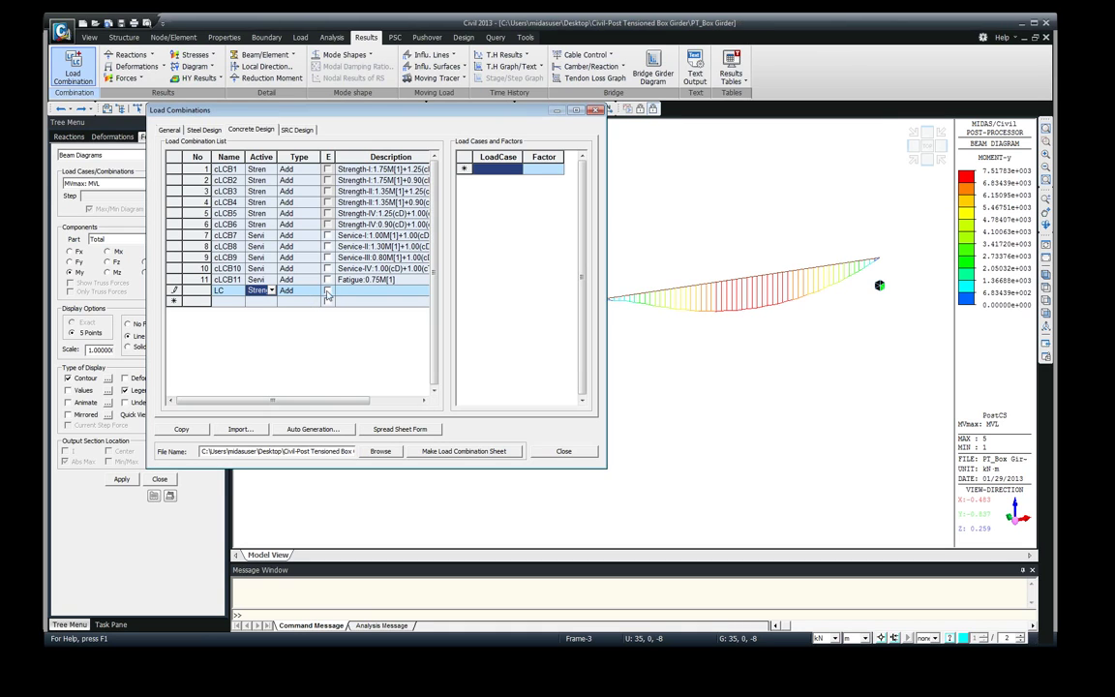
{"action": "left_click", "coordinate": [408, 294]}
- Try cLCB1 as a load case in combination LC, and delete the LC combination
{"action": "left_click", "coordinate": [518, 172]}
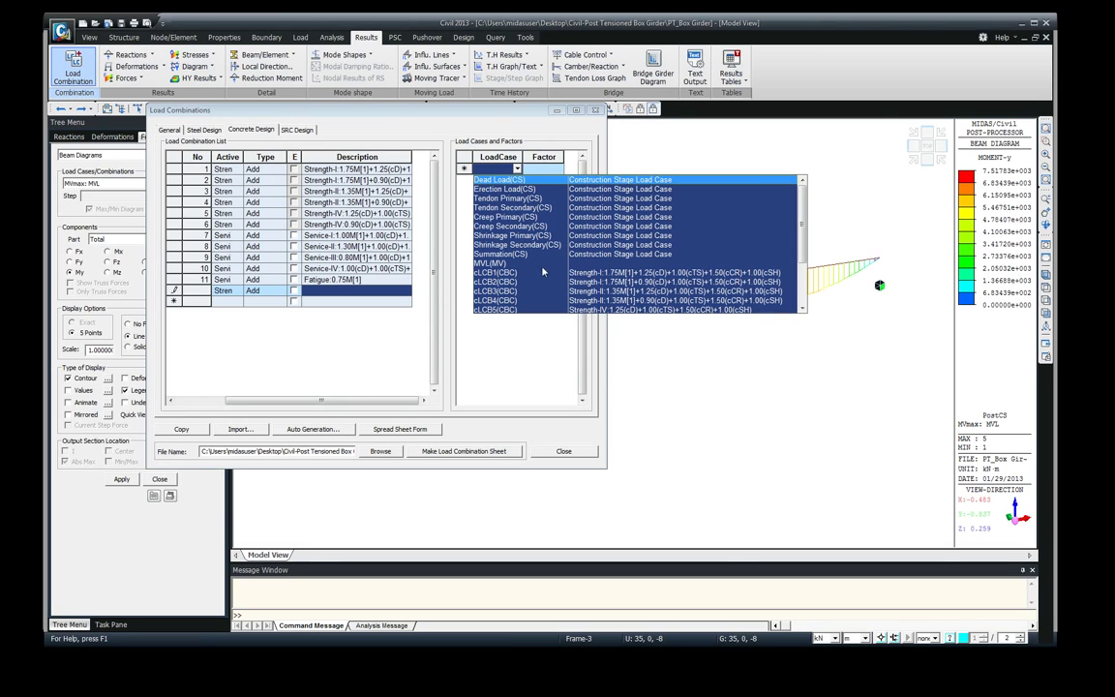
{"action": "left_click", "coordinate": [513, 273]}
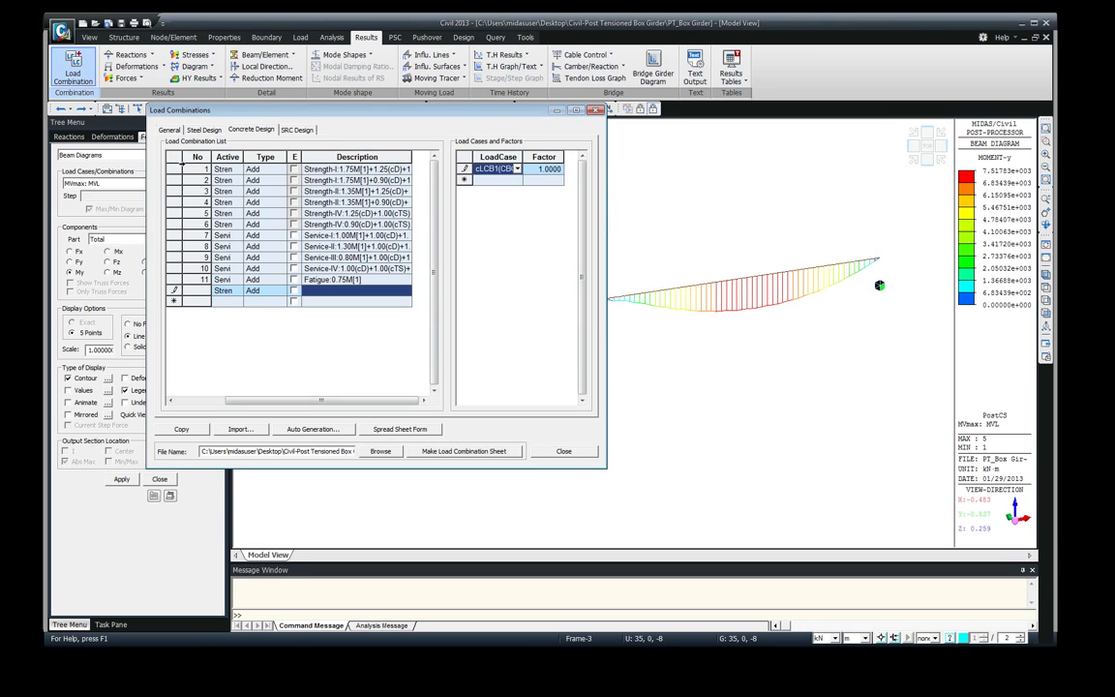
{"action": "left_click", "coordinate": [193, 400]}
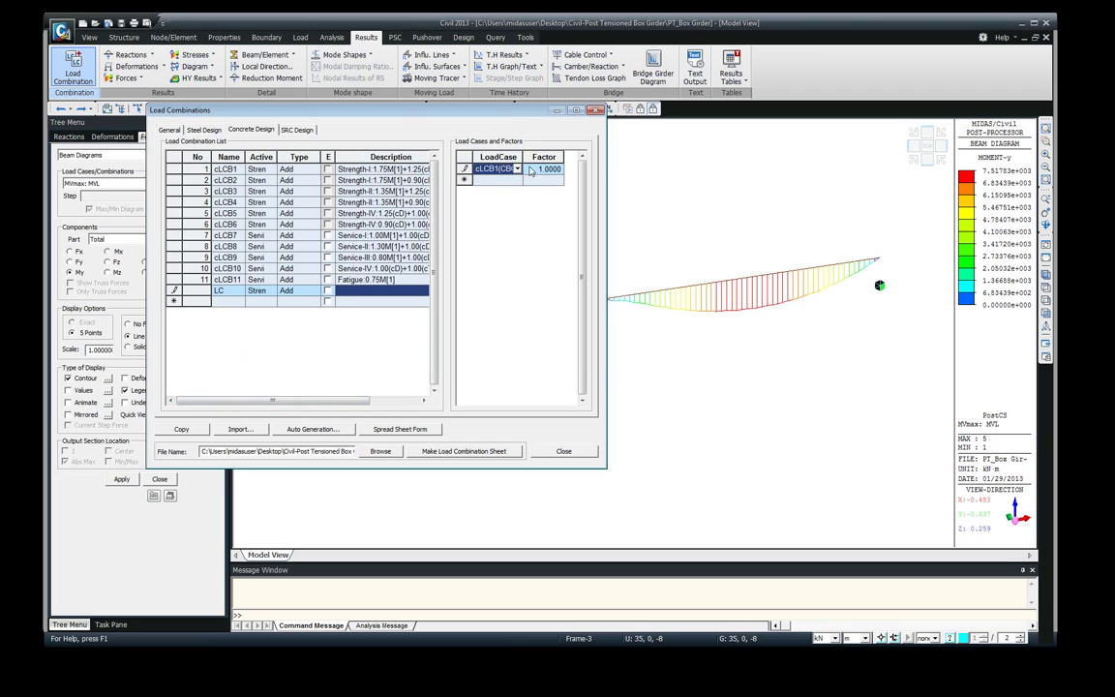
{"action": "left_click", "coordinate": [505, 184]}
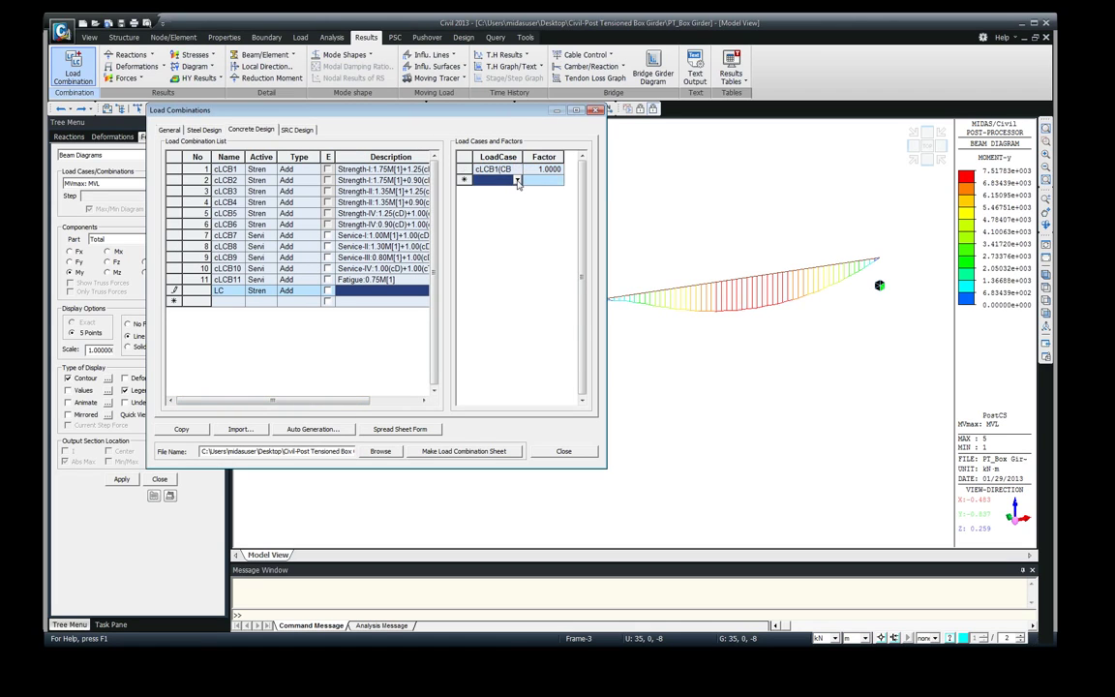
{"action": "left_click", "coordinate": [517, 181]}
{"action": "left_click", "coordinate": [458, 316]}
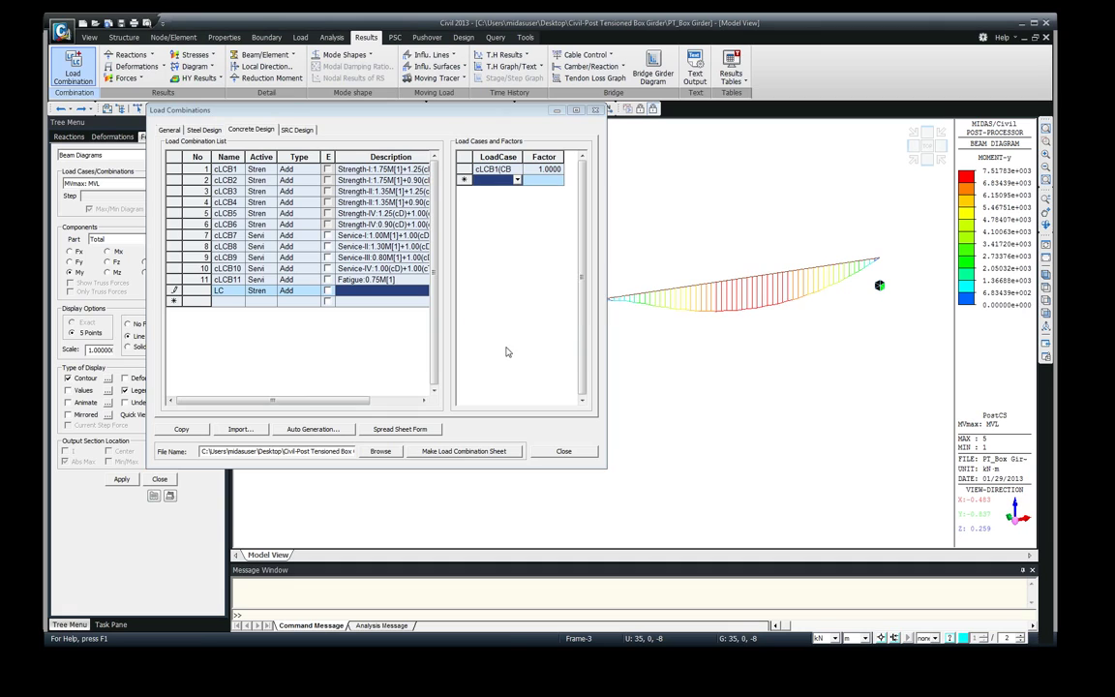
{"action": "left_click", "coordinate": [172, 291]}
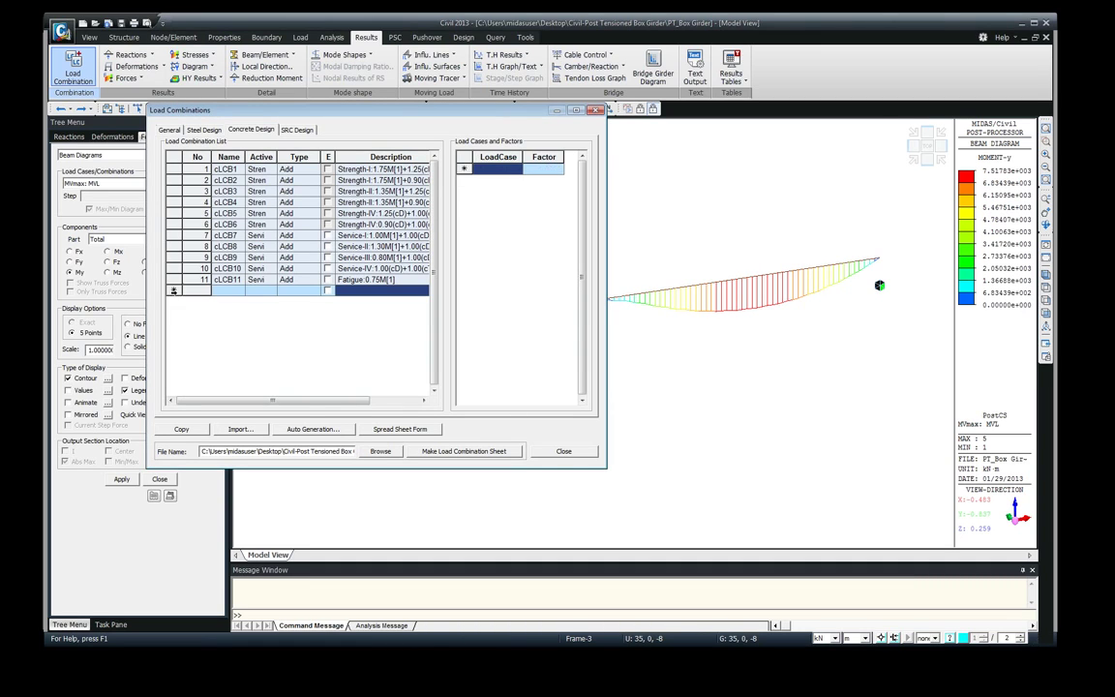
- Close the load combinations and display the My and Fyz beam diagrams for CBCmax: cLCB1
{"action": "left_click", "coordinate": [575, 452]}
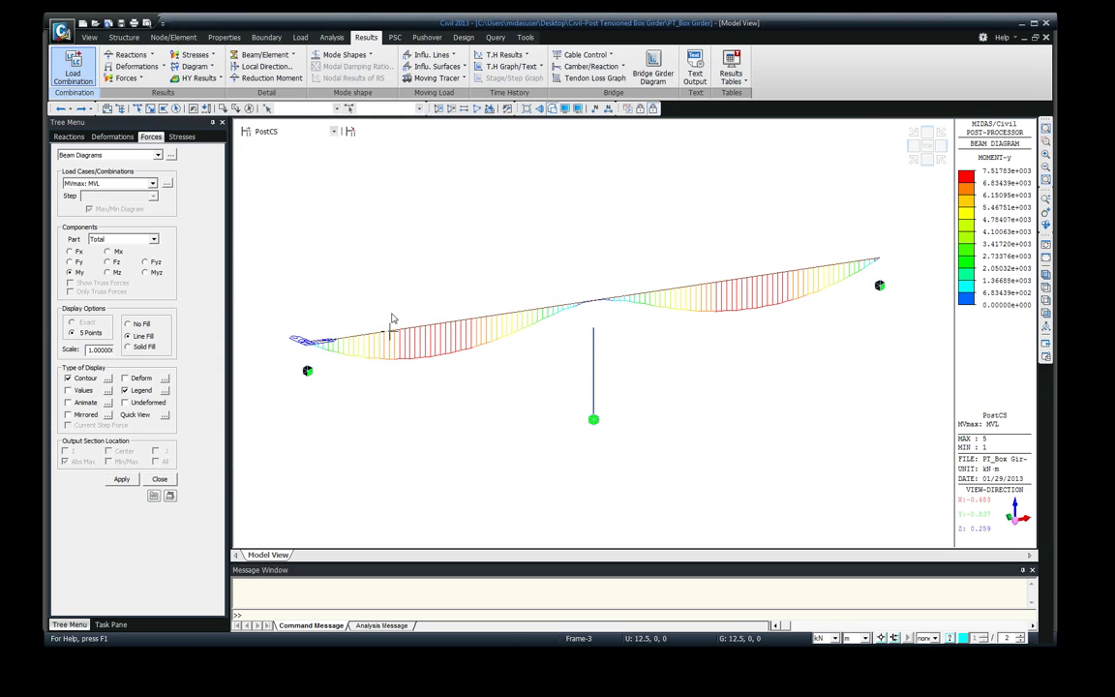
{"action": "left_click", "coordinate": [152, 184]}
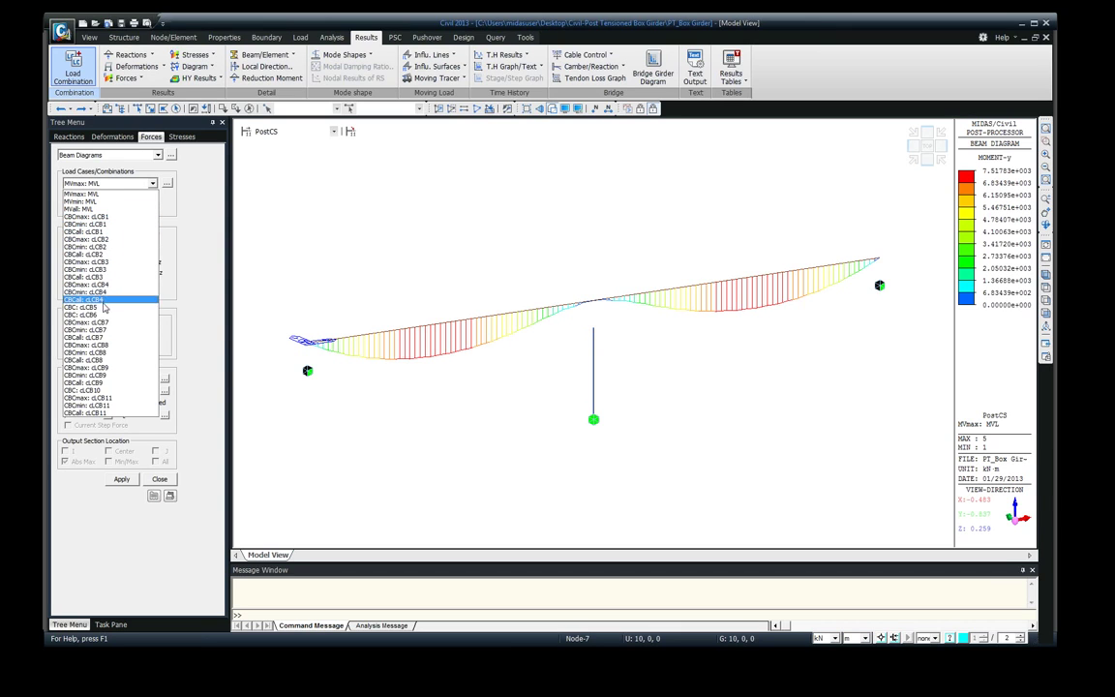
{"action": "left_click", "coordinate": [97, 217]}
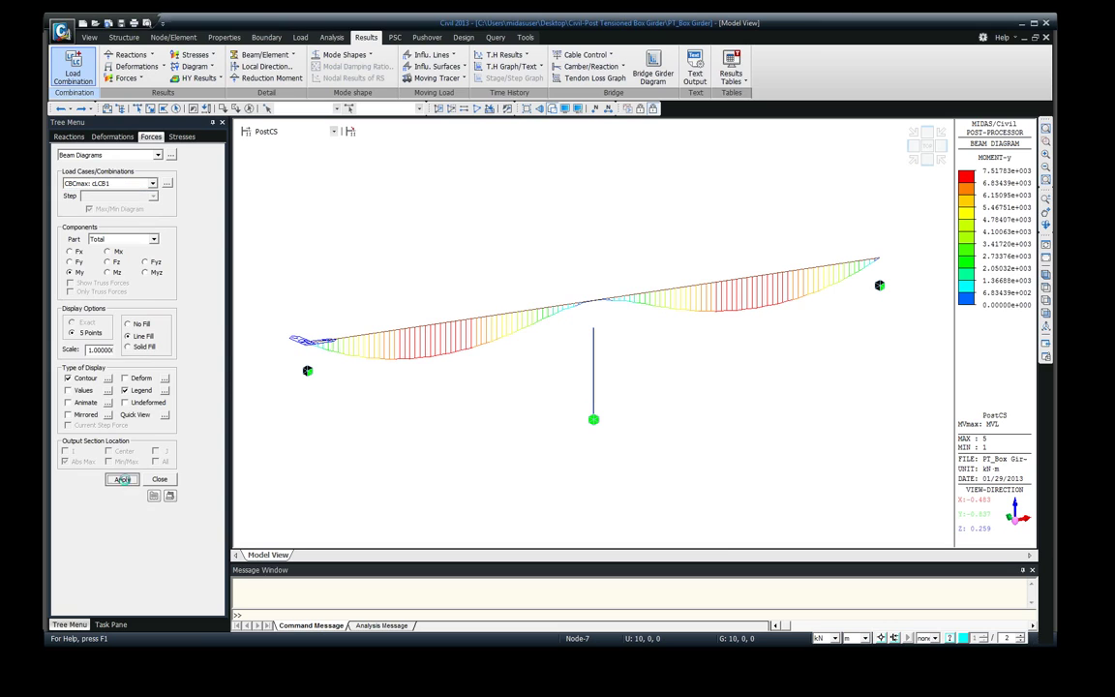
{"action": "left_click", "coordinate": [122, 480]}
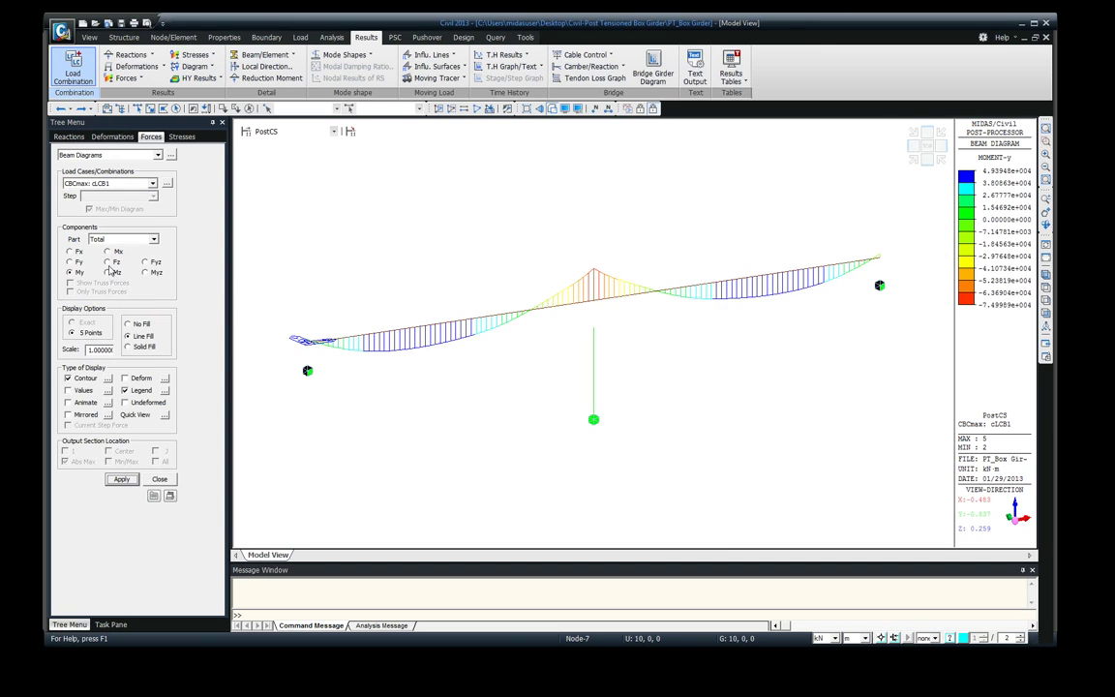
{"action": "left_click", "coordinate": [144, 261]}
{"action": "left_click", "coordinate": [122, 480]}
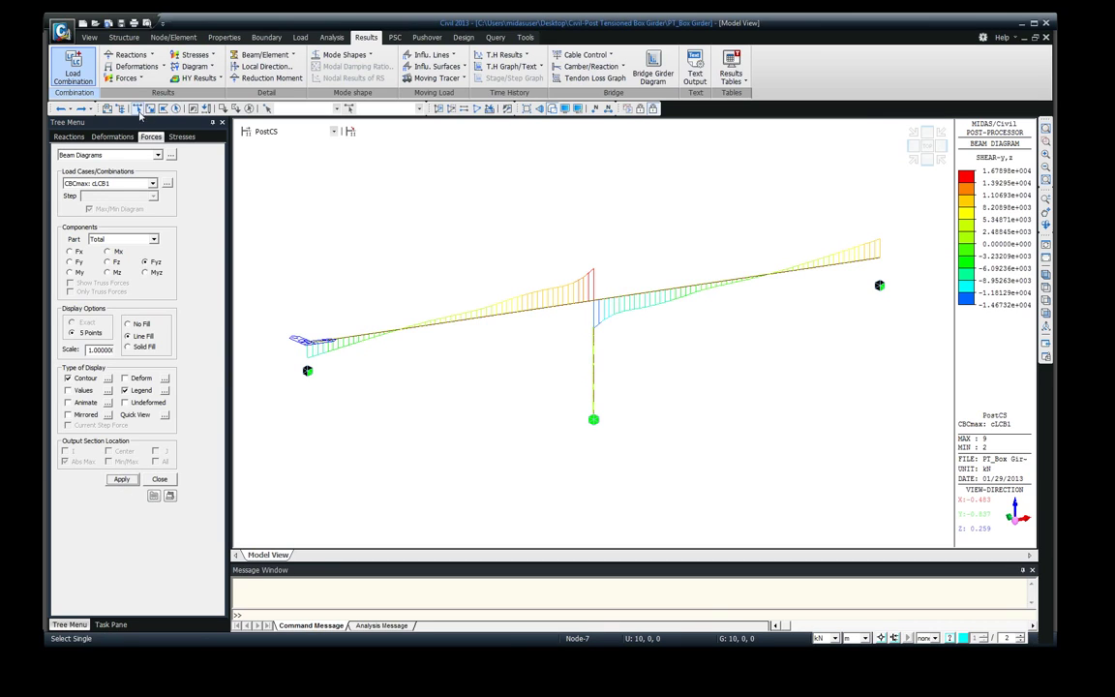
- Display the resultant DXYZ displacement contour for CBCmax: cLCB1 at PostCS
{"action": "left_click", "coordinate": [166, 67]}
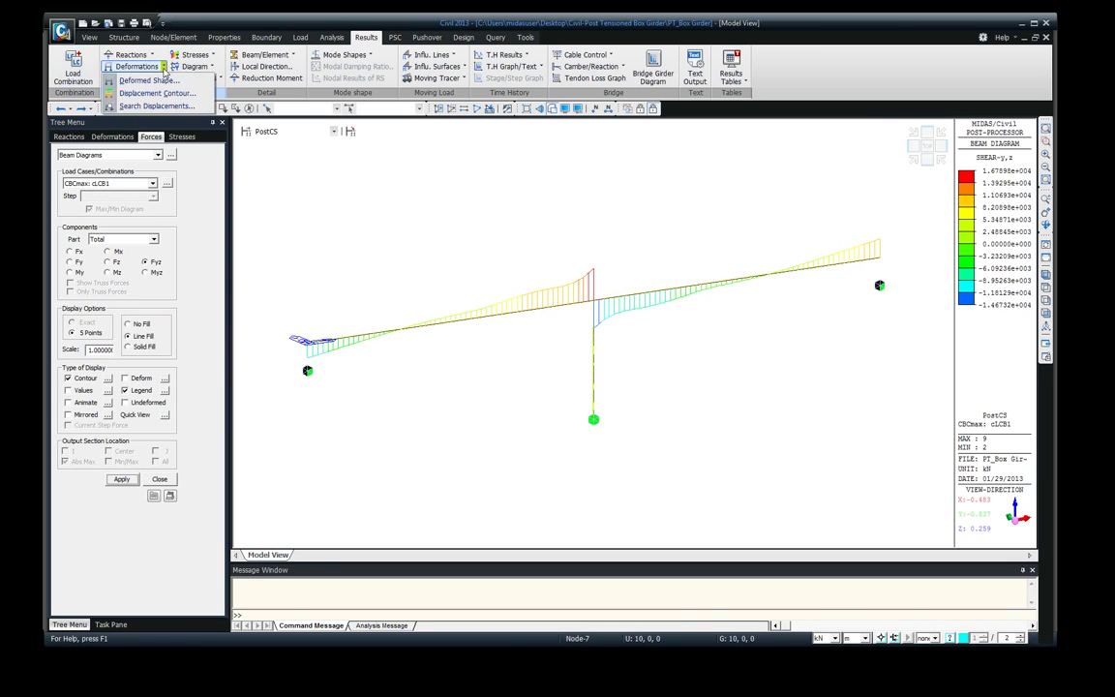
{"action": "left_click", "coordinate": [147, 92]}
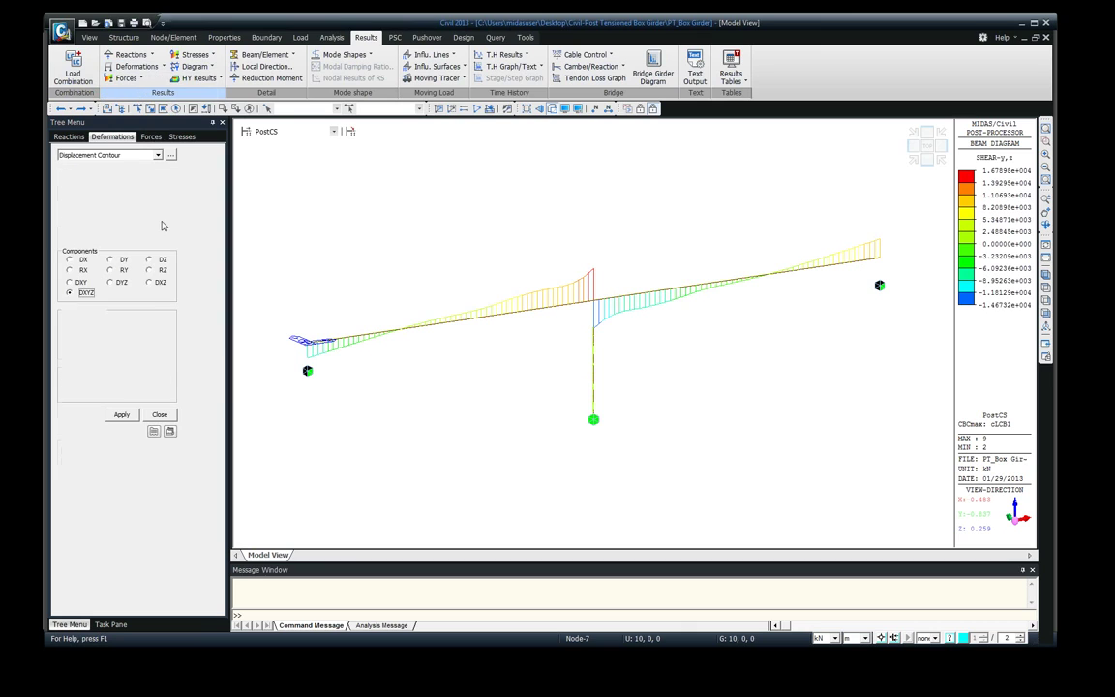
{"action": "left_click", "coordinate": [126, 415]}
- Switch the displacement contour to construction stage CS2 and show the deformed shape
{"action": "left_click", "coordinate": [334, 131]}
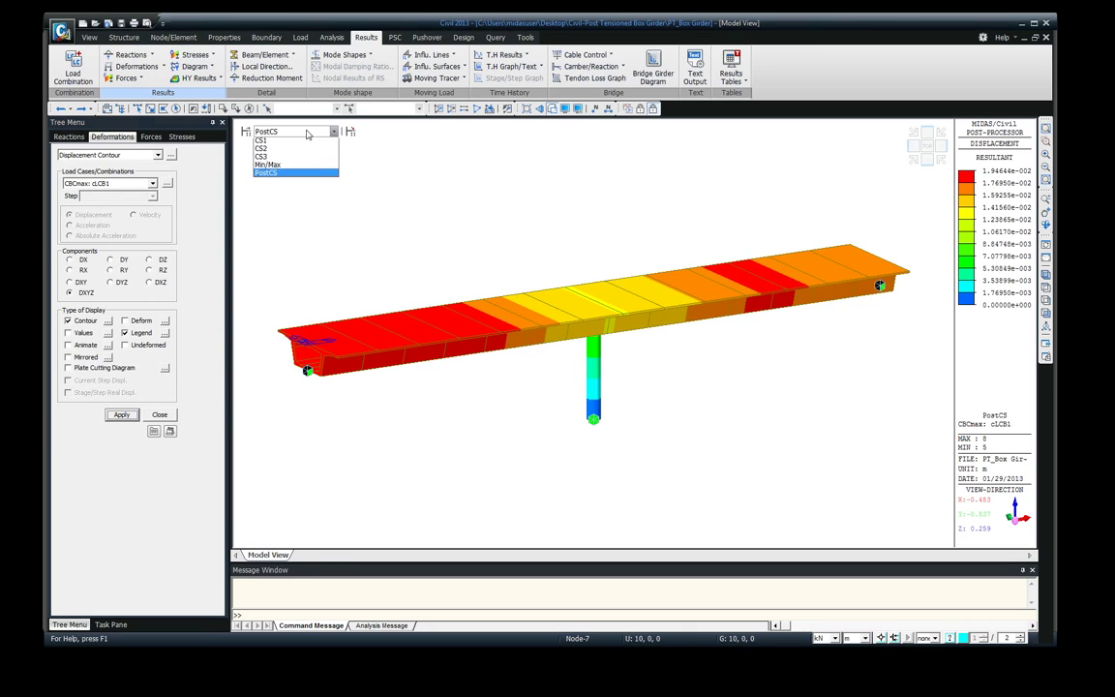
{"action": "left_click", "coordinate": [283, 144]}
{"action": "key", "text": "Down"}
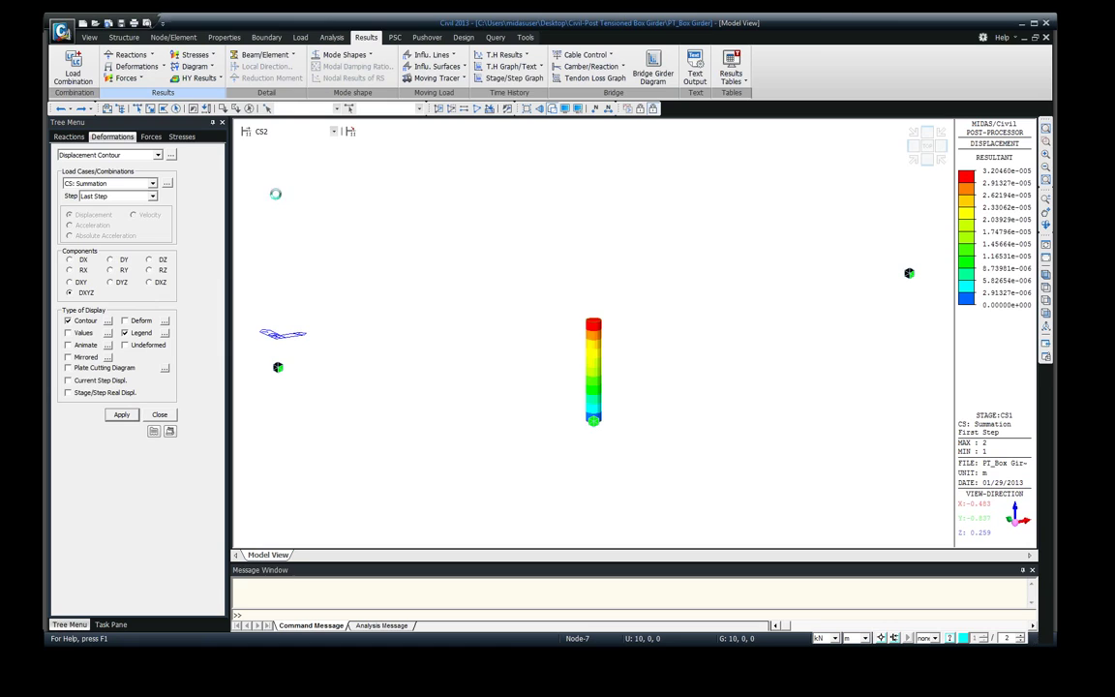
{"action": "left_click", "coordinate": [123, 320]}
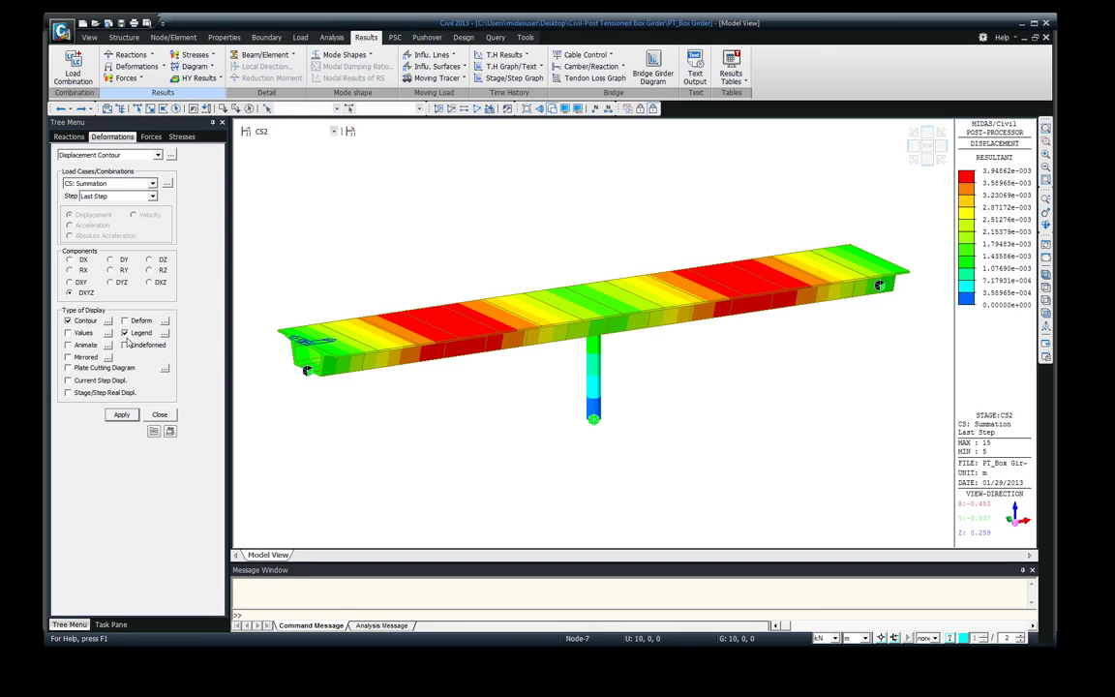
{"action": "left_click", "coordinate": [122, 415]}
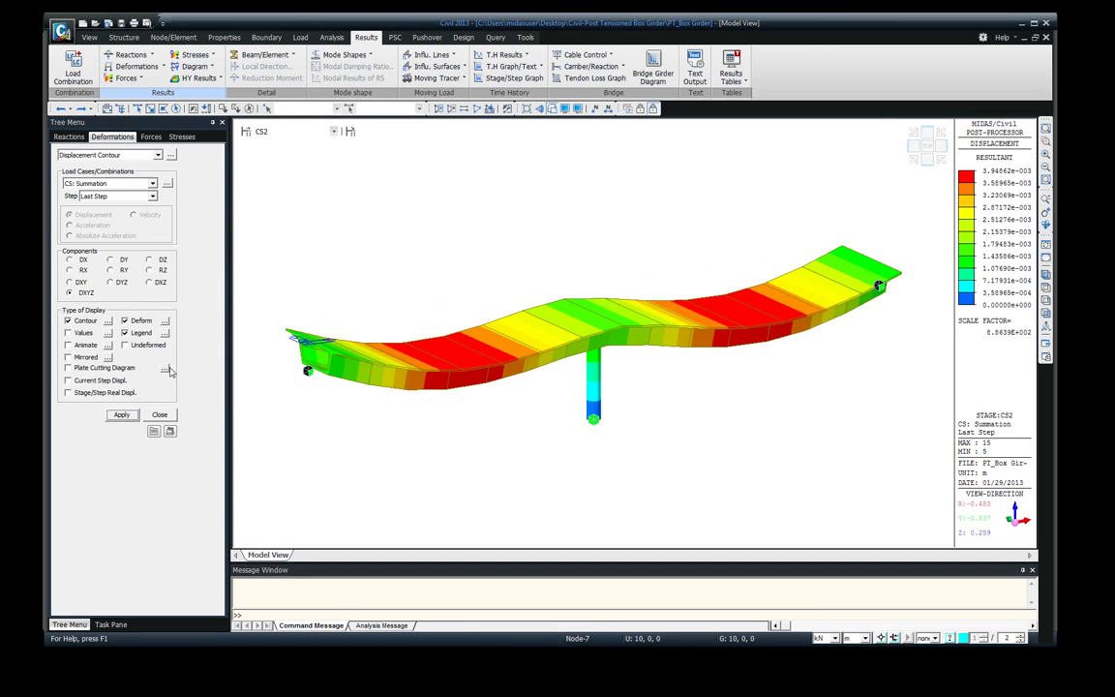
- Compare the deformed displacement contours stage by stage from CS1 through PostCS, and close the displacement results
{"action": "left_click", "coordinate": [261, 131]}
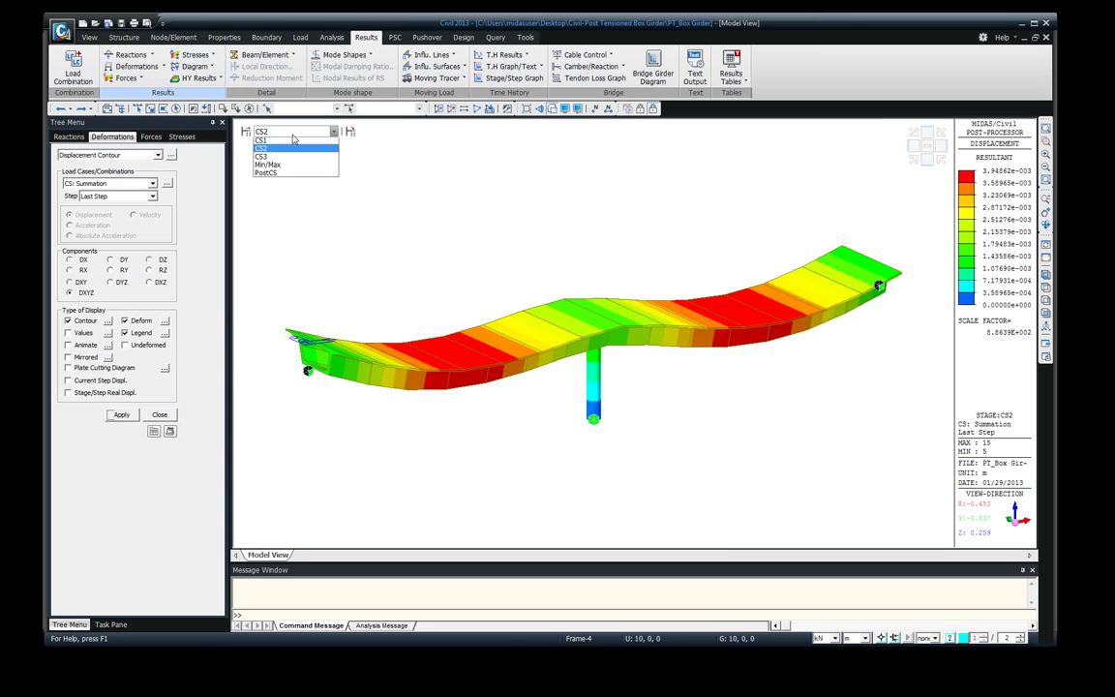
{"action": "left_click", "coordinate": [266, 142]}
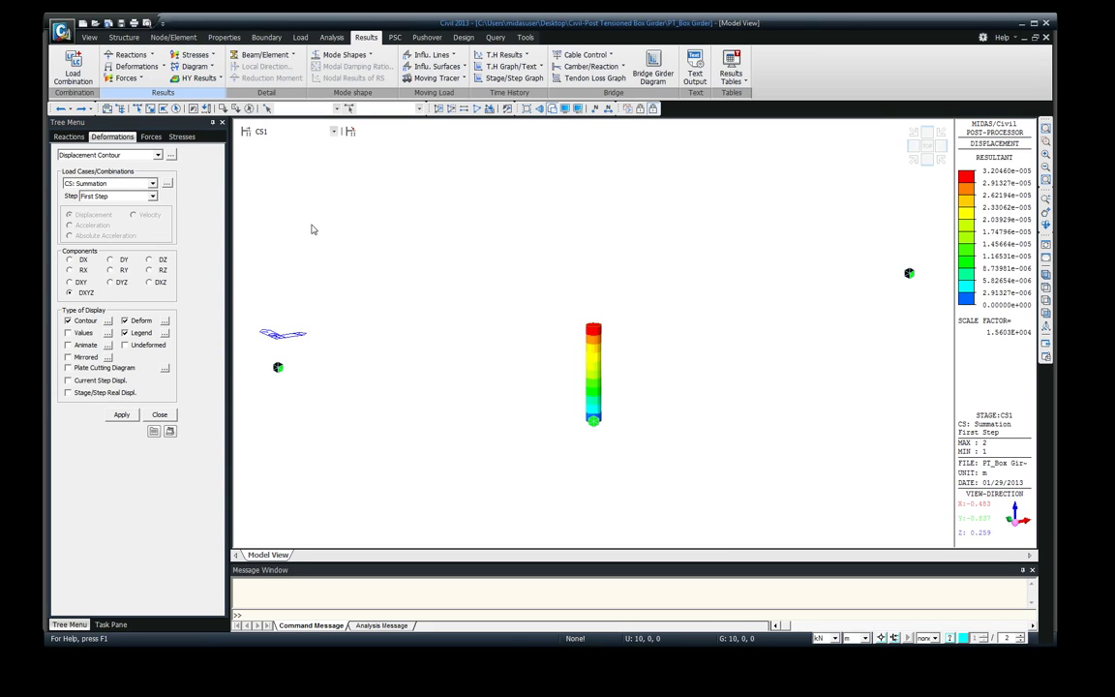
{"action": "key", "text": "Down"}
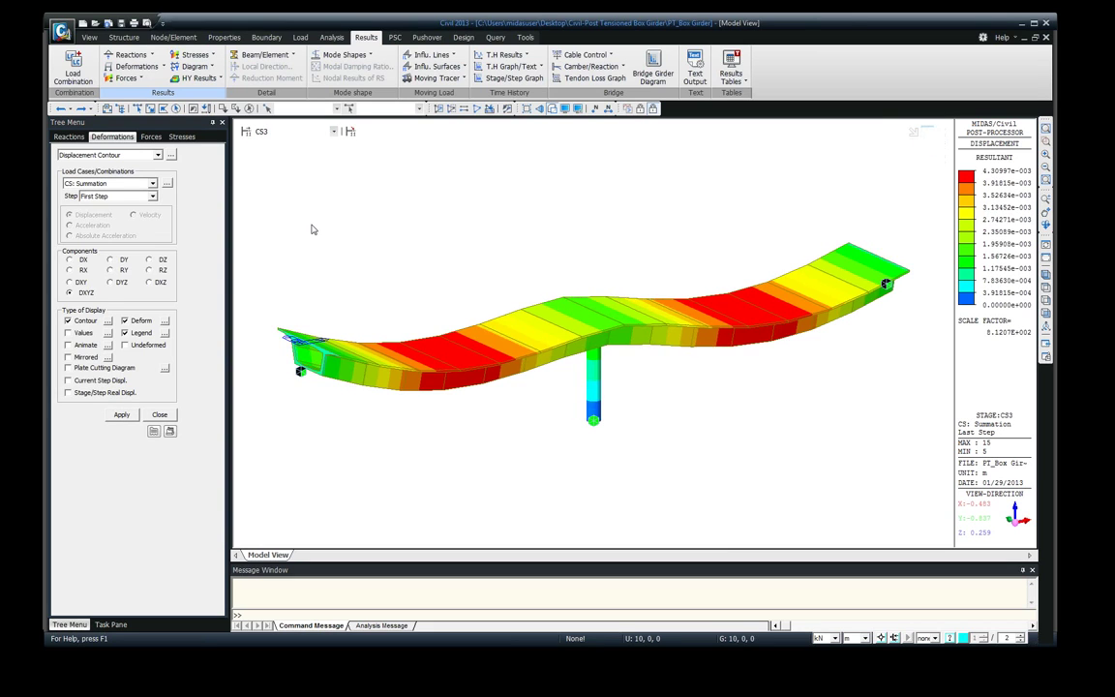
{"action": "key", "text": "Down"}
{"action": "key", "text": "Down"}
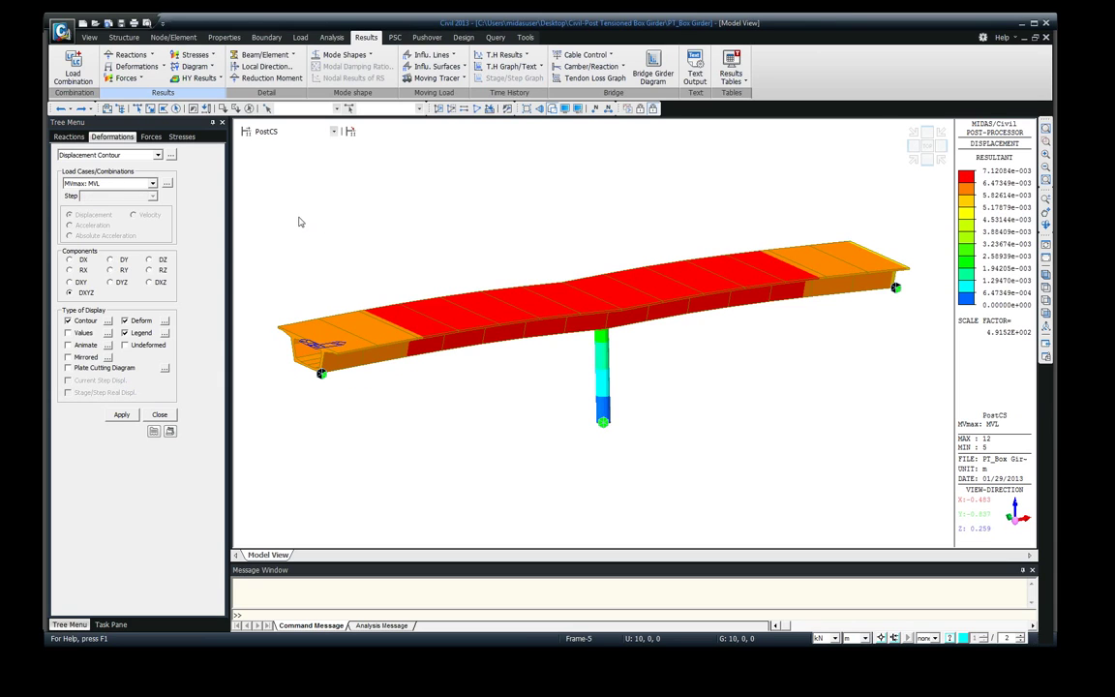
{"action": "left_click", "coordinate": [160, 415]}
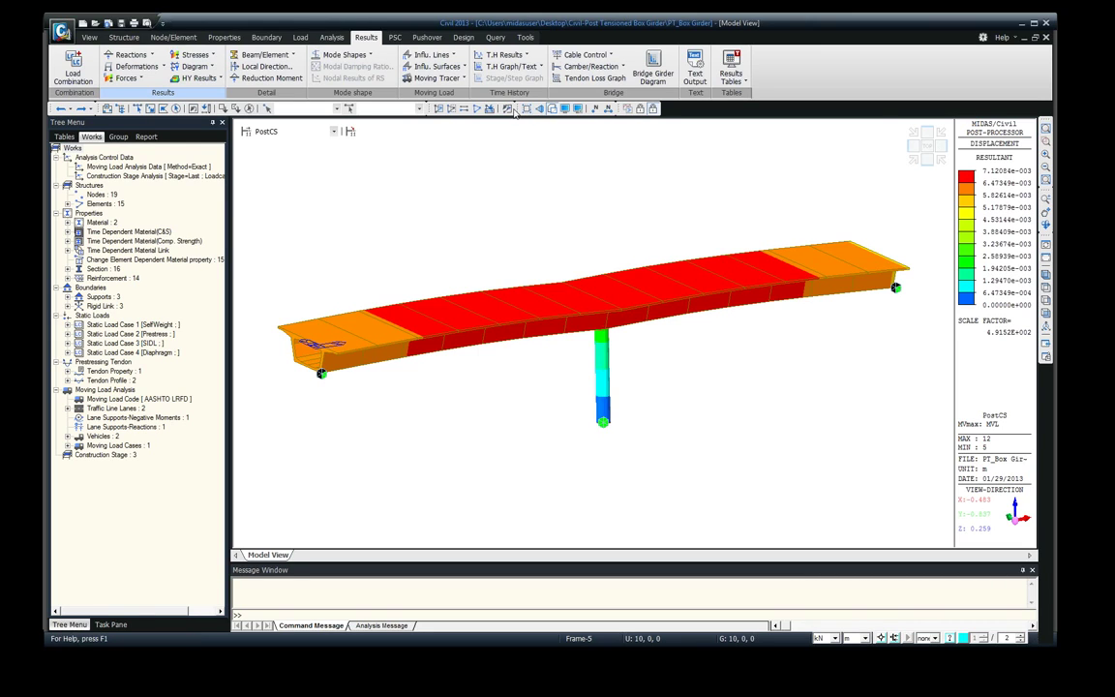
- Open the Tendon Loss results table for tendon group T_L
{"action": "left_click", "coordinate": [528, 58]}
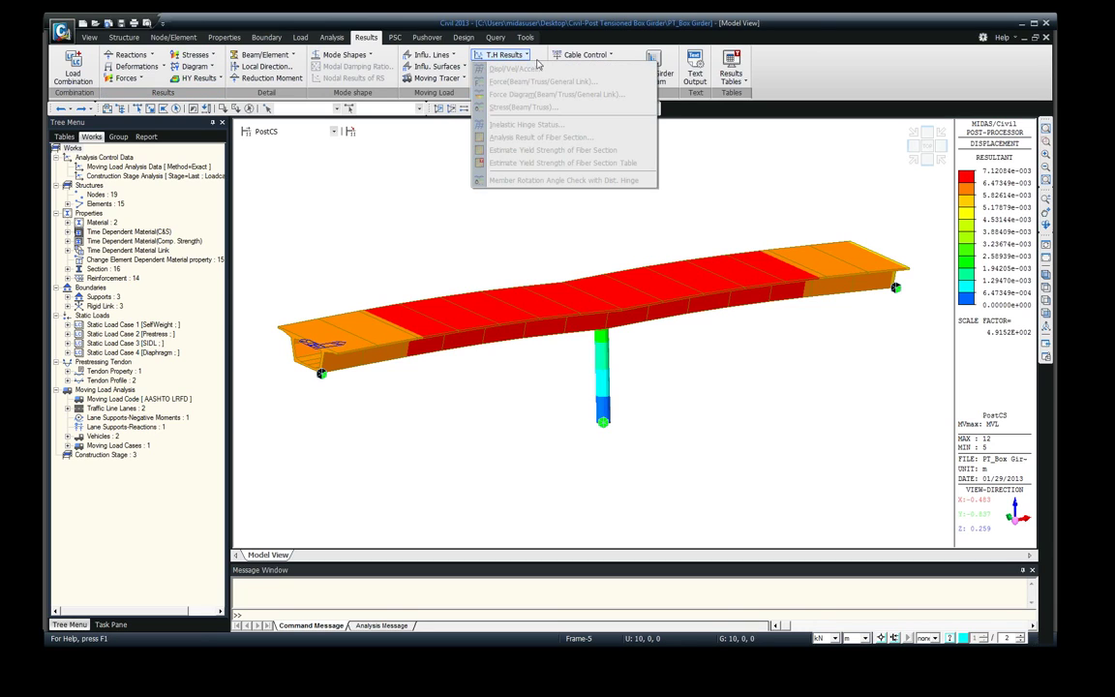
{"action": "left_click", "coordinate": [286, 230]}
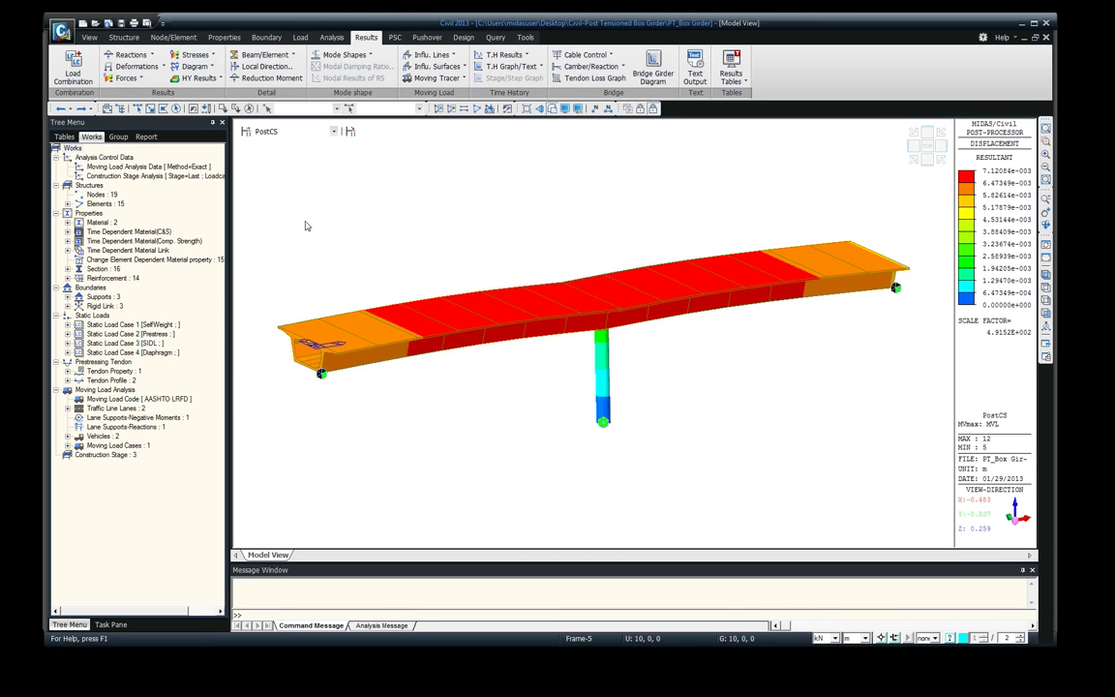
{"action": "left_click", "coordinate": [746, 82]}
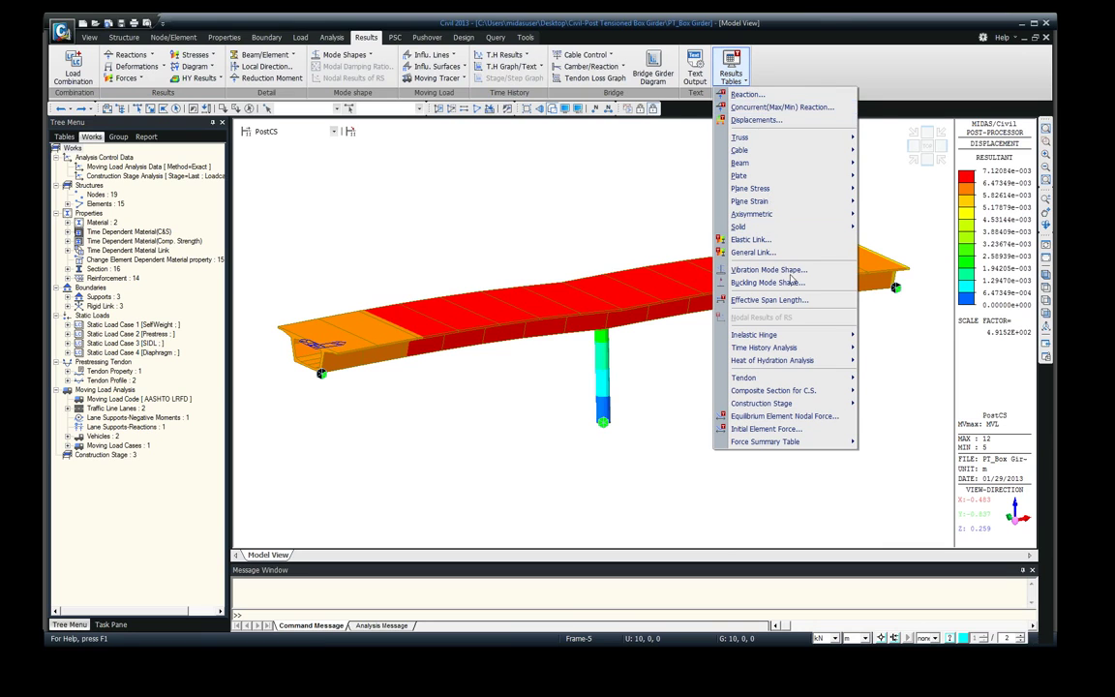
{"action": "mouse_move", "coordinate": [813, 377]}
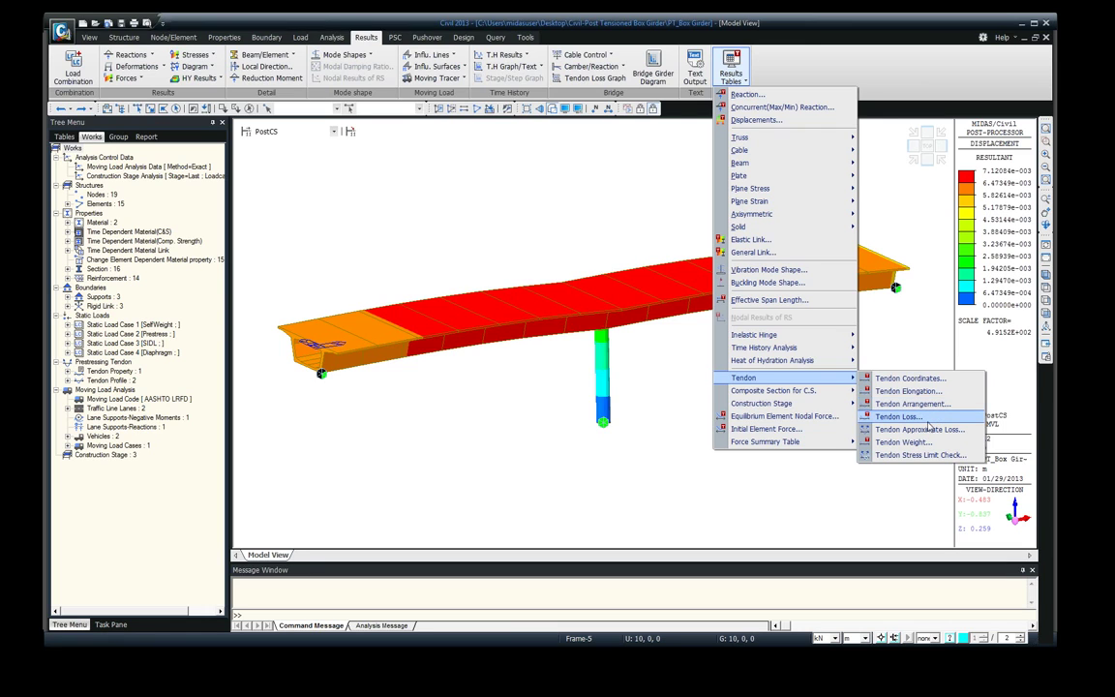
{"action": "left_click", "coordinate": [899, 416]}
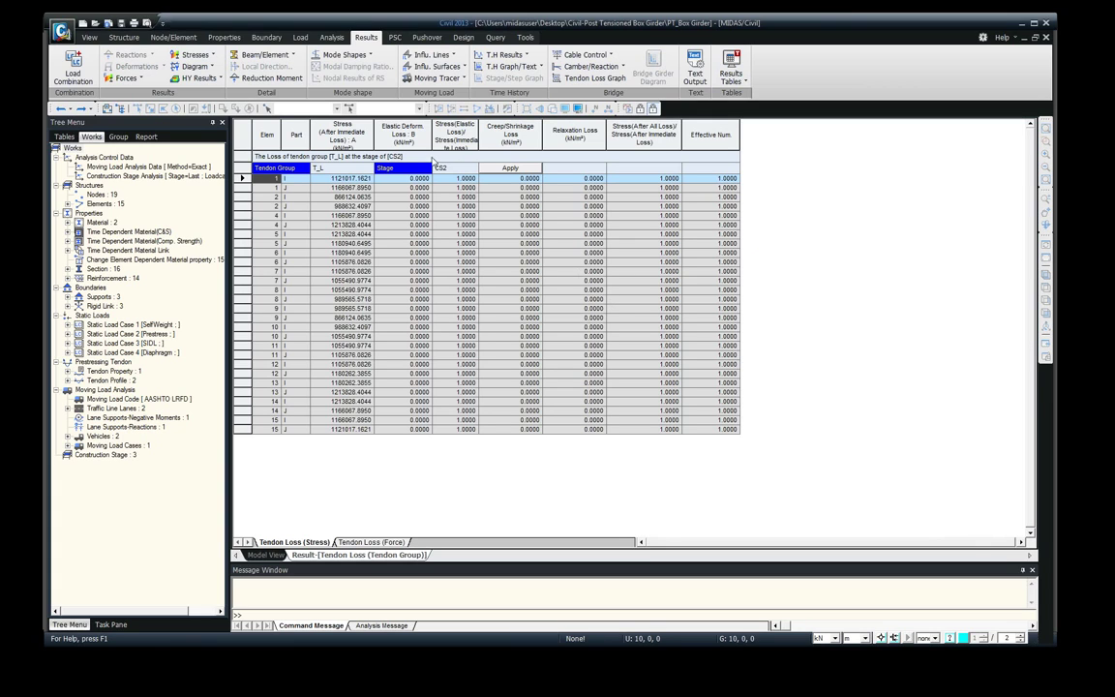
- Examine the relaxation loss, creep/shrinkage loss and stress after immediate loss columns for tendon group T_L at CS2
{"action": "left_click", "coordinate": [565, 129]}
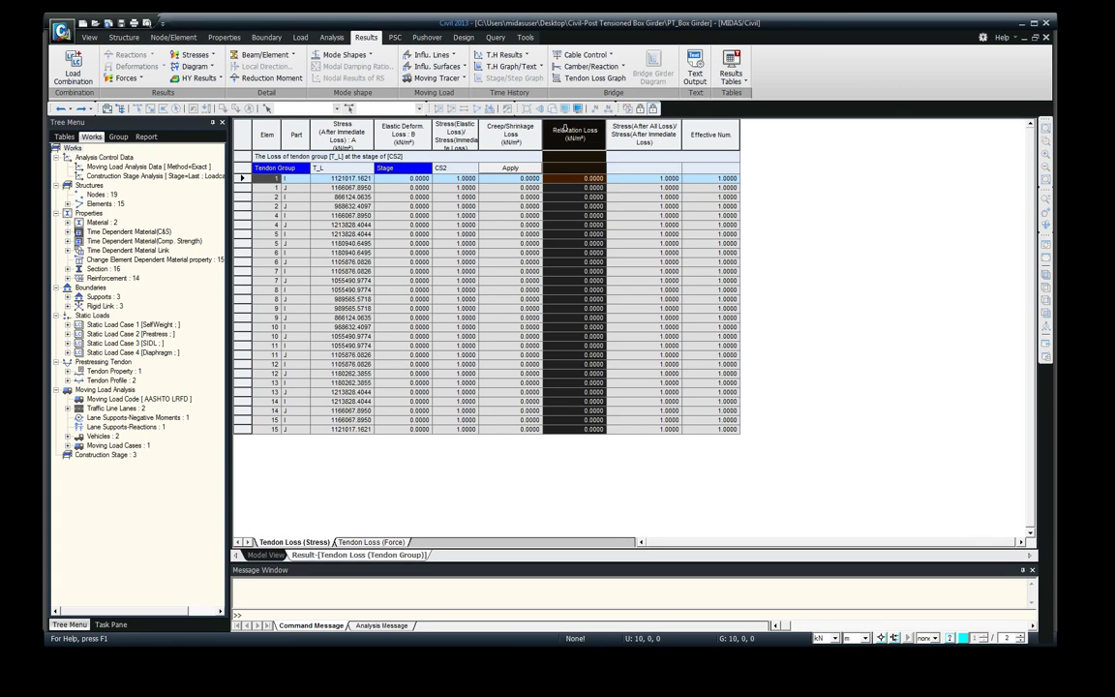
{"action": "left_click", "coordinate": [509, 117]}
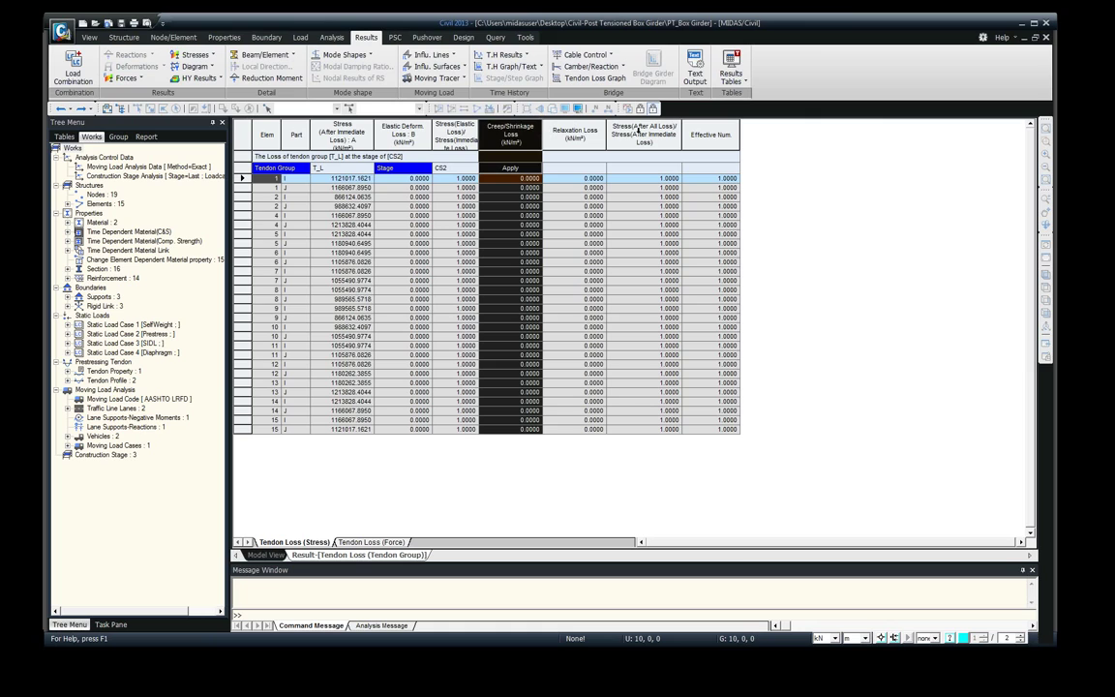
{"action": "left_click", "coordinate": [376, 306]}
{"action": "left_click", "coordinate": [373, 300]}
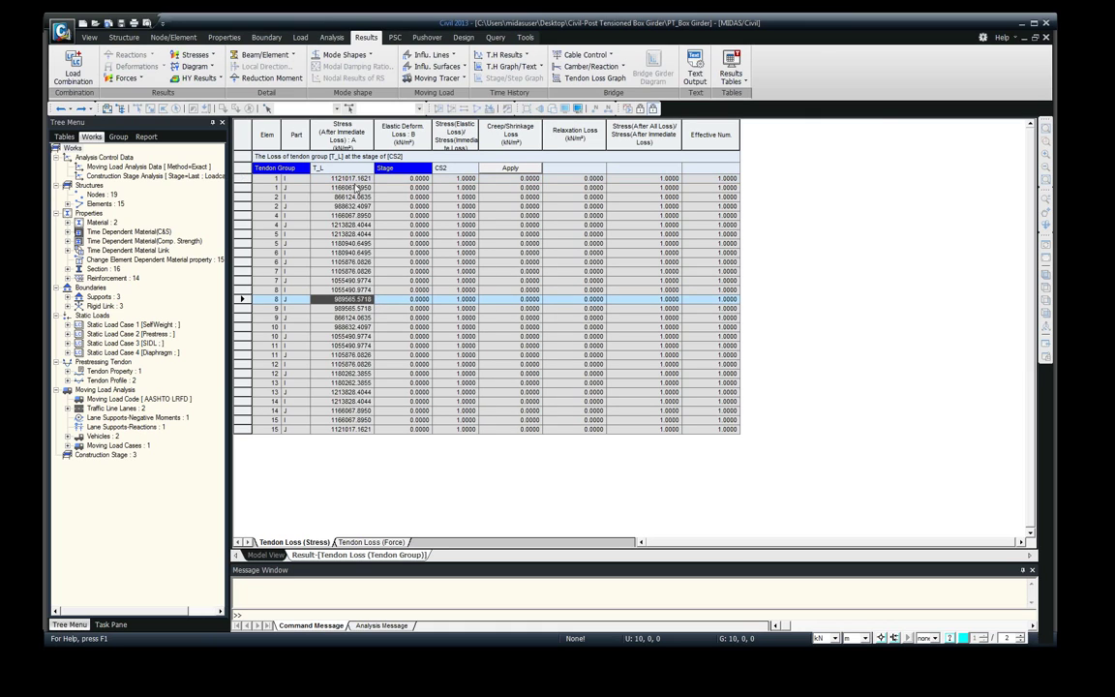
- Switch the tendon stress loss table to tendon group T_R and highlight values in its stress after immediate loss column
{"action": "left_click", "coordinate": [442, 168]}
{"action": "left_click", "coordinate": [473, 169]}
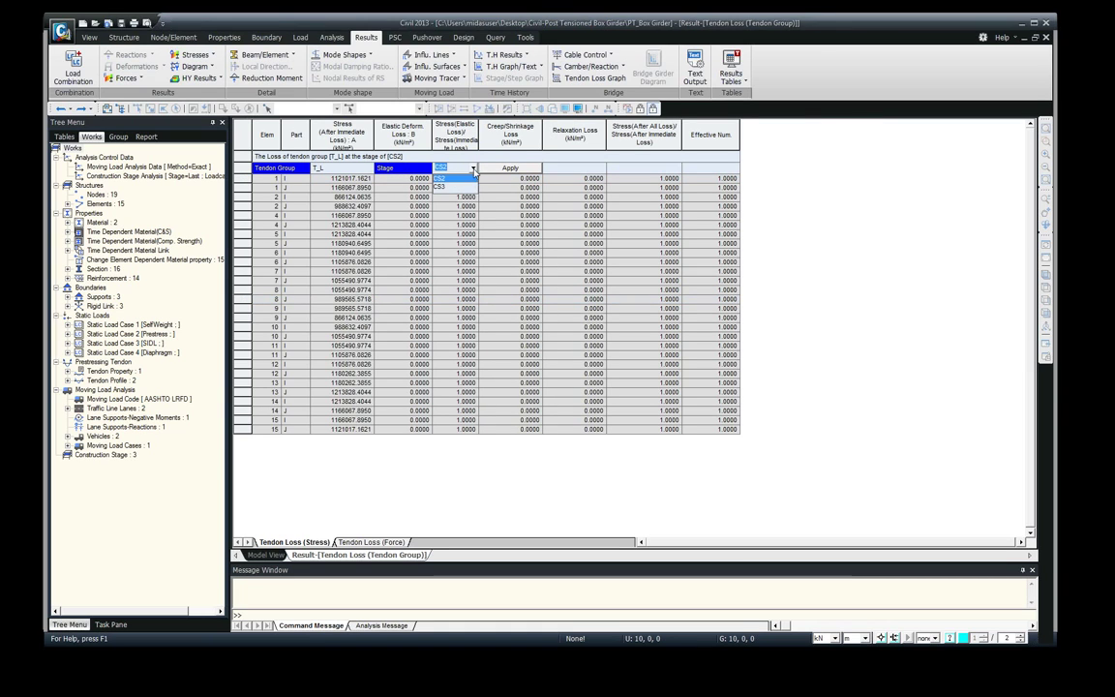
{"action": "left_click", "coordinate": [443, 190]}
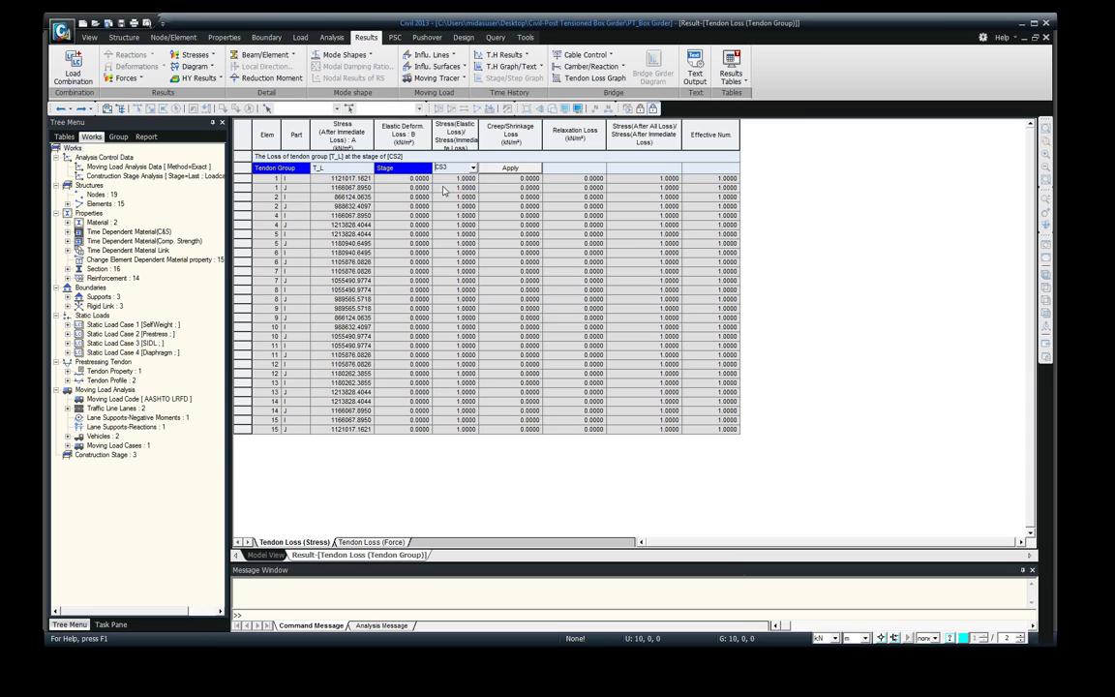
{"action": "left_click", "coordinate": [355, 170]}
{"action": "left_click", "coordinate": [367, 168]}
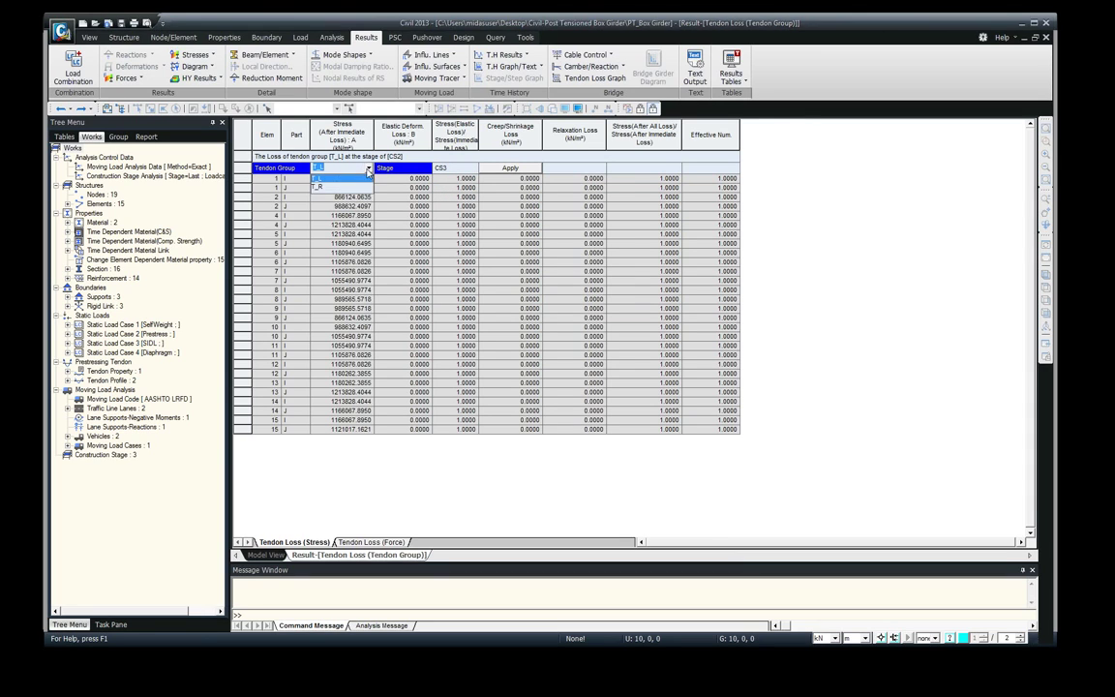
{"action": "left_click", "coordinate": [308, 180]}
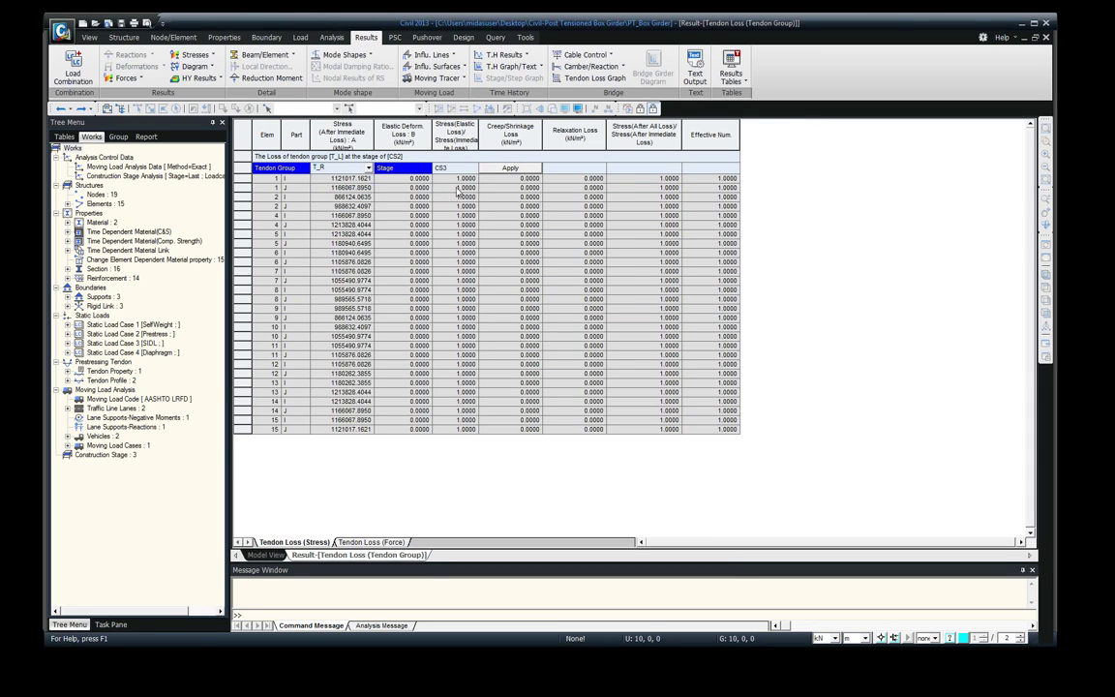
{"action": "left_click", "coordinate": [511, 169]}
{"action": "left_click_drag", "start_coordinate": [348, 187], "coordinate": [349, 307]}
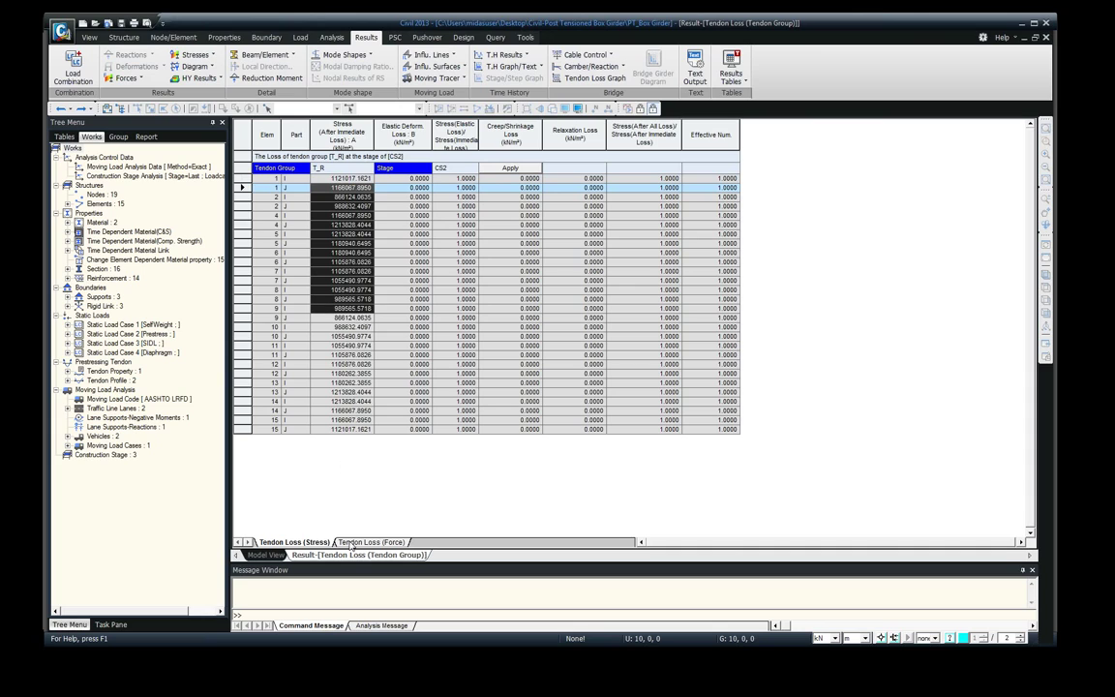
- View the tendon losses in terms of force, then return to the model view
{"action": "left_click", "coordinate": [350, 543]}
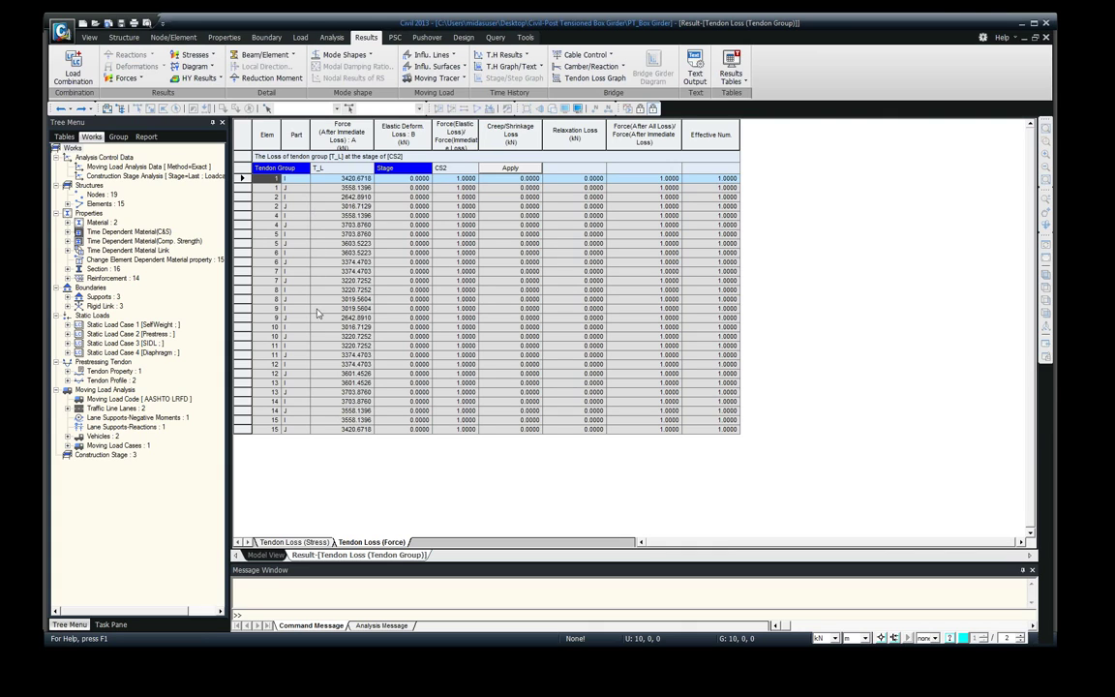
{"action": "left_click", "coordinate": [284, 543]}
{"action": "left_click", "coordinate": [280, 555]}
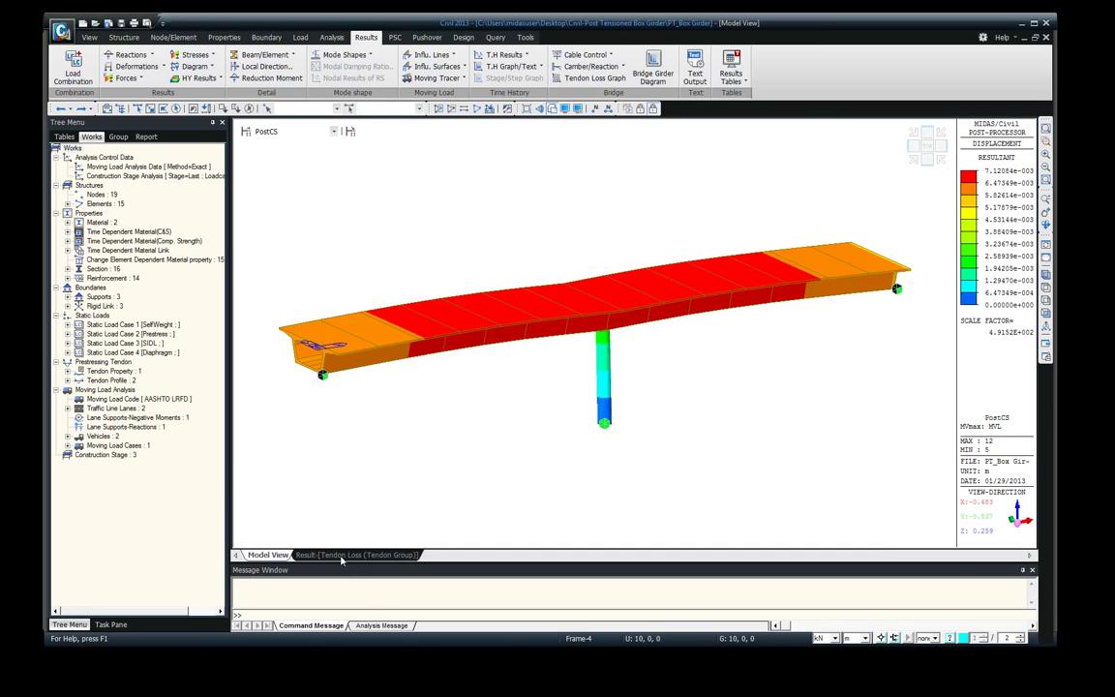
{"action": "mouse_move", "coordinate": [342, 385]}
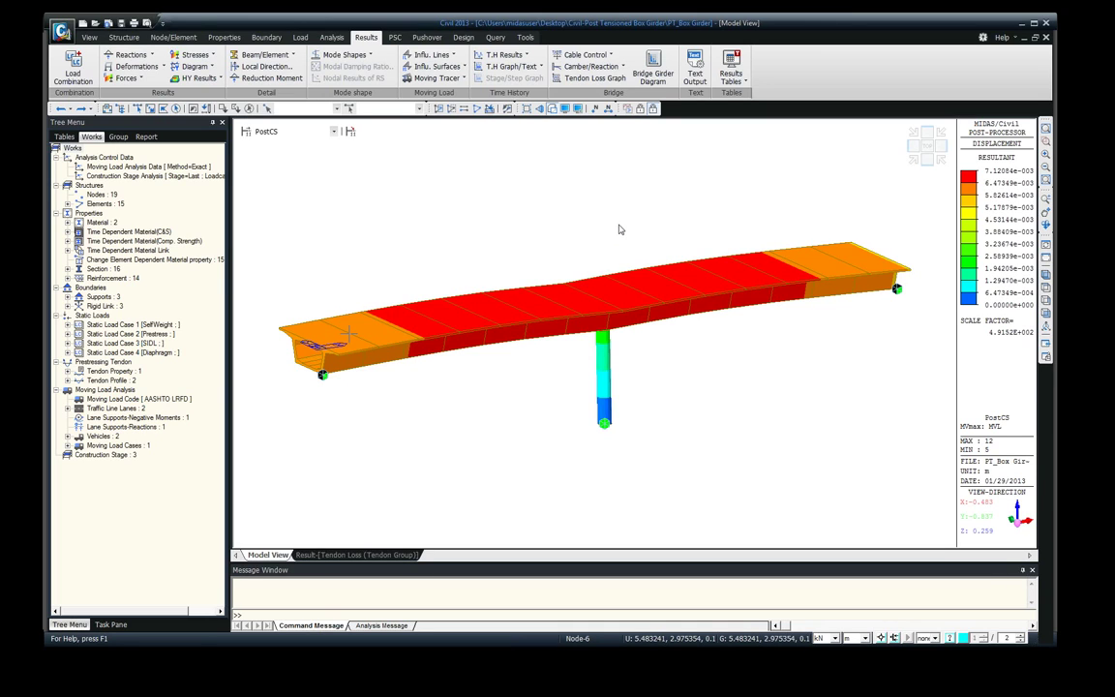
{"action": "left_click", "coordinate": [744, 84]}
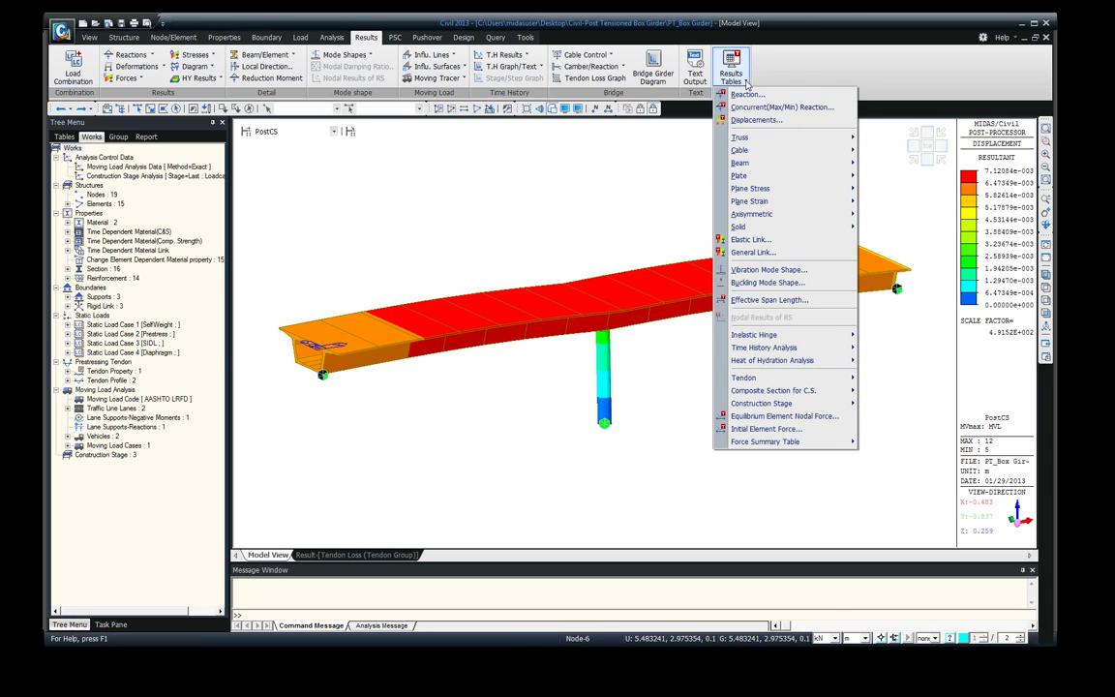
{"action": "left_click", "coordinate": [446, 216]}
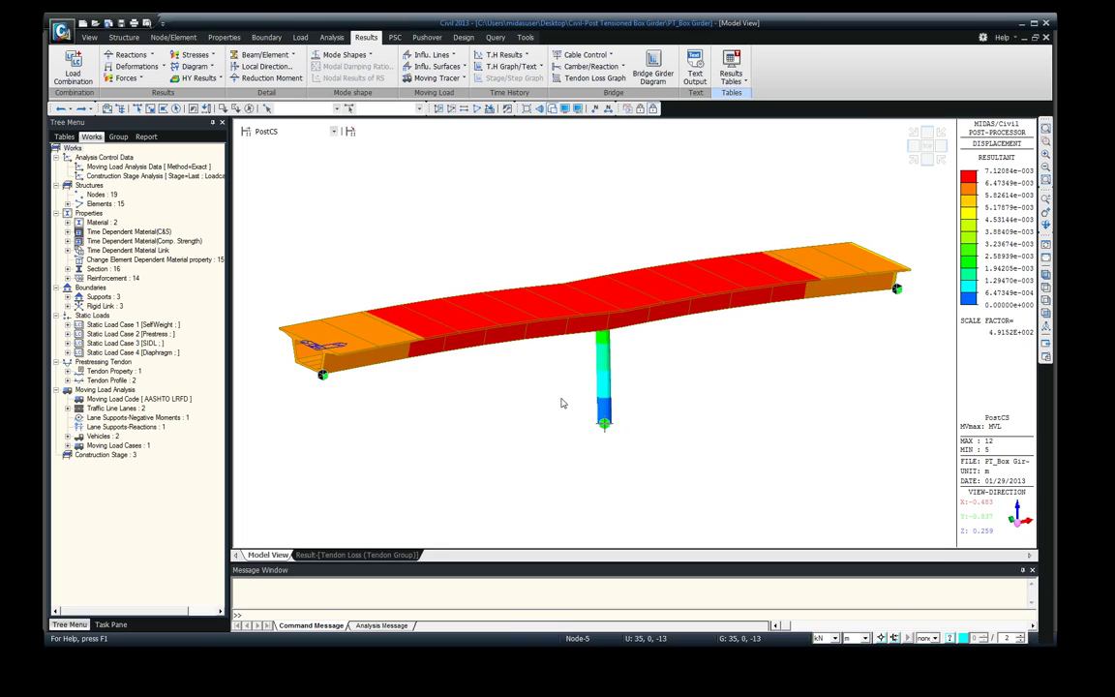
{"action": "mouse_move", "coordinate": [562, 403]}
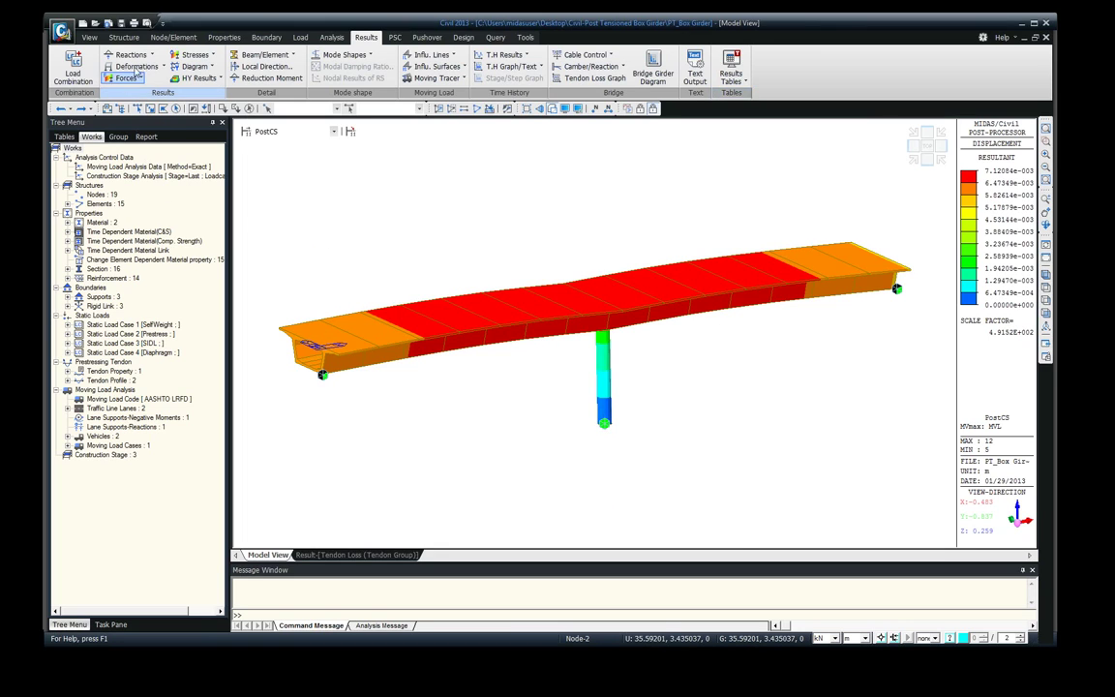
- Display the My beam diagram on the bridge model for load case MVmax: MVL
{"action": "left_click", "coordinate": [141, 80]}
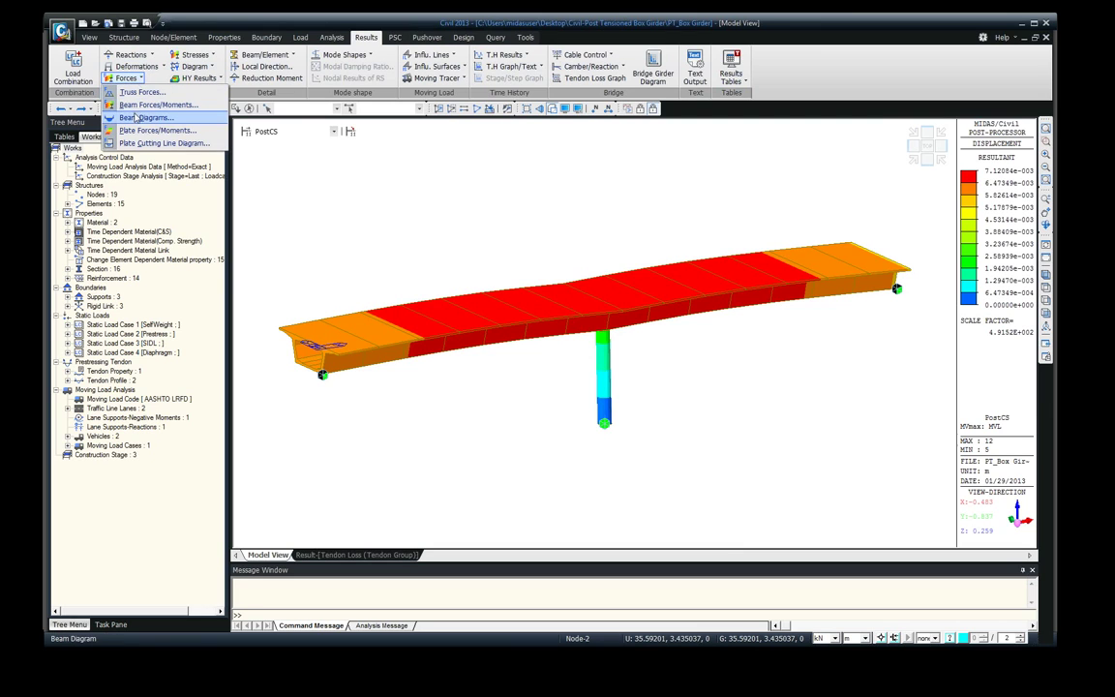
{"action": "left_click", "coordinate": [126, 114]}
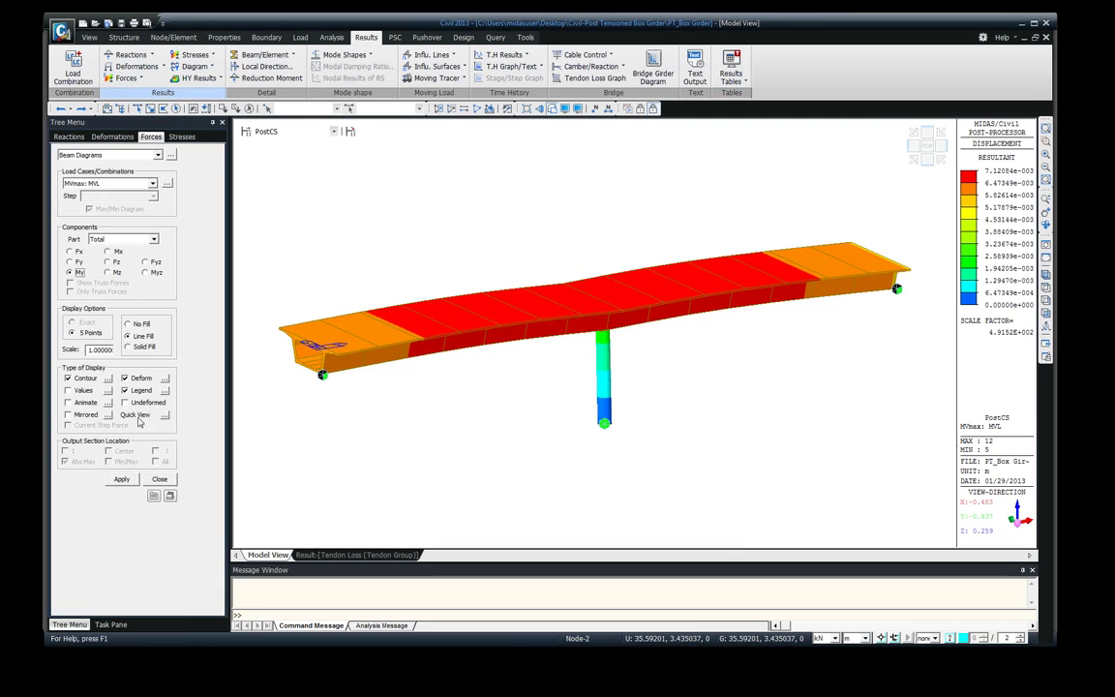
{"action": "left_click", "coordinate": [123, 481]}
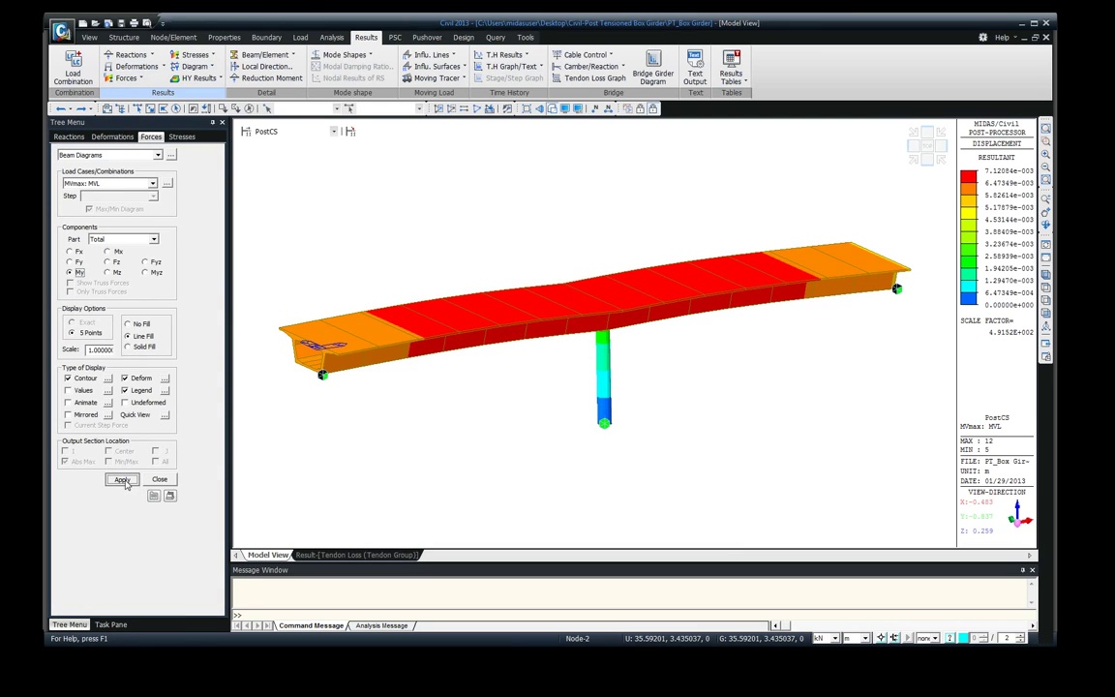
{"action": "left_click", "coordinate": [167, 183]}
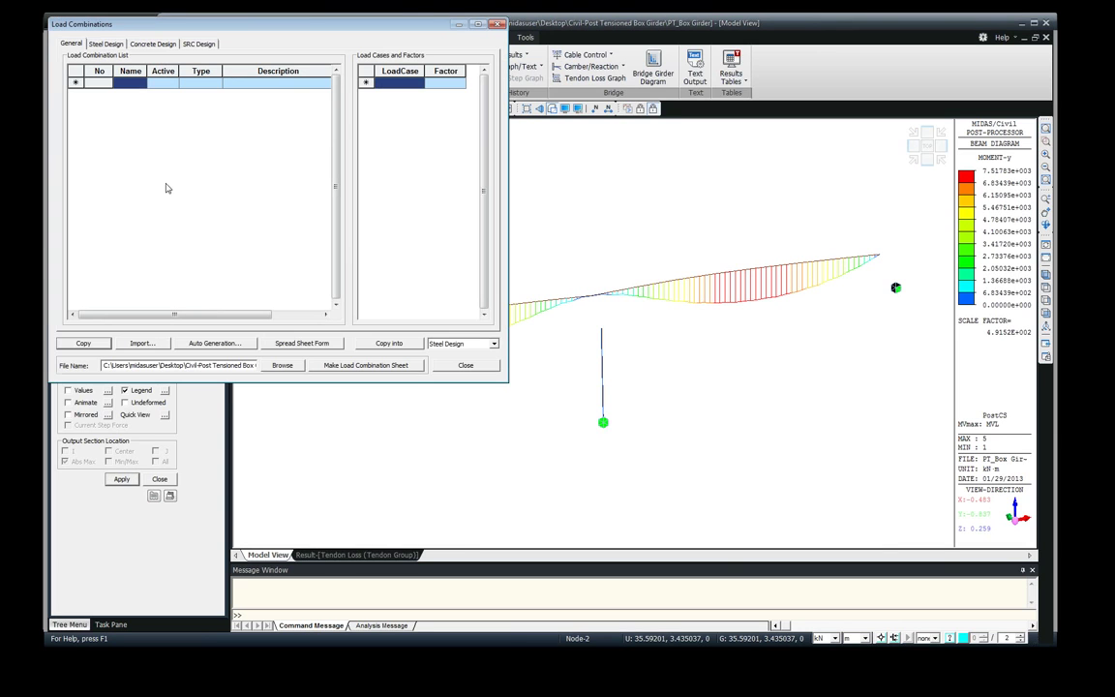
{"action": "left_click", "coordinate": [496, 23]}
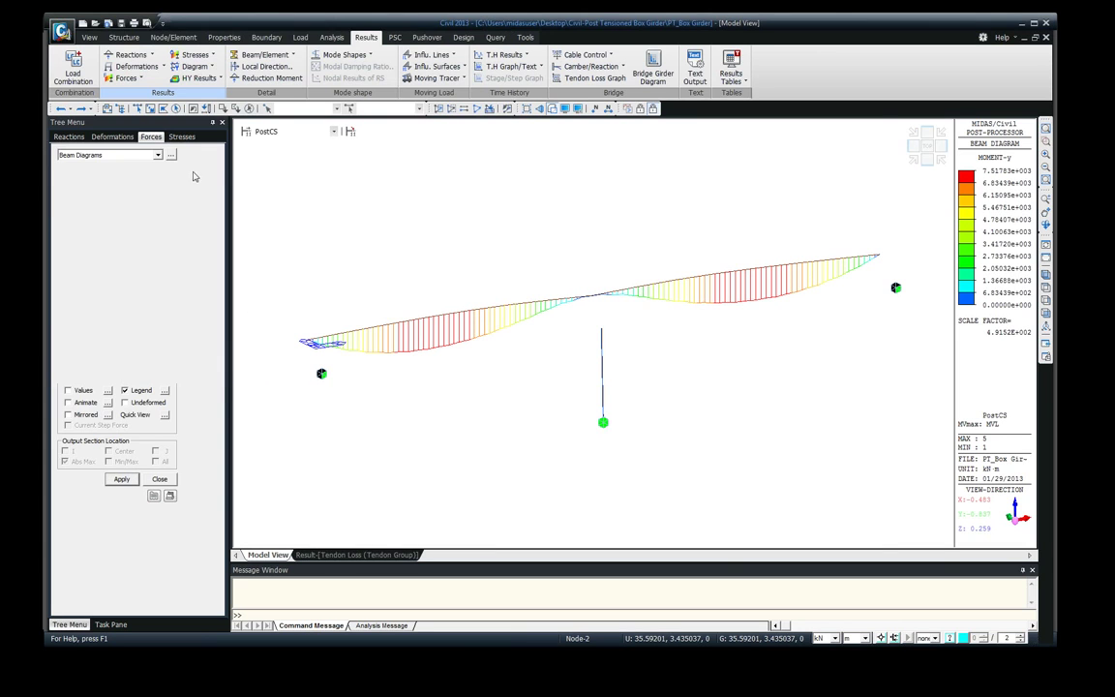
- Open the beam force table for elements 1 to 15 at parts i and j, with the MVL(MV:all) and MVL(MV:max) load cases
{"action": "left_click", "coordinate": [171, 156]}
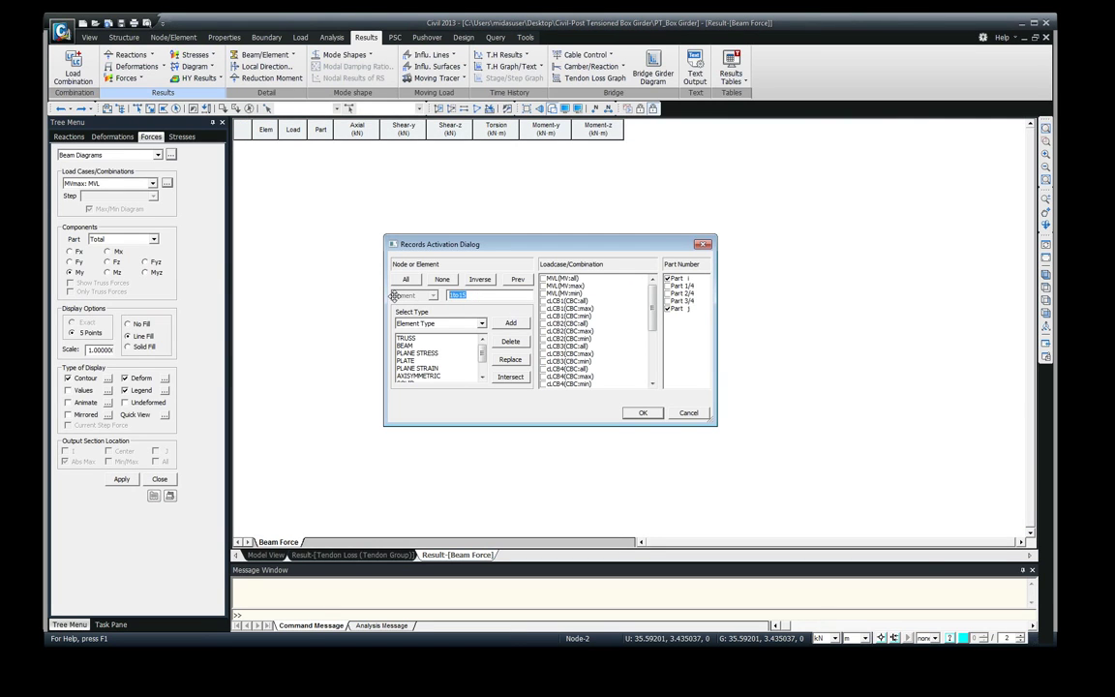
{"action": "type", "text": "4 5 6"}
{"action": "left_click", "coordinate": [642, 412]}
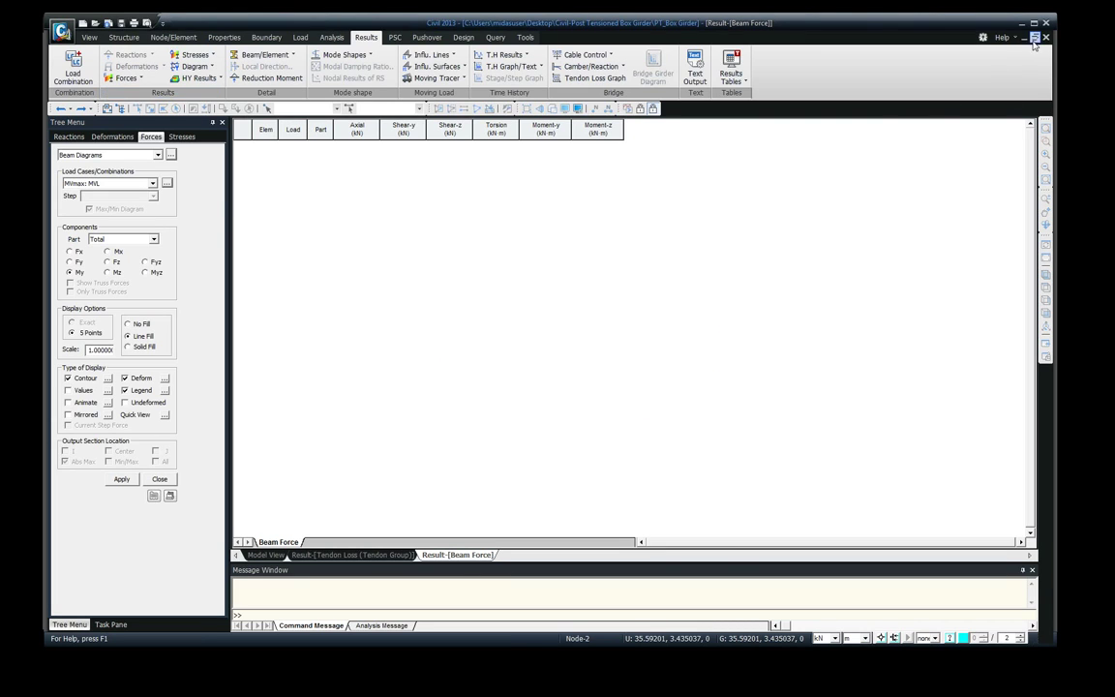
{"action": "key", "text": "ctrl+F4"}
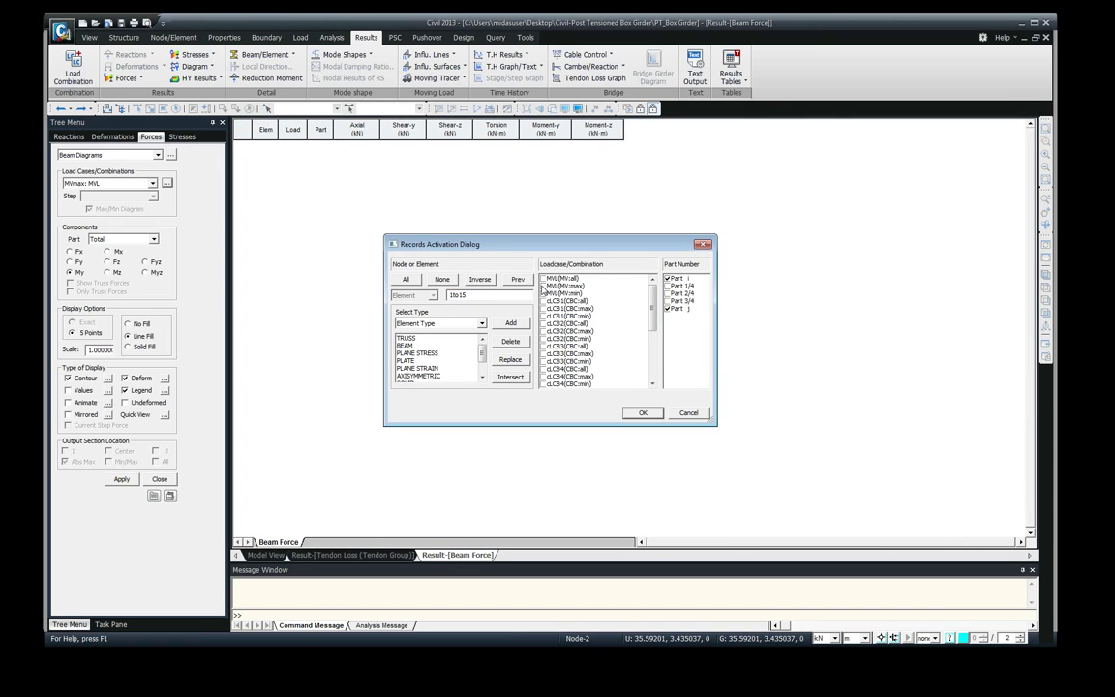
{"action": "left_click", "coordinate": [642, 412]}
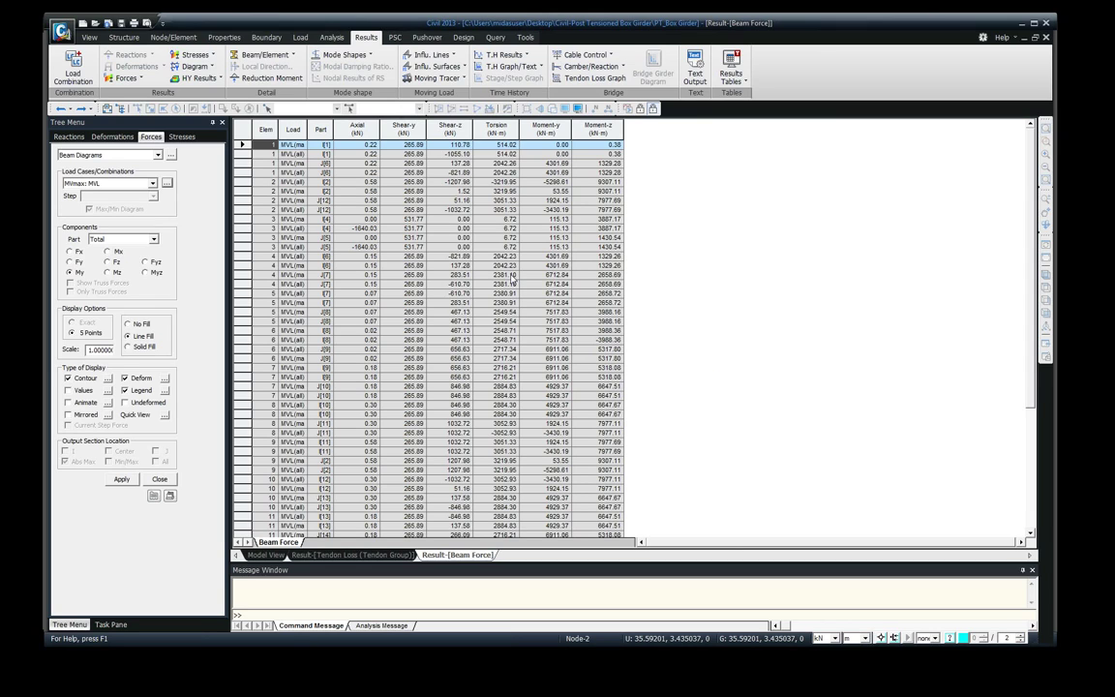
- Open the sorting settings of the beam force table and remove all existing sort key columns
{"action": "right_click", "coordinate": [363, 204]}
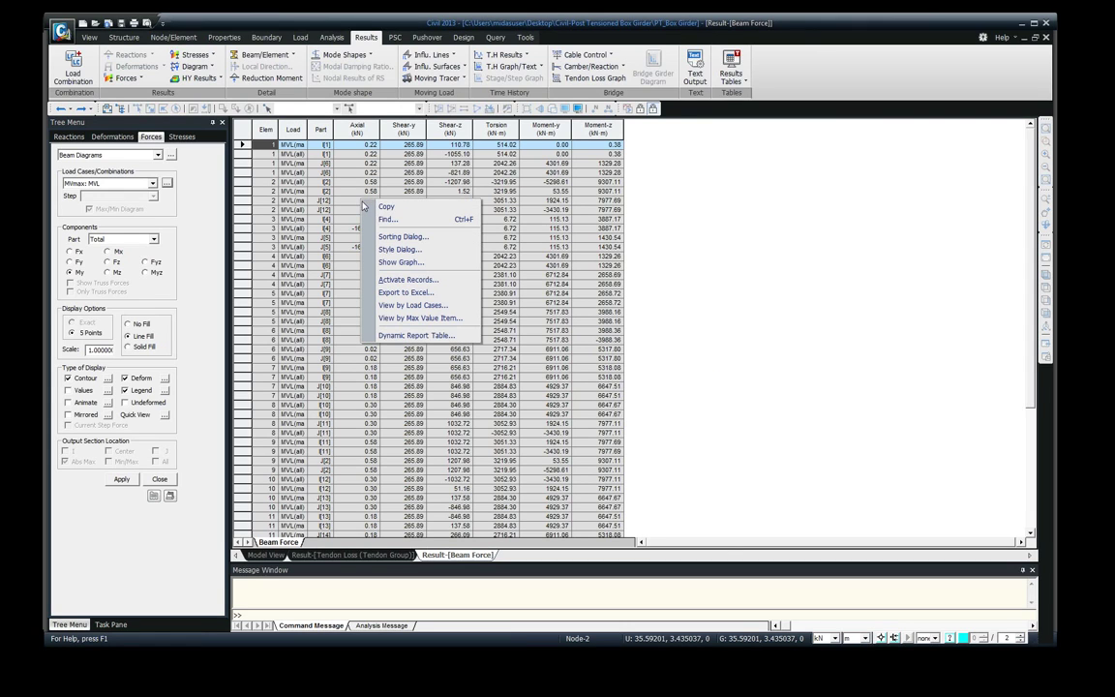
{"action": "left_click", "coordinate": [341, 228]}
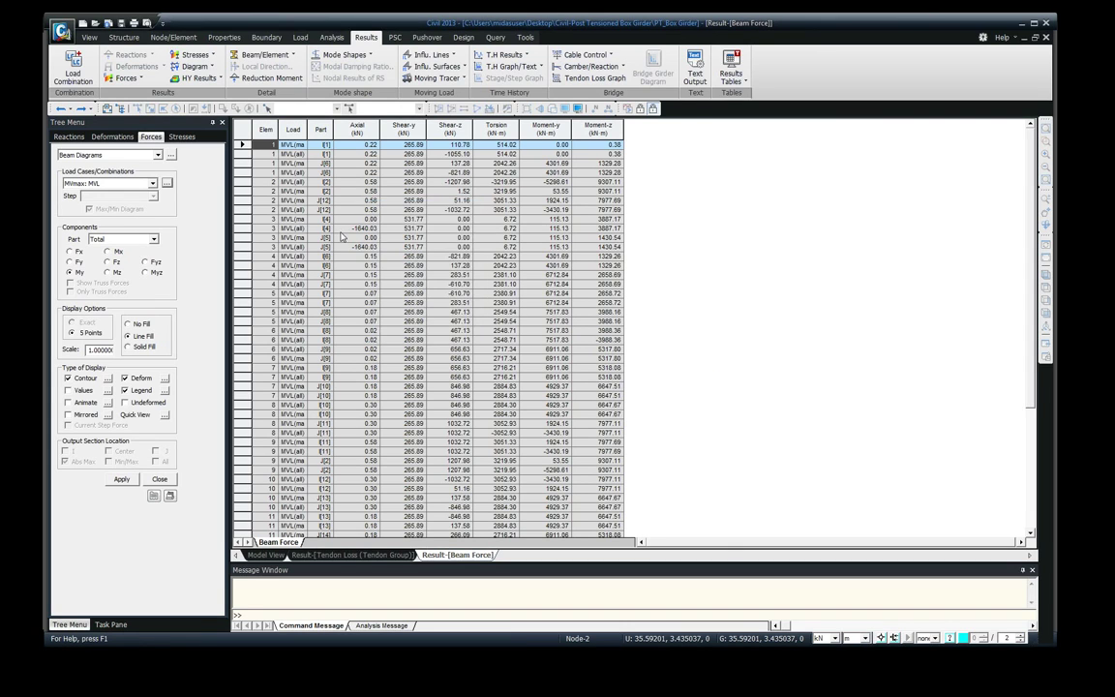
{"action": "right_click", "coordinate": [341, 230]}
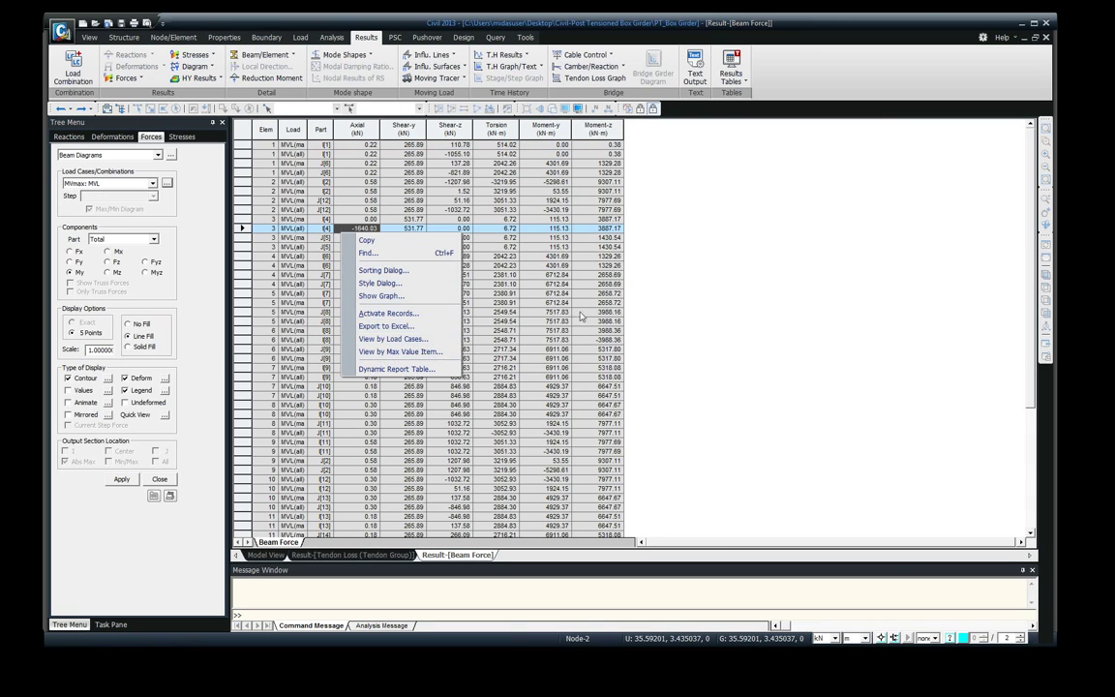
{"action": "left_click", "coordinate": [364, 187]}
{"action": "right_click", "coordinate": [364, 187]}
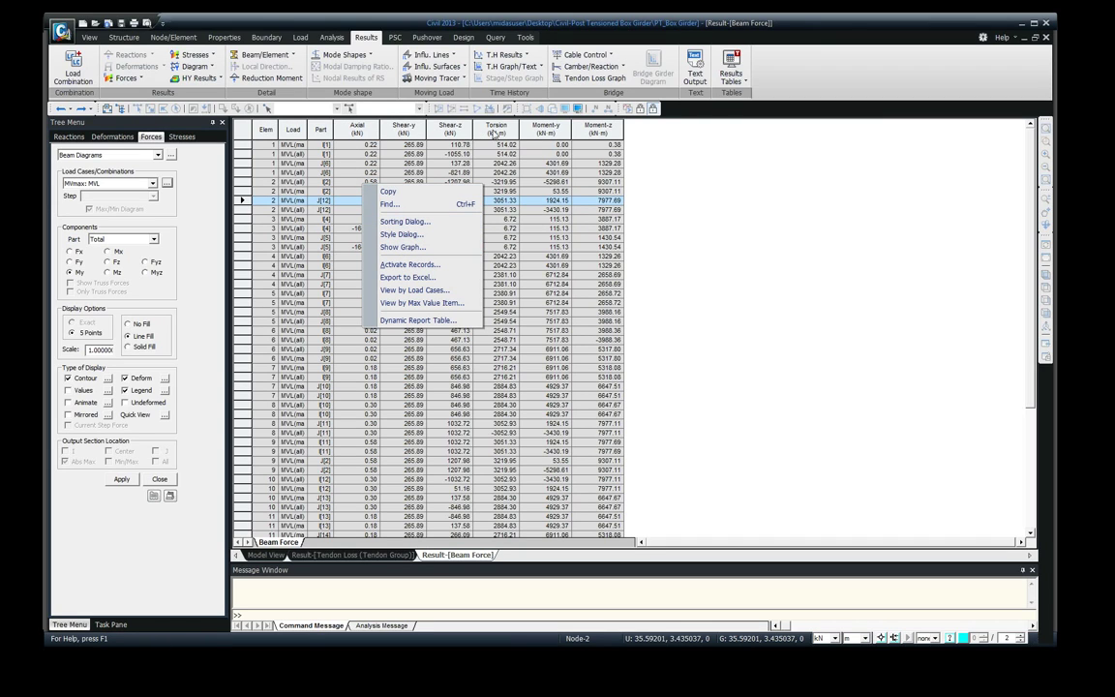
{"action": "left_click", "coordinate": [428, 222]}
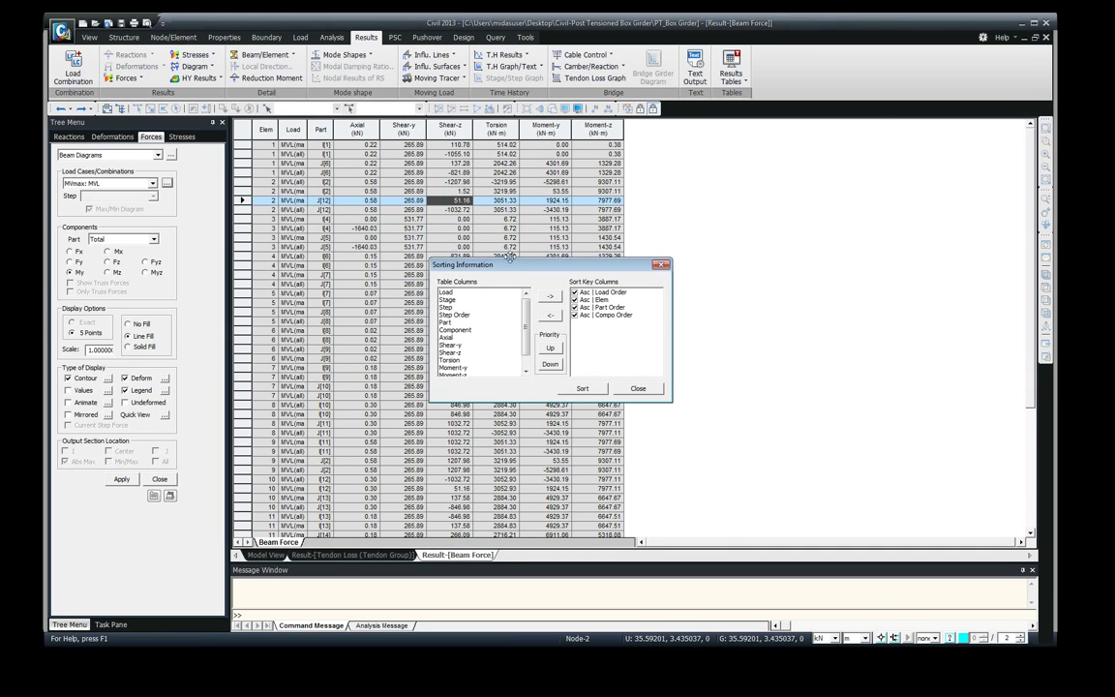
{"action": "left_click_drag", "start_coordinate": [540, 266], "coordinate": [253, 190]}
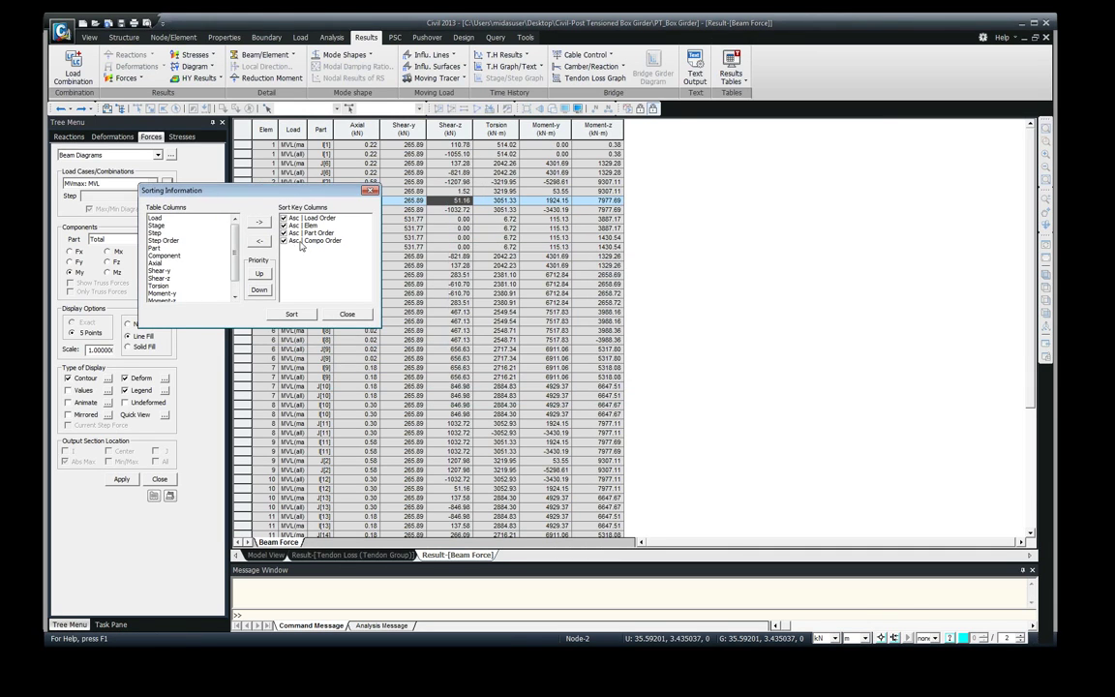
{"action": "left_click", "coordinate": [314, 241]}
{"action": "left_click", "coordinate": [300, 217], "text": "shift"}
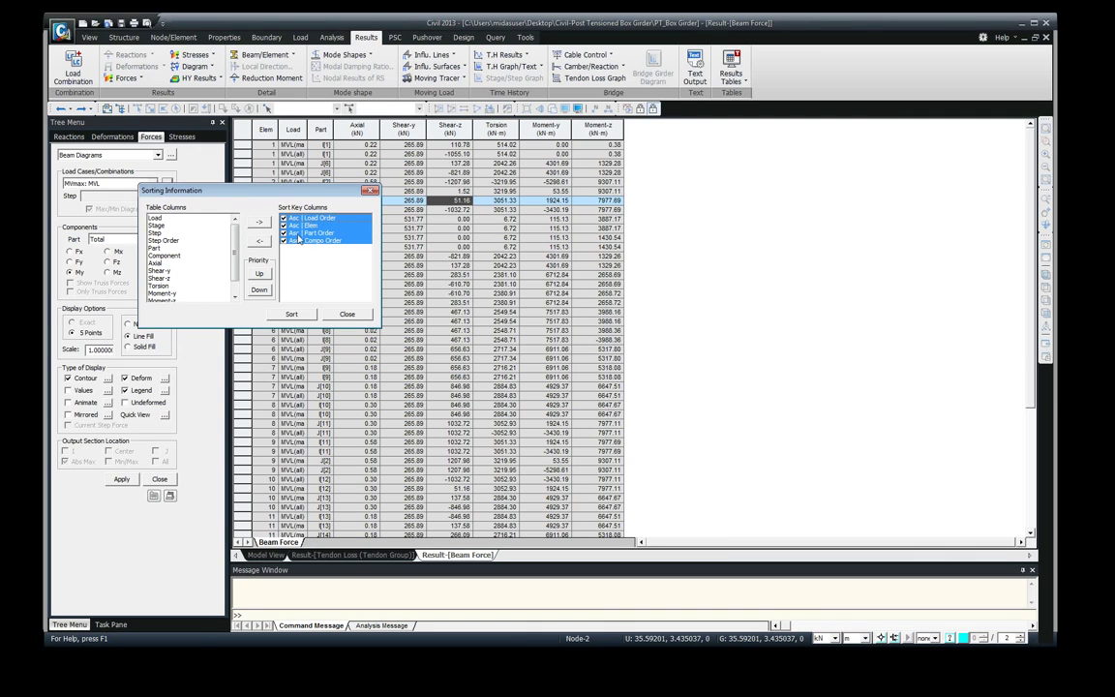
{"action": "left_click", "coordinate": [258, 241]}
- Sort the beam force table by Moment-y in descending order and close the sorting settings
{"action": "scroll", "coordinate": [188, 249], "scroll_direction": "down", "scroll_amount": 3}
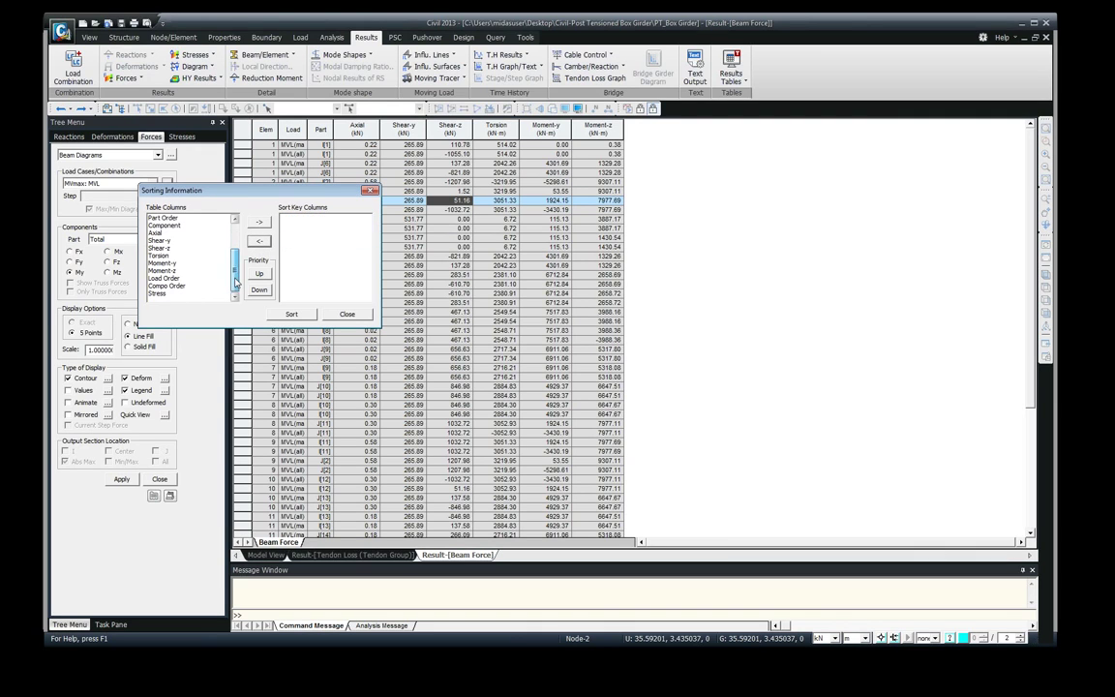
{"action": "left_click", "coordinate": [162, 262]}
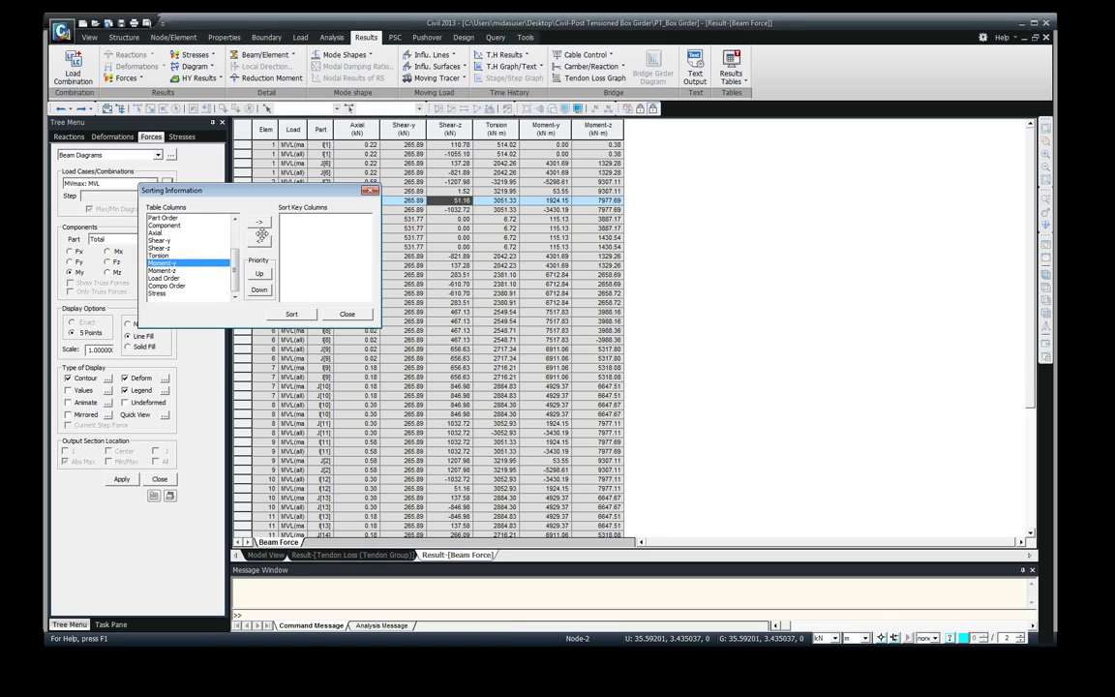
{"action": "left_click", "coordinate": [258, 222]}
{"action": "left_click", "coordinate": [308, 218]}
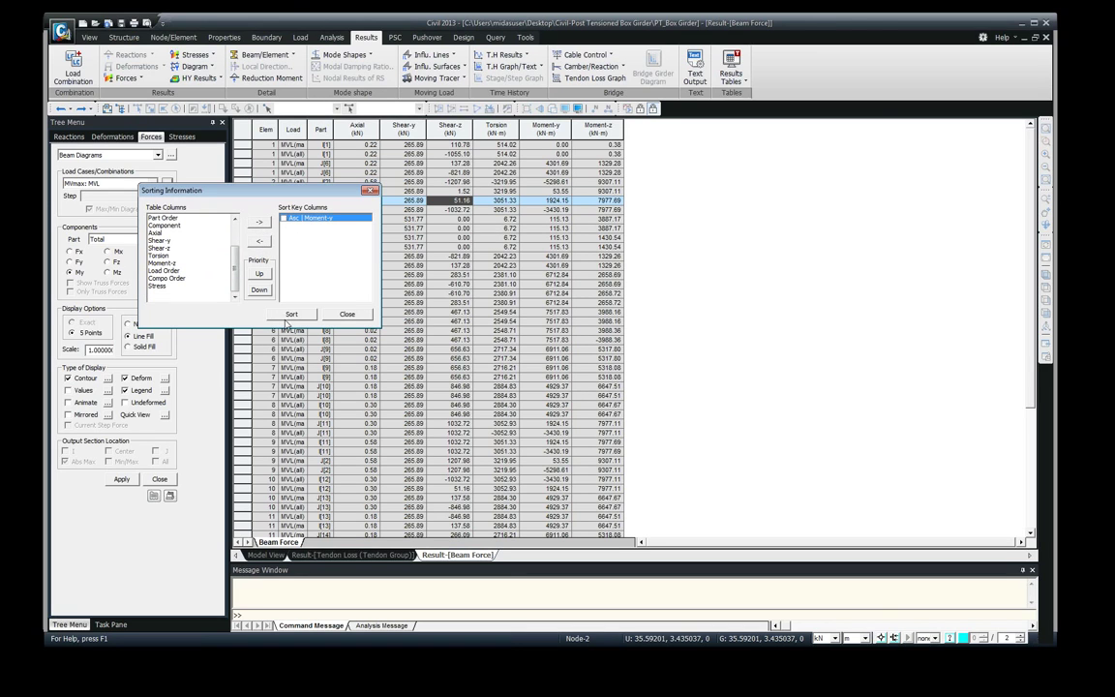
{"action": "left_click", "coordinate": [290, 315]}
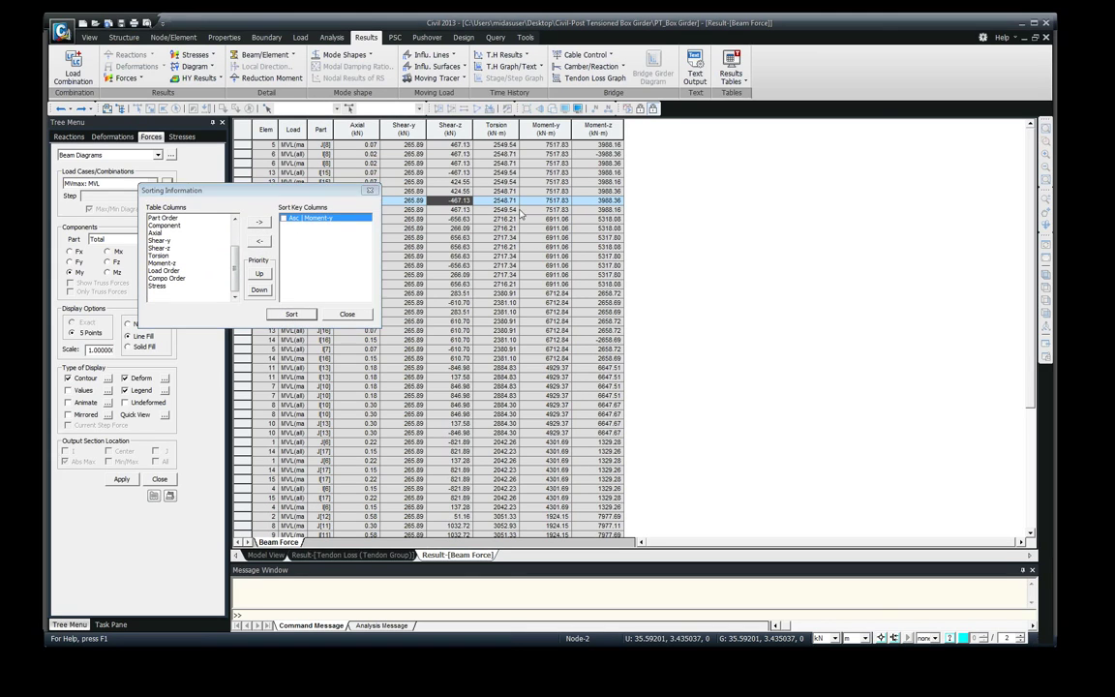
{"action": "left_click", "coordinate": [370, 190]}
{"action": "left_click", "coordinate": [581, 341]}
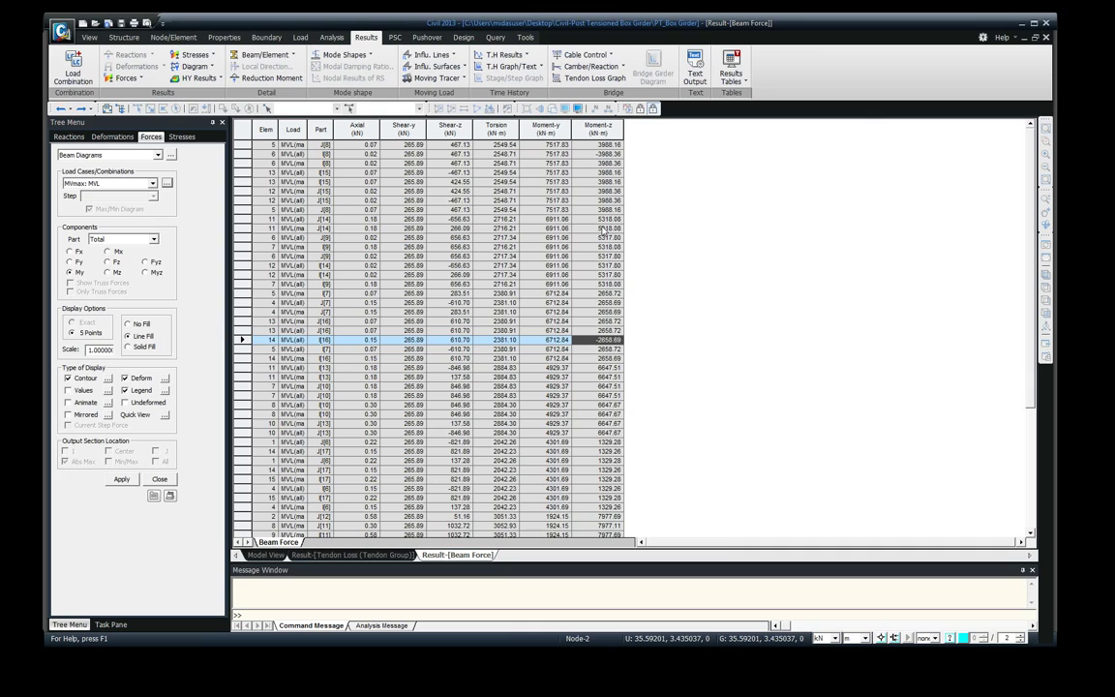
- Return to the model view, bring up the PSC design commands and close the beam diagram settings
{"action": "left_click", "coordinate": [263, 556]}
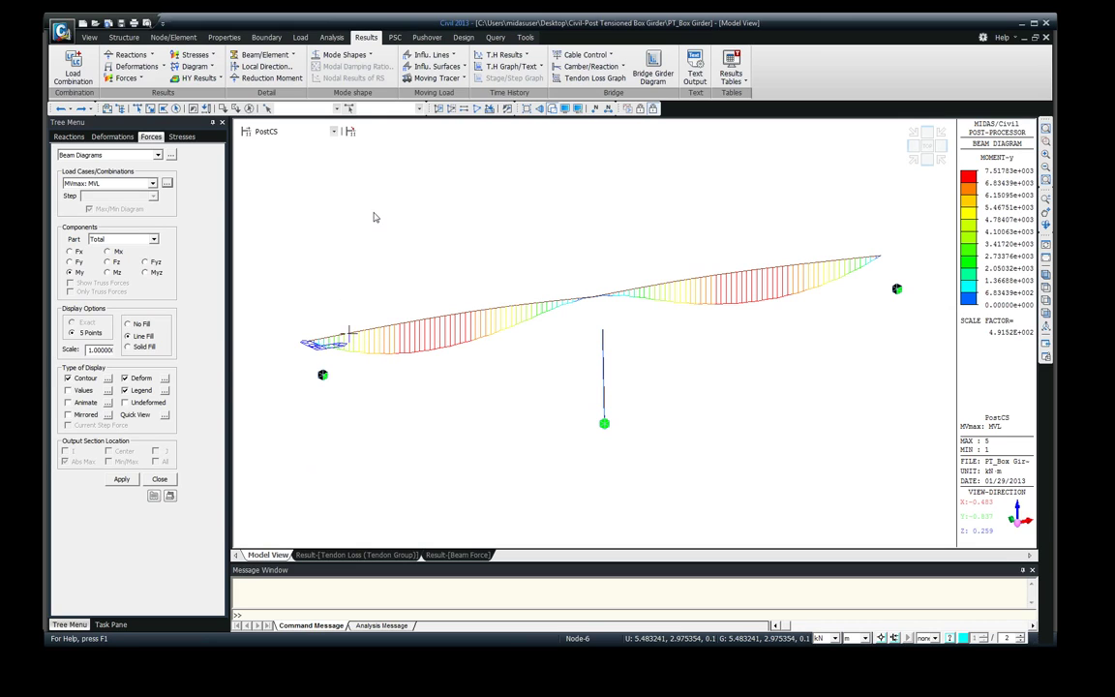
{"action": "left_click", "coordinate": [394, 38]}
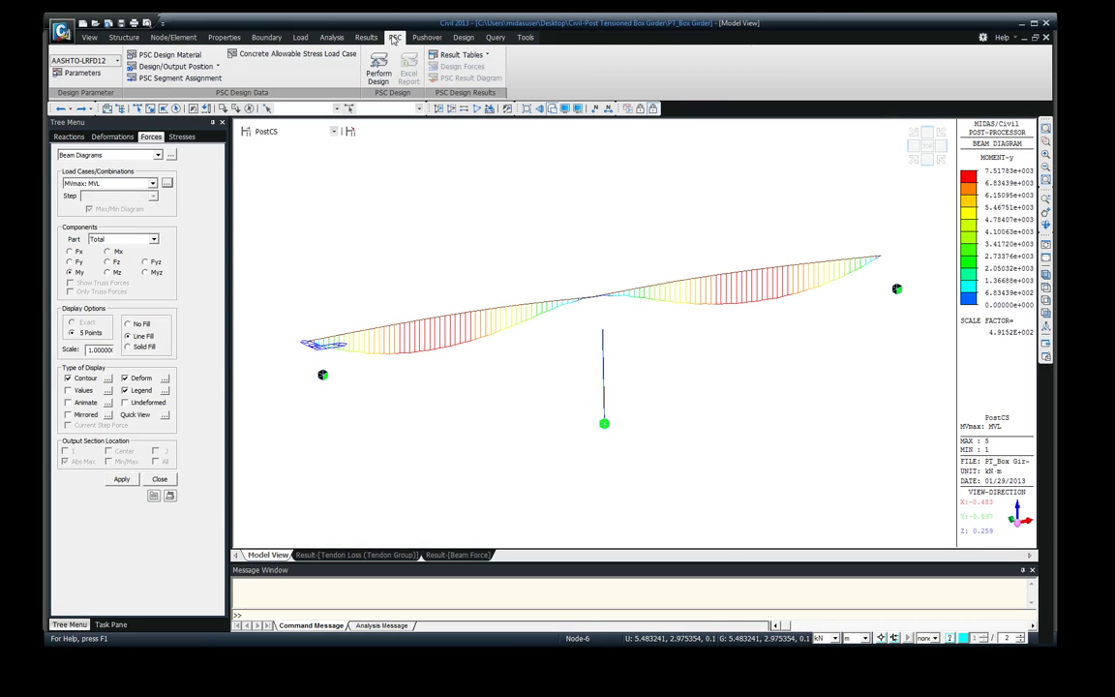
{"action": "left_click", "coordinate": [159, 479]}
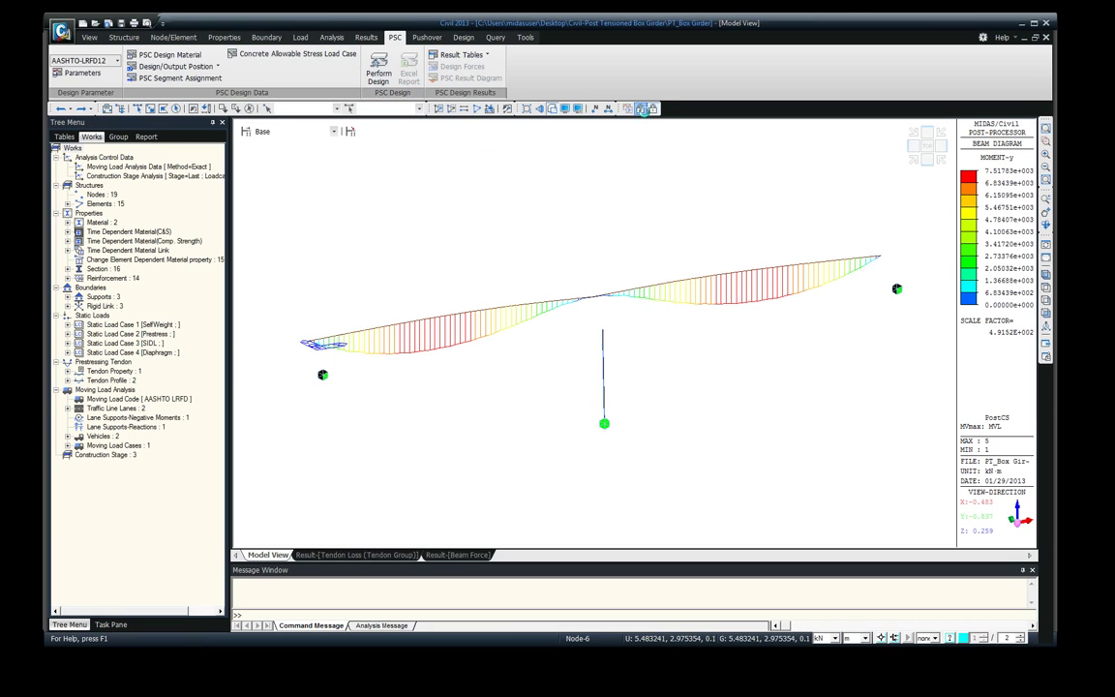
- Choose AASHTO-LRFD12 as the PSC design code and open the PSC design parameters
{"action": "left_click", "coordinate": [578, 107]}
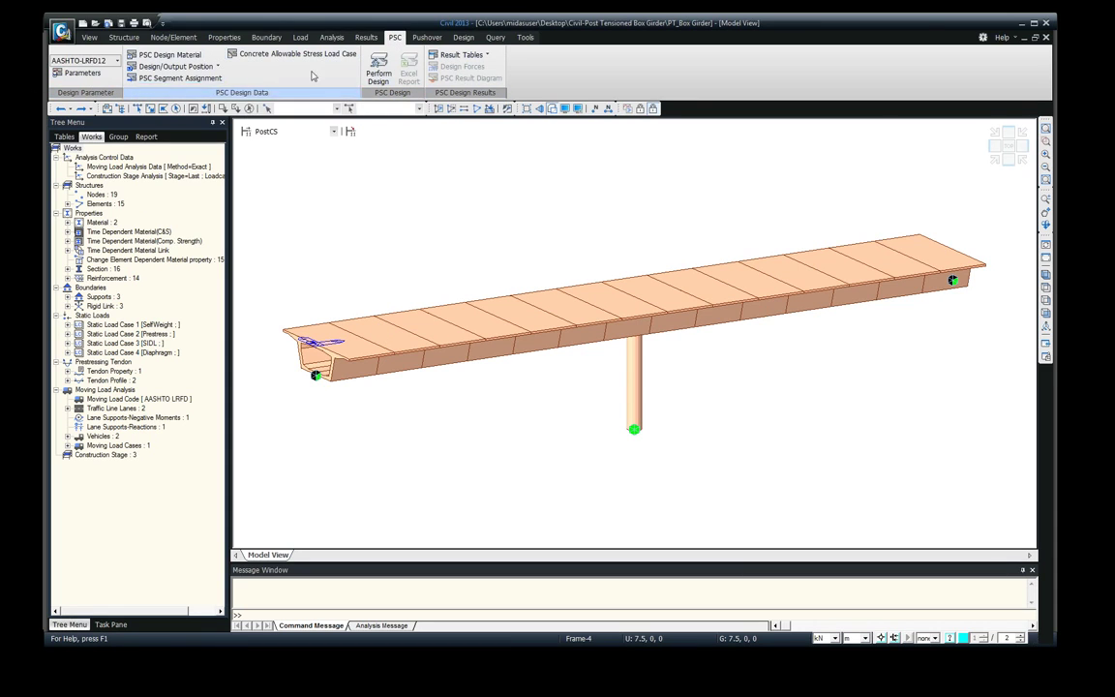
{"action": "left_click", "coordinate": [116, 60]}
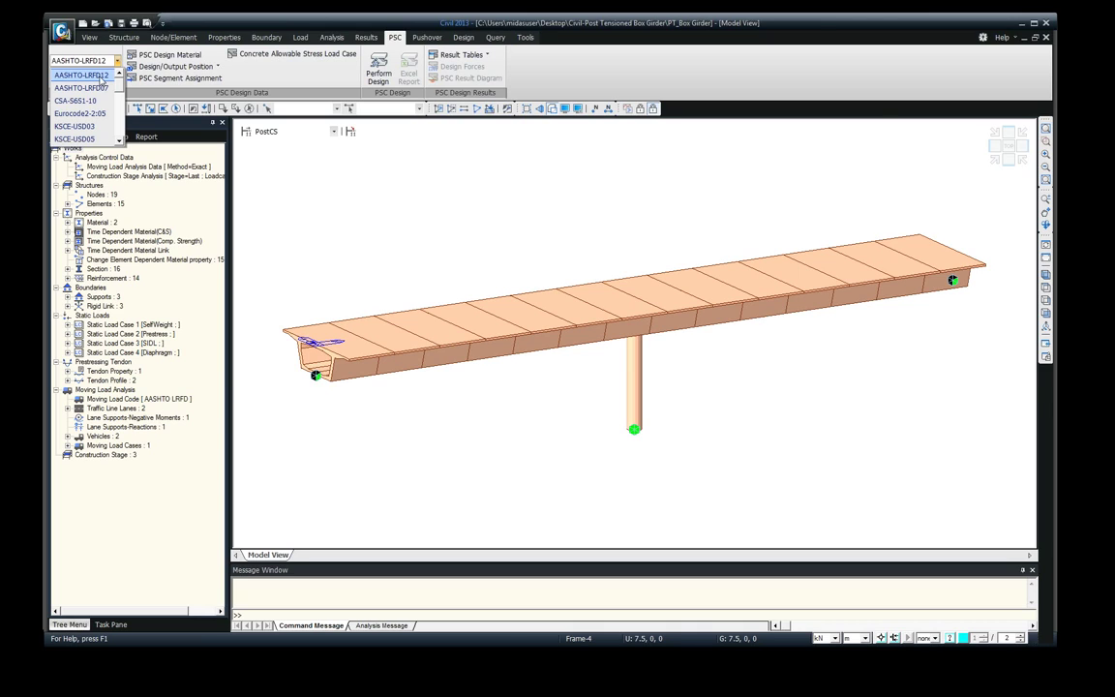
{"action": "left_click", "coordinate": [101, 78]}
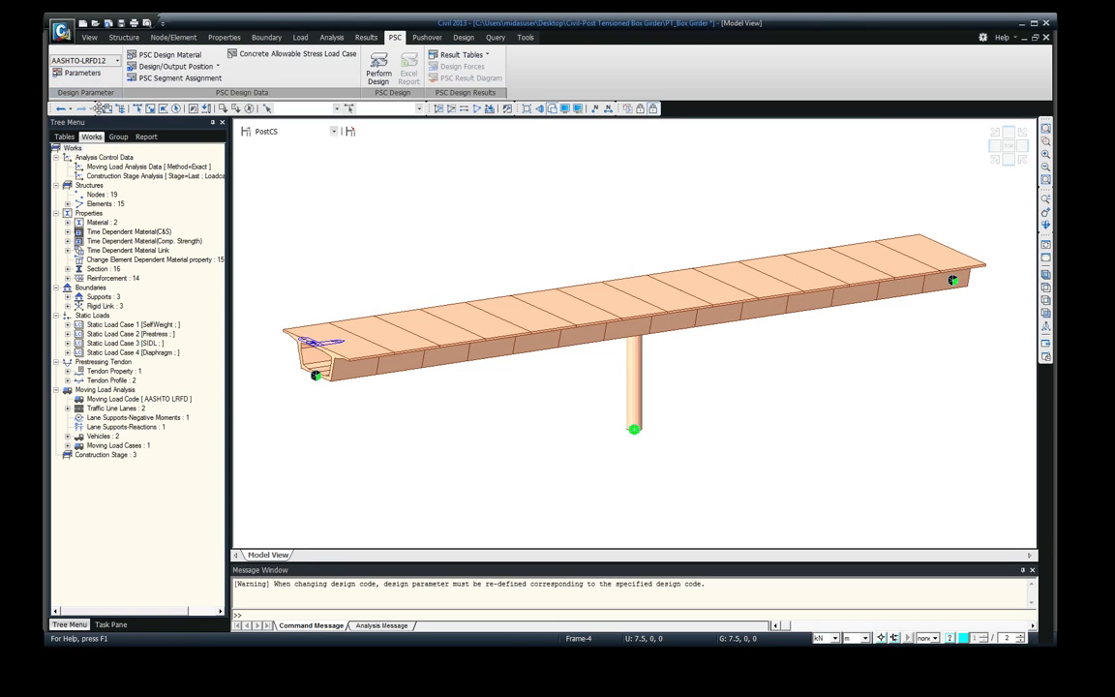
{"action": "left_click", "coordinate": [93, 74]}
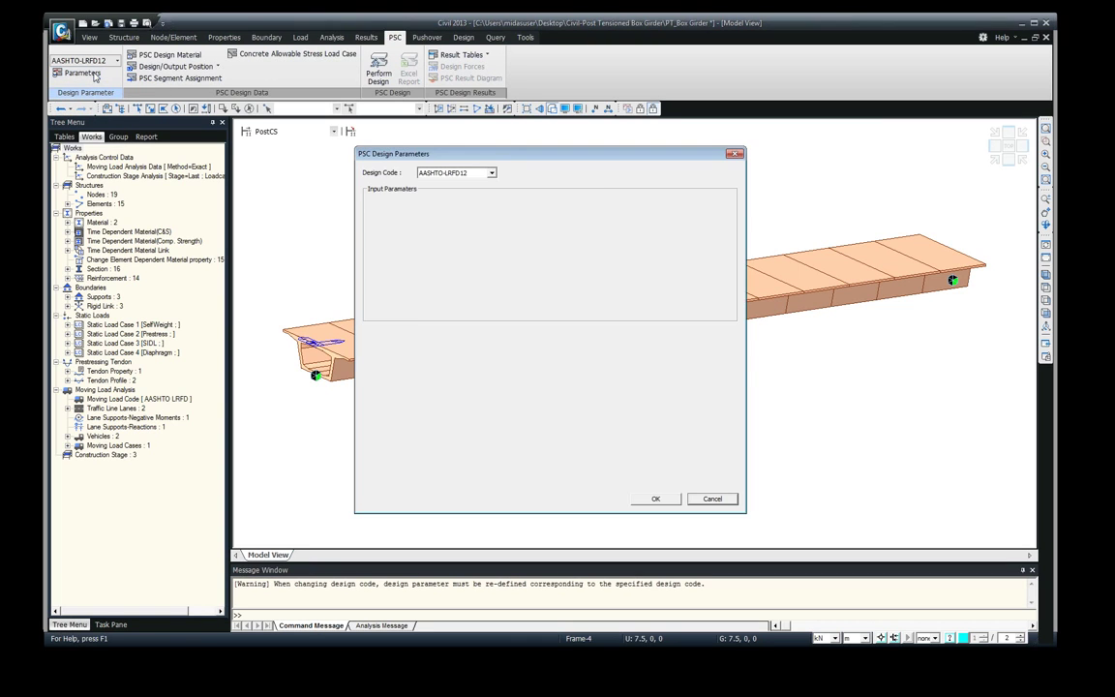
{"action": "left_click_drag", "start_coordinate": [500, 169], "coordinate": [356, 120]}
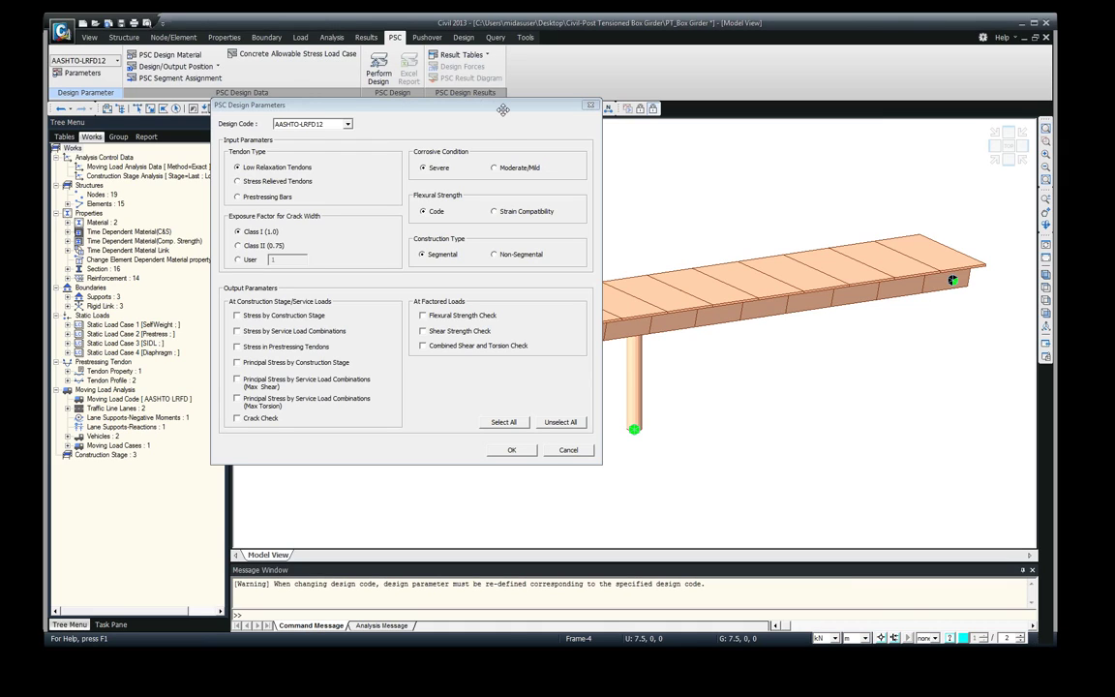
{"action": "left_click_drag", "start_coordinate": [502, 109], "coordinate": [526, 101]}
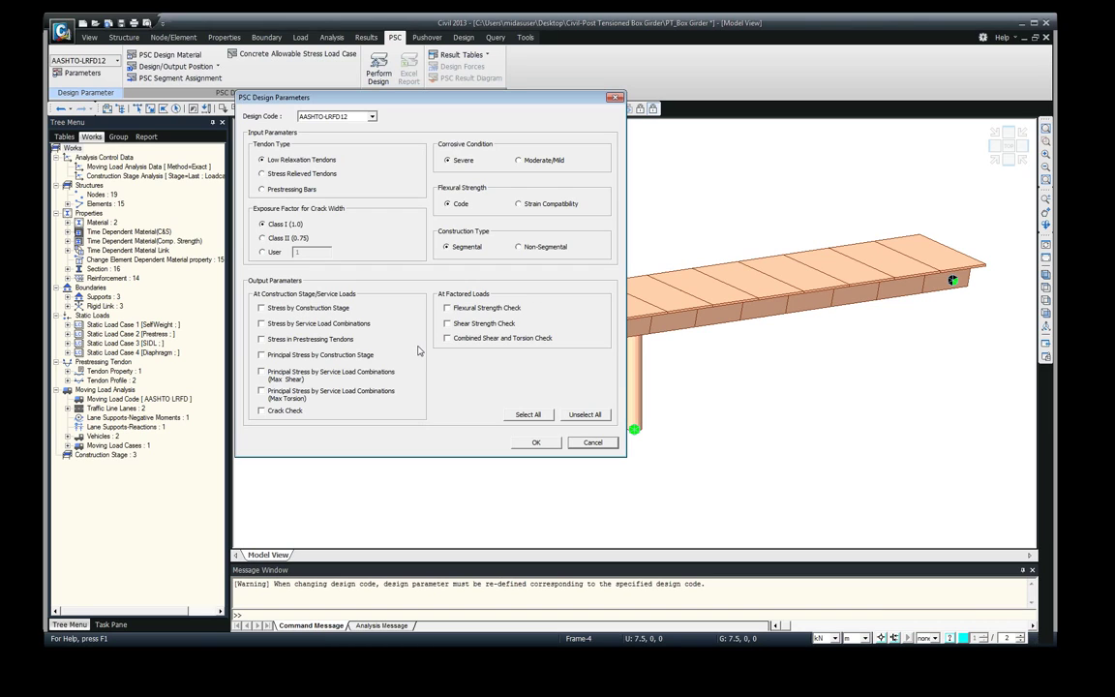
- Enable all output parameters for construction stage, service and factored load checks and accept the PSC design parameters
{"action": "left_click", "coordinate": [261, 308]}
{"action": "left_click", "coordinate": [261, 354]}
{"action": "left_click", "coordinate": [262, 410]}
{"action": "left_click", "coordinate": [521, 415]}
{"action": "left_click", "coordinate": [536, 443]}
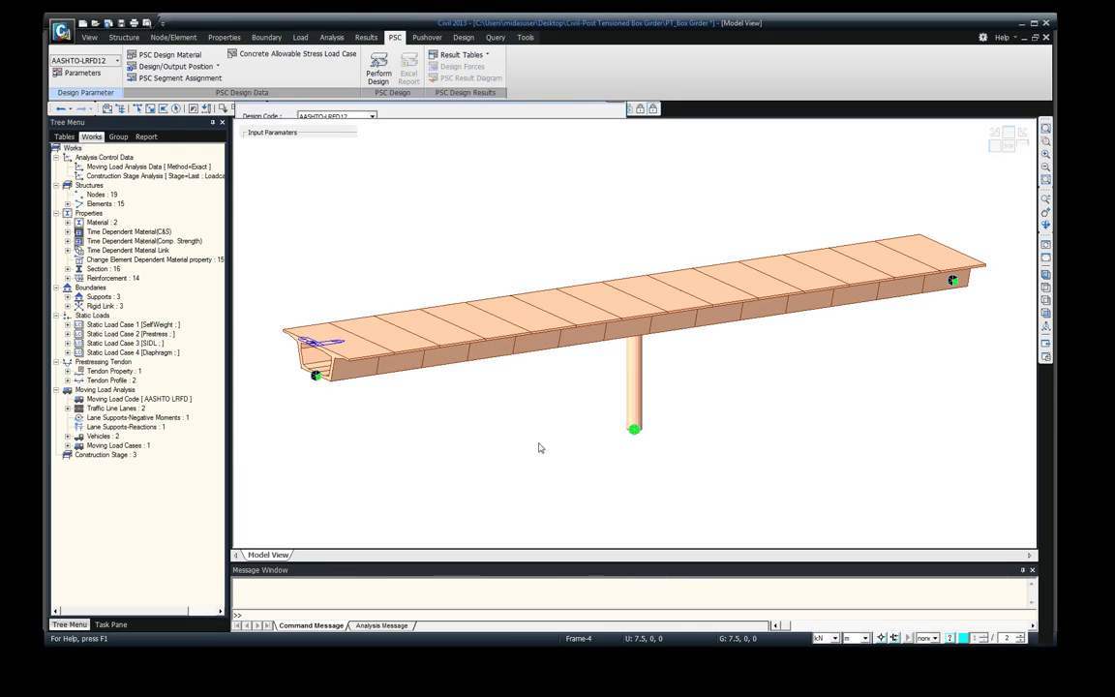
- Review the concrete and rebar grades of the Grade C6000 PSC design material and close its settings
{"action": "left_click", "coordinate": [168, 56]}
{"action": "left_click", "coordinate": [471, 260]}
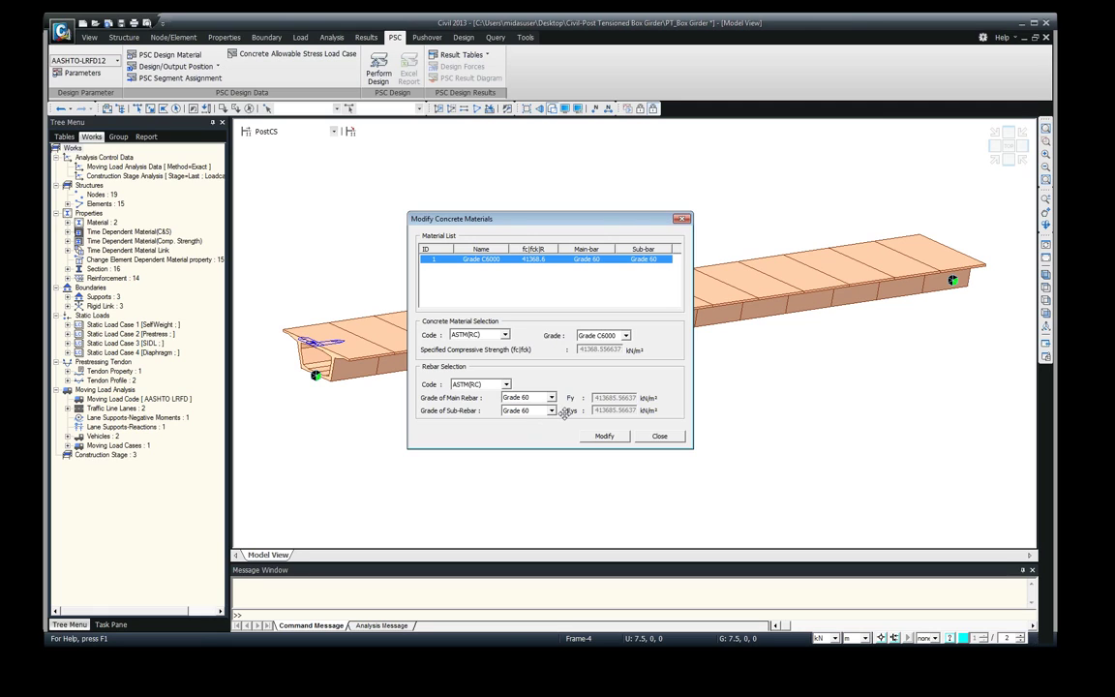
{"action": "left_click", "coordinate": [660, 436]}
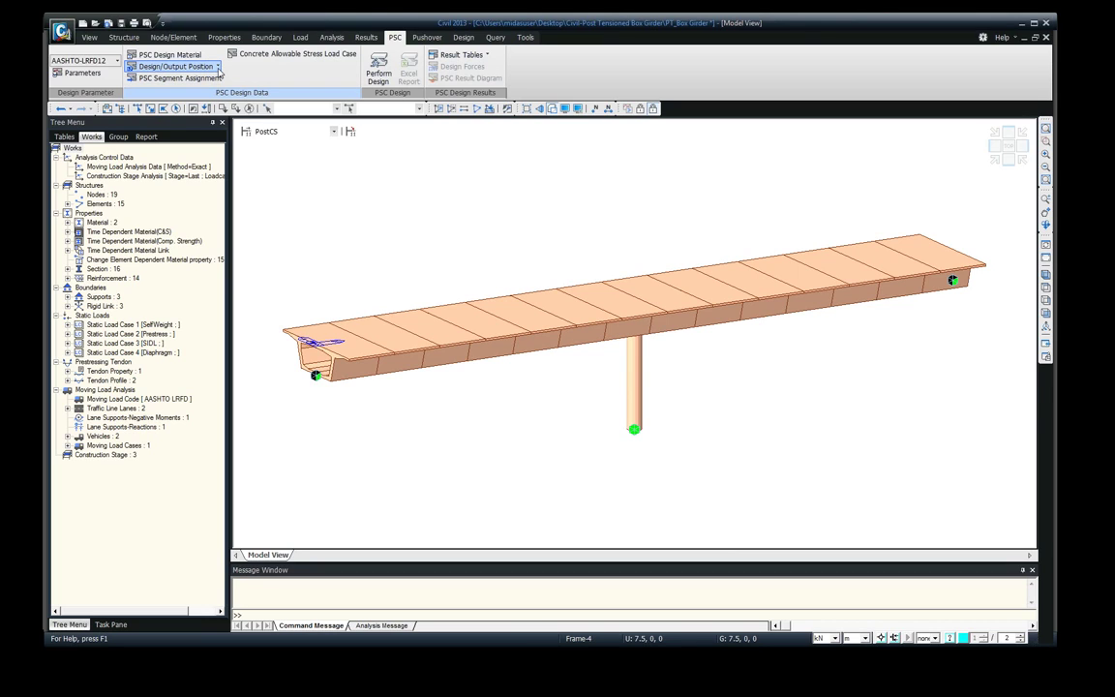
- Assign I & J moment and shear design positions to girder elements 5 to 9 and open the design position table
{"action": "left_click", "coordinate": [218, 68]}
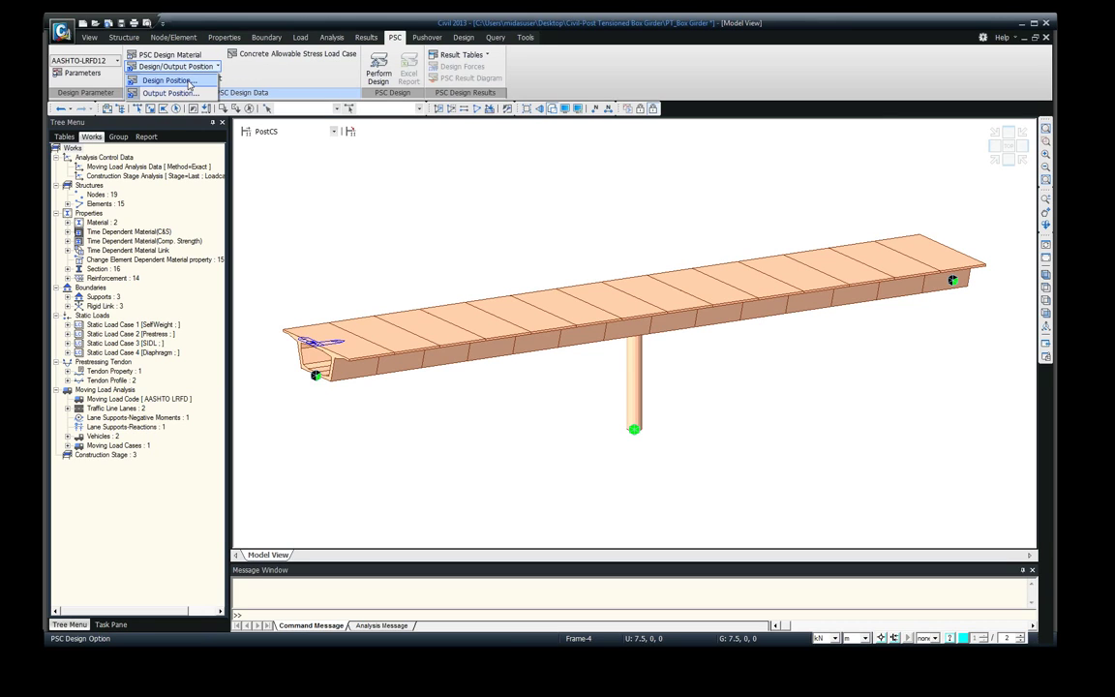
{"action": "left_click", "coordinate": [189, 82]}
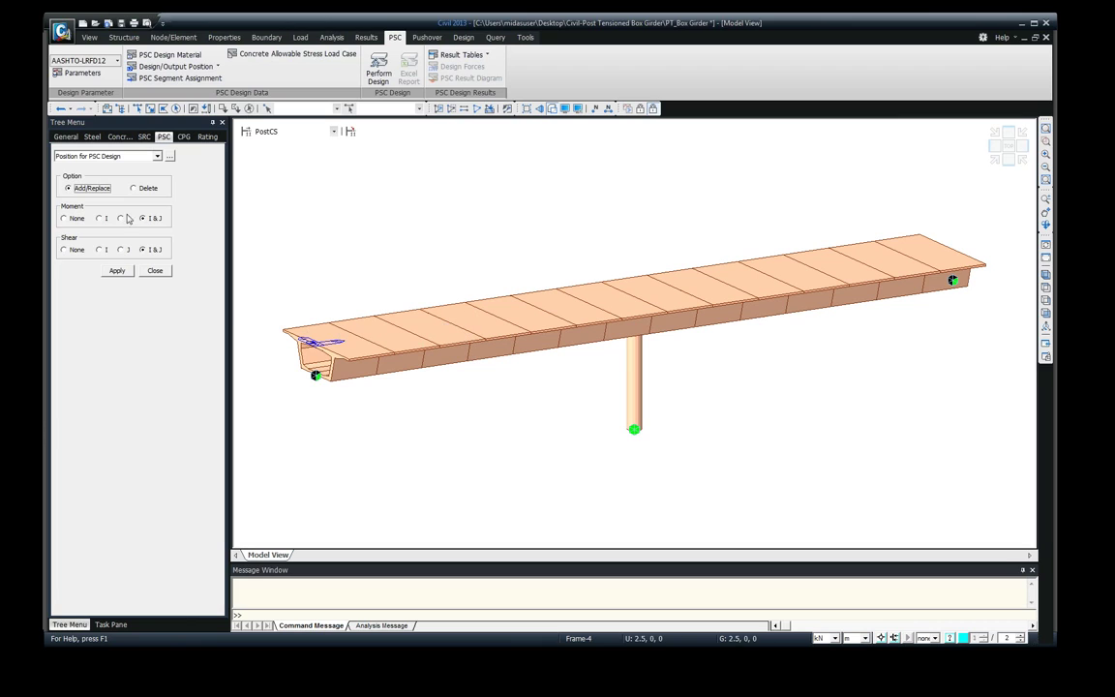
{"action": "left_click", "coordinate": [137, 107]}
{"action": "left_click_drag", "start_coordinate": [414, 341], "coordinate": [450, 314]}
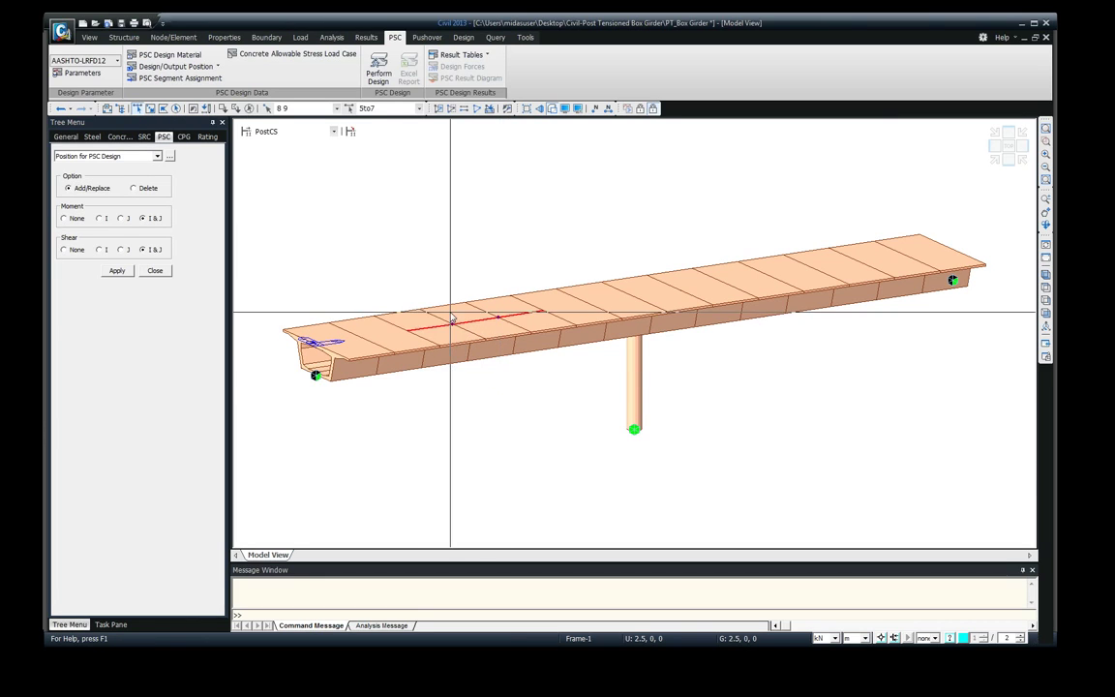
{"action": "left_click_drag", "start_coordinate": [562, 365], "coordinate": [635, 295]}
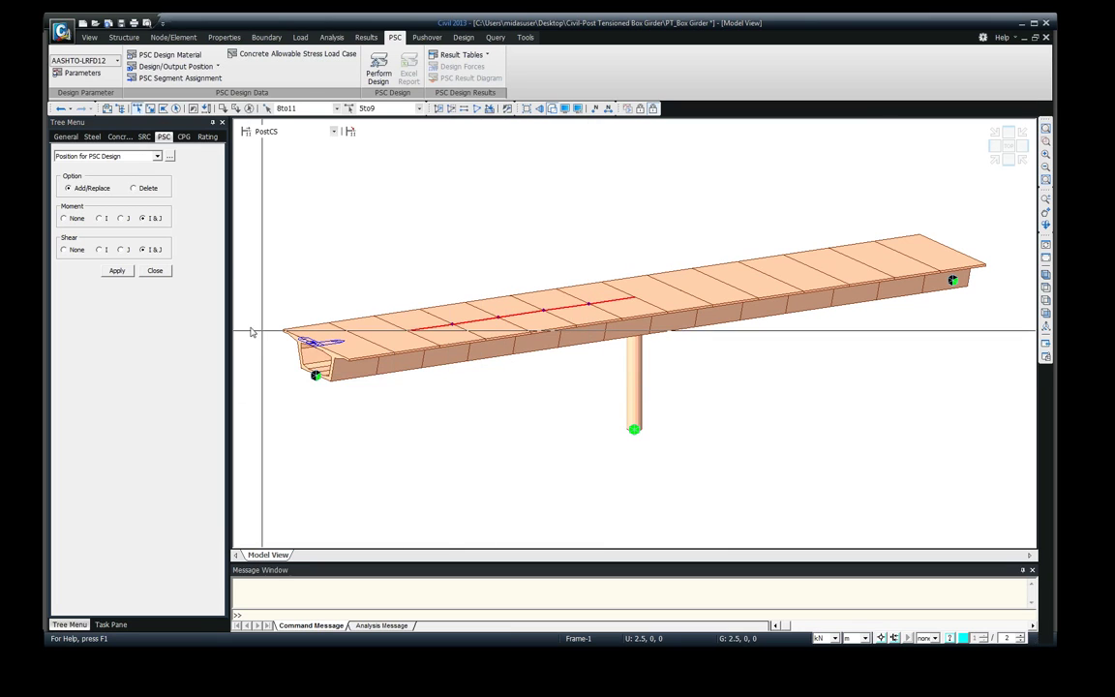
{"action": "left_click", "coordinate": [116, 270]}
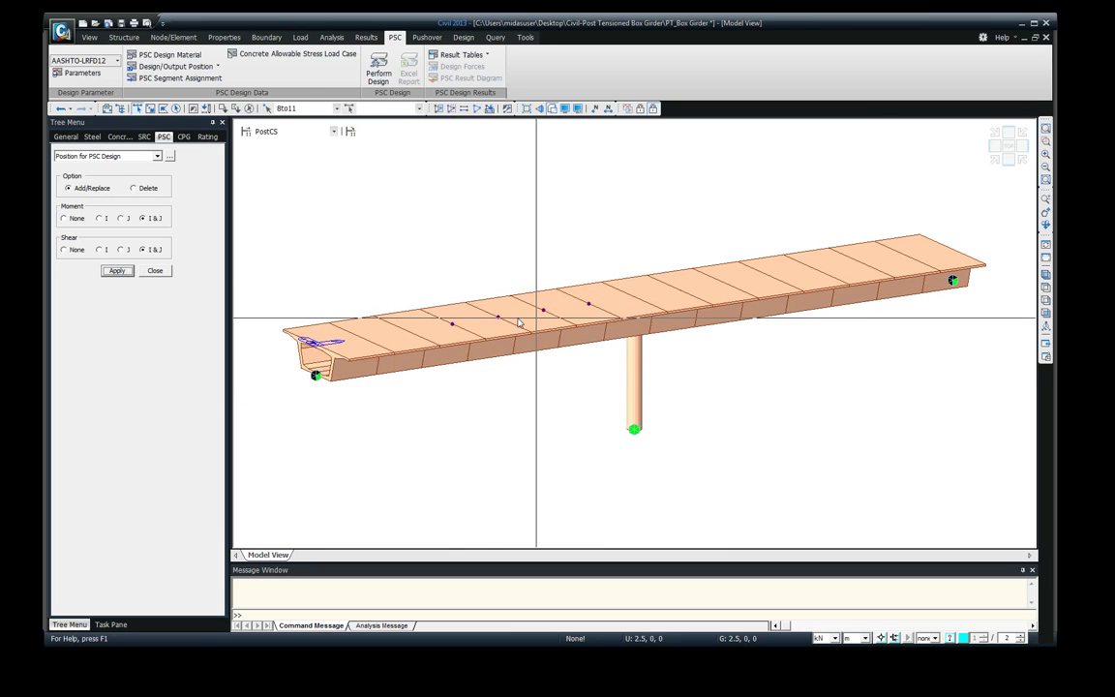
{"action": "left_click", "coordinate": [169, 157]}
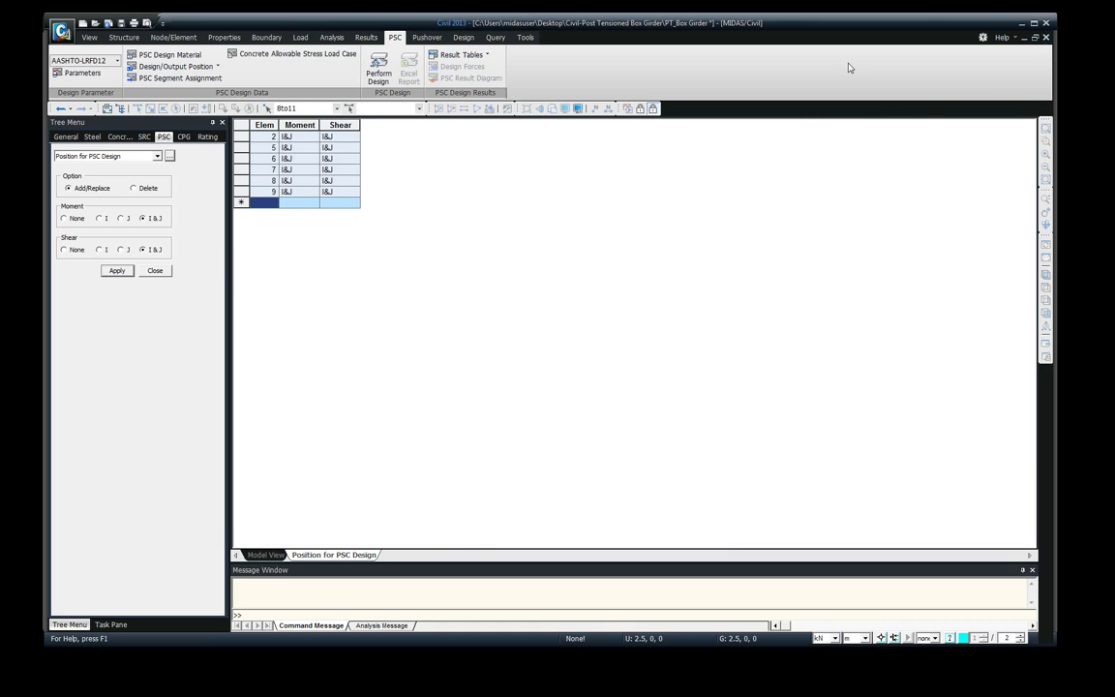
- Assign I & J output positions for M(+), M(-), shear and torsion strength to girder elements 4 to 9
{"action": "left_click", "coordinate": [203, 66]}
{"action": "left_click", "coordinate": [193, 94]}
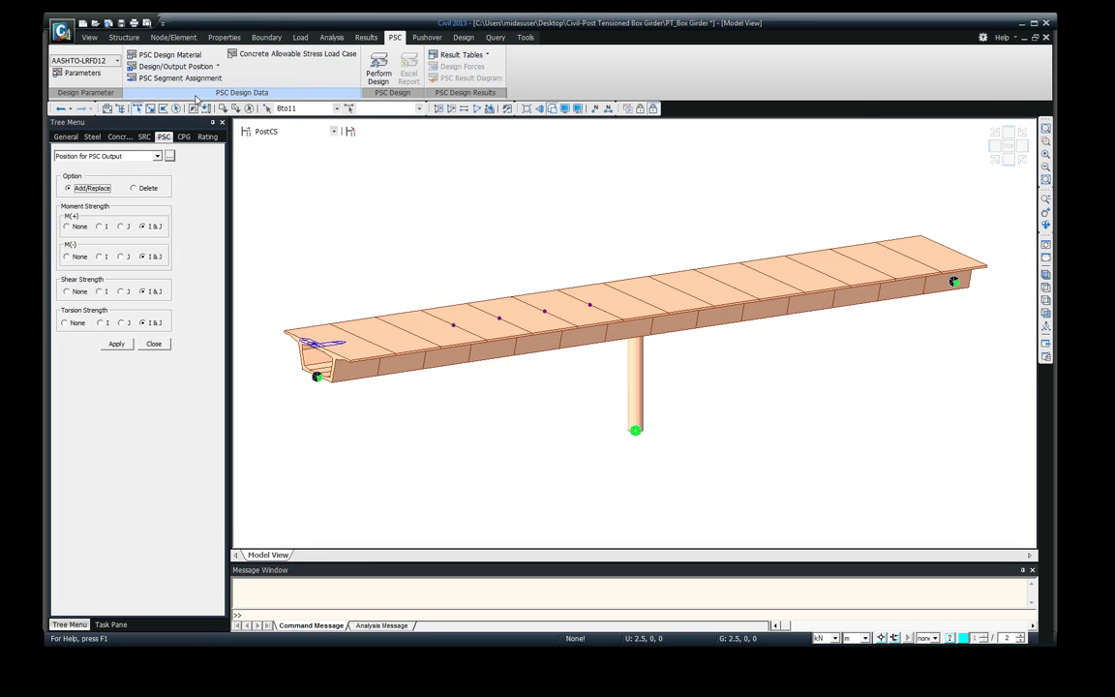
{"action": "left_click_drag", "start_coordinate": [585, 387], "coordinate": [391, 344]}
{"action": "left_click", "coordinate": [387, 333]}
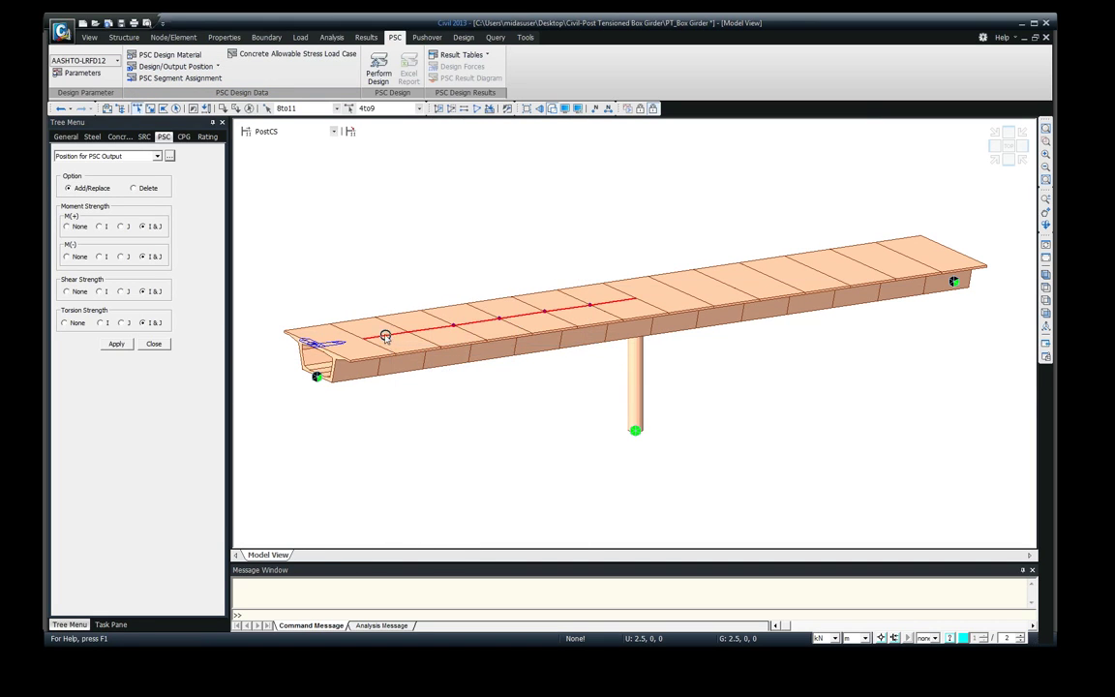
{"action": "left_click", "coordinate": [117, 344]}
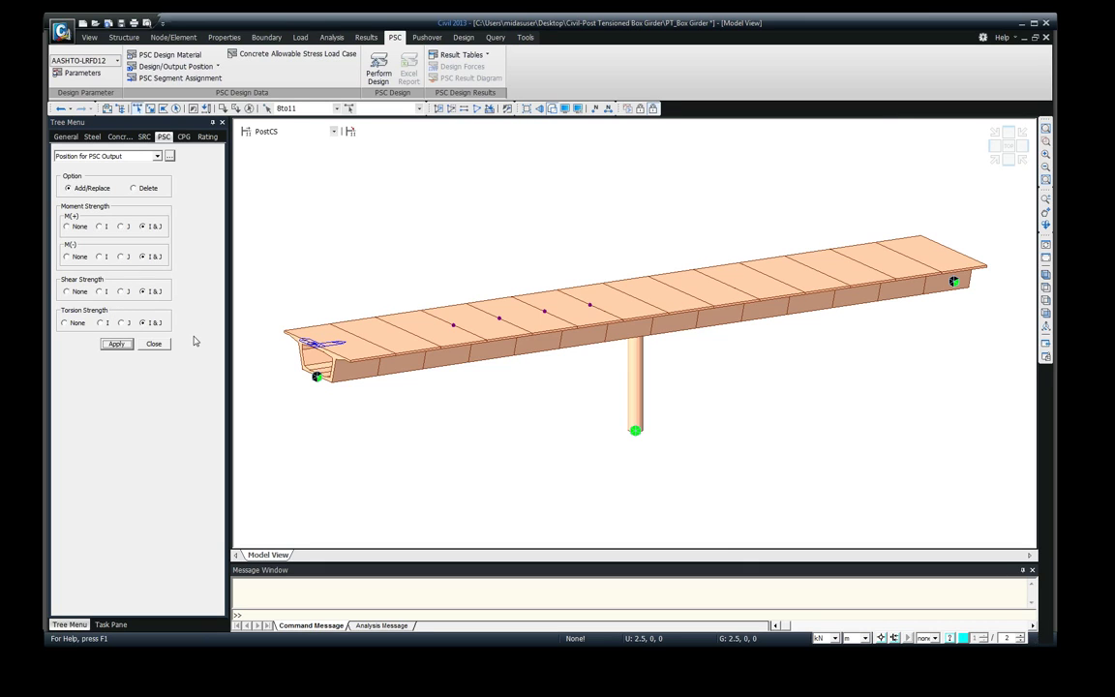
{"action": "left_click", "coordinate": [154, 344]}
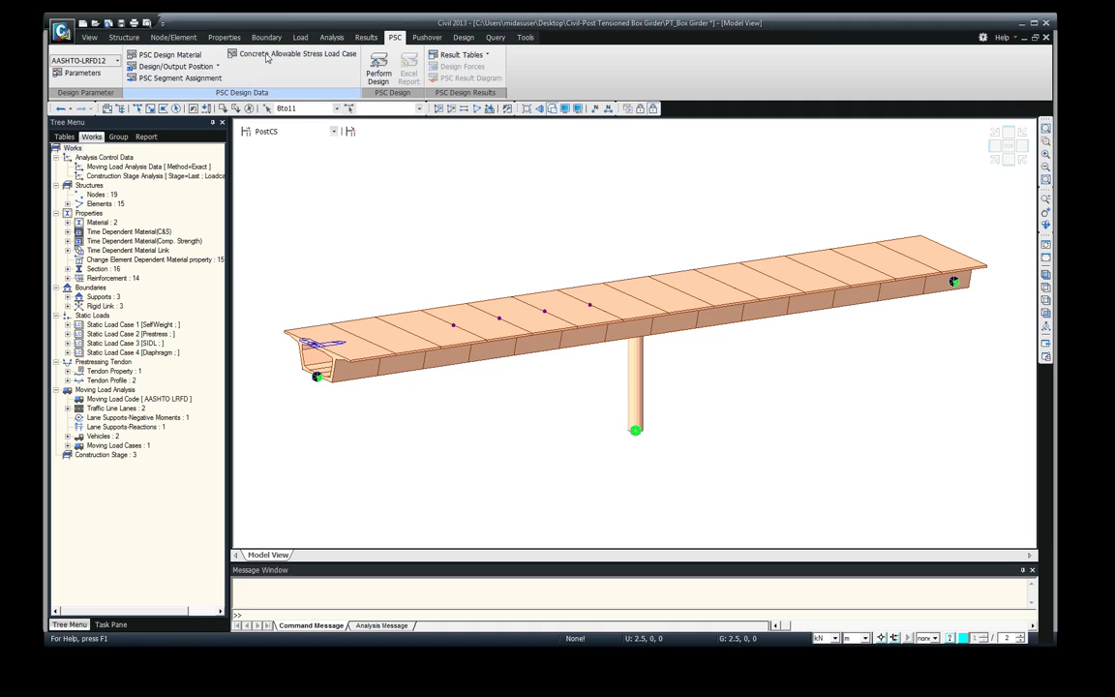
- Check which load combinations are assigned to Service Limit1 and Service Limit3 for concrete allowable stress, and leave without changes
{"action": "left_click", "coordinate": [267, 58]}
{"action": "left_click_drag", "start_coordinate": [543, 236], "coordinate": [355, 176]}
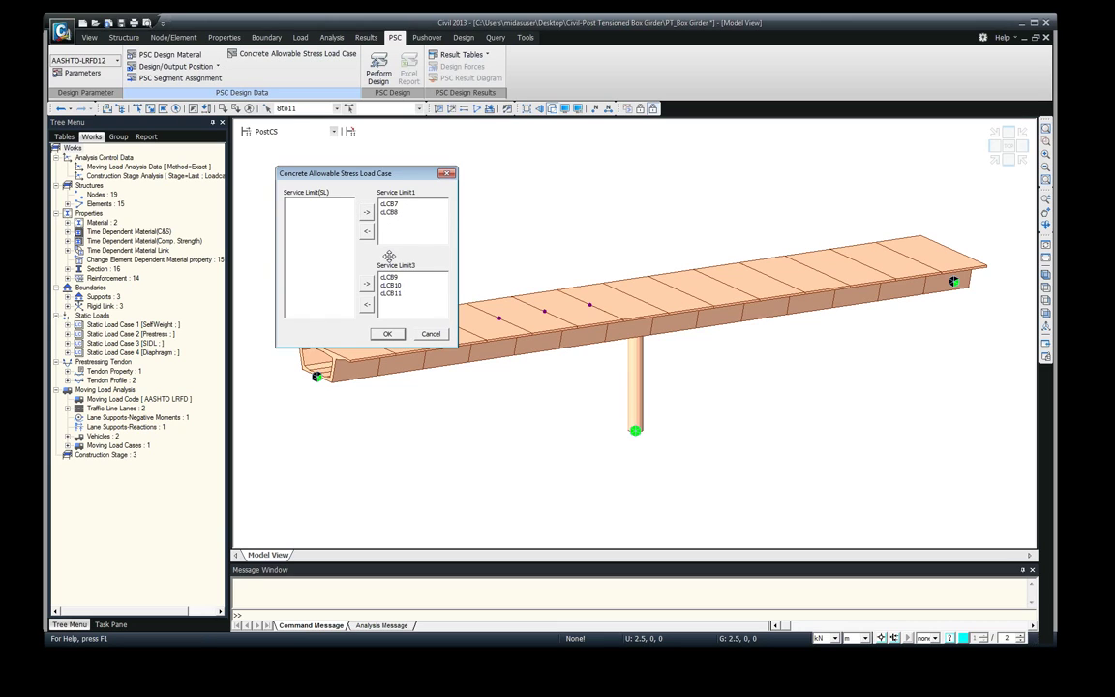
{"action": "left_click", "coordinate": [388, 203]}
{"action": "left_click", "coordinate": [388, 211]}
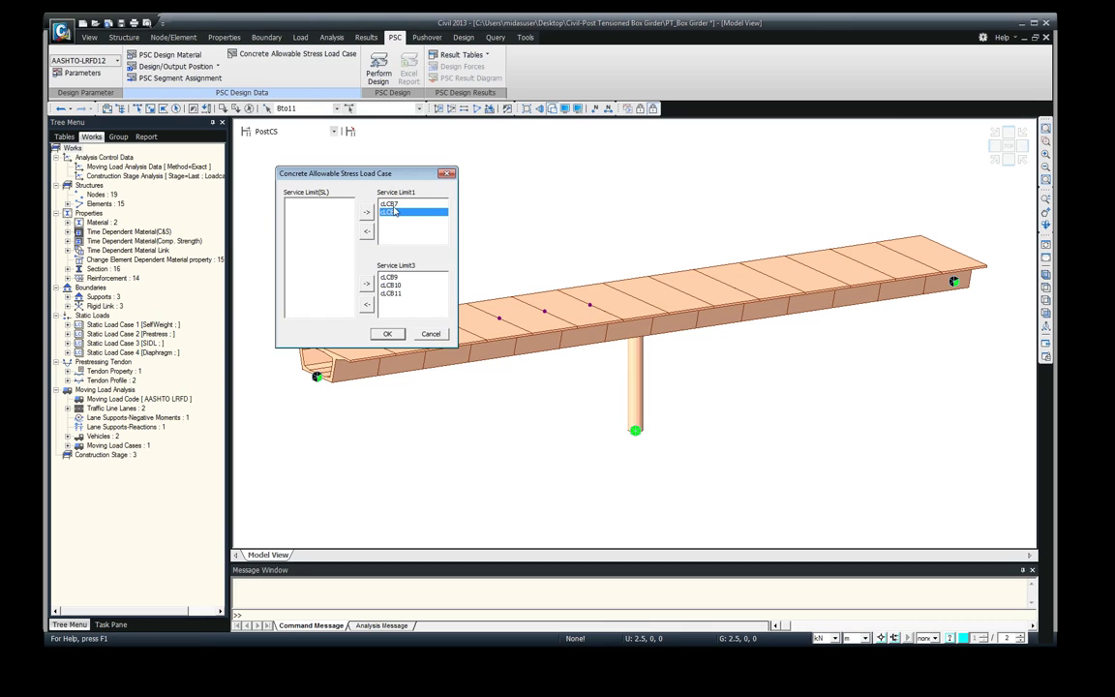
{"action": "left_click", "coordinate": [422, 335]}
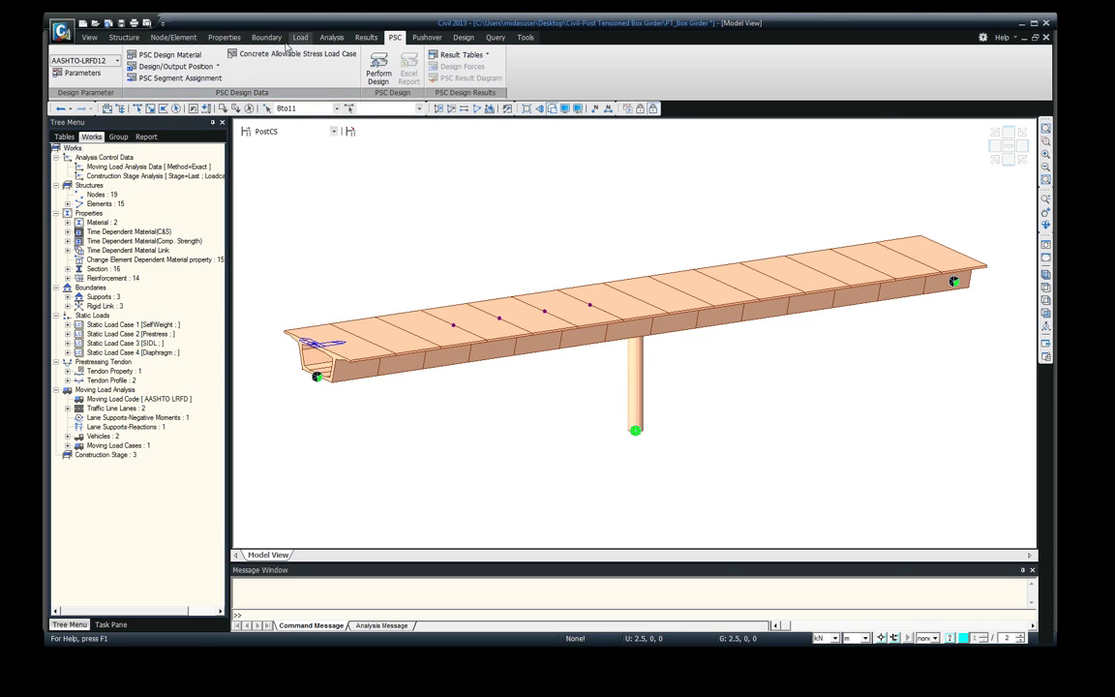
- Examine the types, descriptions and load factors of the concrete design load combinations, including Service-I and Service-III
{"action": "left_click", "coordinate": [365, 38]}
{"action": "left_click", "coordinate": [73, 64]}
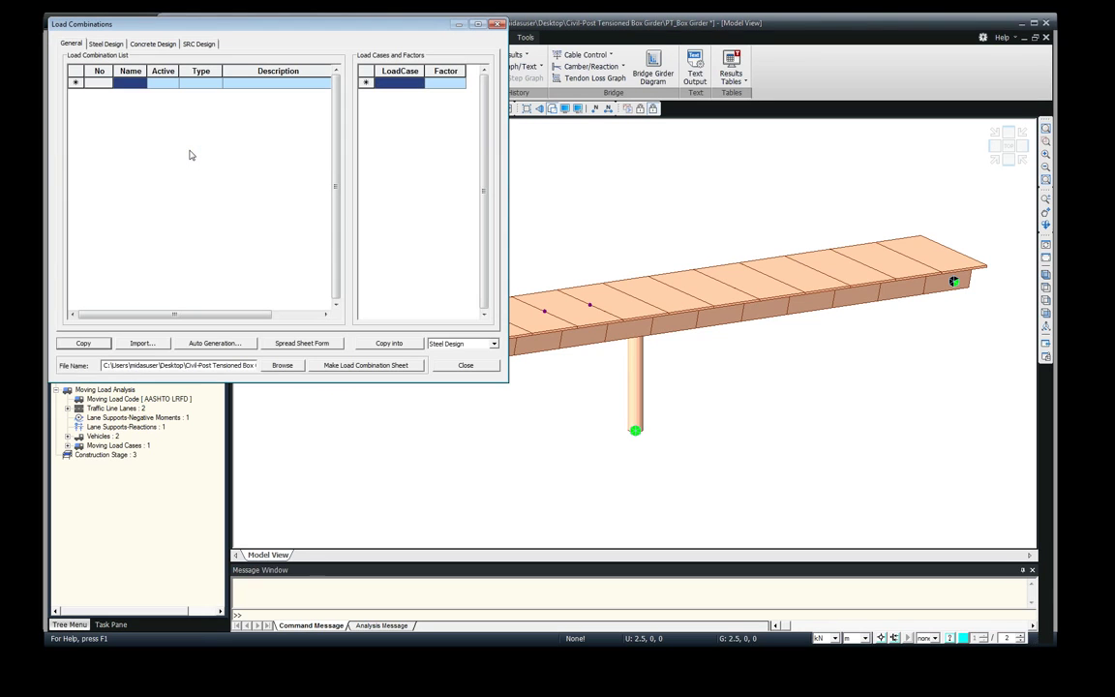
{"action": "left_click", "coordinate": [152, 44]}
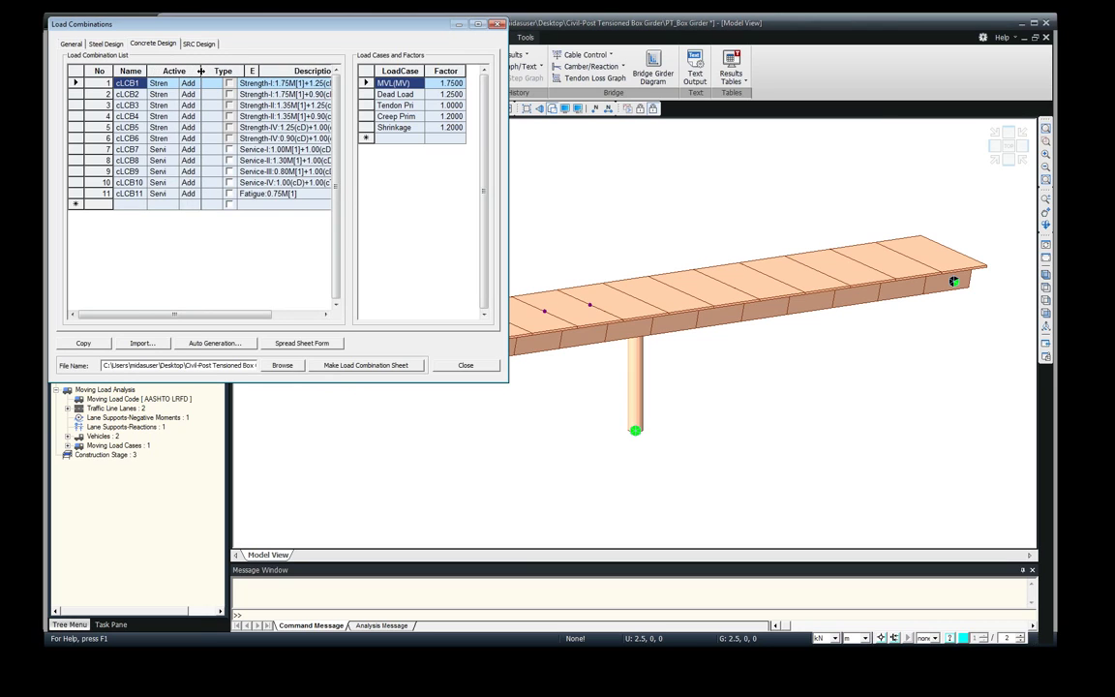
{"action": "left_click_drag", "start_coordinate": [180, 70], "coordinate": [220, 71]}
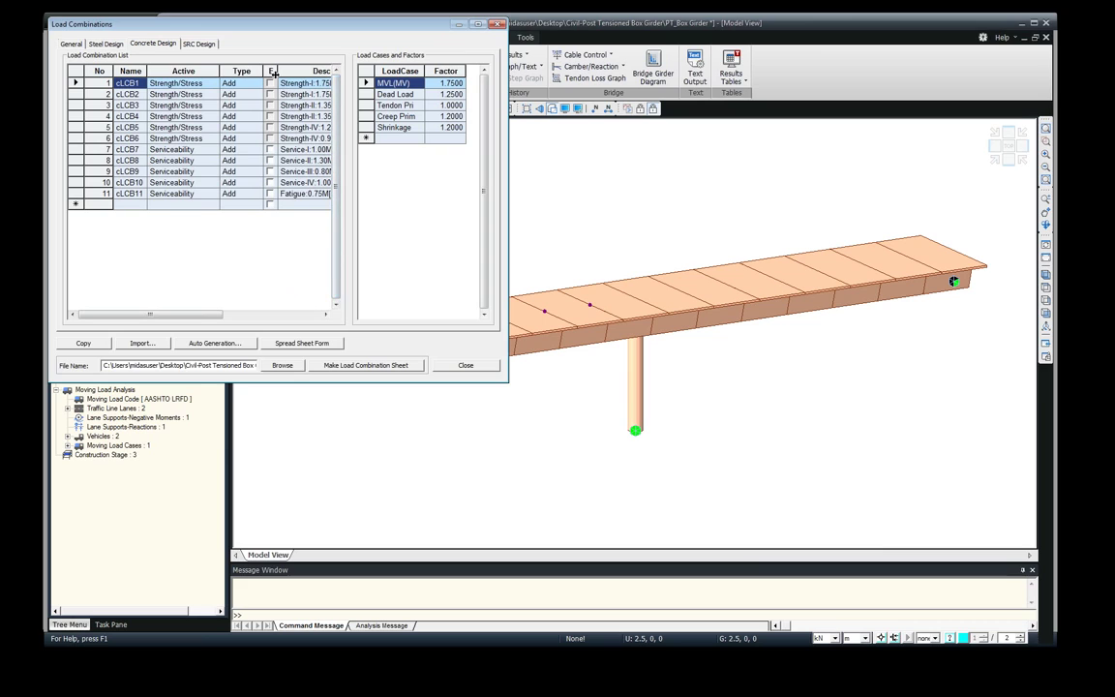
{"action": "left_click_drag", "start_coordinate": [219, 71], "coordinate": [191, 71]}
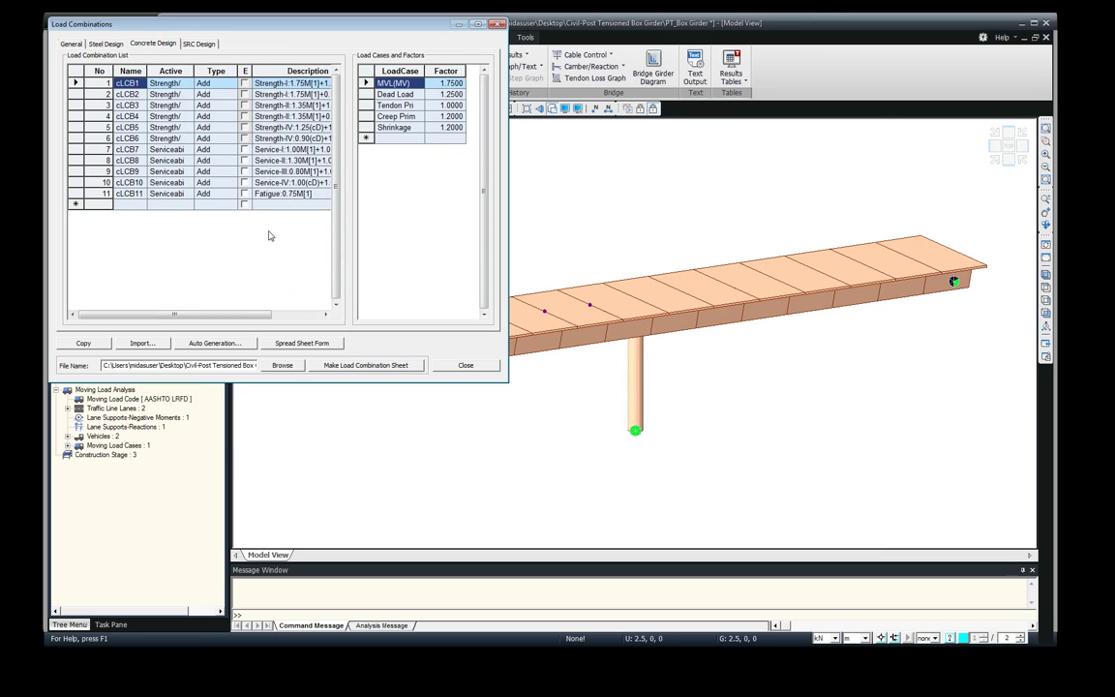
{"action": "left_click", "coordinate": [270, 152]}
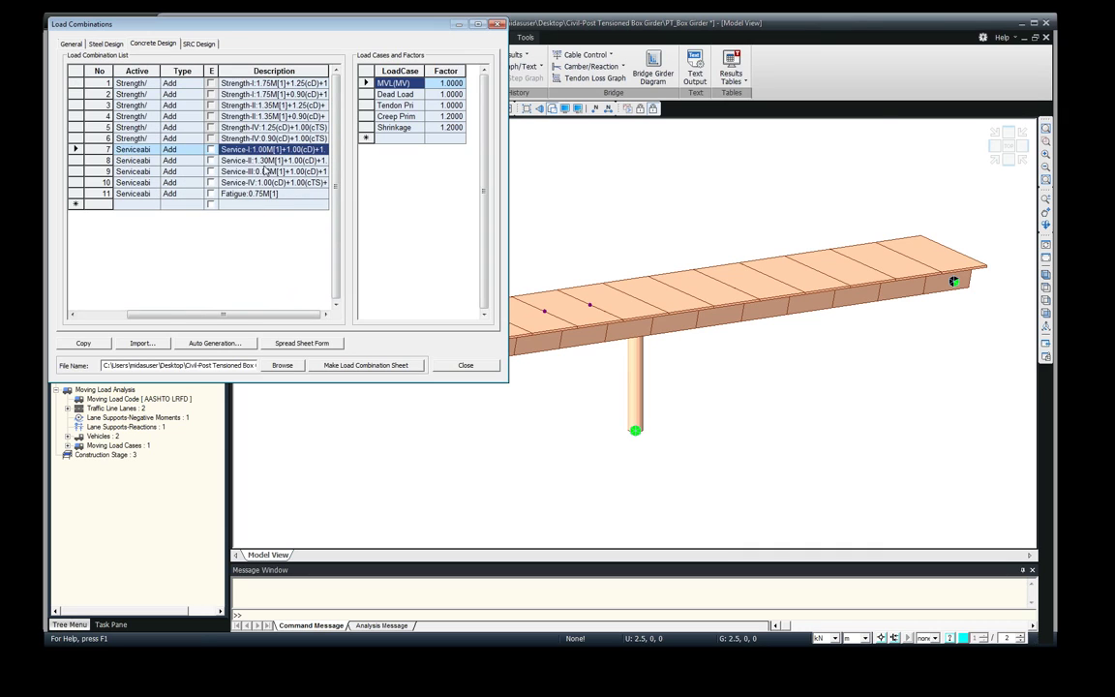
{"action": "left_click", "coordinate": [244, 172]}
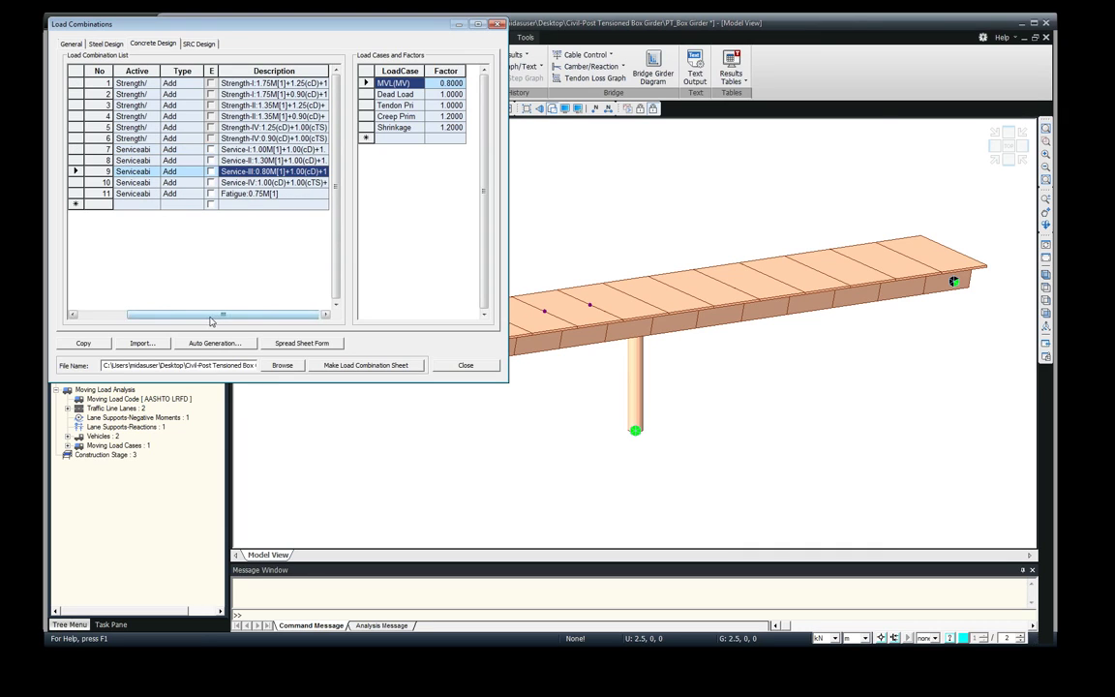
{"action": "left_click_drag", "start_coordinate": [222, 313], "coordinate": [121, 314]}
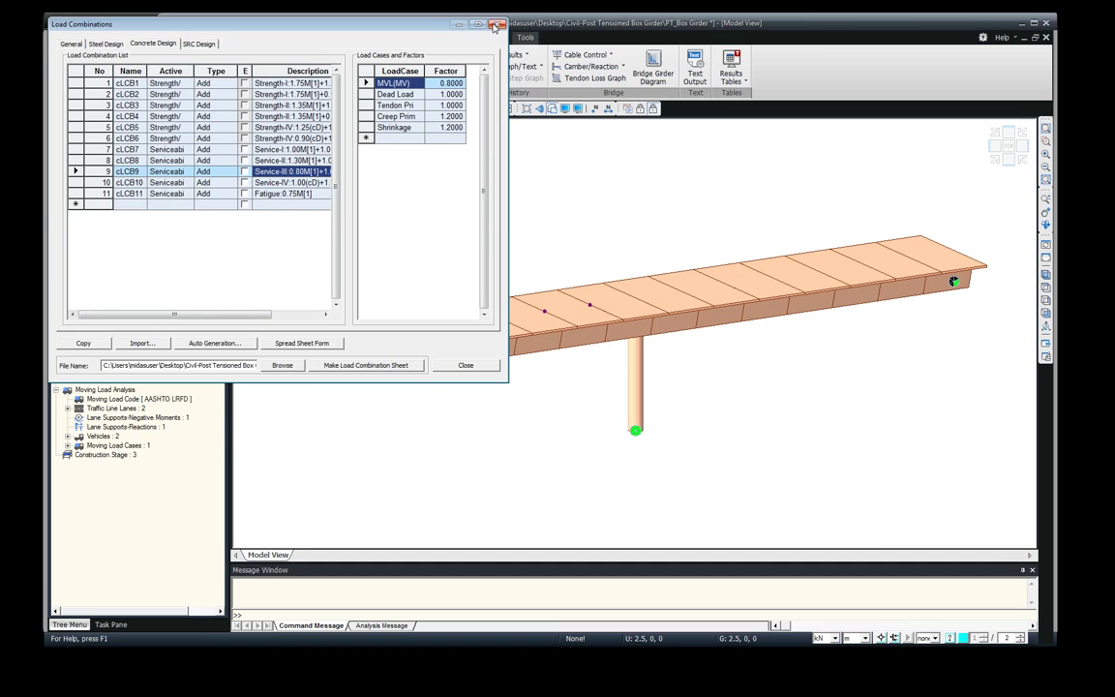
{"action": "left_click", "coordinate": [456, 25]}
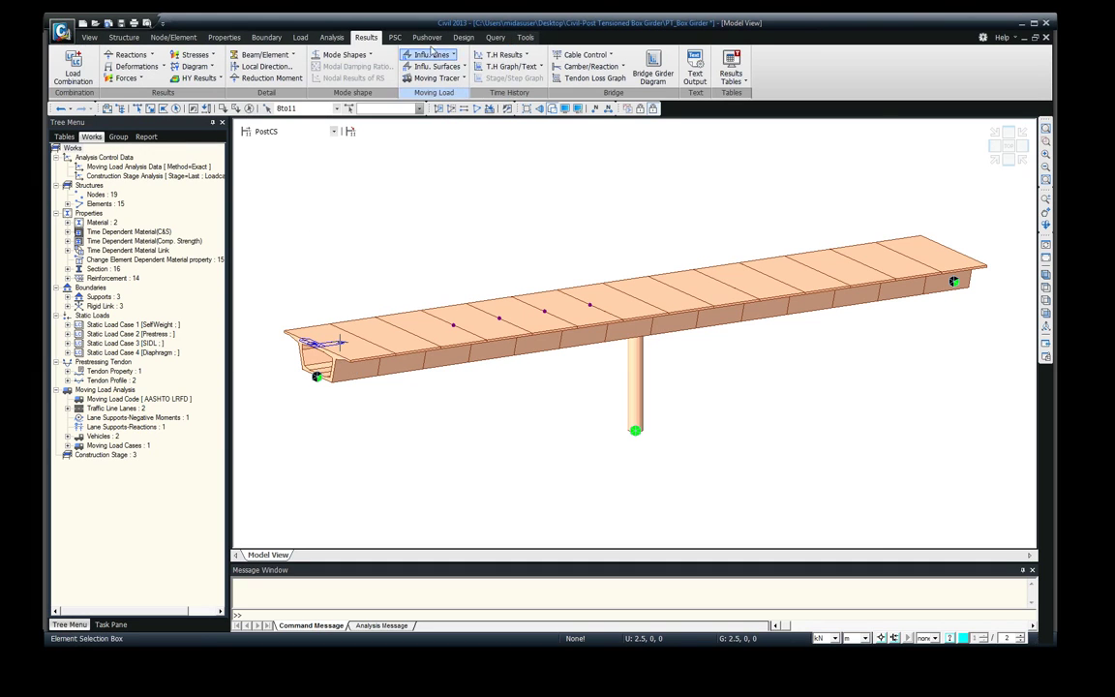
- Remove cLCB8 from Service Limit1 and cLCB10 and cLCB11 from Service Limit3 in the concrete allowable stress load cases
{"action": "left_click", "coordinate": [394, 37]}
{"action": "left_click", "coordinate": [286, 55]}
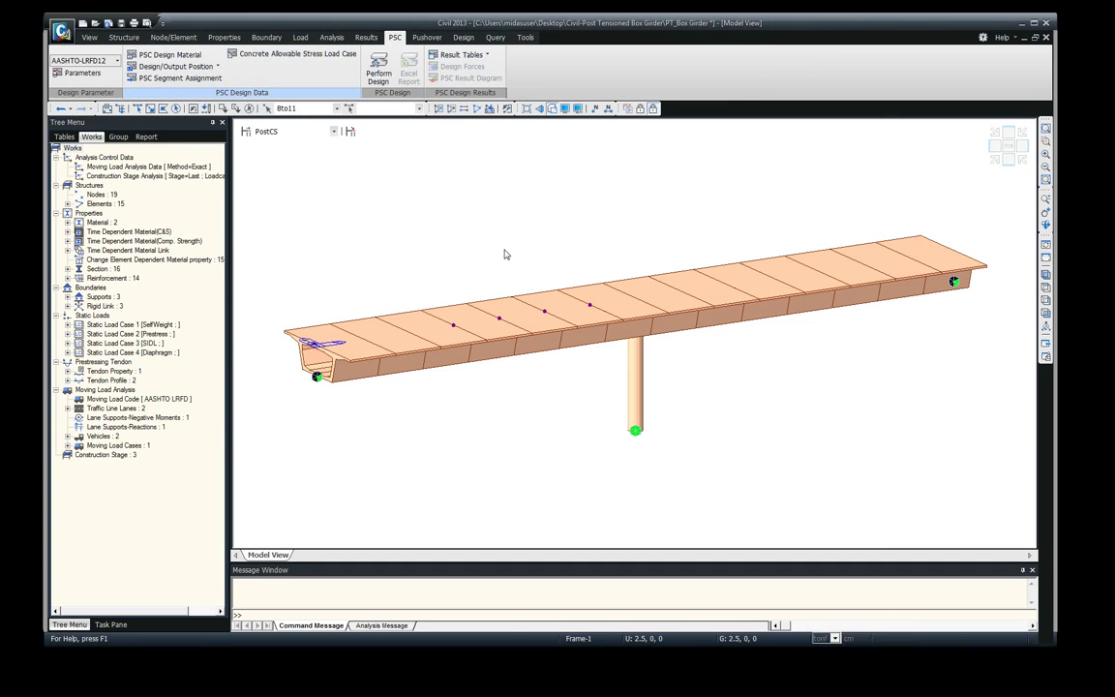
{"action": "left_click", "coordinate": [572, 286]}
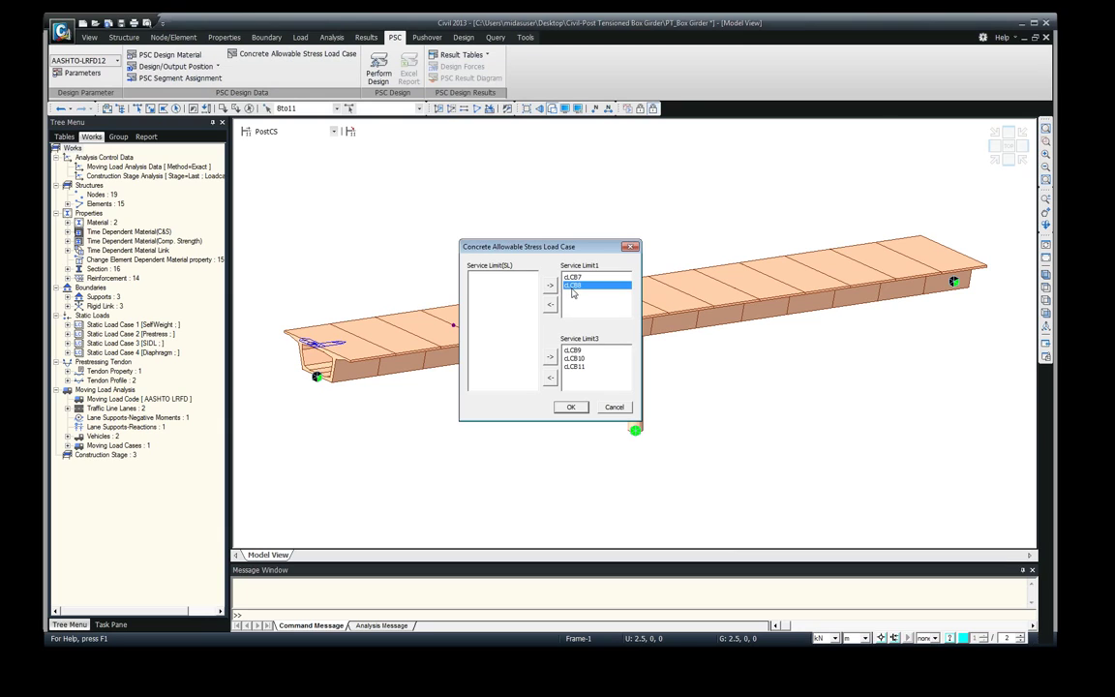
{"action": "left_click", "coordinate": [549, 304]}
{"action": "left_click", "coordinate": [573, 358]}
{"action": "left_click", "coordinate": [573, 366], "text": "shift"}
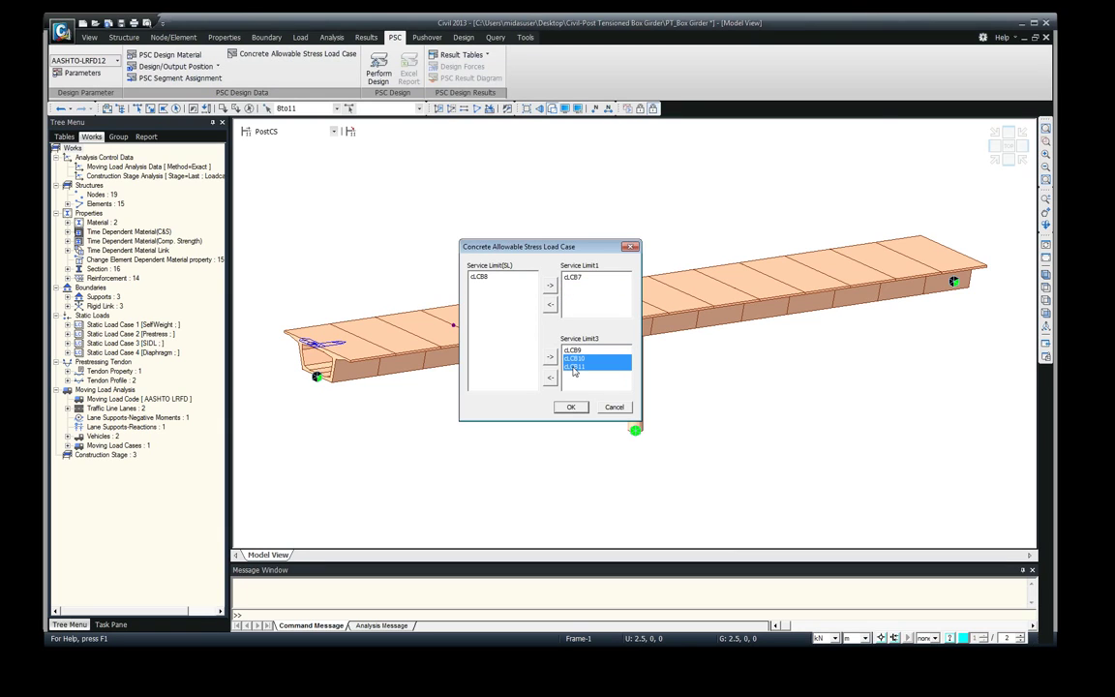
{"action": "left_click", "coordinate": [550, 377]}
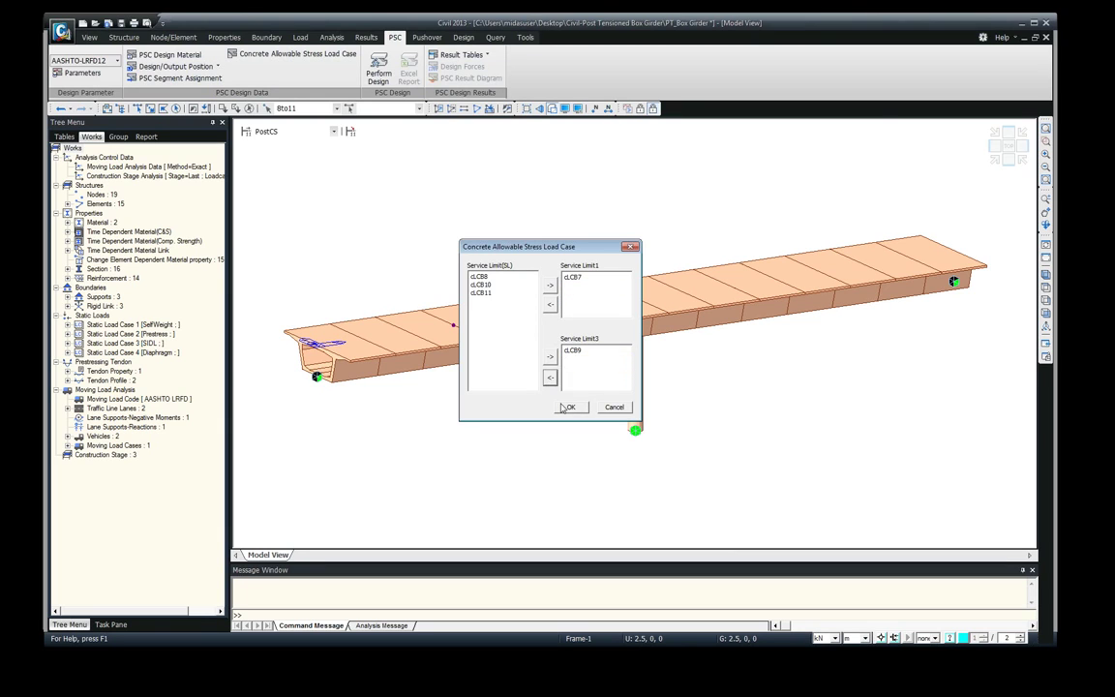
{"action": "left_click", "coordinate": [571, 408]}
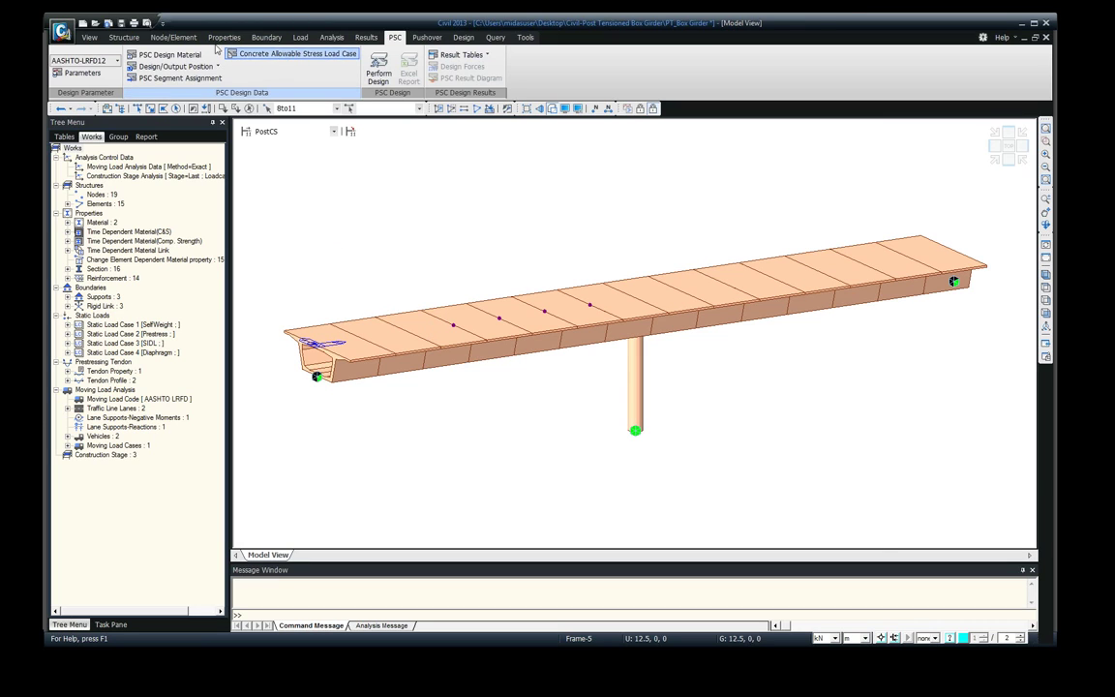
- Return to preprocessing mode and review the PSC bridge span information of girders Span 1 and Span 2
{"action": "left_click", "coordinate": [124, 37]}
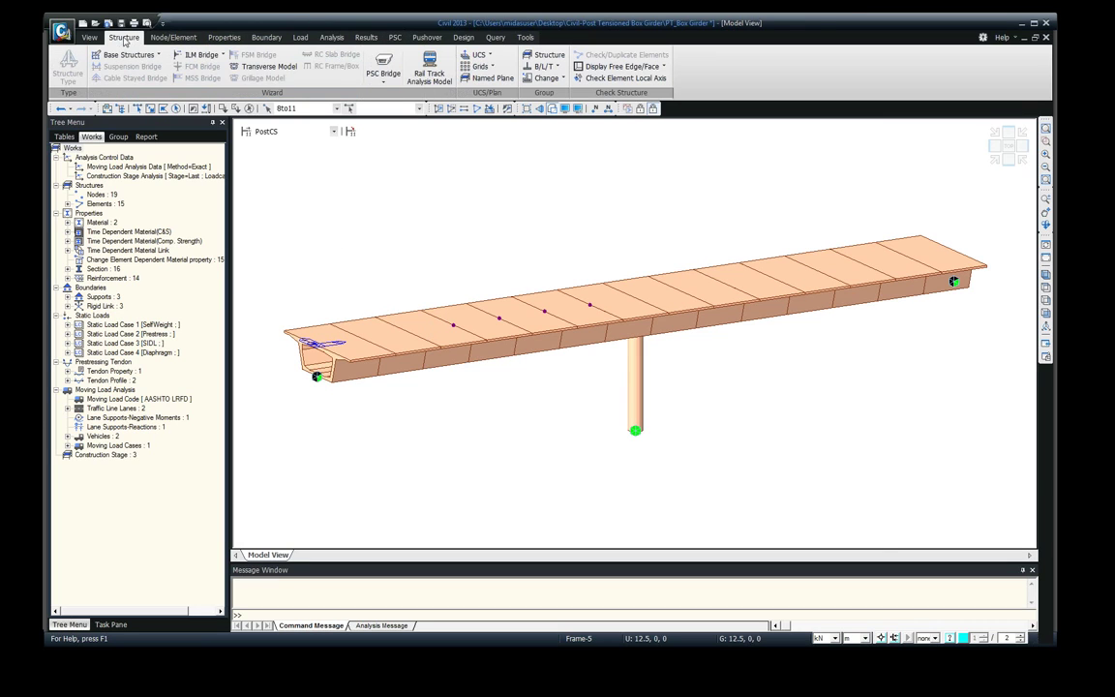
{"action": "left_click", "coordinate": [388, 85]}
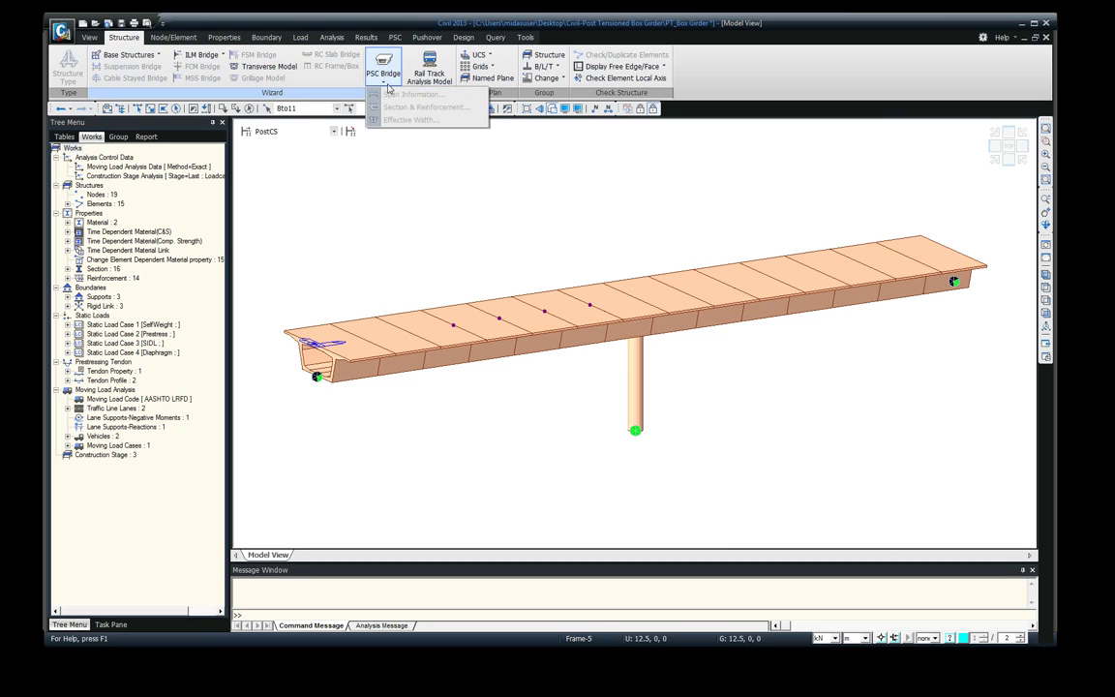
{"action": "left_click", "coordinate": [640, 108]}
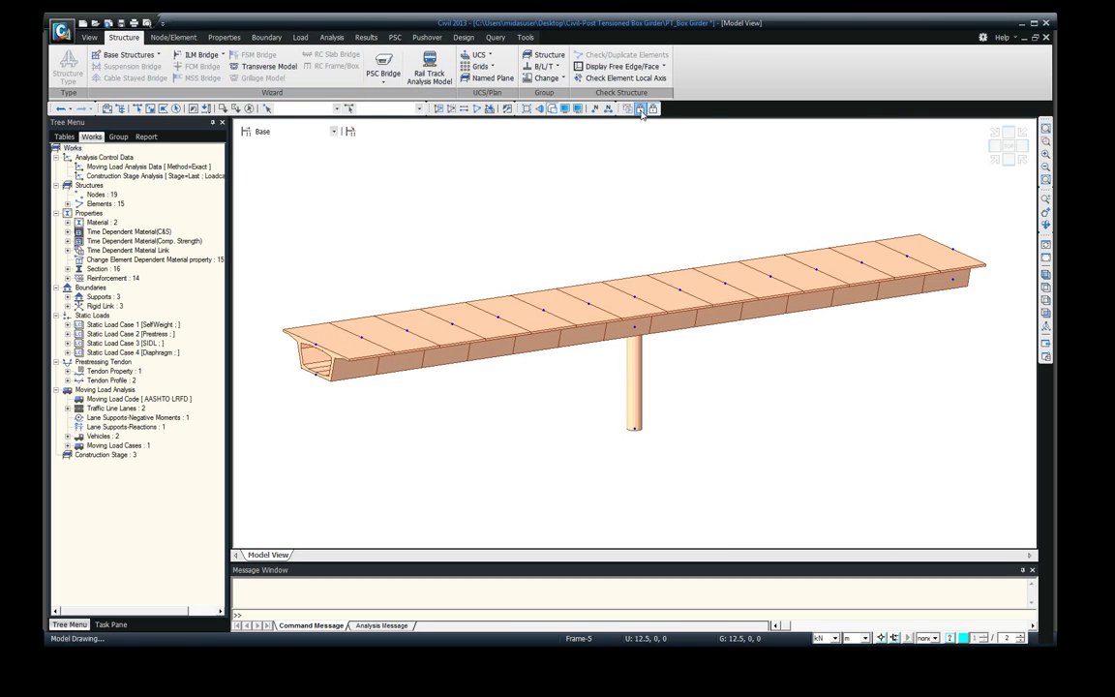
{"action": "left_click", "coordinate": [381, 84]}
{"action": "left_click", "coordinate": [406, 92]}
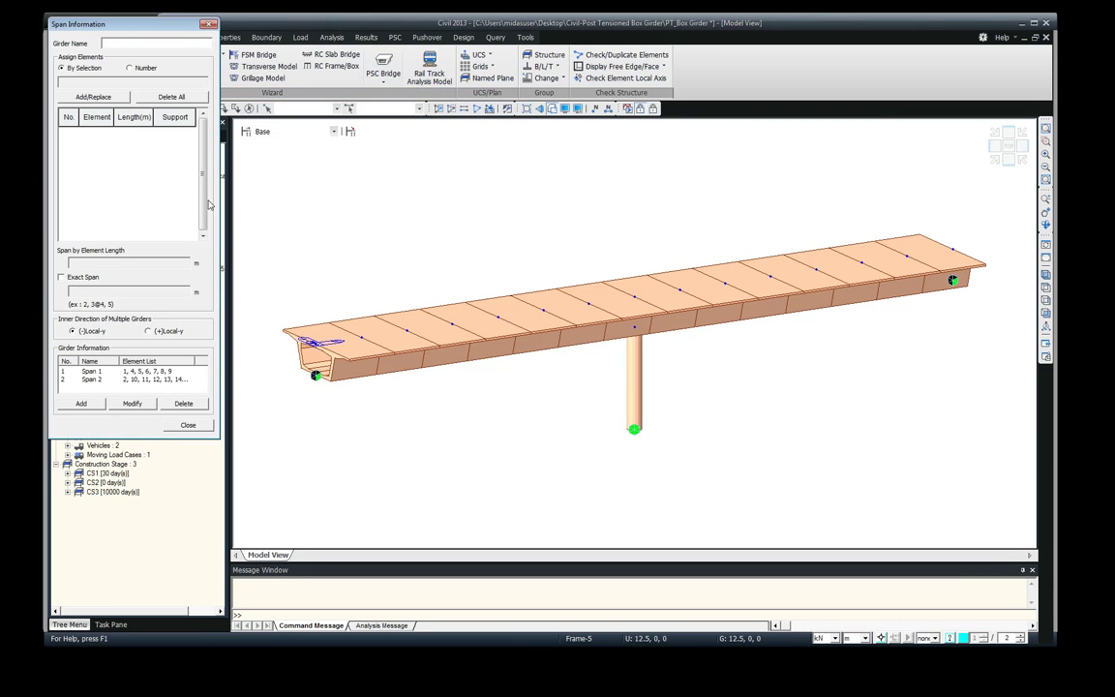
{"action": "left_click", "coordinate": [92, 371]}
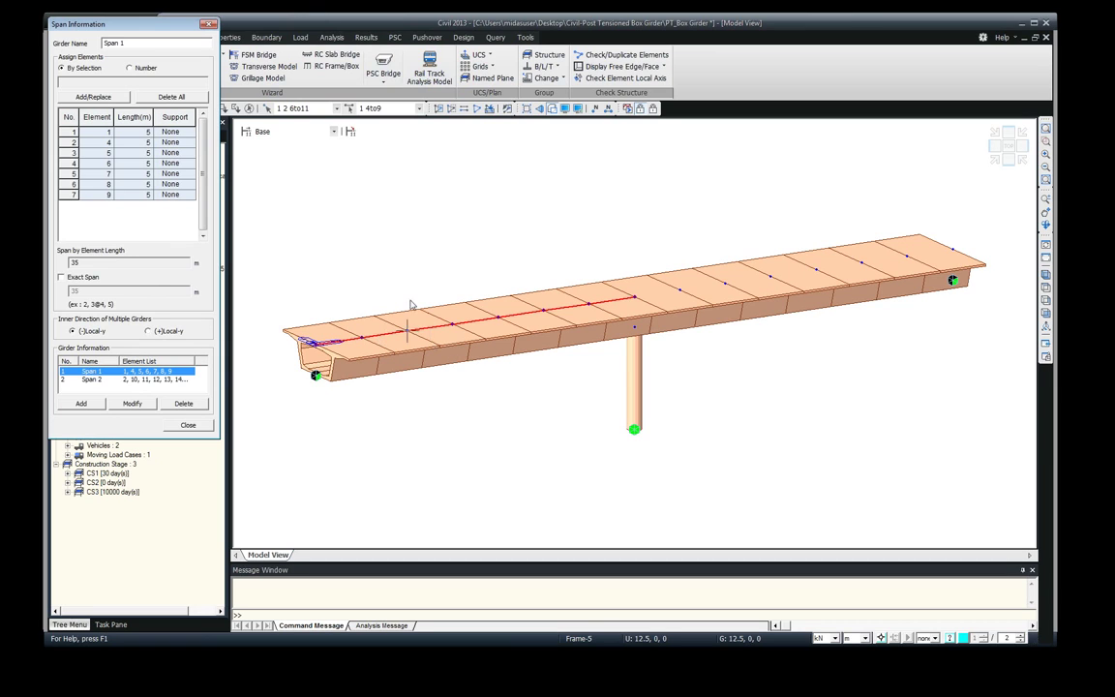
{"action": "left_click", "coordinate": [89, 379]}
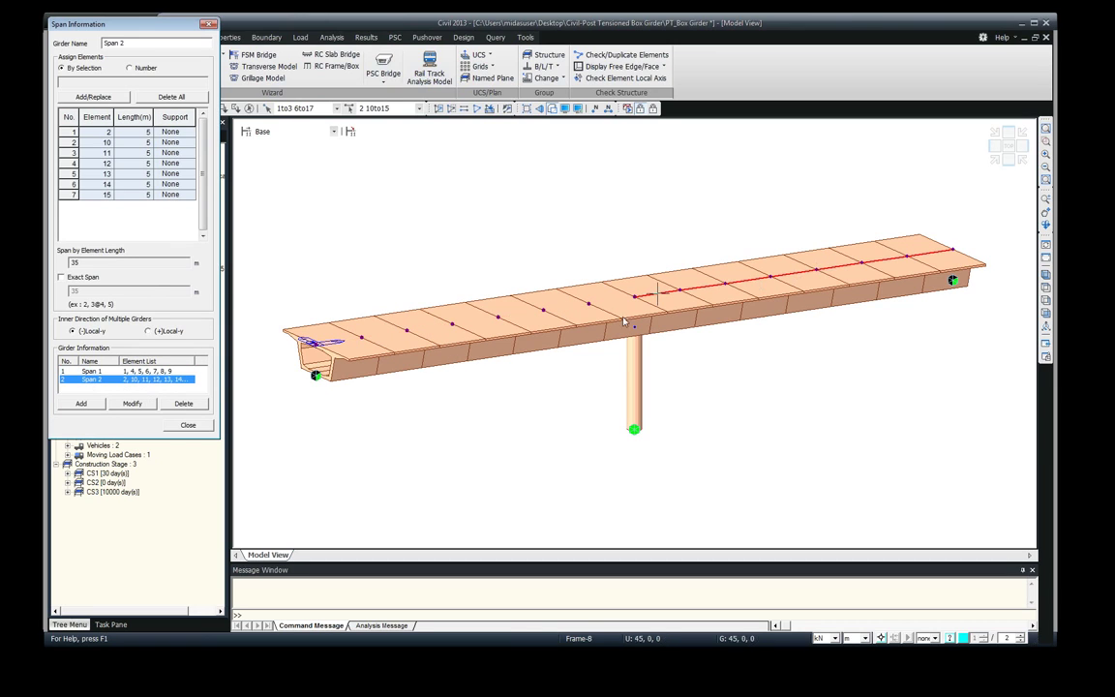
{"action": "left_click", "coordinate": [188, 425]}
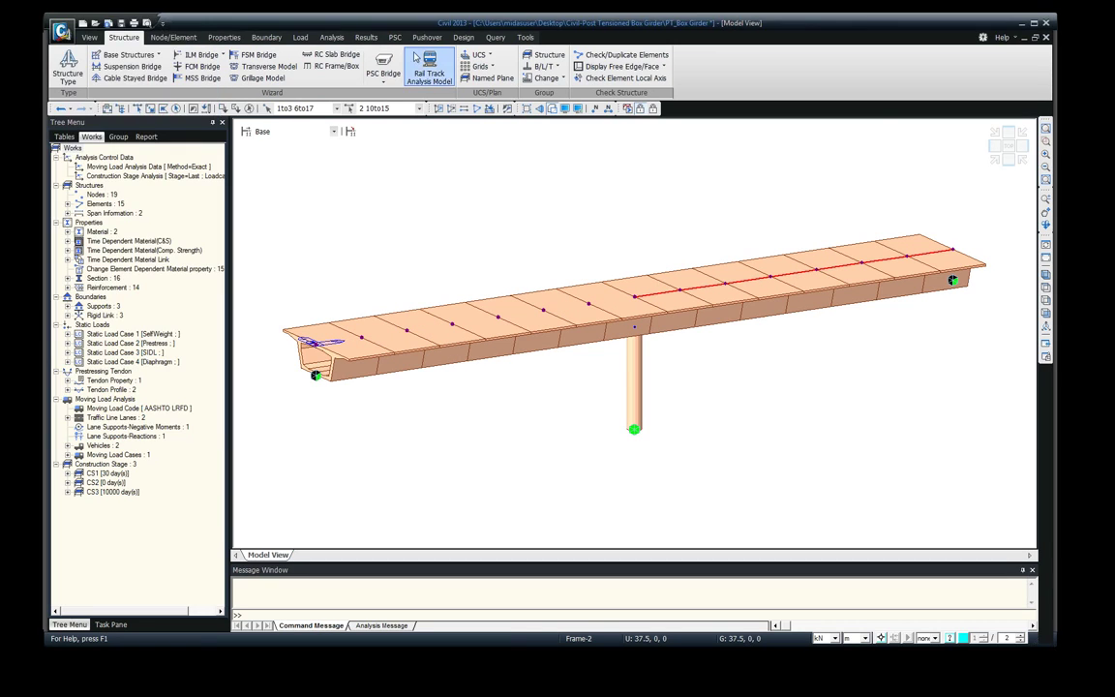
- Review the longitudinal reinforcement defined for Span 1 and Span 2 in the PSC bridge section and reinforcement data, leaving it unchanged
{"action": "left_click", "coordinate": [384, 77]}
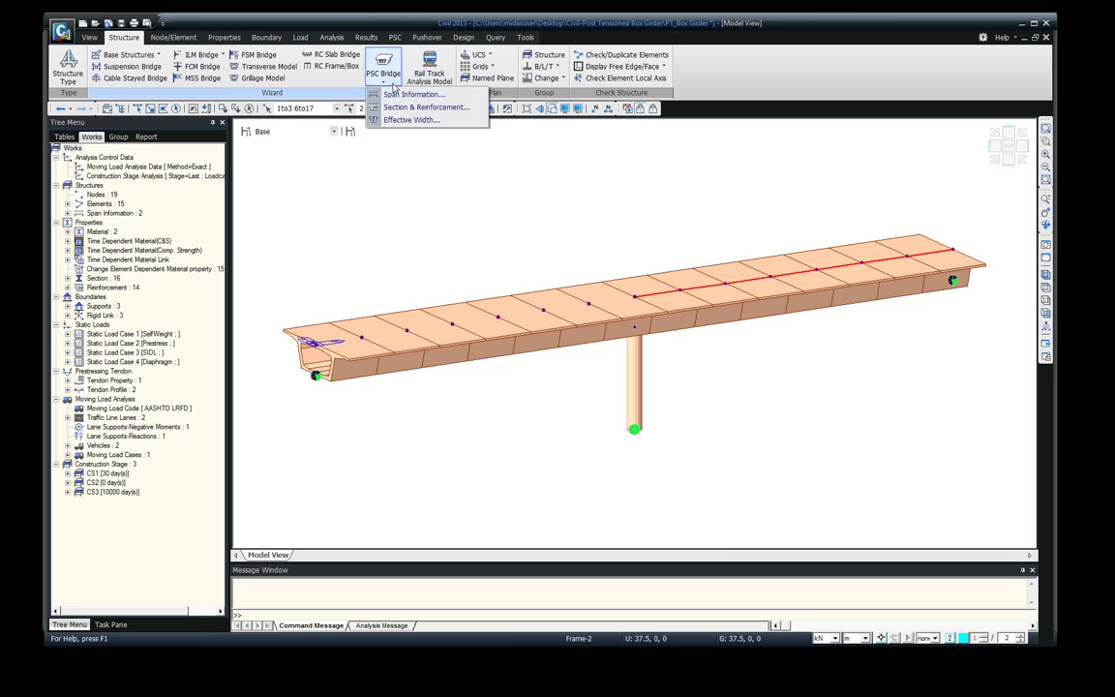
{"action": "left_click", "coordinate": [391, 109]}
{"action": "left_click_drag", "start_coordinate": [222, 25], "coordinate": [210, 52]}
{"action": "left_click", "coordinate": [87, 71]}
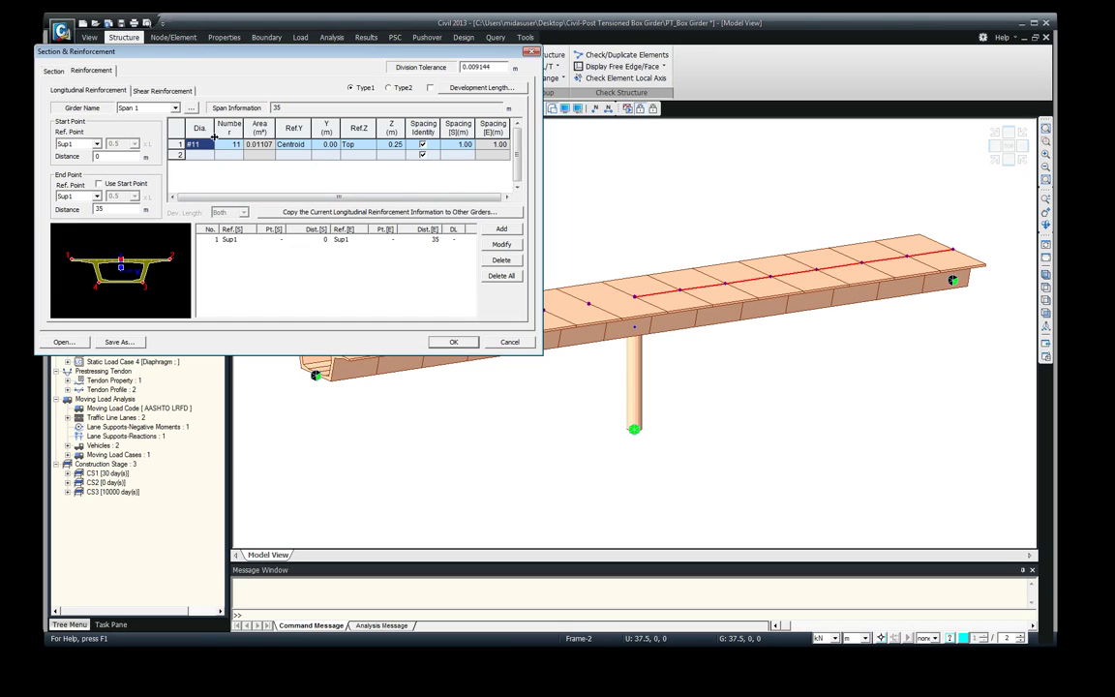
{"action": "left_click", "coordinate": [175, 107]}
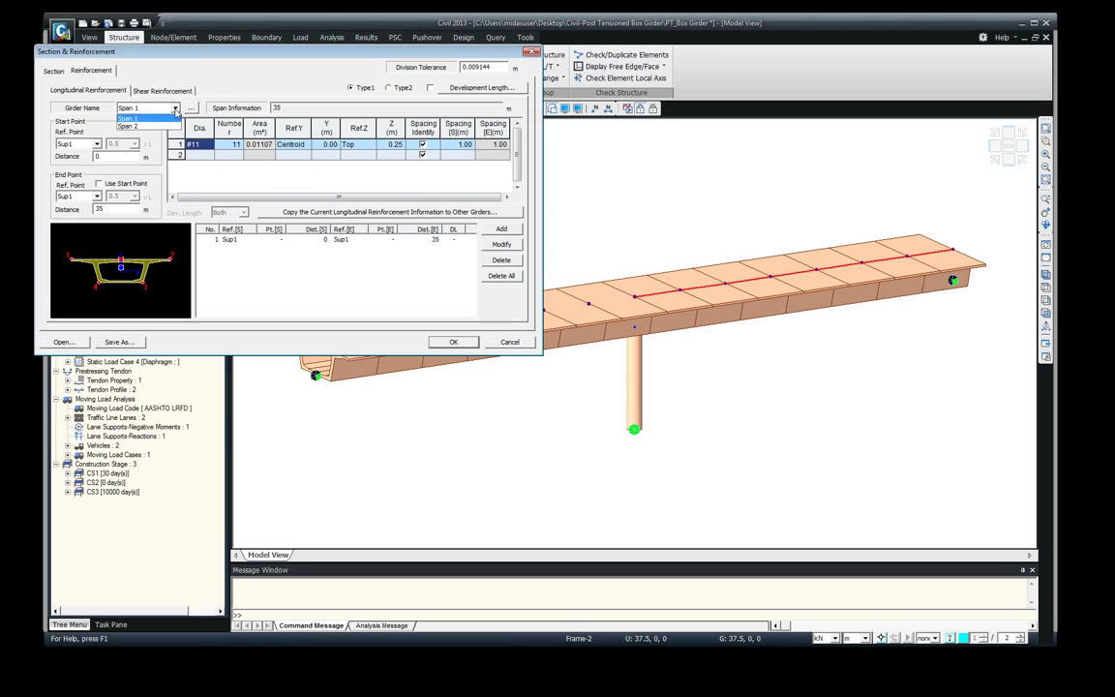
{"action": "left_click", "coordinate": [147, 119]}
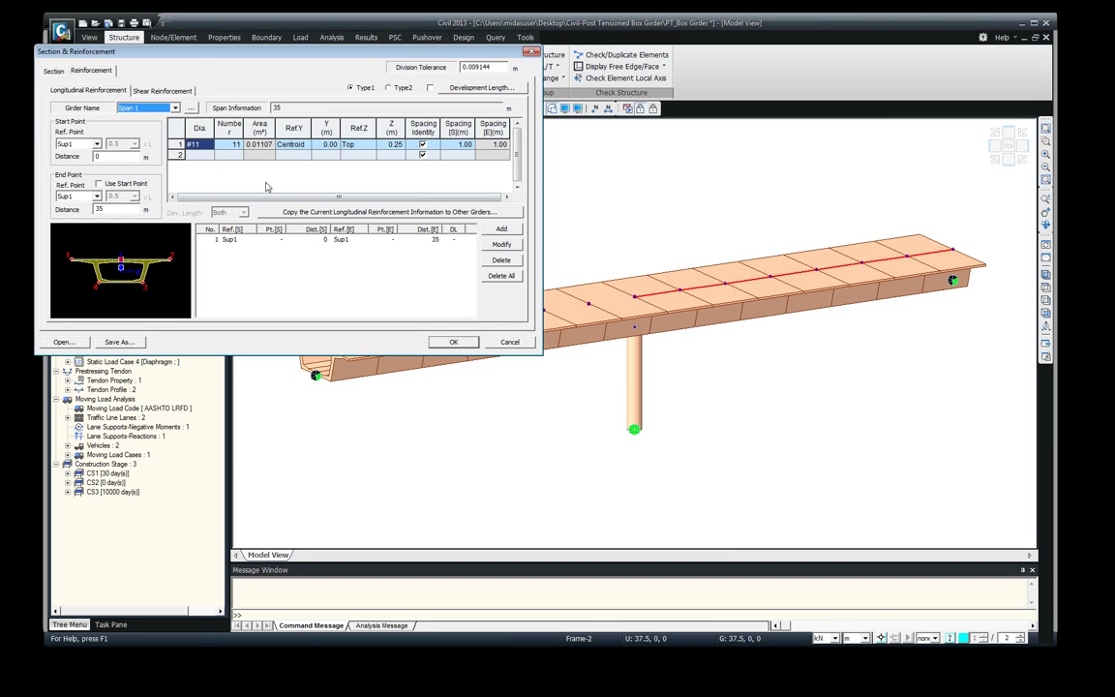
{"action": "left_click", "coordinate": [174, 107]}
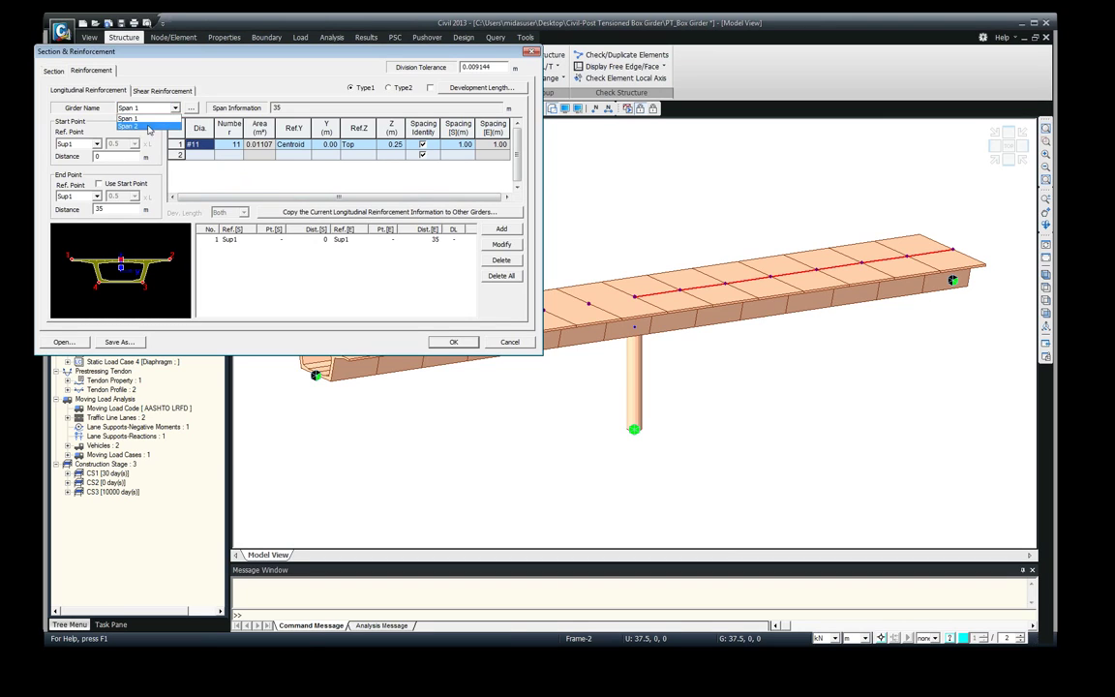
{"action": "left_click", "coordinate": [148, 127]}
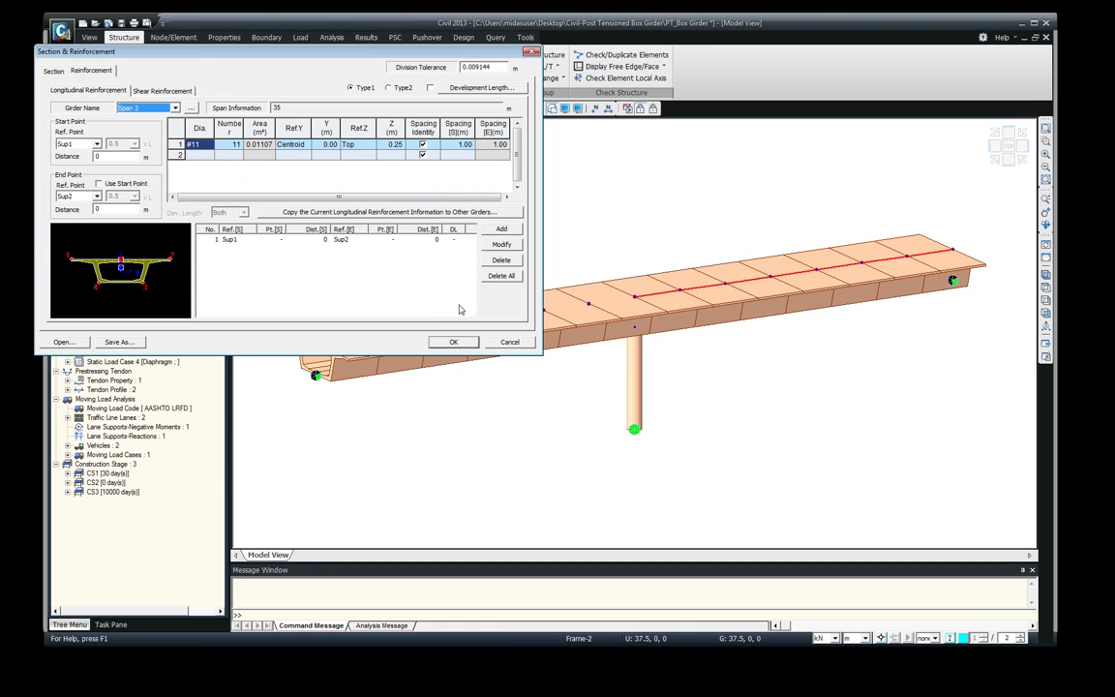
{"action": "left_click", "coordinate": [509, 342]}
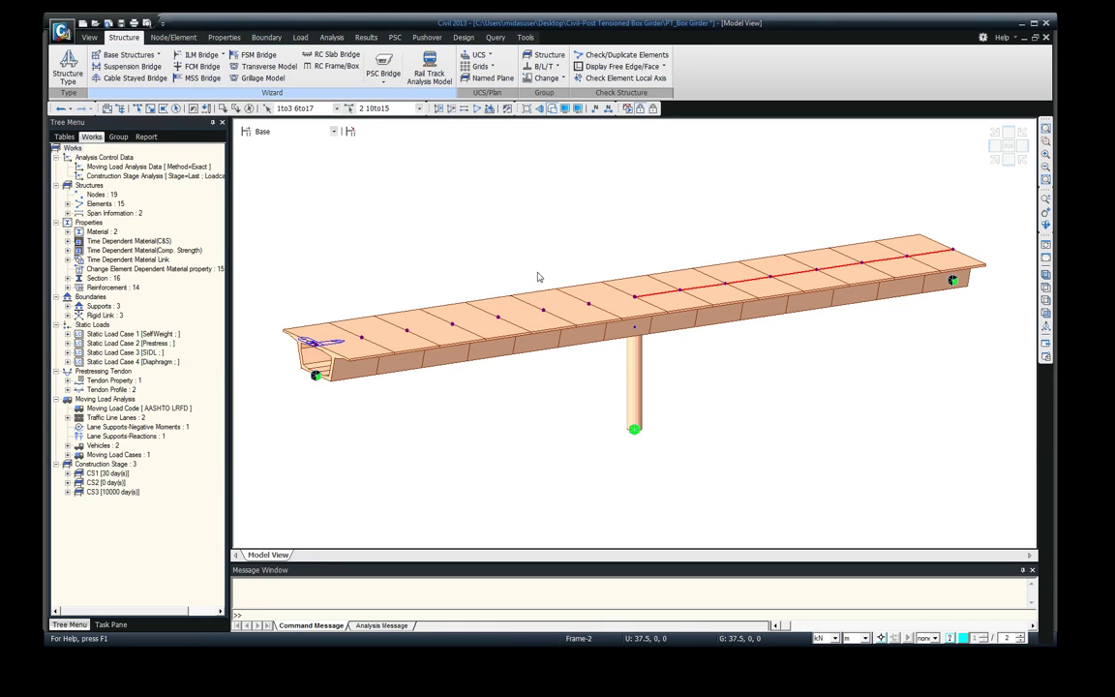
- Run the PSC design in postprocessing mode and check the command and analysis messages in an enlarged message window
{"action": "left_click", "coordinate": [653, 110]}
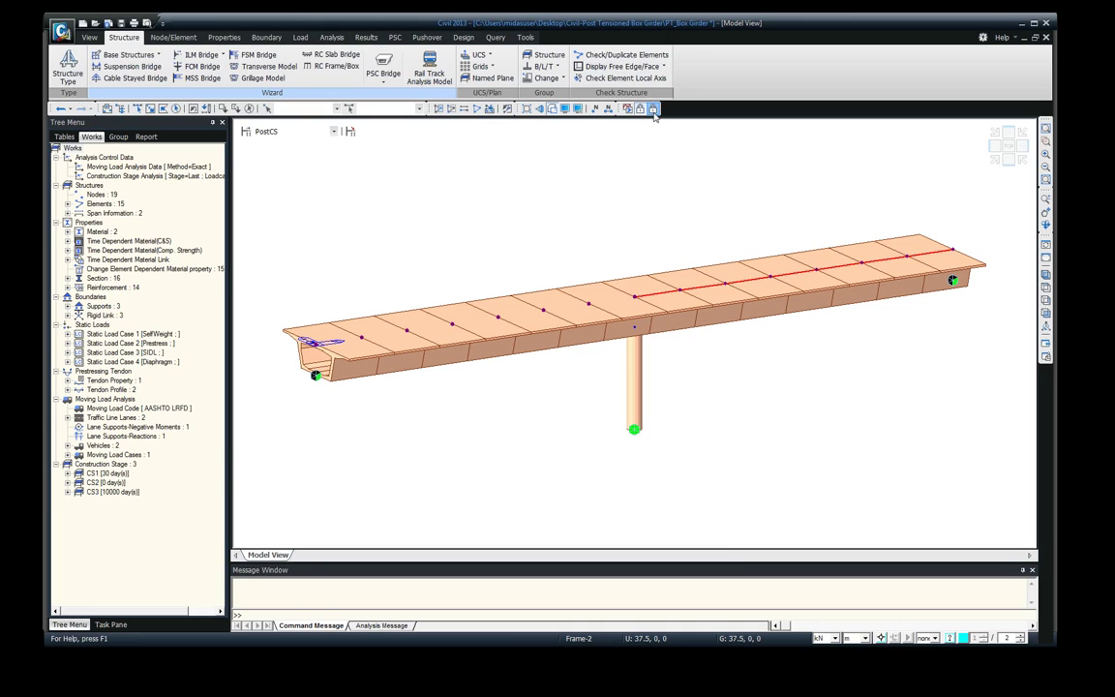
{"action": "left_click", "coordinate": [396, 38]}
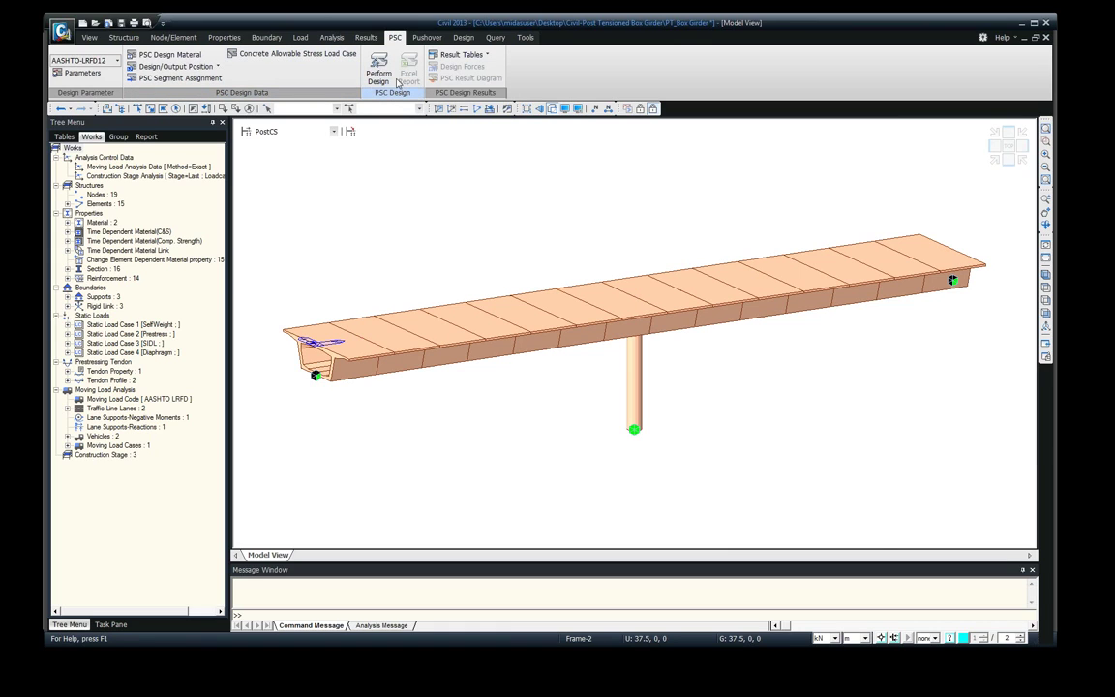
{"action": "left_click", "coordinate": [380, 71]}
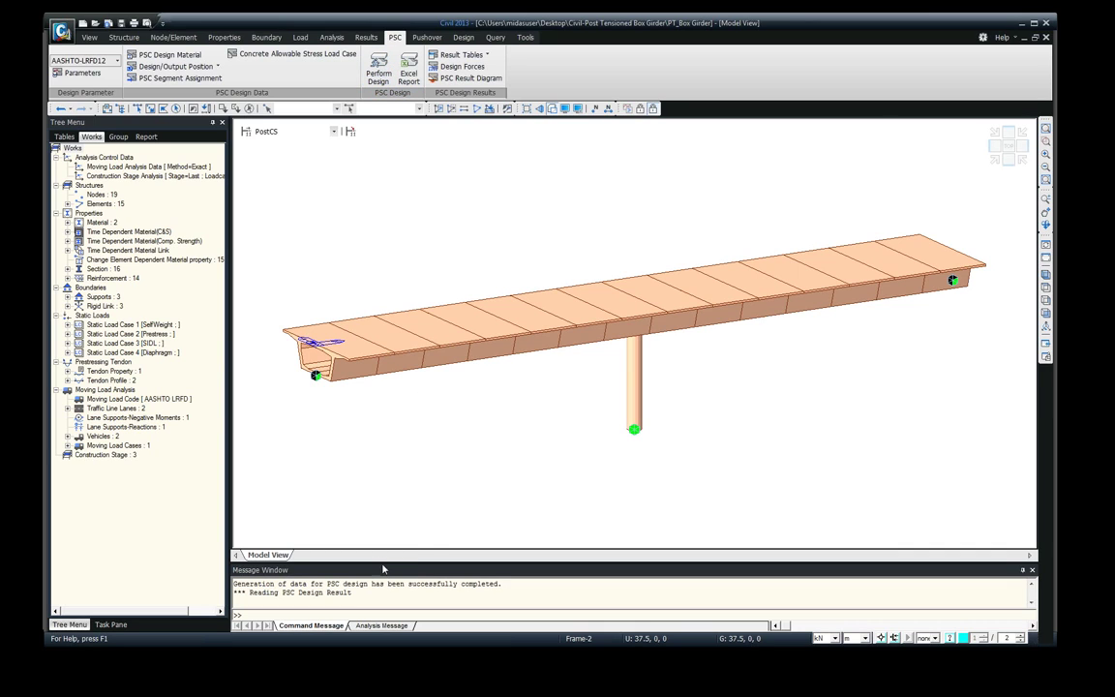
{"action": "left_click_drag", "start_coordinate": [381, 562], "coordinate": [382, 512]}
{"action": "left_click_drag", "start_coordinate": [349, 551], "coordinate": [281, 552]}
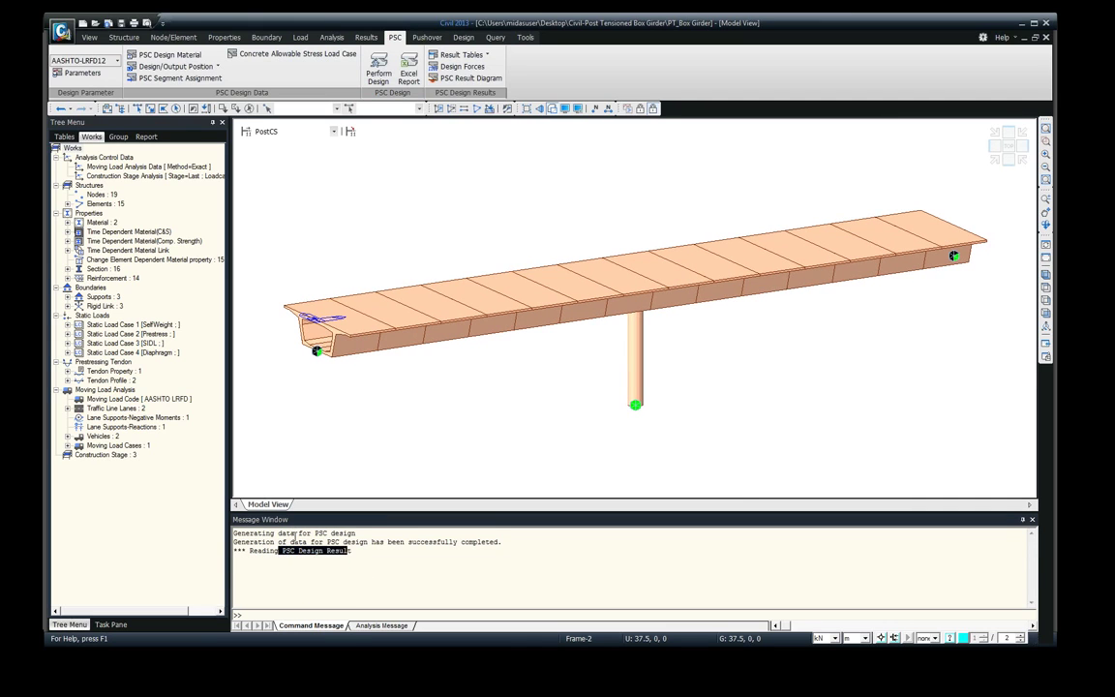
{"action": "left_click", "coordinate": [381, 625]}
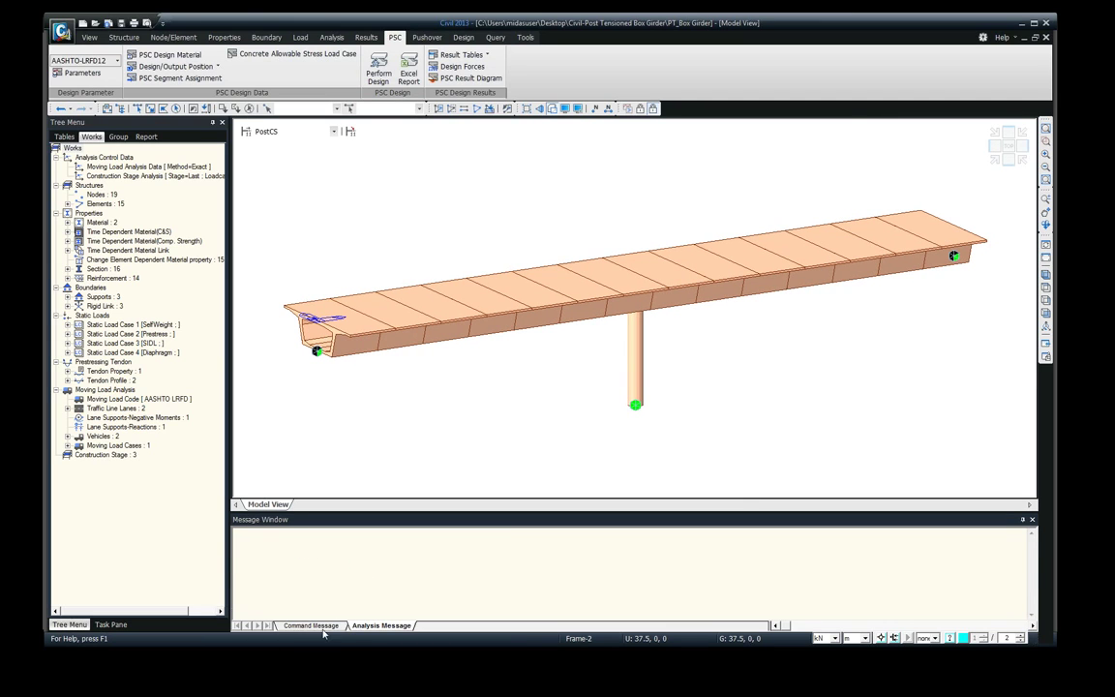
{"action": "left_click", "coordinate": [311, 625]}
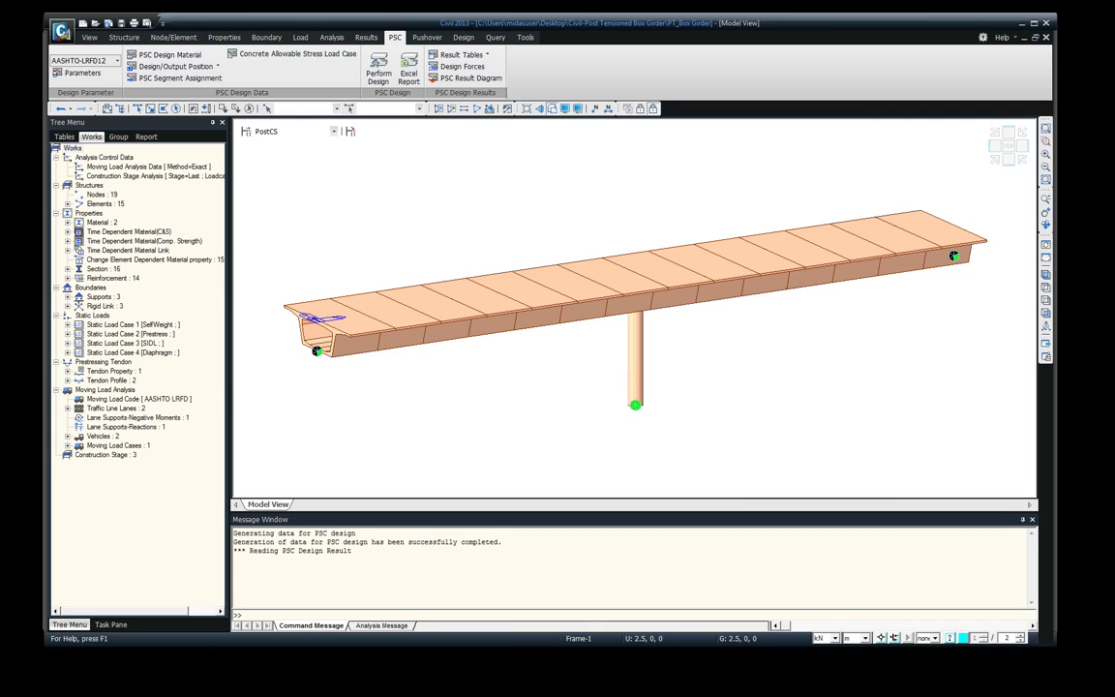
- Tabulate the construction-stage cross-section stress check for parts i and j in compression and tension, and examine the OK and NG results
{"action": "left_click", "coordinate": [488, 56]}
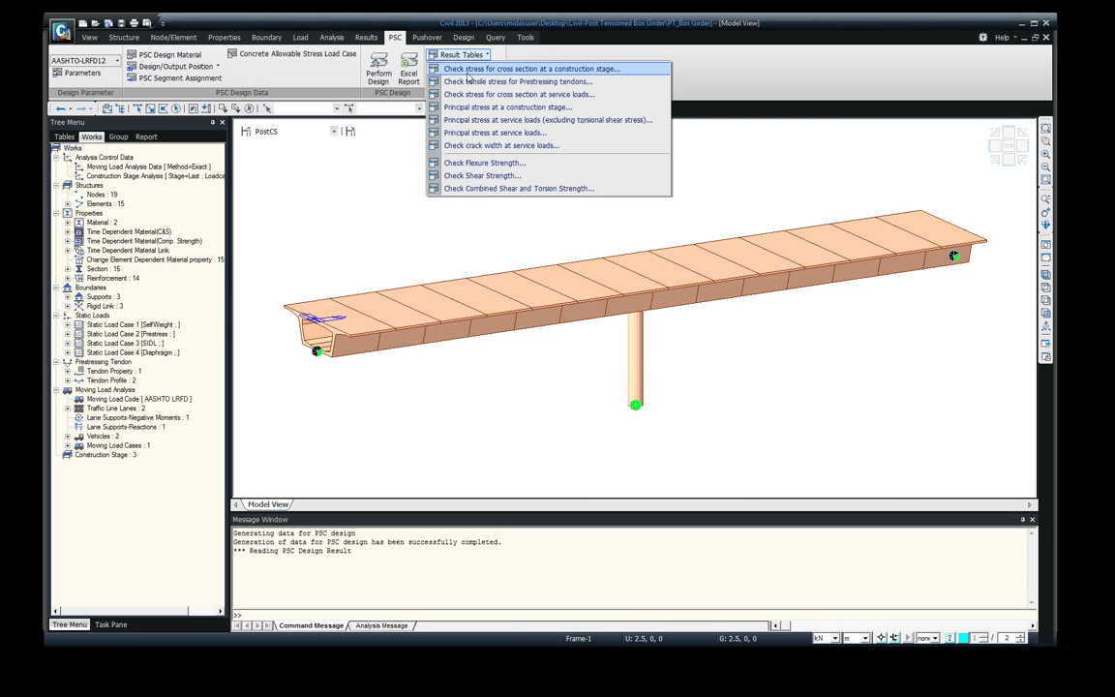
{"action": "left_click", "coordinate": [566, 70]}
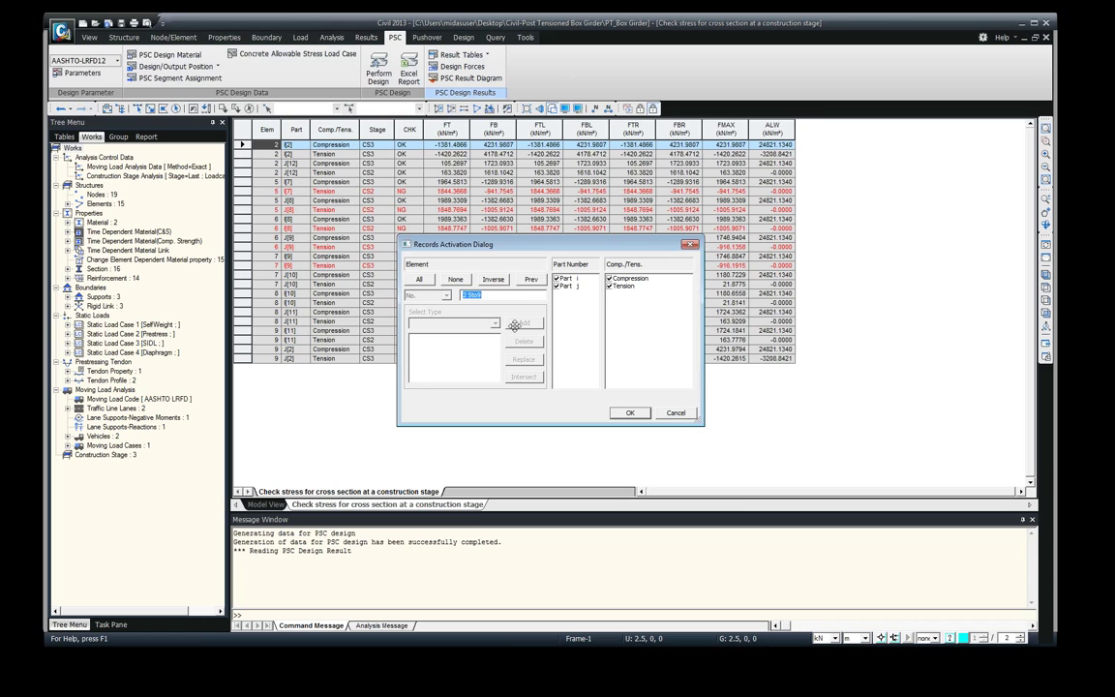
{"action": "left_click", "coordinate": [628, 413]}
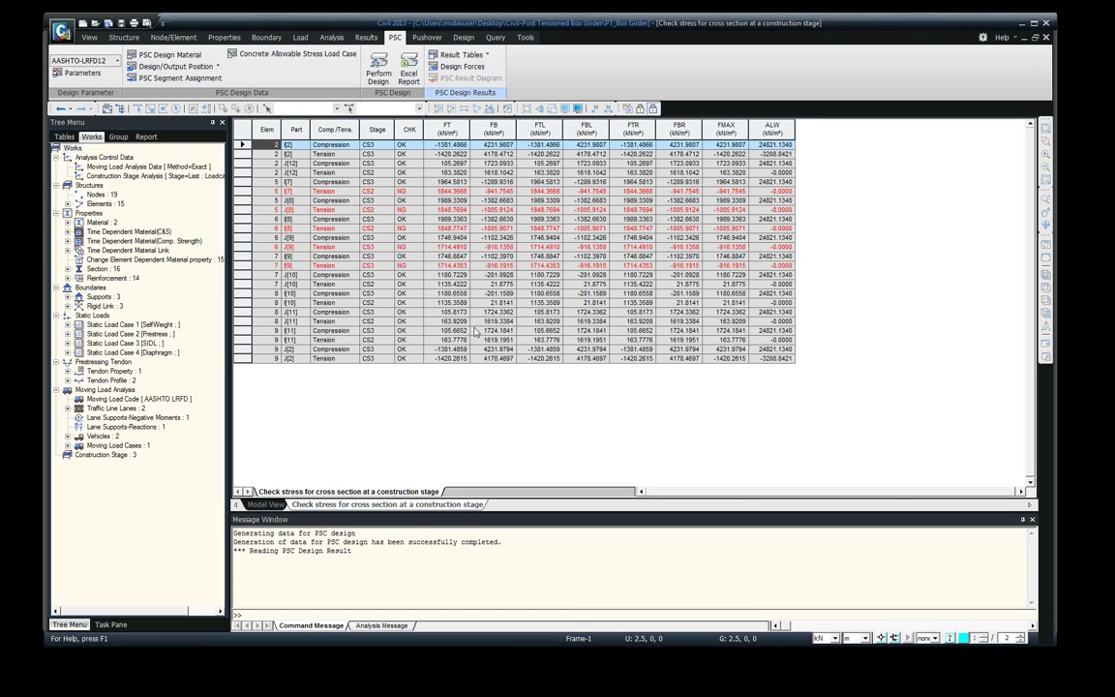
{"action": "left_click", "coordinate": [402, 283]}
{"action": "left_click", "coordinate": [401, 331]}
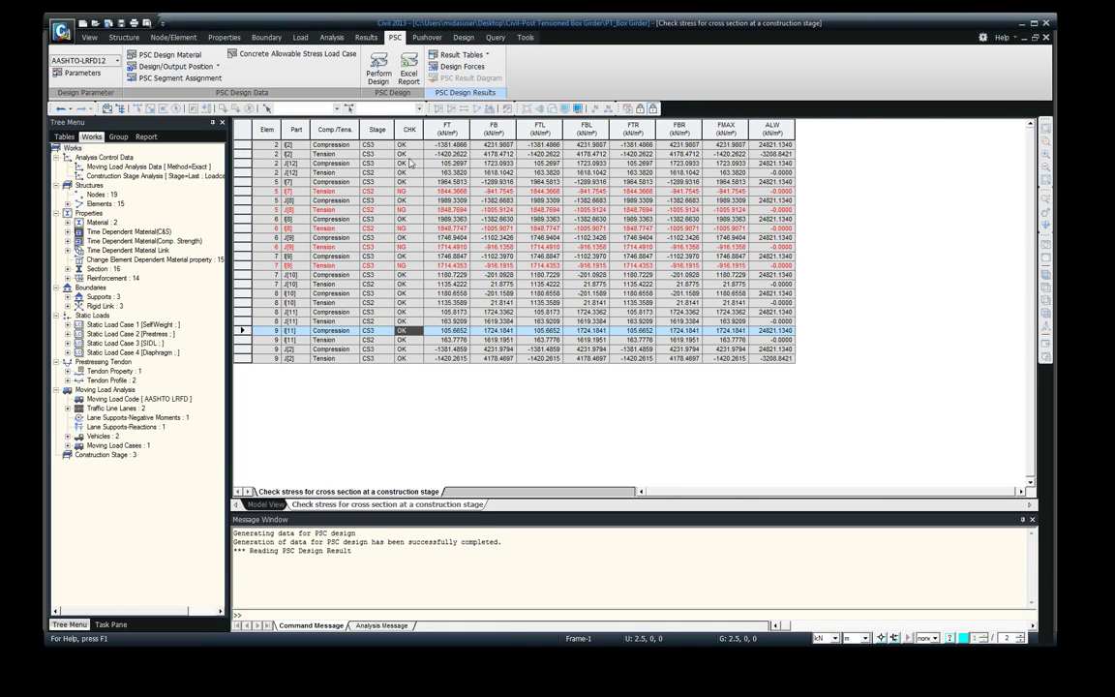
{"action": "left_click_drag", "start_coordinate": [404, 145], "coordinate": [409, 184]}
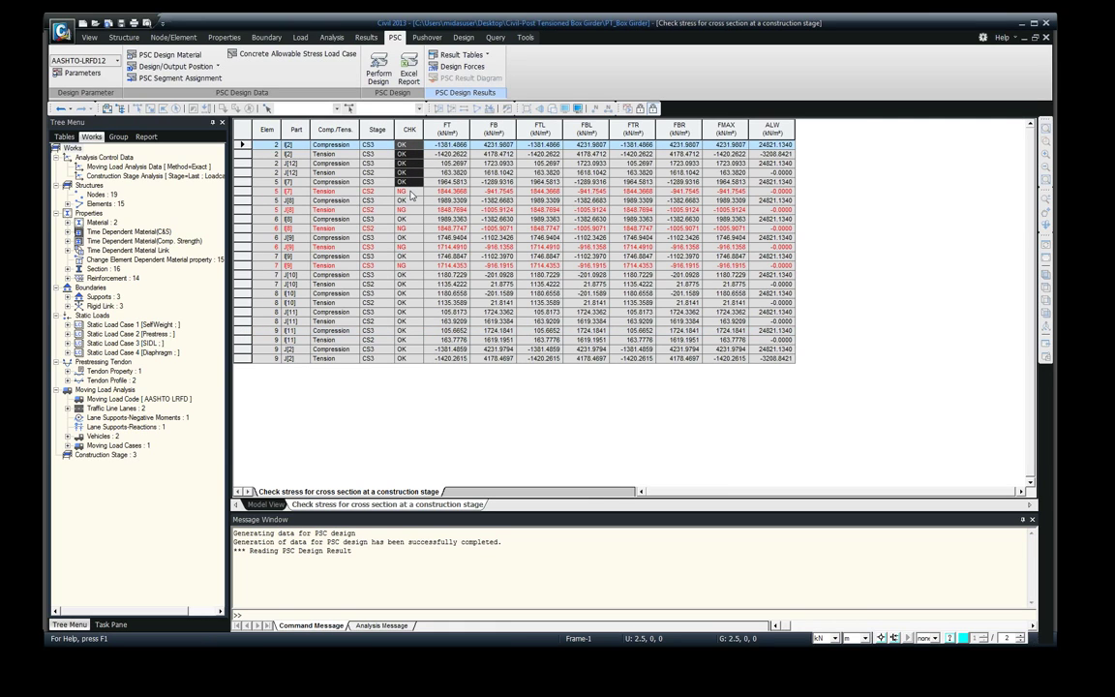
{"action": "left_click", "coordinate": [411, 192]}
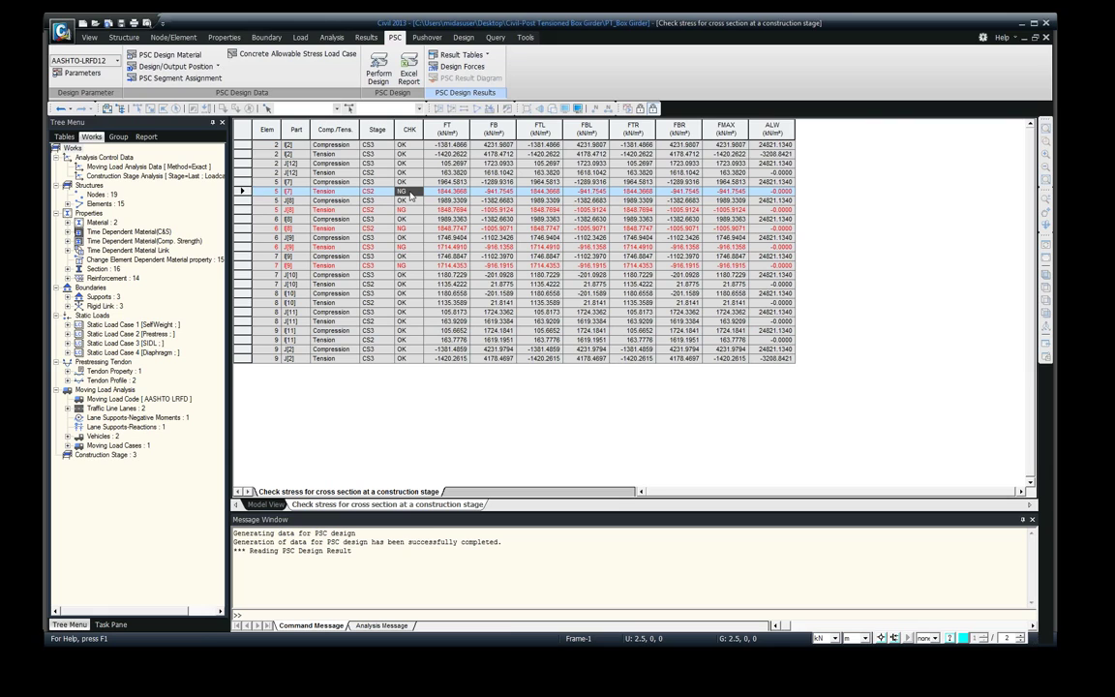
{"action": "left_click", "coordinate": [275, 195]}
- Tabulate the flexure strength check for both parts with positive and negative moments, and examine the moment capacity ratios
{"action": "left_click", "coordinate": [459, 54]}
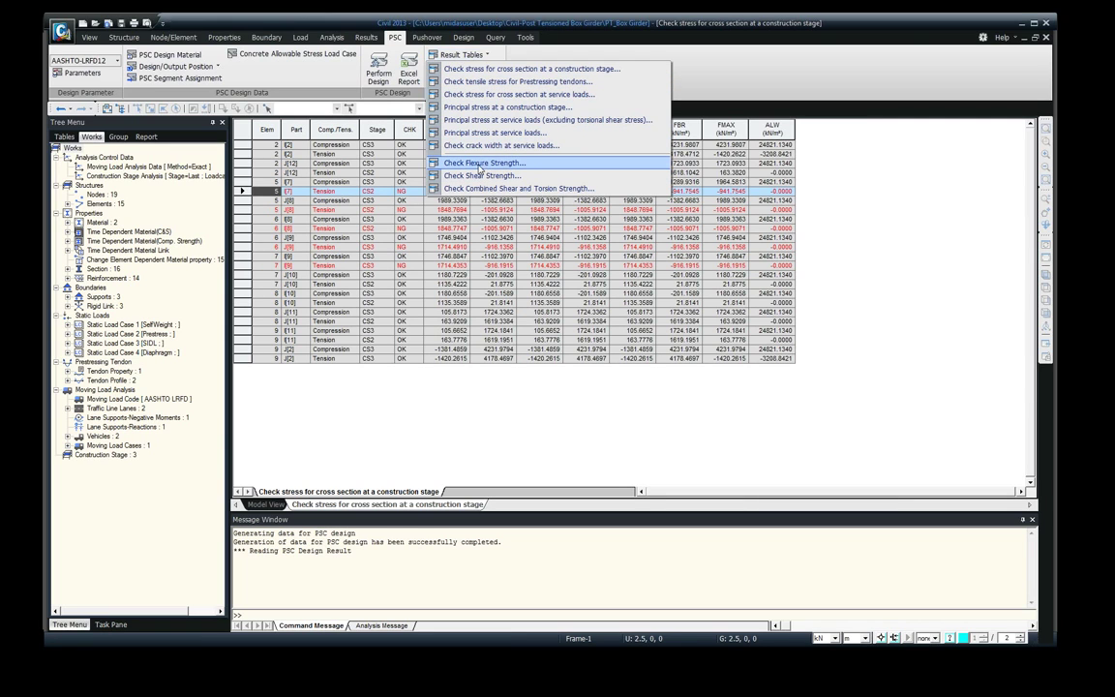
{"action": "left_click", "coordinate": [479, 164]}
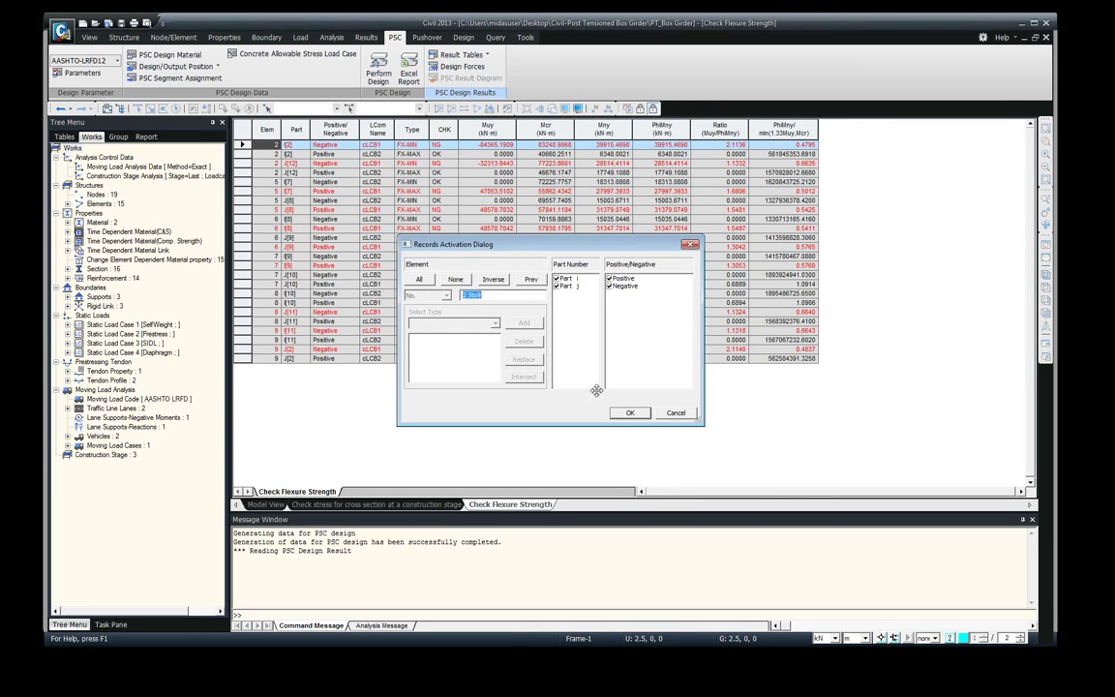
{"action": "left_click", "coordinate": [629, 412]}
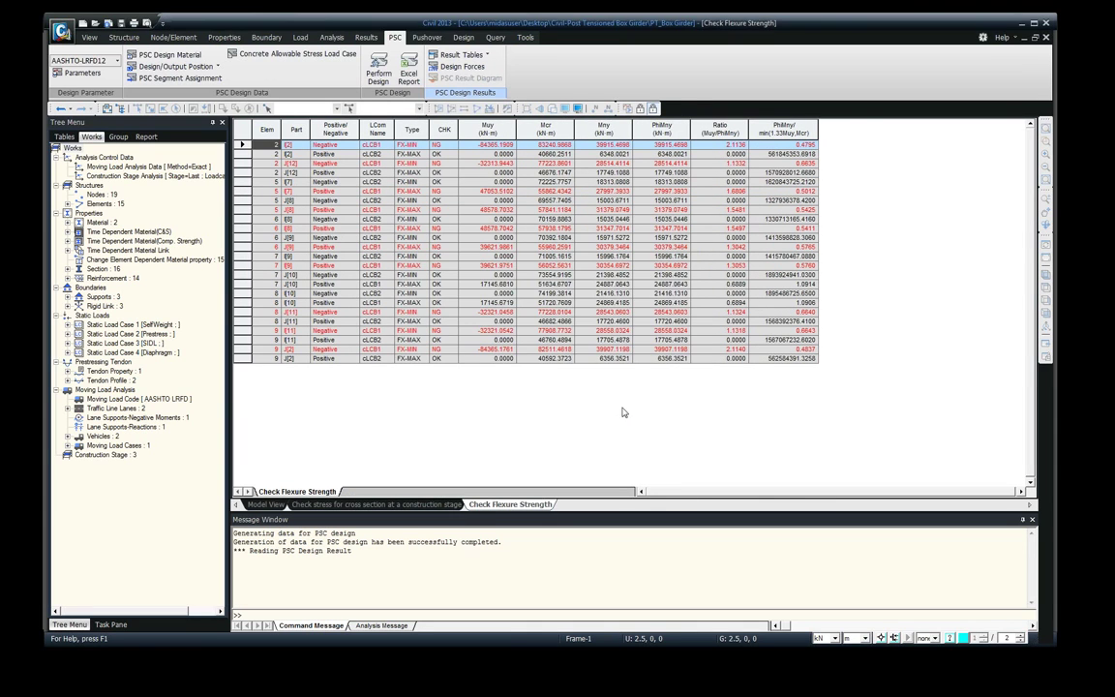
{"action": "left_click", "coordinate": [523, 321]}
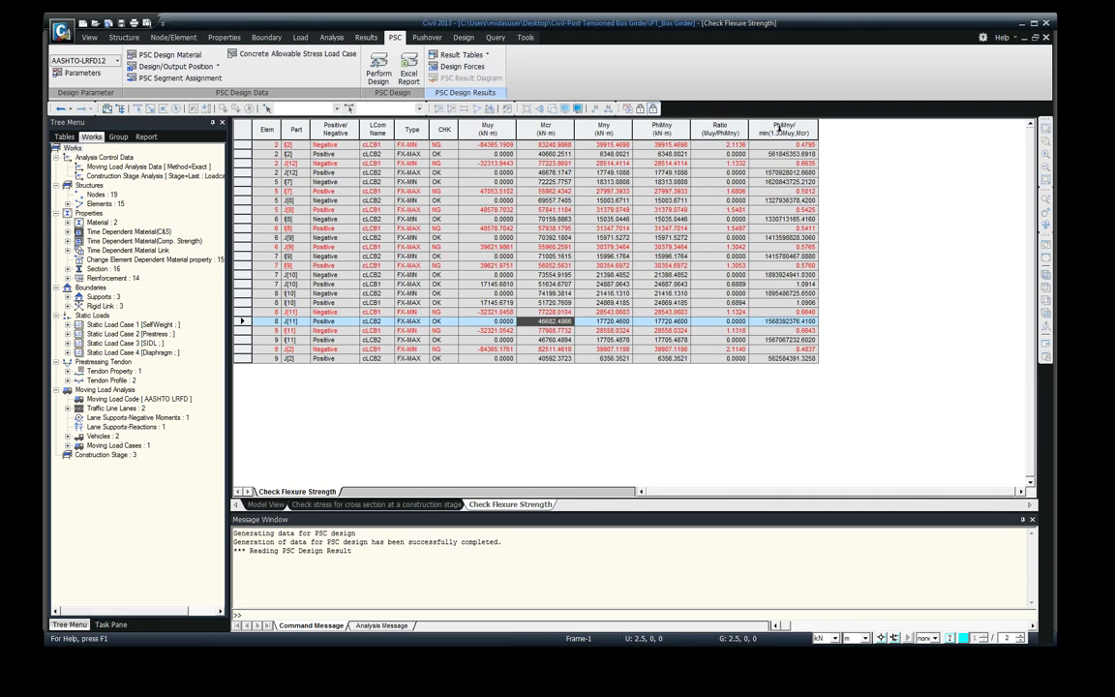
{"action": "left_click", "coordinate": [780, 124]}
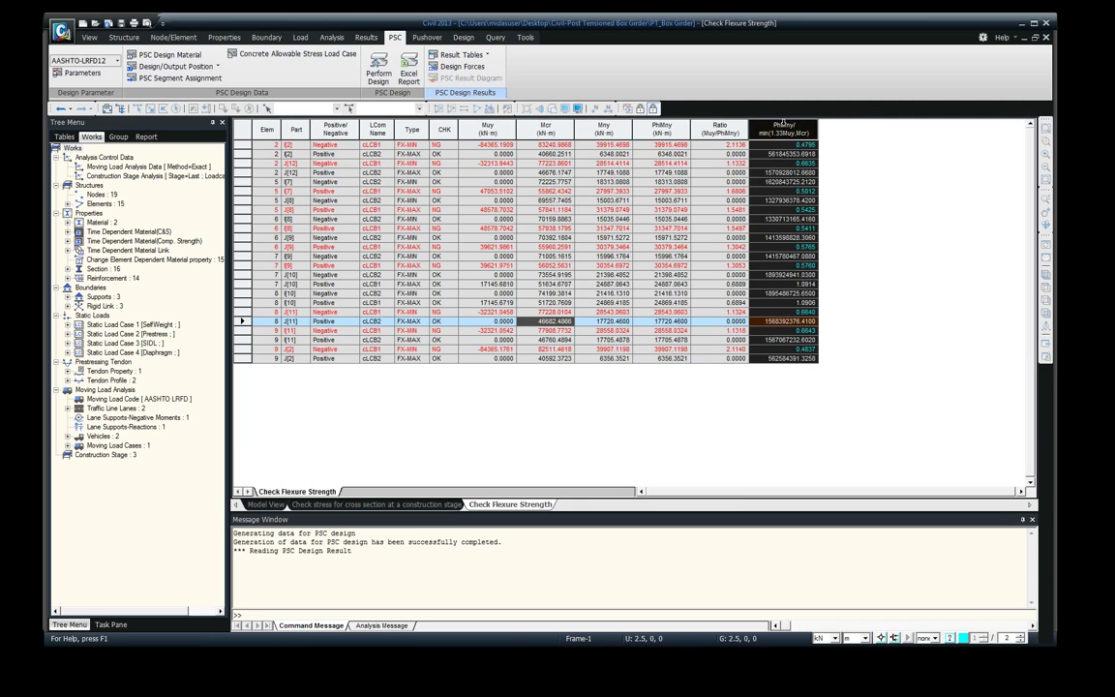
{"action": "left_click", "coordinate": [682, 198]}
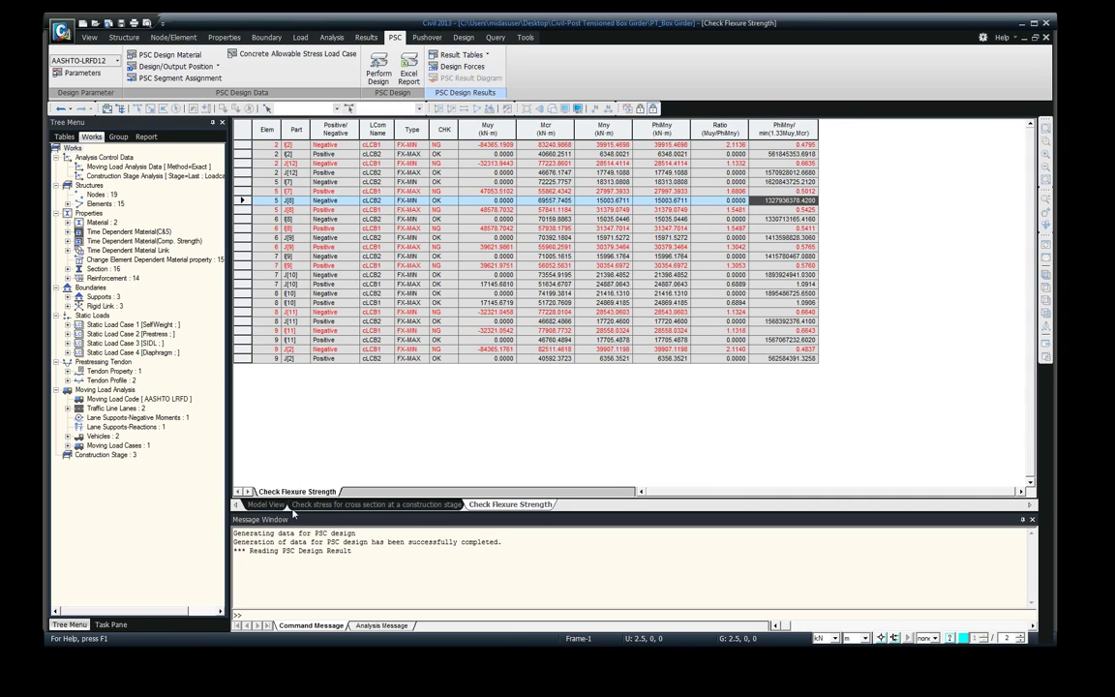
- Return to the model view and generate the PSC design Excel report, choosing its unit system
{"action": "left_click", "coordinate": [267, 504]}
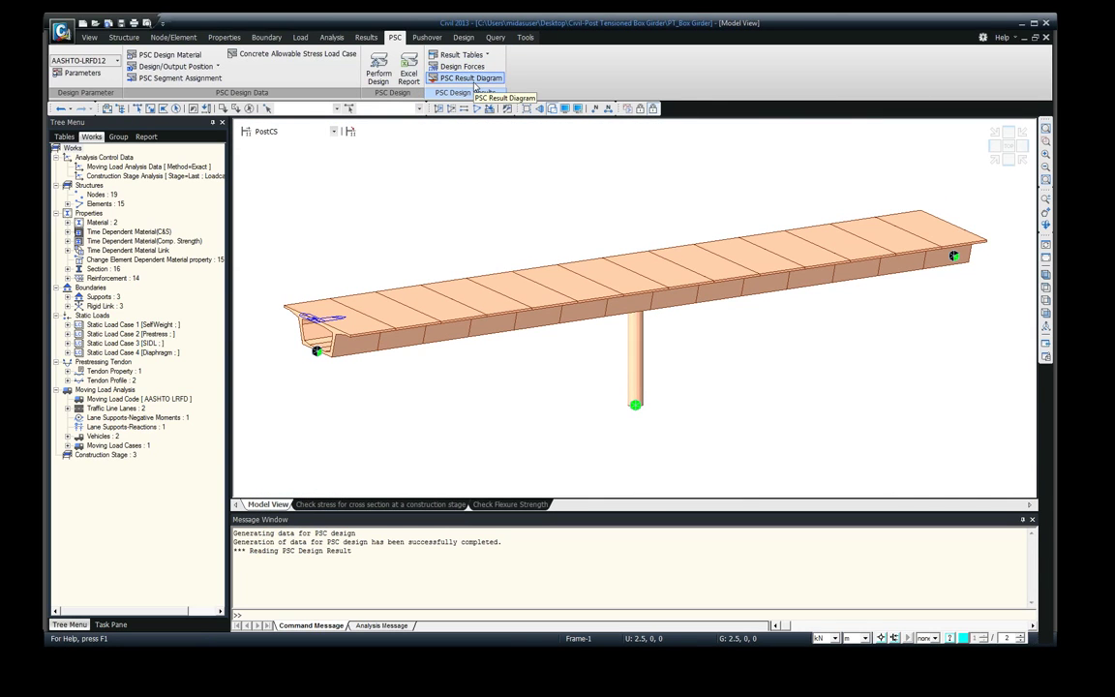
{"action": "left_click", "coordinate": [411, 74]}
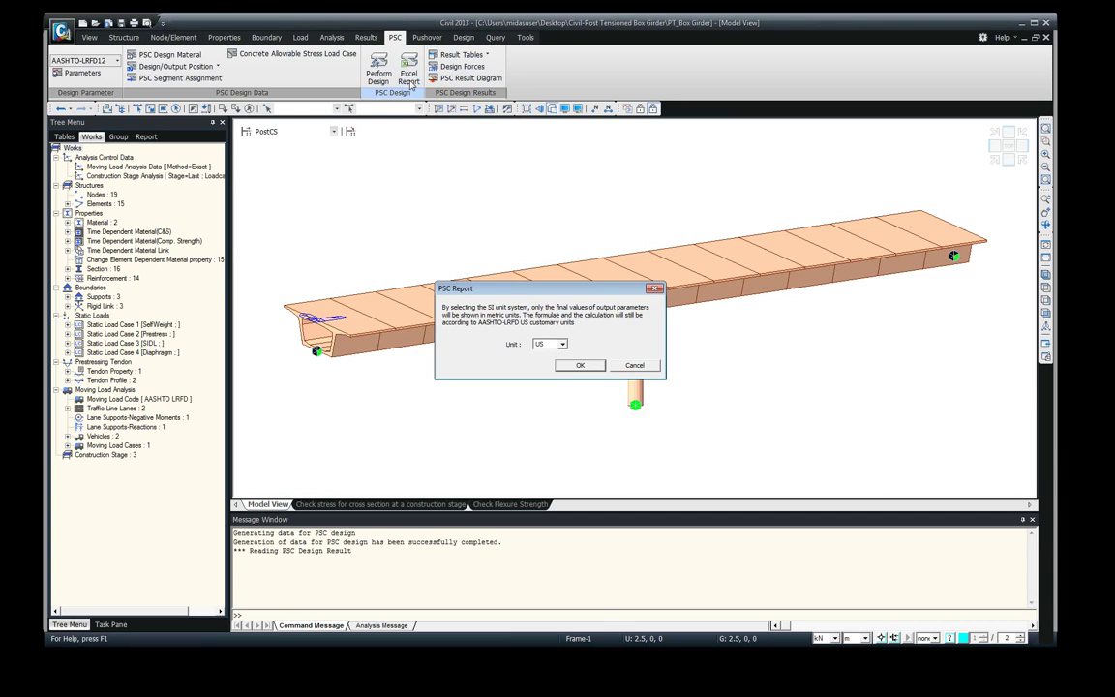
{"action": "key", "text": "Down"}
{"action": "left_click", "coordinate": [577, 366]}
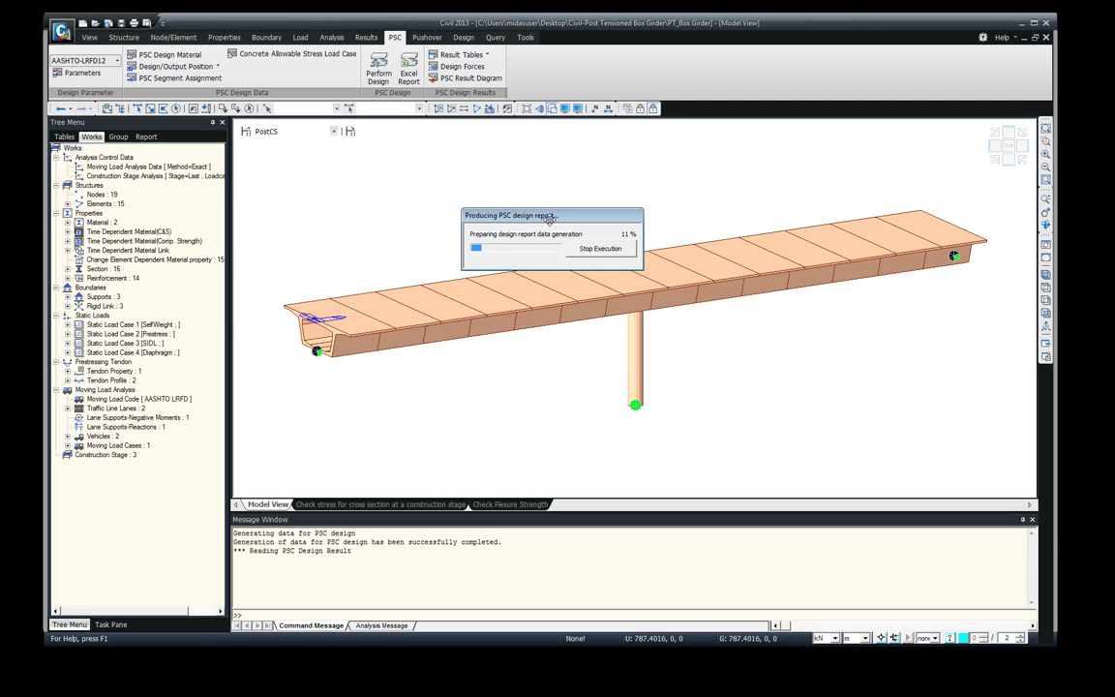
- Dismiss the report generator's error message, and reposition and enlarge the PT_Box Girder report workbook window in Excel
{"action": "left_click_drag", "start_coordinate": [553, 216], "coordinate": [512, 240]}
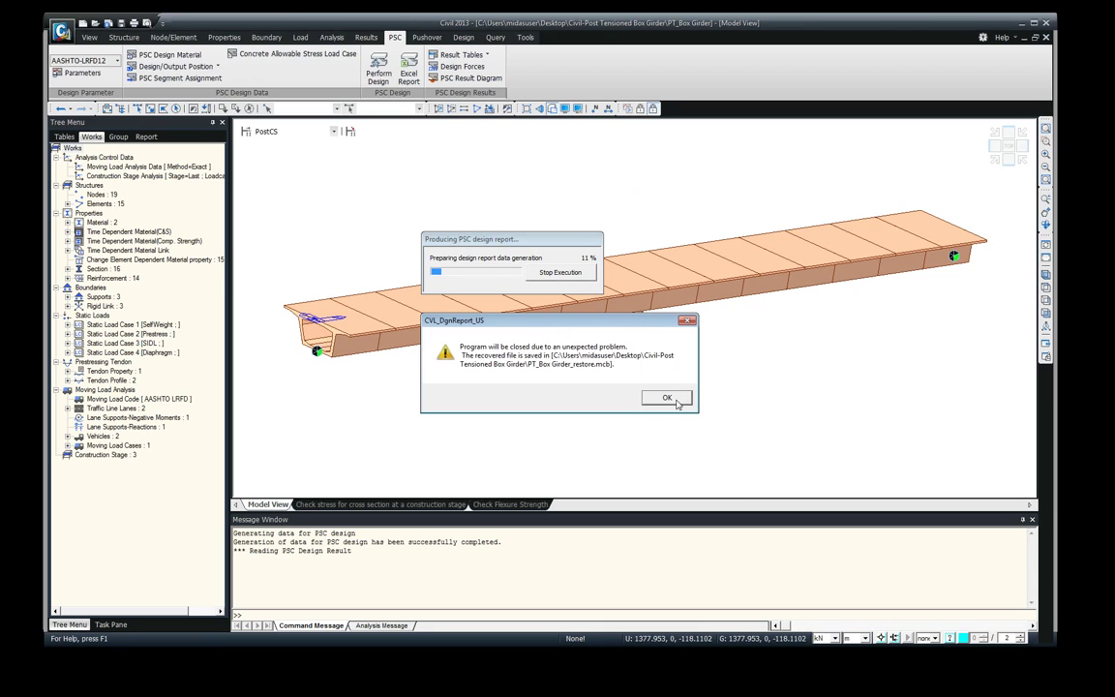
{"action": "left_click", "coordinate": [676, 401]}
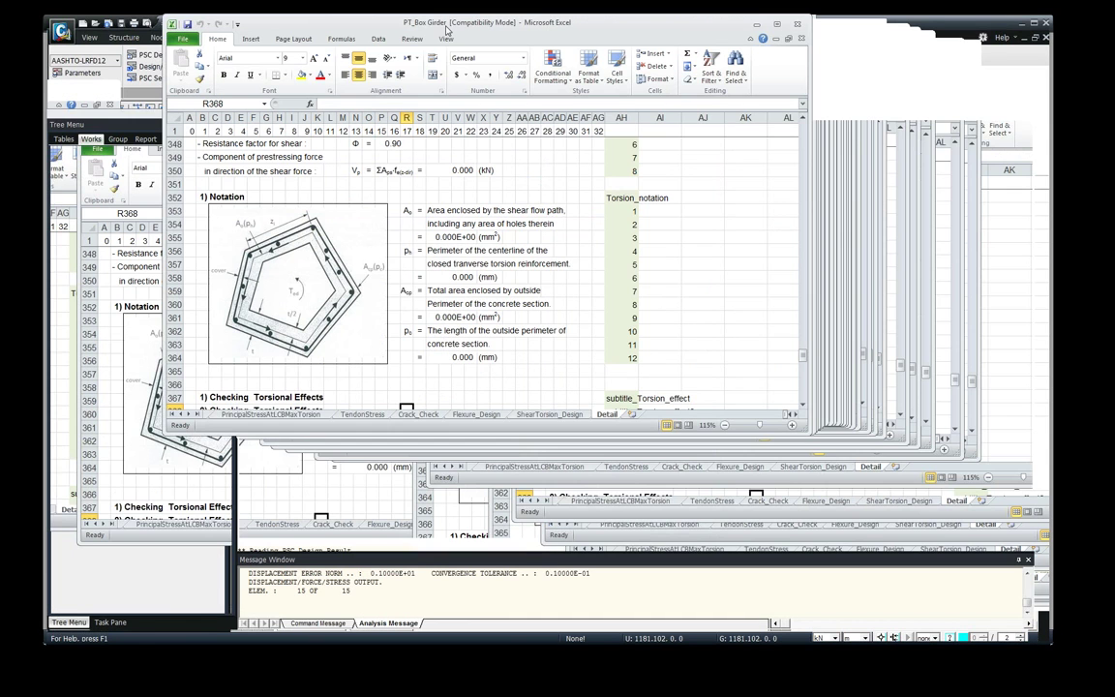
{"action": "left_click_drag", "start_coordinate": [447, 31], "coordinate": [333, 27]}
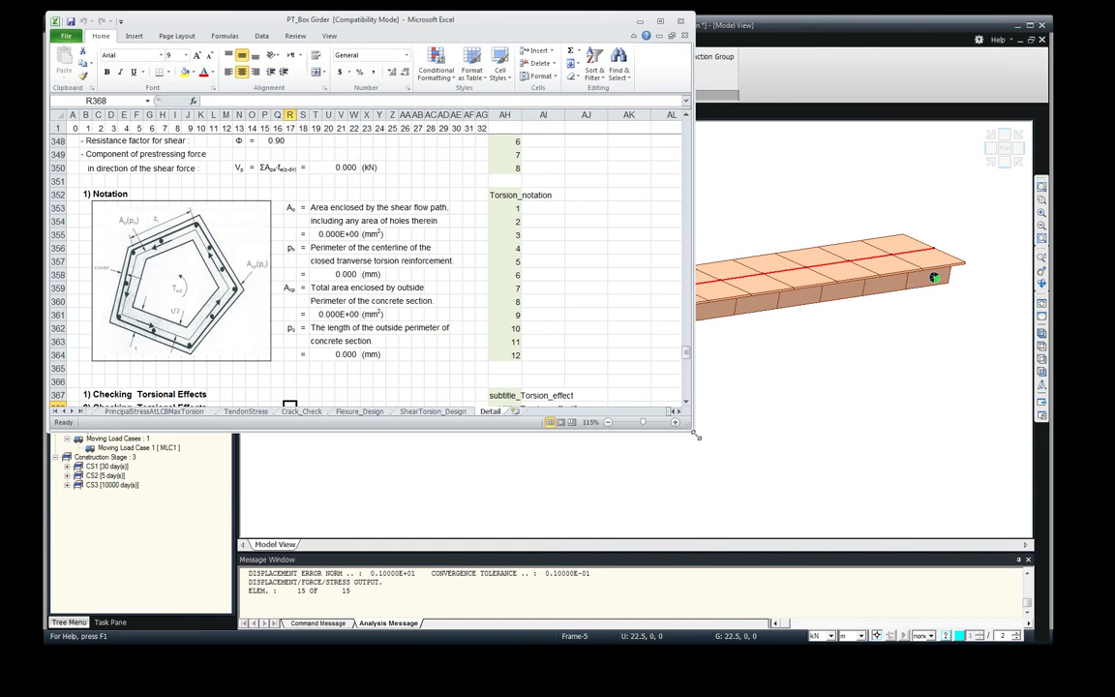
{"action": "left_click_drag", "start_coordinate": [695, 440], "coordinate": [1043, 640]}
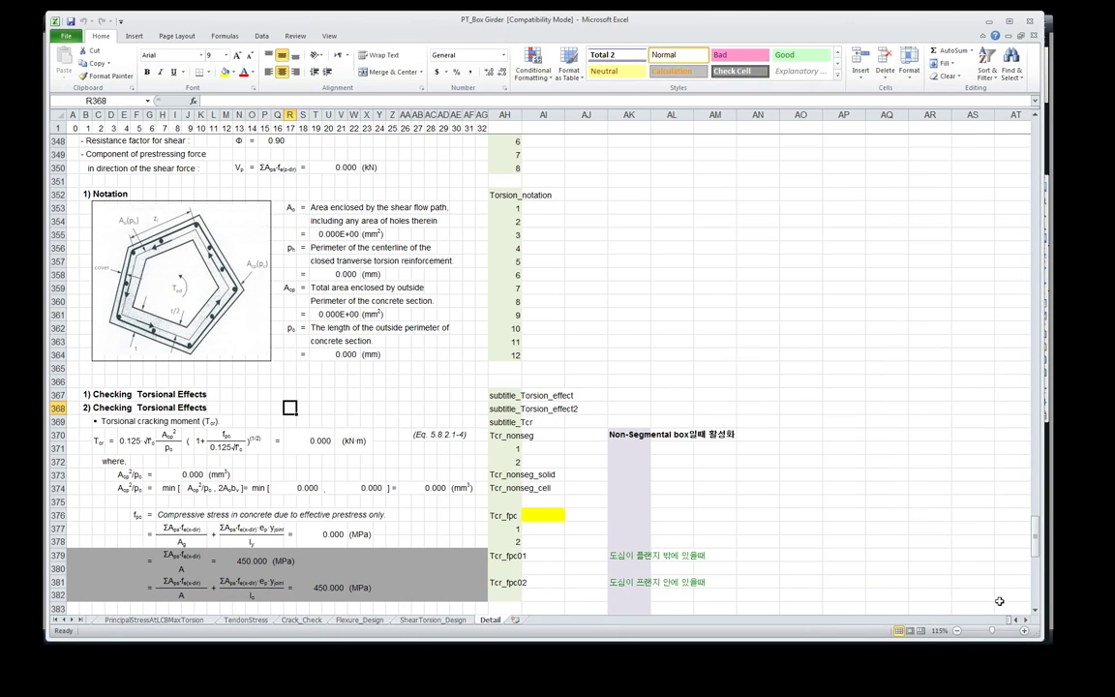
- Skim the Detail sheet backwards from the torsion checks to the prestressing steel and reinforcement tables
{"action": "left_click", "coordinate": [628, 418]}
{"action": "scroll", "coordinate": [628, 418], "scroll_direction": "up", "scroll_amount": 20}
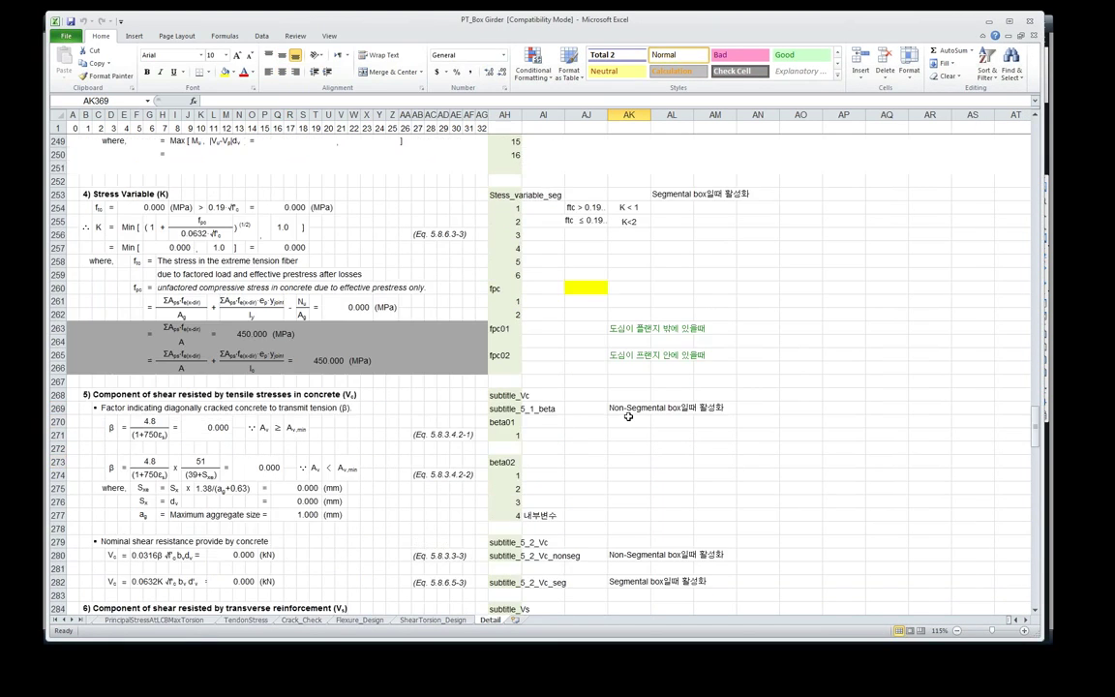
{"action": "scroll", "coordinate": [628, 416], "scroll_direction": "up", "scroll_amount": 20}
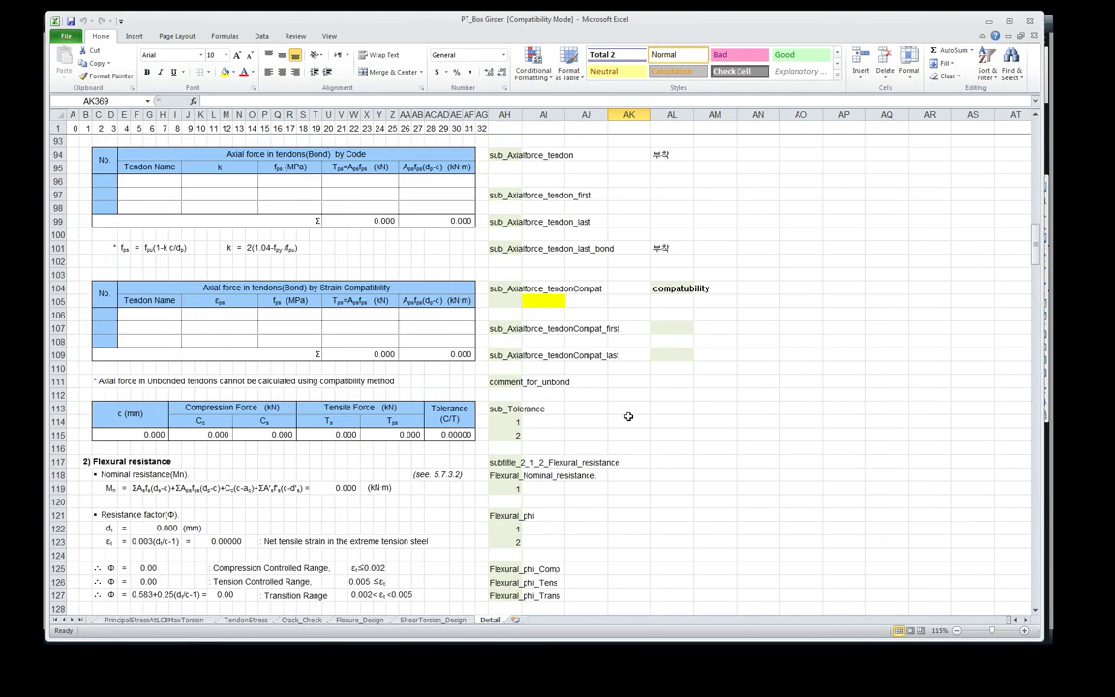
{"action": "left_click_drag", "start_coordinate": [1034, 222], "coordinate": [746, 331]}
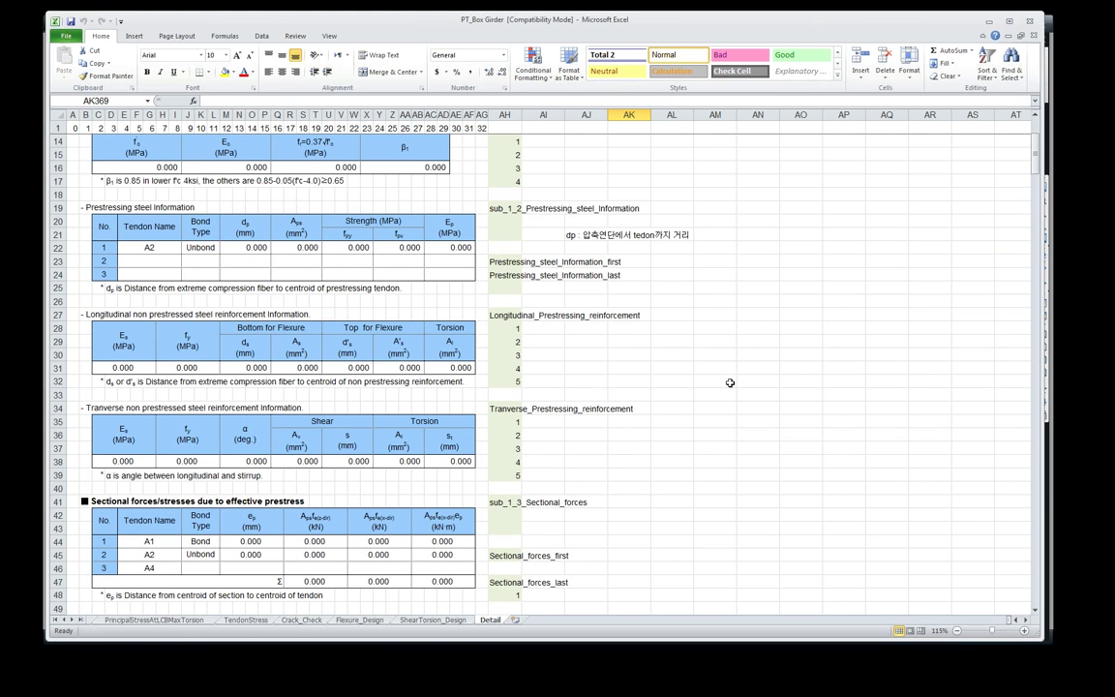
- Look through the report's TendonStress, Crack_Check, Flexure_Design, ShearTorsion_Design and PrincipalStressAtLCBMaxTorsion sheets, and return to the Detail sheet
{"action": "left_click", "coordinate": [245, 620]}
{"action": "left_click", "coordinate": [301, 619]}
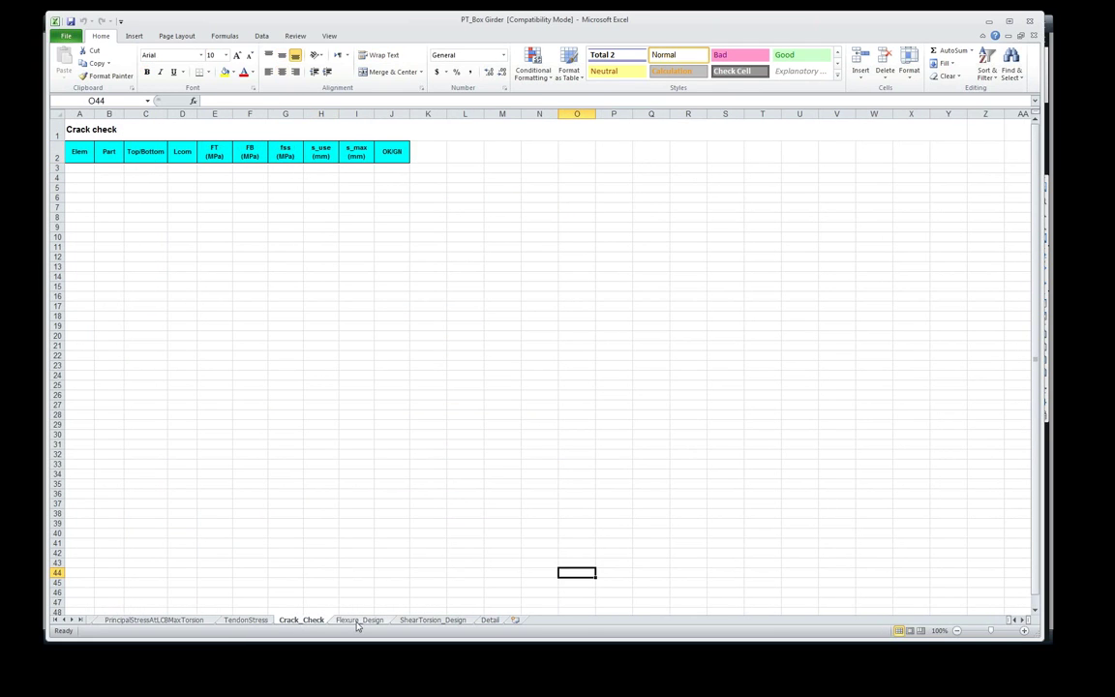
{"action": "left_click", "coordinate": [363, 620]}
{"action": "left_click", "coordinate": [429, 619]}
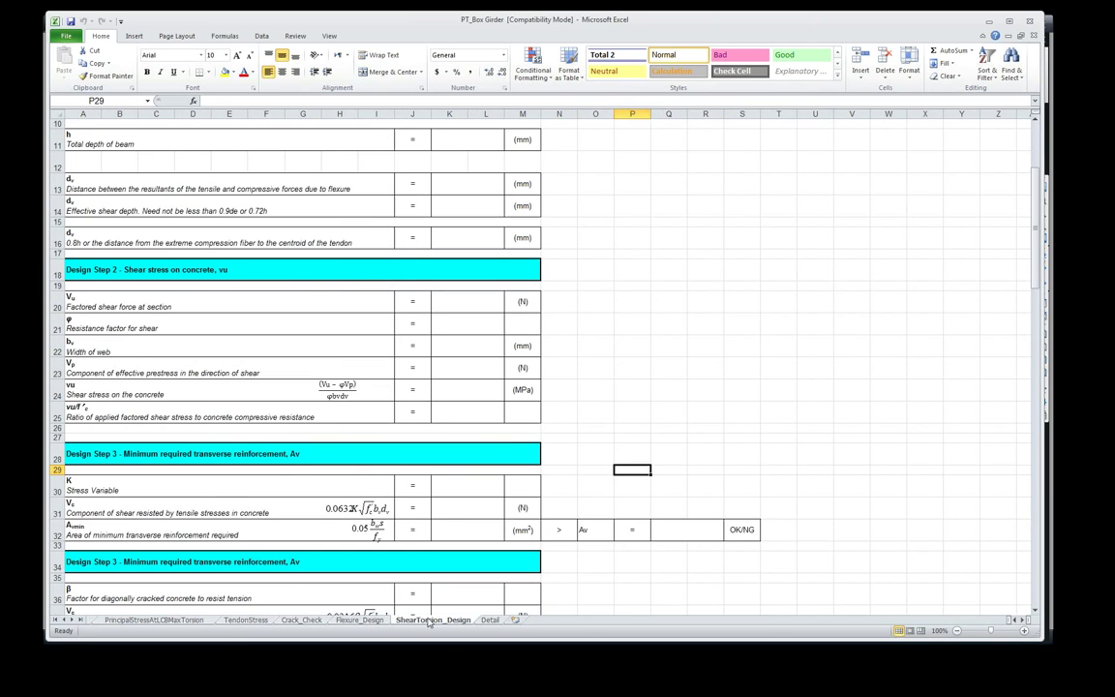
{"action": "left_click", "coordinate": [490, 619]}
{"action": "left_click", "coordinate": [184, 619]}
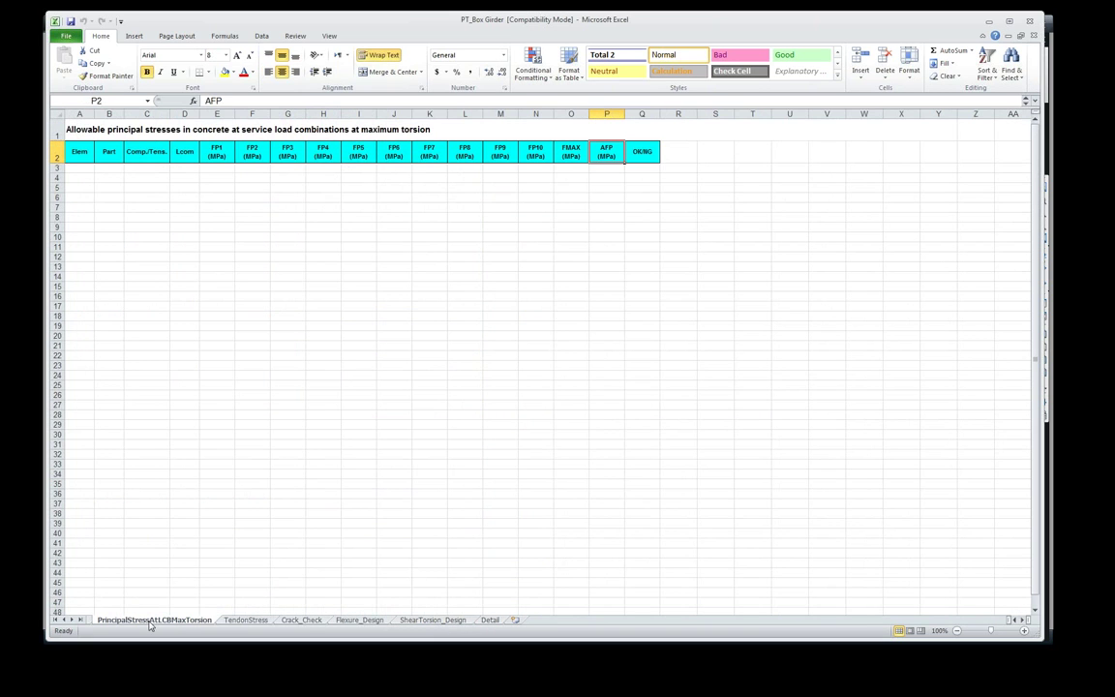
{"action": "left_click", "coordinate": [245, 620]}
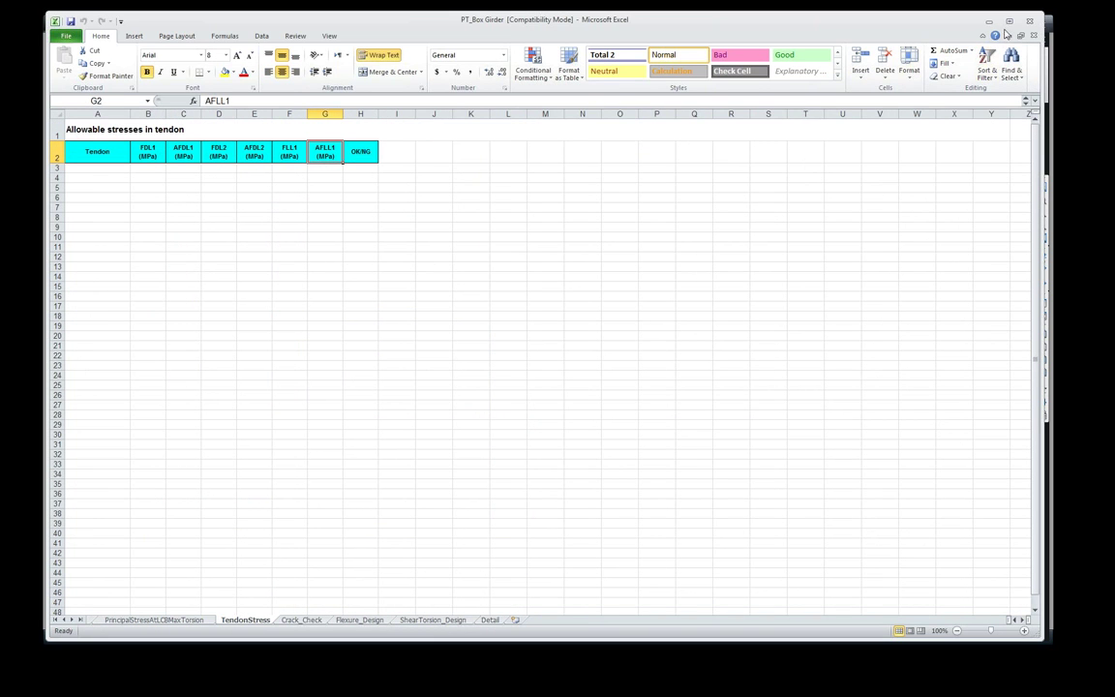
{"action": "left_click", "coordinate": [489, 619]}
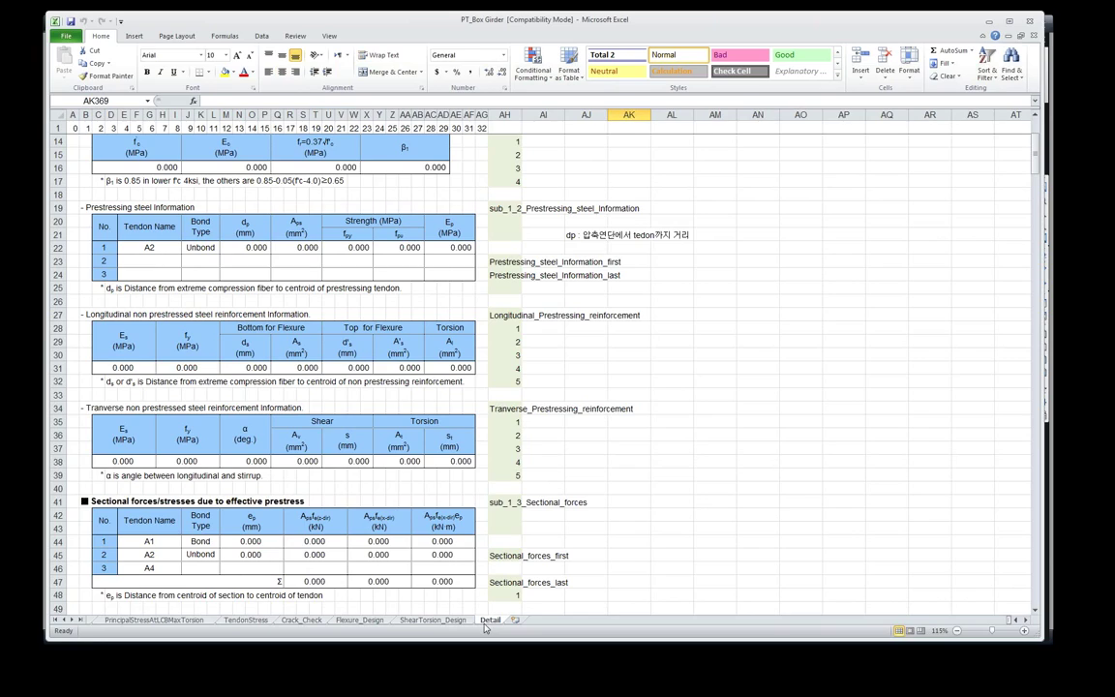
{"action": "left_click", "coordinate": [456, 619]}
{"action": "left_click", "coordinate": [490, 620]}
- Preview the Detail sheet's flexure design section, and examine the design condition, section properties and materials at its beginning
{"action": "left_click", "coordinate": [327, 390]}
{"action": "scroll", "coordinate": [327, 390], "scroll_direction": "up", "scroll_amount": 1}
{"action": "scroll", "coordinate": [291, 354], "scroll_direction": "up", "scroll_amount": 4}
{"action": "scroll", "coordinate": [301, 377], "scroll_direction": "down", "scroll_amount": 1}
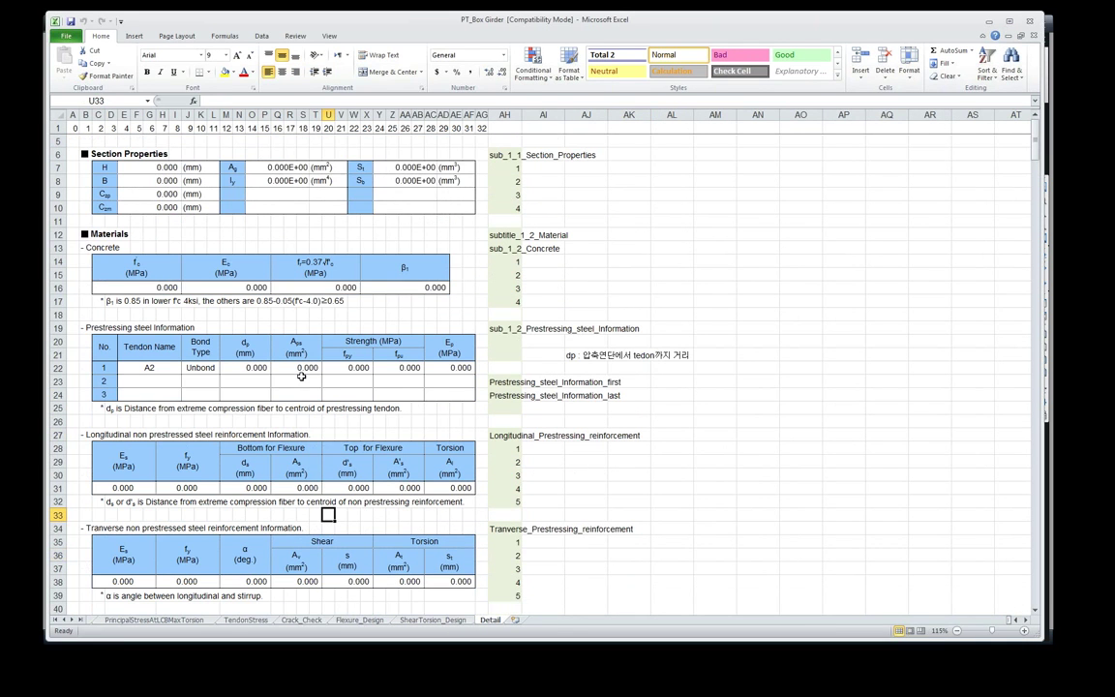
{"action": "scroll", "coordinate": [301, 377], "scroll_direction": "down", "scroll_amount": 13}
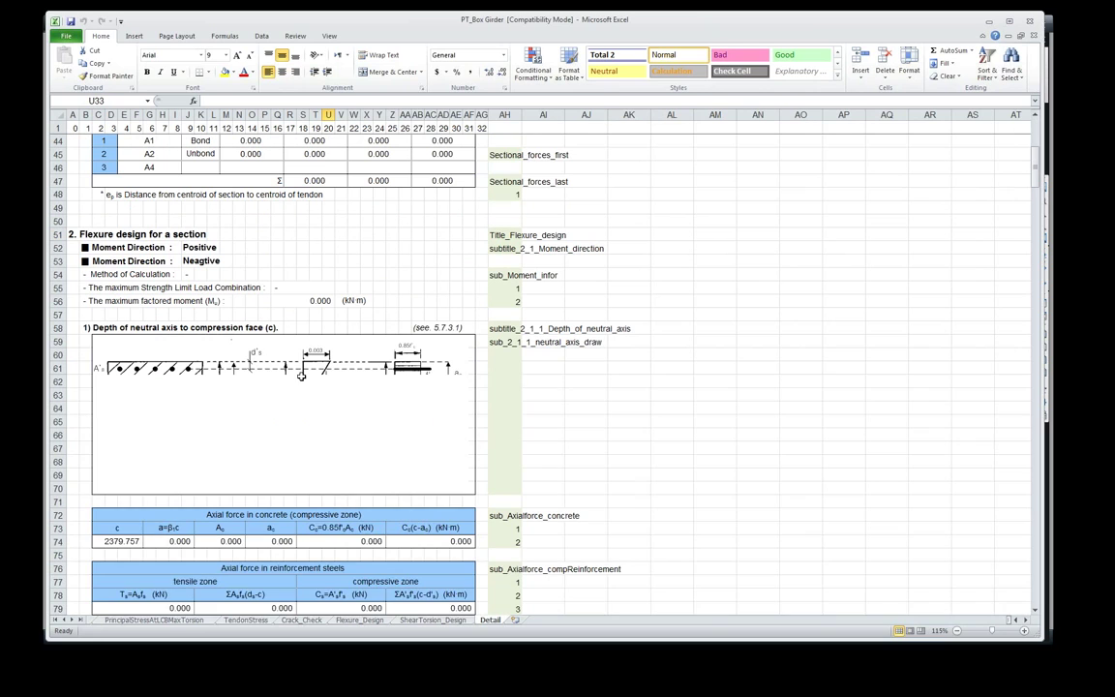
{"action": "scroll", "coordinate": [490, 386], "scroll_direction": "down", "scroll_amount": 4}
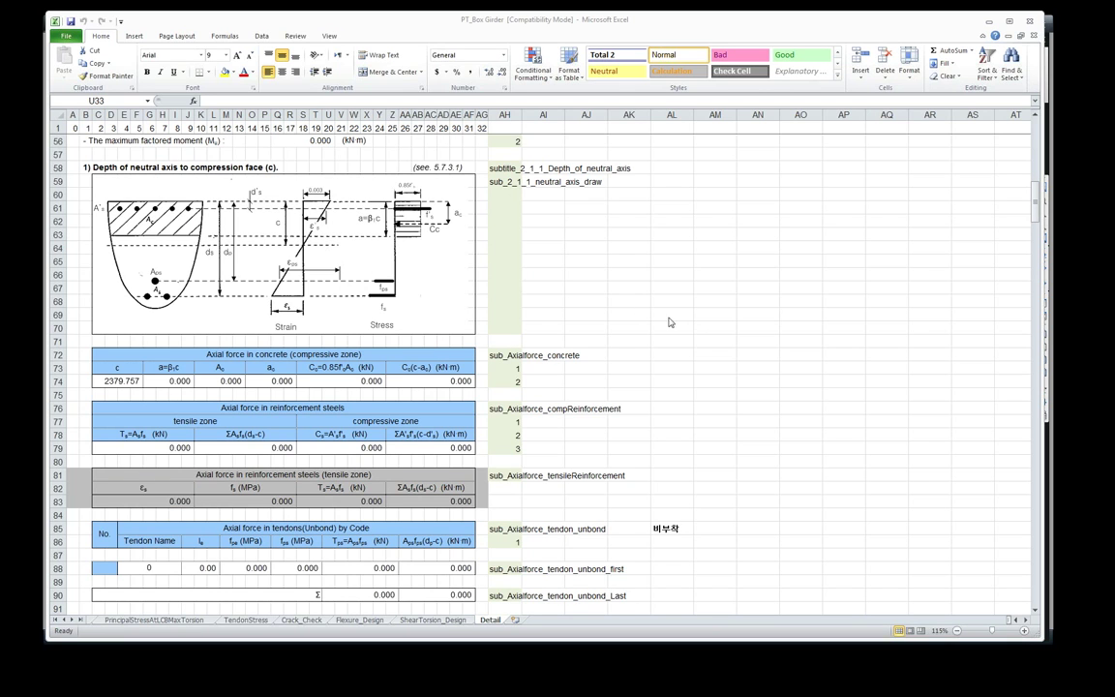
{"action": "scroll", "coordinate": [337, 237], "scroll_direction": "up", "scroll_amount": 4}
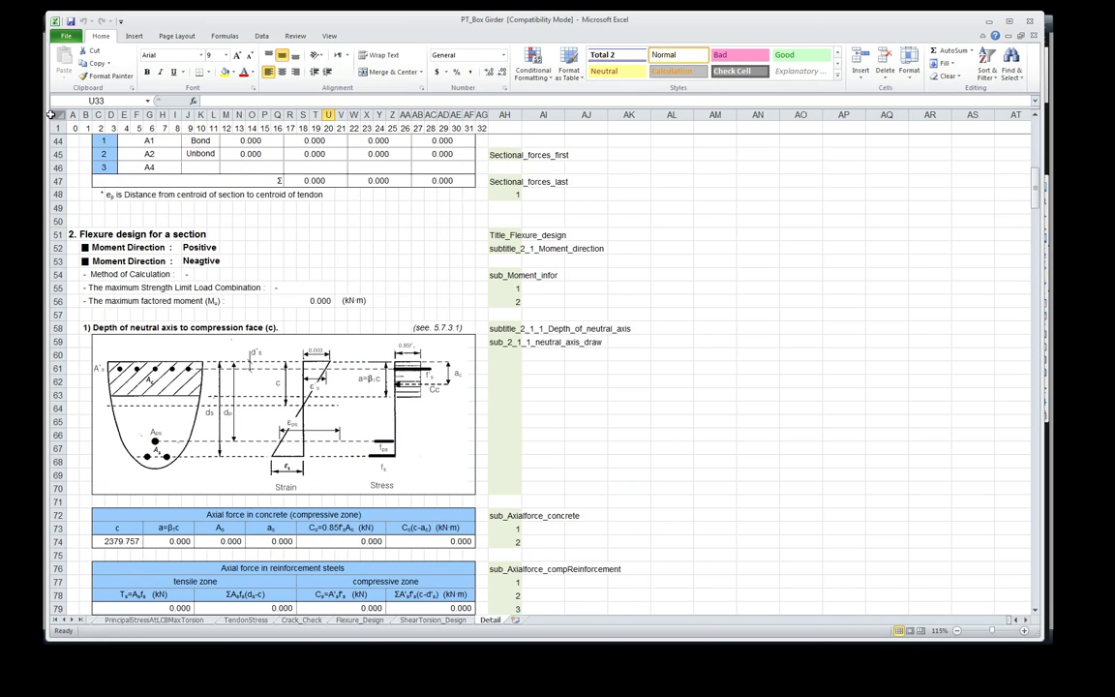
{"action": "left_click", "coordinate": [832, 341]}
{"action": "scroll", "coordinate": [536, 282], "scroll_direction": "up", "scroll_amount": 11}
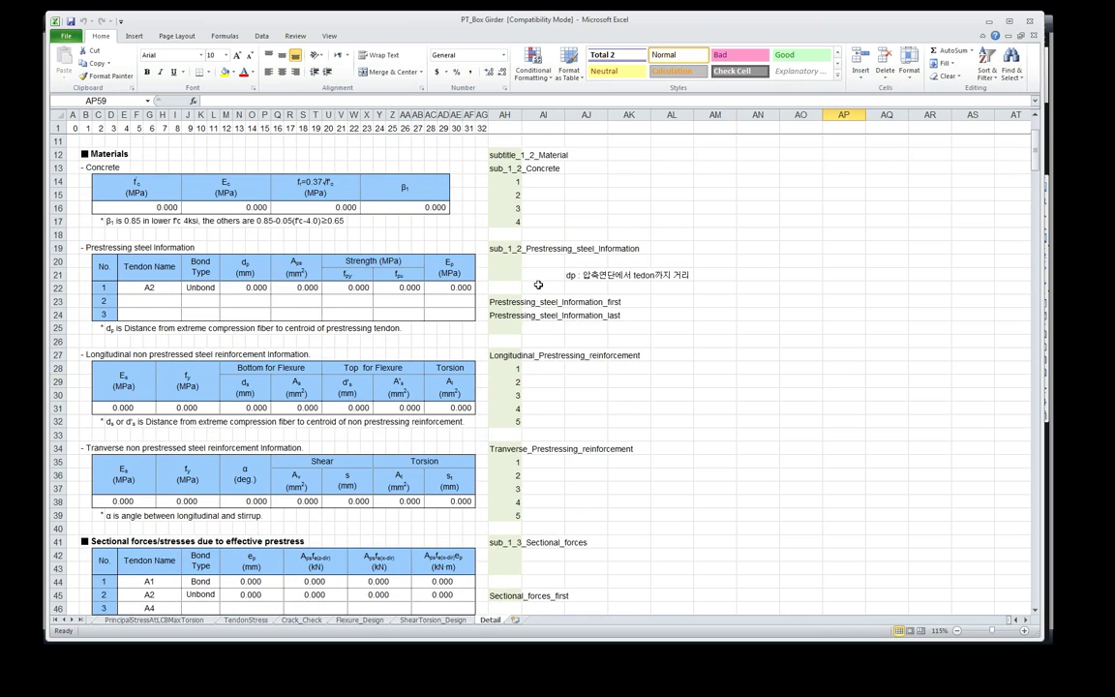
{"action": "scroll", "coordinate": [165, 246], "scroll_direction": "up", "scroll_amount": 3}
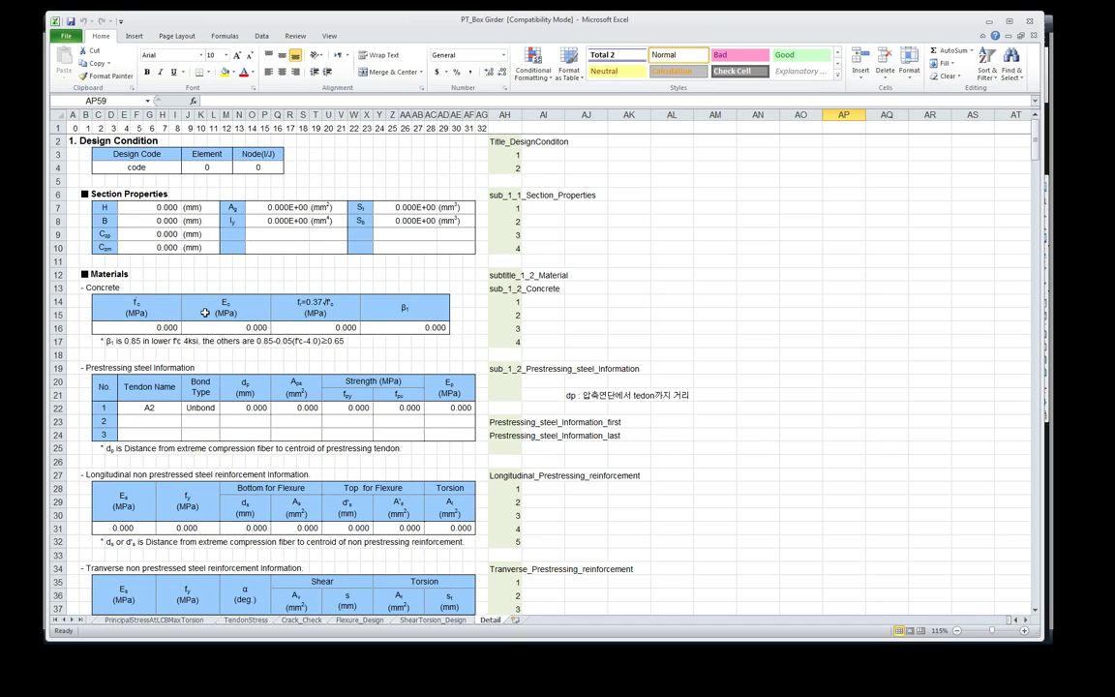
- Examine the Detail sheet's prestressing steel, longitudinal and transverse reinforcement, and sectional forces due to effective prestress
{"action": "scroll", "coordinate": [205, 313], "scroll_direction": "down", "scroll_amount": 3}
{"action": "scroll", "coordinate": [206, 313], "scroll_direction": "down", "scroll_amount": 1}
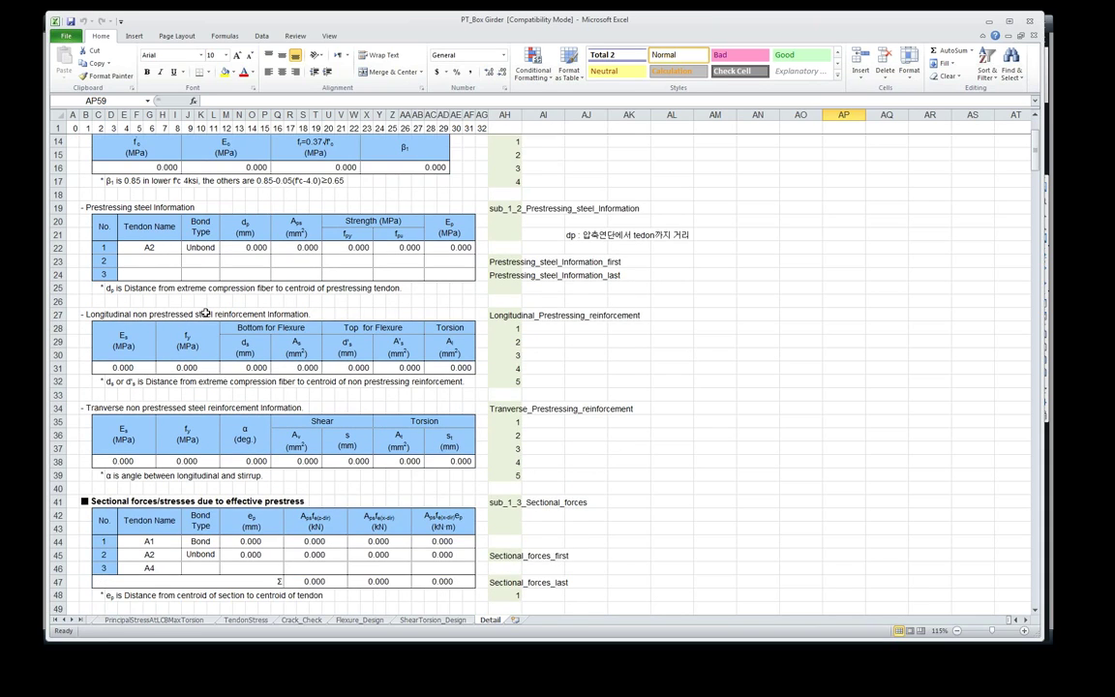
{"action": "scroll", "coordinate": [205, 313], "scroll_direction": "down", "scroll_amount": 1}
{"action": "scroll", "coordinate": [145, 278], "scroll_direction": "down", "scroll_amount": 3}
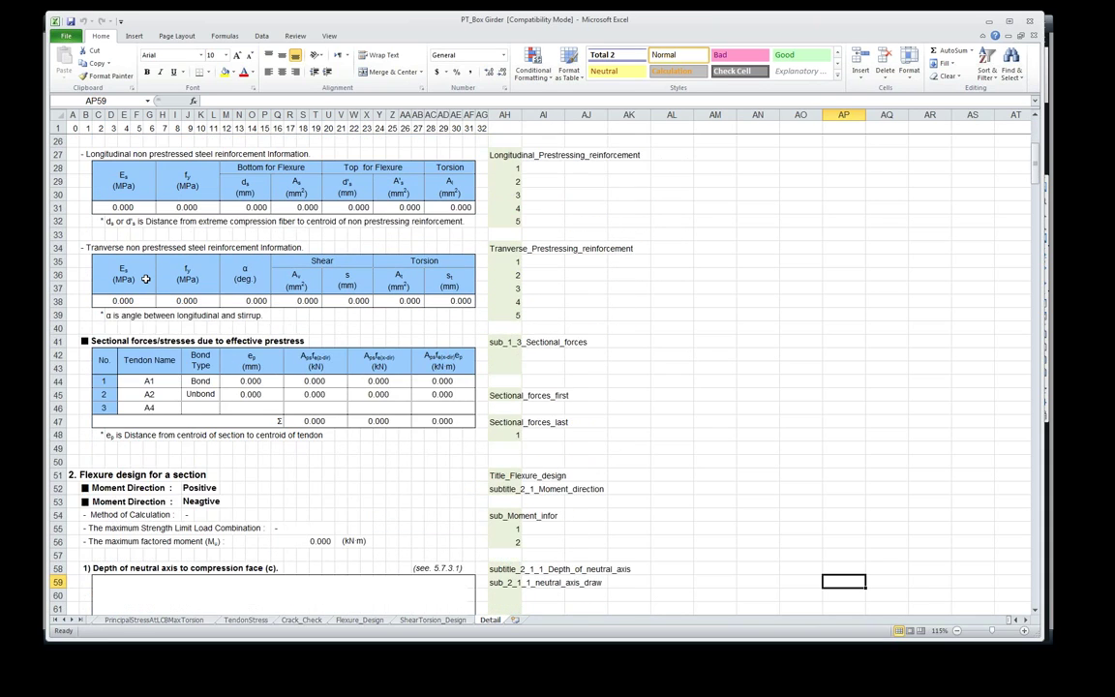
{"action": "scroll", "coordinate": [146, 279], "scroll_direction": "down", "scroll_amount": 1}
{"action": "scroll", "coordinate": [145, 278], "scroll_direction": "down", "scroll_amount": 4}
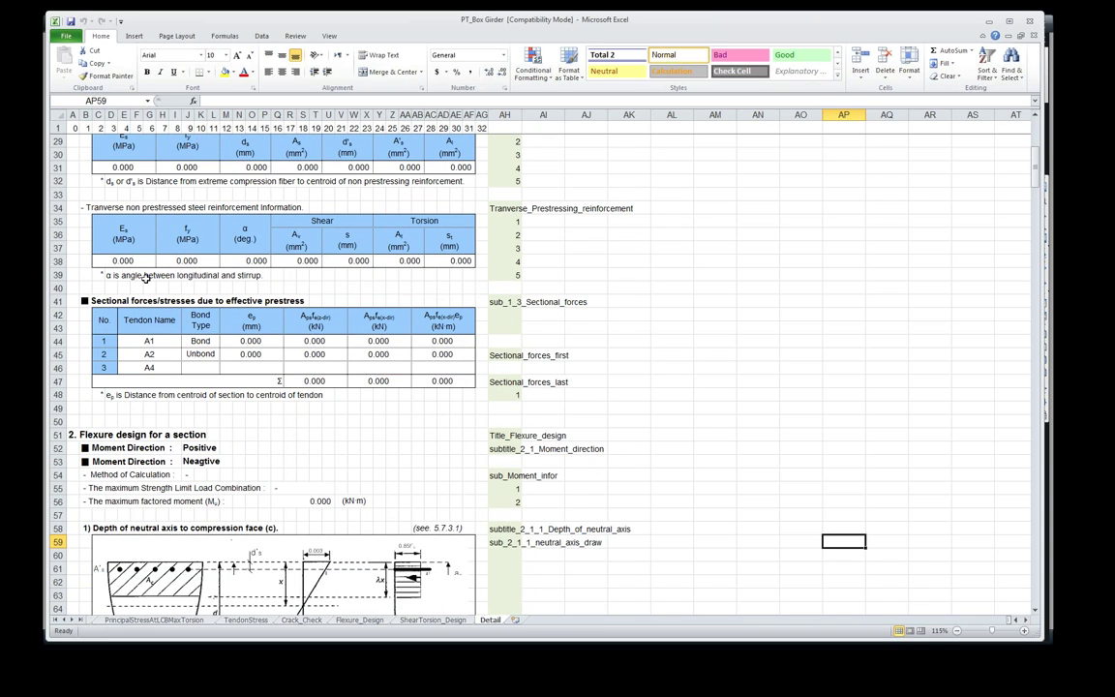
- Examine the flexure design's neutral axis depth diagram and the axial force tables for concrete and reinforcement steels
{"action": "scroll", "coordinate": [265, 443], "scroll_direction": "down", "scroll_amount": 1}
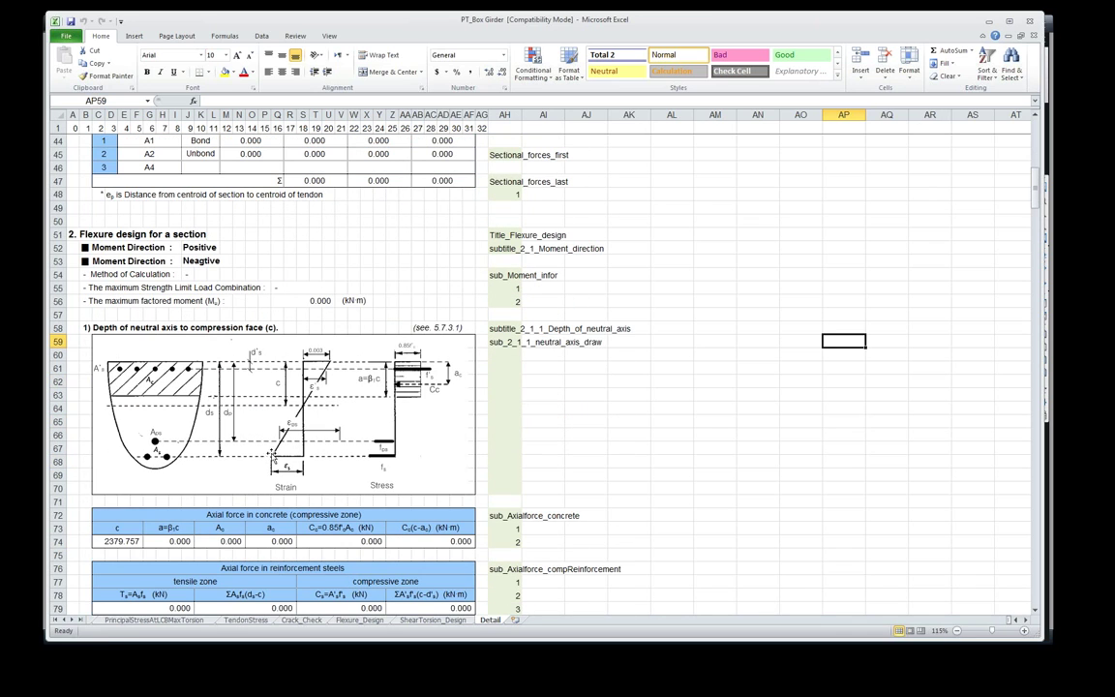
{"action": "scroll", "coordinate": [311, 398], "scroll_direction": "down", "scroll_amount": 1}
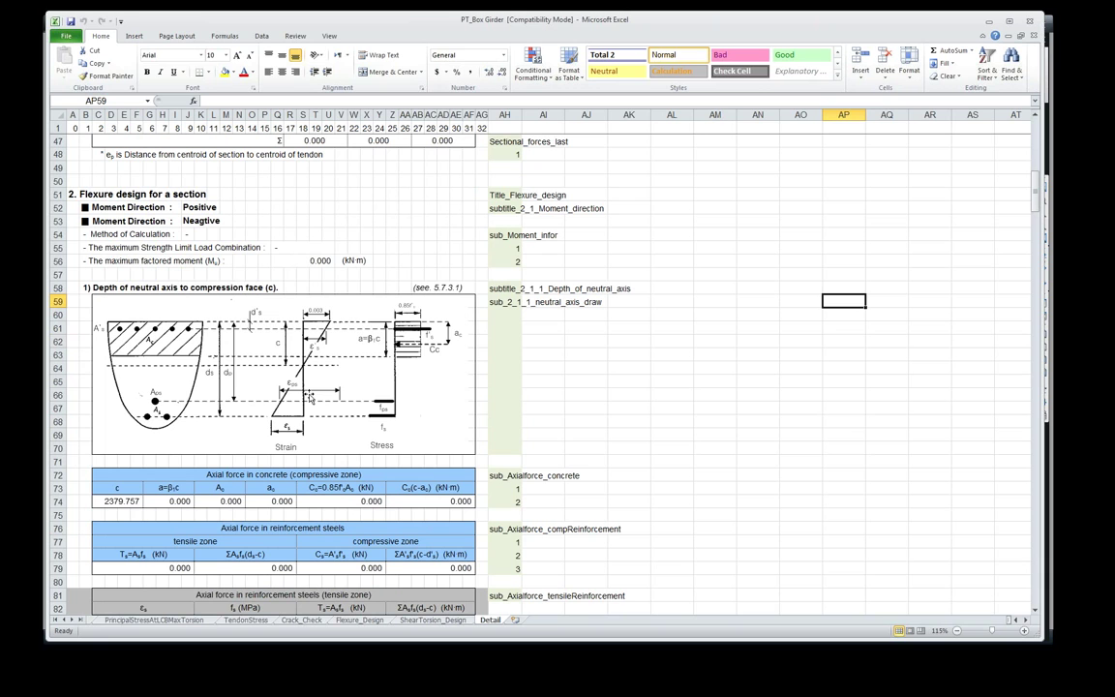
{"action": "scroll", "coordinate": [311, 397], "scroll_direction": "down", "scroll_amount": 2}
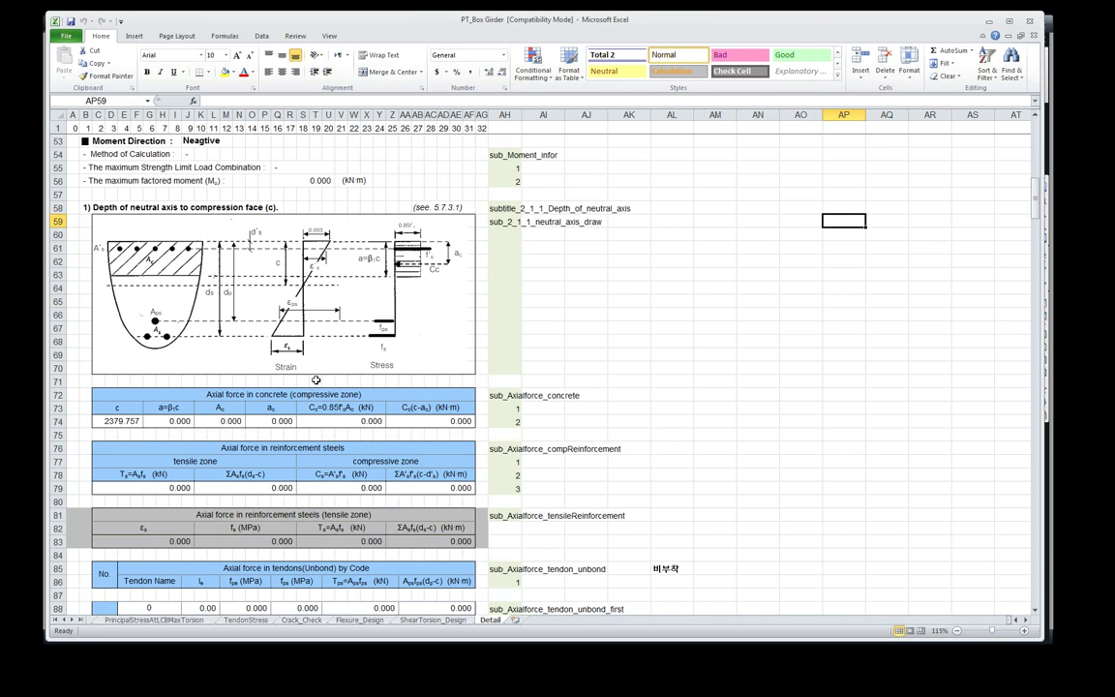
{"action": "scroll", "coordinate": [314, 387], "scroll_direction": "up", "scroll_amount": 1}
{"action": "scroll", "coordinate": [317, 385], "scroll_direction": "down", "scroll_amount": 2}
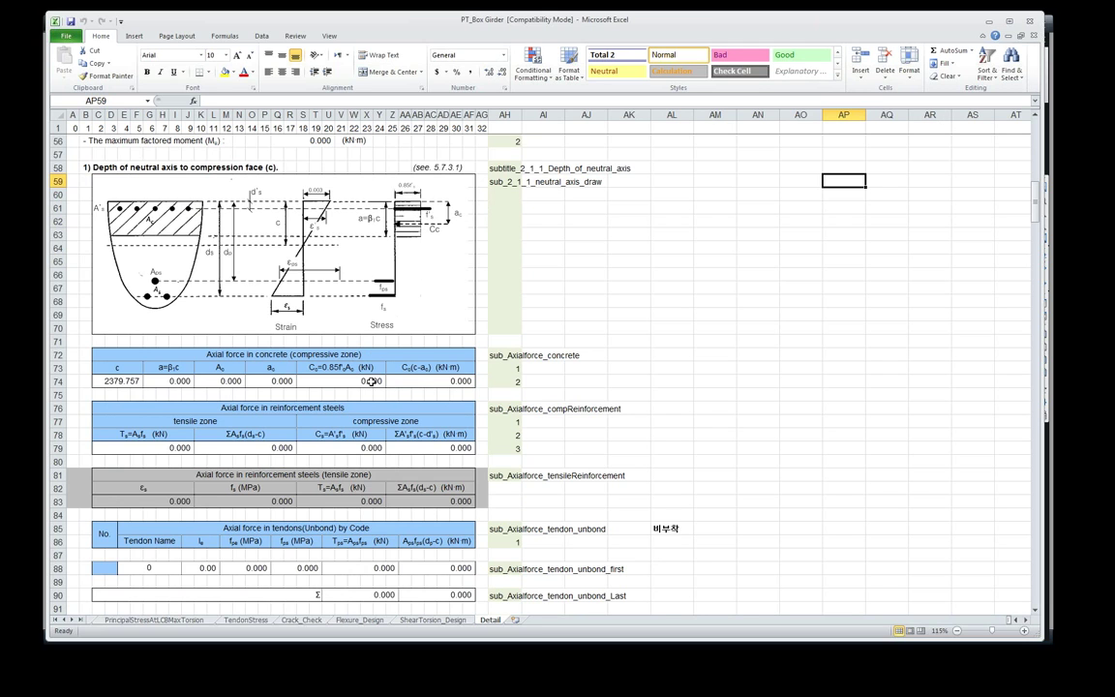
{"action": "scroll", "coordinate": [351, 374], "scroll_direction": "down", "scroll_amount": 1}
{"action": "scroll", "coordinate": [338, 394], "scroll_direction": "down", "scroll_amount": 1}
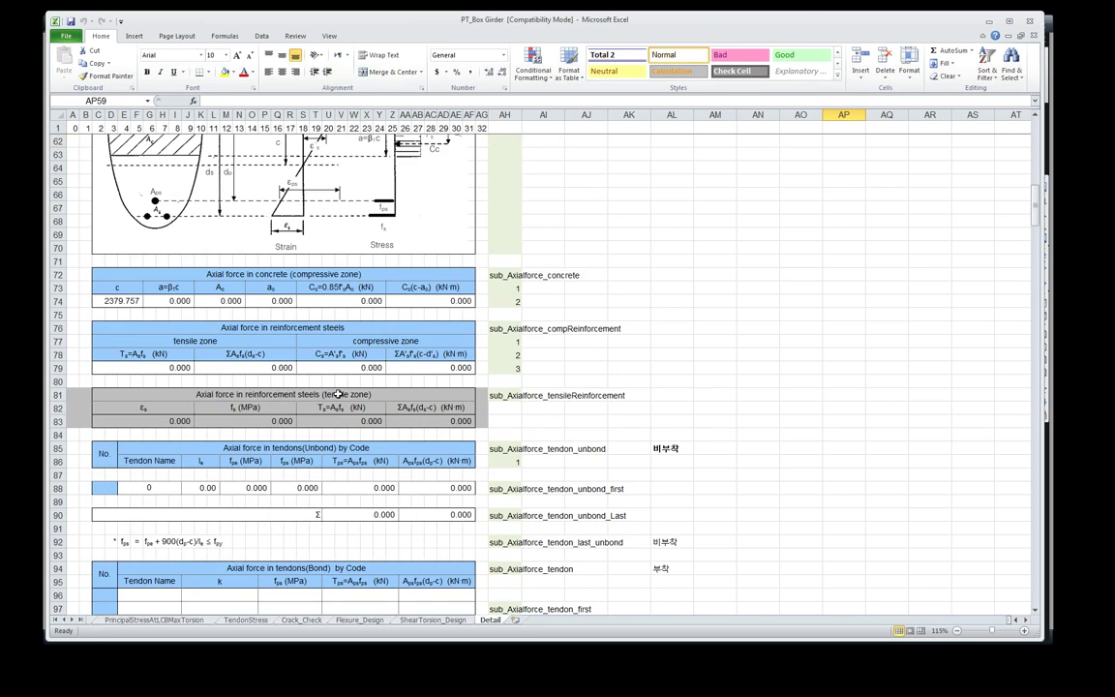
- Examine the bonded tendon axial force tables and the flexural resistance calculation, including the resistance factor and factored resistance check
{"action": "scroll", "coordinate": [338, 394], "scroll_direction": "down", "scroll_amount": 10}
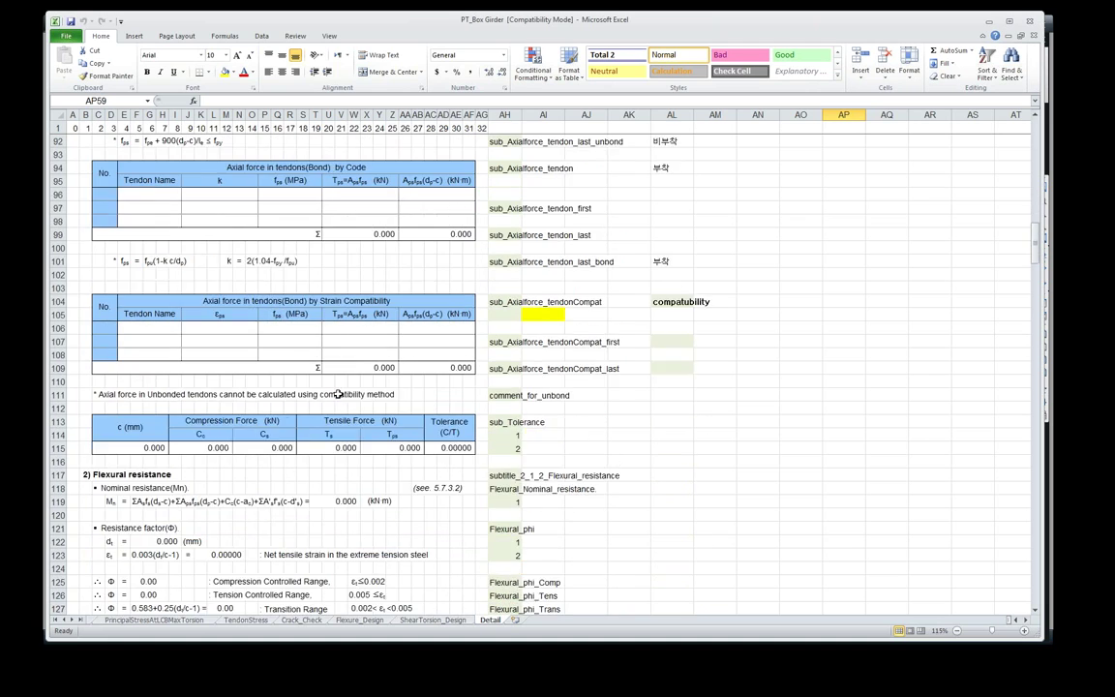
{"action": "scroll", "coordinate": [337, 394], "scroll_direction": "down", "scroll_amount": 2}
{"action": "scroll", "coordinate": [116, 425], "scroll_direction": "down", "scroll_amount": 1}
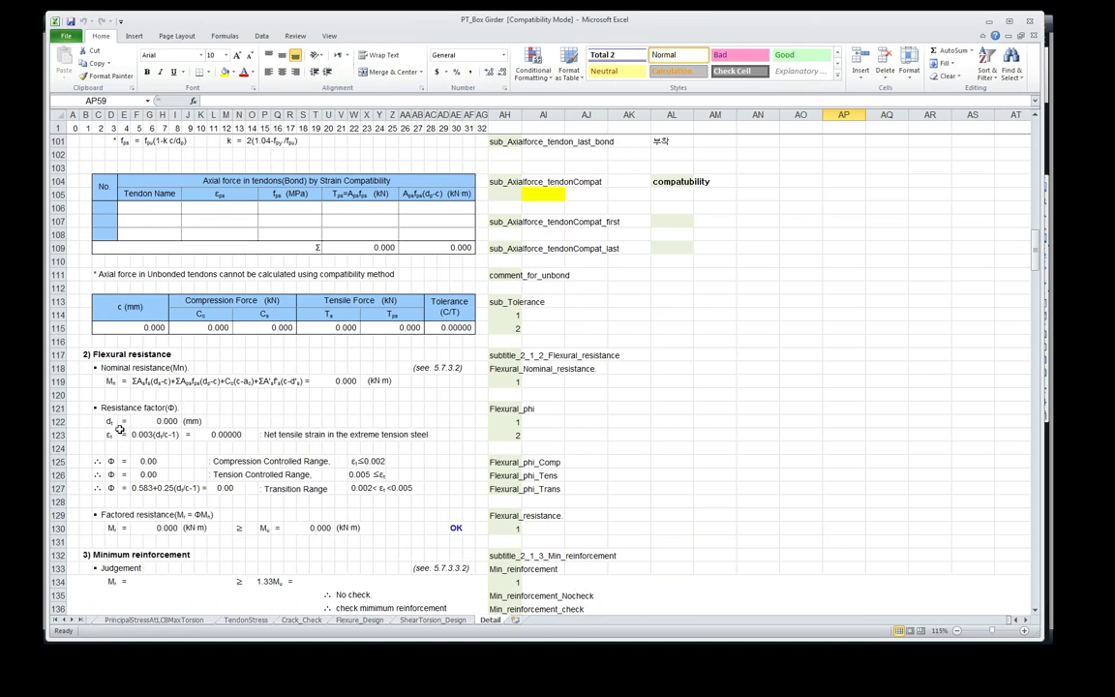
{"action": "scroll", "coordinate": [117, 426], "scroll_direction": "down", "scroll_amount": 1}
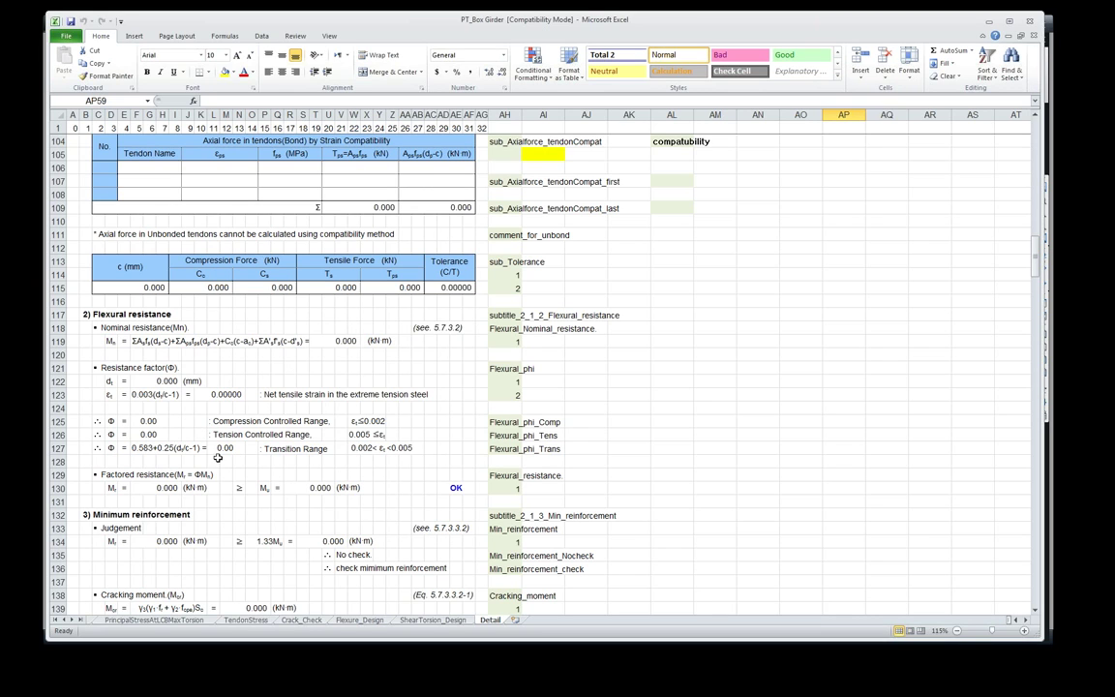
{"action": "scroll", "coordinate": [627, 353], "scroll_direction": "down", "scroll_amount": 1}
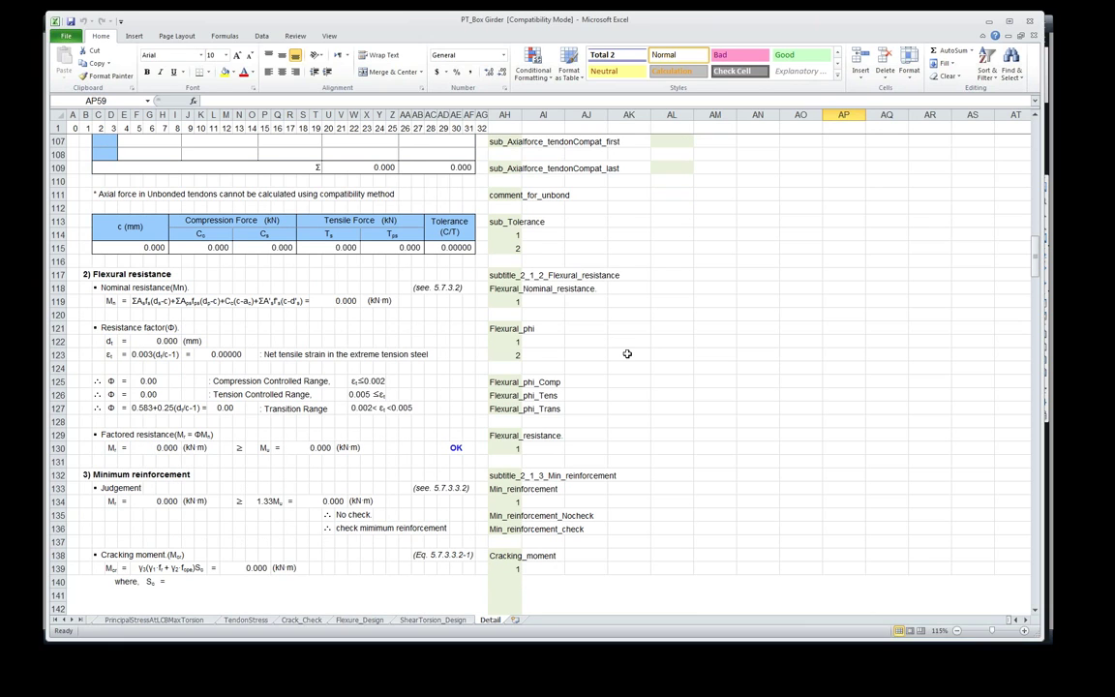
{"action": "scroll", "coordinate": [627, 353], "scroll_direction": "down", "scroll_amount": 1}
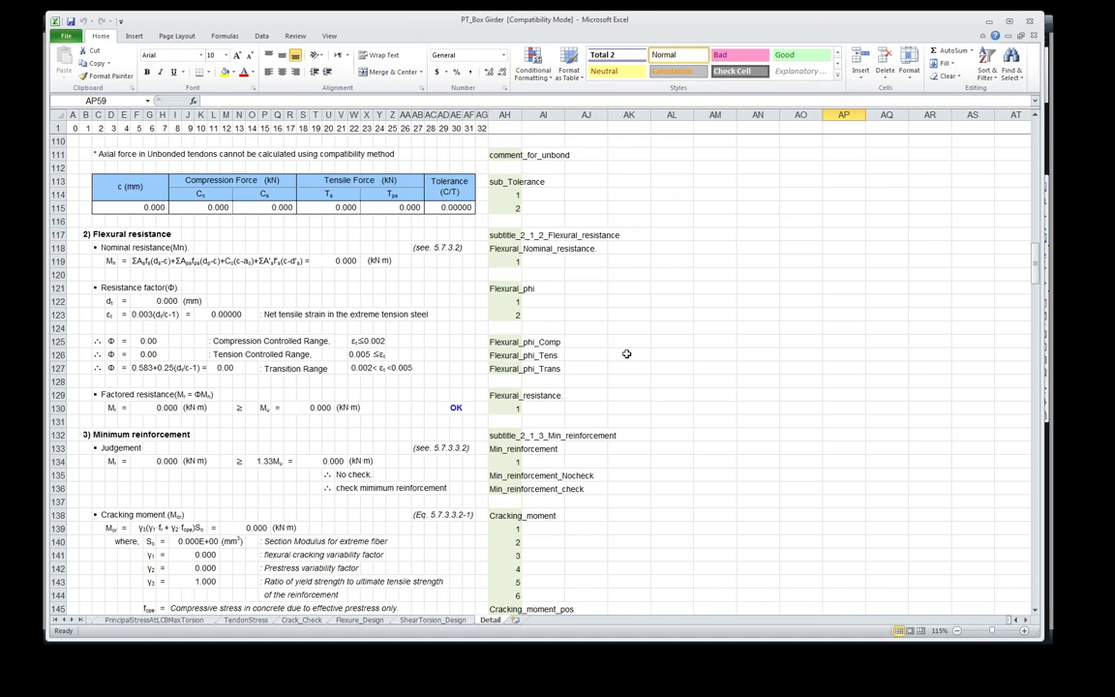
{"action": "scroll", "coordinate": [627, 353], "scroll_direction": "down", "scroll_amount": 1}
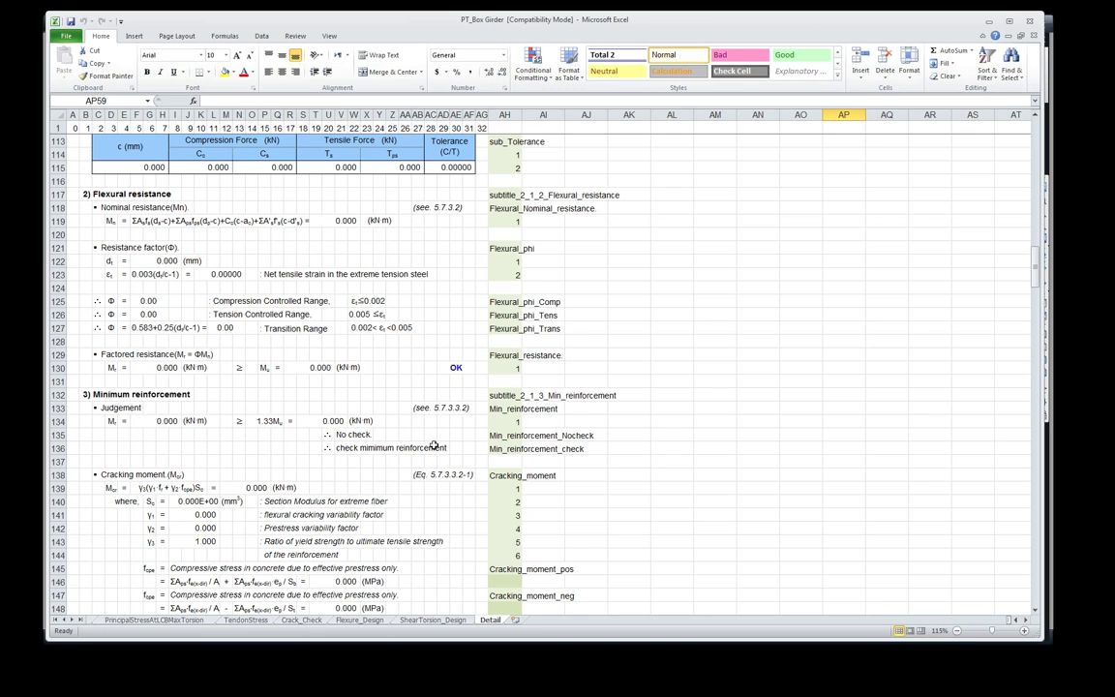
- Examine the cracking moment and minimum reinforcement check, the crack check and the opening data of the shear design section
{"action": "scroll", "coordinate": [391, 401], "scroll_direction": "down", "scroll_amount": 3}
{"action": "scroll", "coordinate": [406, 406], "scroll_direction": "down", "scroll_amount": 1}
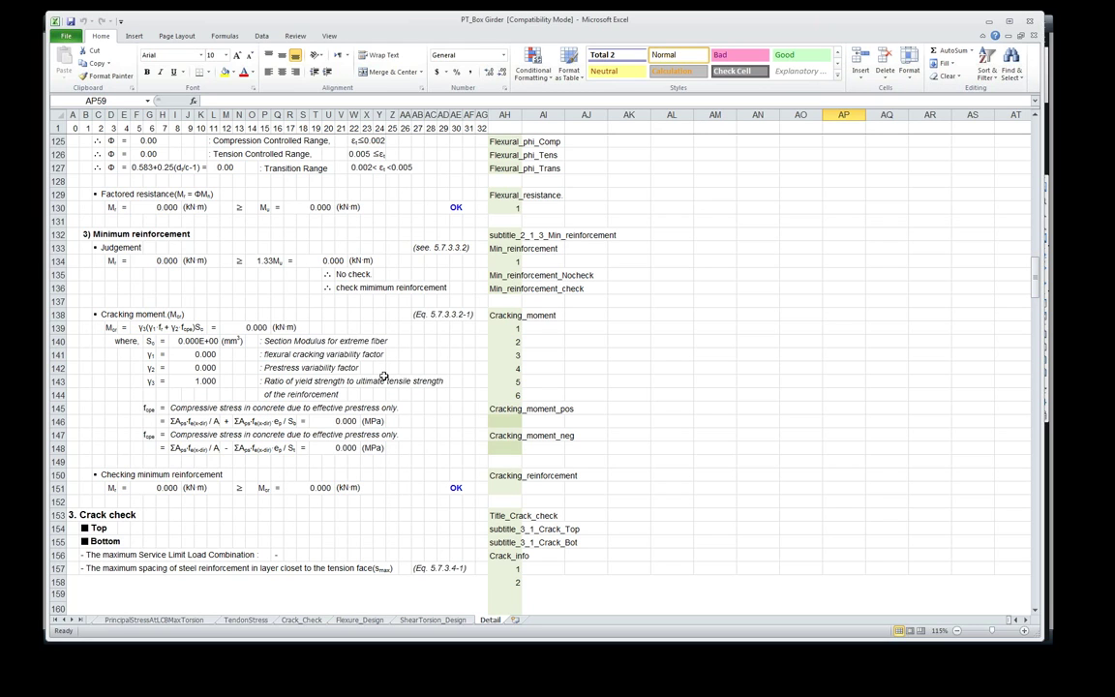
{"action": "scroll", "coordinate": [384, 377], "scroll_direction": "down", "scroll_amount": 5}
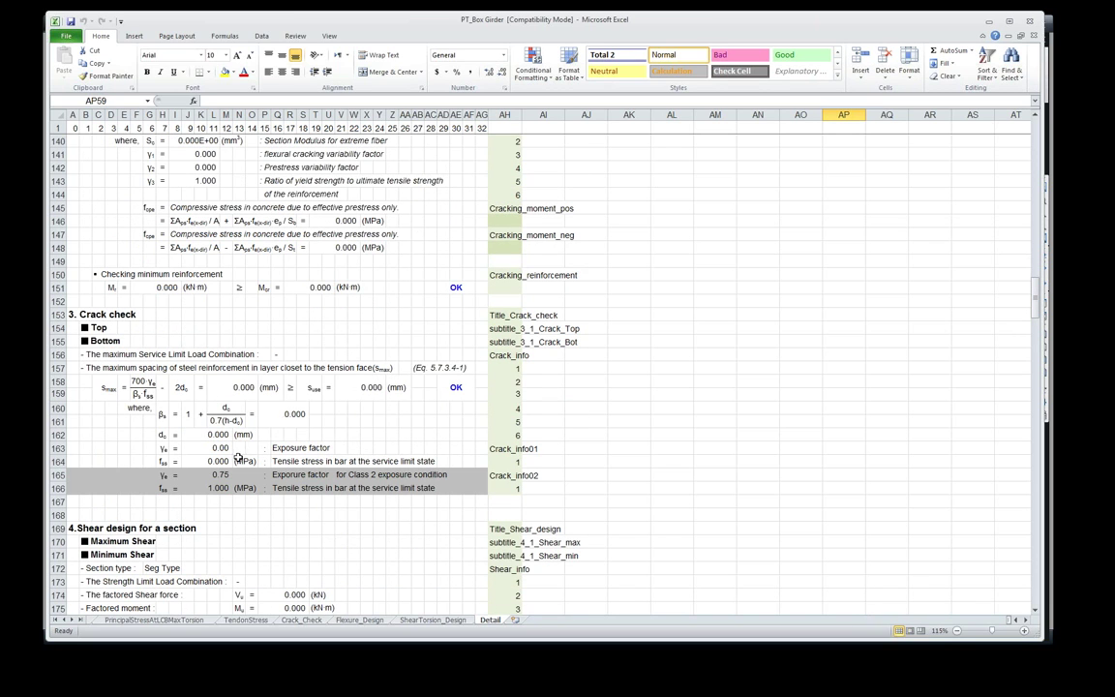
{"action": "scroll", "coordinate": [286, 447], "scroll_direction": "down", "scroll_amount": 1}
{"action": "scroll", "coordinate": [286, 444], "scroll_direction": "down", "scroll_amount": 5}
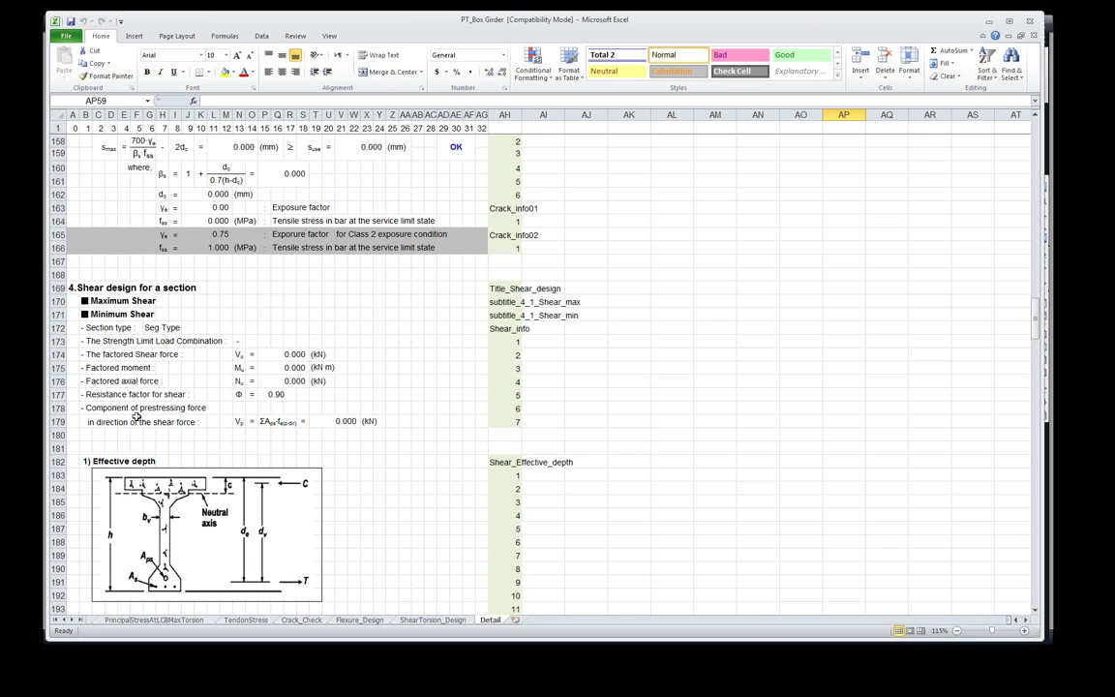
- Examine the shear design section's effective depth, stress variable K and component of shear resisted by tensile stresses in concrete
{"action": "scroll", "coordinate": [180, 380], "scroll_direction": "down", "scroll_amount": 14}
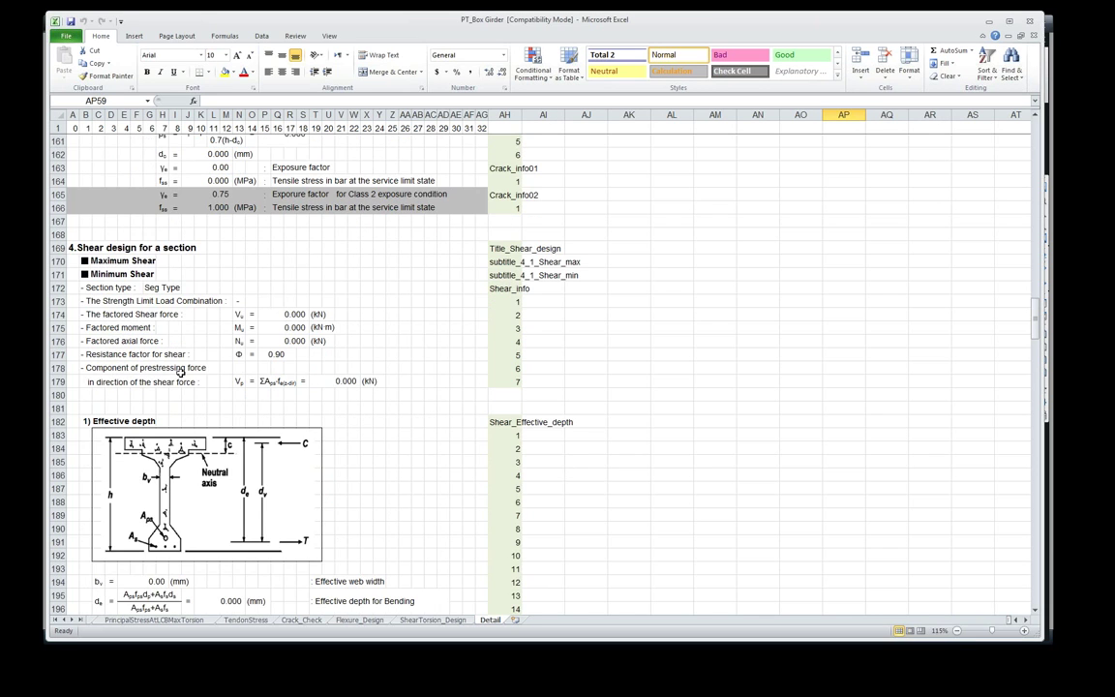
{"action": "scroll", "coordinate": [180, 380], "scroll_direction": "down", "scroll_amount": 20}
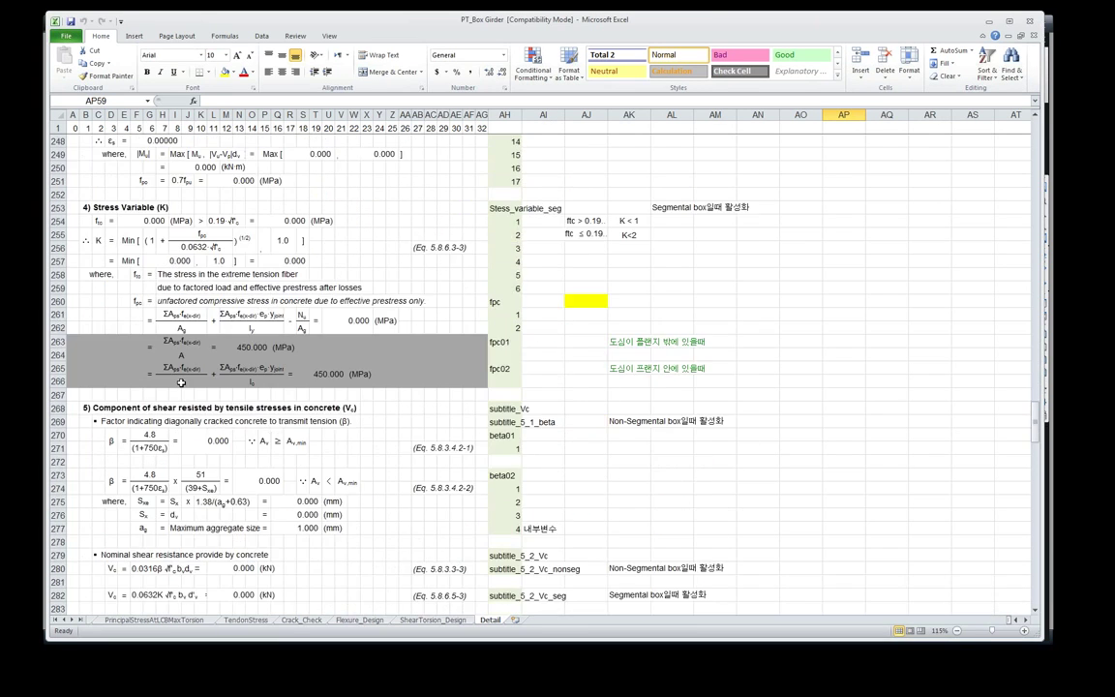
{"action": "scroll", "coordinate": [180, 382], "scroll_direction": "down", "scroll_amount": 5}
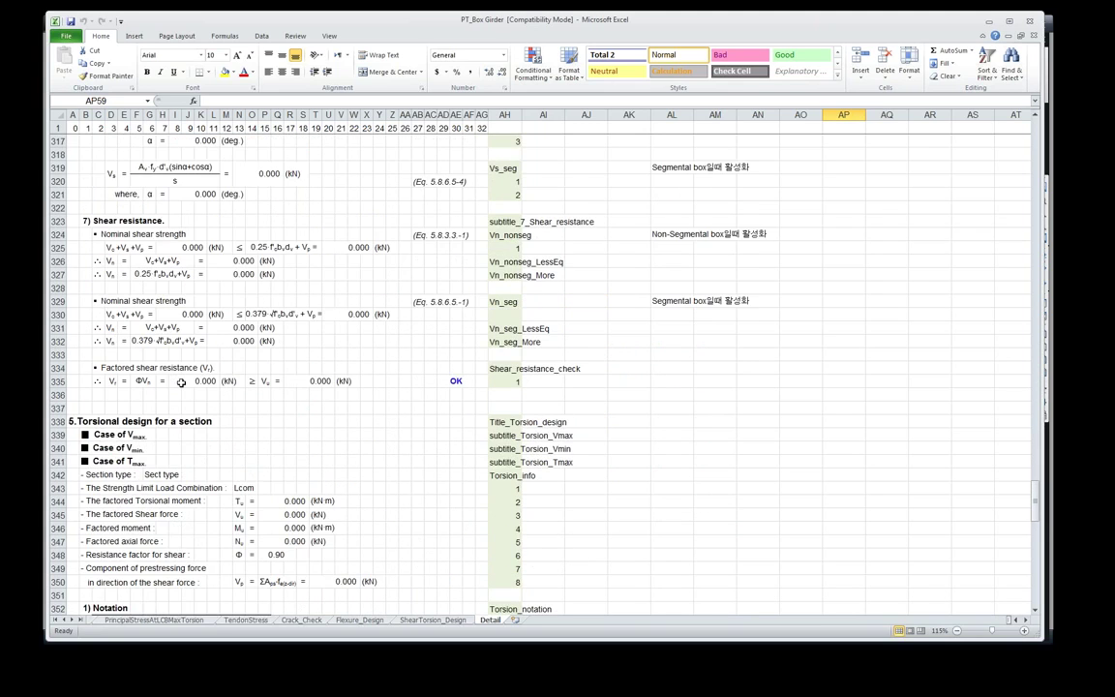
{"action": "scroll", "coordinate": [180, 382], "scroll_direction": "up", "scroll_amount": 11}
{"action": "scroll", "coordinate": [180, 382], "scroll_direction": "up", "scroll_amount": 11}
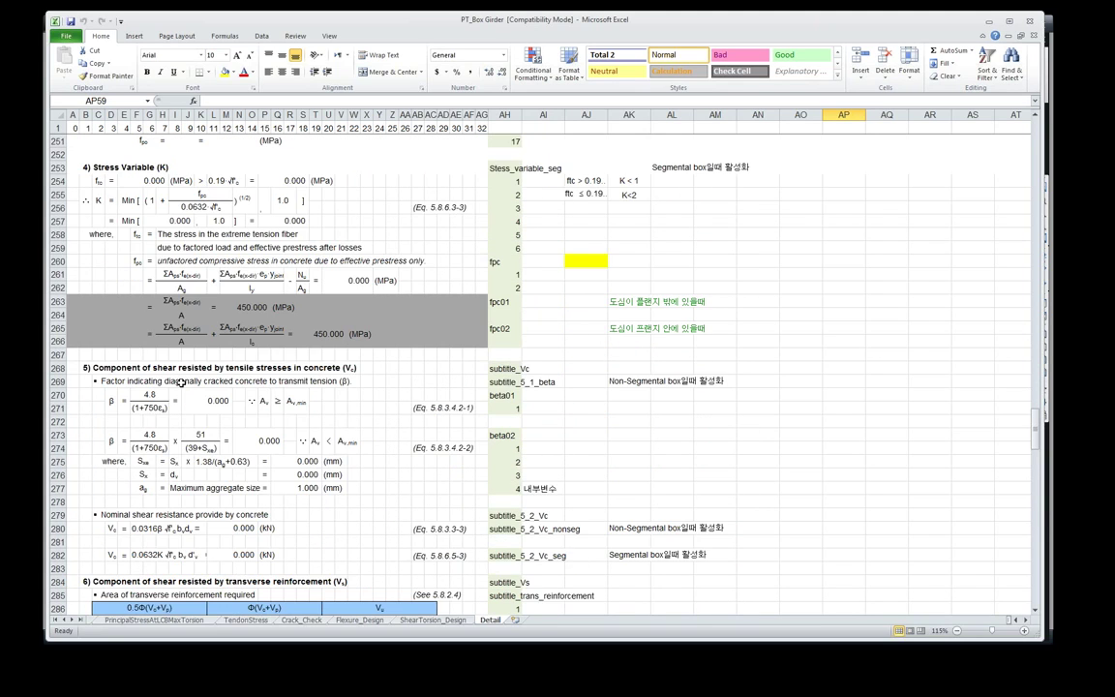
{"action": "scroll", "coordinate": [180, 382], "scroll_direction": "down", "scroll_amount": 7}
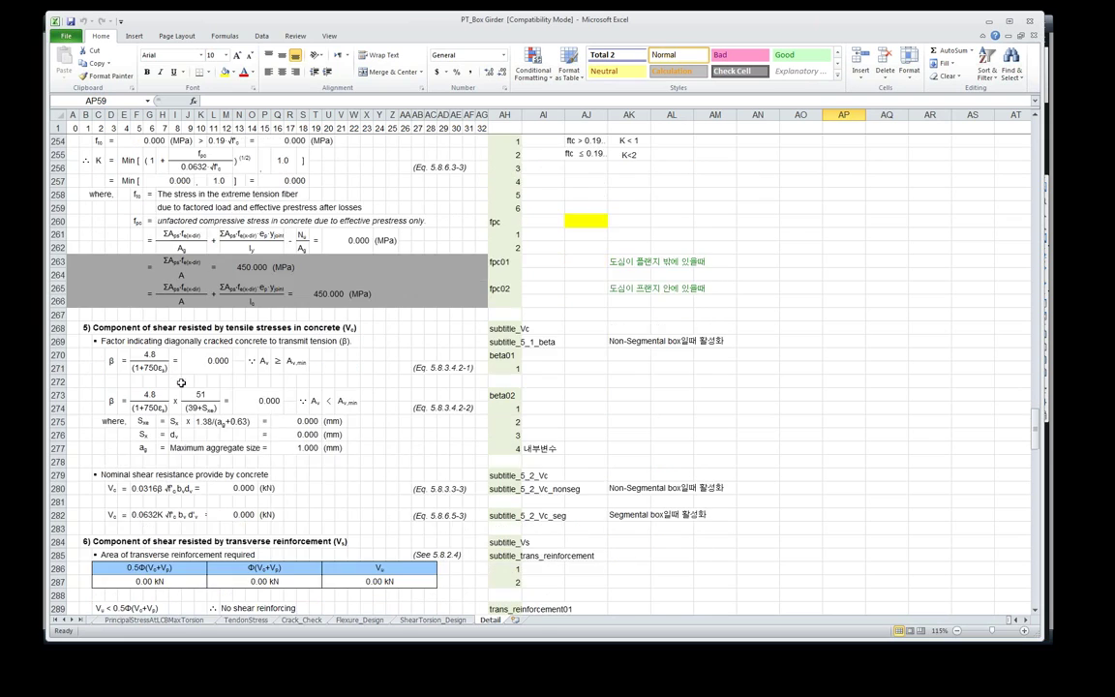
- Examine the transverse reinforcement checks, the shear component resisted by transverse reinforcement and the shear resistance calculation
{"action": "scroll", "coordinate": [180, 390], "scroll_direction": "down", "scroll_amount": 2}
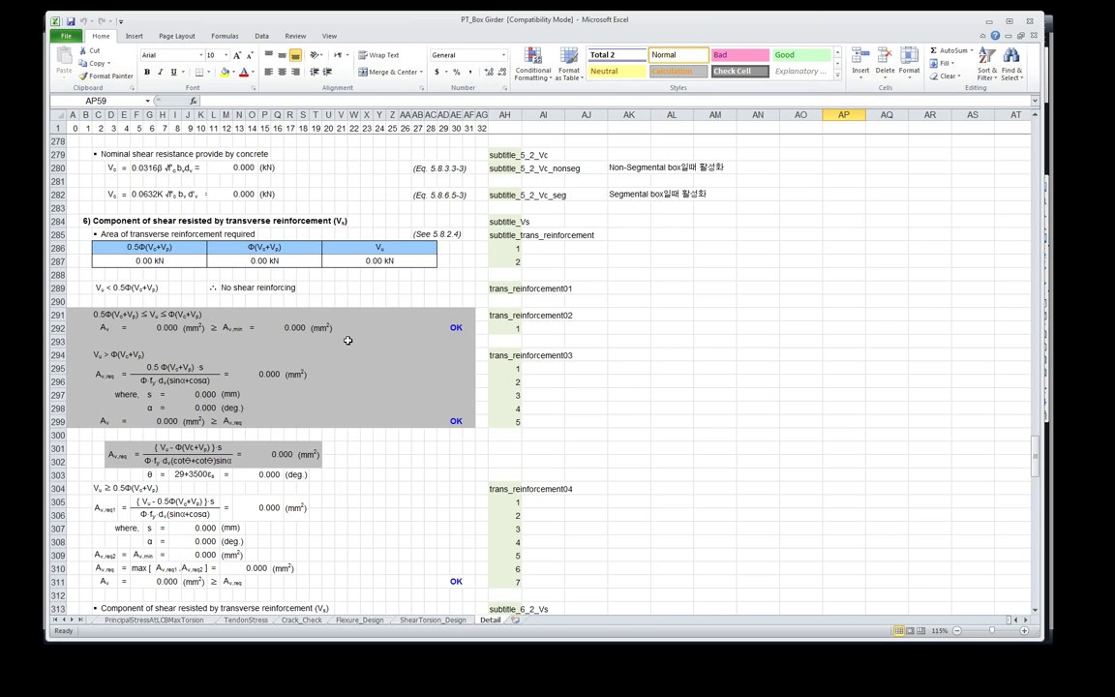
{"action": "left_click", "coordinate": [455, 328]}
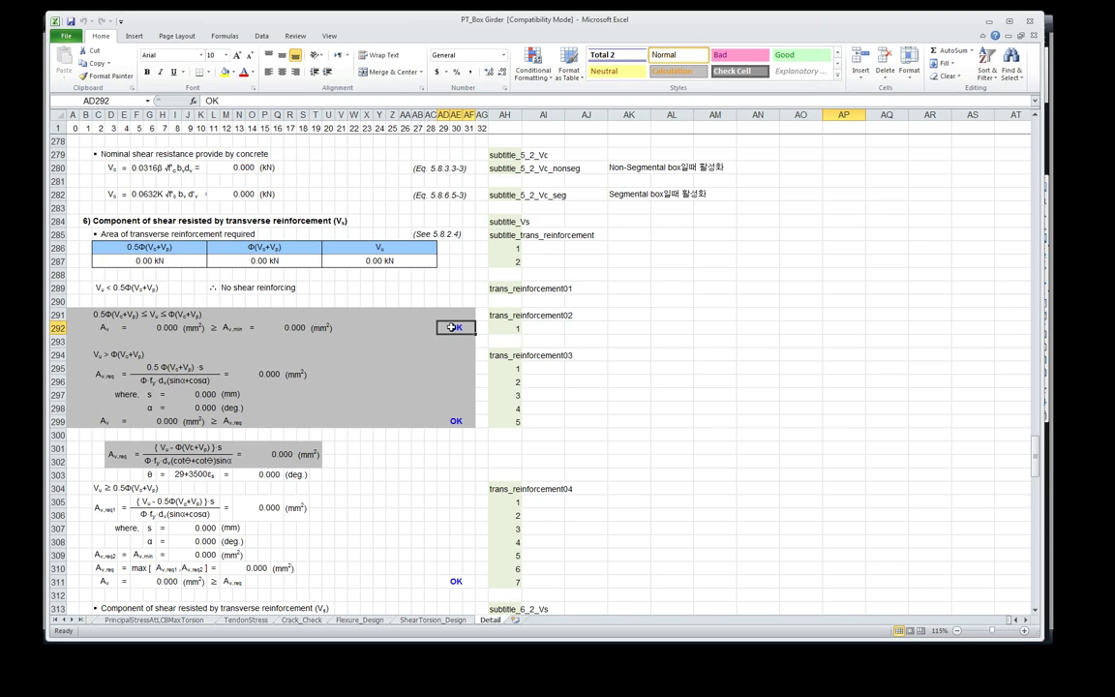
{"action": "left_click", "coordinate": [460, 419]}
{"action": "scroll", "coordinate": [392, 442], "scroll_direction": "down", "scroll_amount": 3}
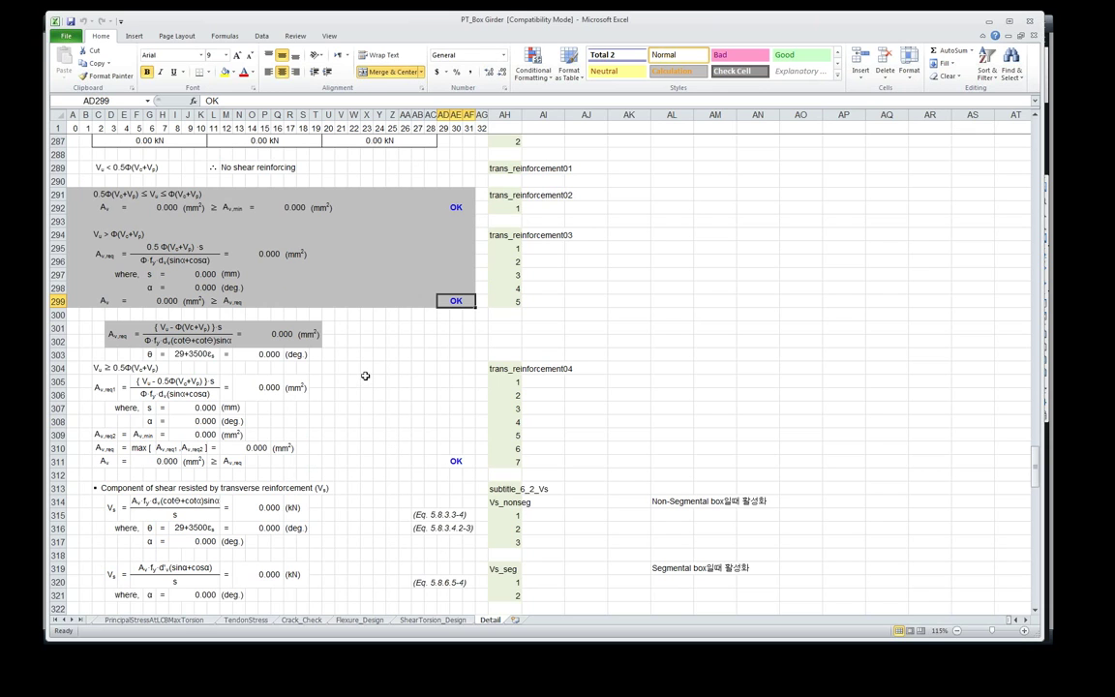
{"action": "scroll", "coordinate": [413, 357], "scroll_direction": "down", "scroll_amount": 8}
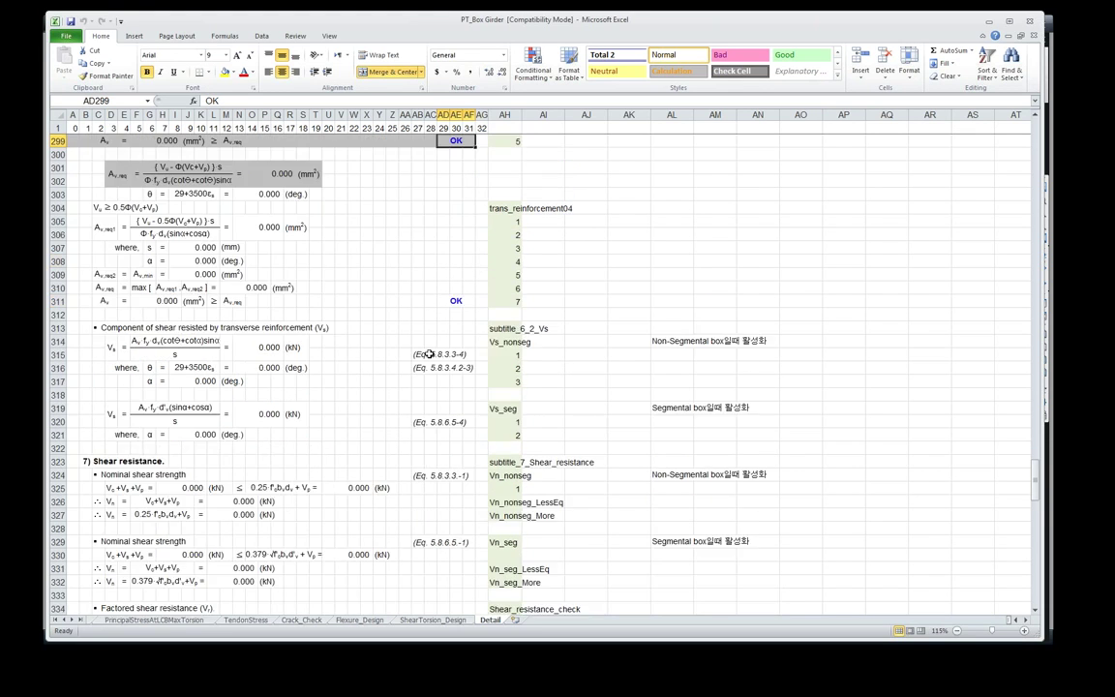
- Examine the torsional design through the combined torsion and shear check, and minimize the report to return to the midas Civil bridge model
{"action": "scroll", "coordinate": [428, 354], "scroll_direction": "down", "scroll_amount": 14}
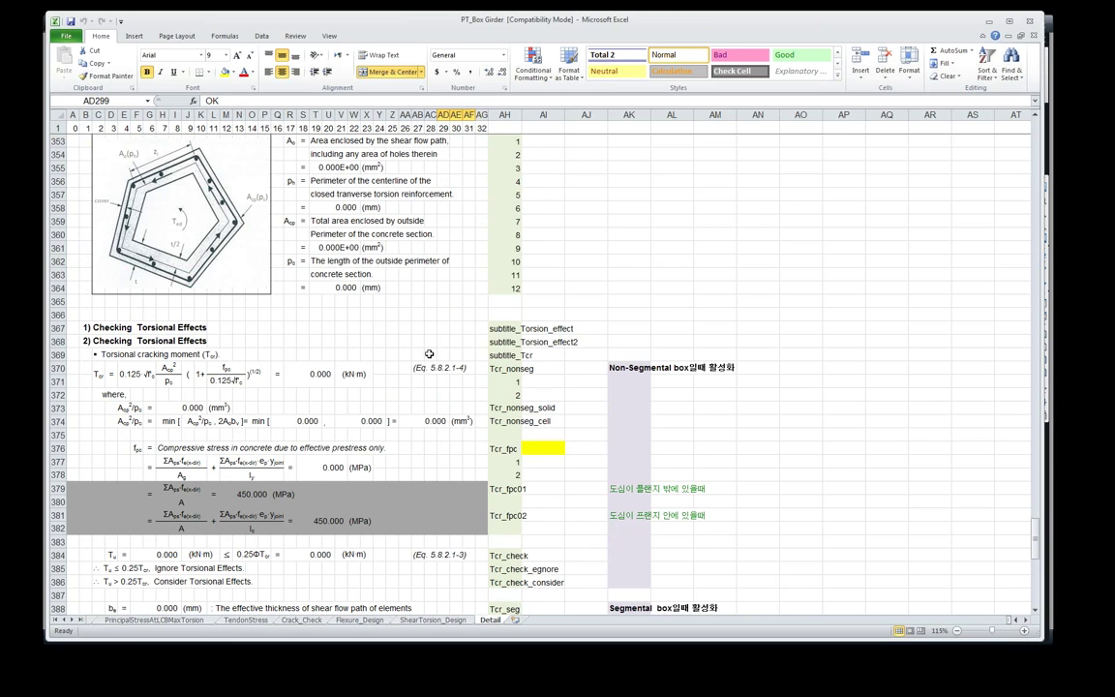
{"action": "scroll", "coordinate": [429, 354], "scroll_direction": "down", "scroll_amount": 14}
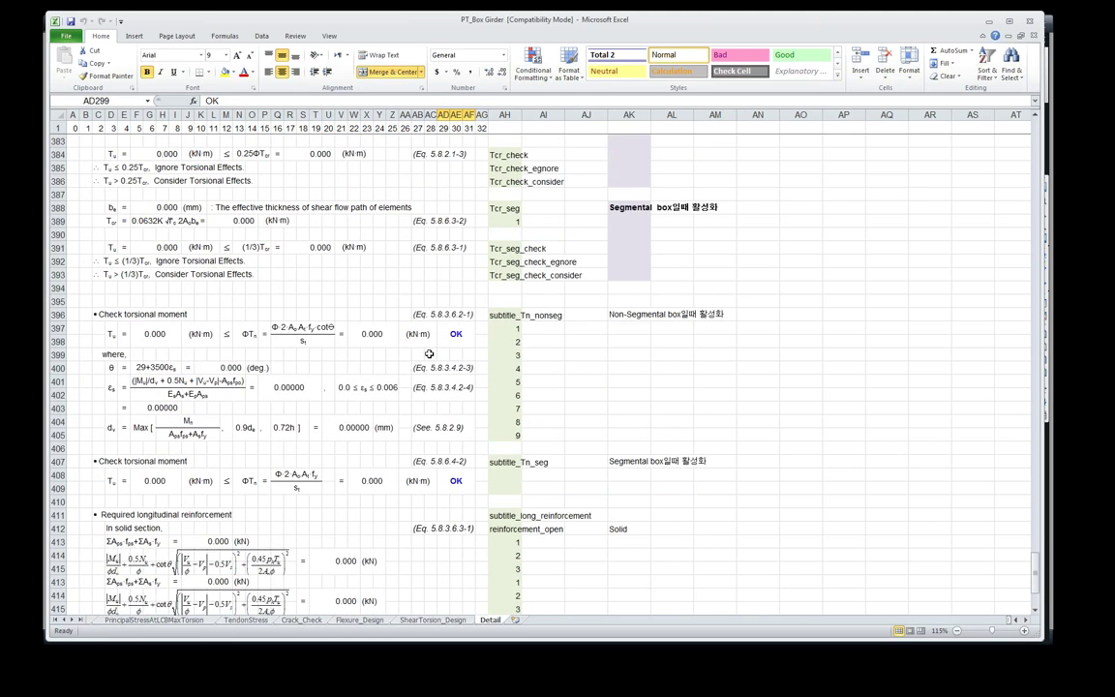
{"action": "scroll", "coordinate": [429, 354], "scroll_direction": "down", "scroll_amount": 1}
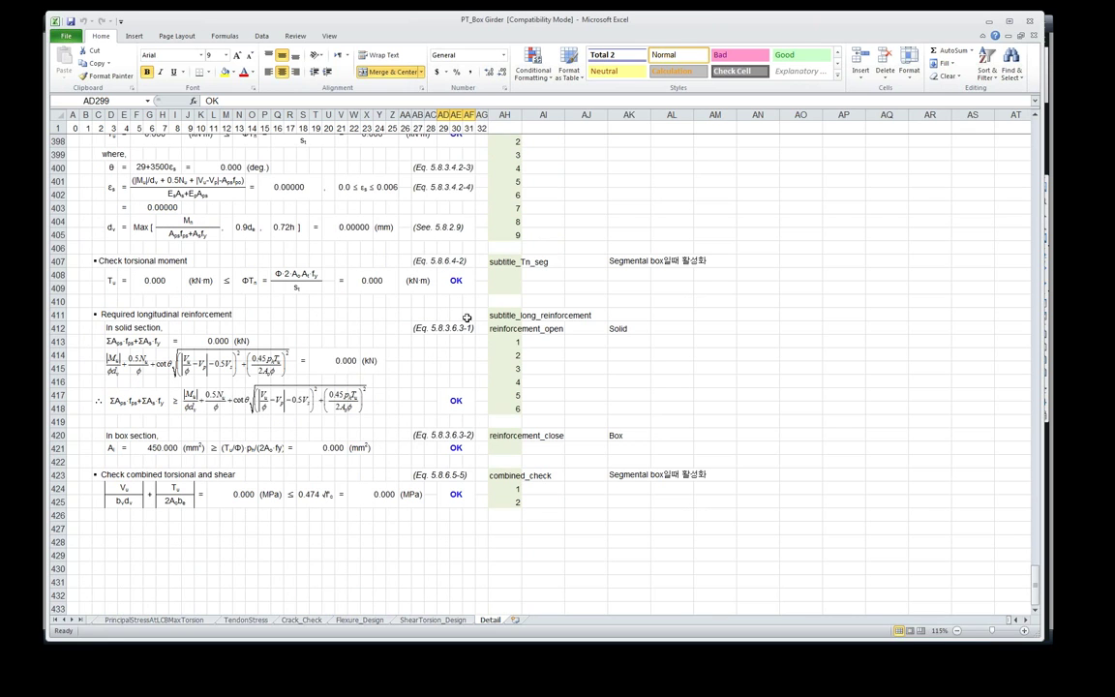
{"action": "left_click", "coordinate": [989, 22]}
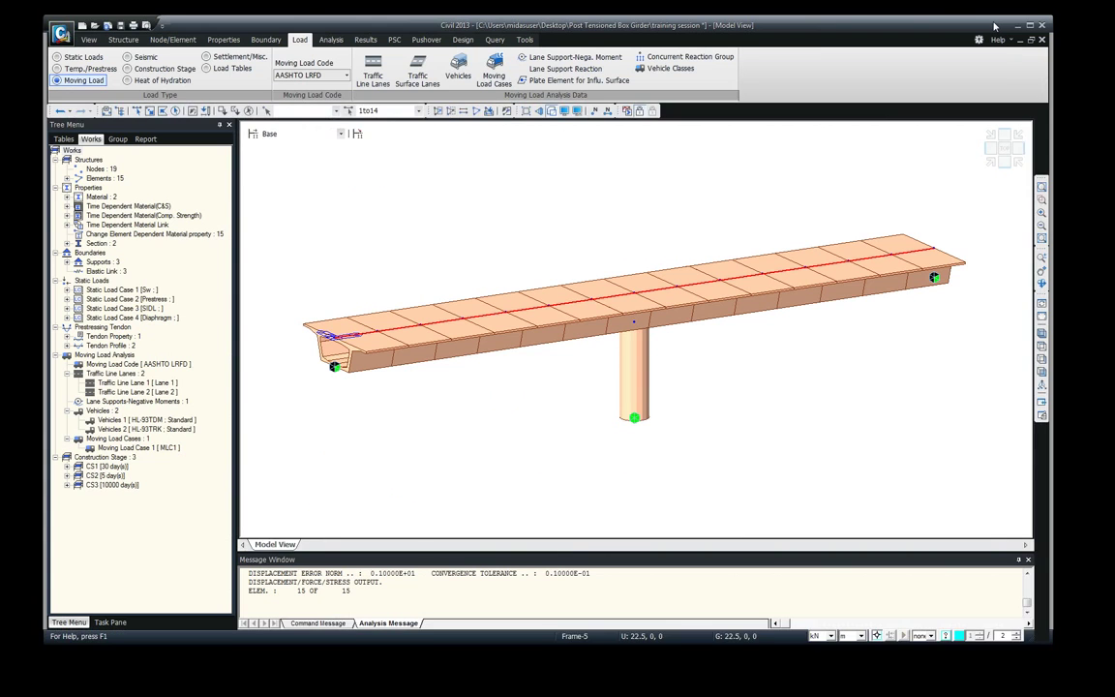